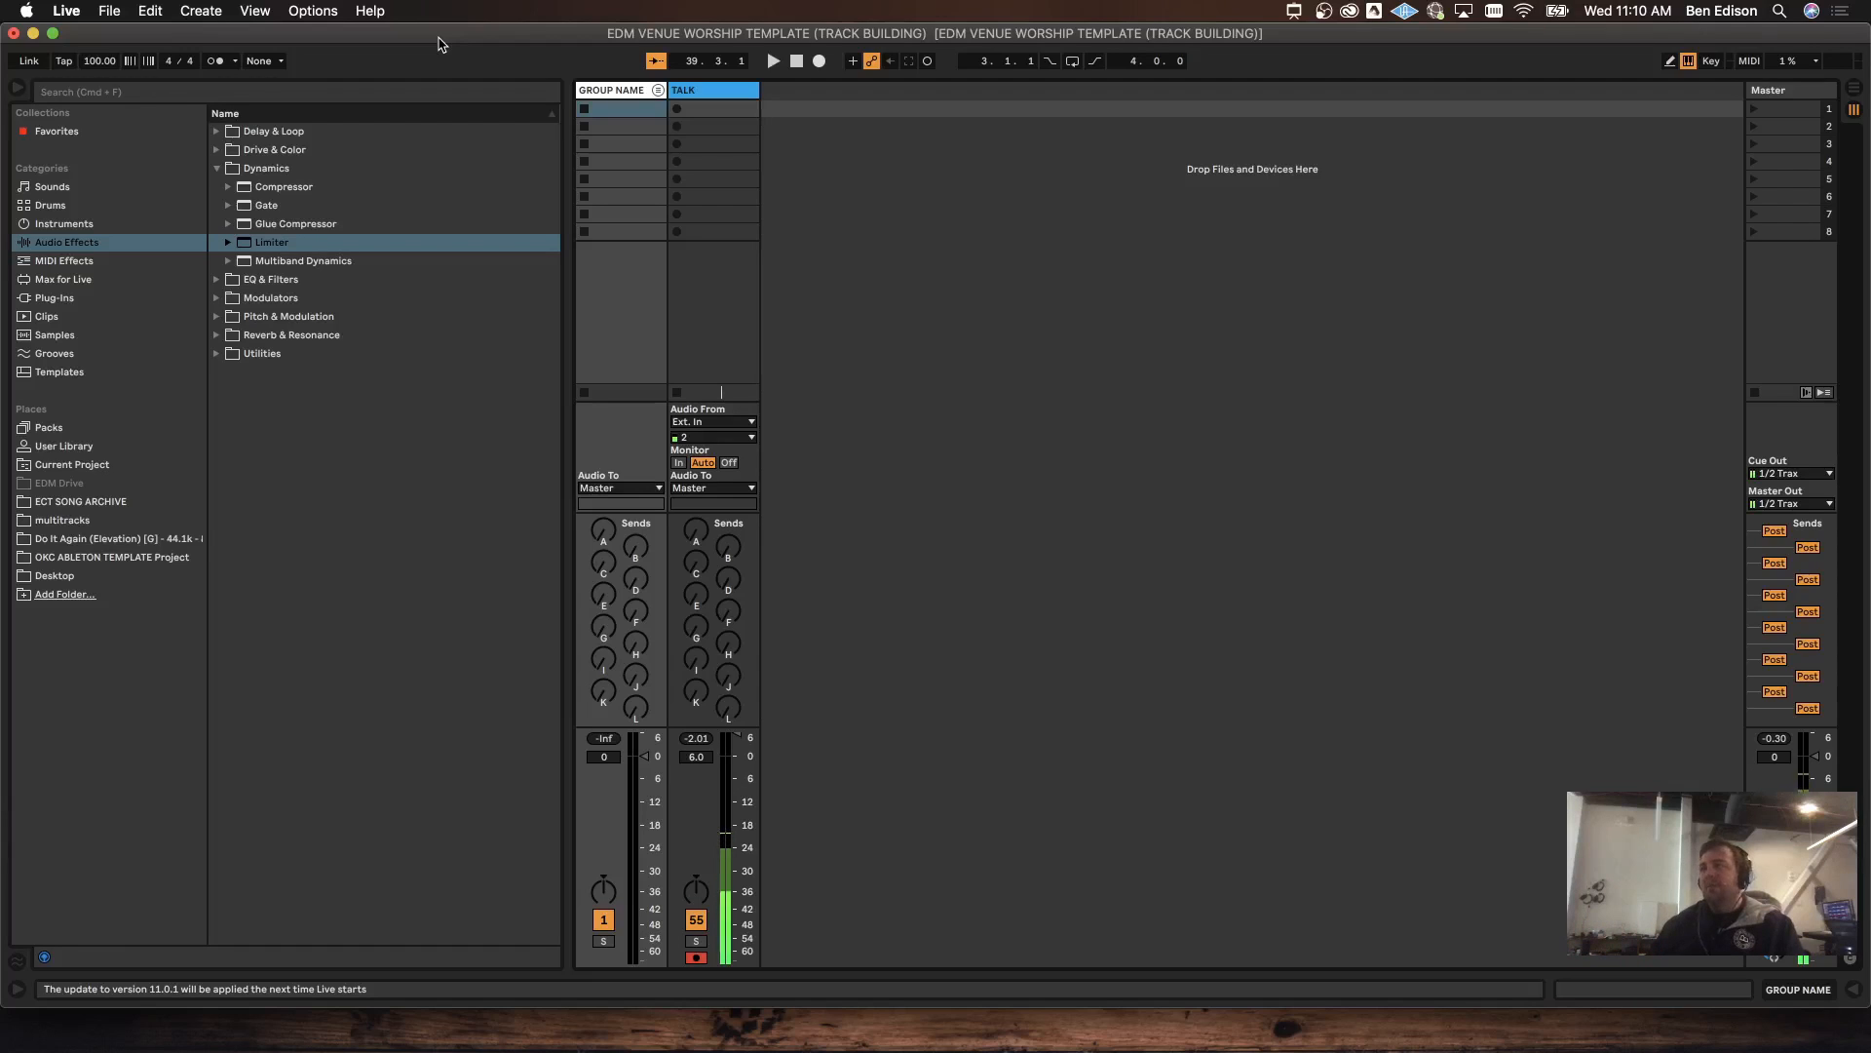
Step: Unfold the GROUP NAME group to reveal its member tracks in the mixer
{"action": "left_click", "coordinate": [753, 36]}
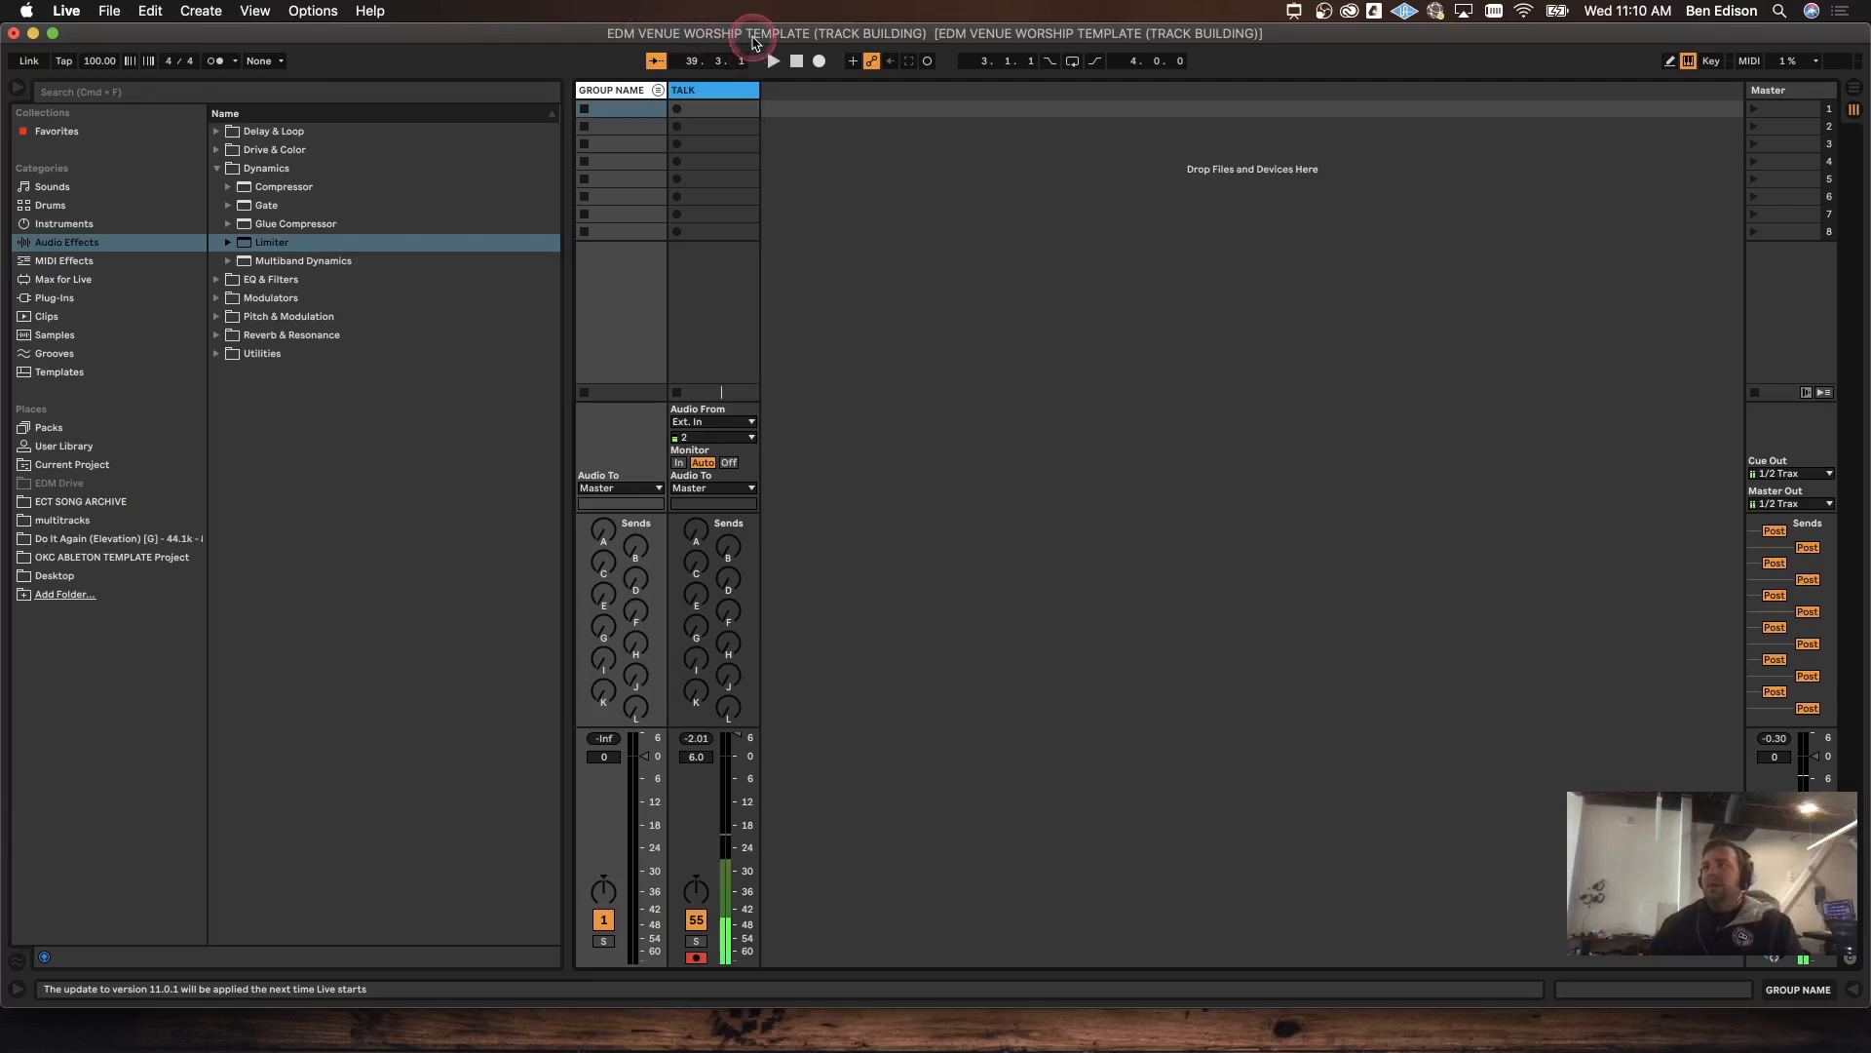
{"action": "left_click", "coordinate": [621, 95]}
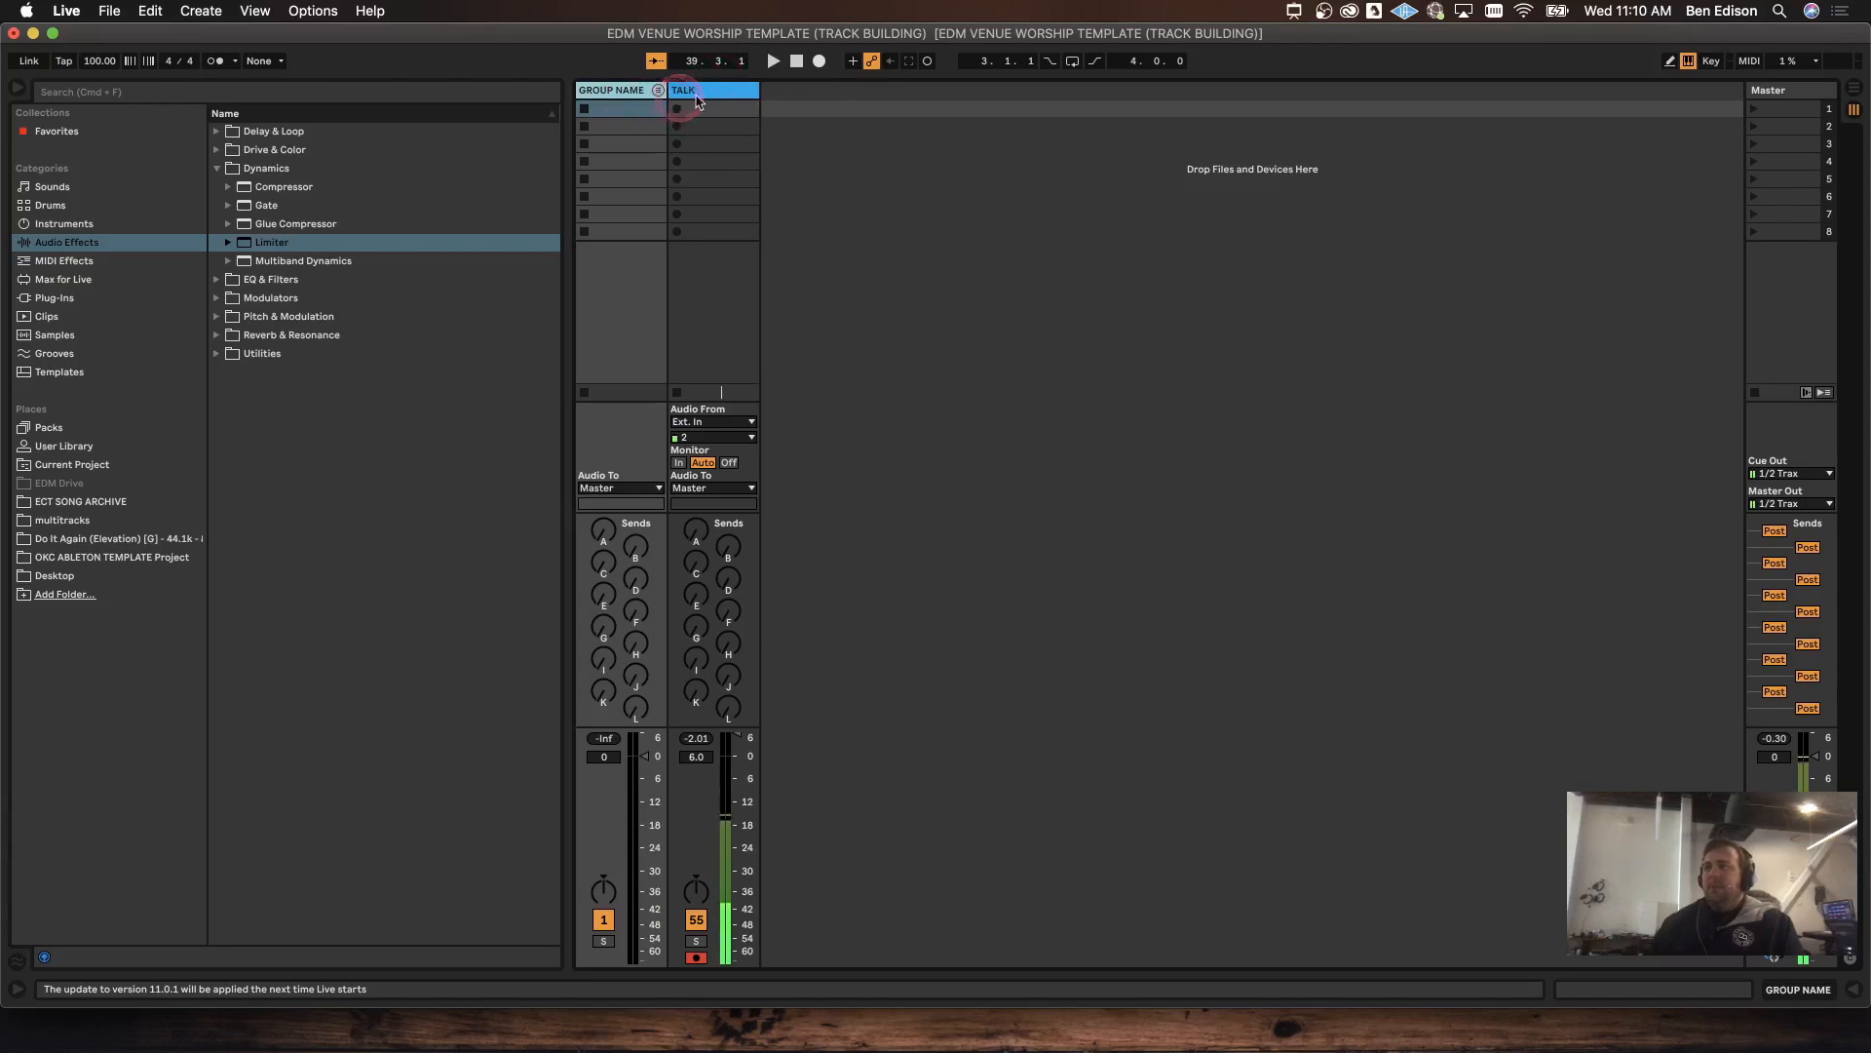
{"action": "left_click", "coordinate": [862, 21]}
{"action": "left_click", "coordinate": [806, 91]}
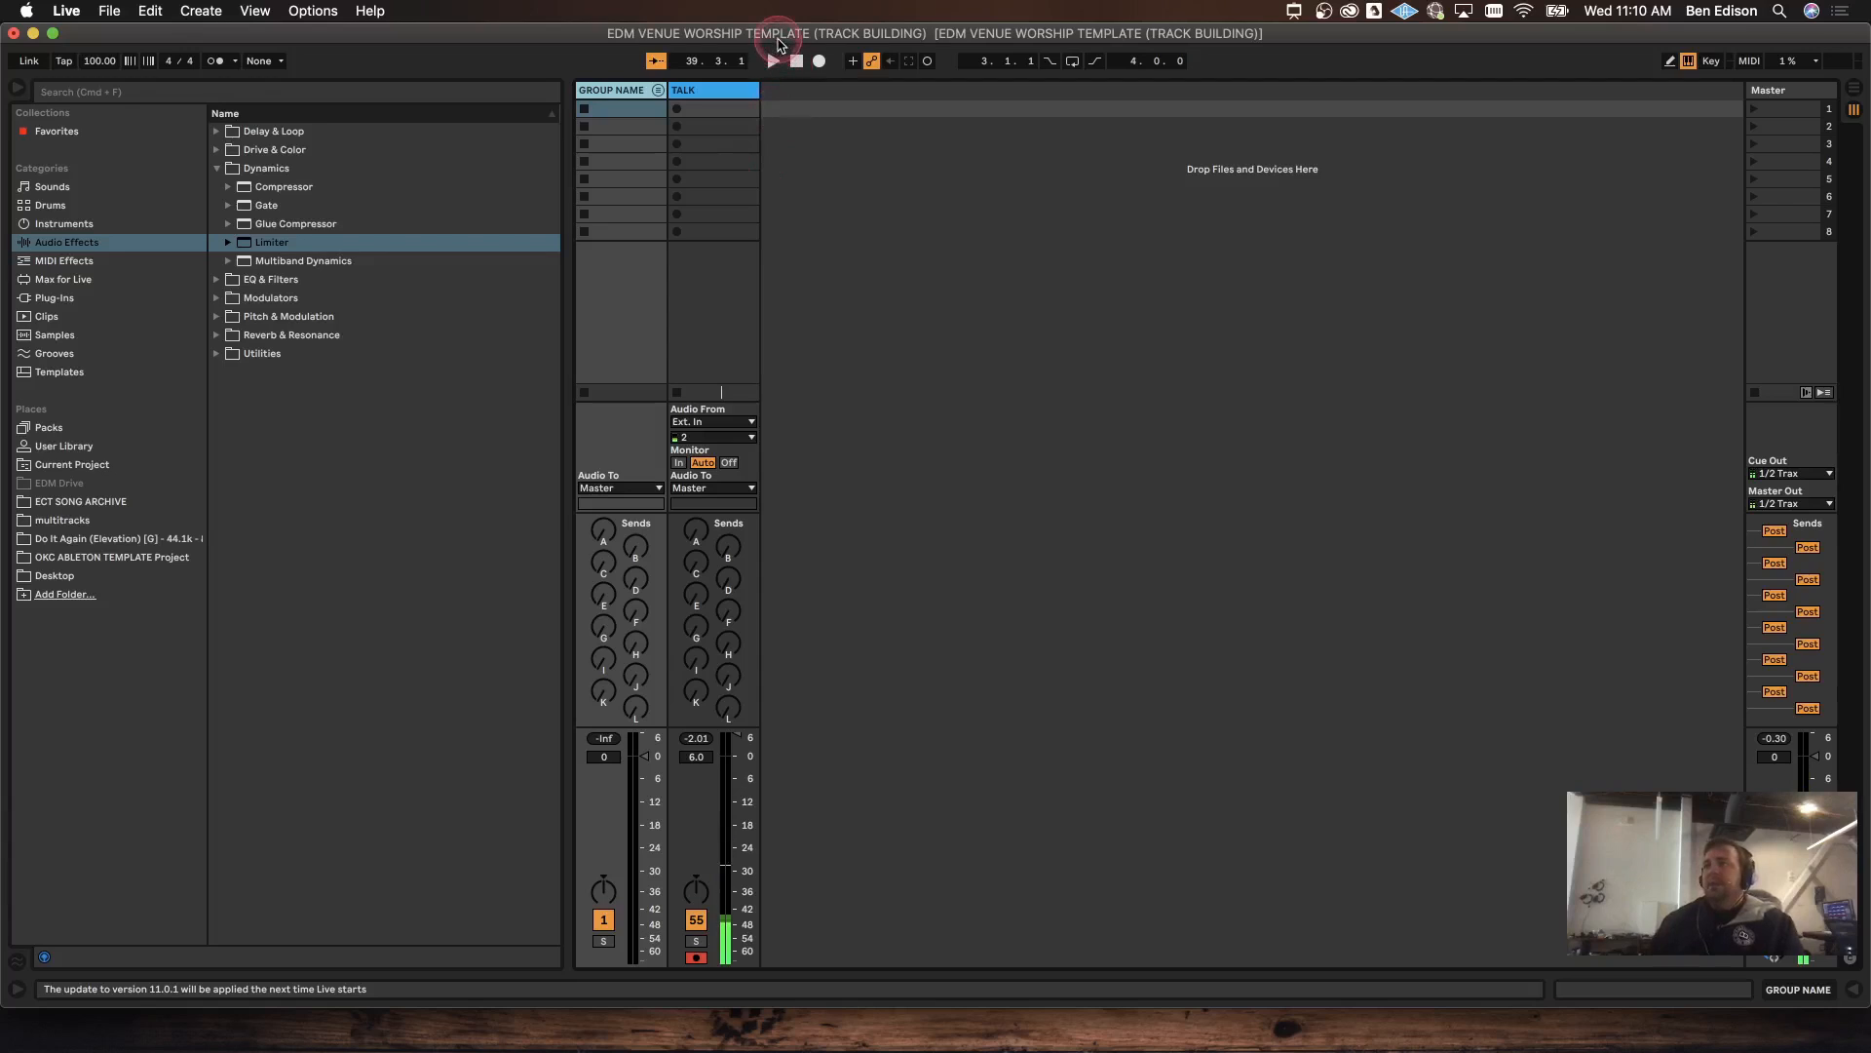
{"action": "left_click", "coordinate": [658, 91]}
{"action": "left_click", "coordinate": [658, 91]}
{"action": "left_click", "coordinate": [658, 91]}
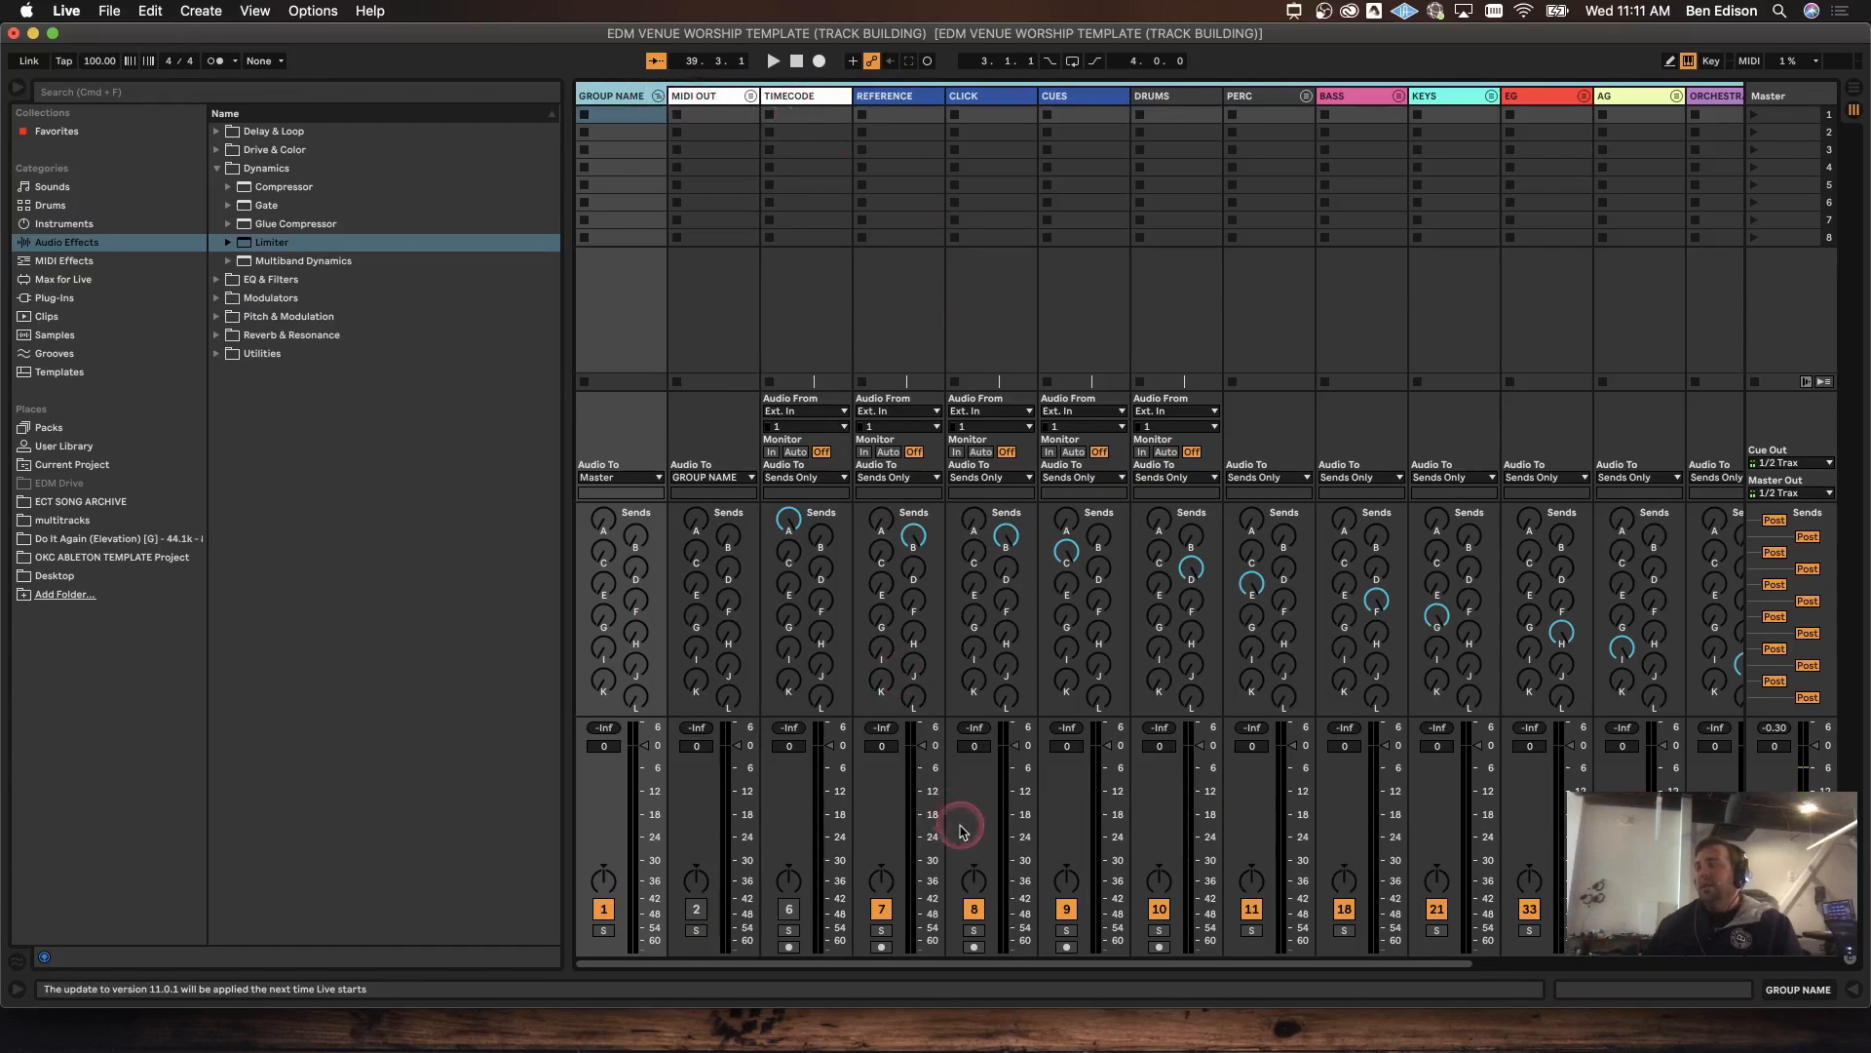
Step: Scroll the mixer right and select the DRUMS and PERC tracks
{"action": "left_click_drag", "start_coordinate": [897, 960], "coordinate": [938, 1001]}
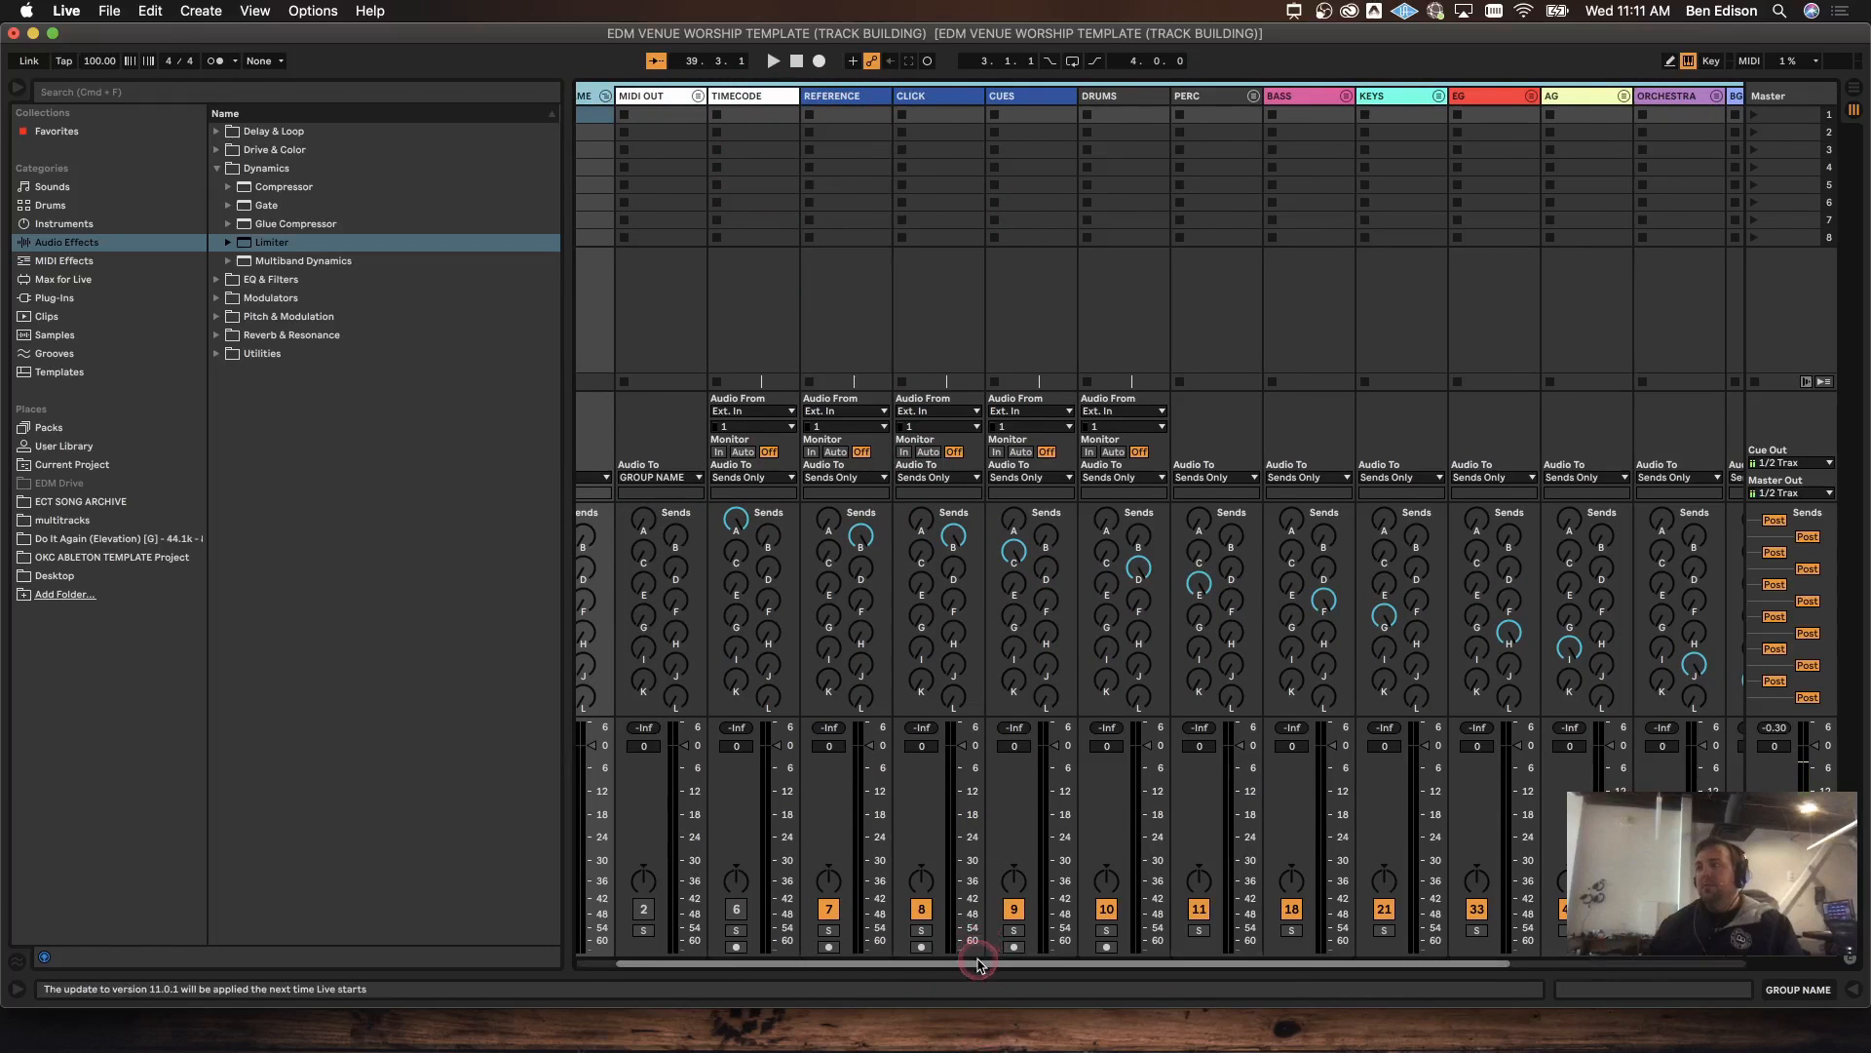
{"action": "left_click_drag", "start_coordinate": [975, 962], "coordinate": [1107, 985]}
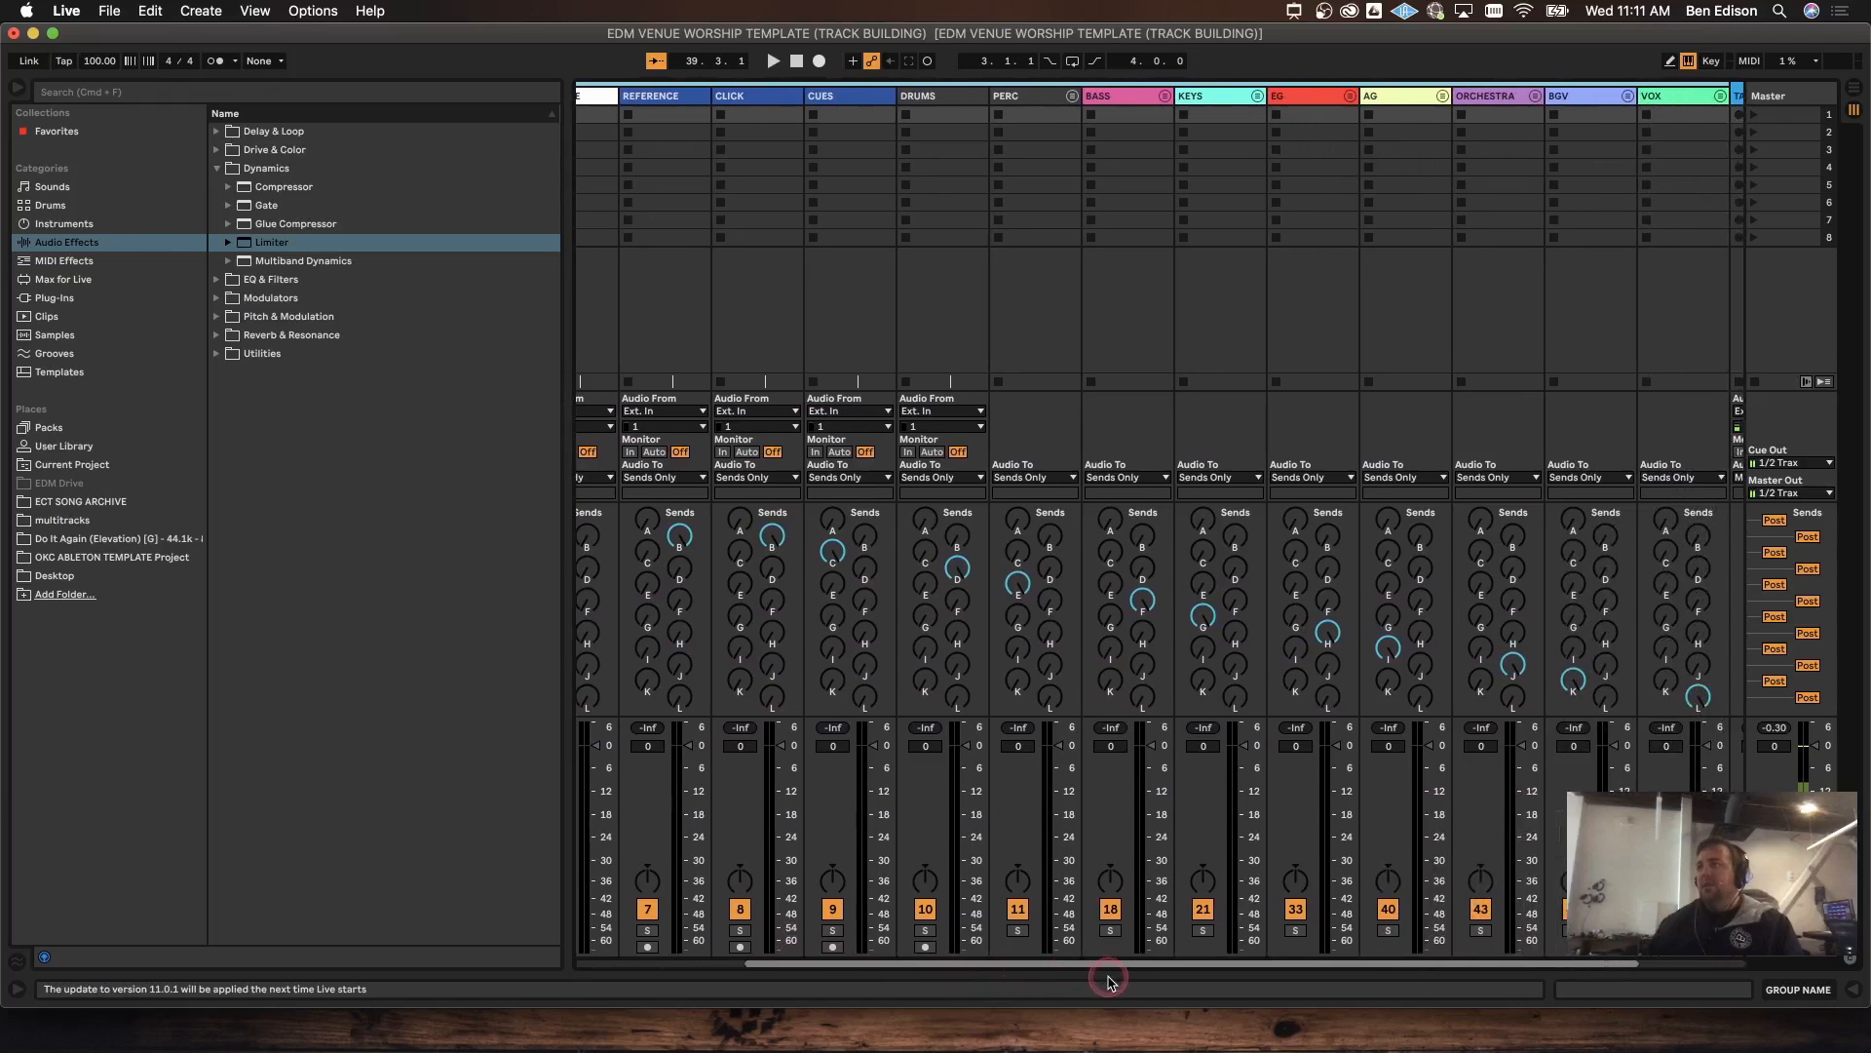
{"action": "left_click", "coordinate": [947, 107]}
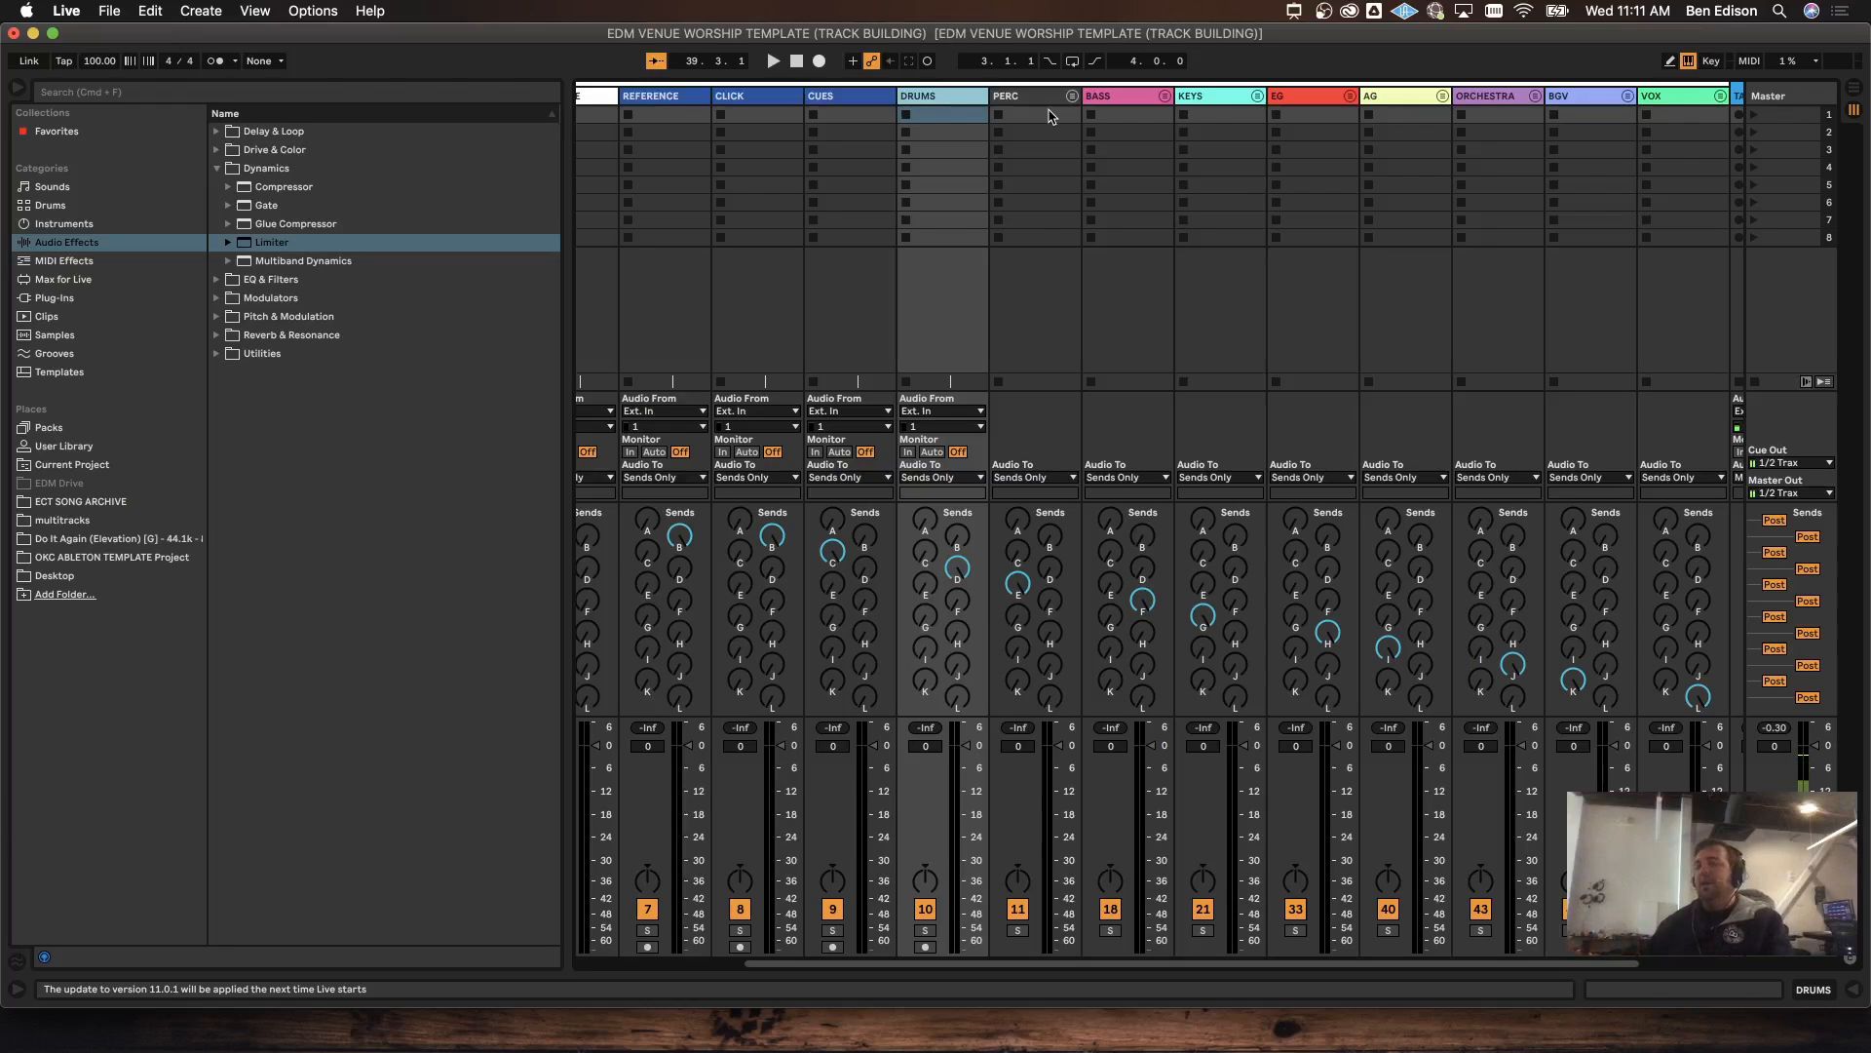
{"action": "left_click", "coordinate": [1077, 103]}
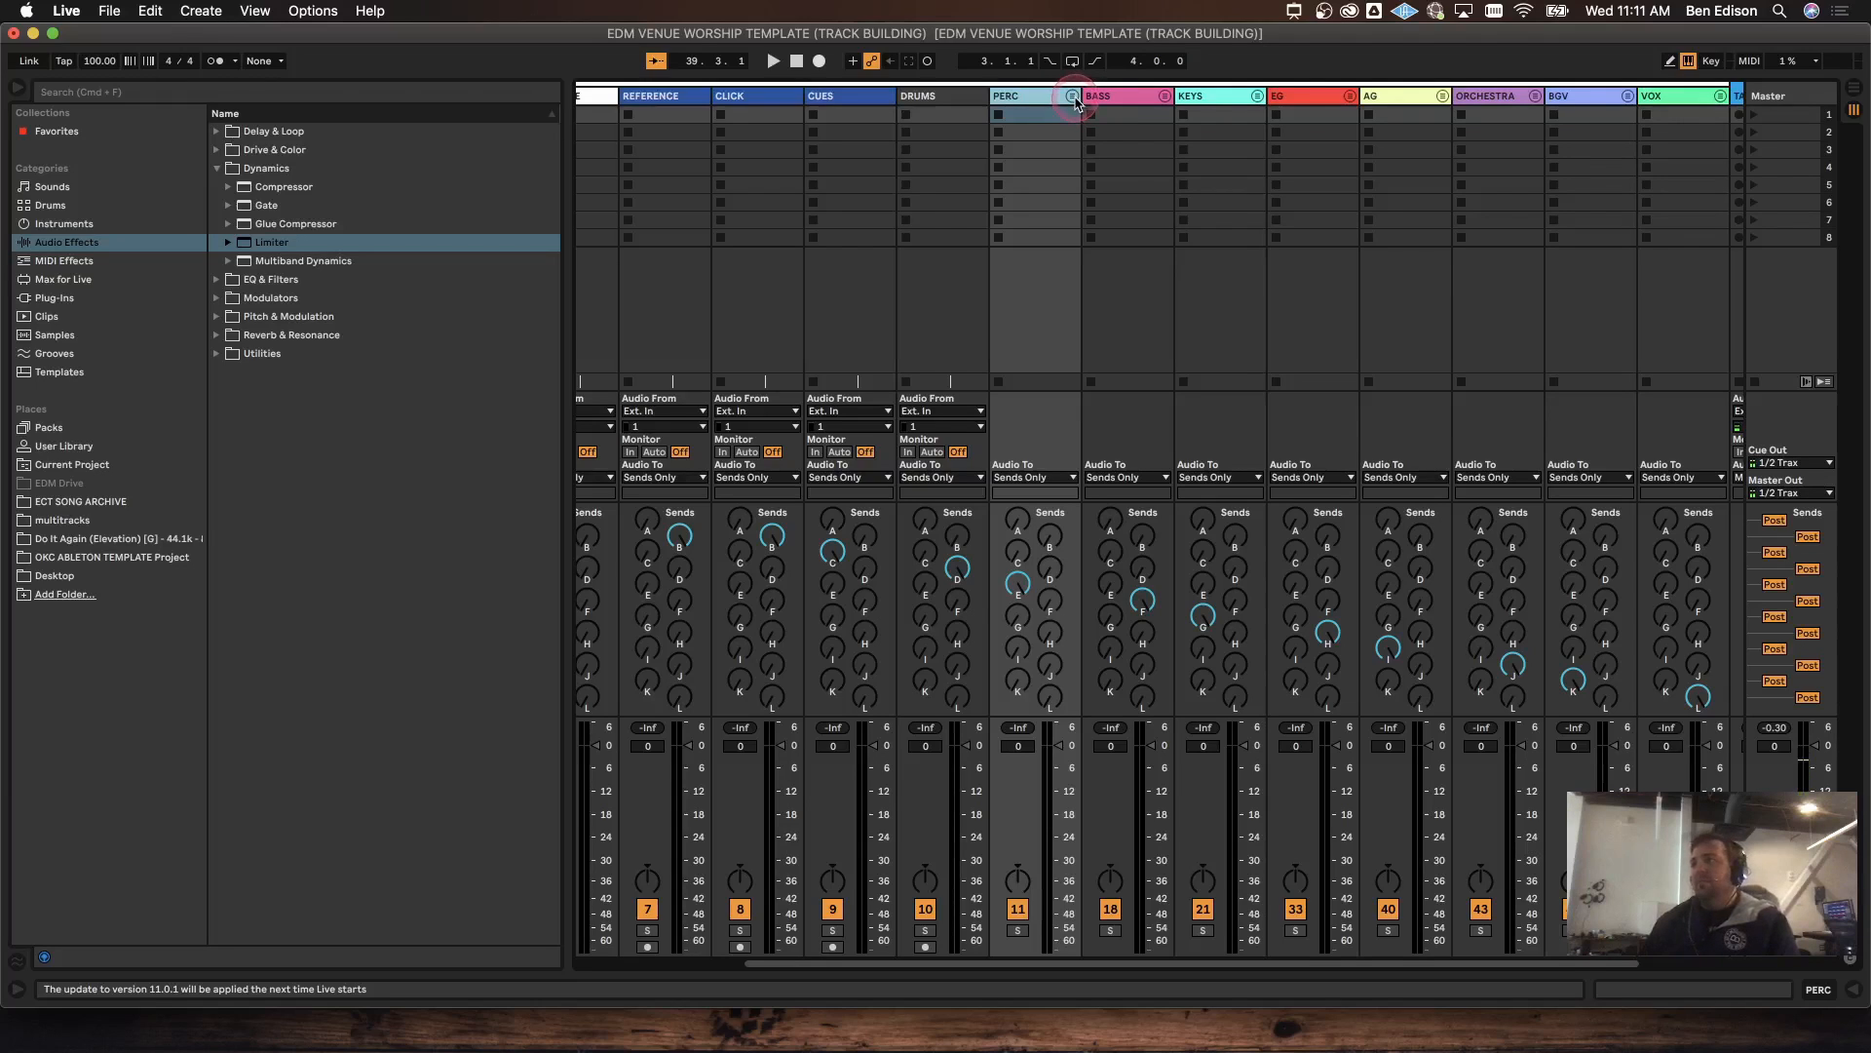
{"action": "left_click", "coordinate": [1072, 98]}
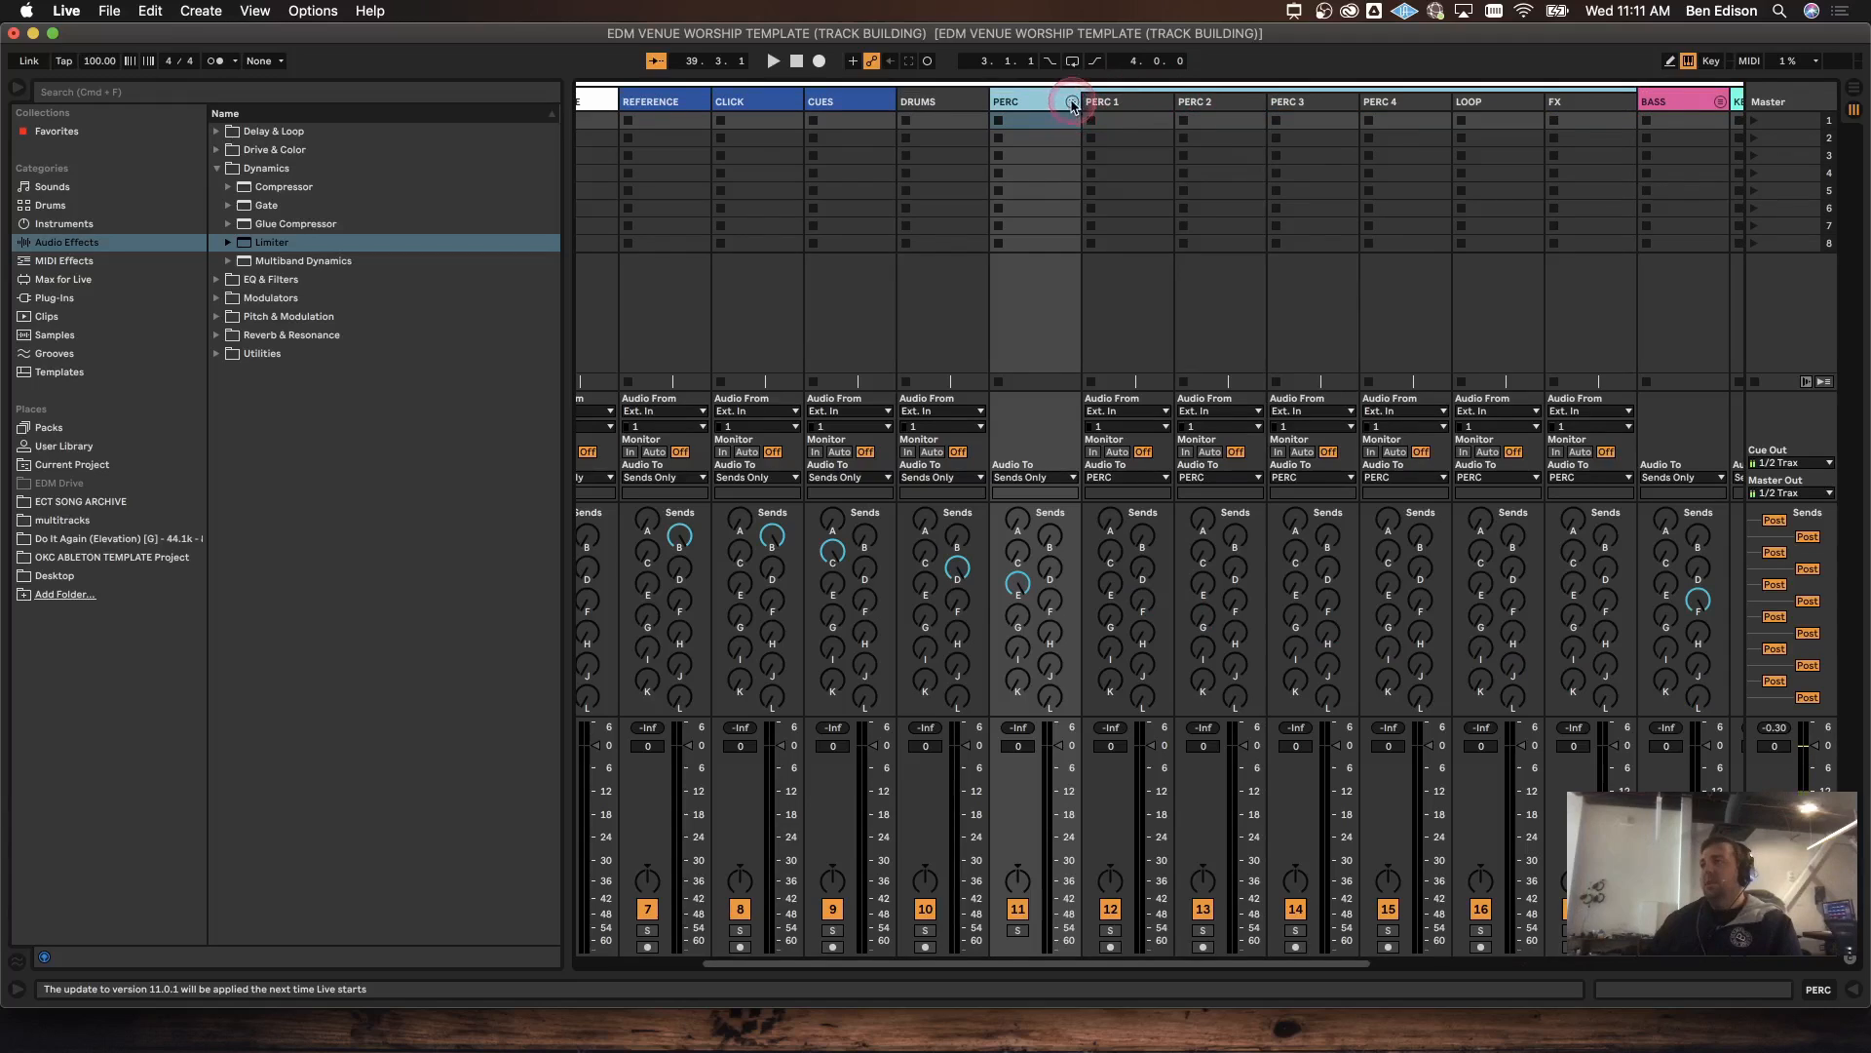
{"action": "left_click", "coordinate": [1072, 103]}
{"action": "left_click", "coordinate": [1072, 102]}
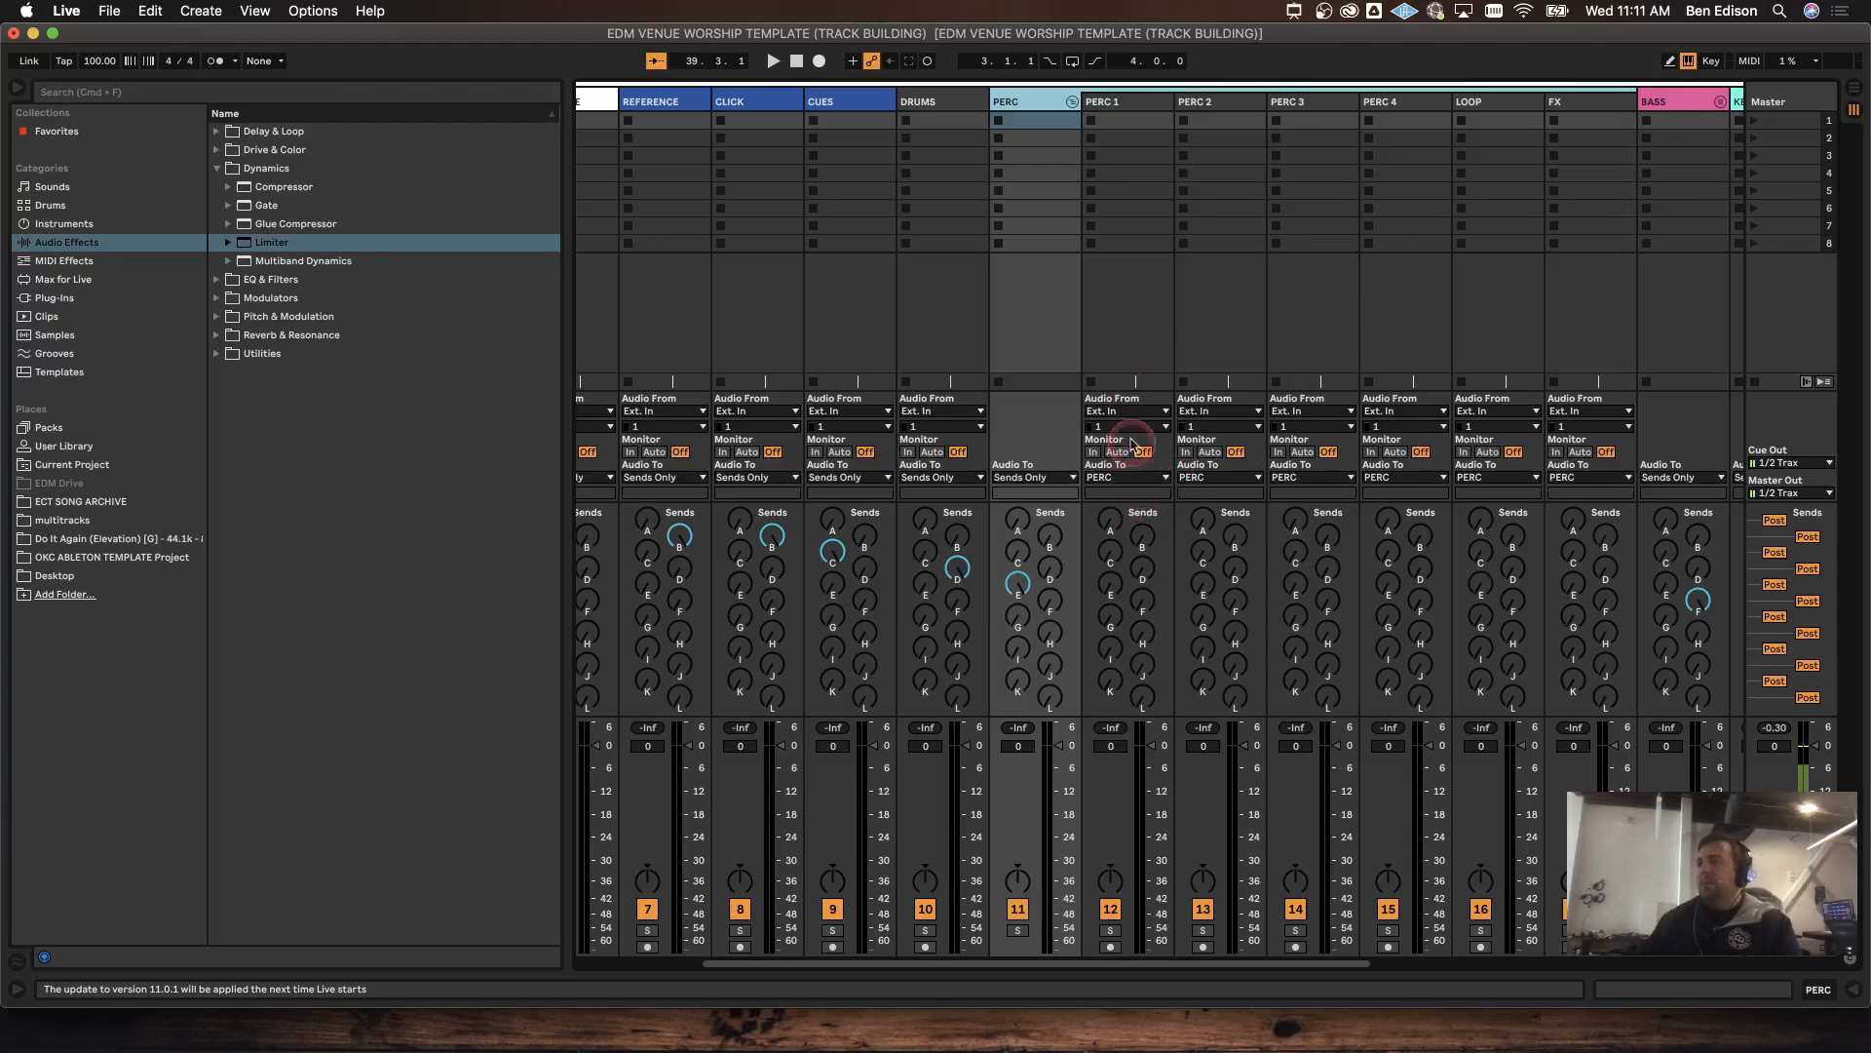
{"action": "left_click", "coordinate": [1121, 101]}
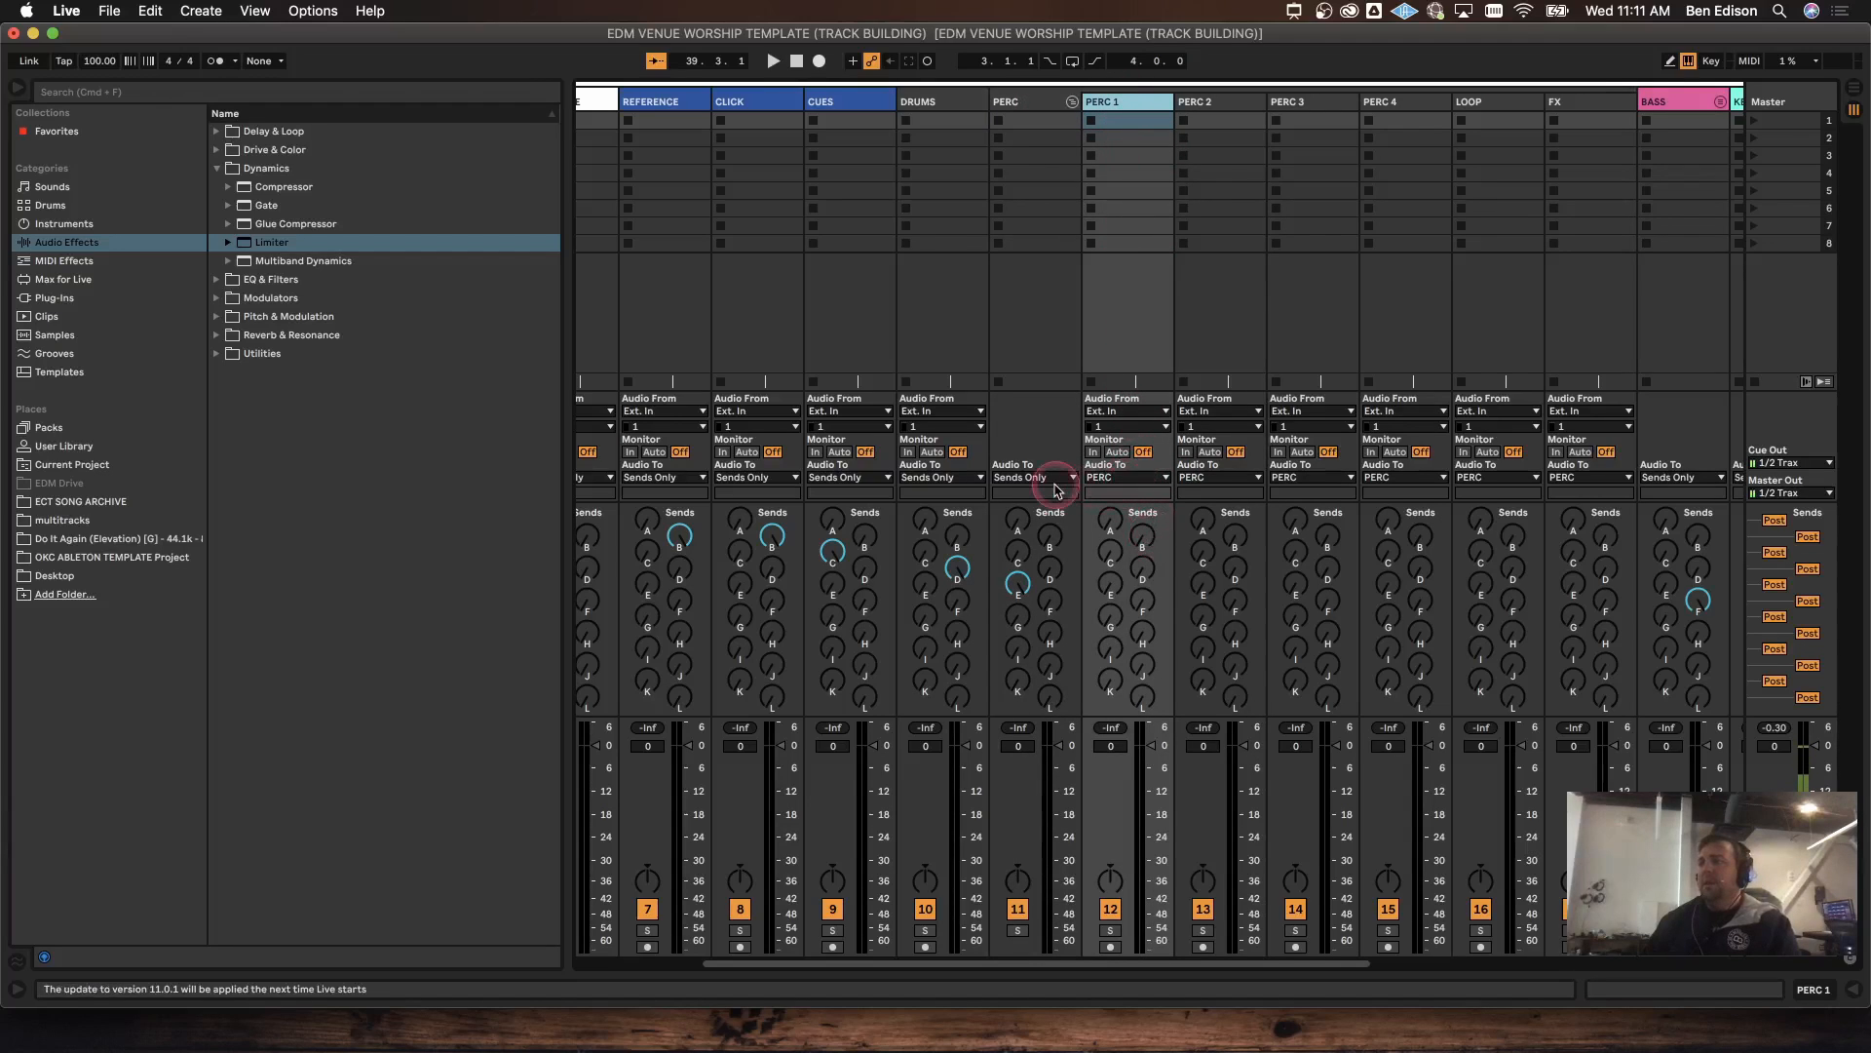
{"action": "left_click", "coordinate": [1030, 101]}
{"action": "left_click", "coordinate": [1073, 101]}
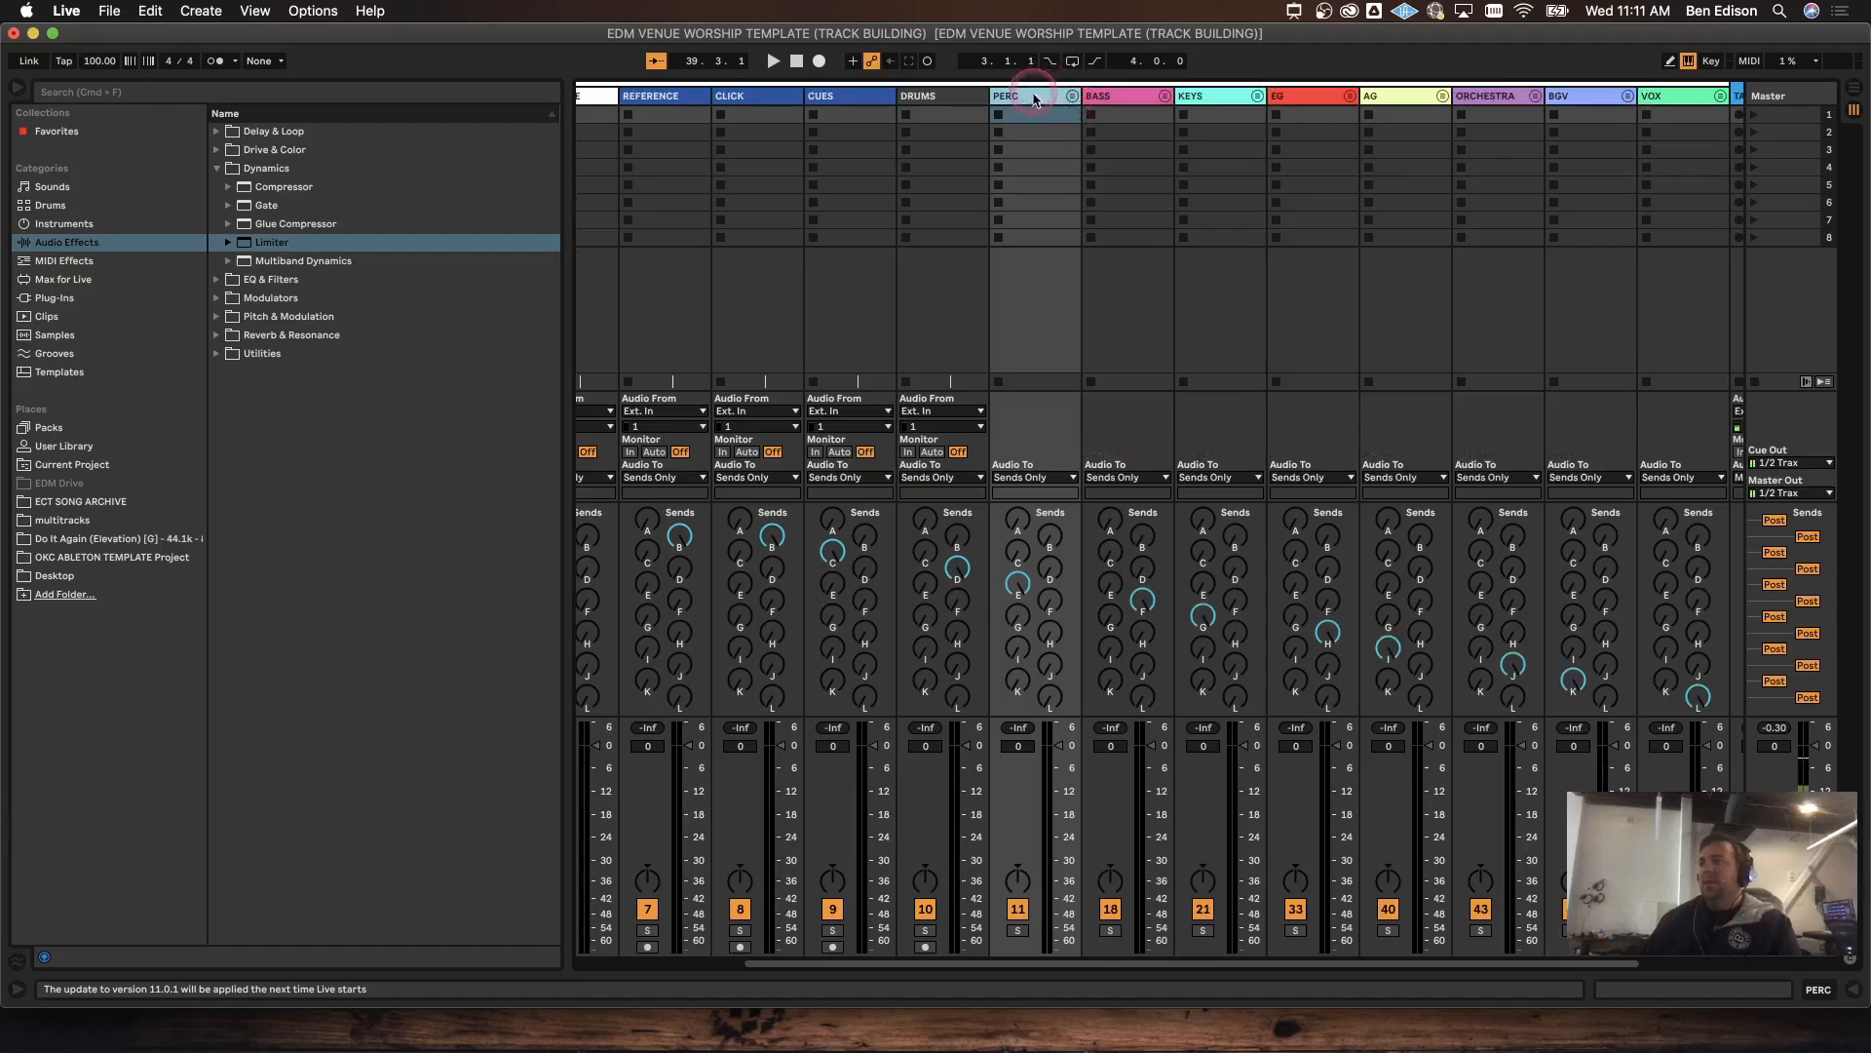
{"action": "left_click", "coordinate": [1045, 477]}
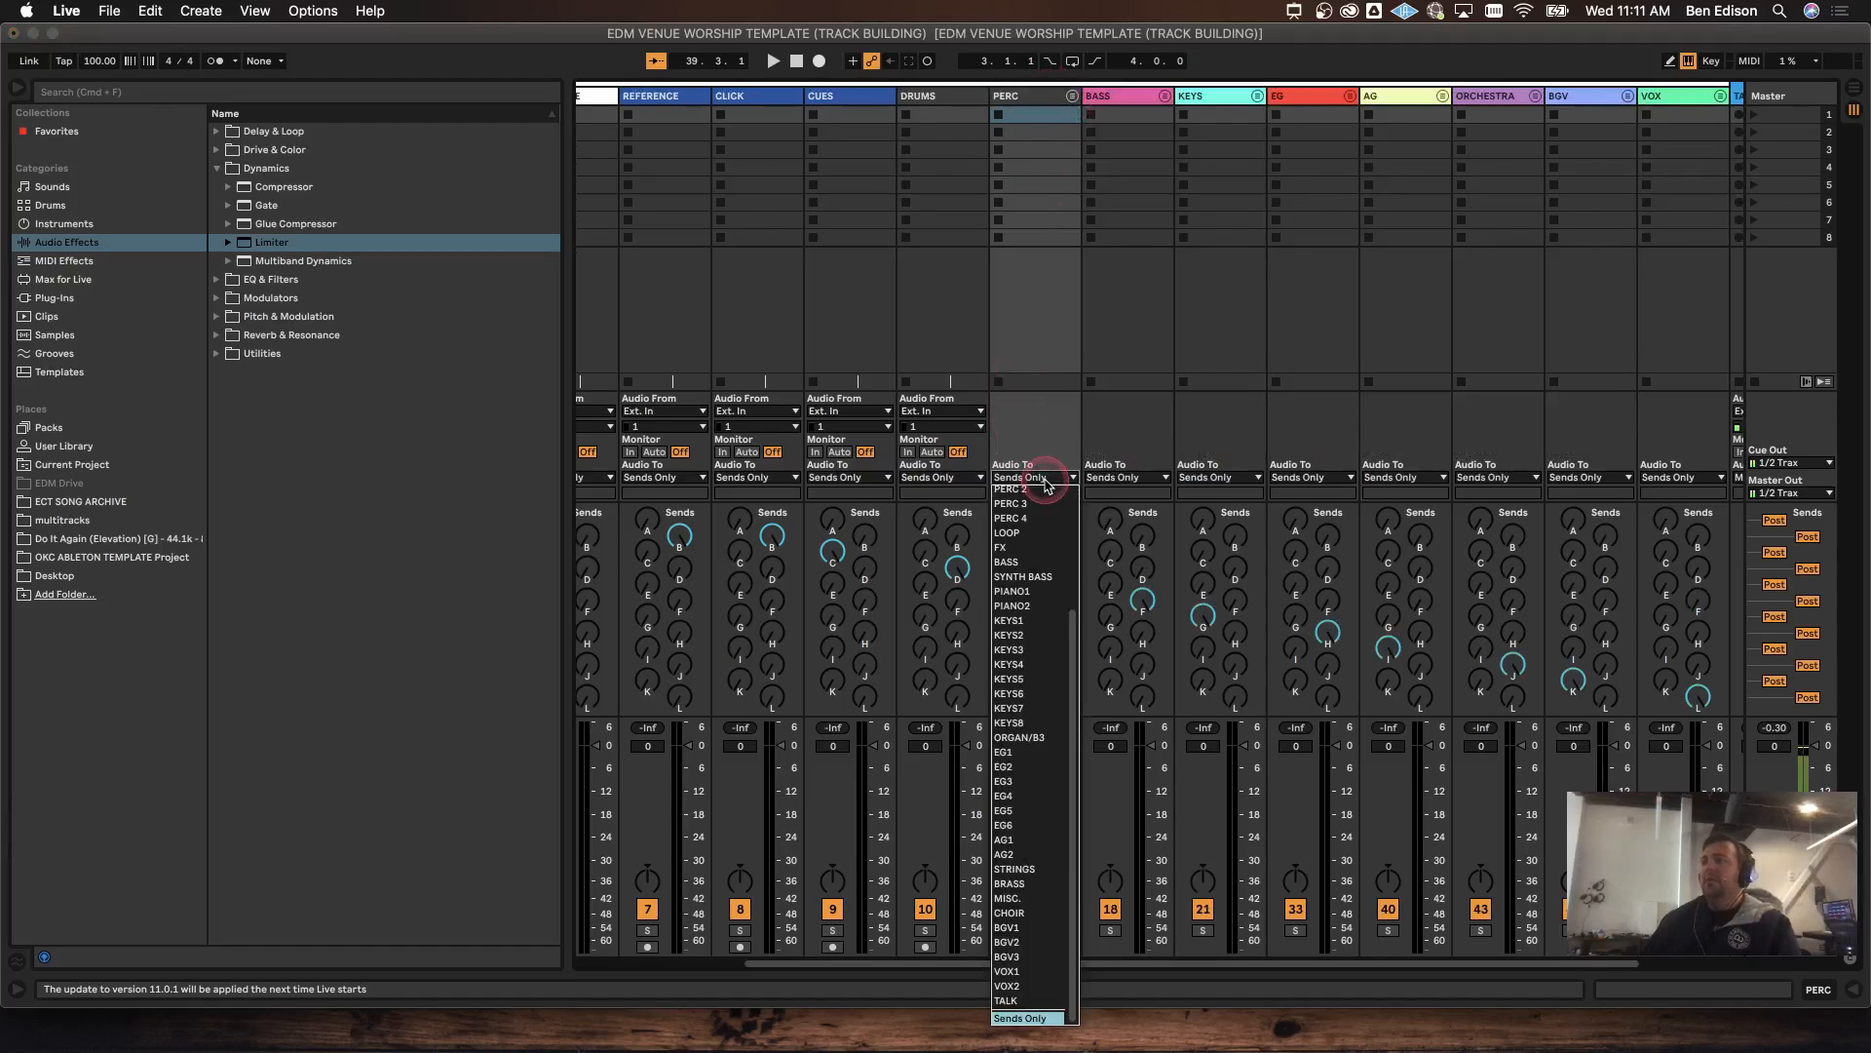
{"action": "scroll", "coordinate": [1043, 507], "scroll_direction": "up", "scroll_amount": 5}
{"action": "left_click", "coordinate": [1040, 527]}
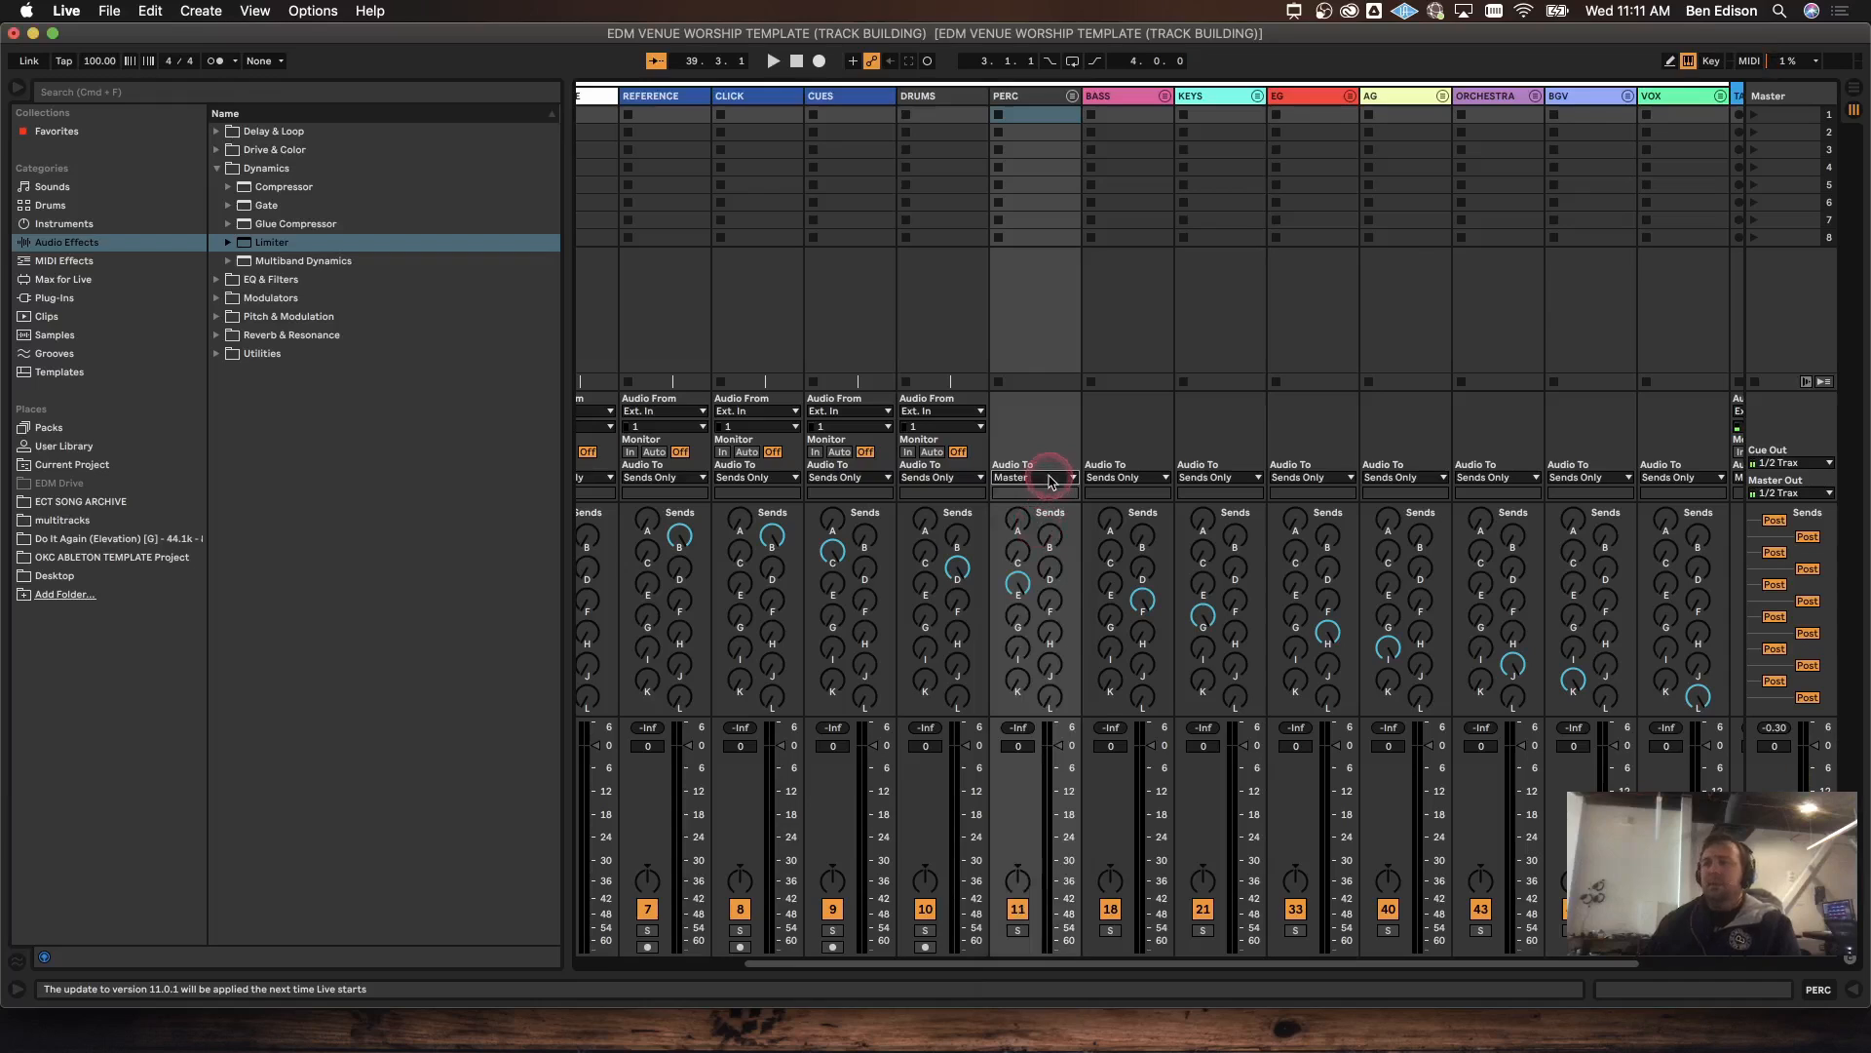
{"action": "left_click", "coordinate": [1051, 477]}
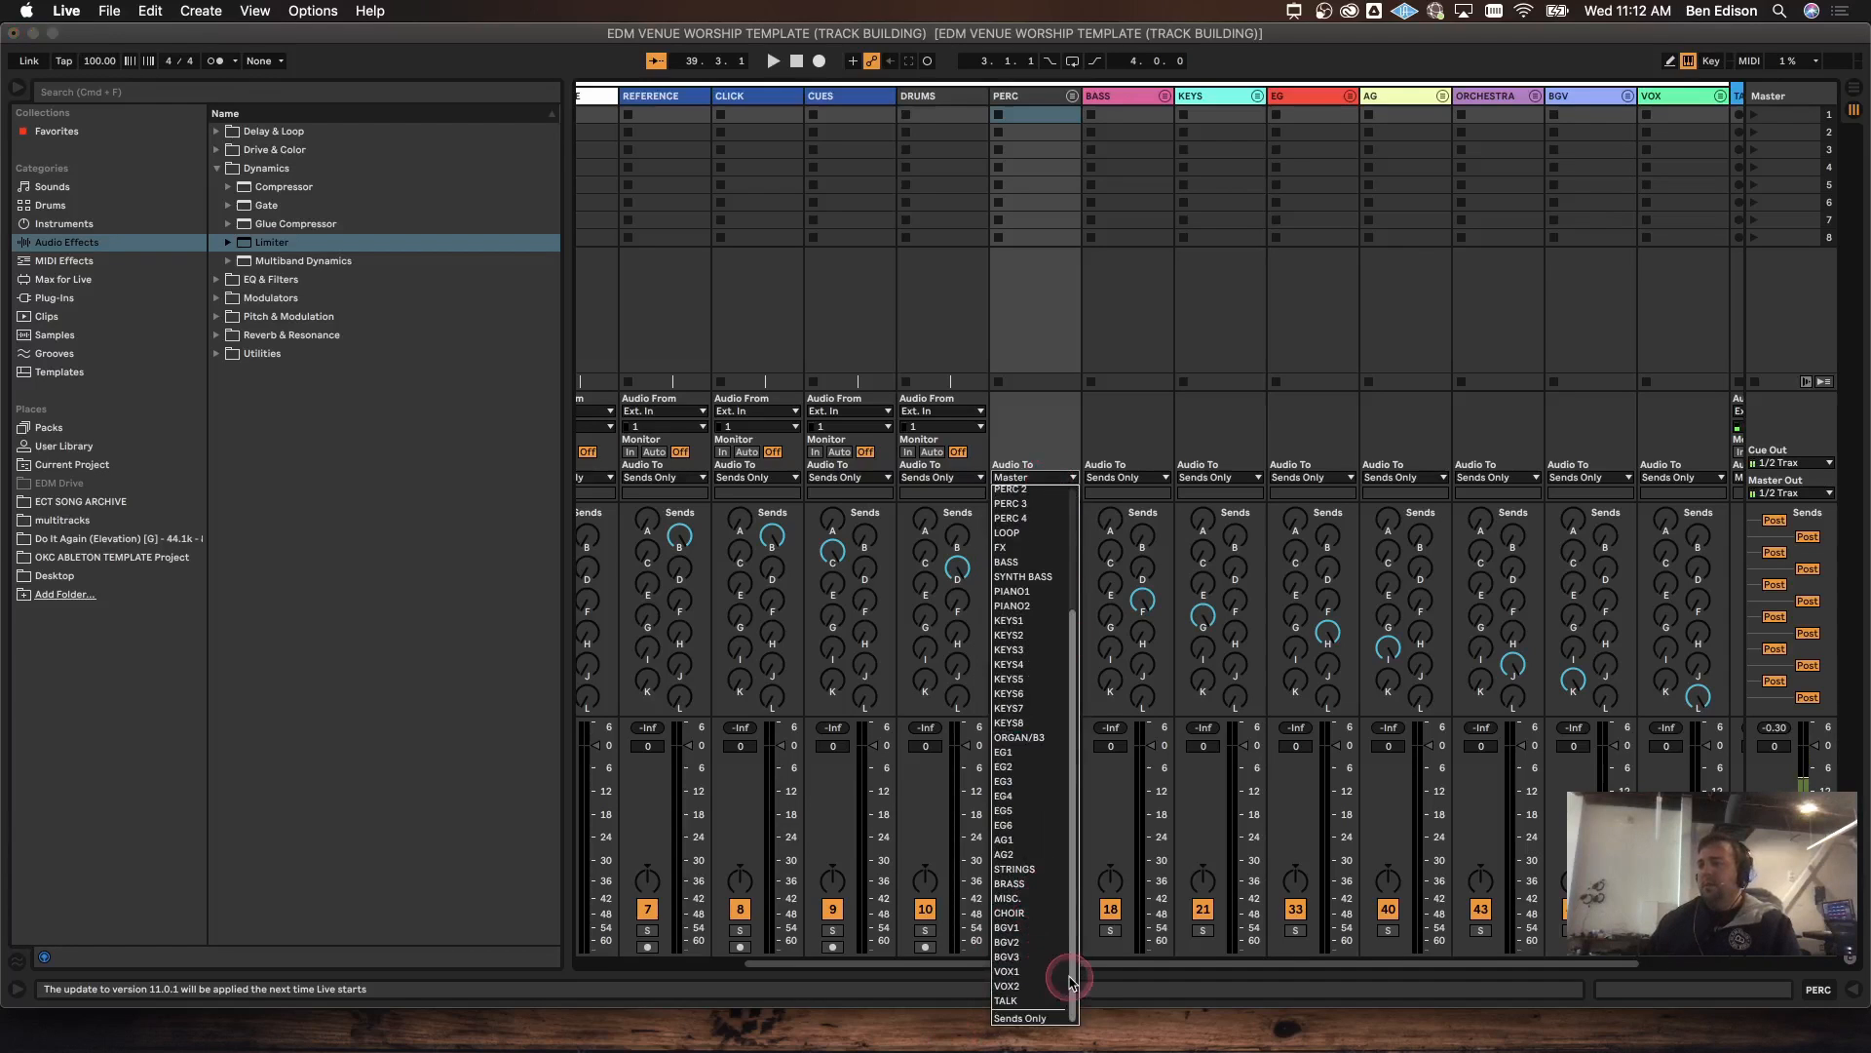
{"action": "left_click", "coordinate": [1039, 1016]}
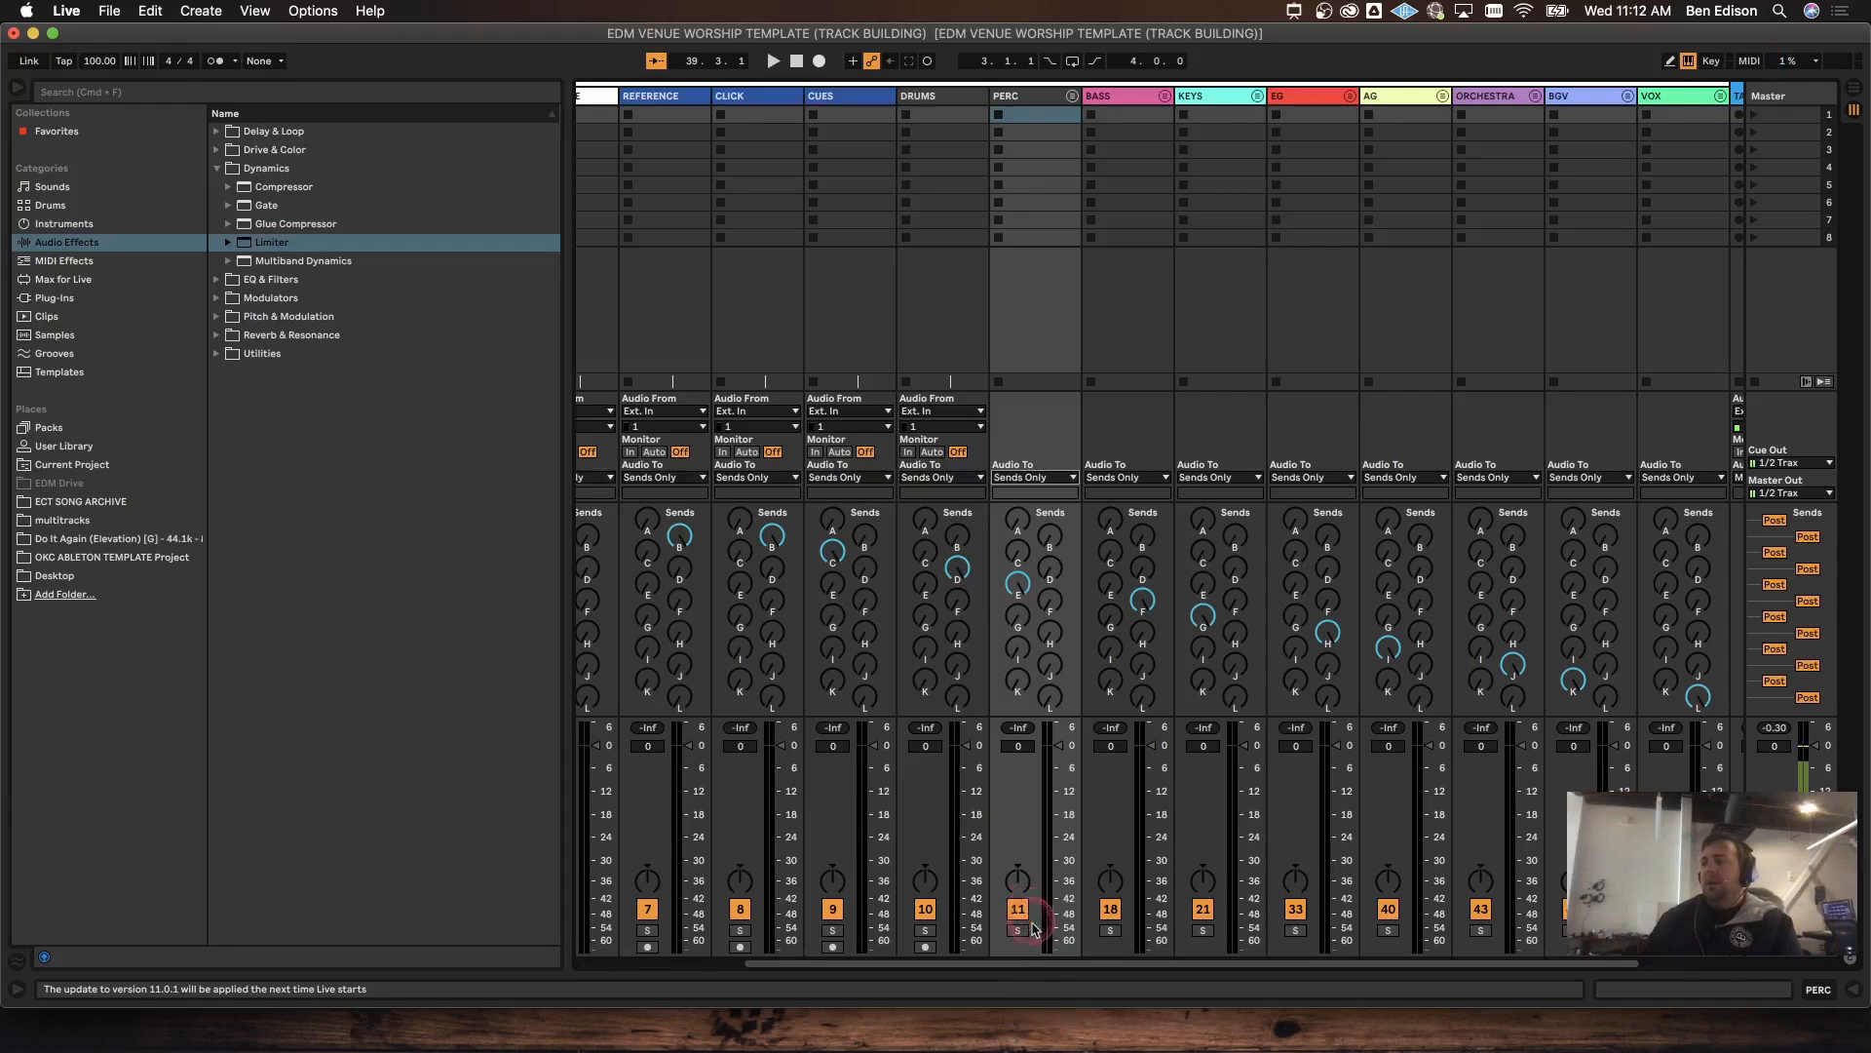
{"action": "left_click_drag", "start_coordinate": [1035, 968], "coordinate": [543, 346]}
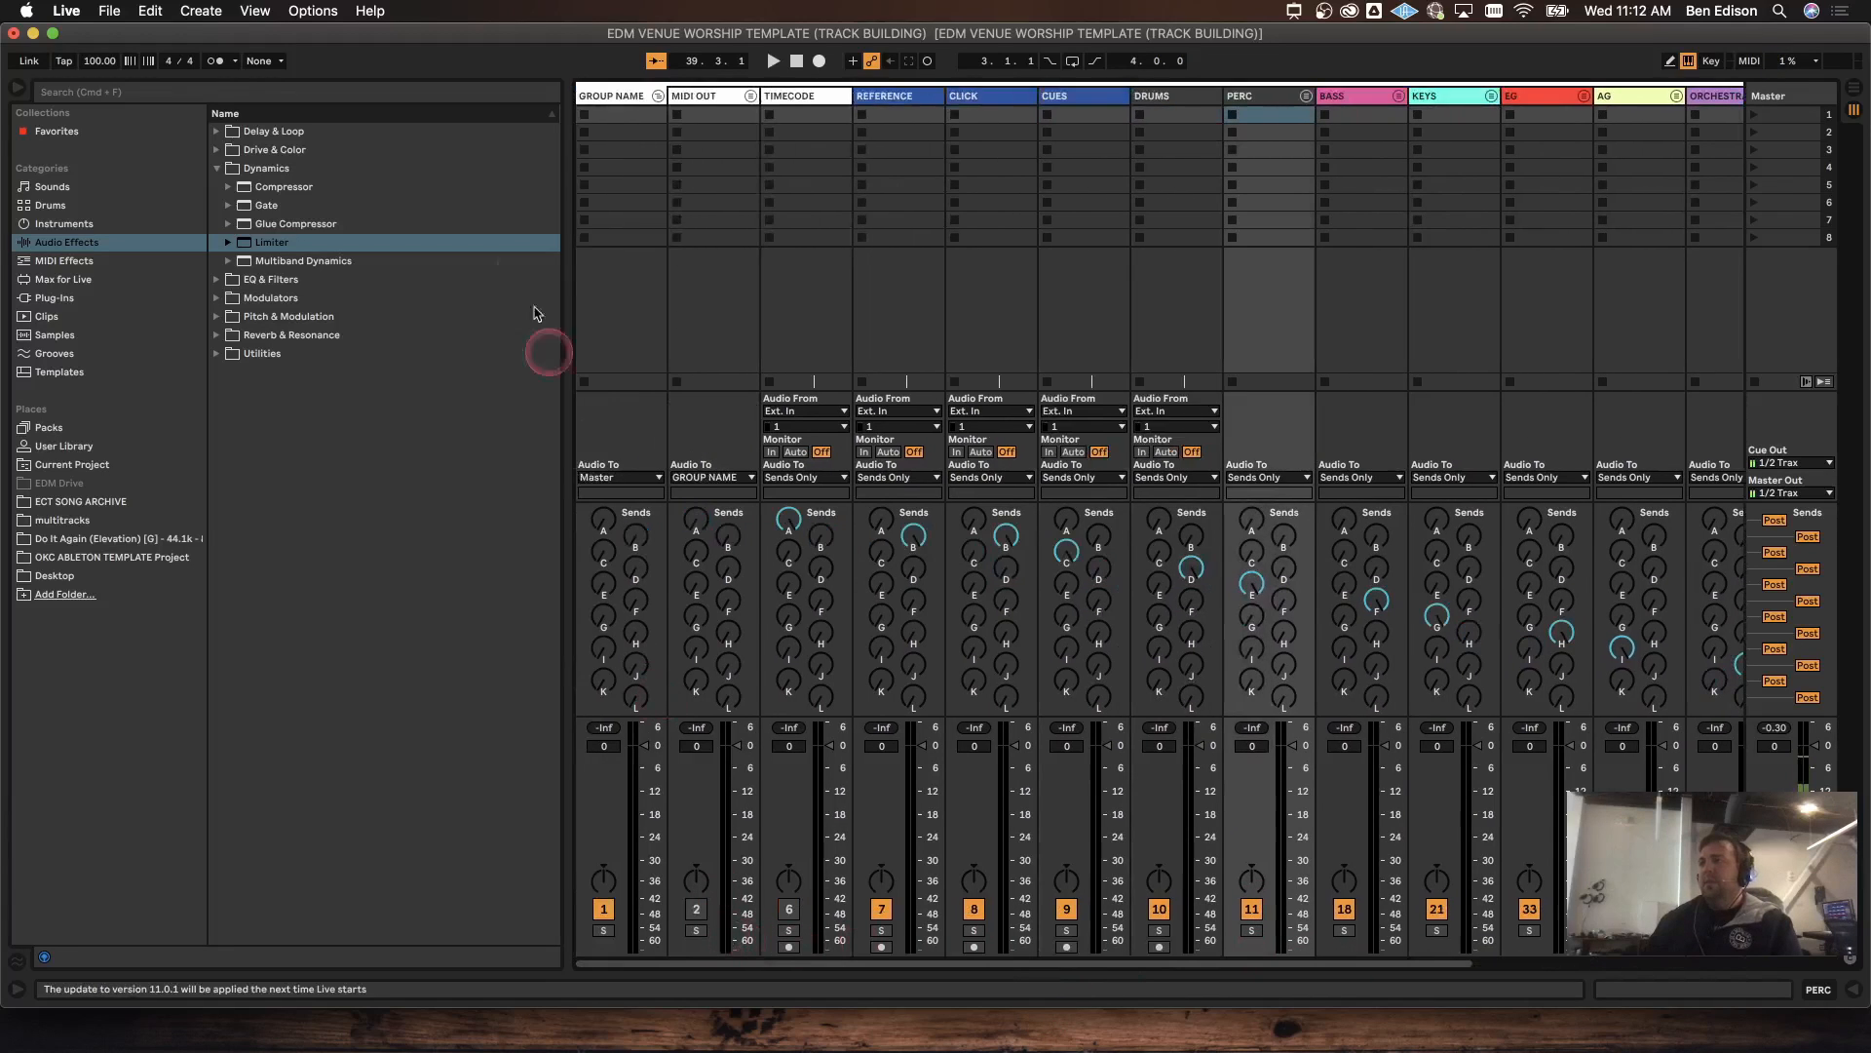
Step: Fold GROUP NAME and toggle the I/O, Sends and Returns mixer sections, leaving returns visible
{"action": "left_click", "coordinate": [659, 97]}
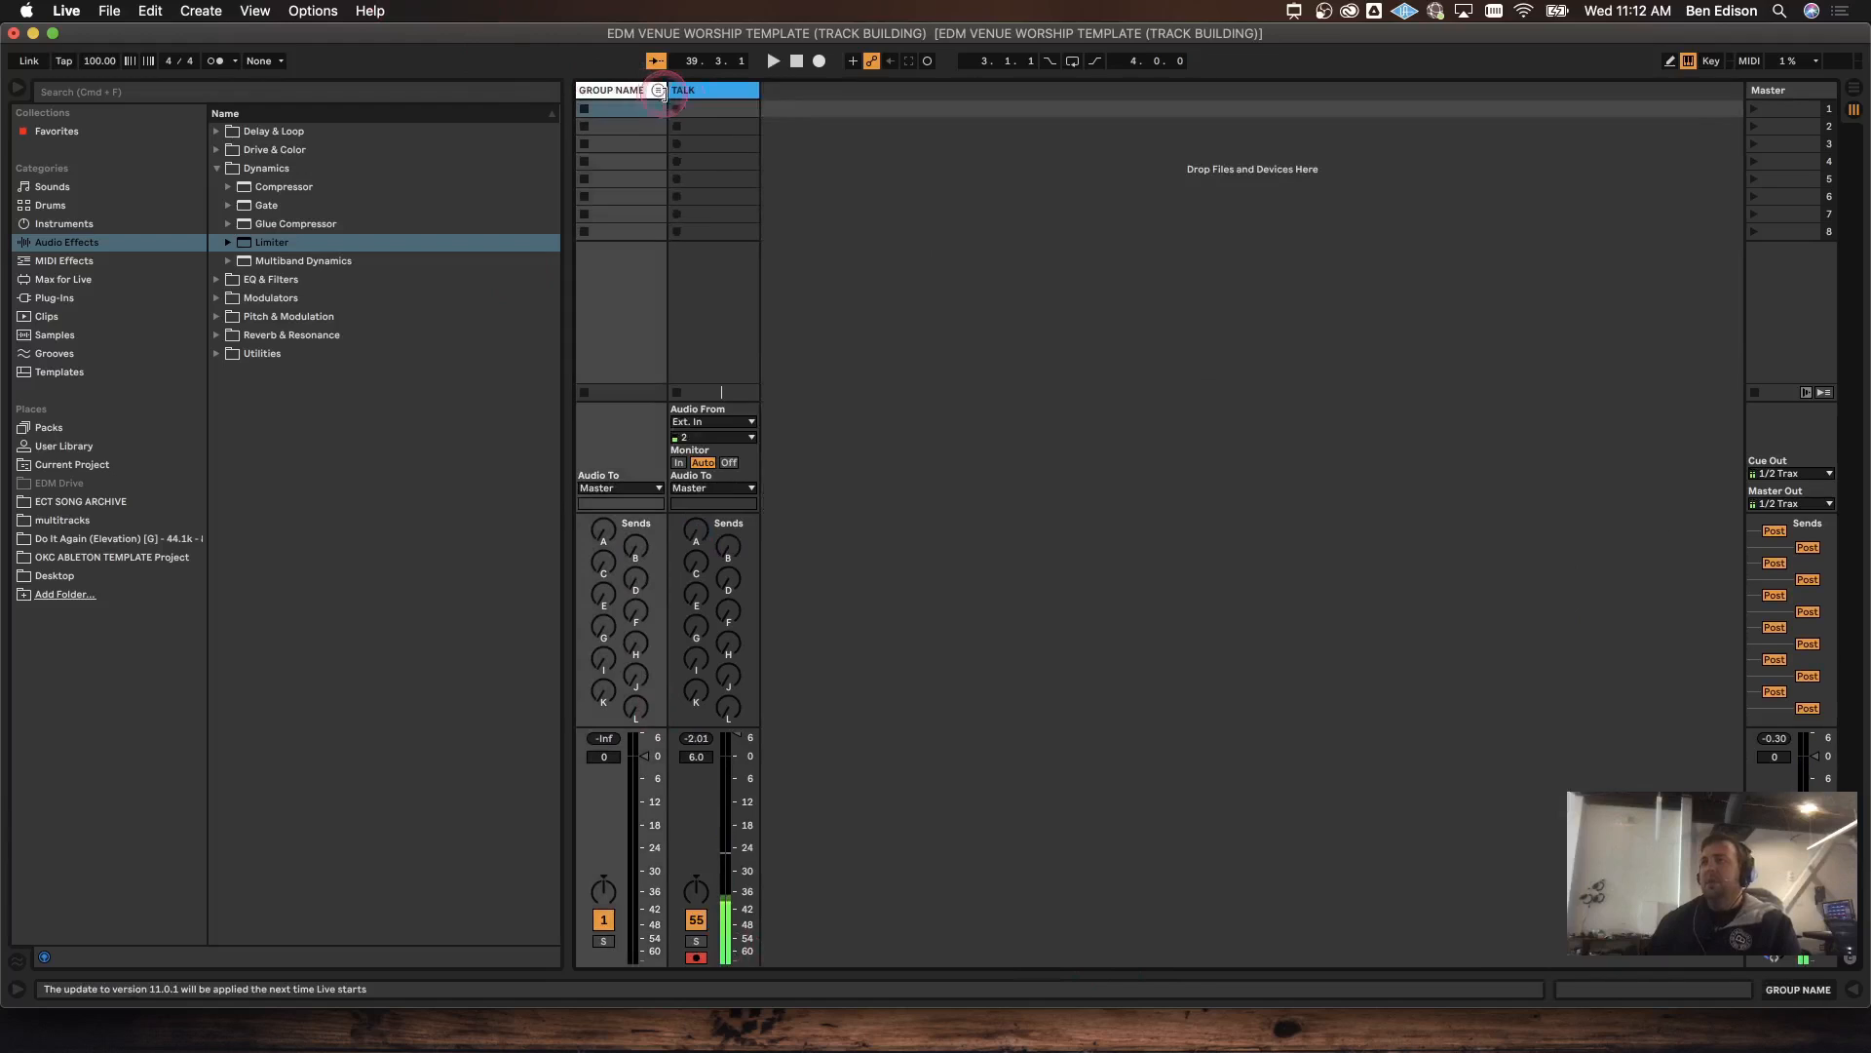
{"action": "left_click", "coordinate": [1852, 864]}
{"action": "left_click", "coordinate": [1851, 865]}
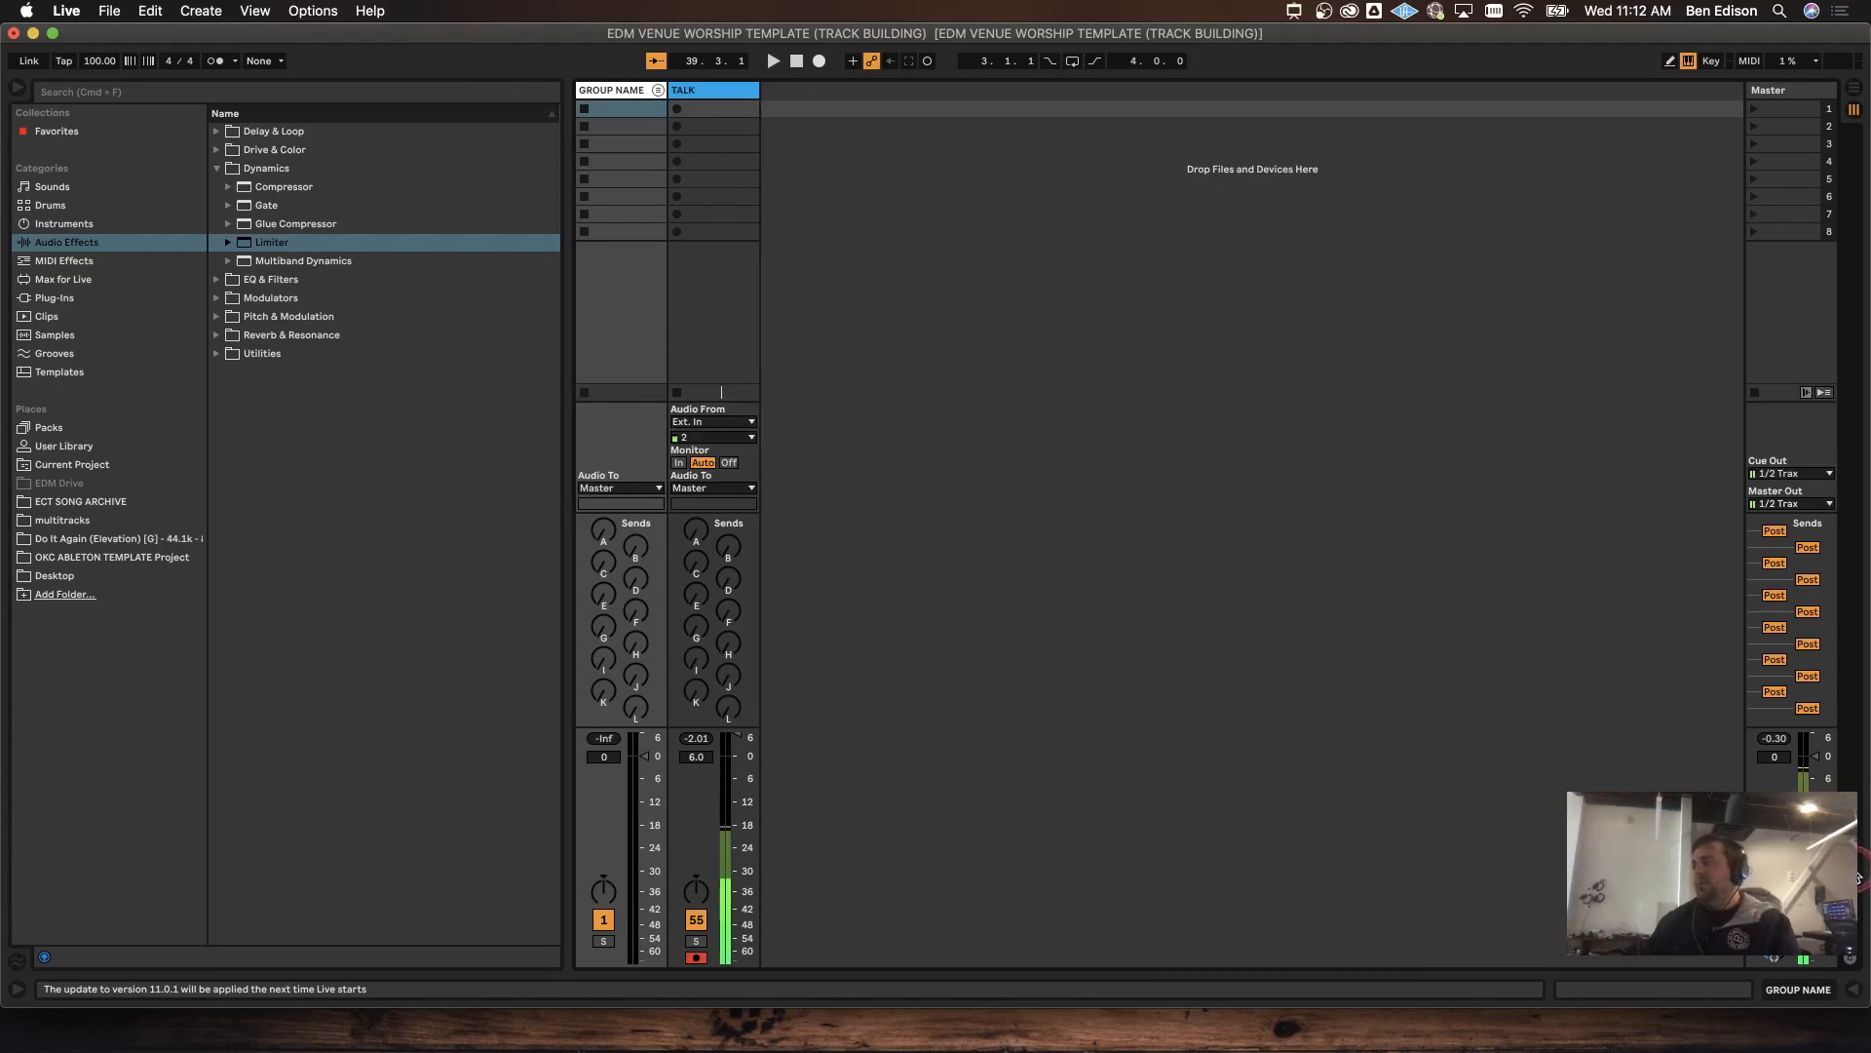
{"action": "left_click", "coordinate": [1856, 874]}
{"action": "left_click", "coordinate": [1857, 874]}
{"action": "left_click", "coordinate": [1857, 889]}
{"action": "left_click", "coordinate": [1858, 891]}
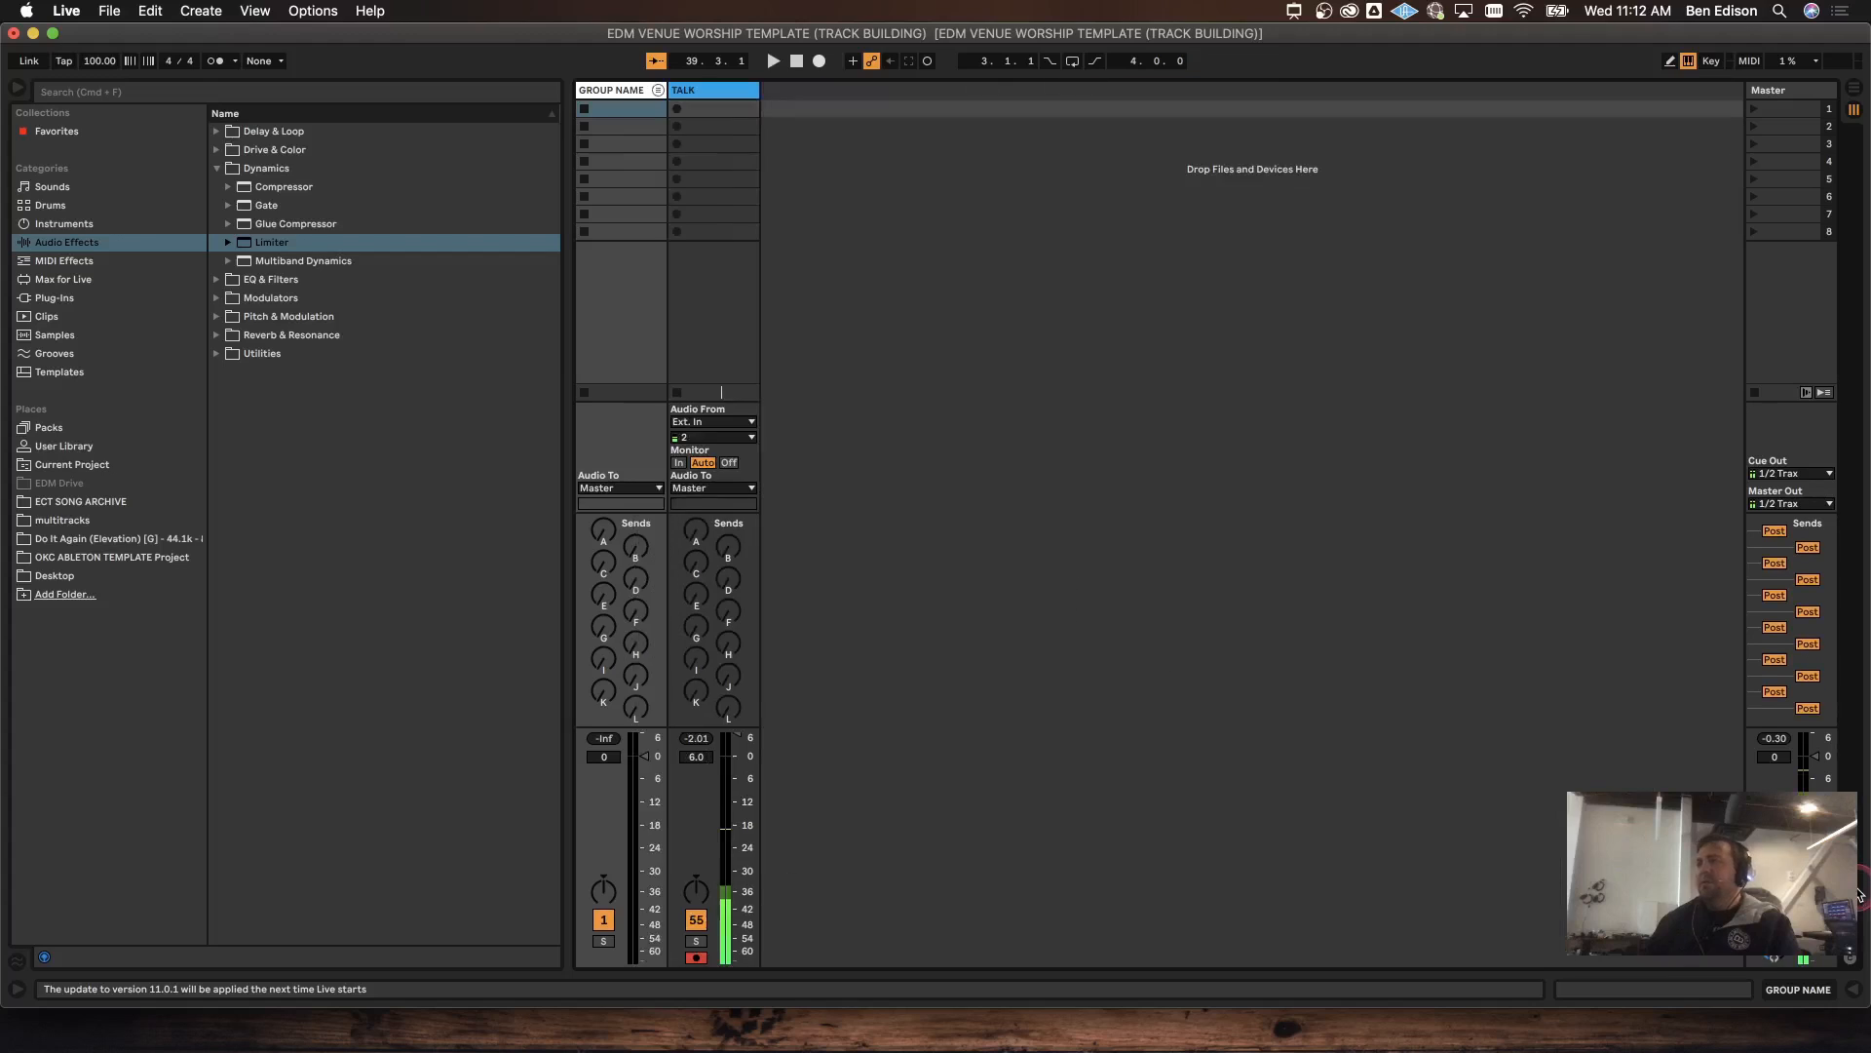
{"action": "left_click", "coordinate": [1857, 892]}
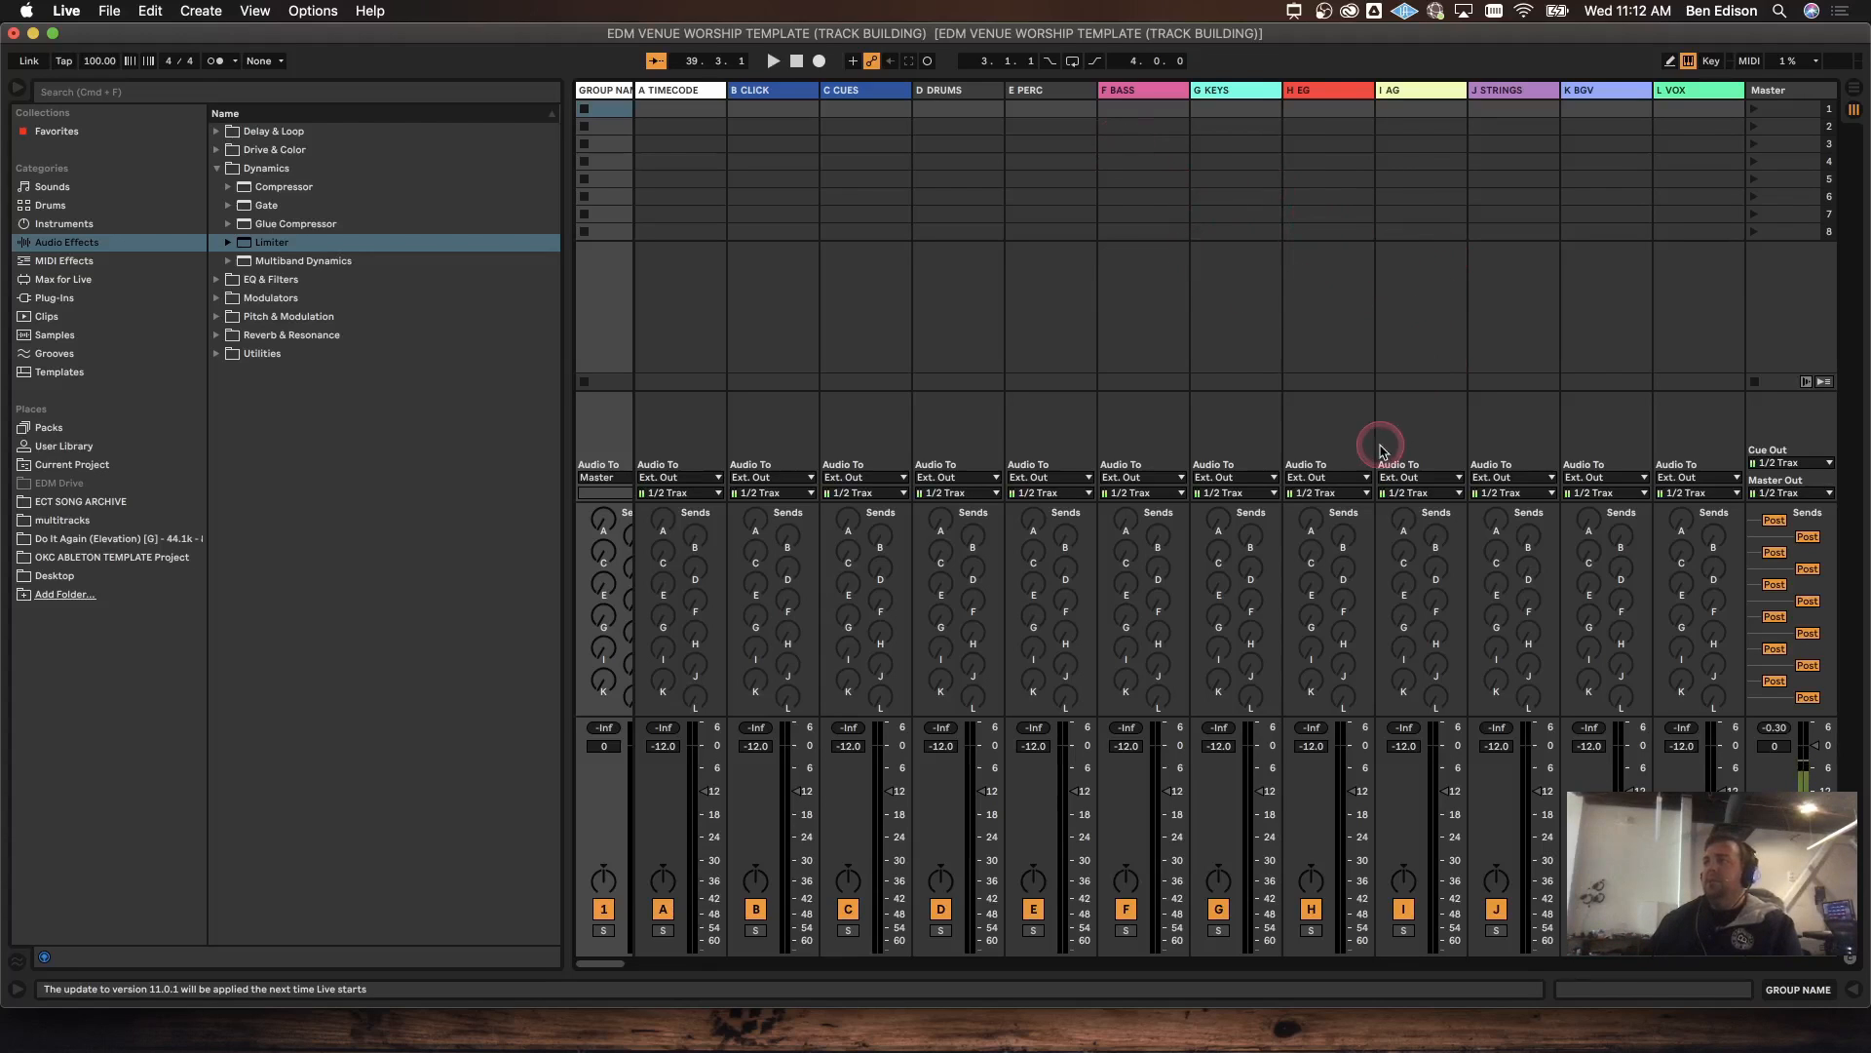
Step: Check the KEYS, CLICK and CUES return outputs, keeping them on 1/2 Trax
{"action": "left_click", "coordinate": [1221, 494]}
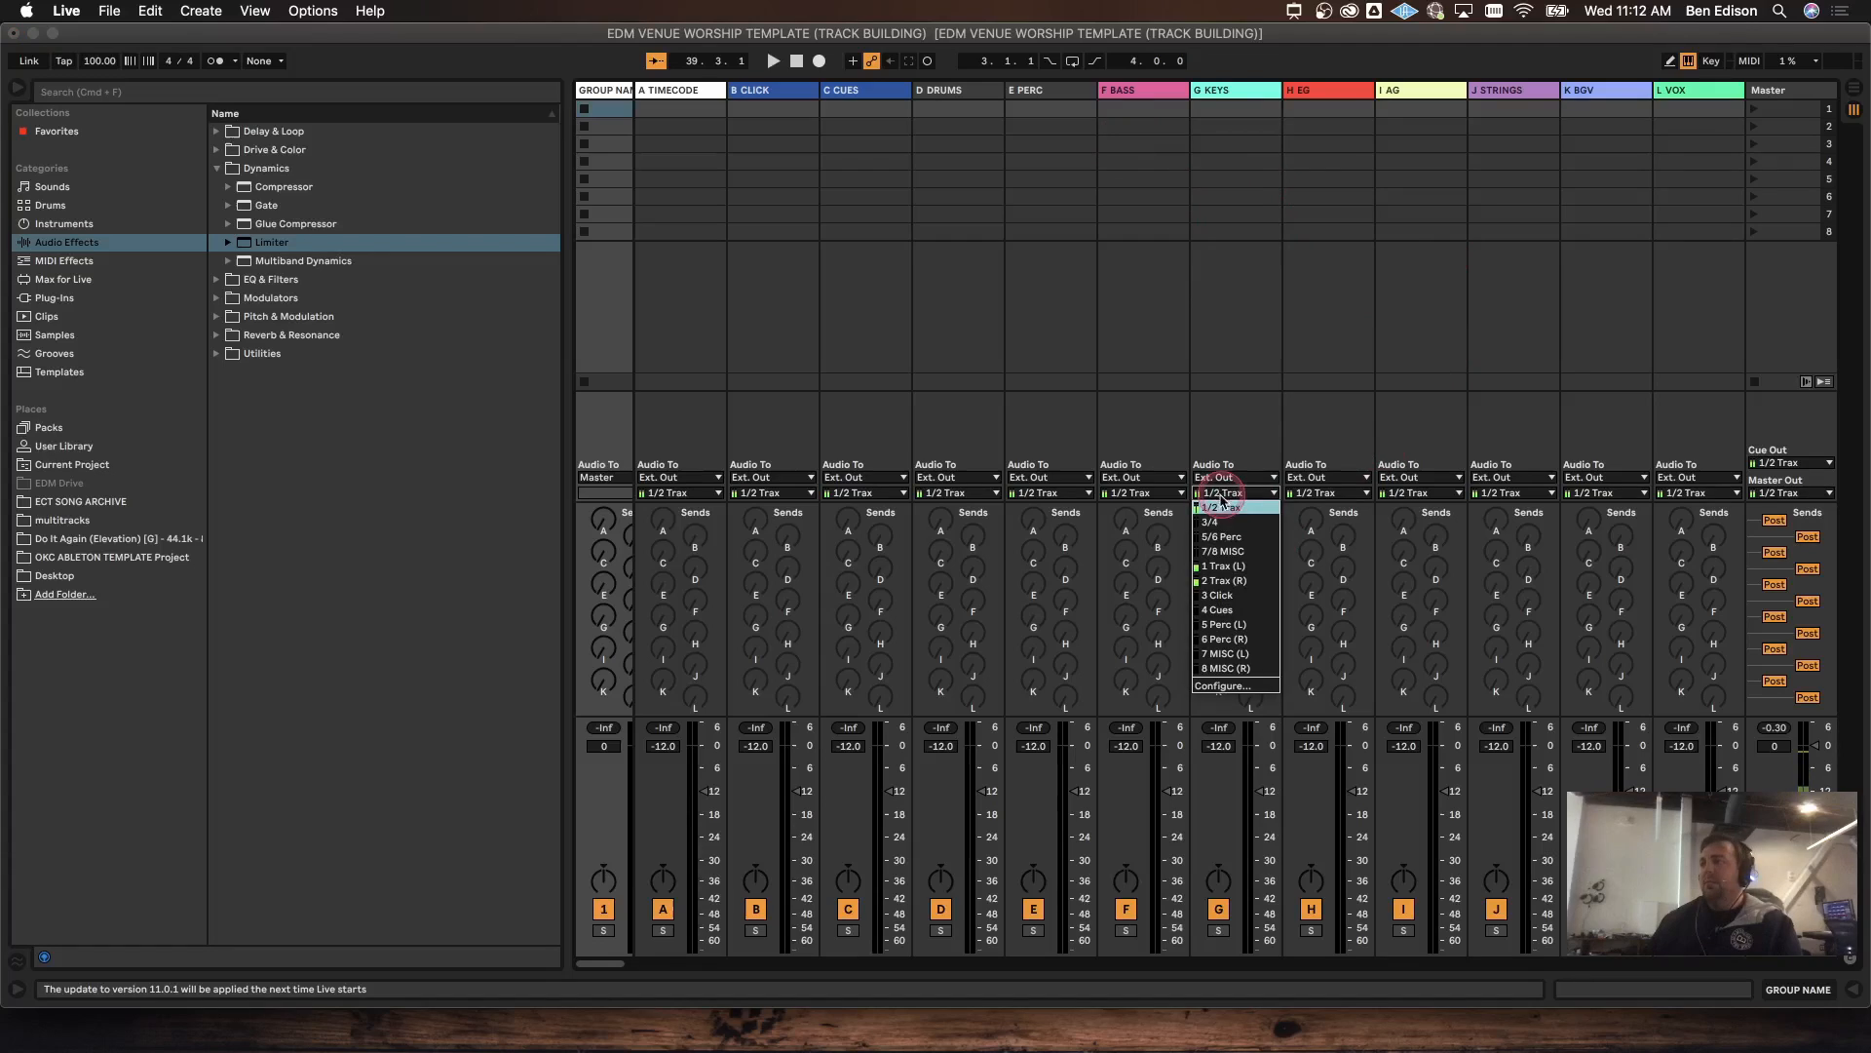
{"action": "left_click", "coordinate": [1246, 508]}
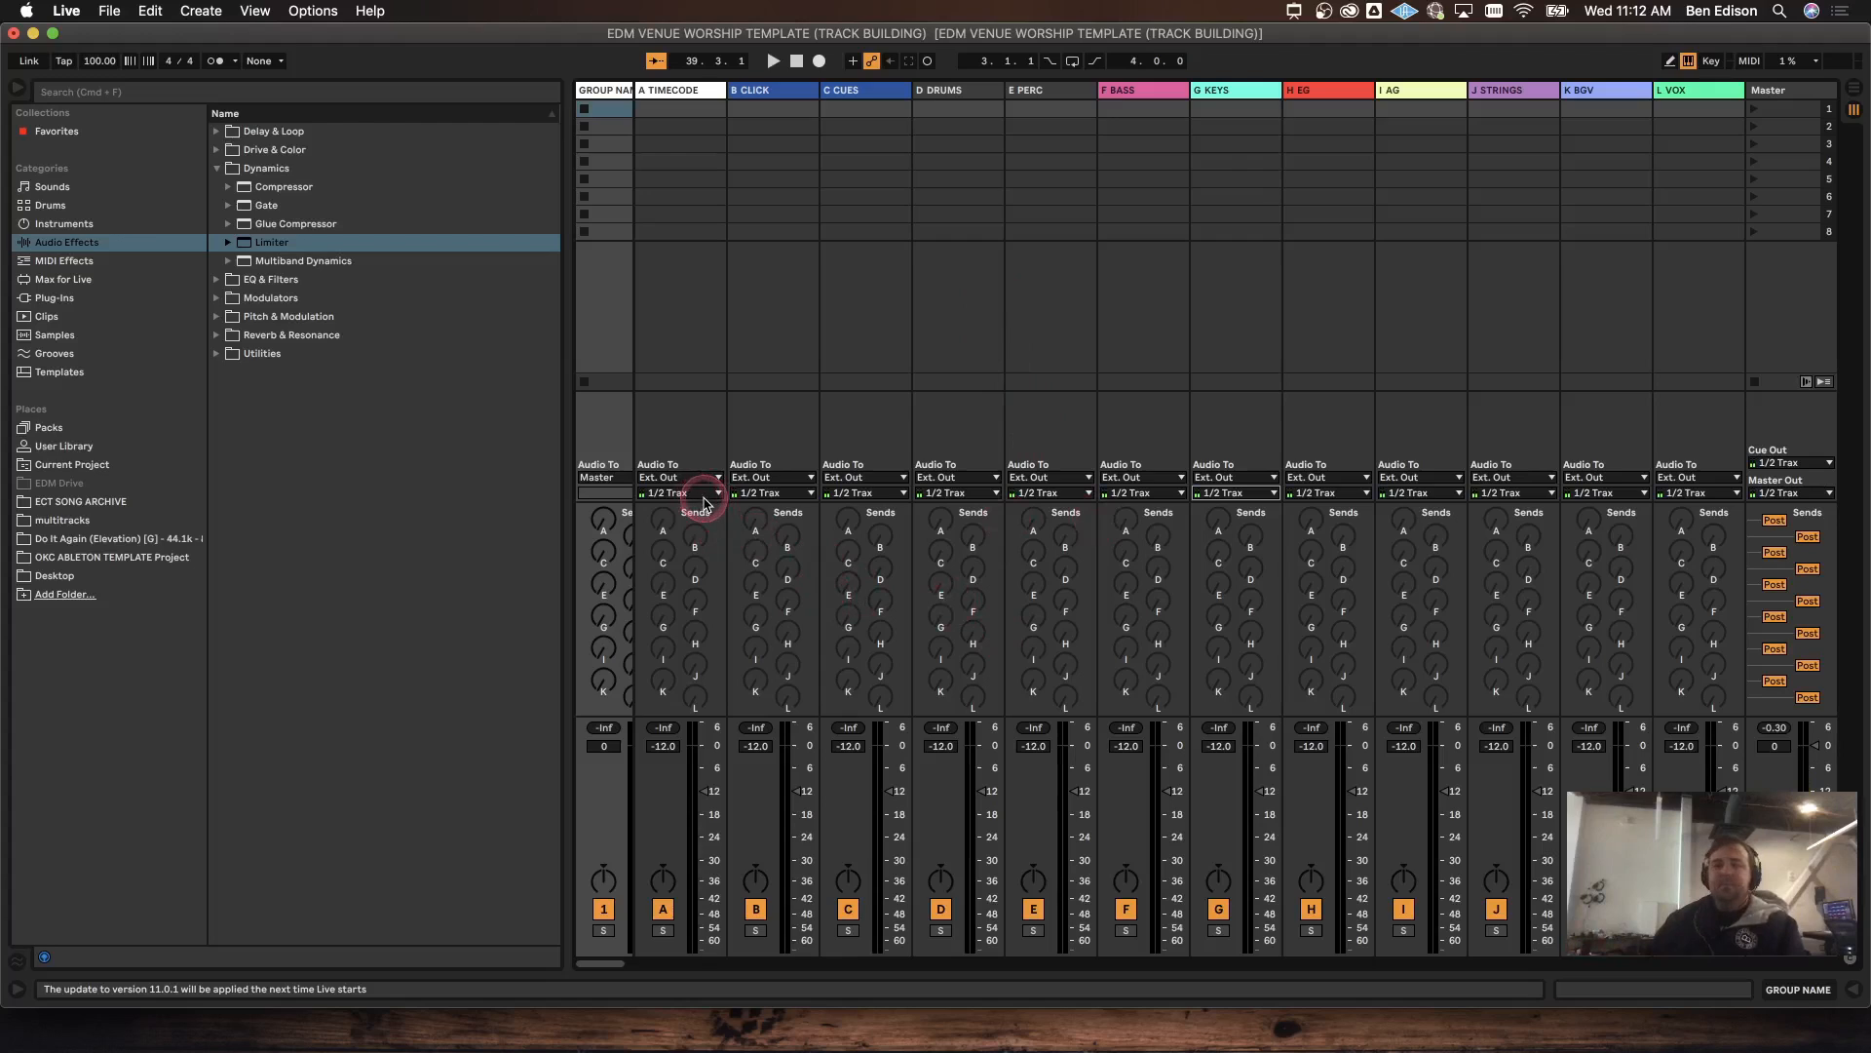
{"action": "left_click", "coordinate": [862, 480]}
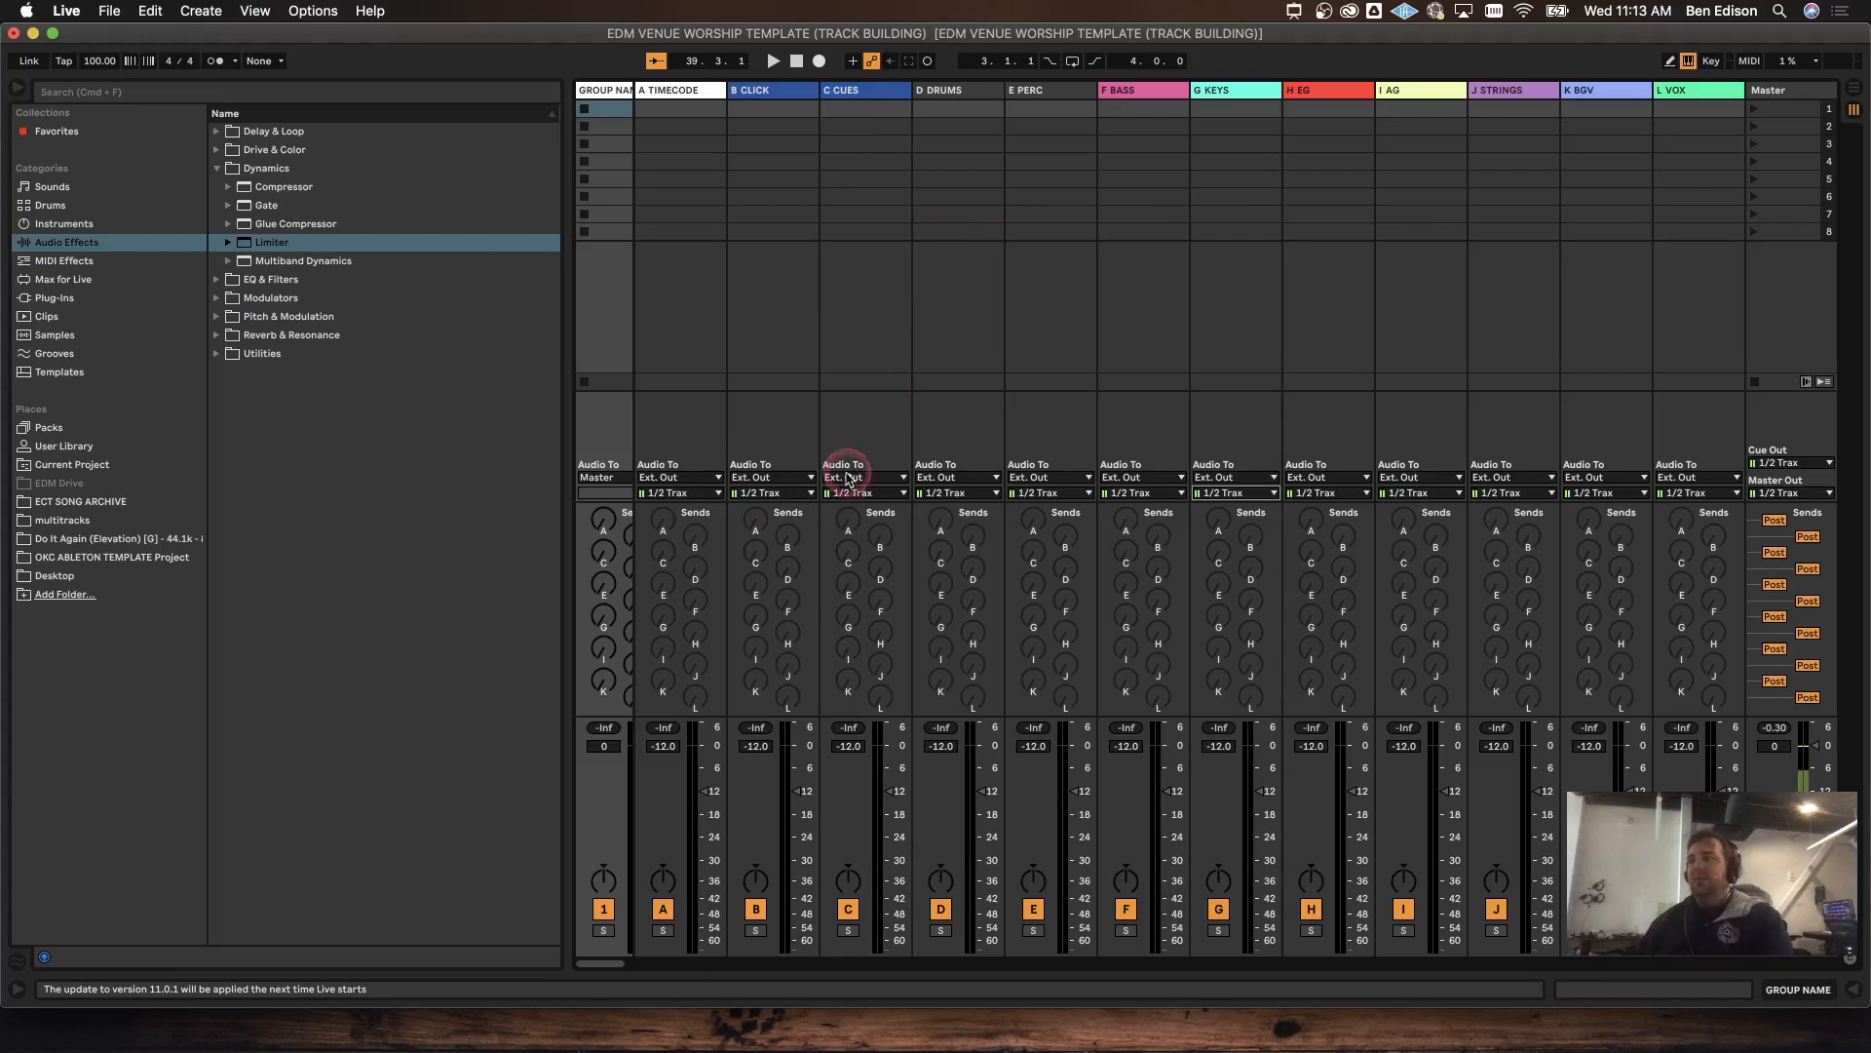
{"action": "left_click", "coordinate": [779, 492]}
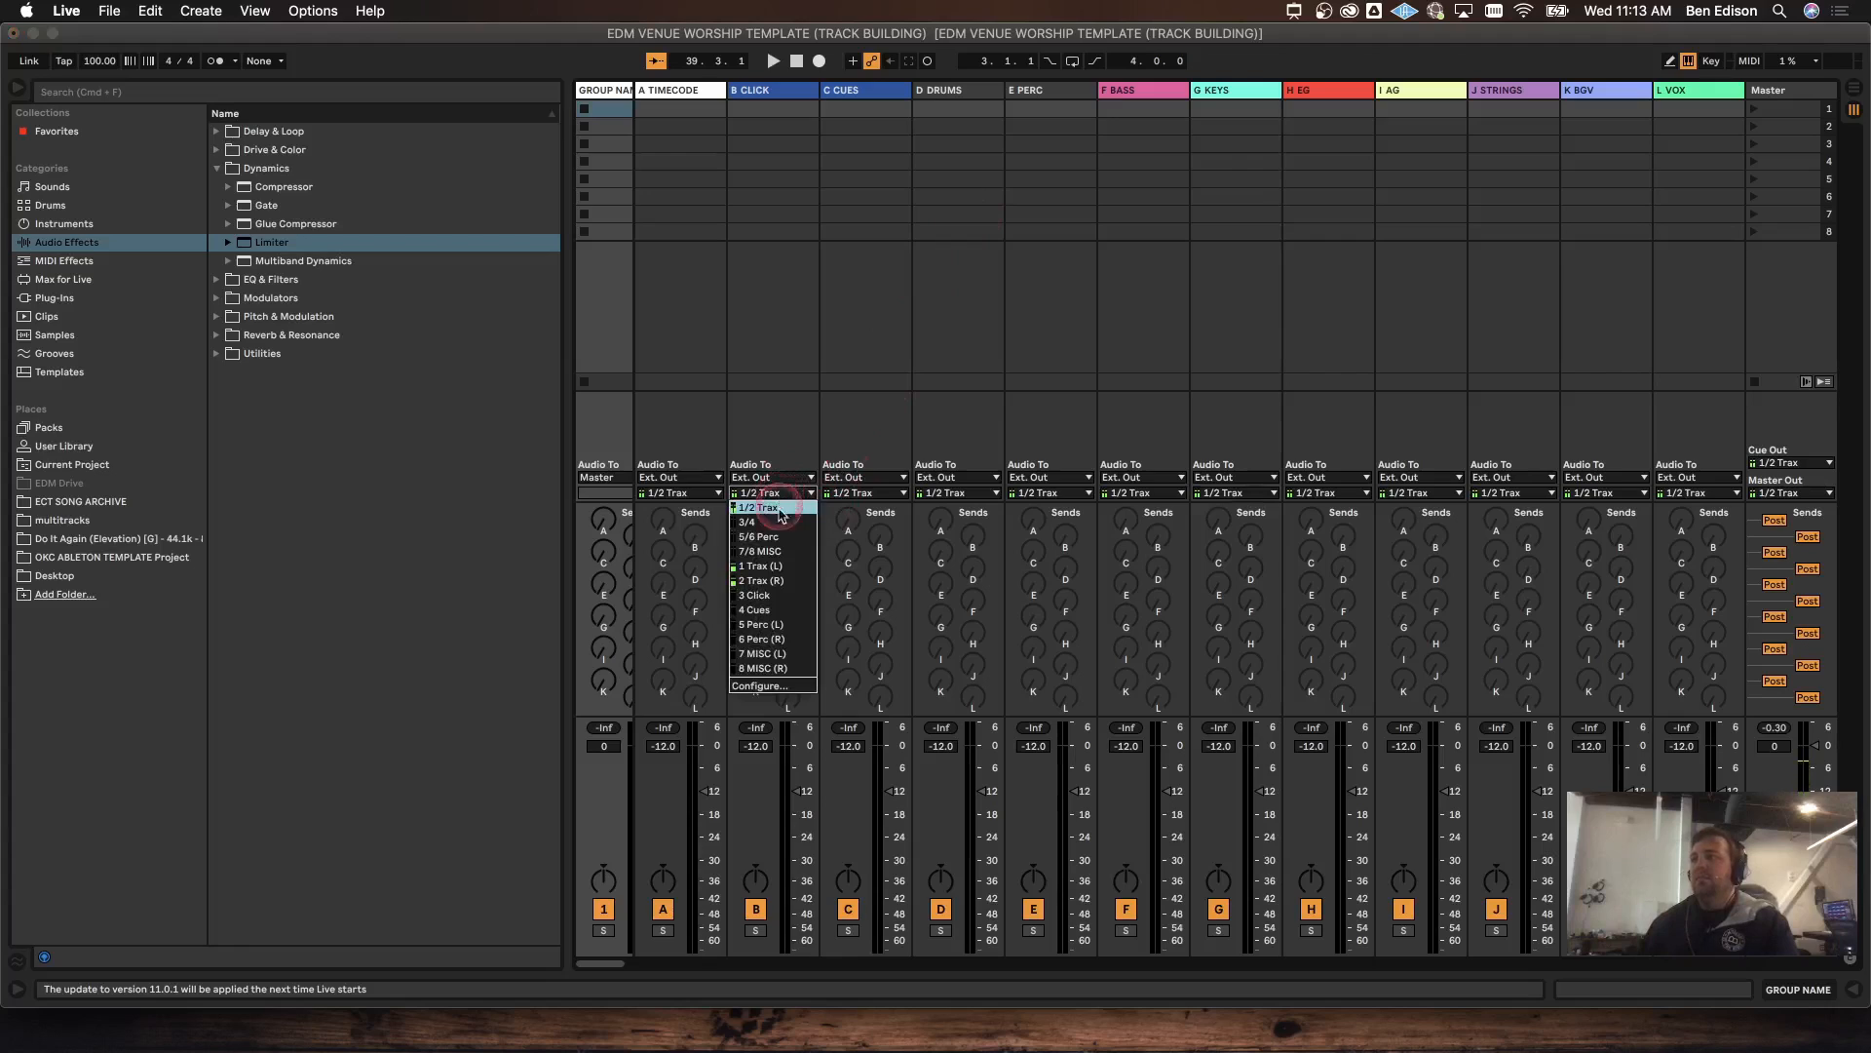
{"action": "left_click", "coordinate": [823, 448]}
{"action": "left_click", "coordinate": [851, 492]}
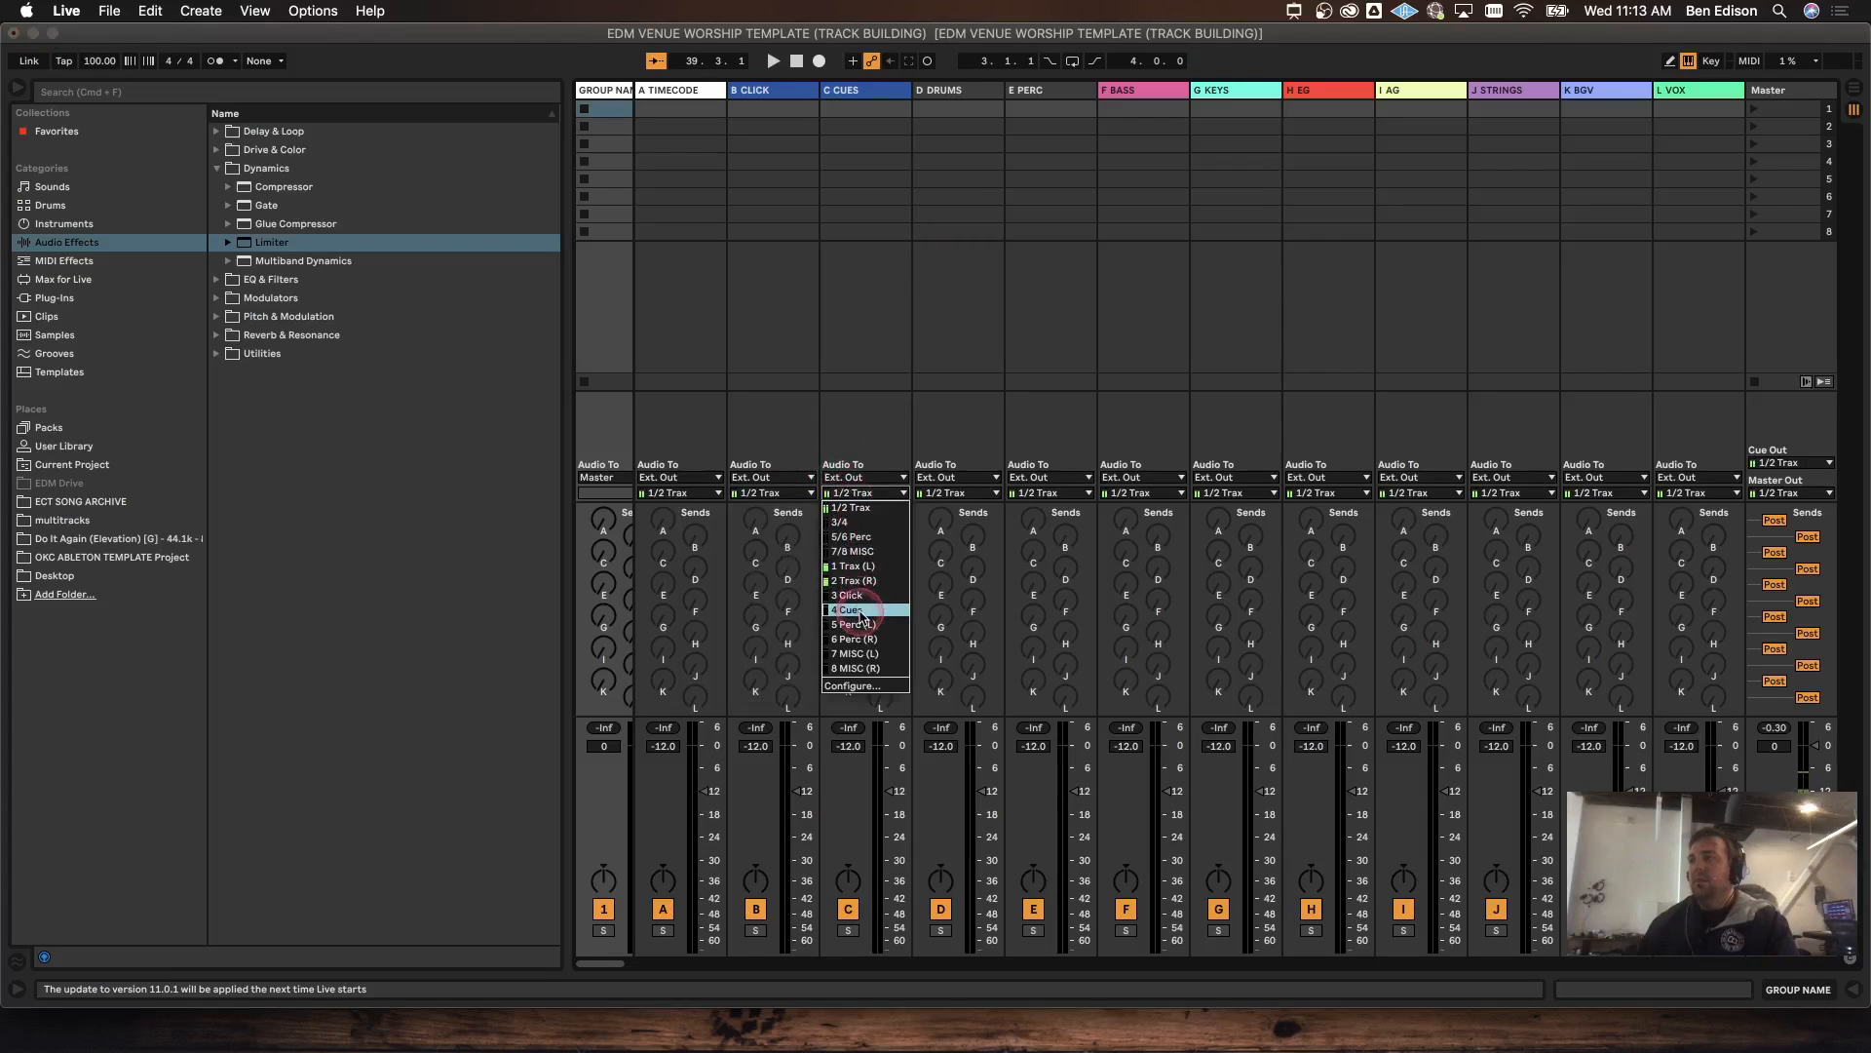
{"action": "left_click", "coordinate": [877, 398]}
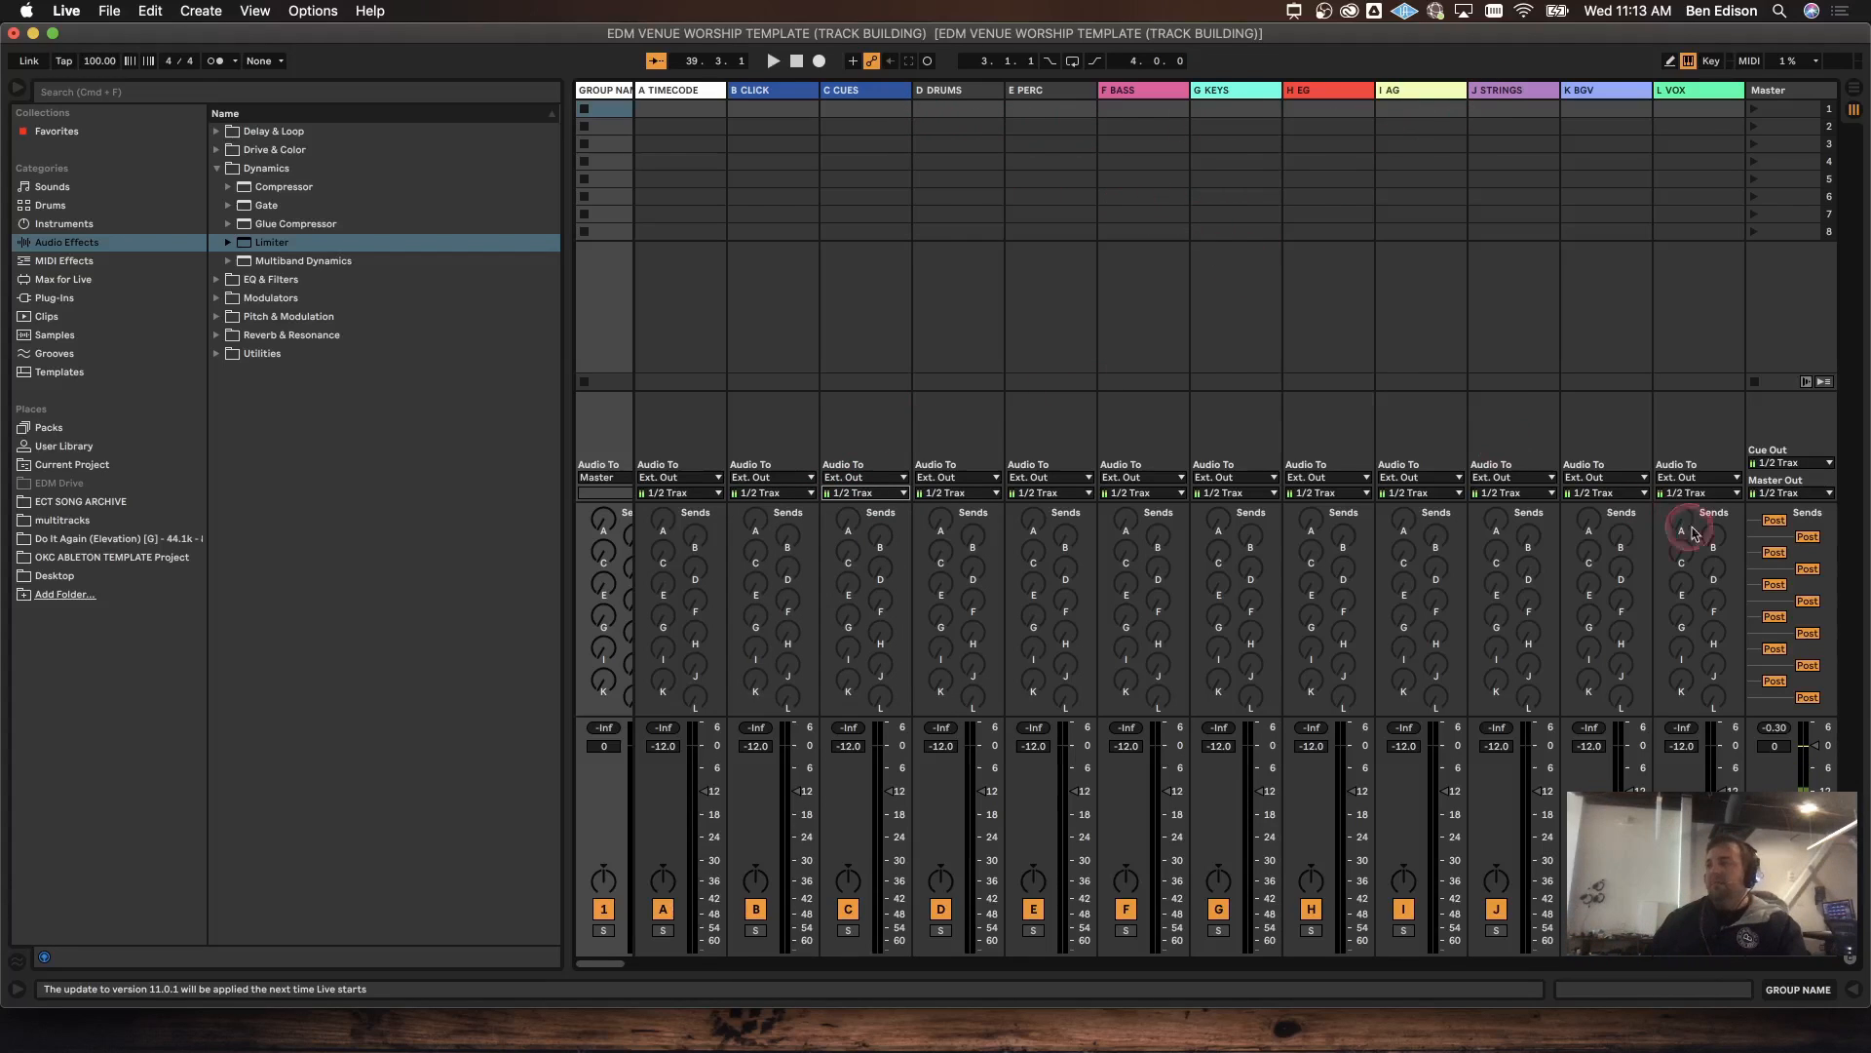
Step: Hide the return tracks with Cmd+Alt+R and unfold GROUP NAME again
{"action": "left_click", "coordinate": [1858, 889]}
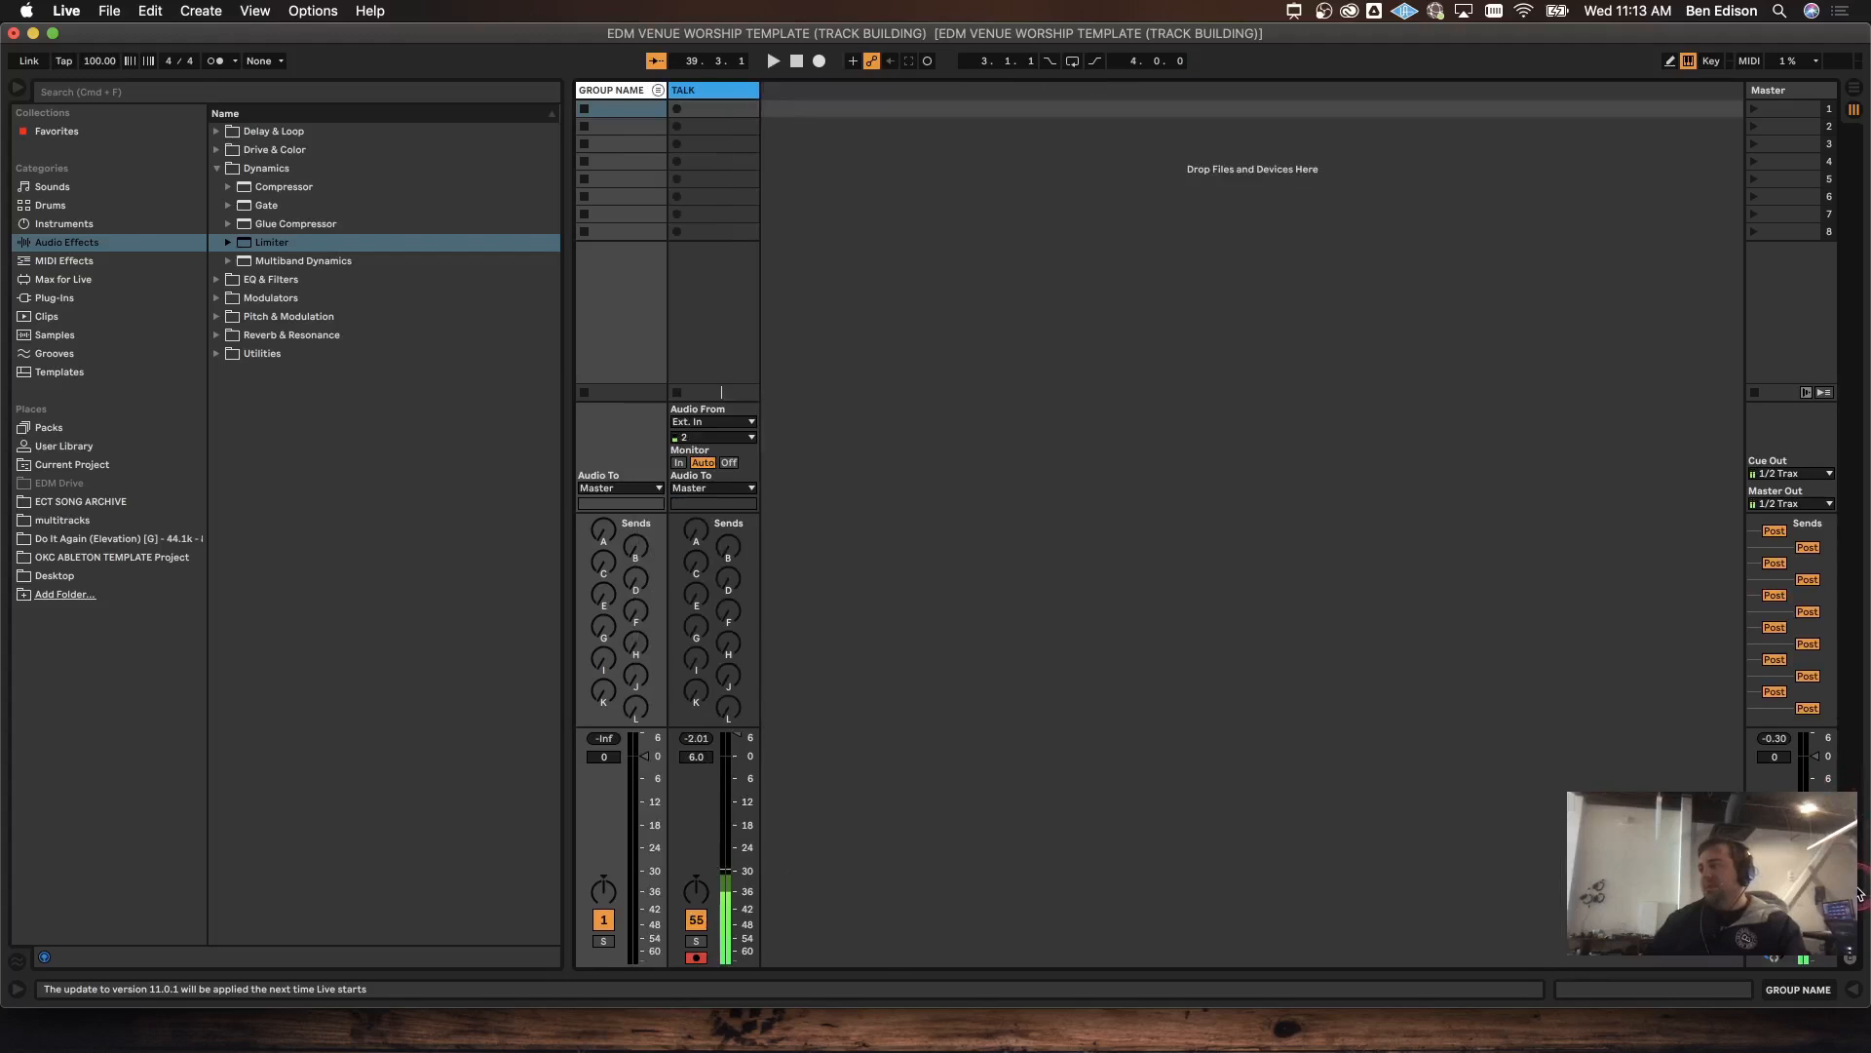
{"action": "key", "text": "super+alt+r"}
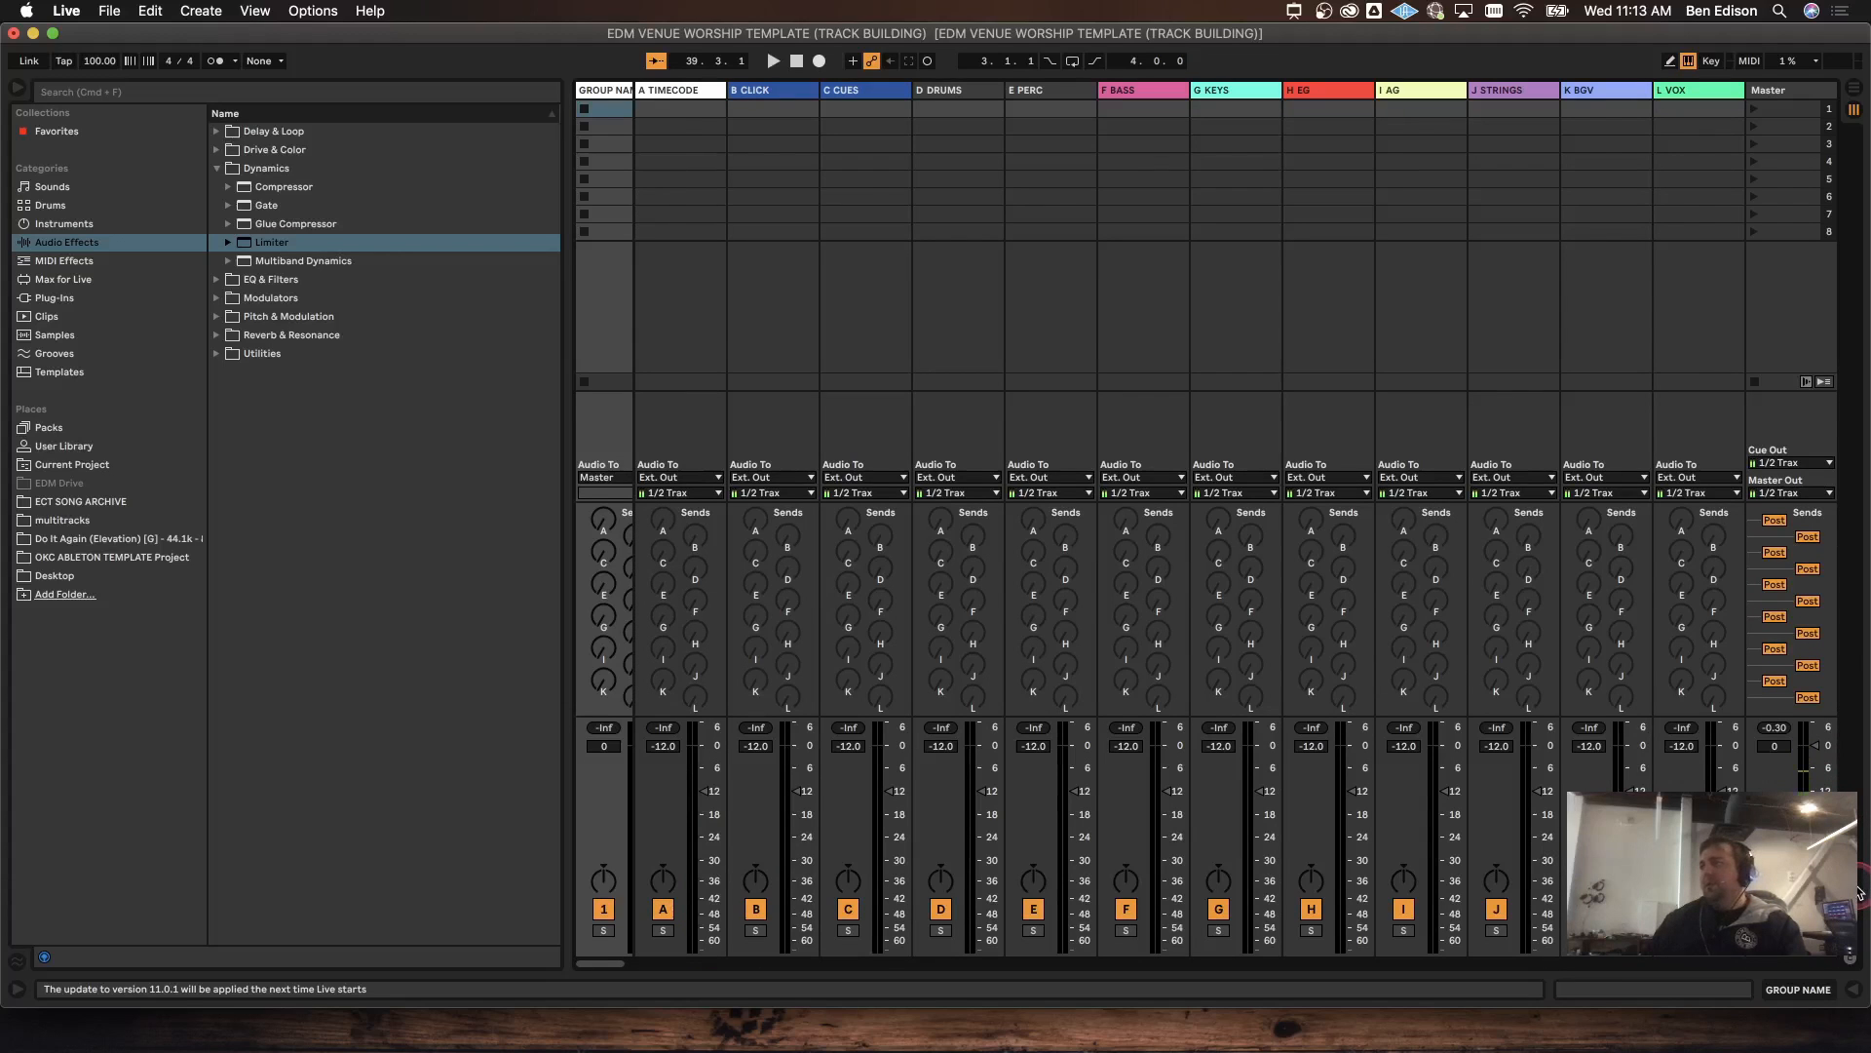
{"action": "key", "text": "super+alt+r"}
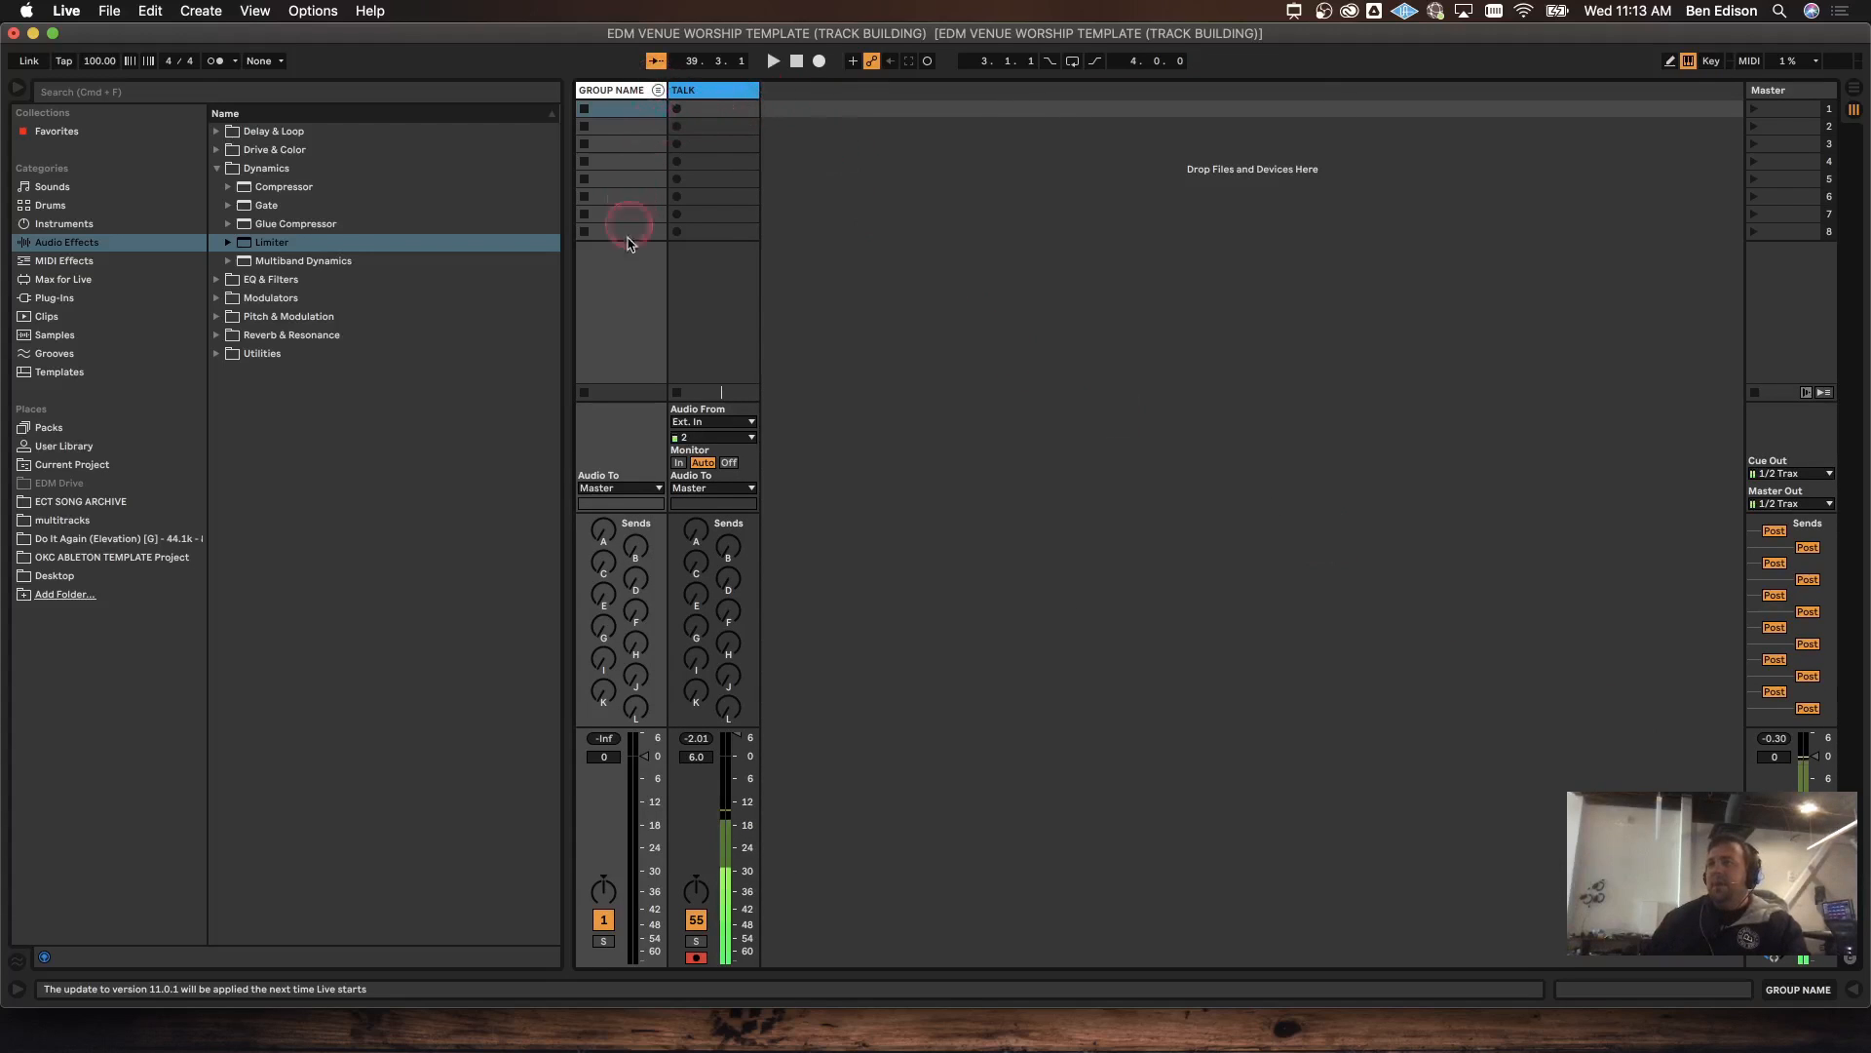
{"action": "left_click", "coordinate": [658, 91]}
{"action": "left_click", "coordinate": [977, 597]}
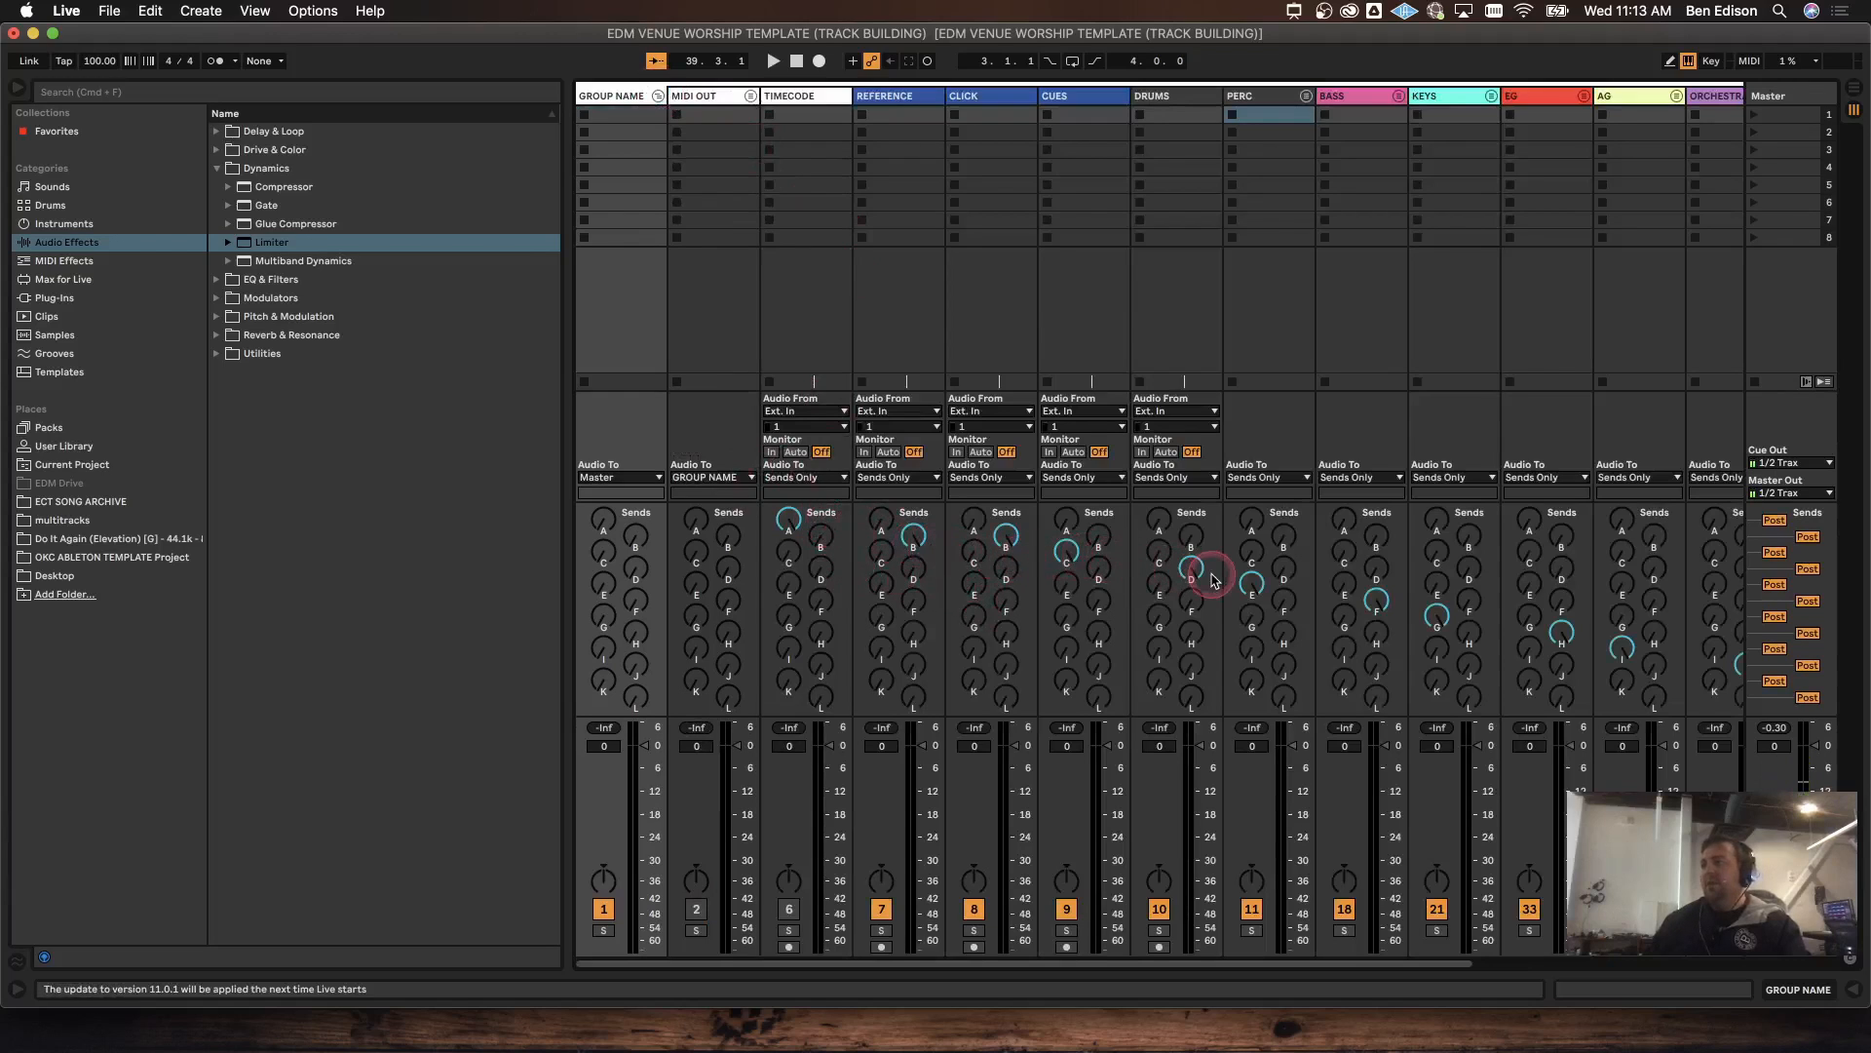
Step: Unfold and refold the PERC group, then fold GROUP NAME
{"action": "left_click", "coordinate": [1306, 96]}
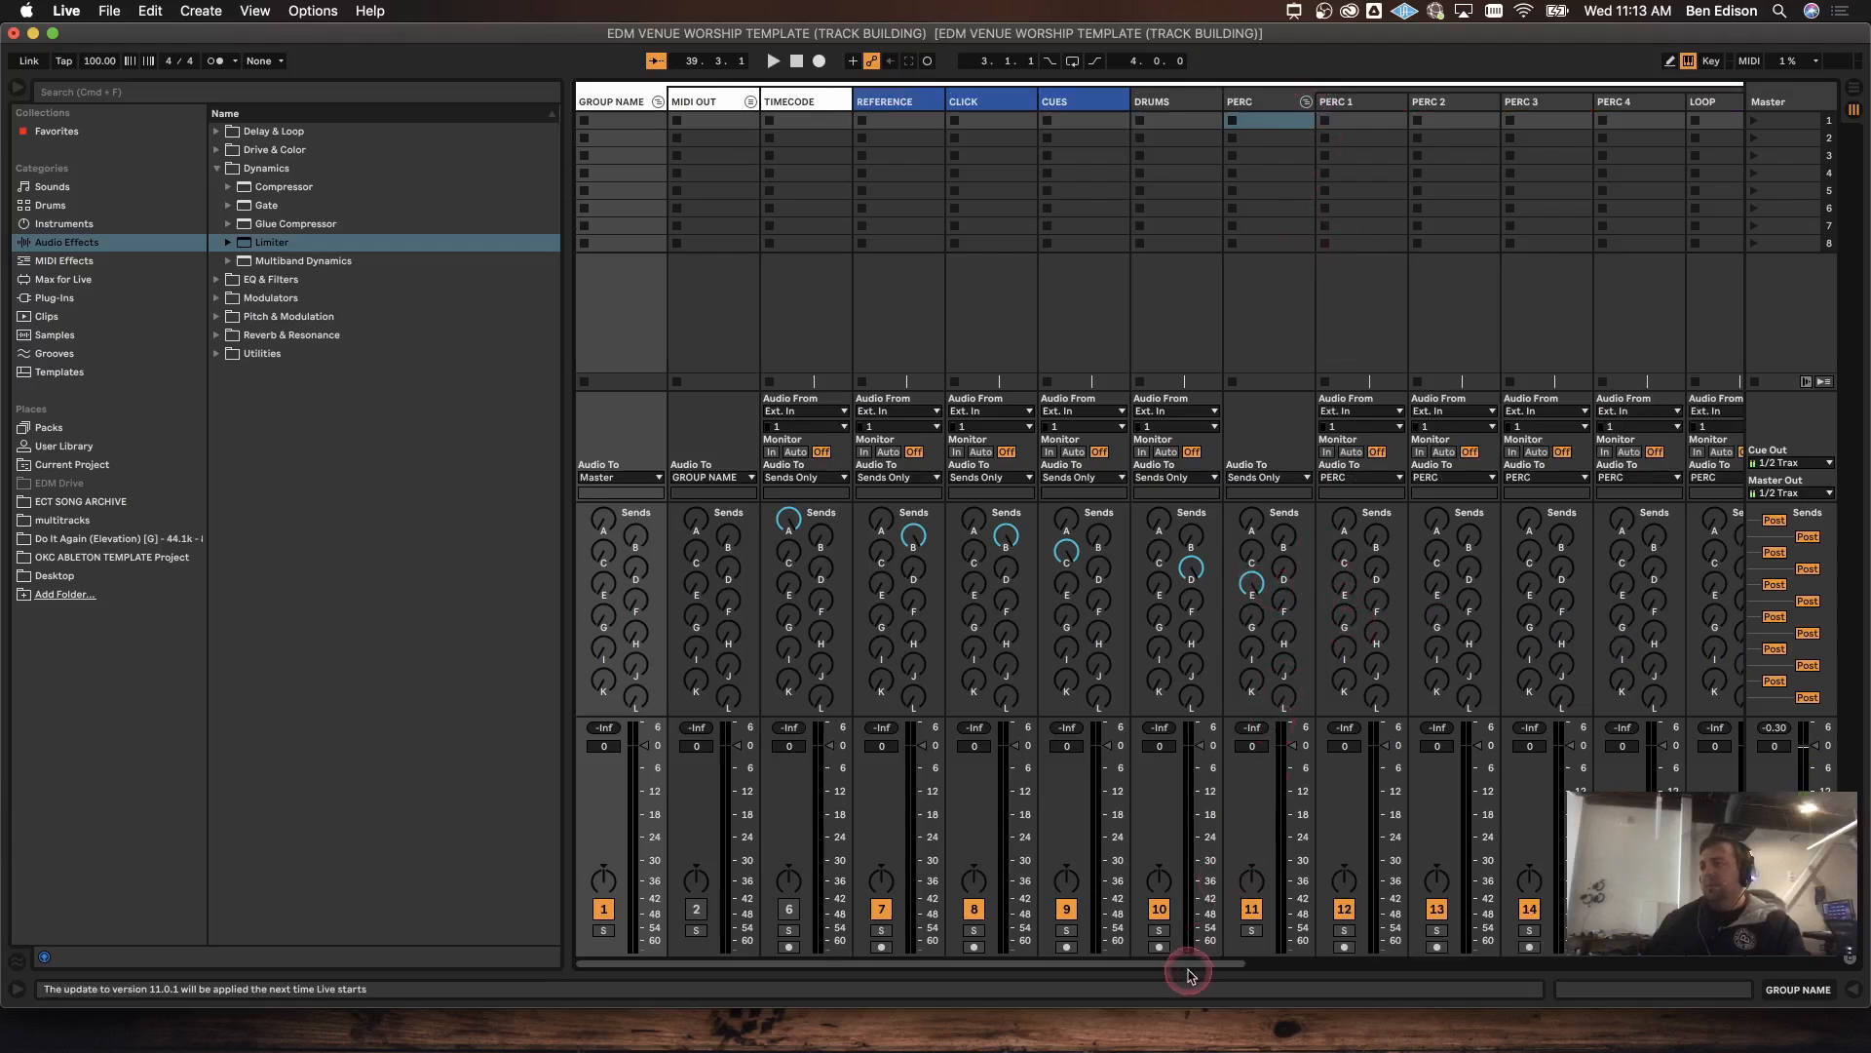
{"action": "left_click_drag", "start_coordinate": [1189, 963], "coordinate": [1355, 963]}
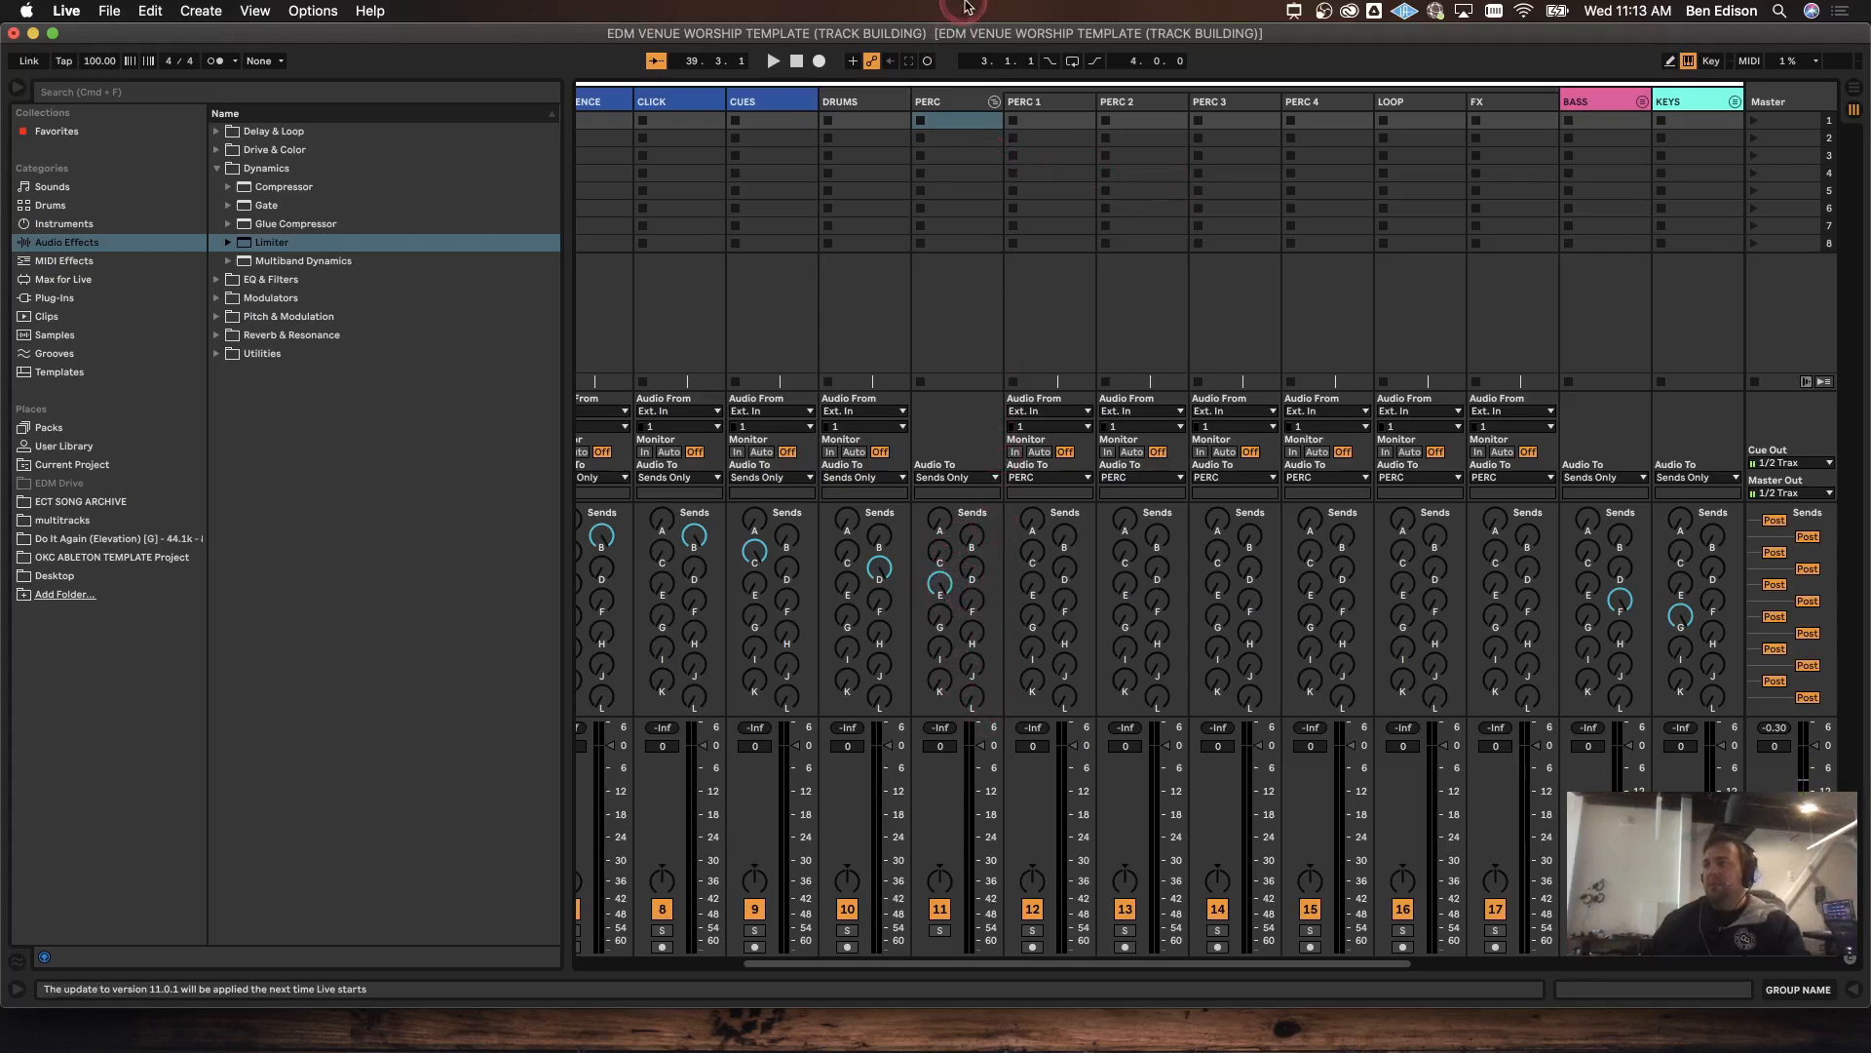
{"action": "left_click", "coordinate": [993, 102]}
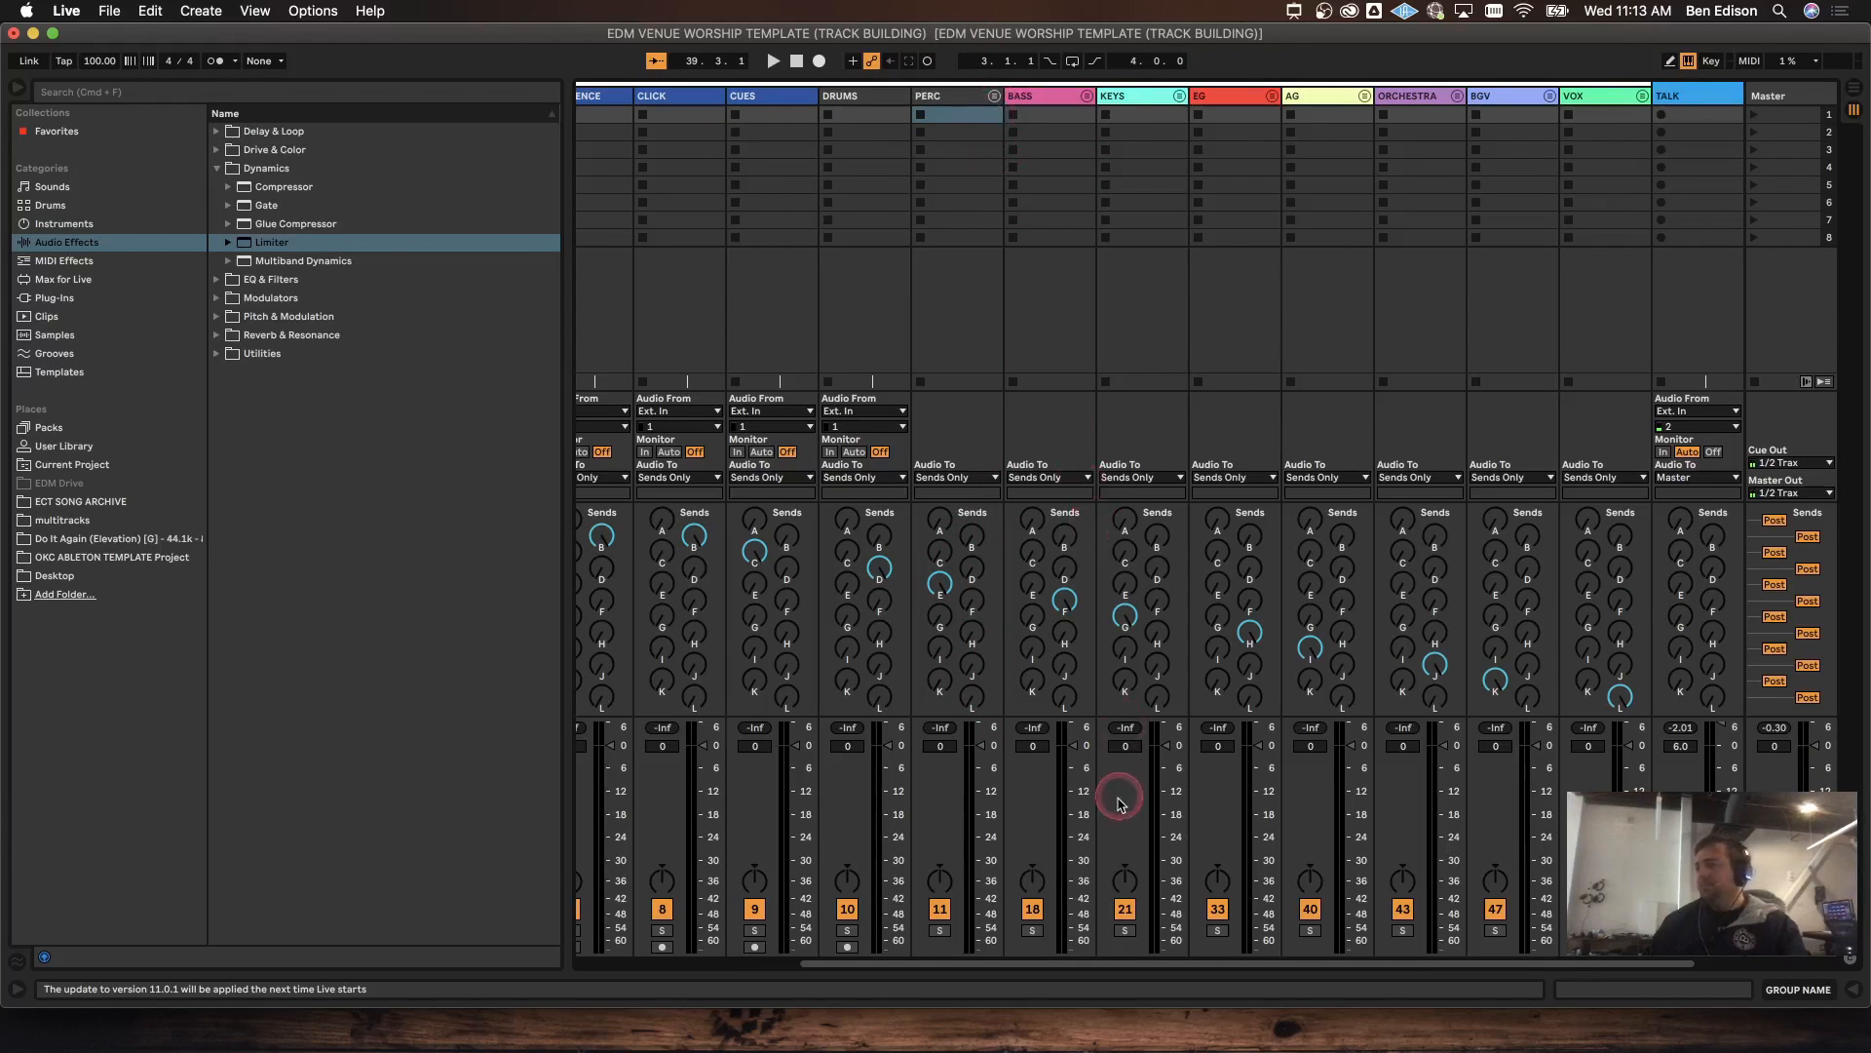
{"action": "left_click_drag", "start_coordinate": [1104, 965], "coordinate": [936, 945]}
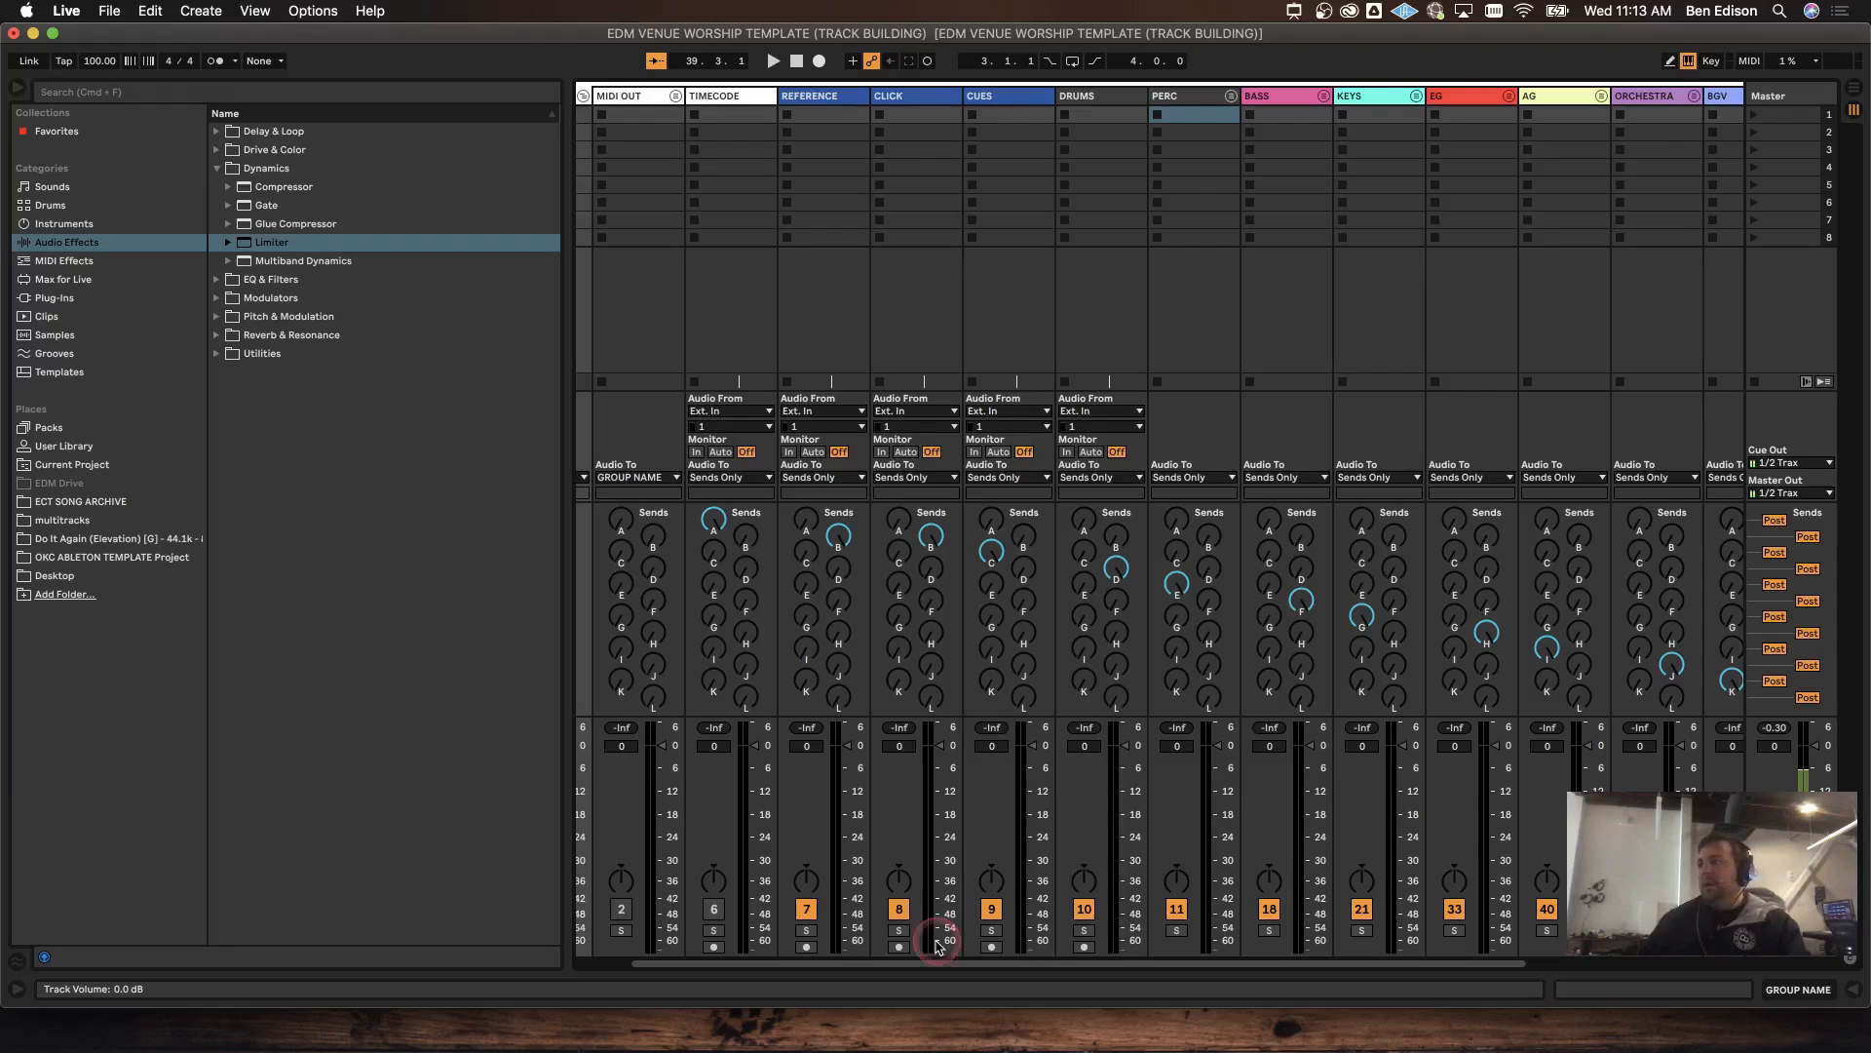
{"action": "left_click_drag", "start_coordinate": [986, 965], "coordinate": [930, 967]}
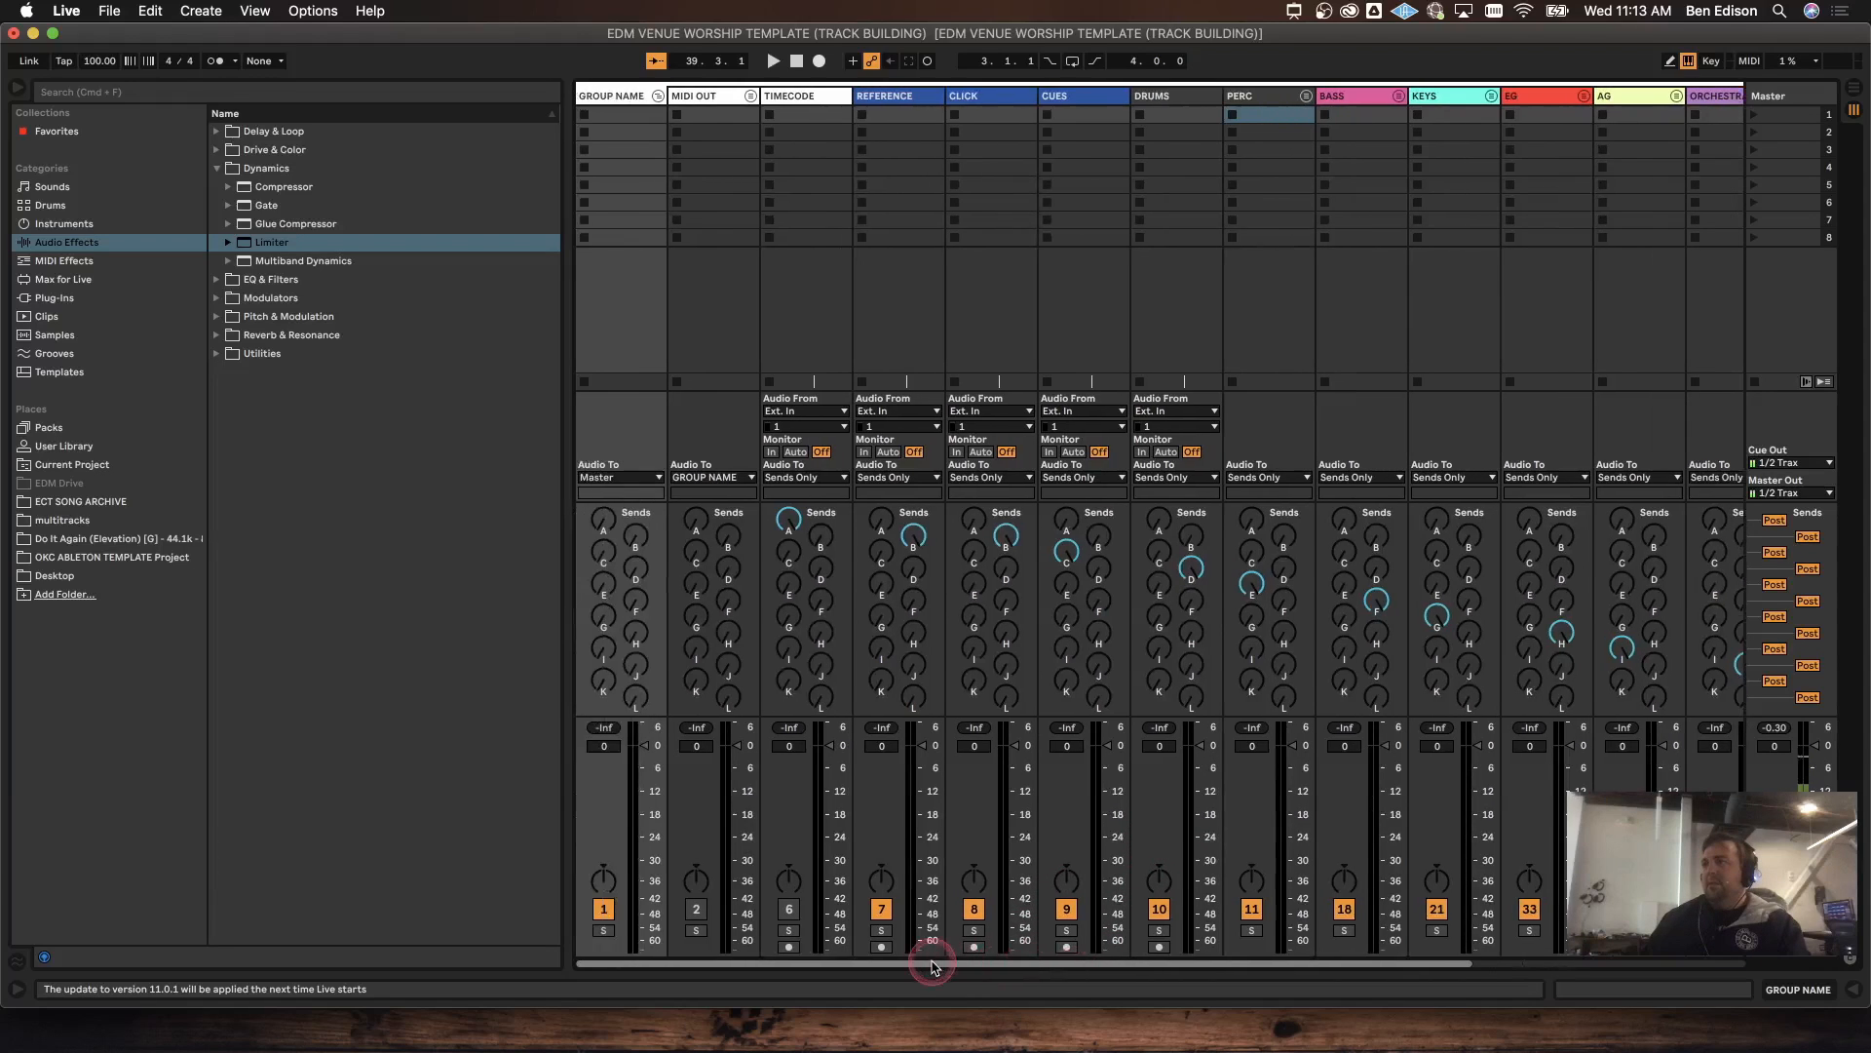
{"action": "left_click", "coordinate": [658, 95]}
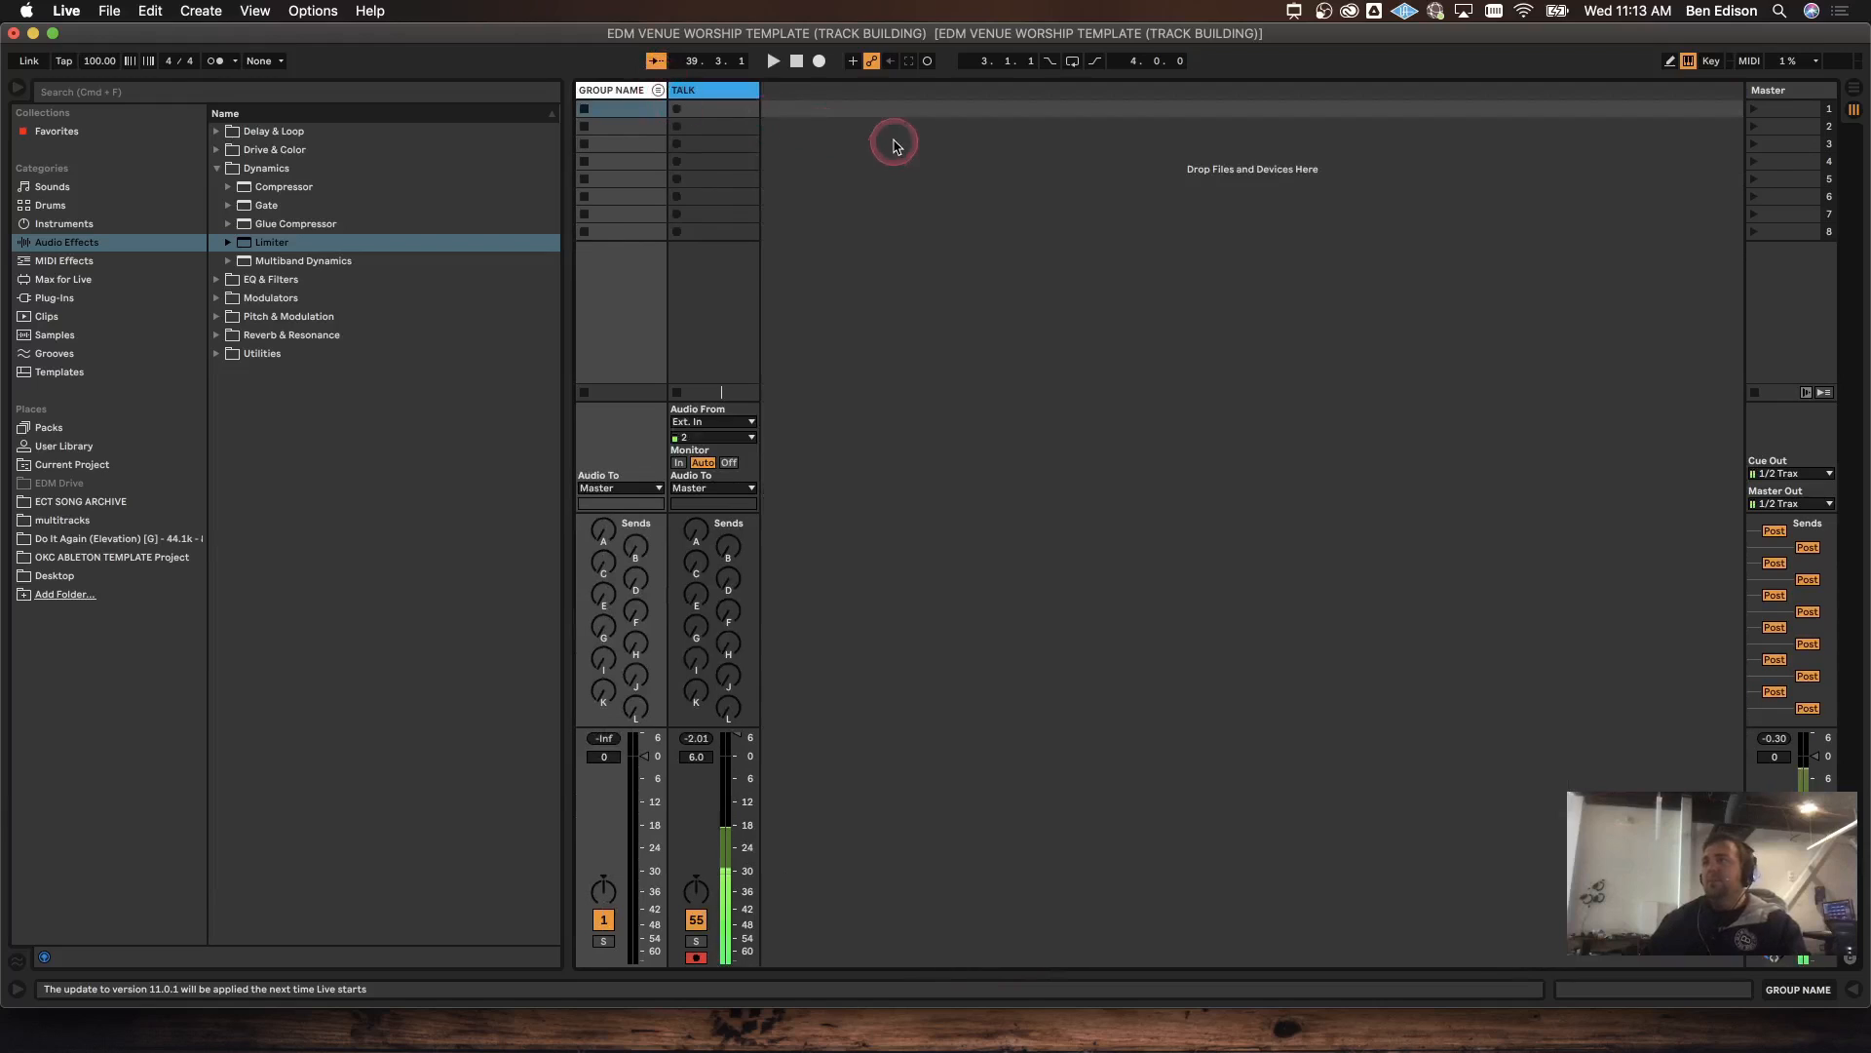
Step: Insert new audio tracks and group the 55 and 56 Audio tracks with Cmd+G
{"action": "key", "text": "super+t"}
{"action": "key", "text": "super+t"}
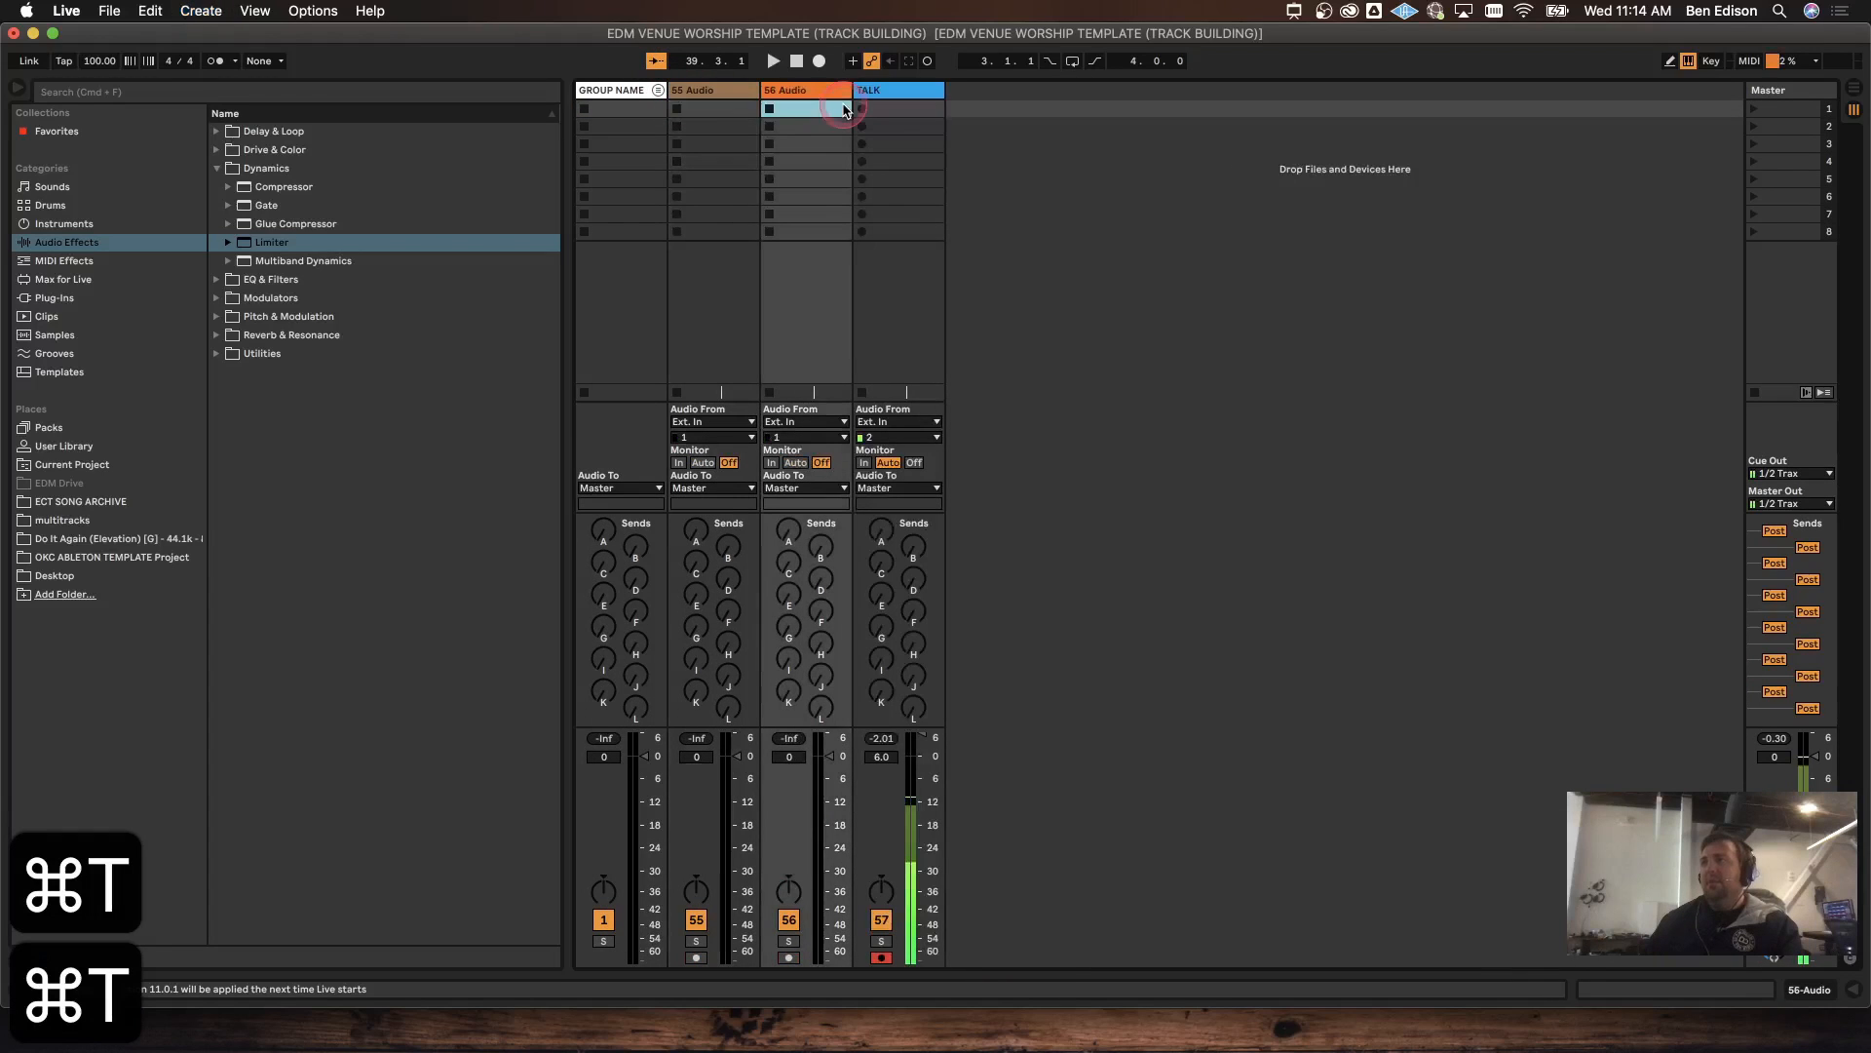
{"action": "left_click", "coordinate": [726, 91]}
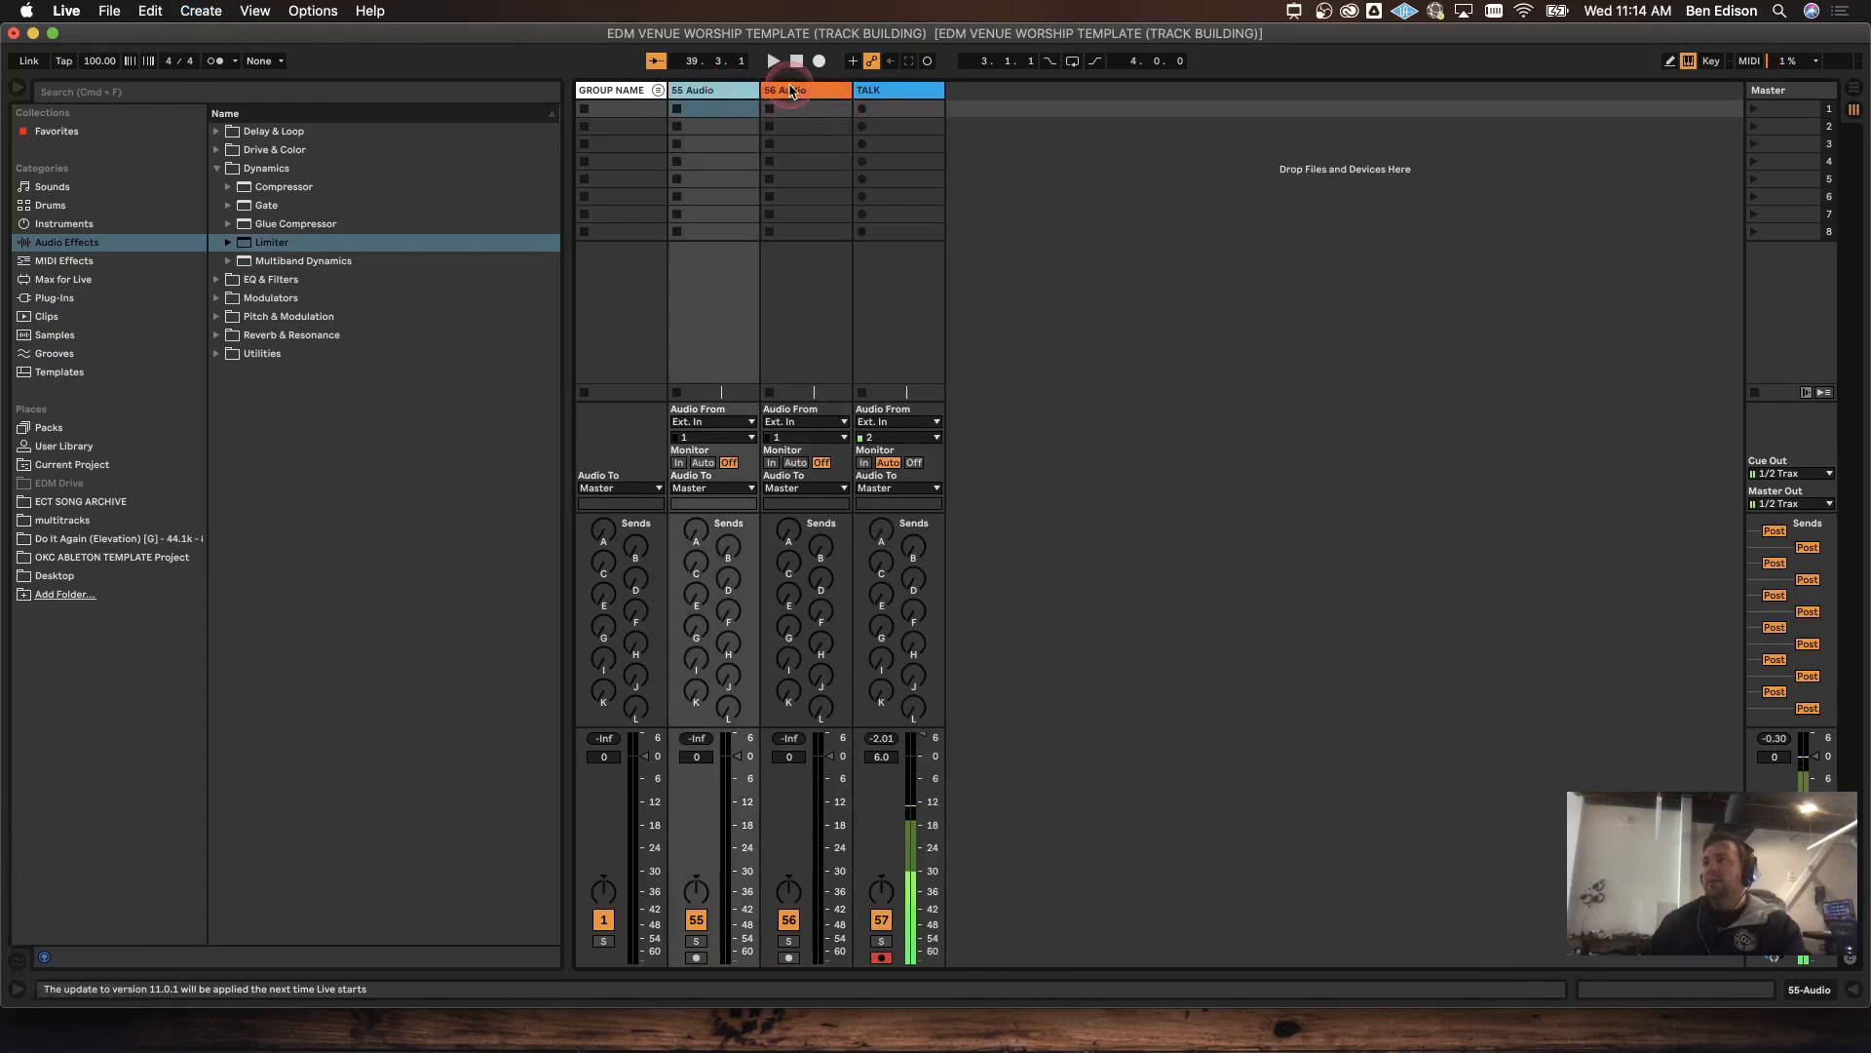
{"action": "left_click", "coordinate": [791, 91], "text": "shift"}
{"action": "left_click", "coordinate": [782, 136]}
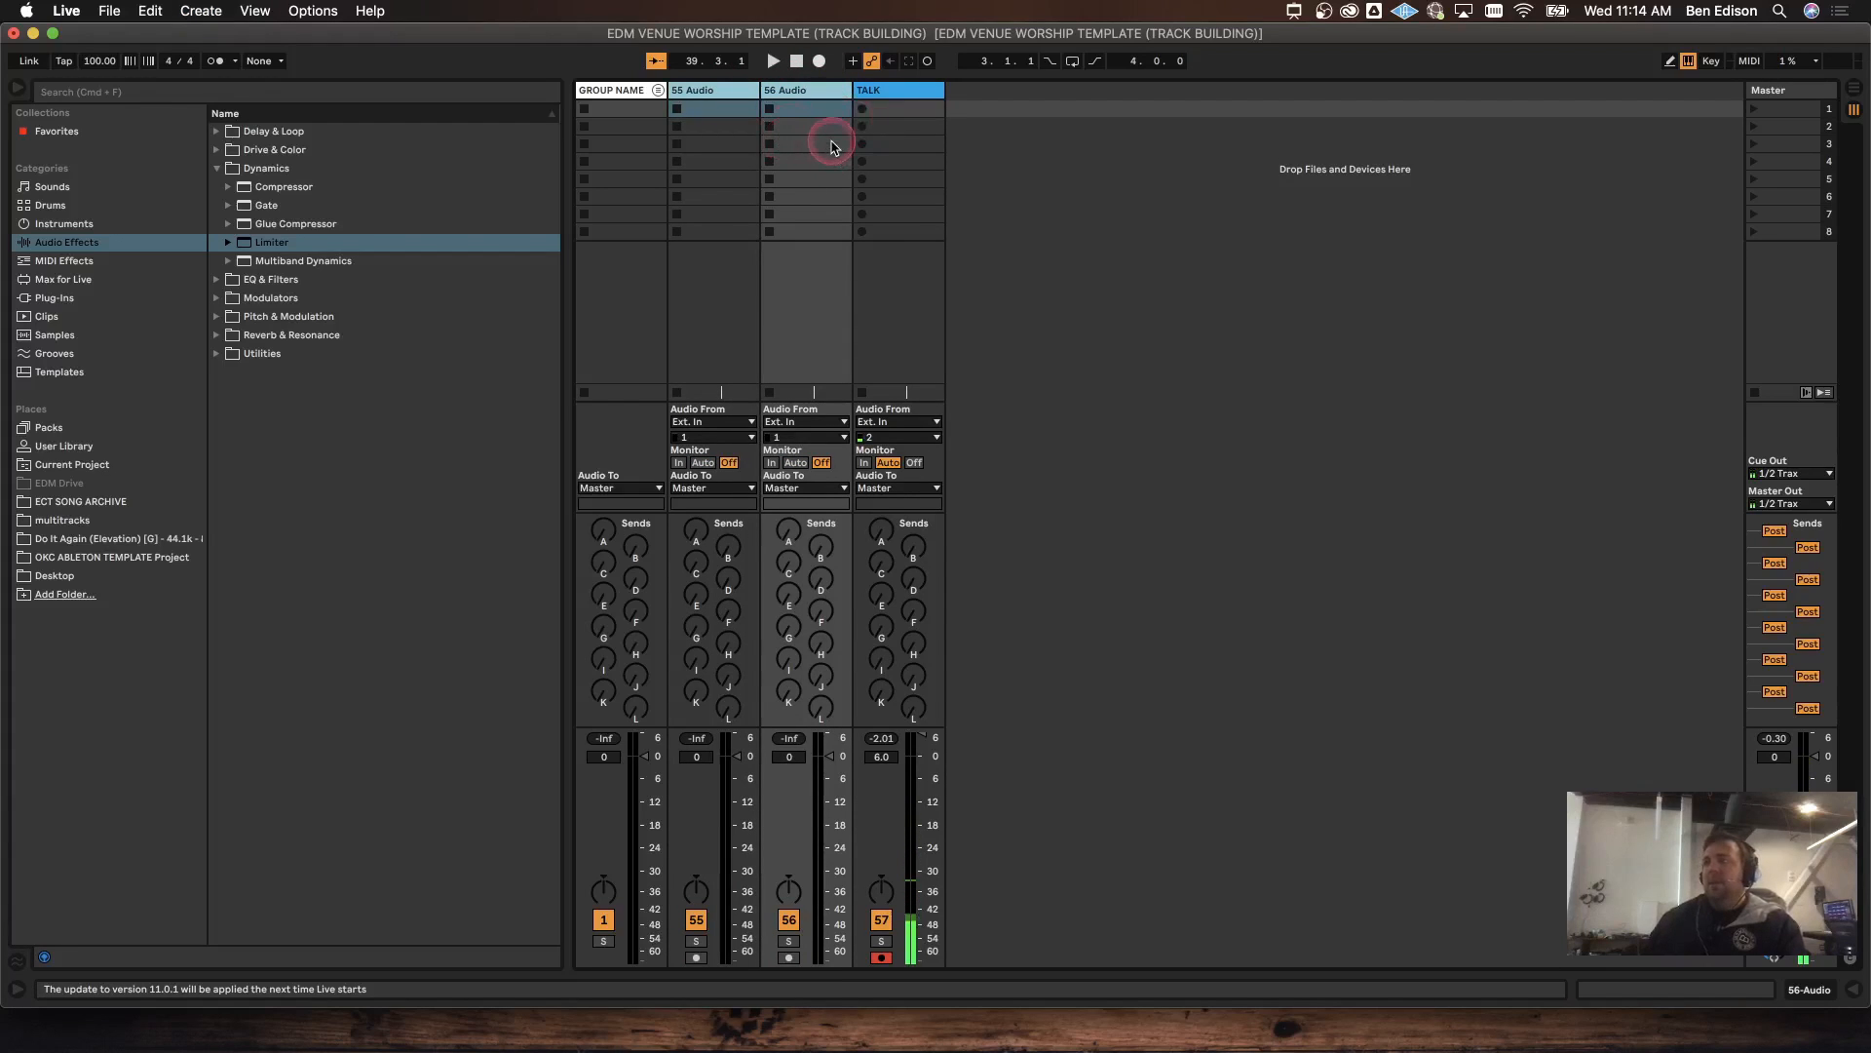
{"action": "key", "text": "super+g"}
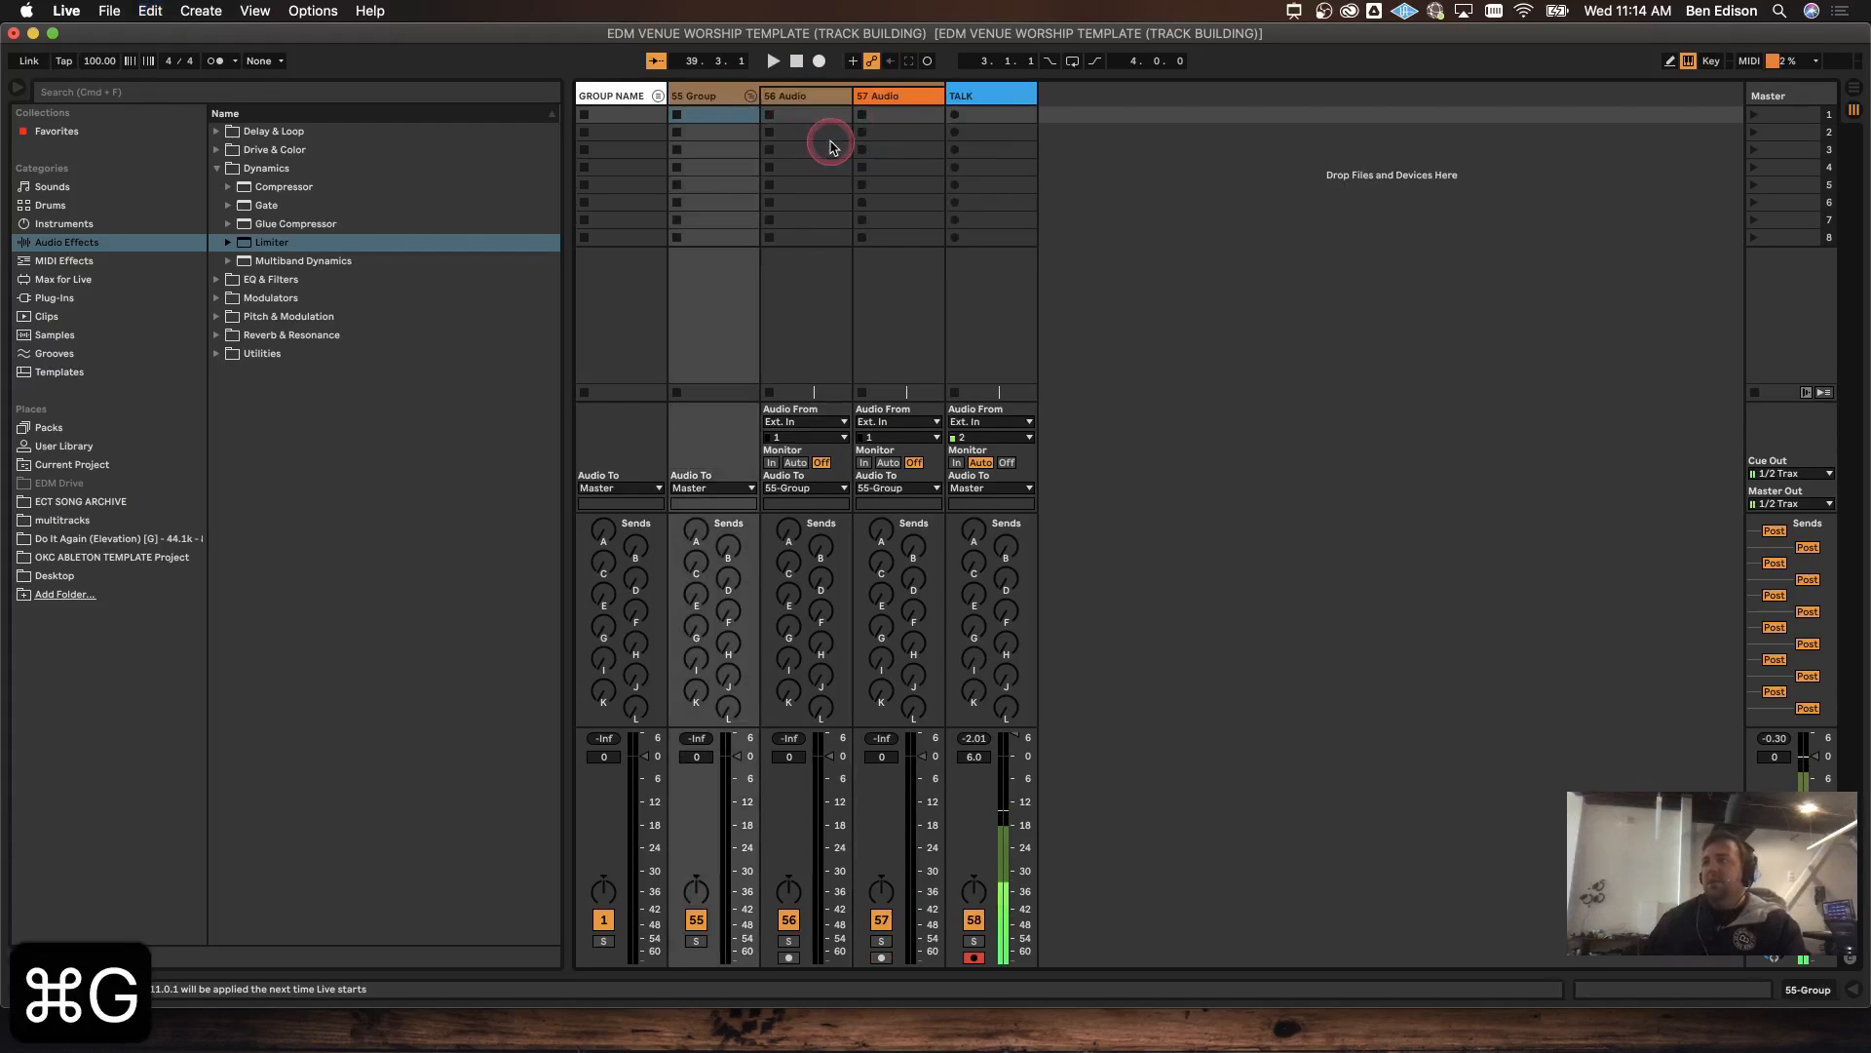
{"action": "left_click", "coordinate": [723, 94]}
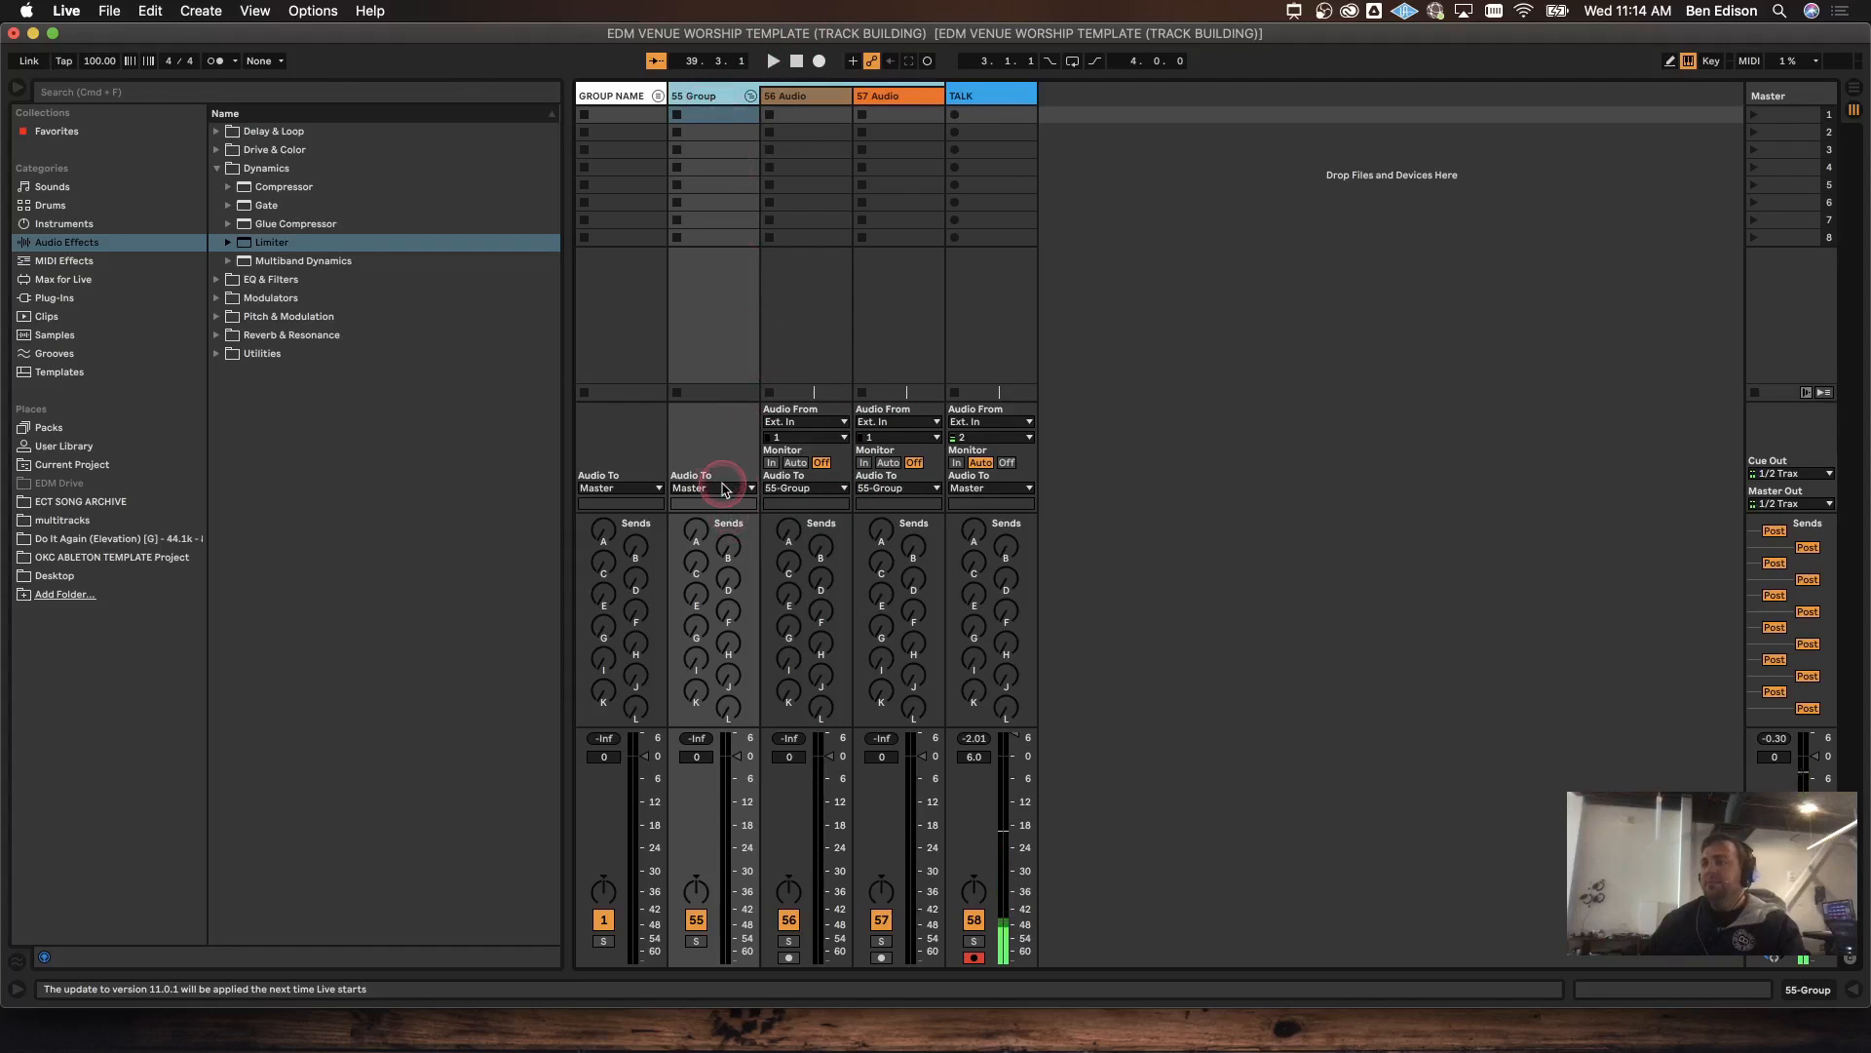
{"action": "key", "text": "super+r"}
Step: Name the group TEST GR, route its output to Sends Only, and raise send L to -36 dB
{"action": "type", "text": "TEST GR"}
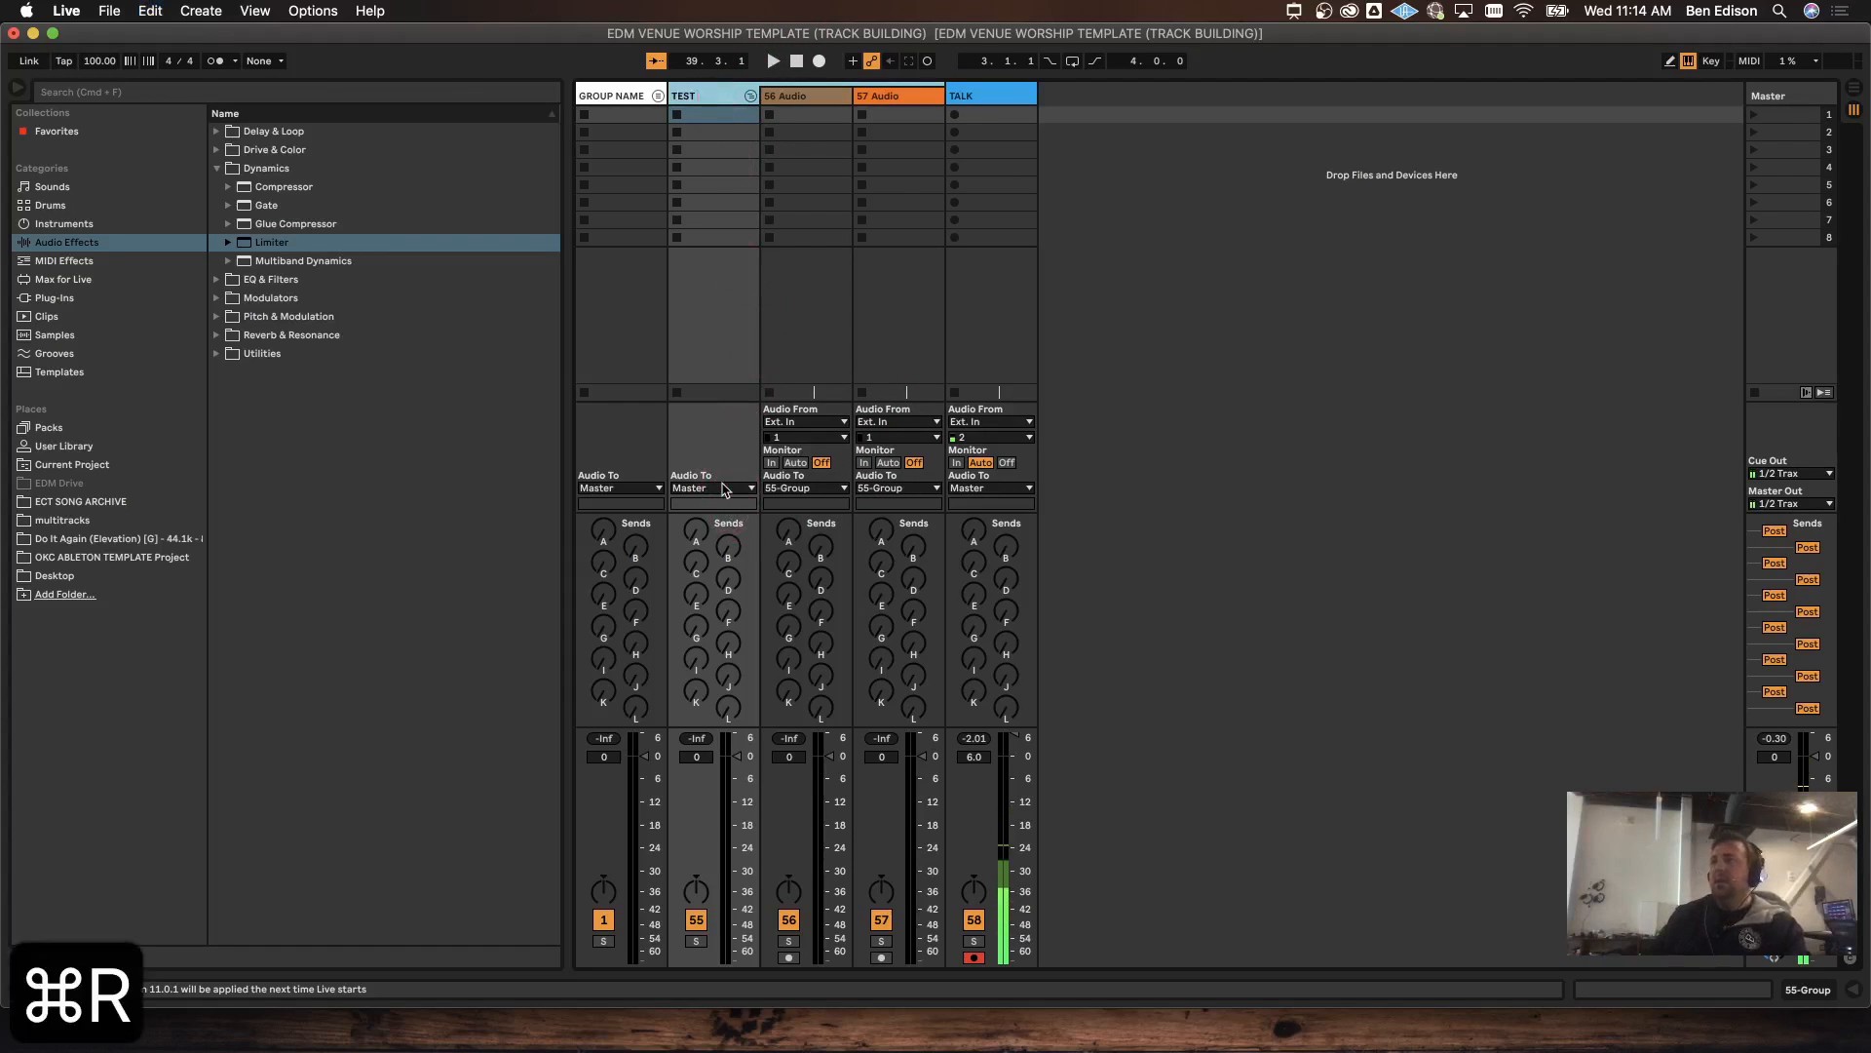
{"action": "key", "text": "Return"}
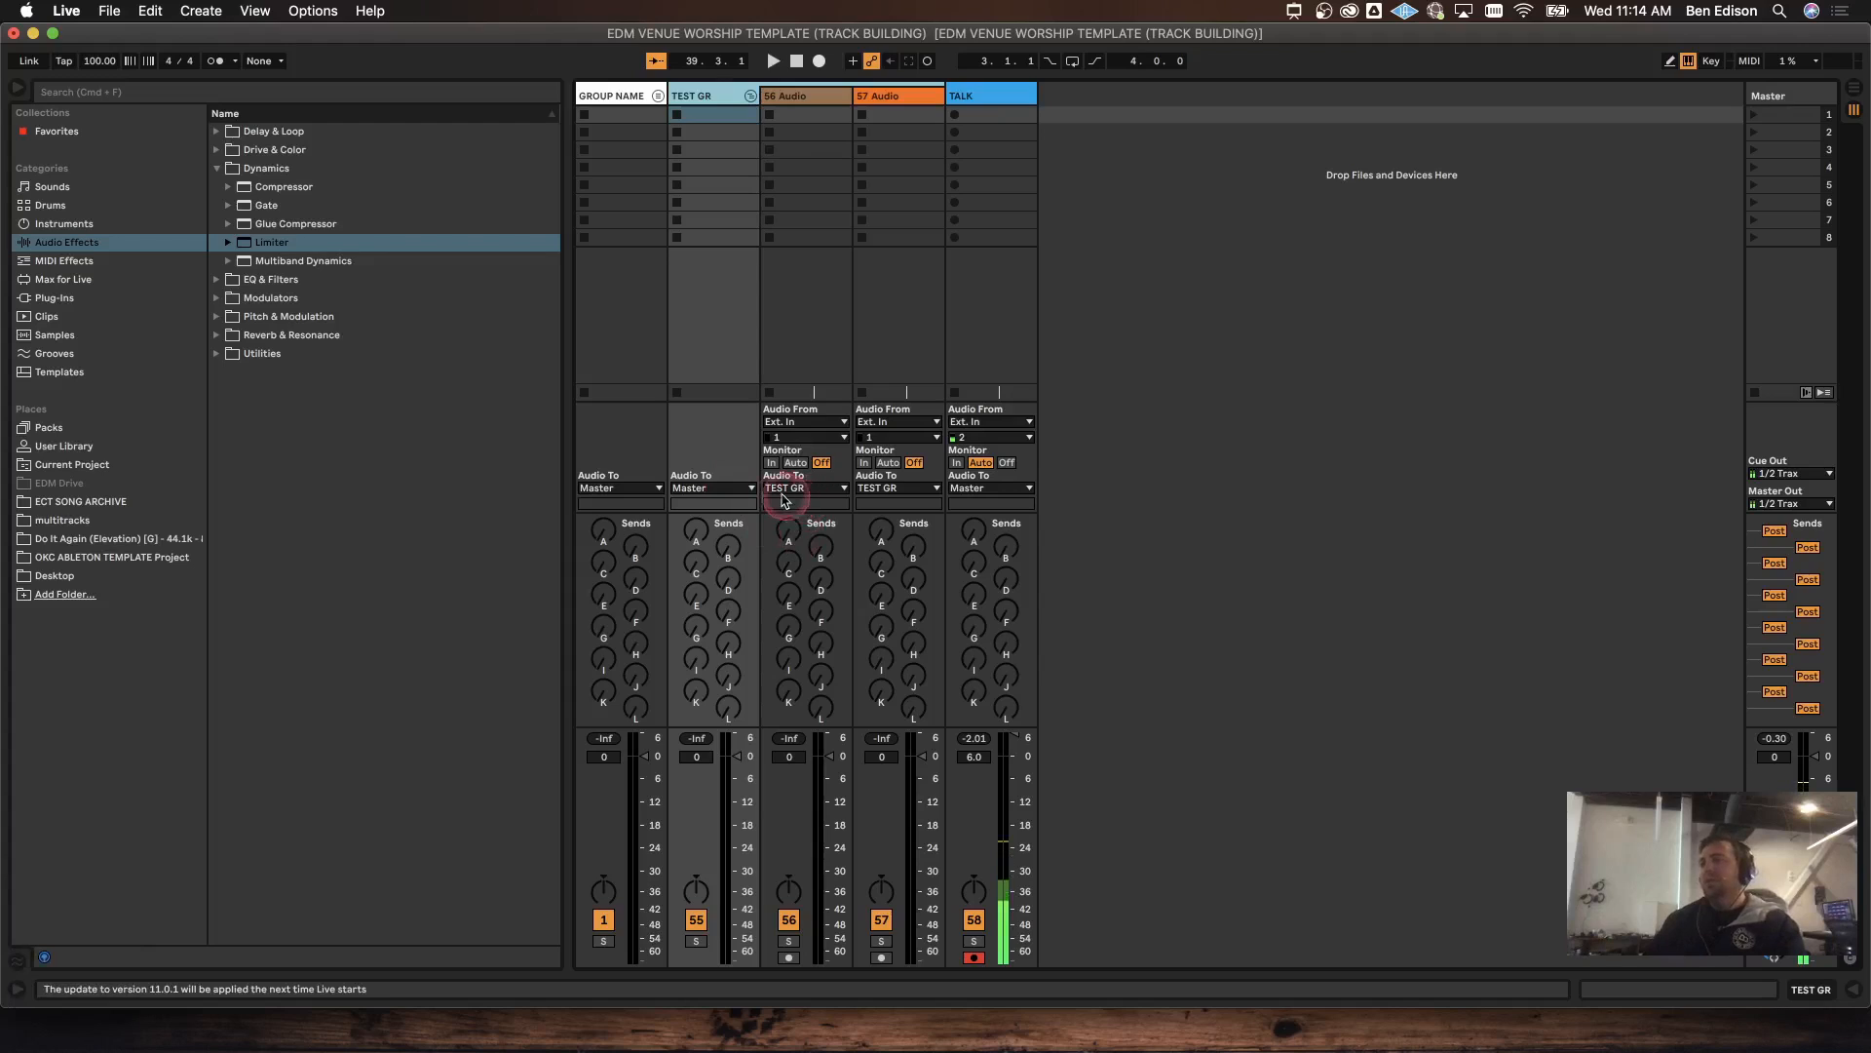
{"action": "left_click", "coordinate": [731, 488]}
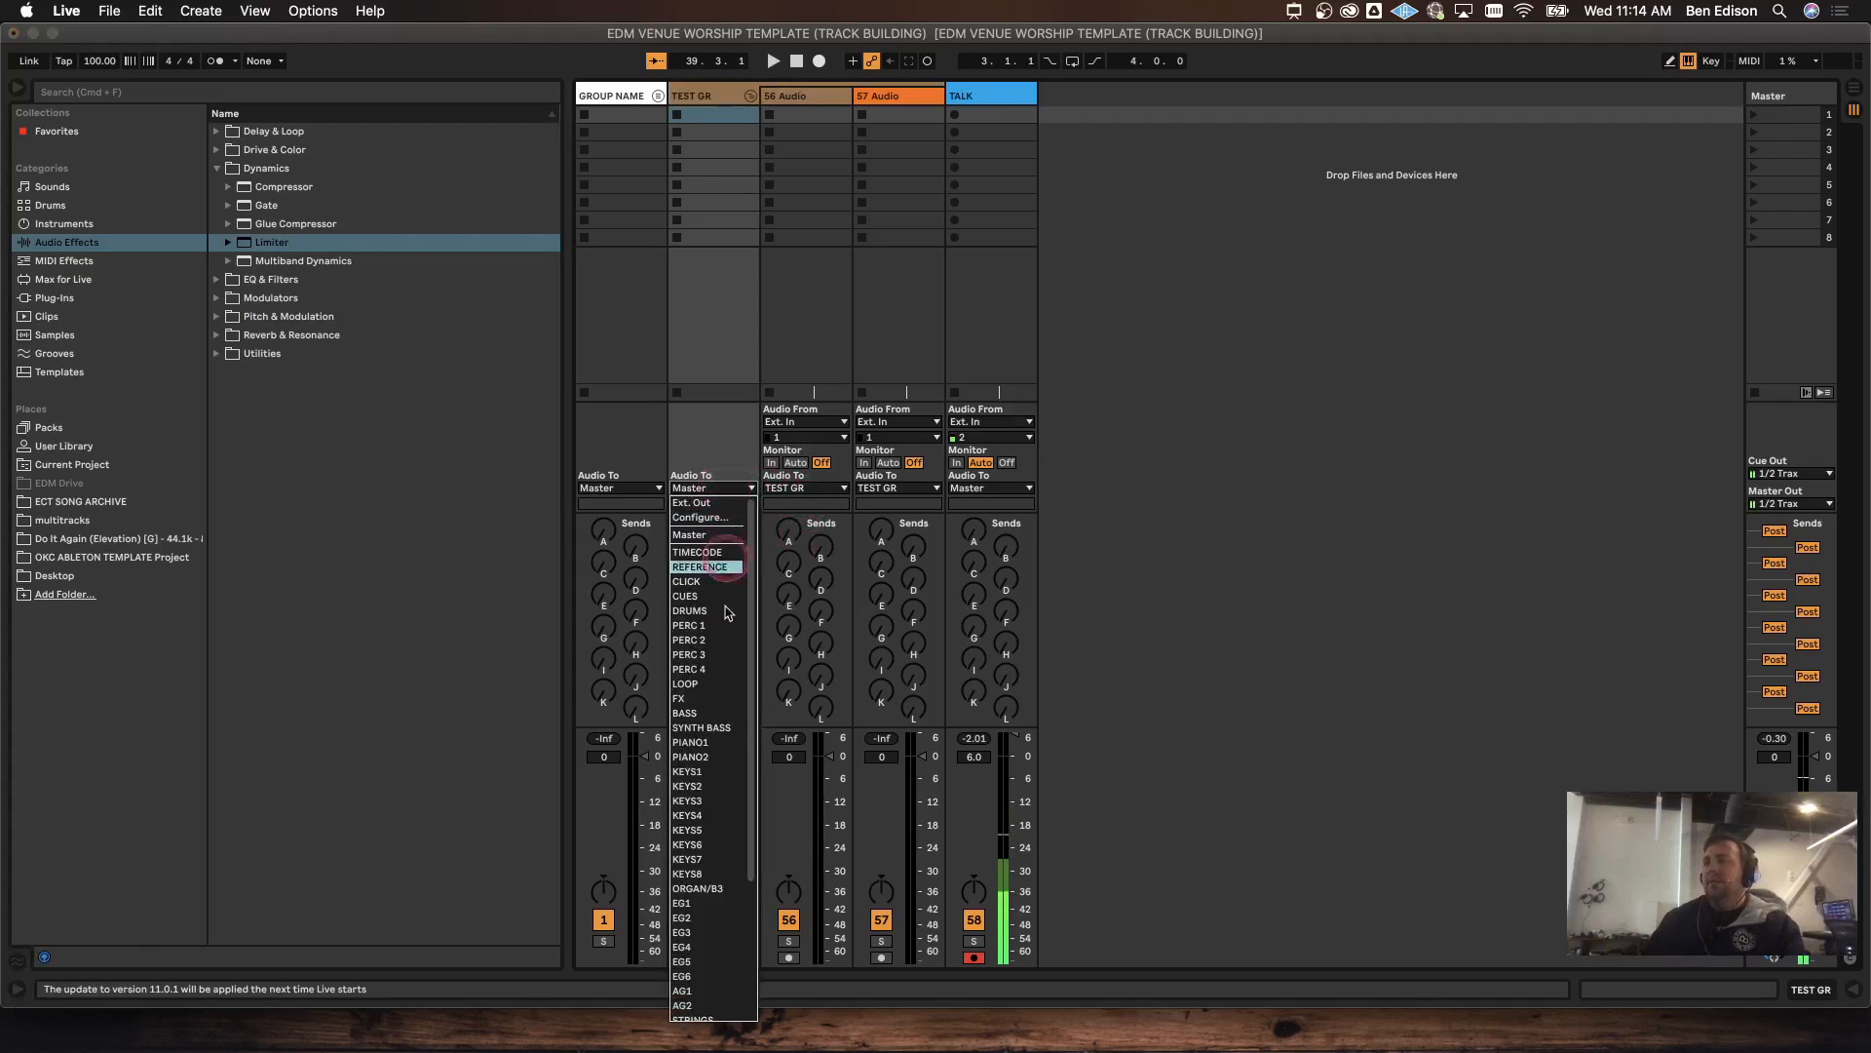
{"action": "scroll", "coordinate": [723, 679], "scroll_direction": "down", "scroll_amount": 2}
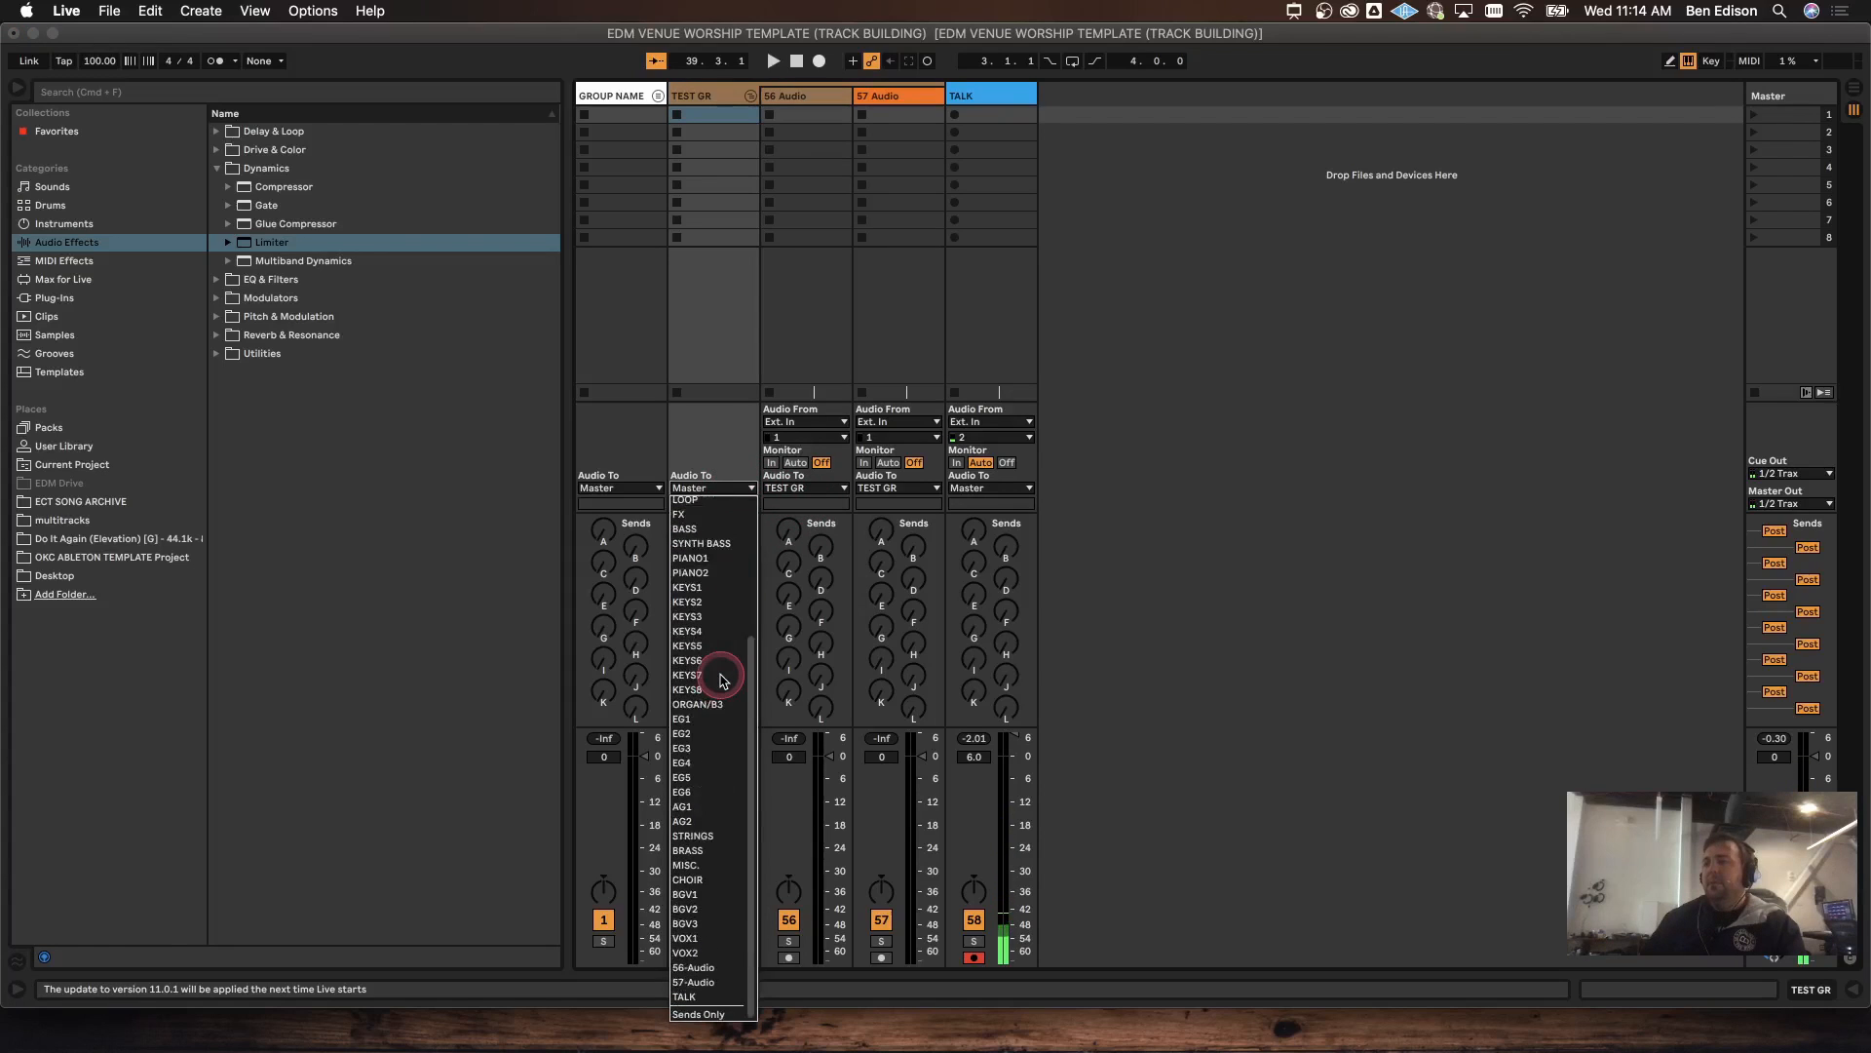
{"action": "left_click", "coordinate": [706, 1012]}
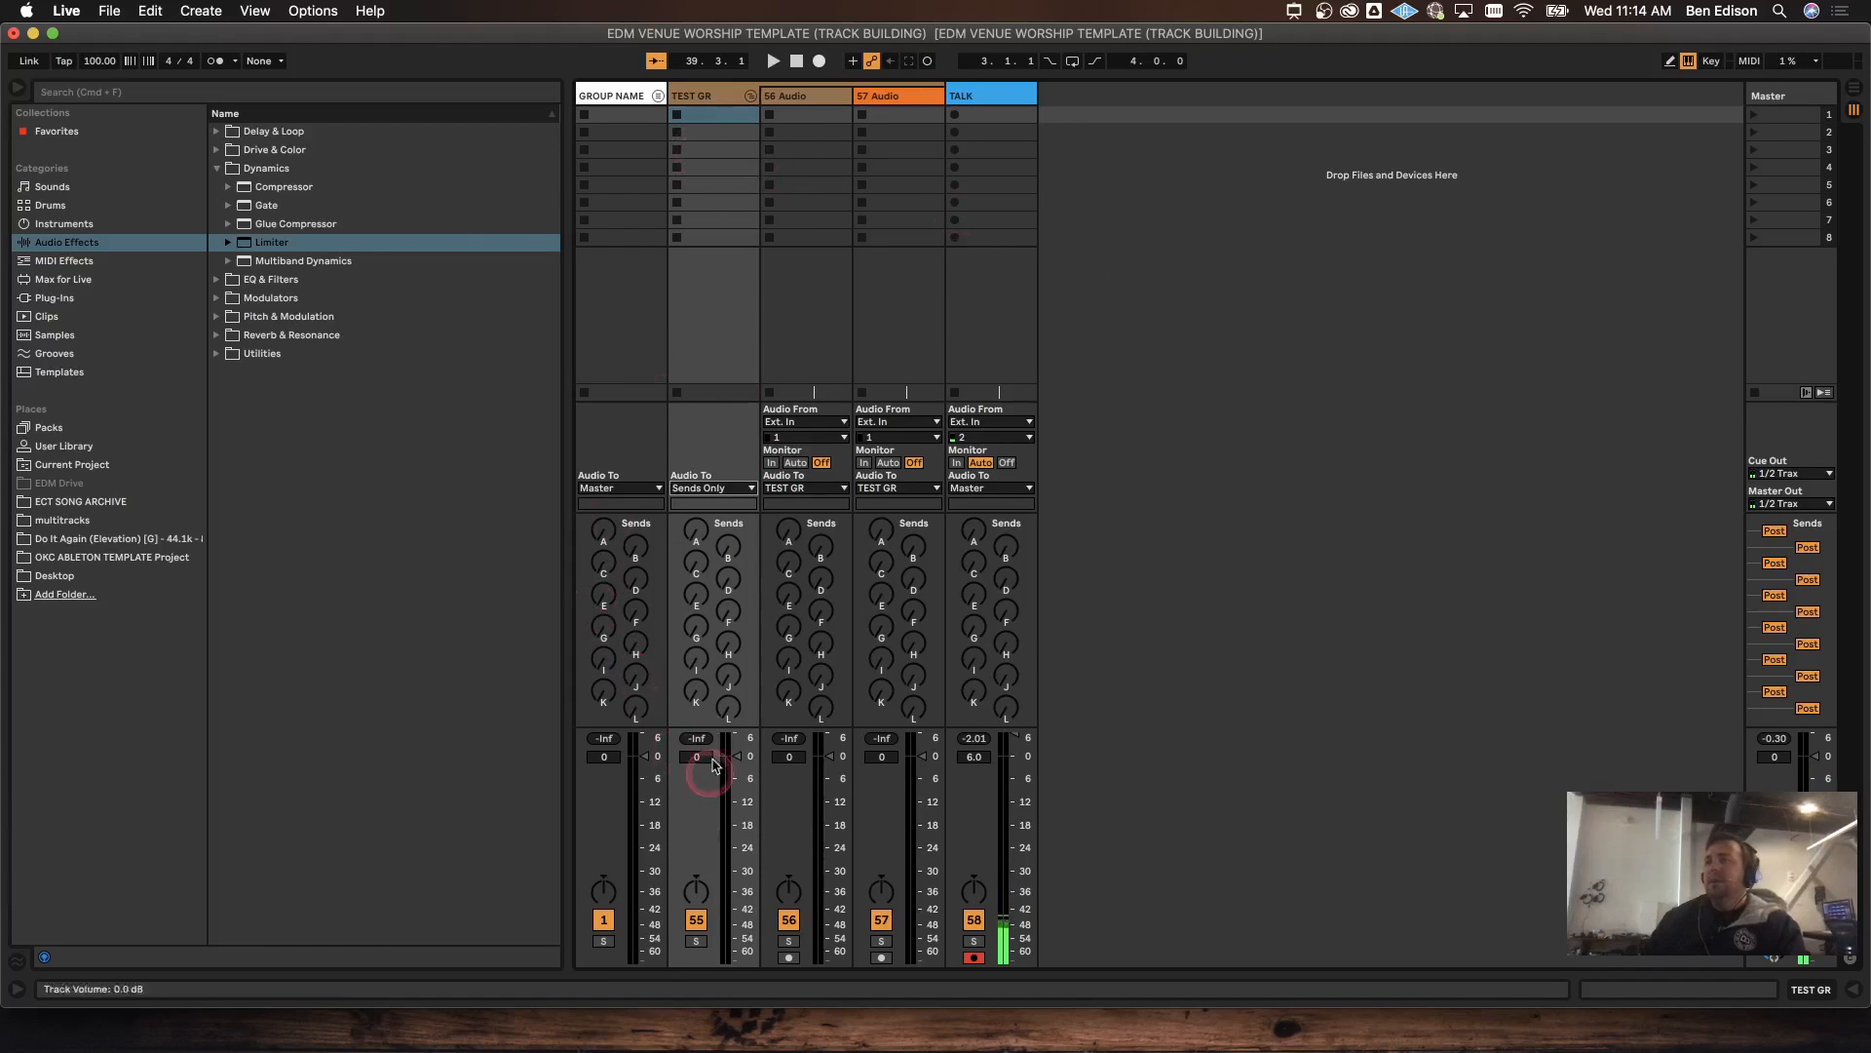
{"action": "left_click_drag", "start_coordinate": [716, 698], "coordinate": [717, 690]}
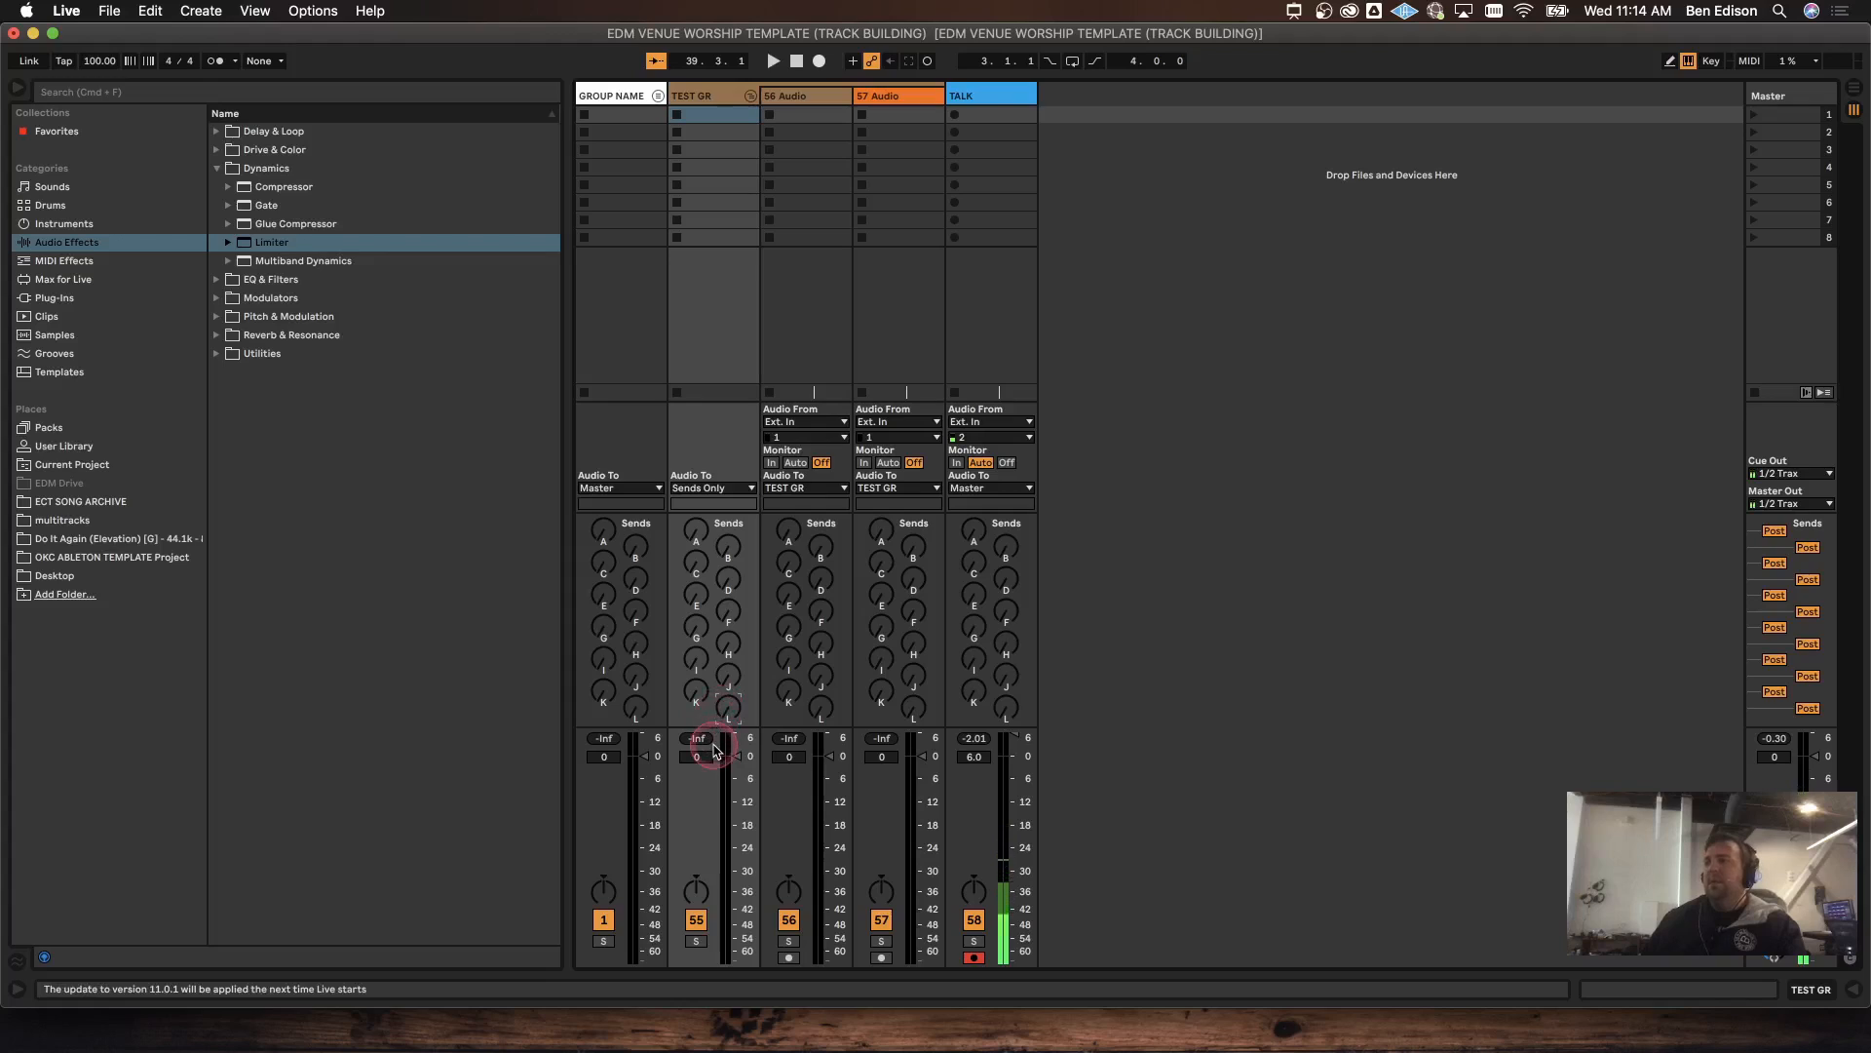
Step: Wrap TEST GR in a new outer group named Big Group
{"action": "left_click", "coordinate": [717, 94]}
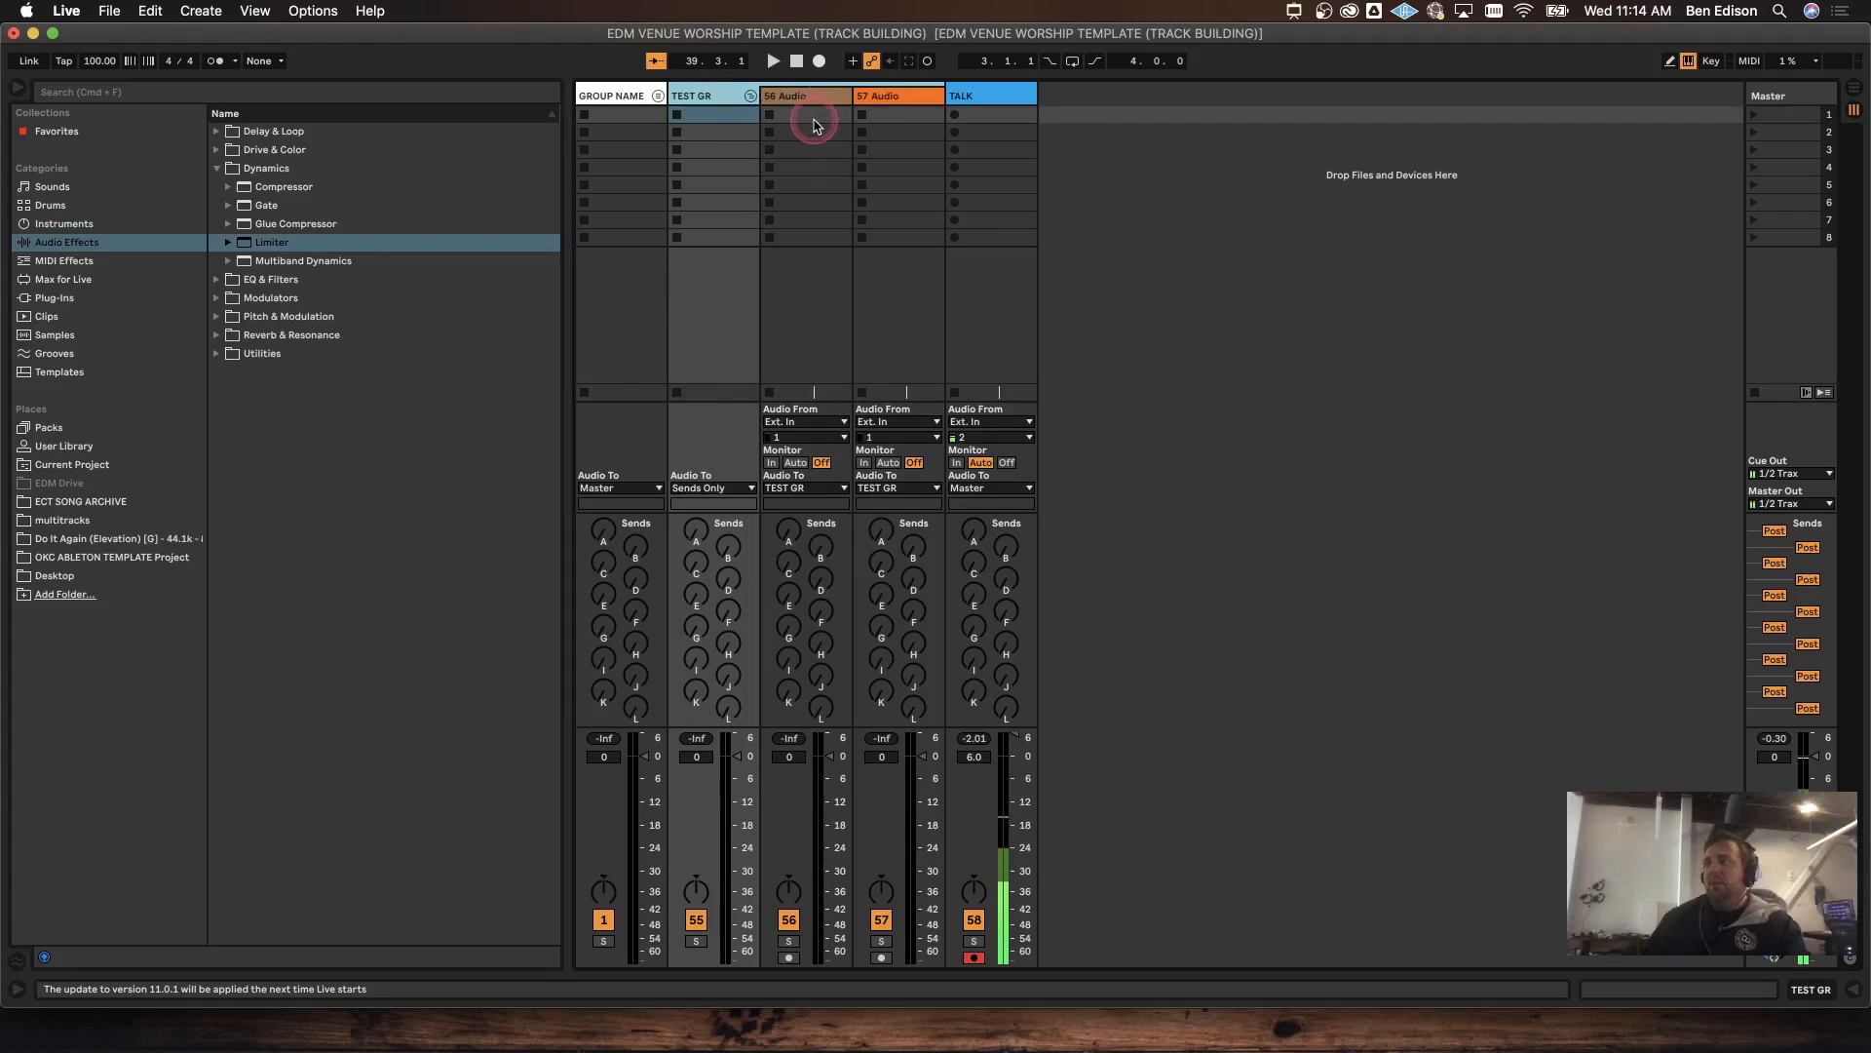
{"action": "key", "text": "super+g"}
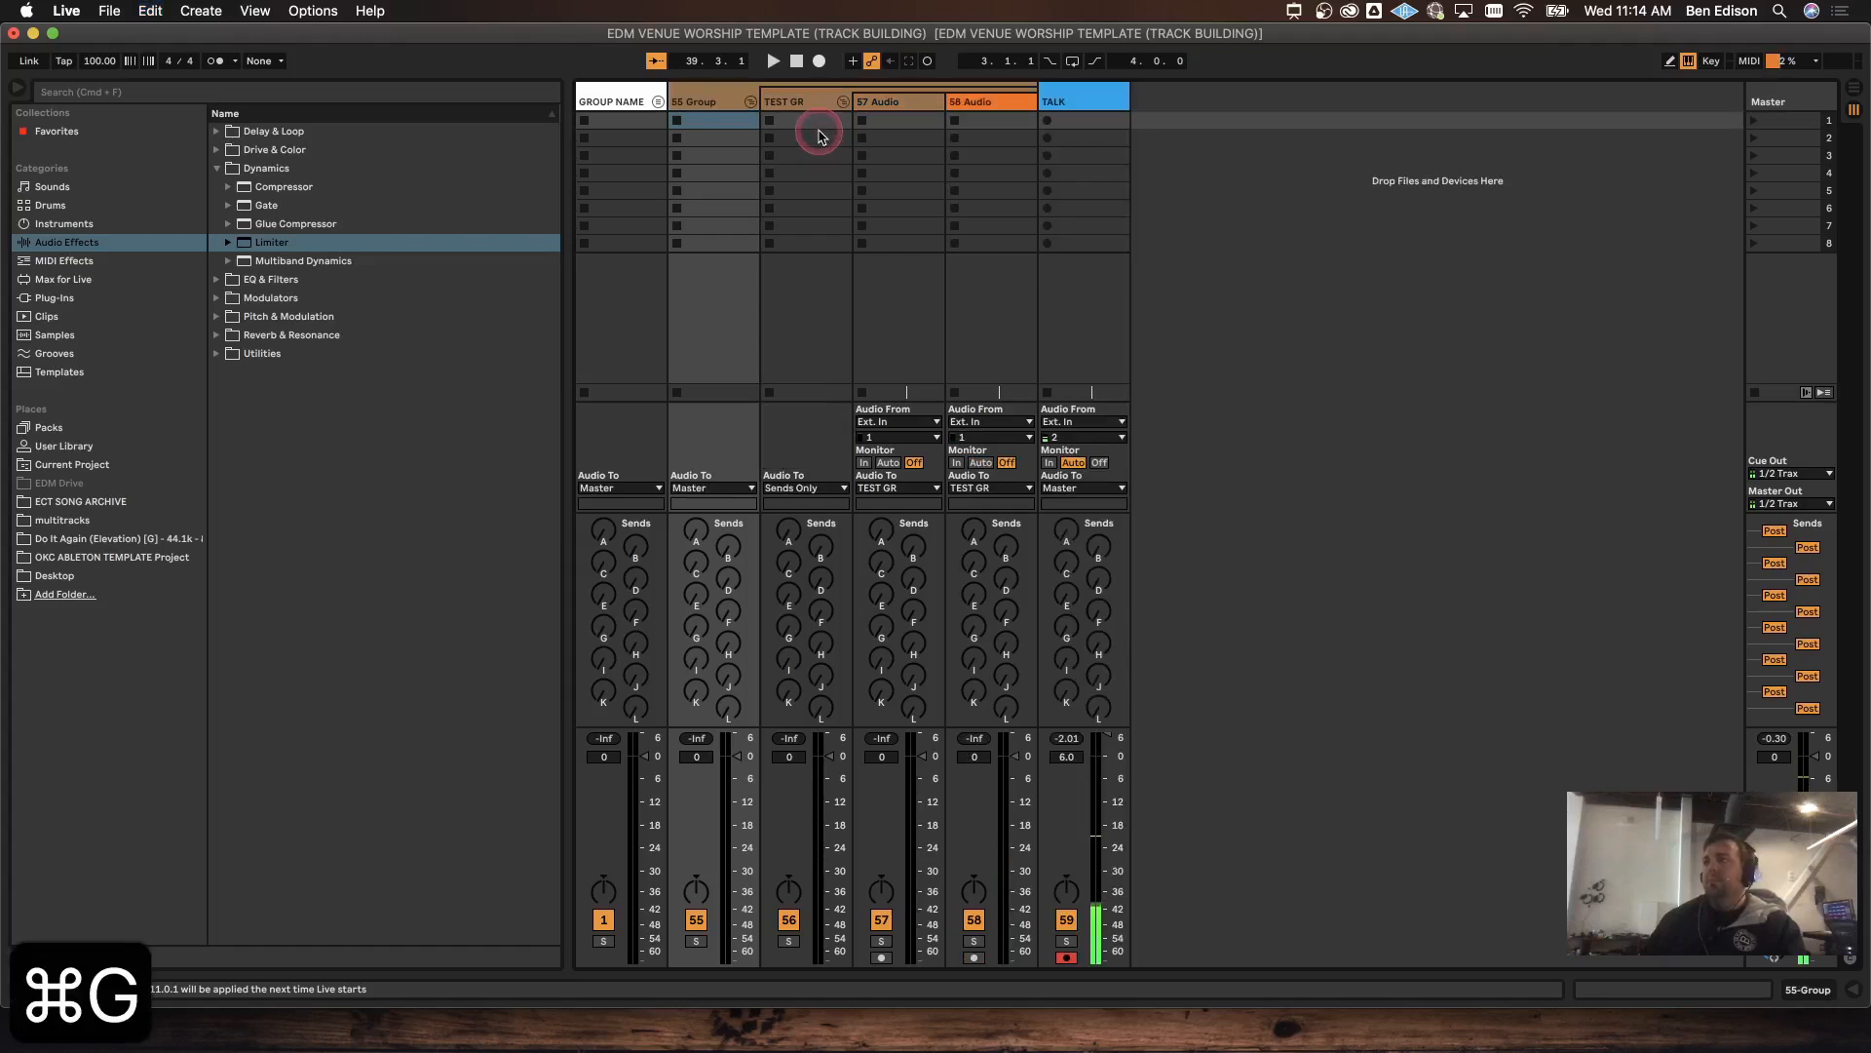
{"action": "key", "text": "super+r"}
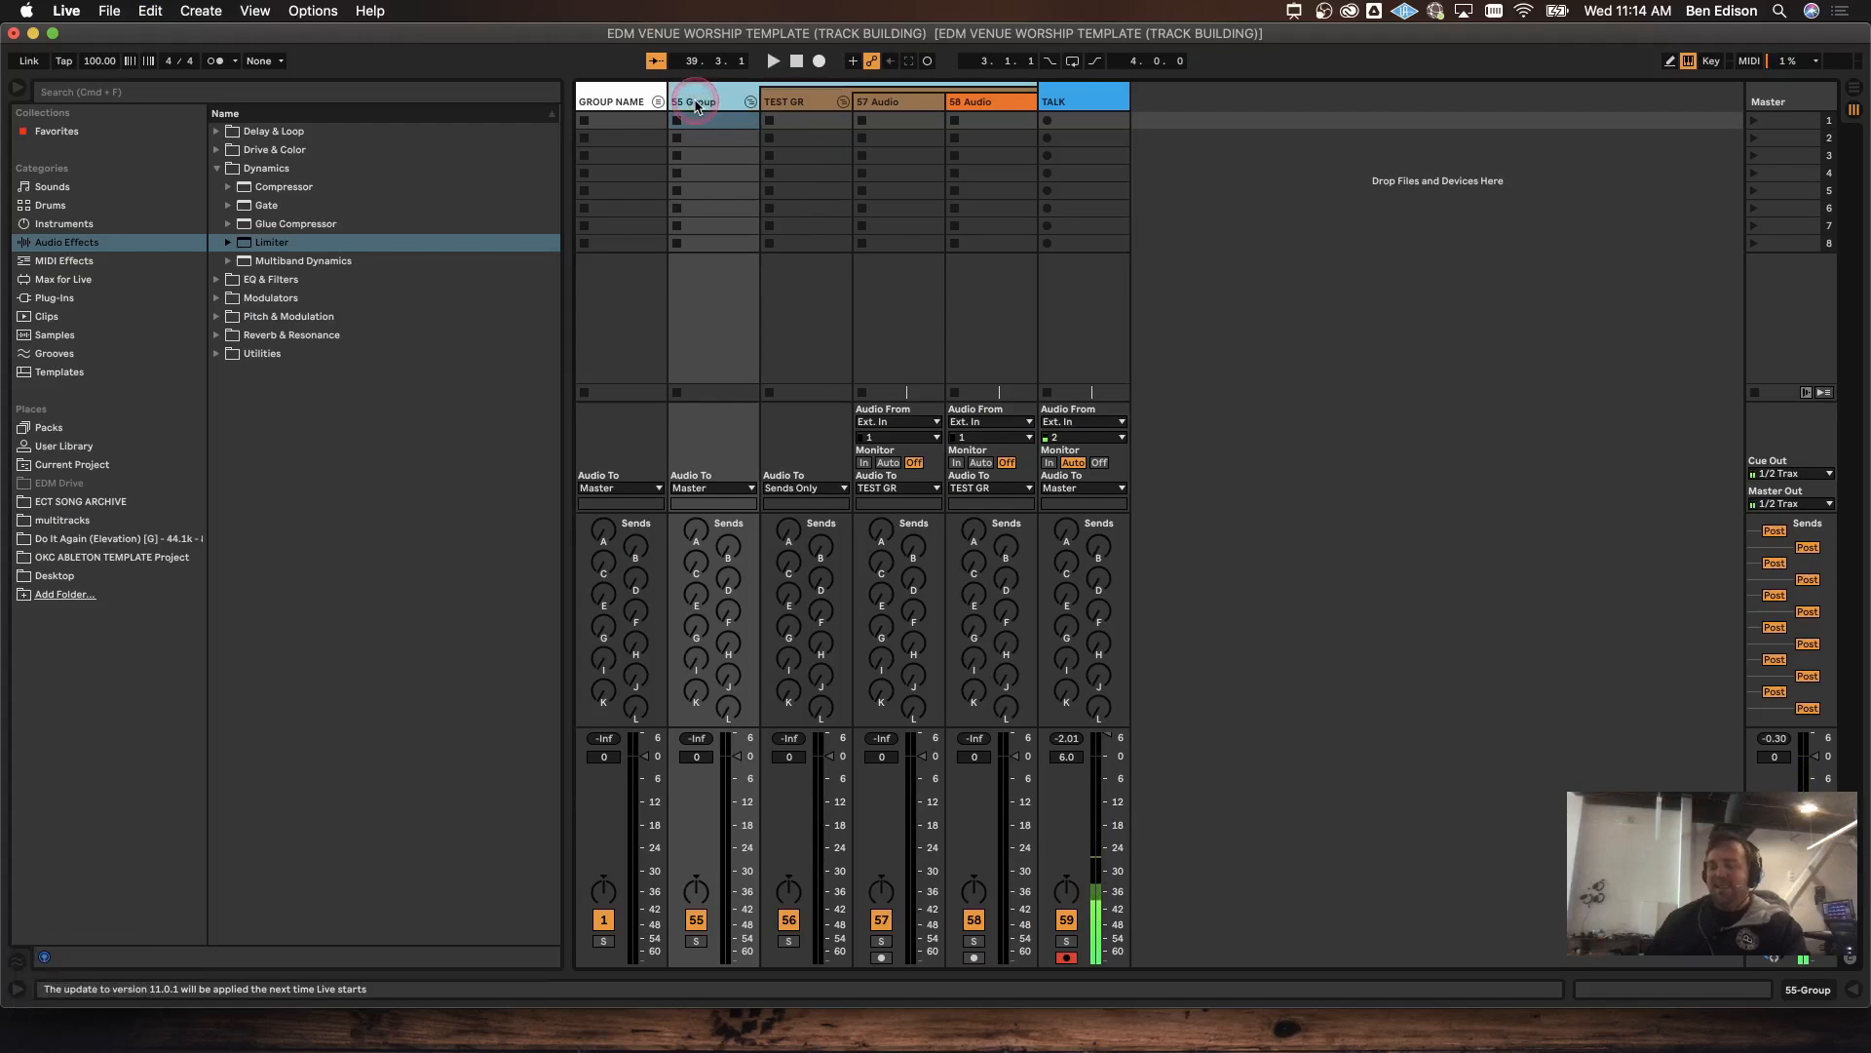
{"action": "type", "text": "Big Gro"}
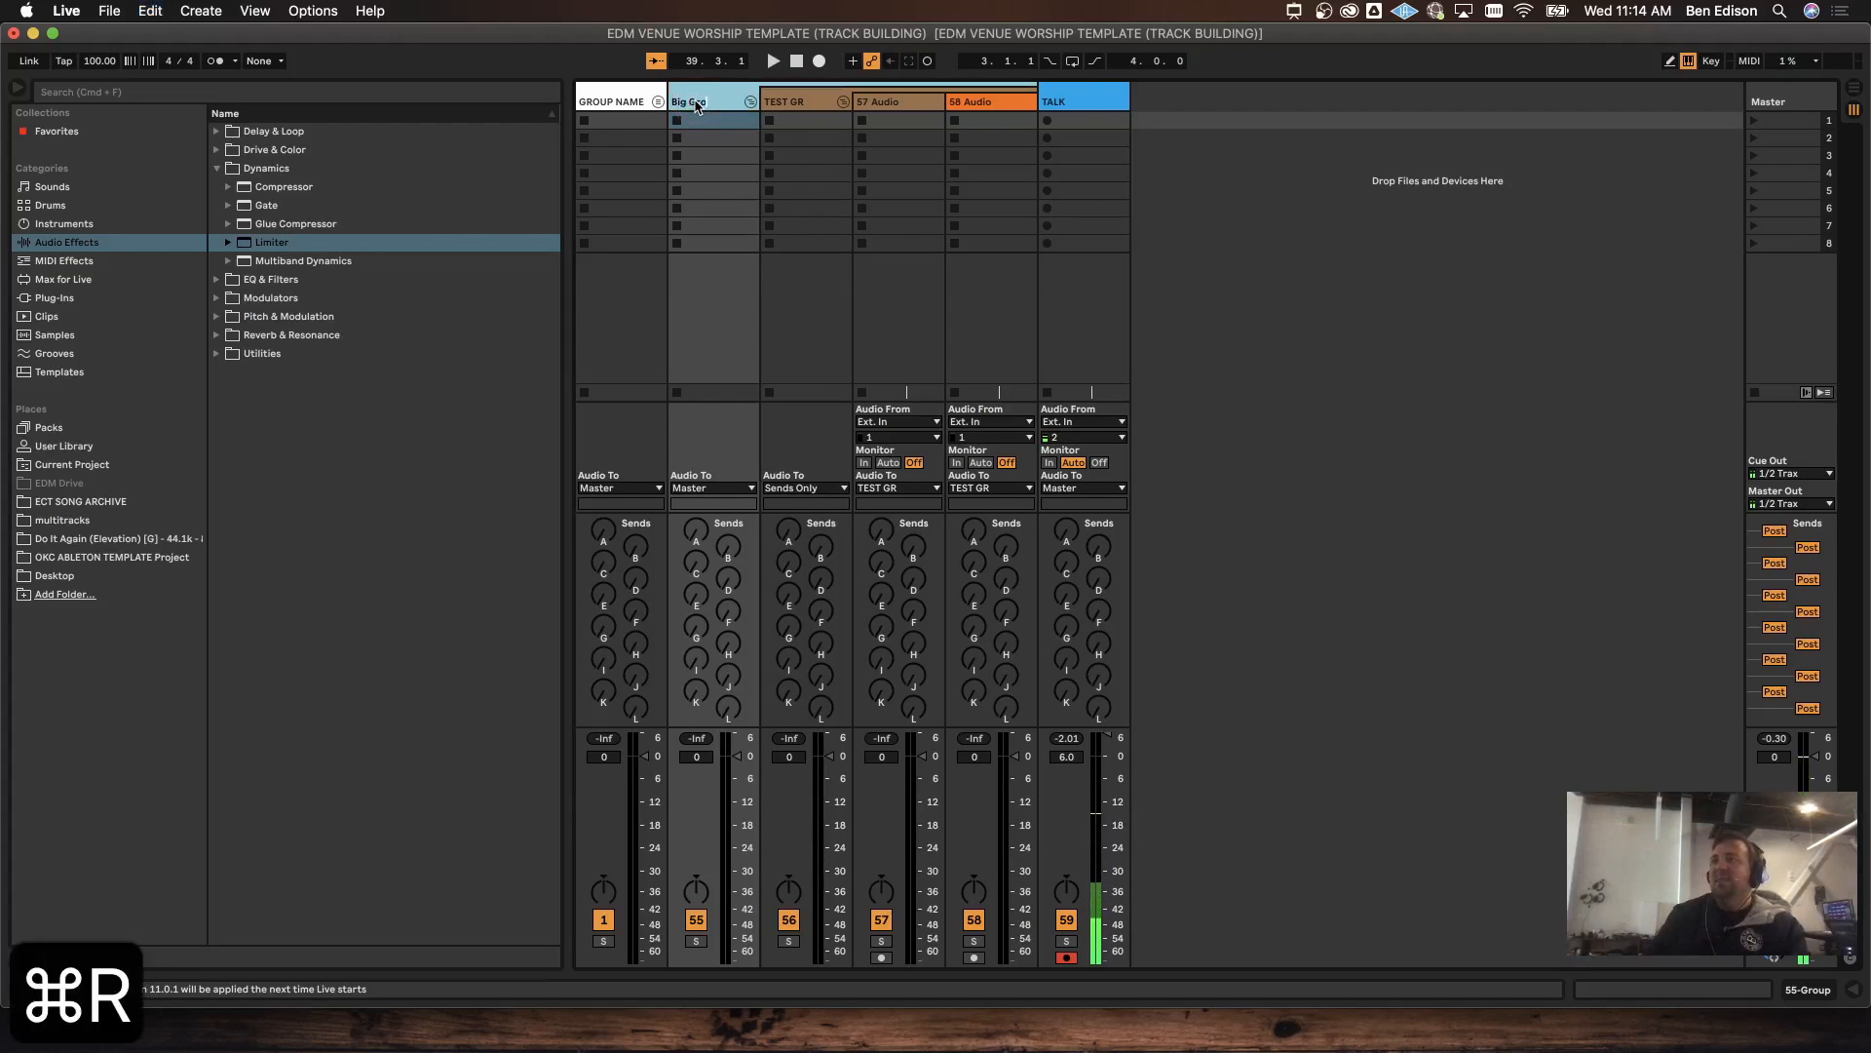
{"action": "type", "text": "up"}
{"action": "key", "text": "Return"}
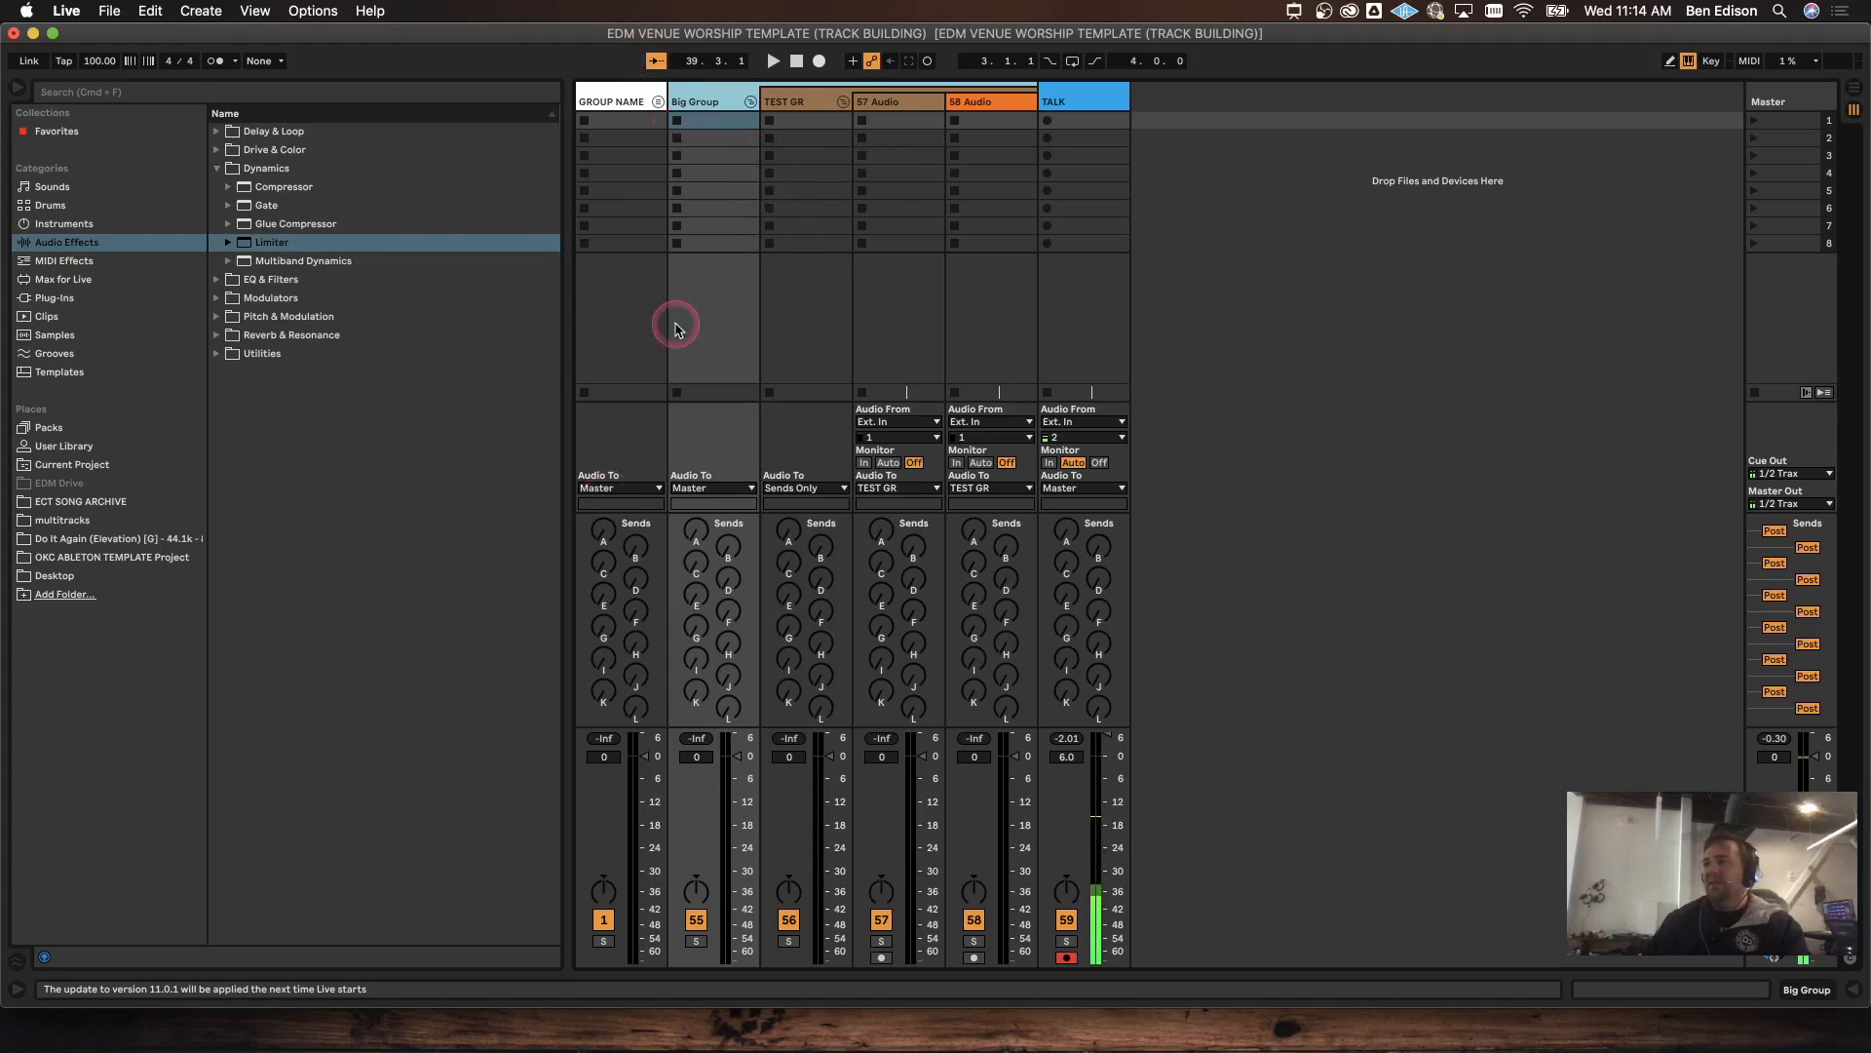
Step: Fold Big Group and GROUP NAME, then unfold GROUP NAME to review its tracks
{"action": "left_click", "coordinate": [748, 101]}
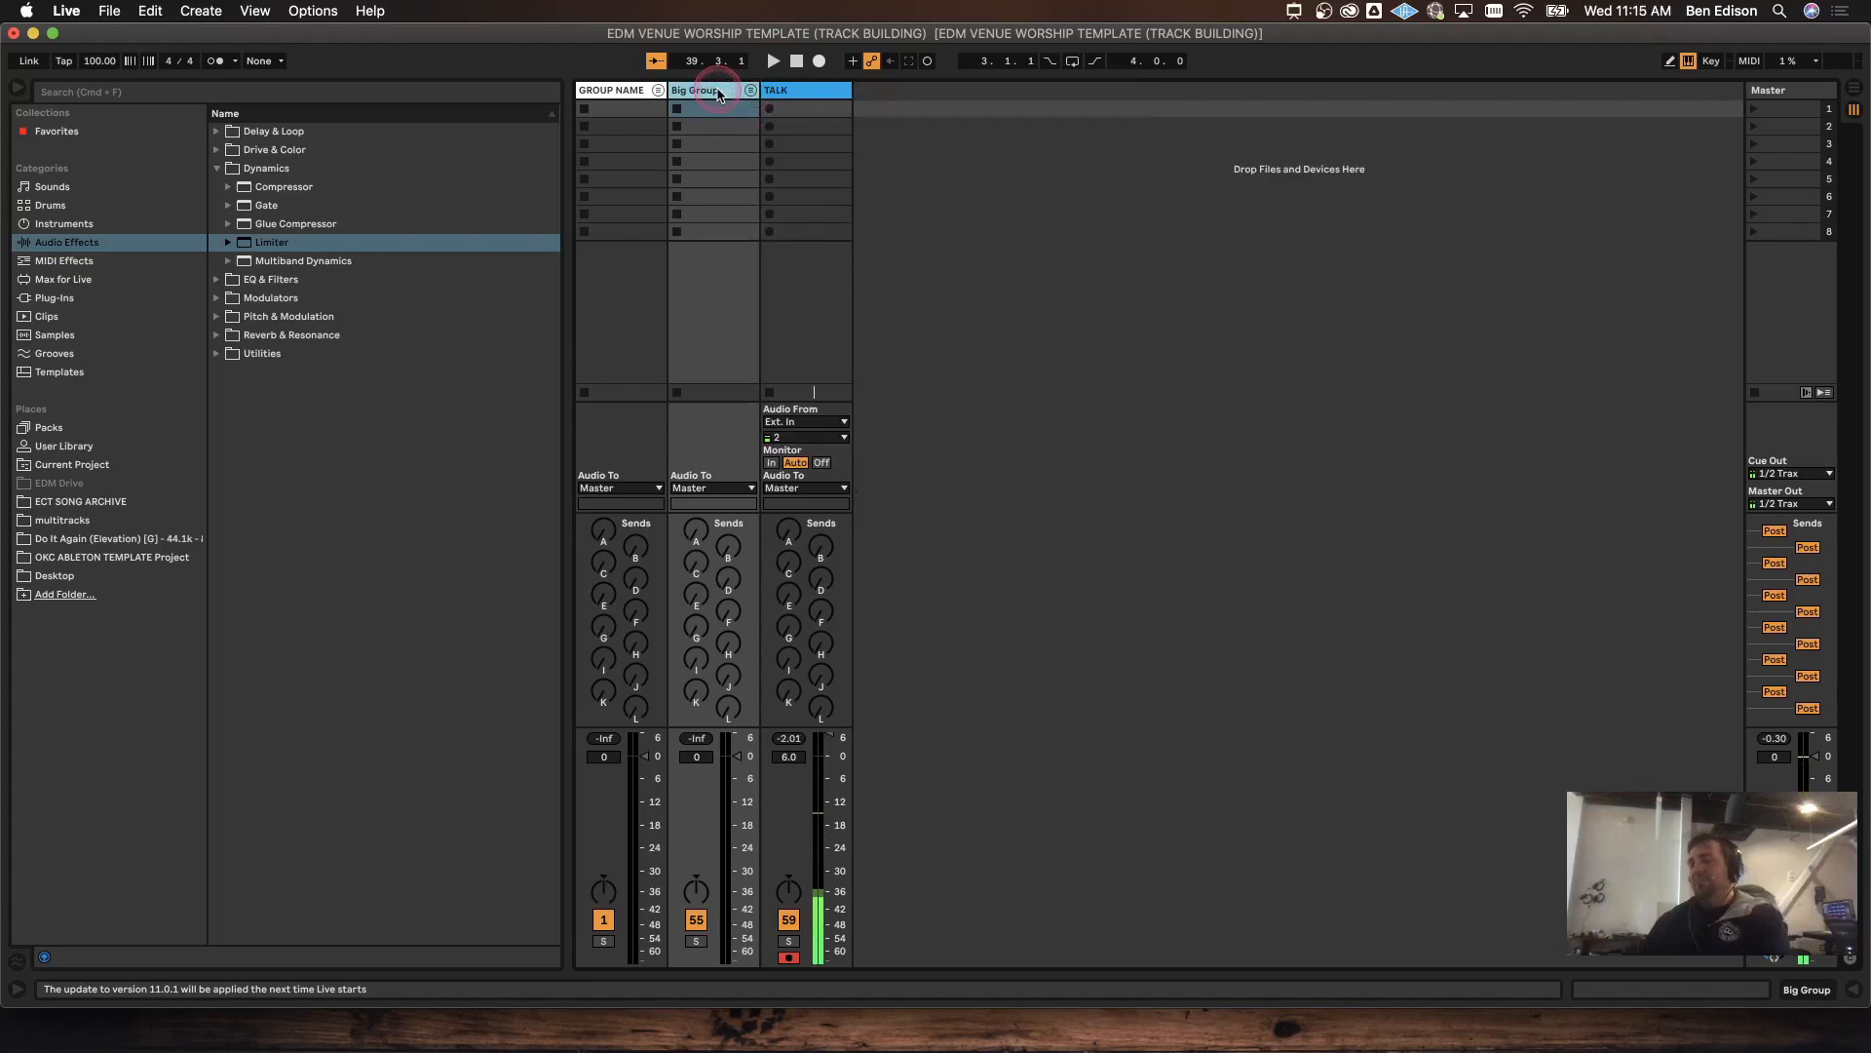
{"action": "left_click", "coordinate": [658, 89]}
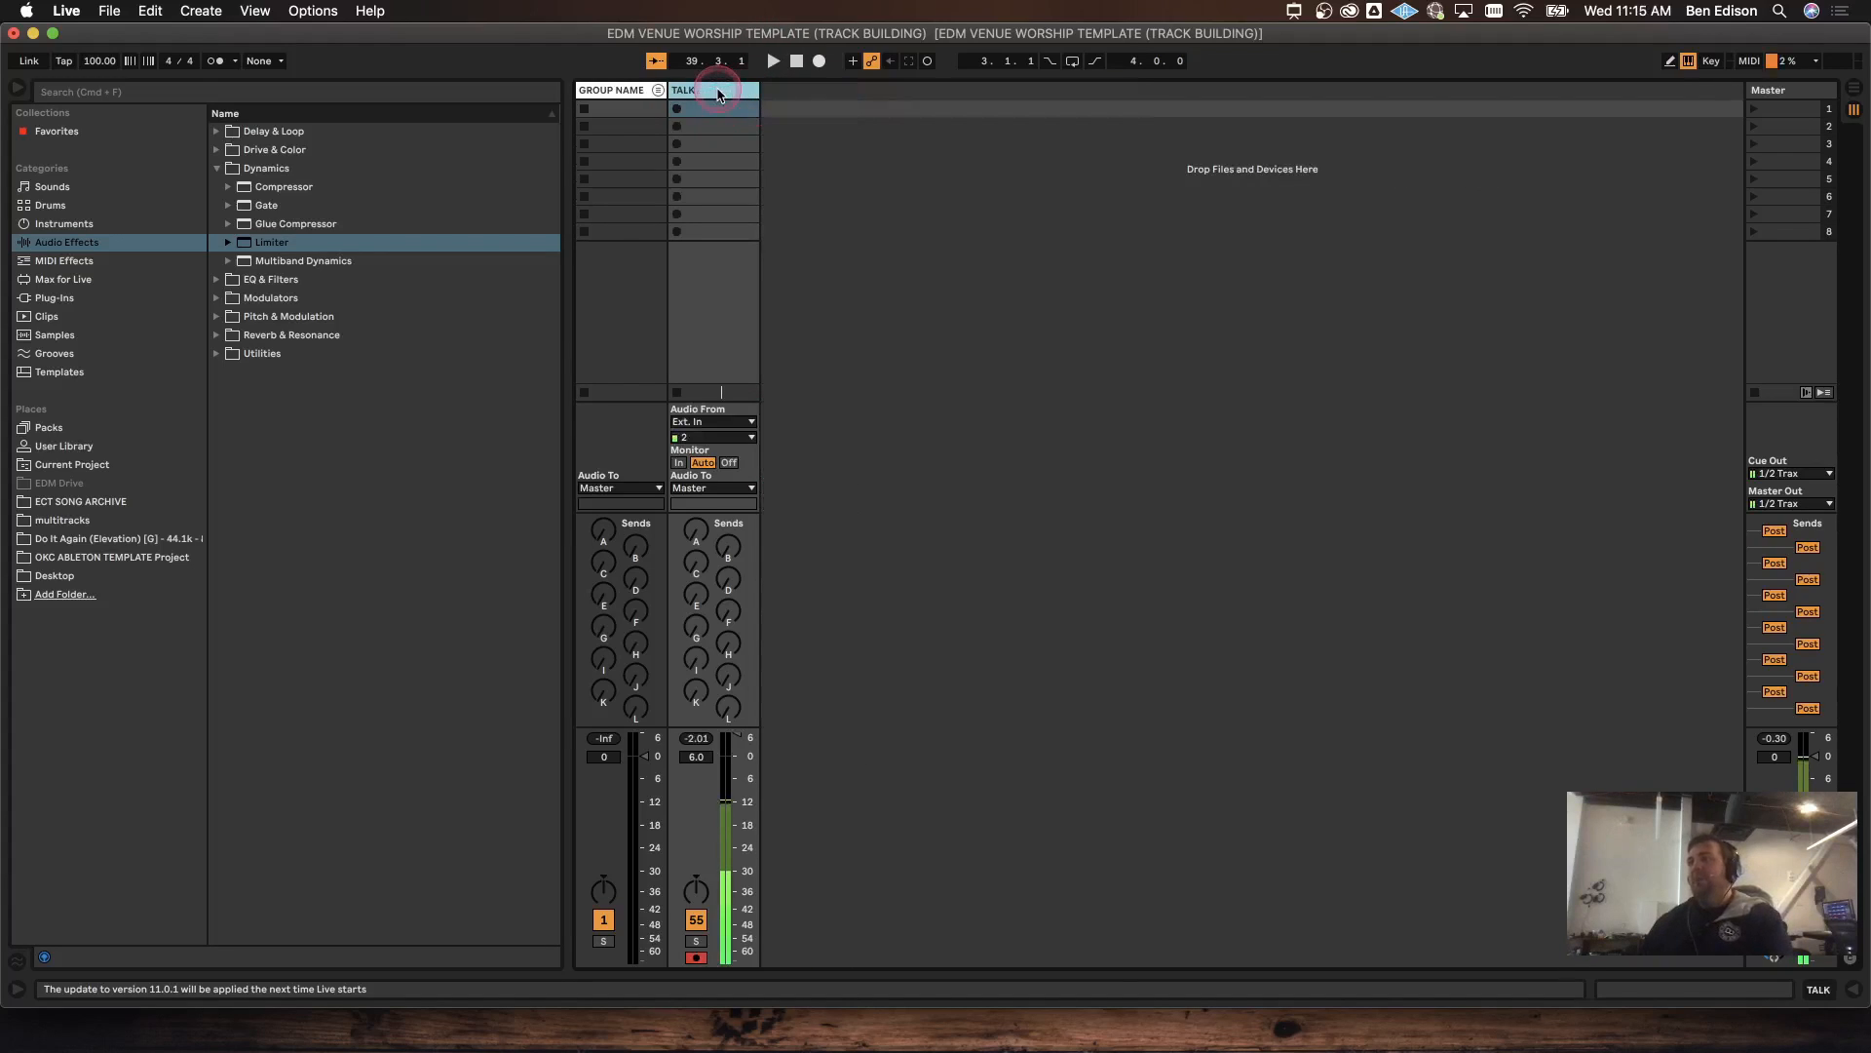
{"action": "left_click", "coordinate": [658, 90]}
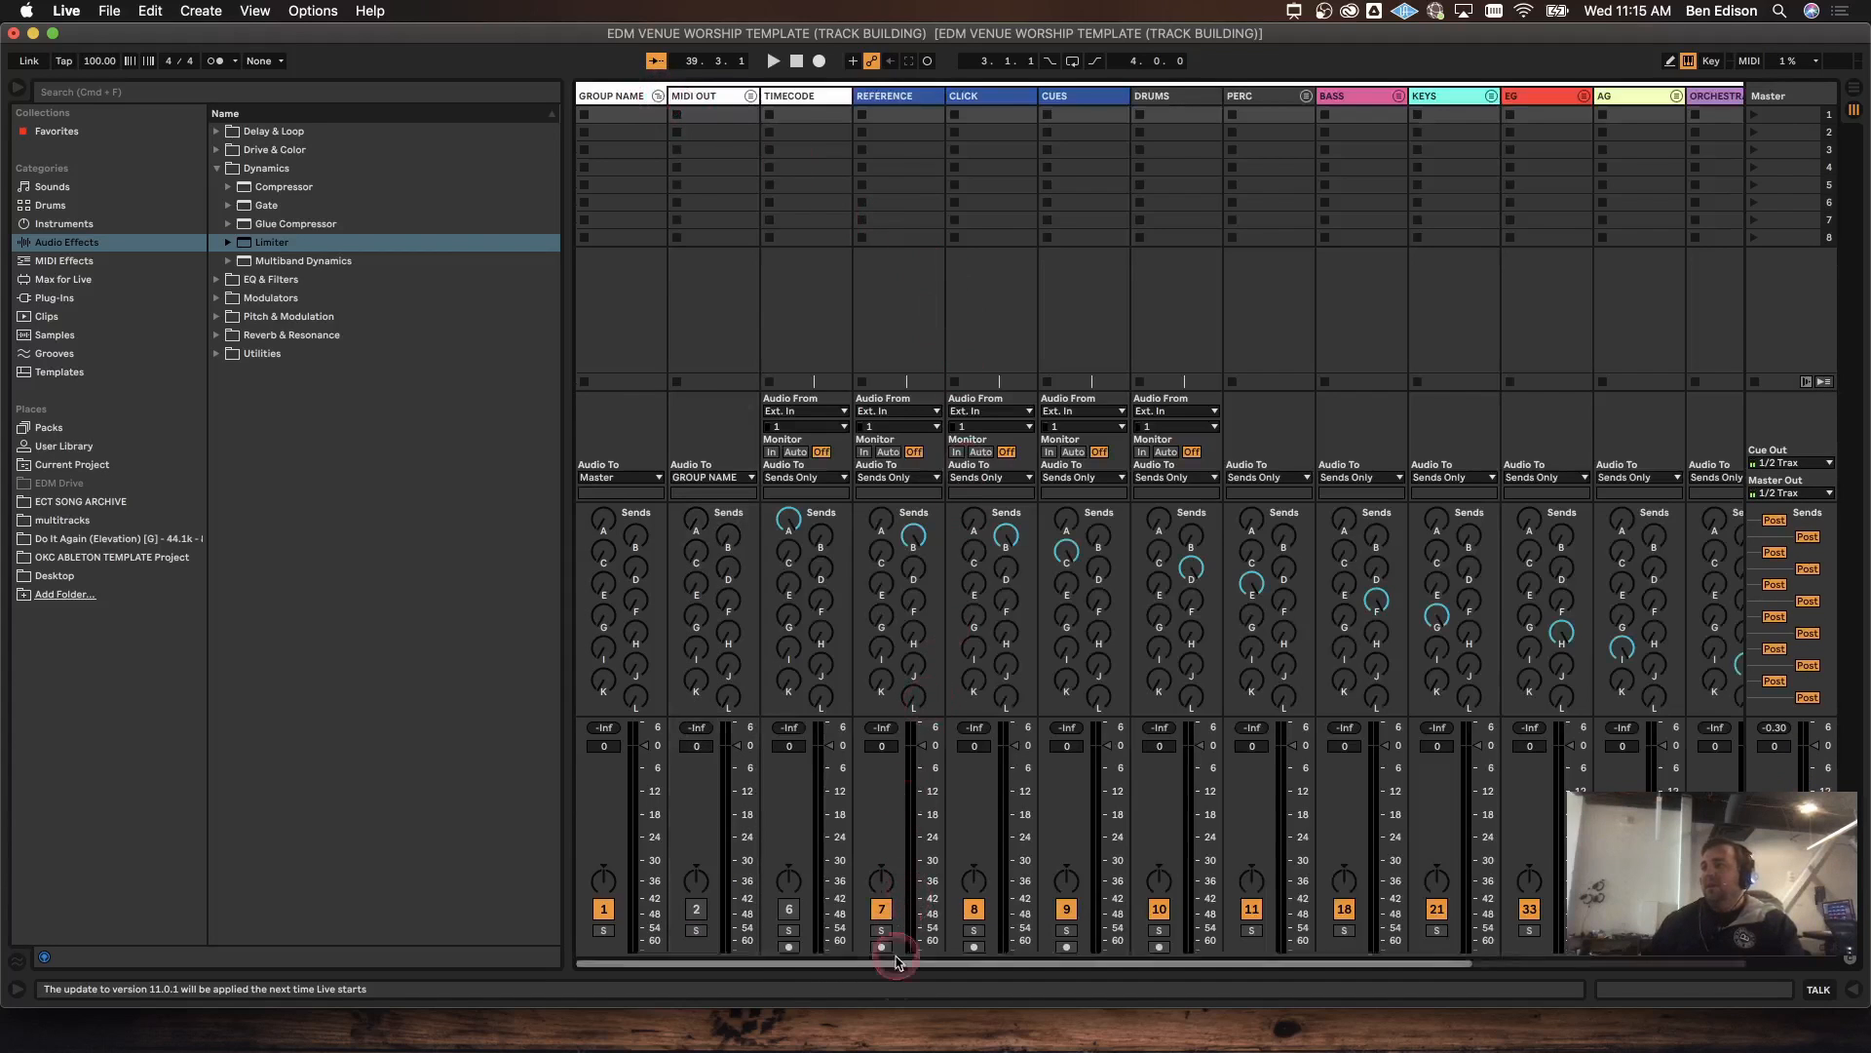
Step: Scroll through GROUP NAME's tracks in the mixer and fold the group again
{"action": "left_click_drag", "start_coordinate": [927, 963], "coordinate": [1128, 842]}
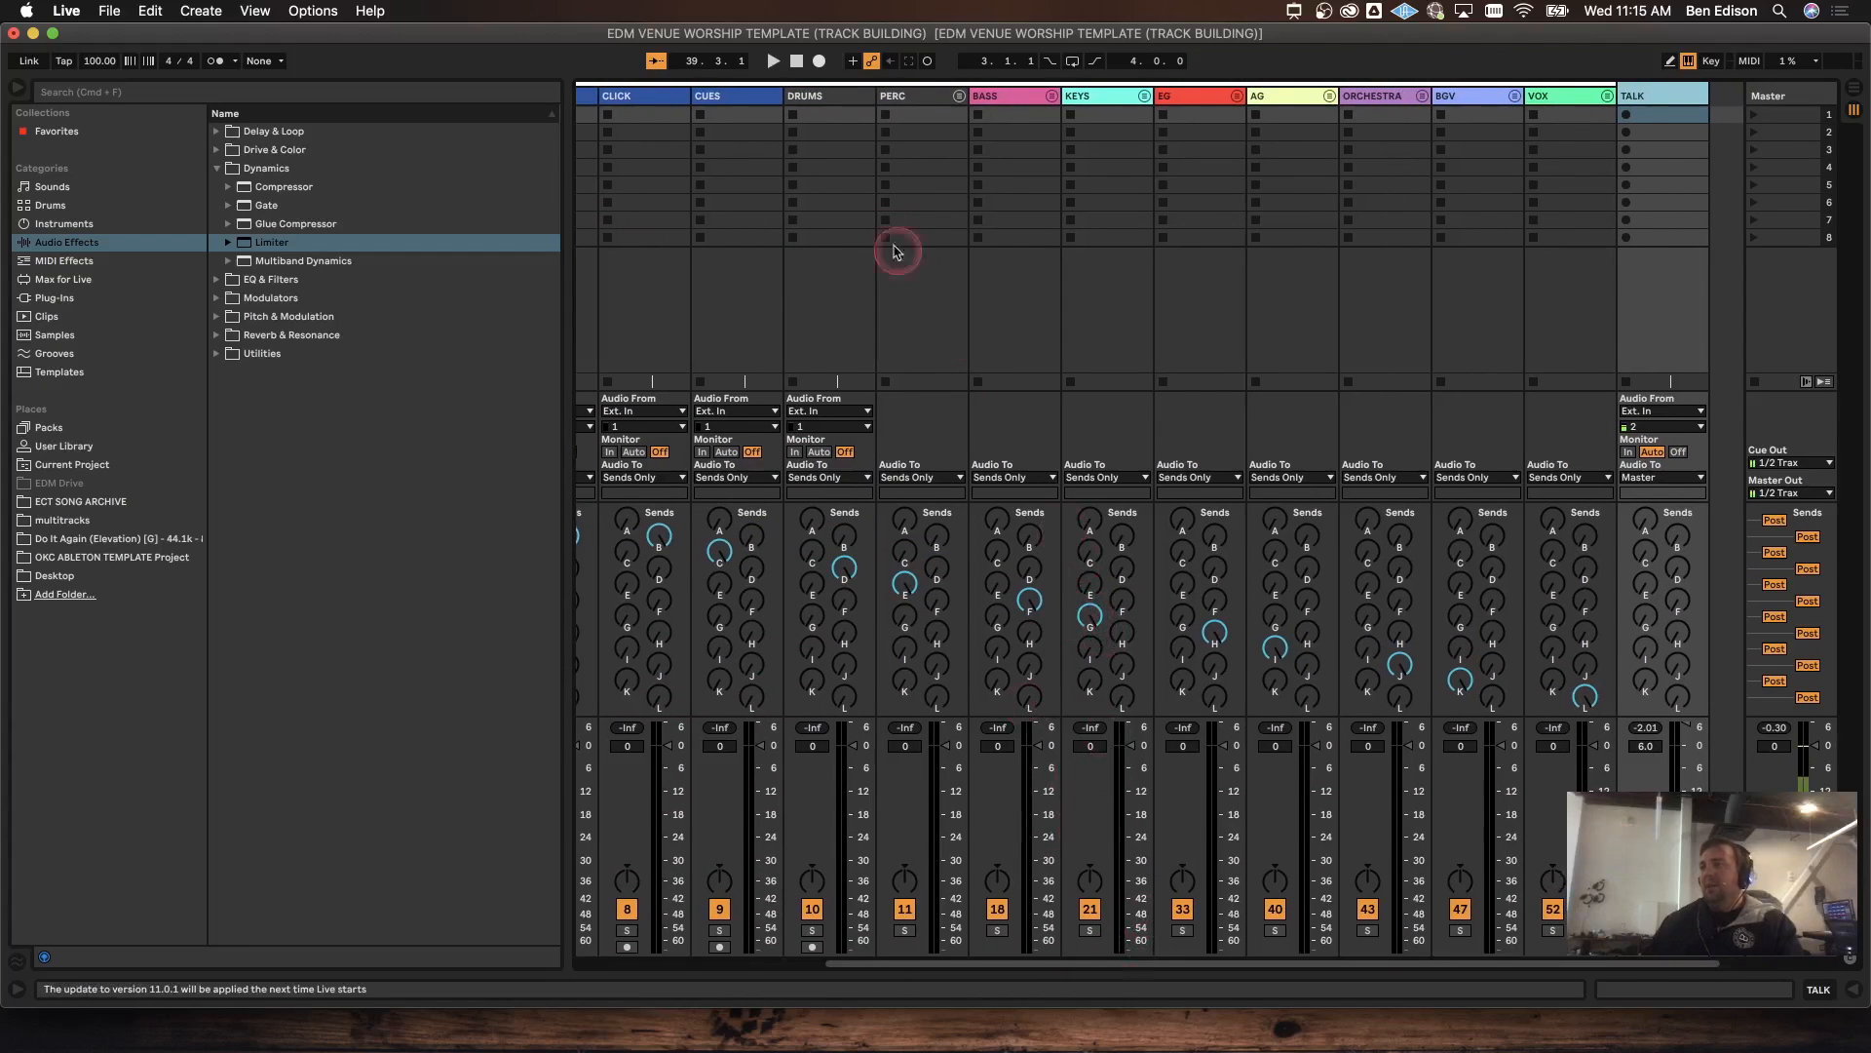
{"action": "left_click_drag", "start_coordinate": [1130, 964], "coordinate": [745, 986]}
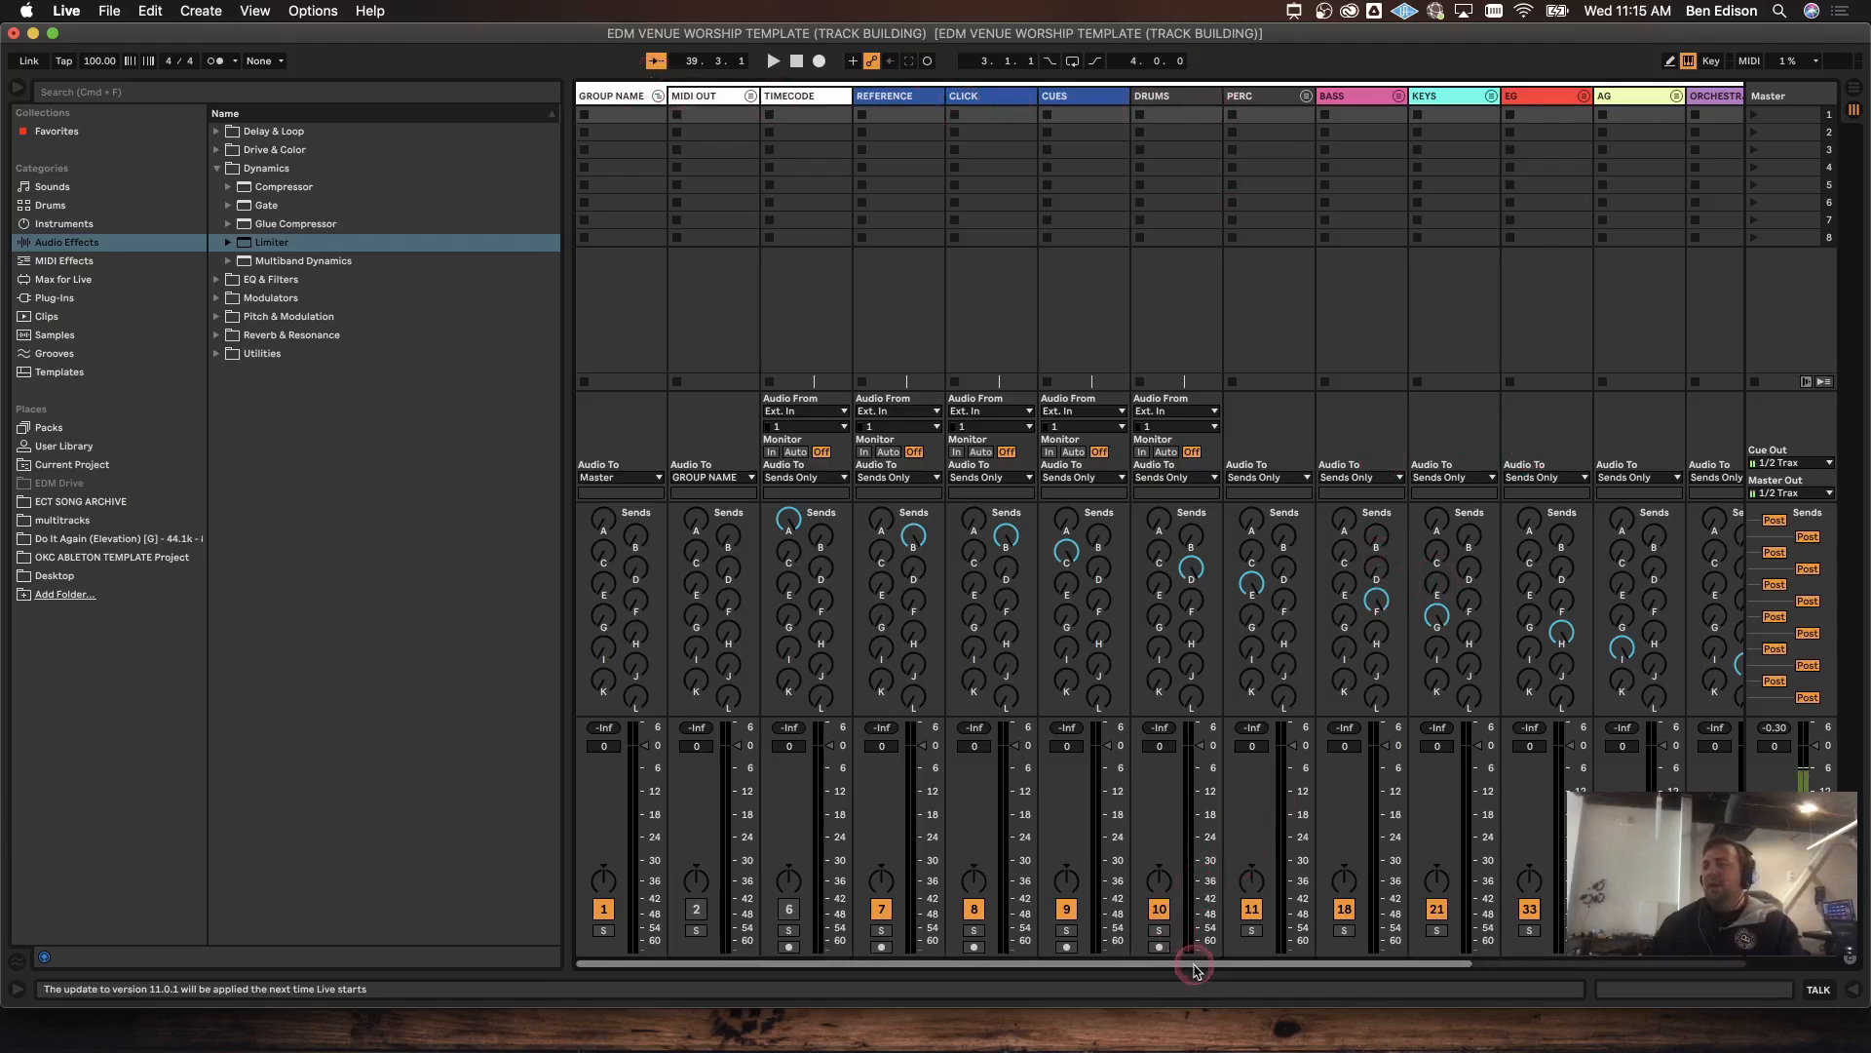
{"action": "left_click_drag", "start_coordinate": [1186, 983], "coordinate": [1496, 967]}
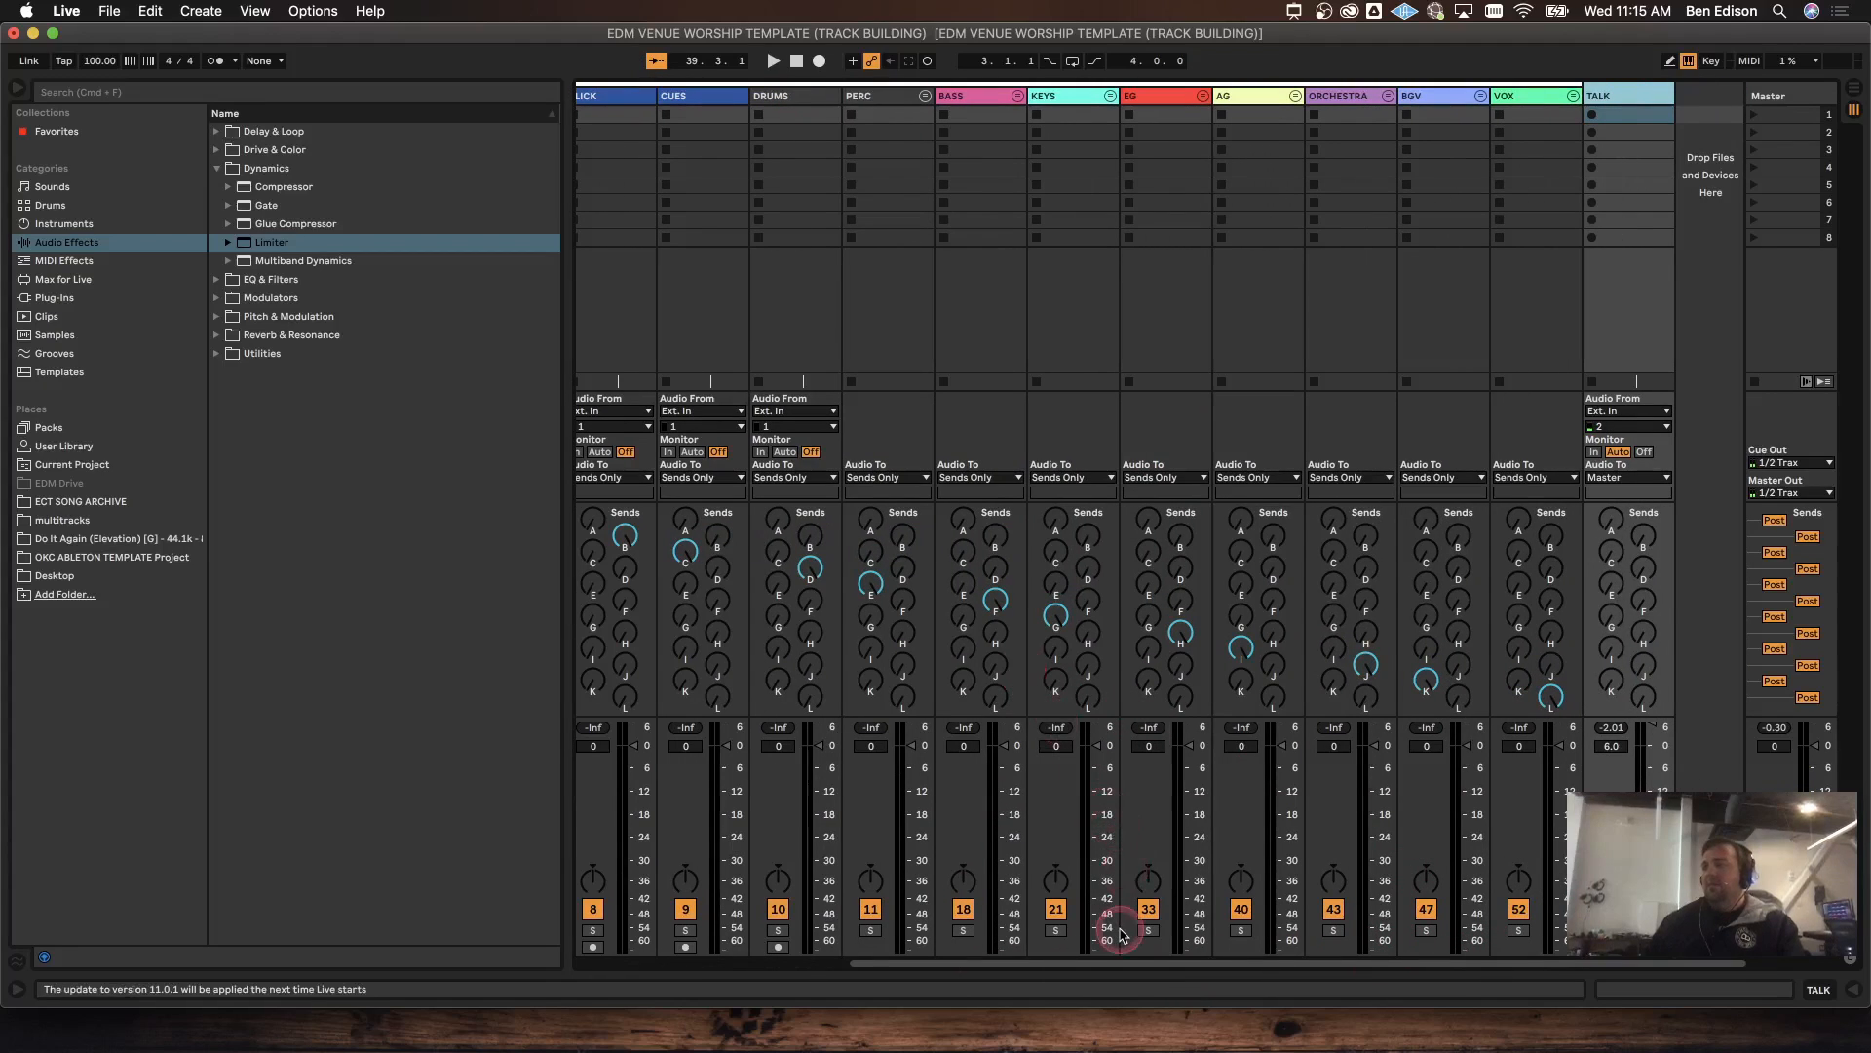
{"action": "left_click_drag", "start_coordinate": [1115, 962], "coordinate": [781, 968]}
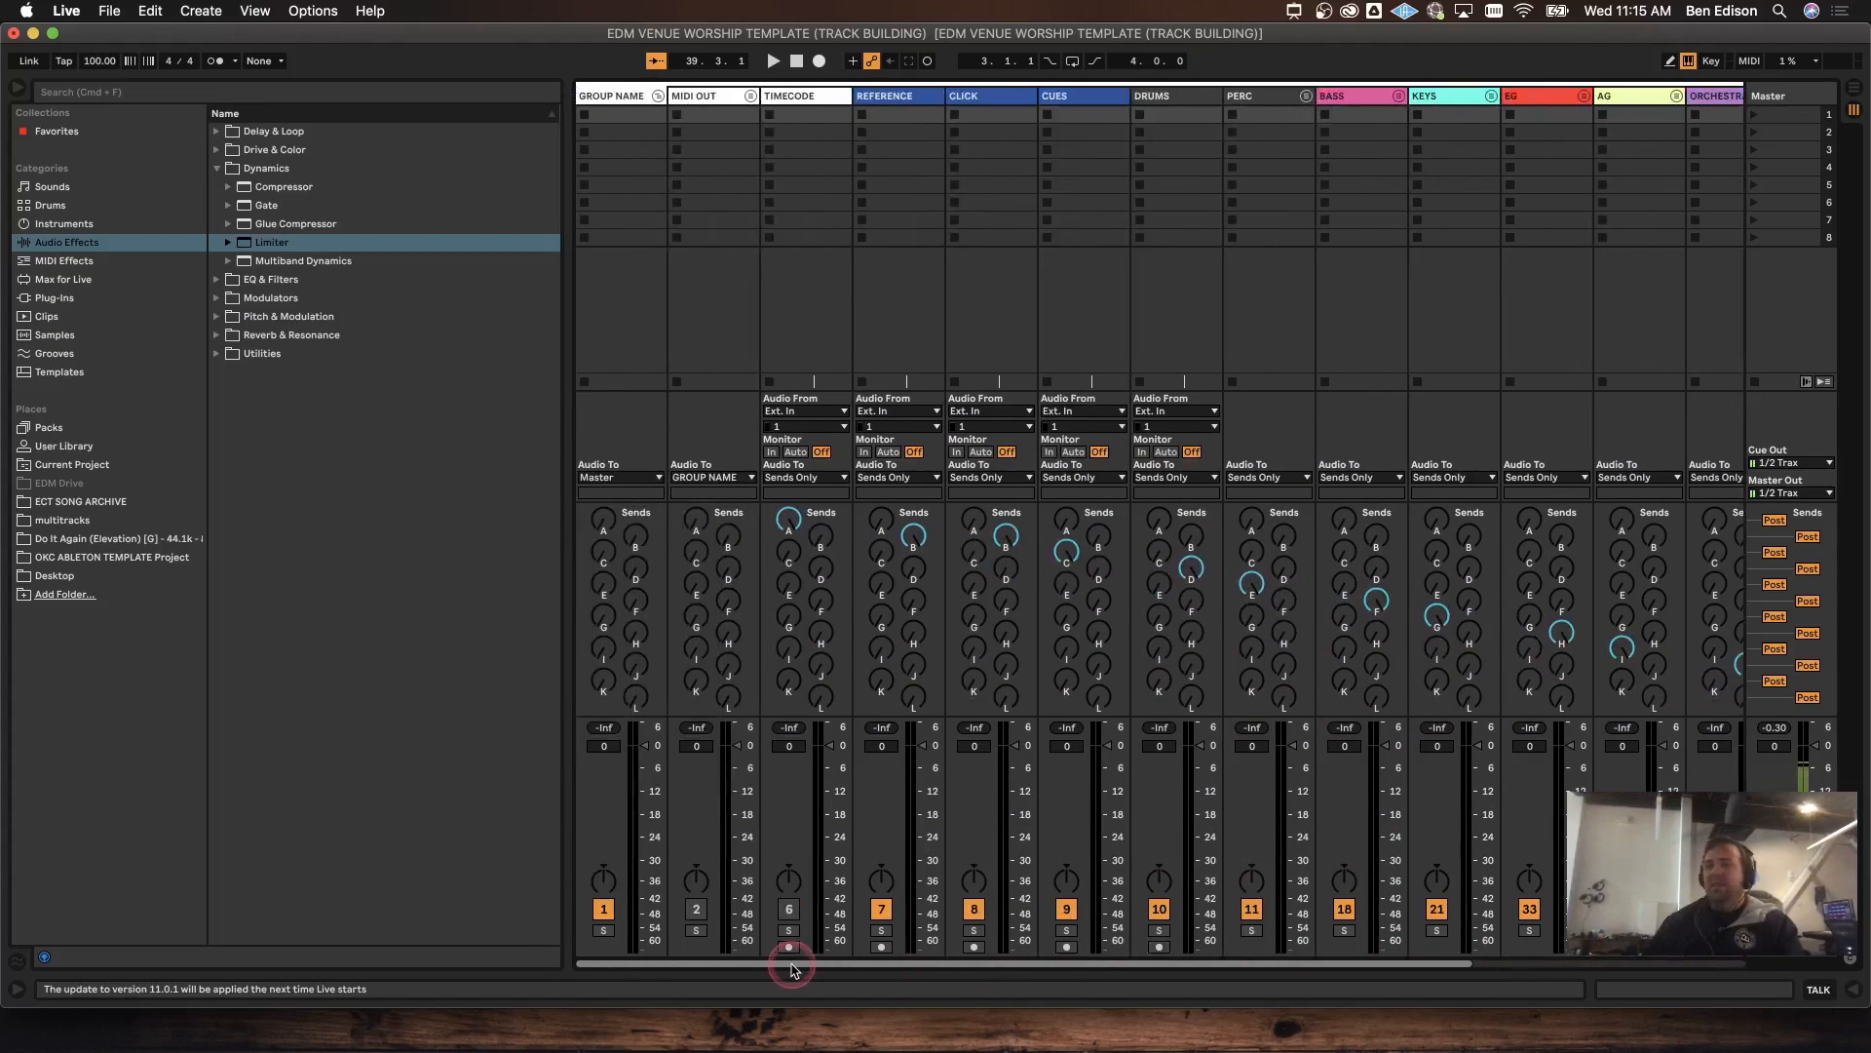
{"action": "left_click", "coordinate": [658, 96]}
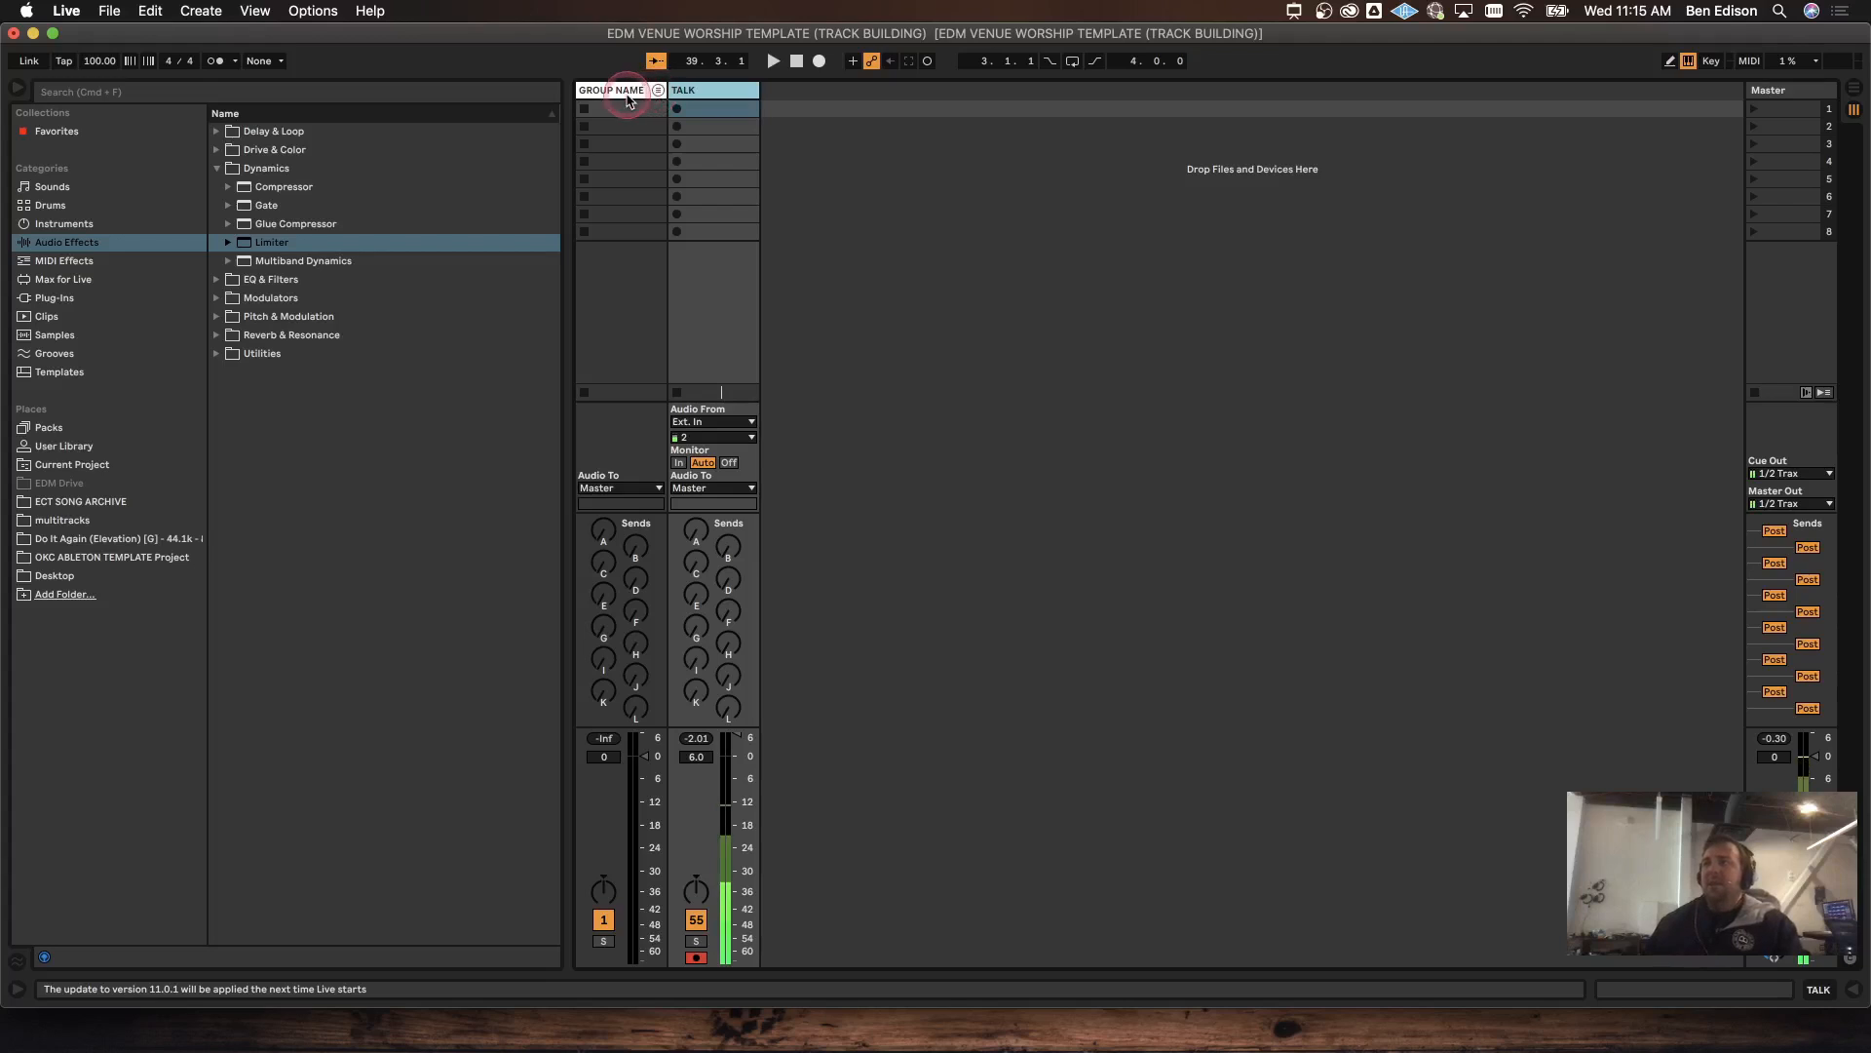
Step: Show the multitracks folder contents in the browser and narrow the sidebar and browser width
{"action": "left_click", "coordinate": [629, 98]}
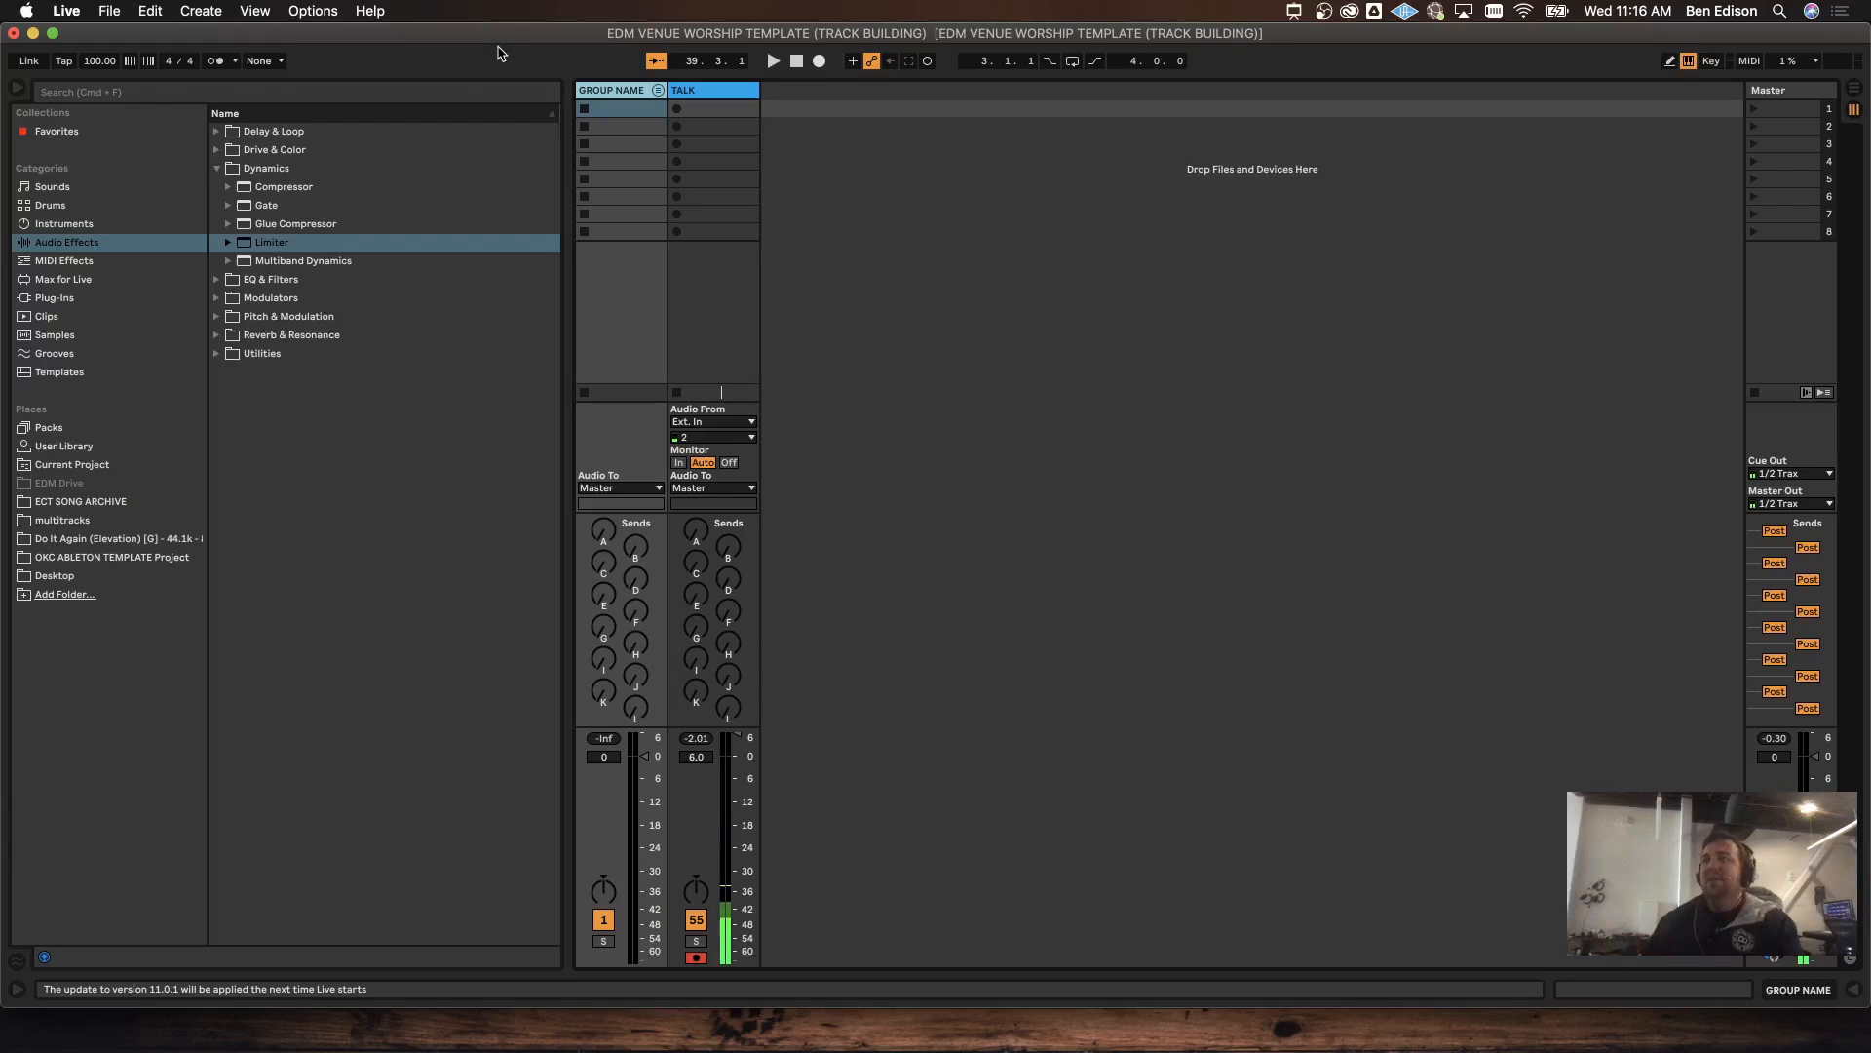
{"action": "left_click", "coordinate": [85, 523]}
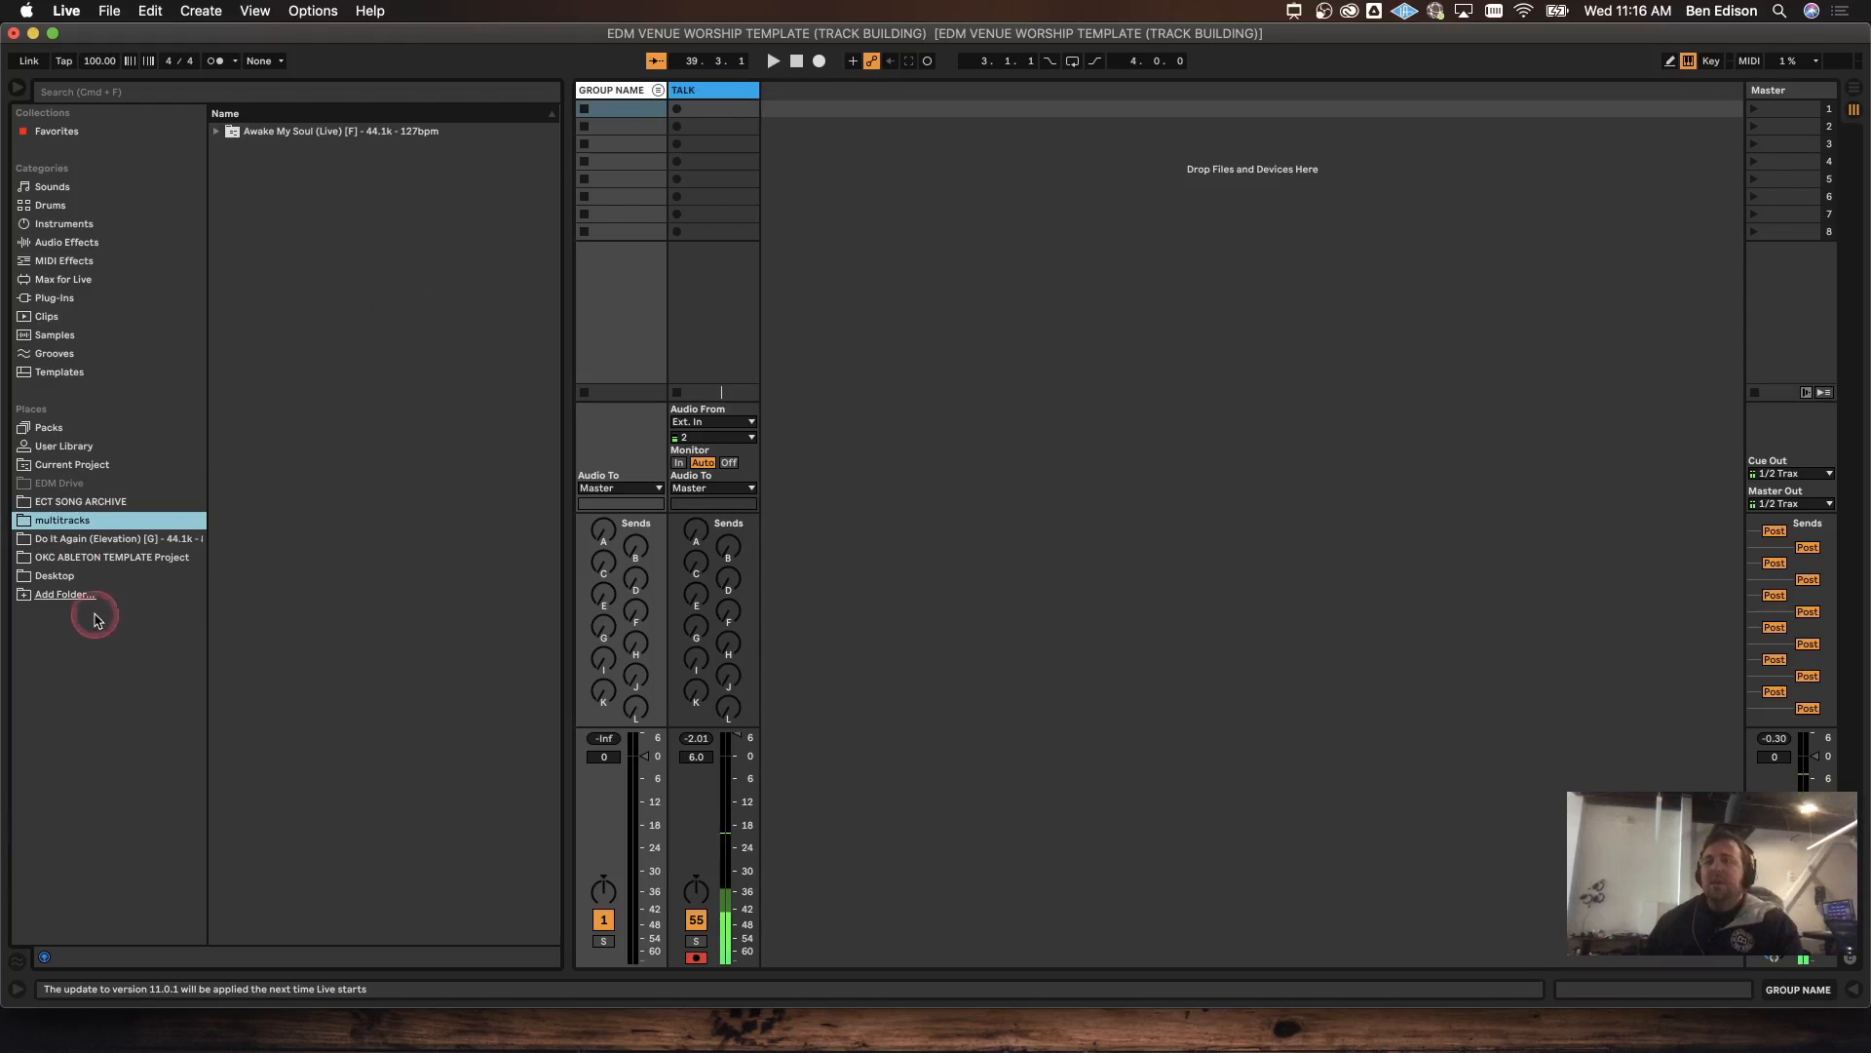
{"action": "left_click", "coordinate": [108, 539]}
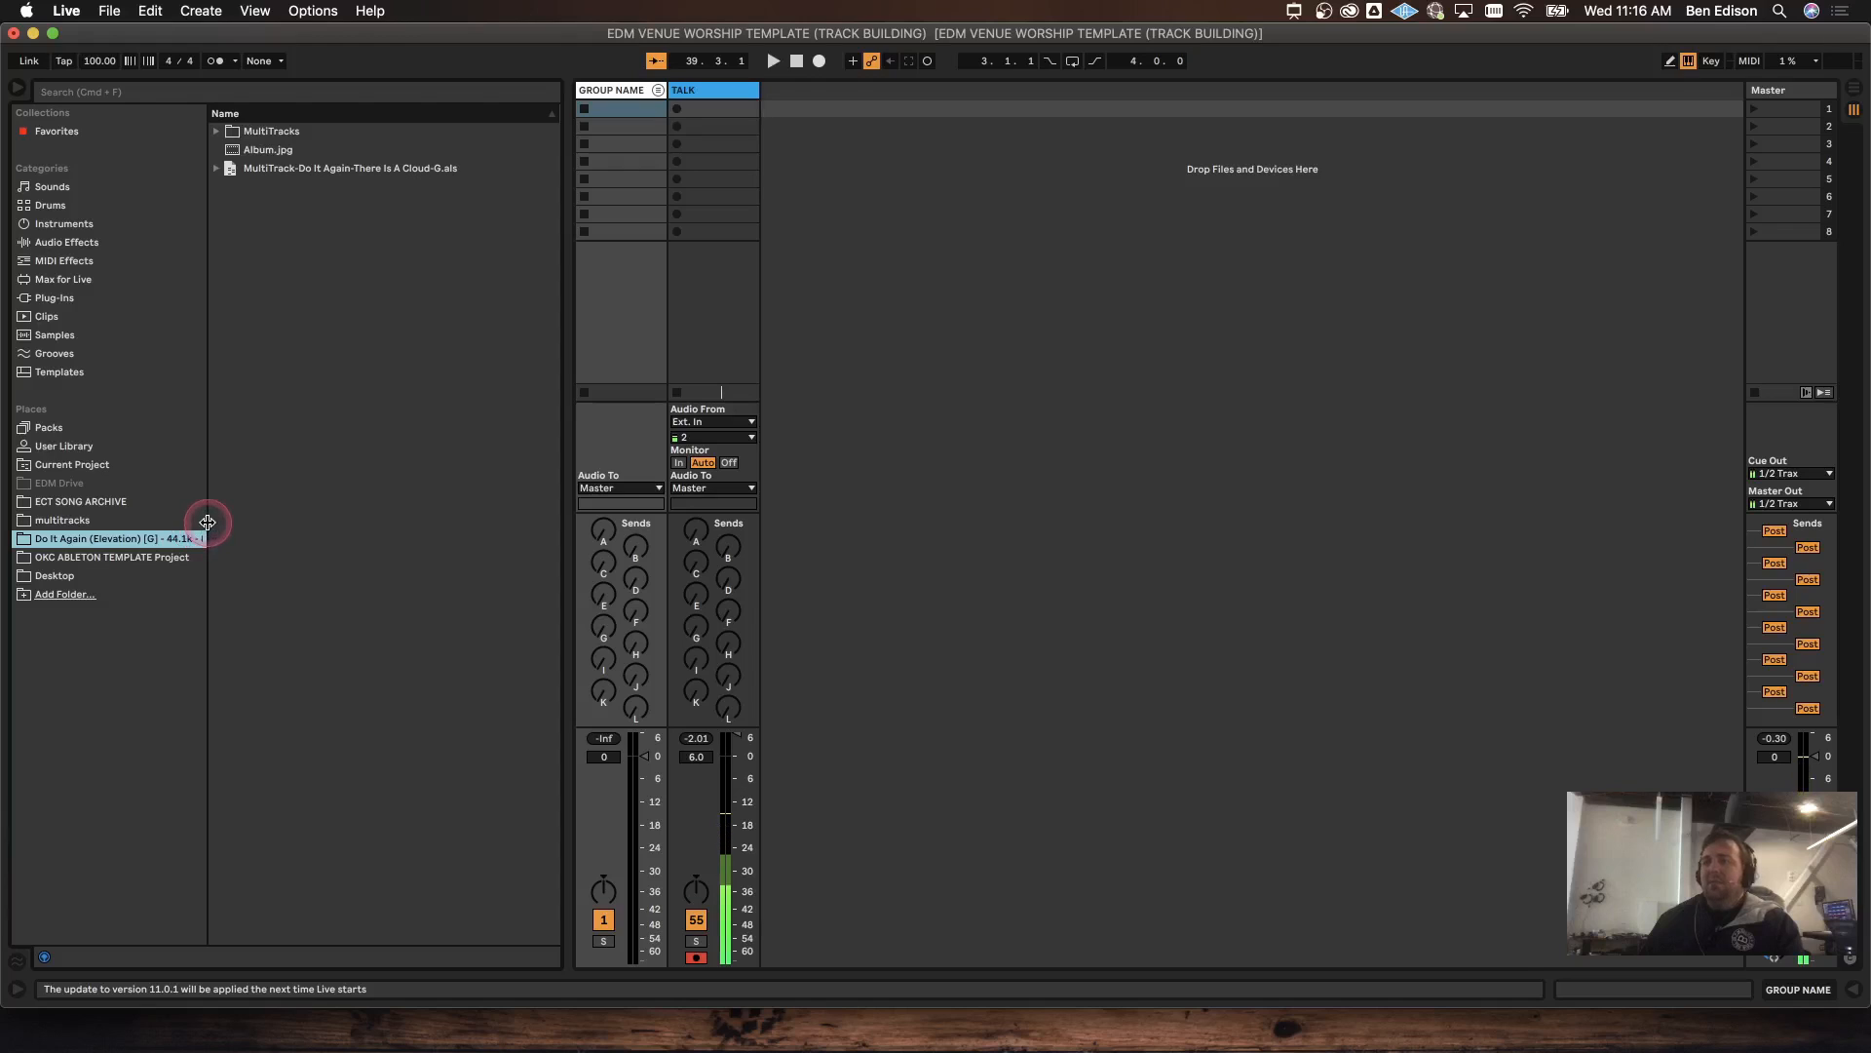
{"action": "left_click_drag", "start_coordinate": [212, 535], "coordinate": [95, 523]}
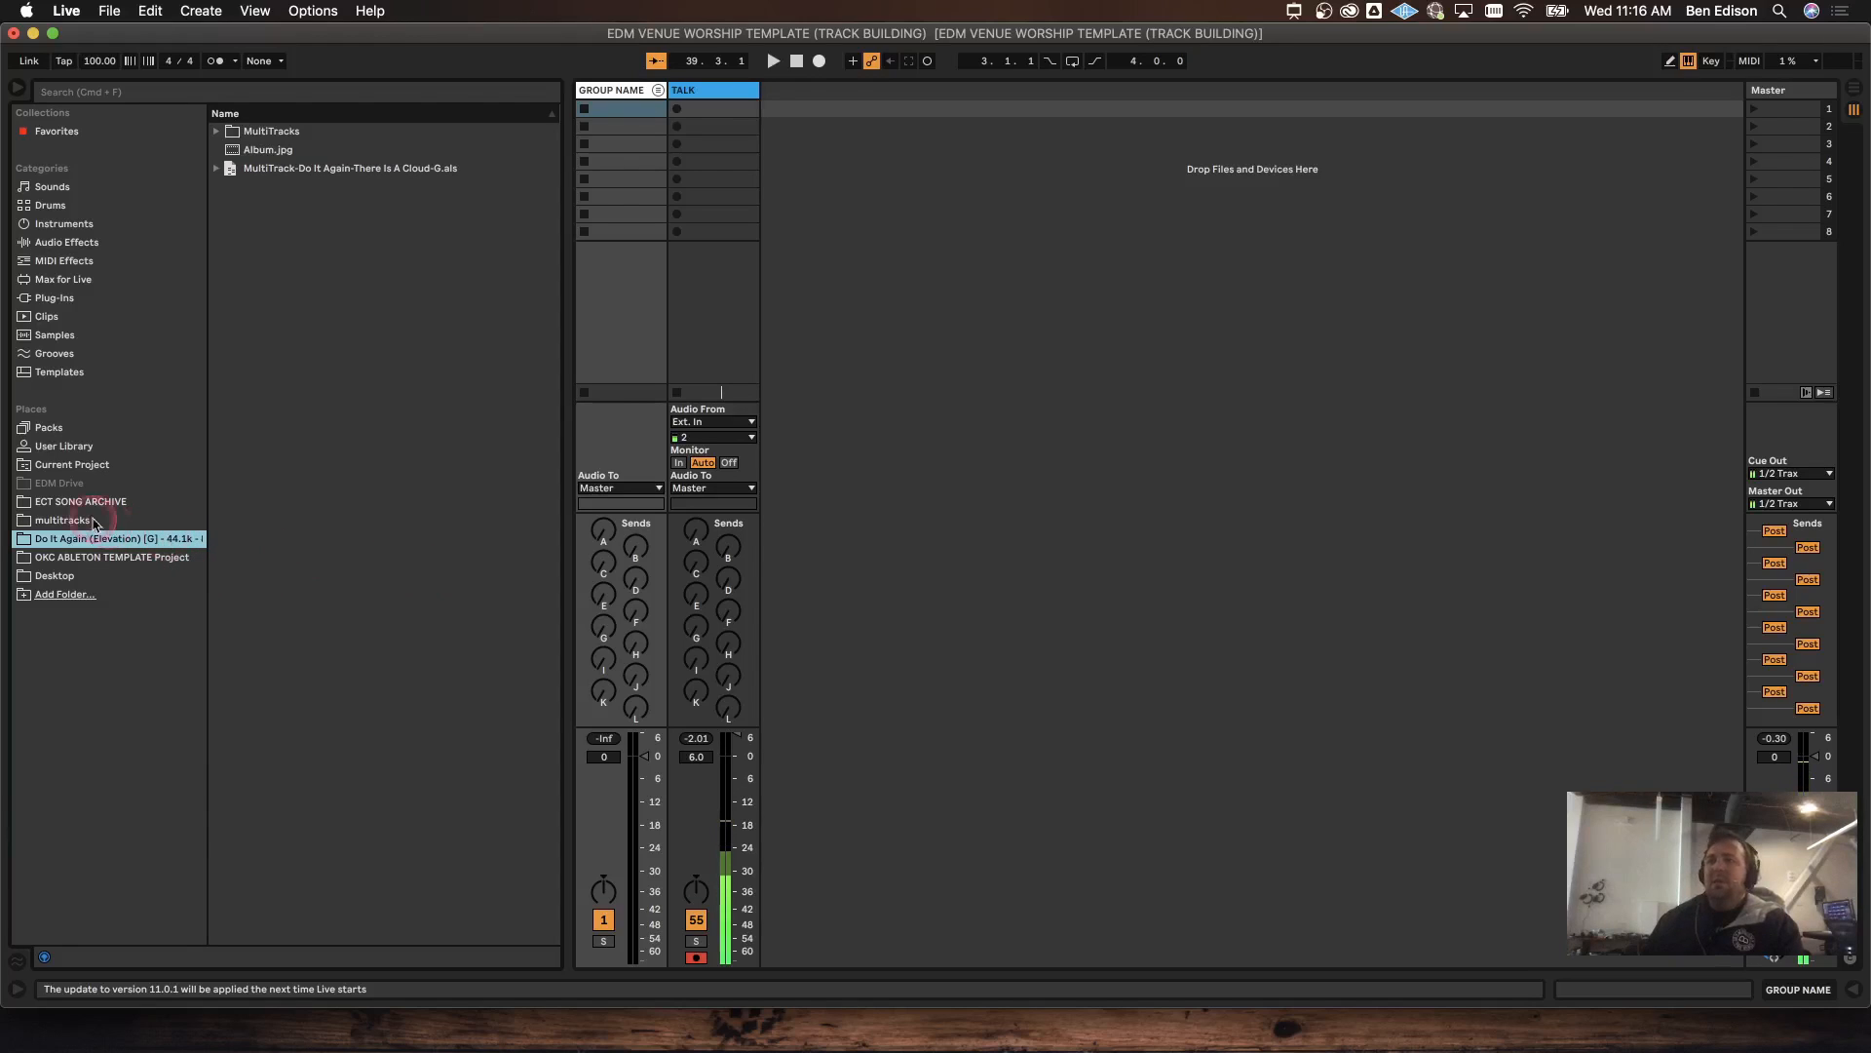
{"action": "left_click", "coordinate": [58, 519]}
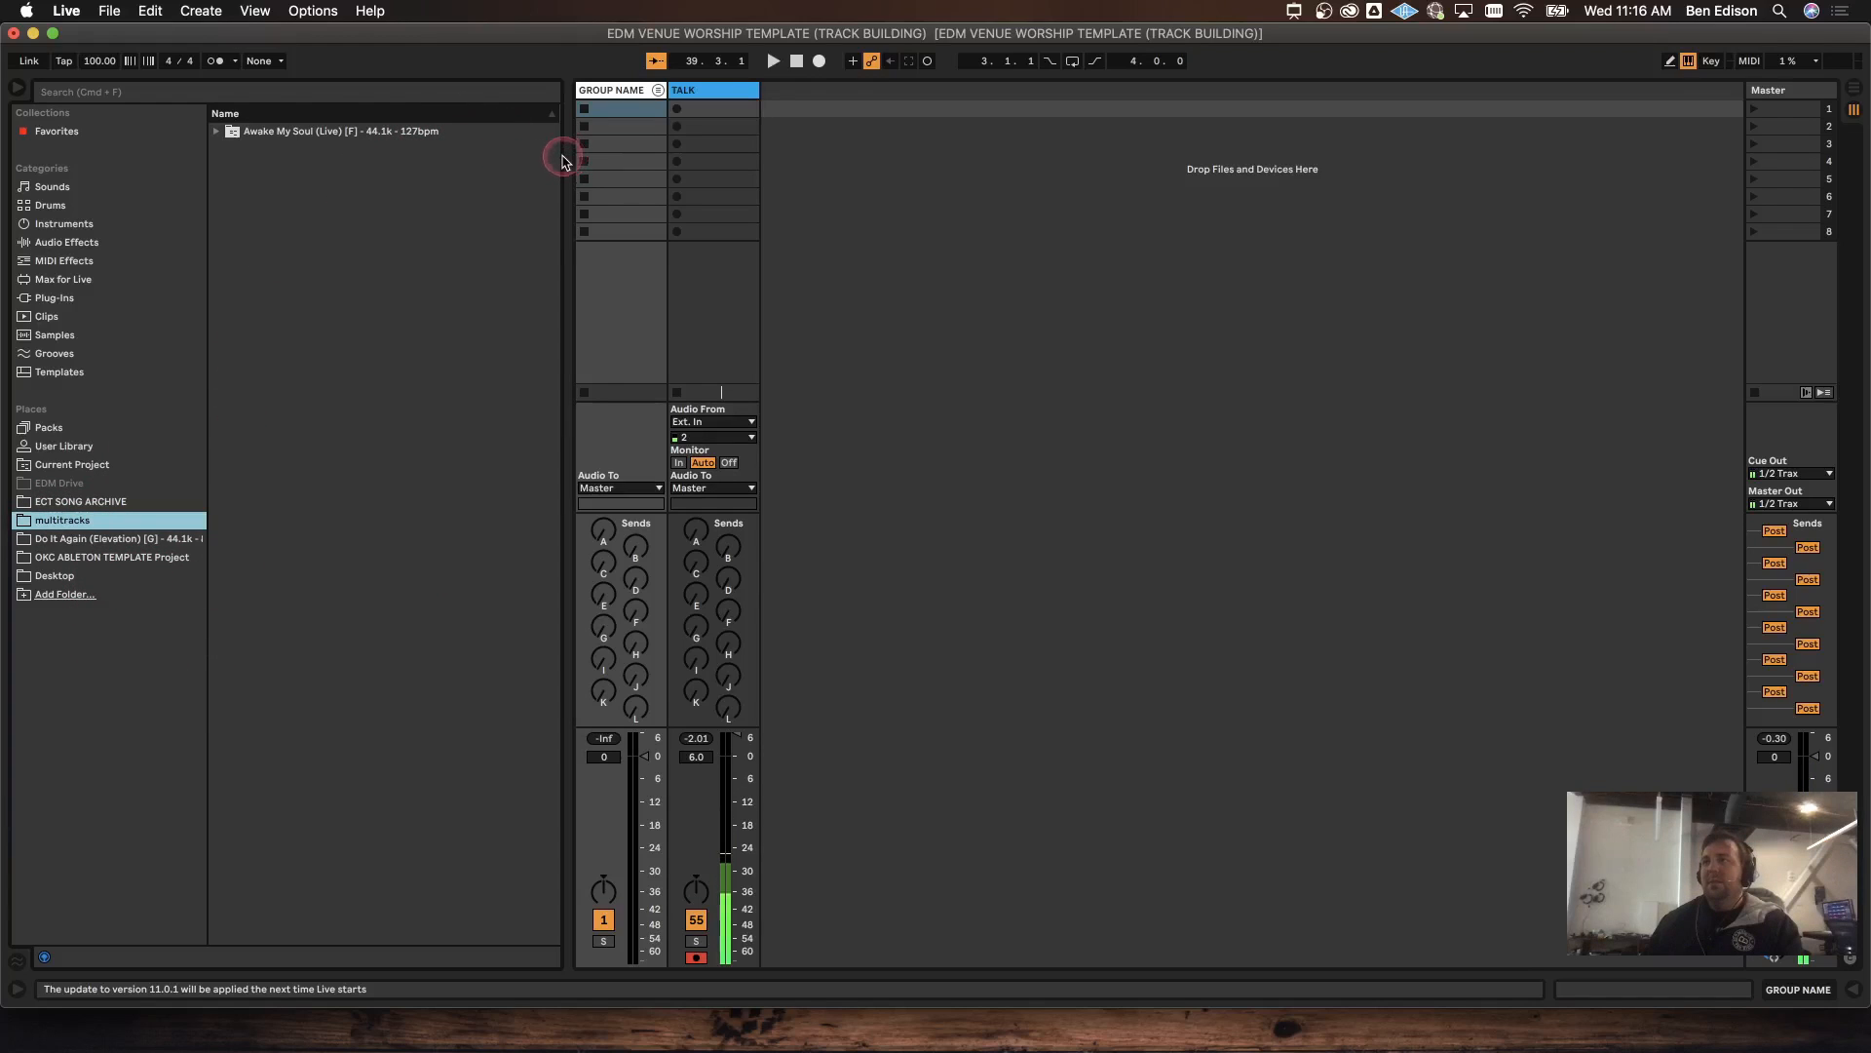
{"action": "mouse_move", "coordinate": [569, 159]}
{"action": "left_mouse_down"}
{"action": "mouse_move", "coordinate": [651, 159]}
{"action": "mouse_move", "coordinate": [539, 156]}
{"action": "left_mouse_up"}
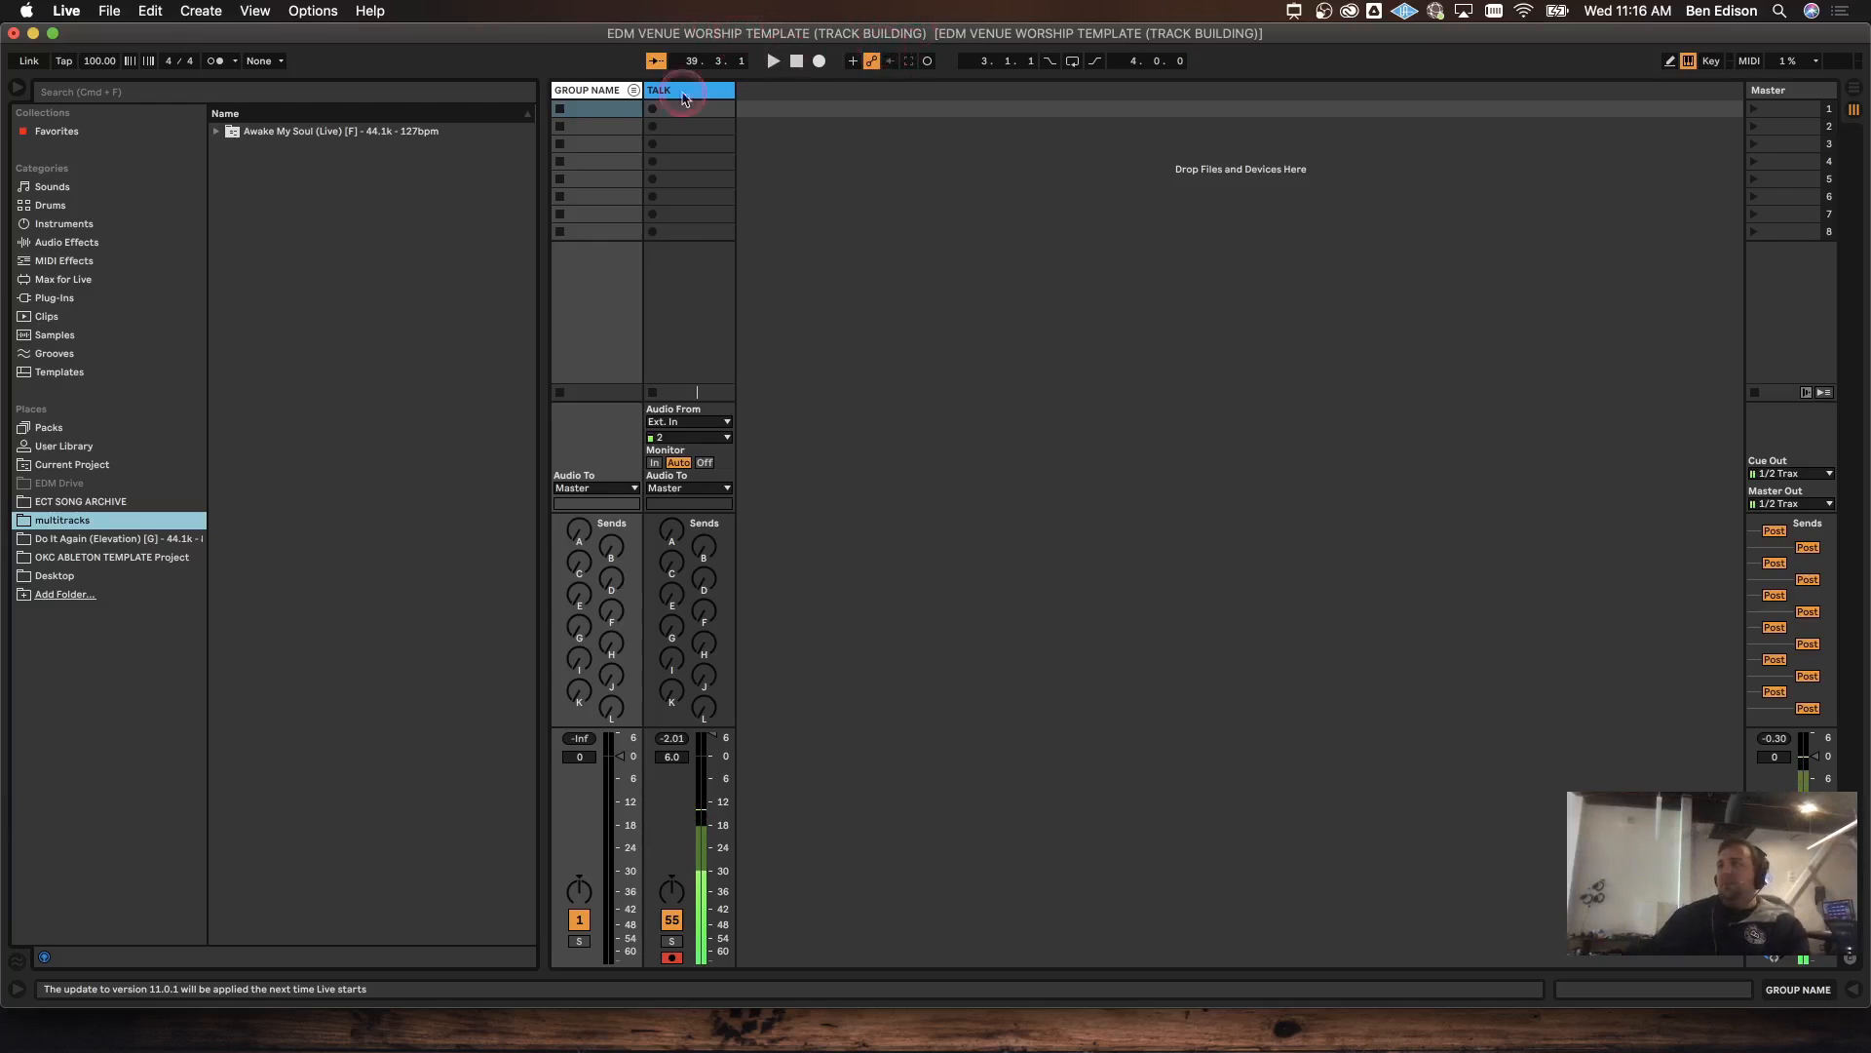
{"action": "left_click", "coordinate": [110, 11]}
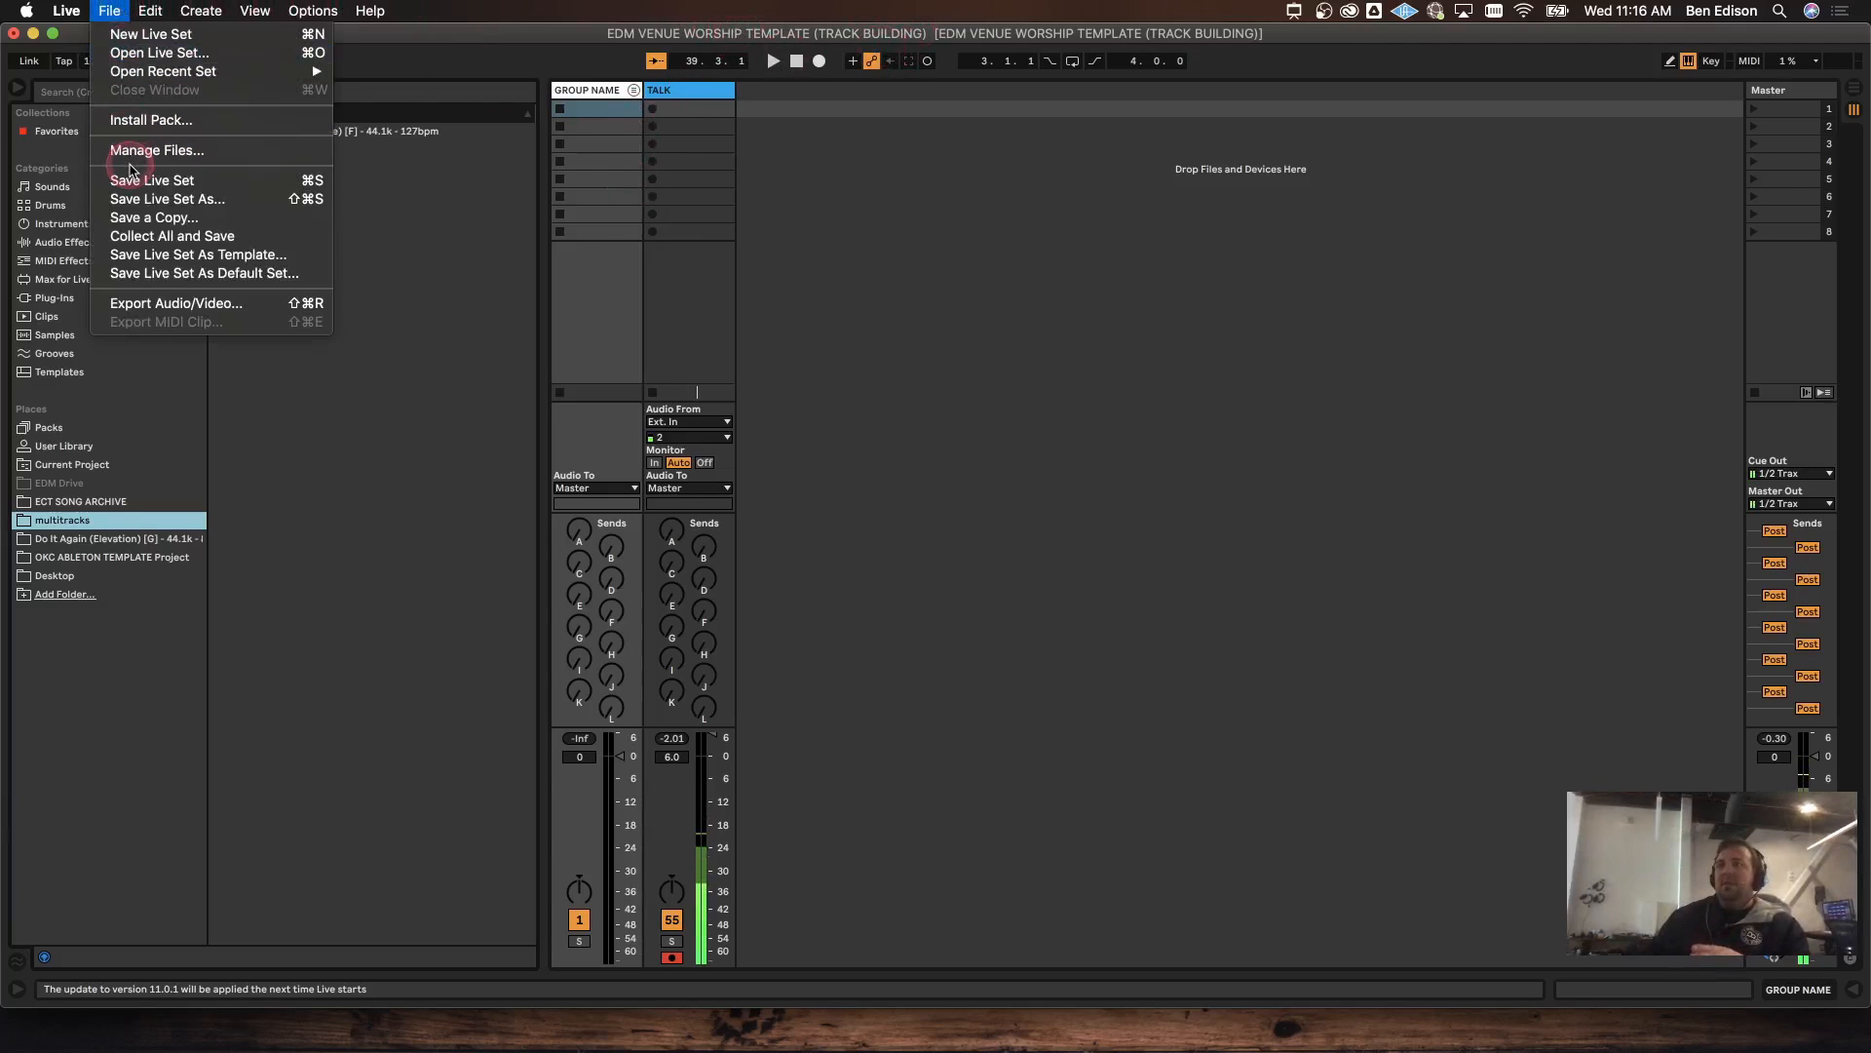
Step: Save the set to the Desktop as Awake My Soul F 127_Demo
{"action": "left_click", "coordinate": [341, 255]}
{"action": "left_click", "coordinate": [659, 376]}
{"action": "key", "text": "super+shift+s"}
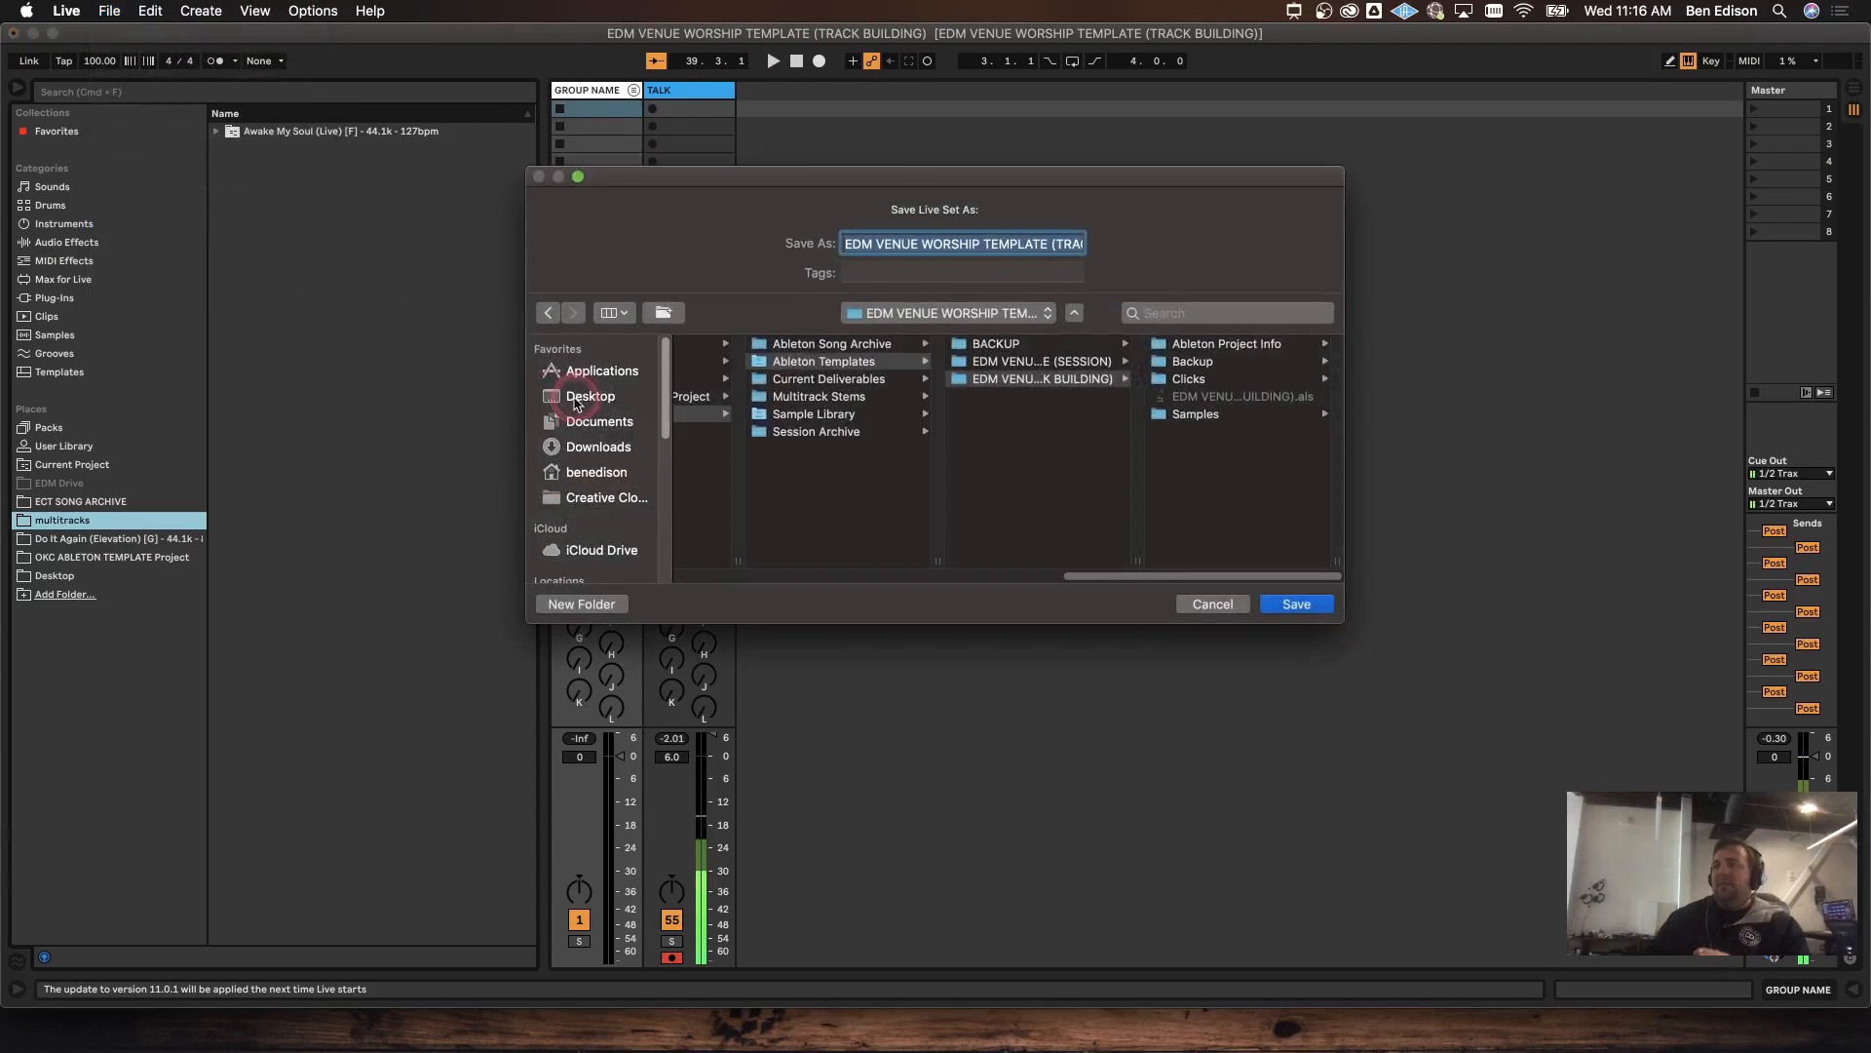
{"action": "left_click", "coordinate": [588, 400]}
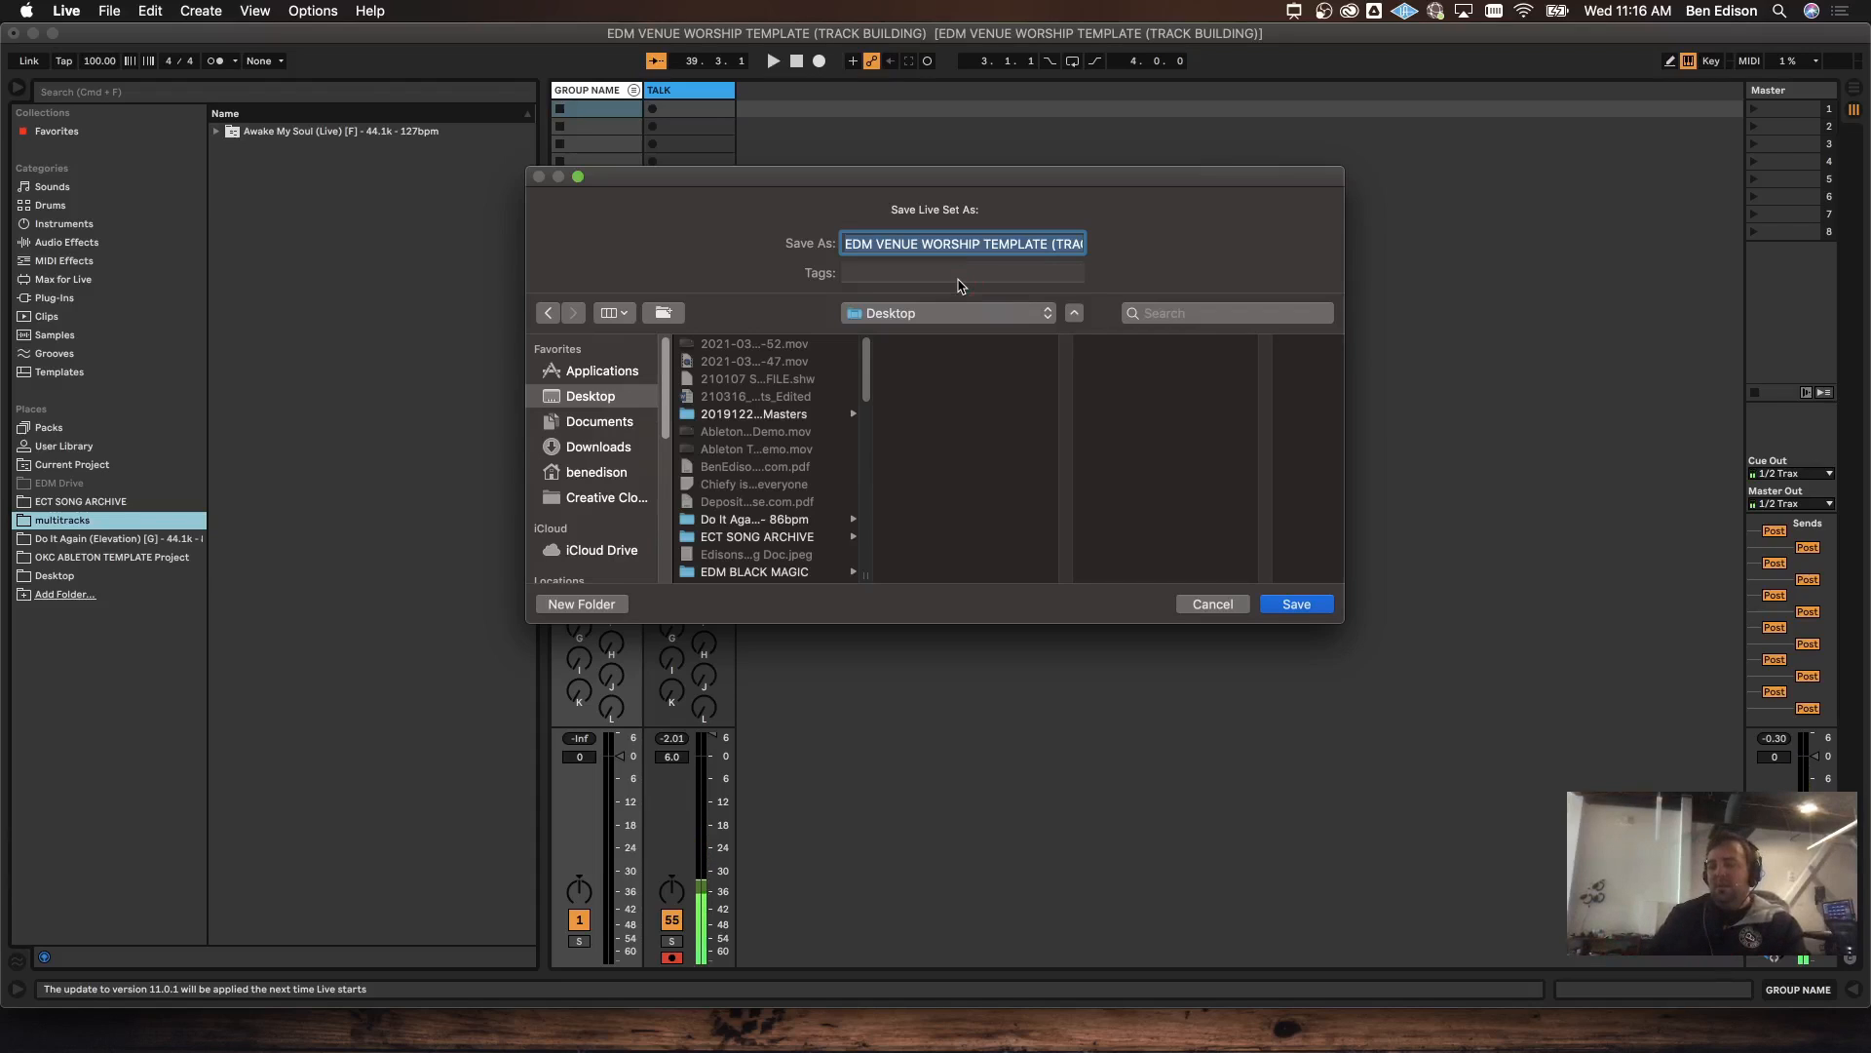
{"action": "type", "text": "Awake M"}
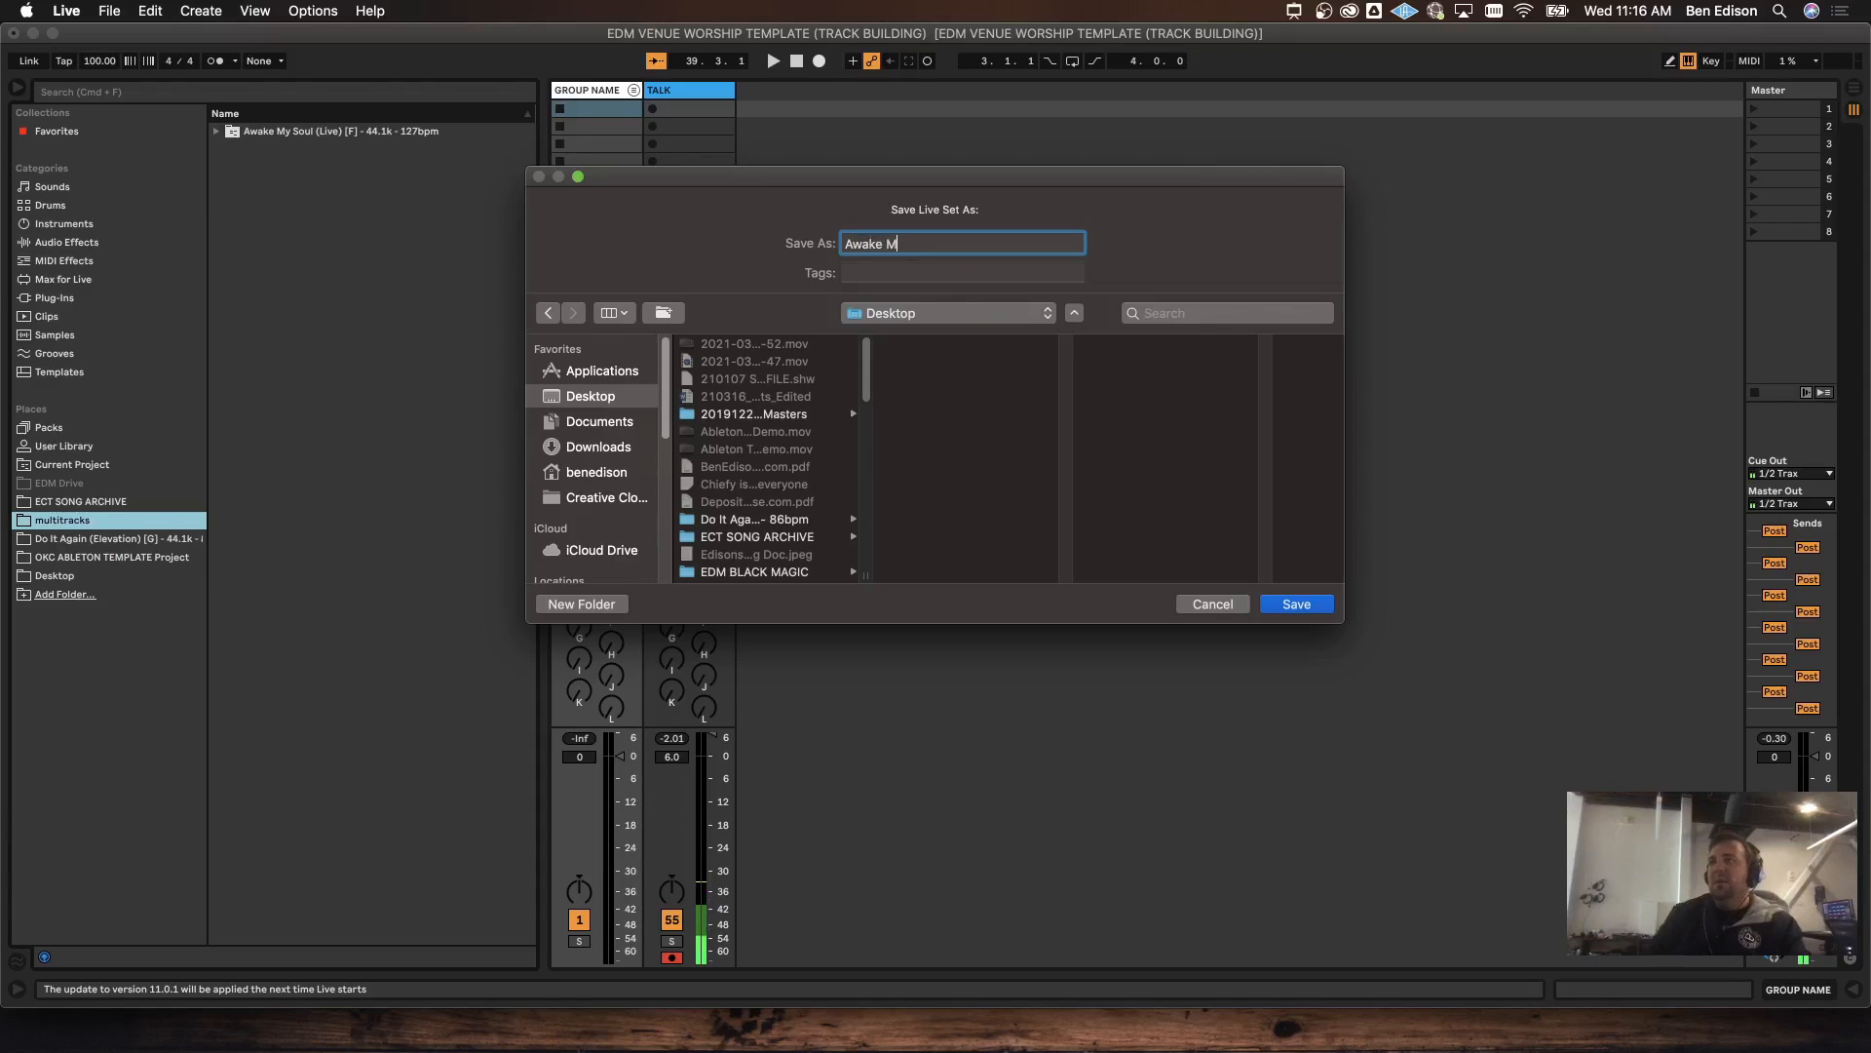
{"action": "type", "text": "y Sould"}
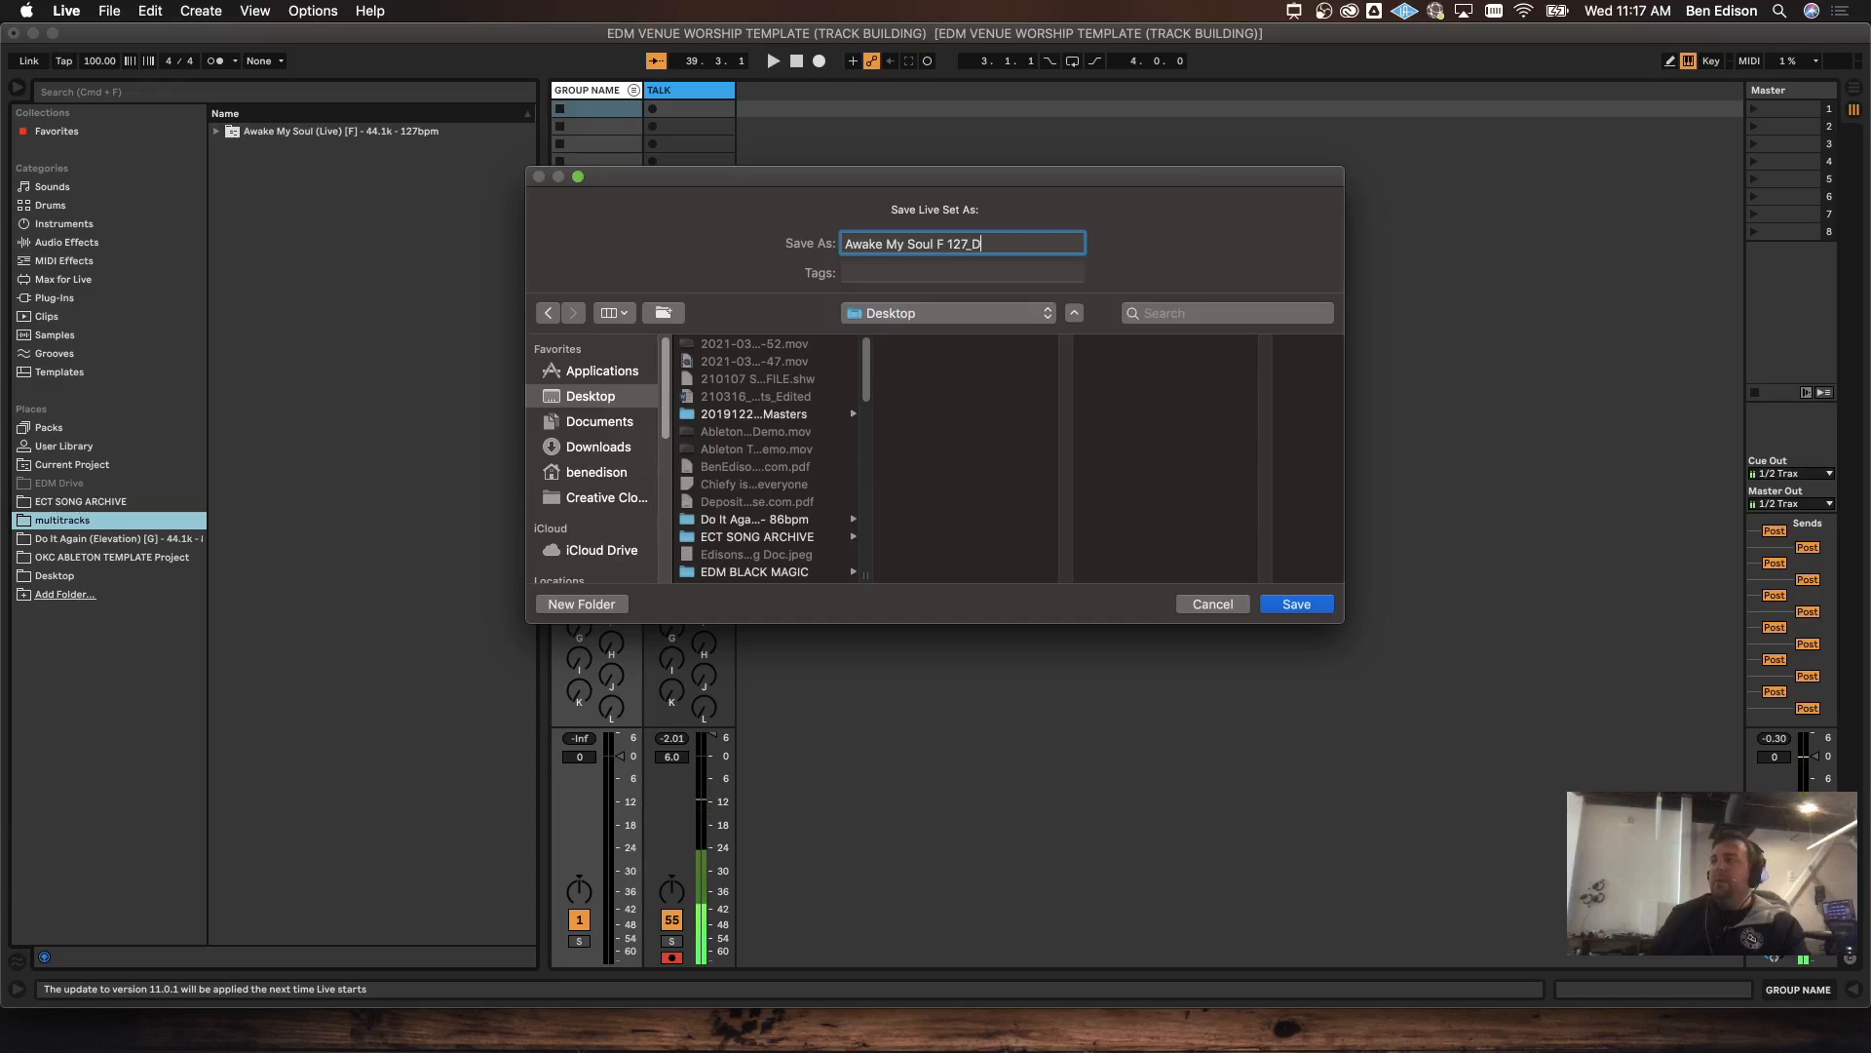
{"action": "key", "text": "Return"}
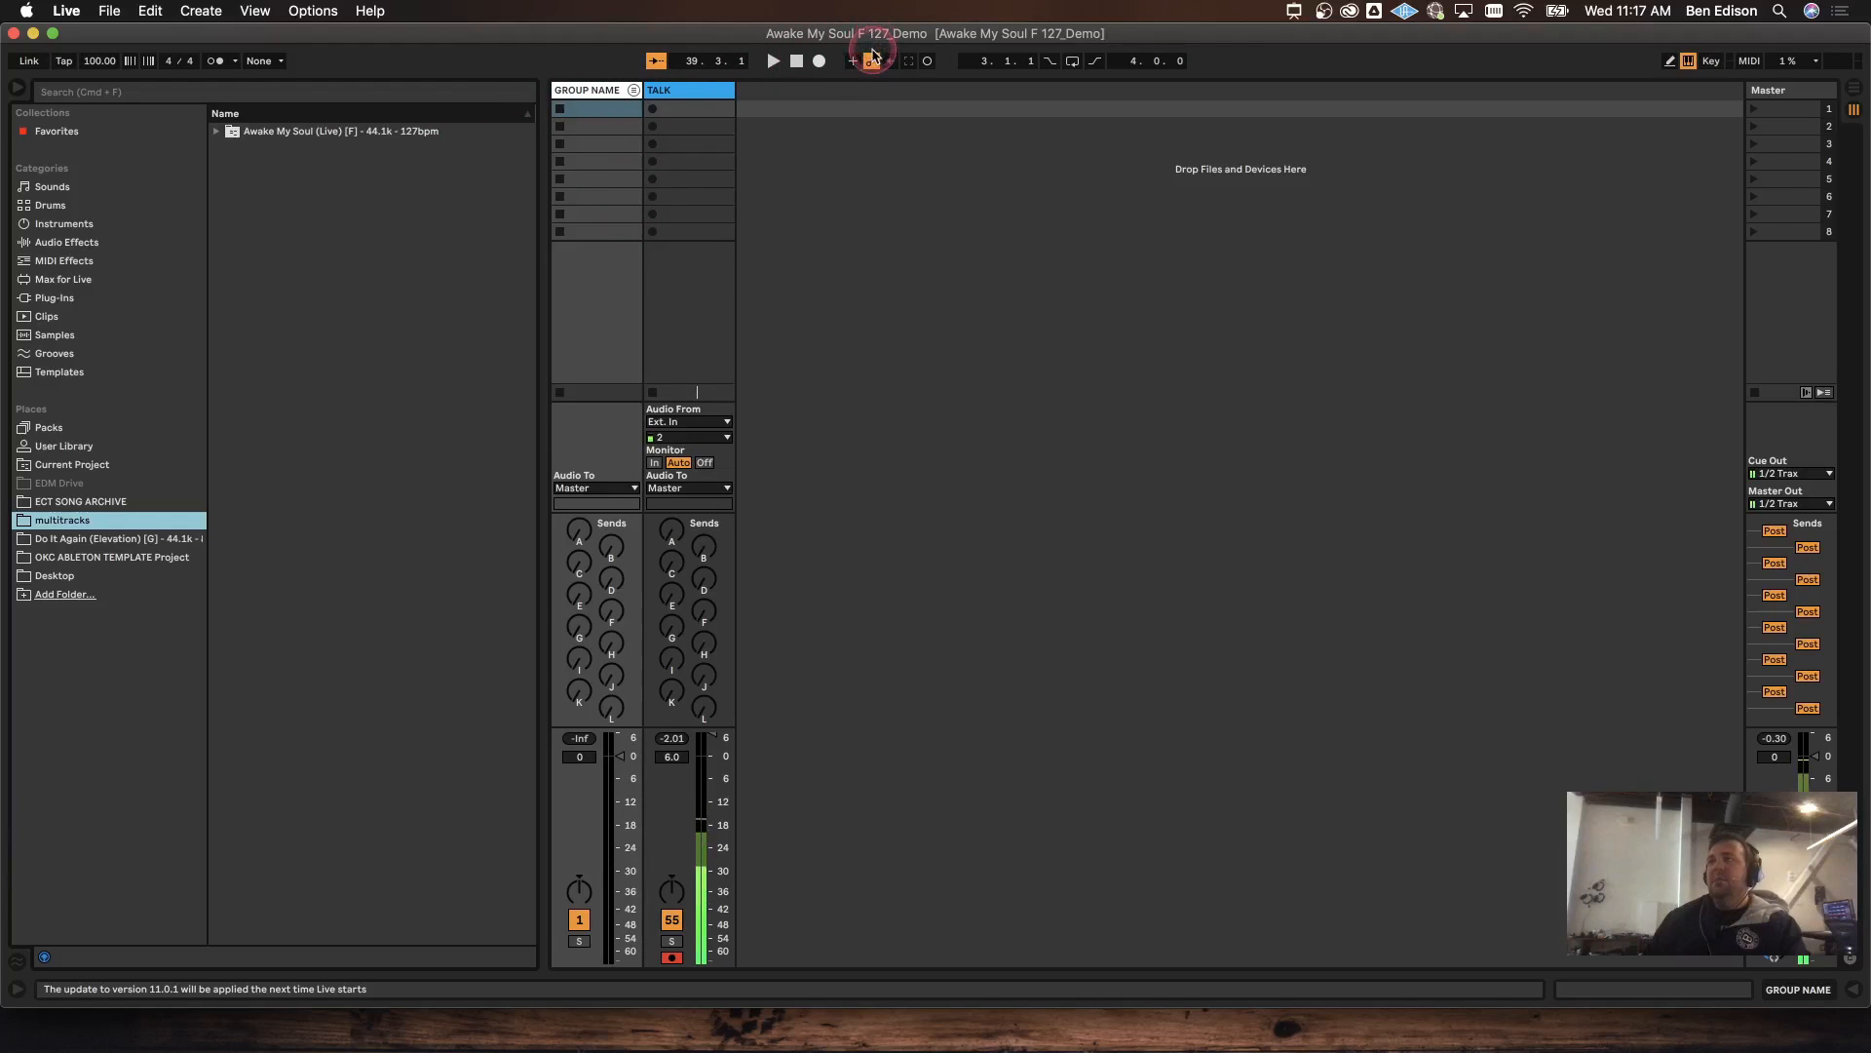
Step: Set the tempo to 127 BPM, save the set, and open Preferences
{"action": "left_click", "coordinate": [90, 62]}
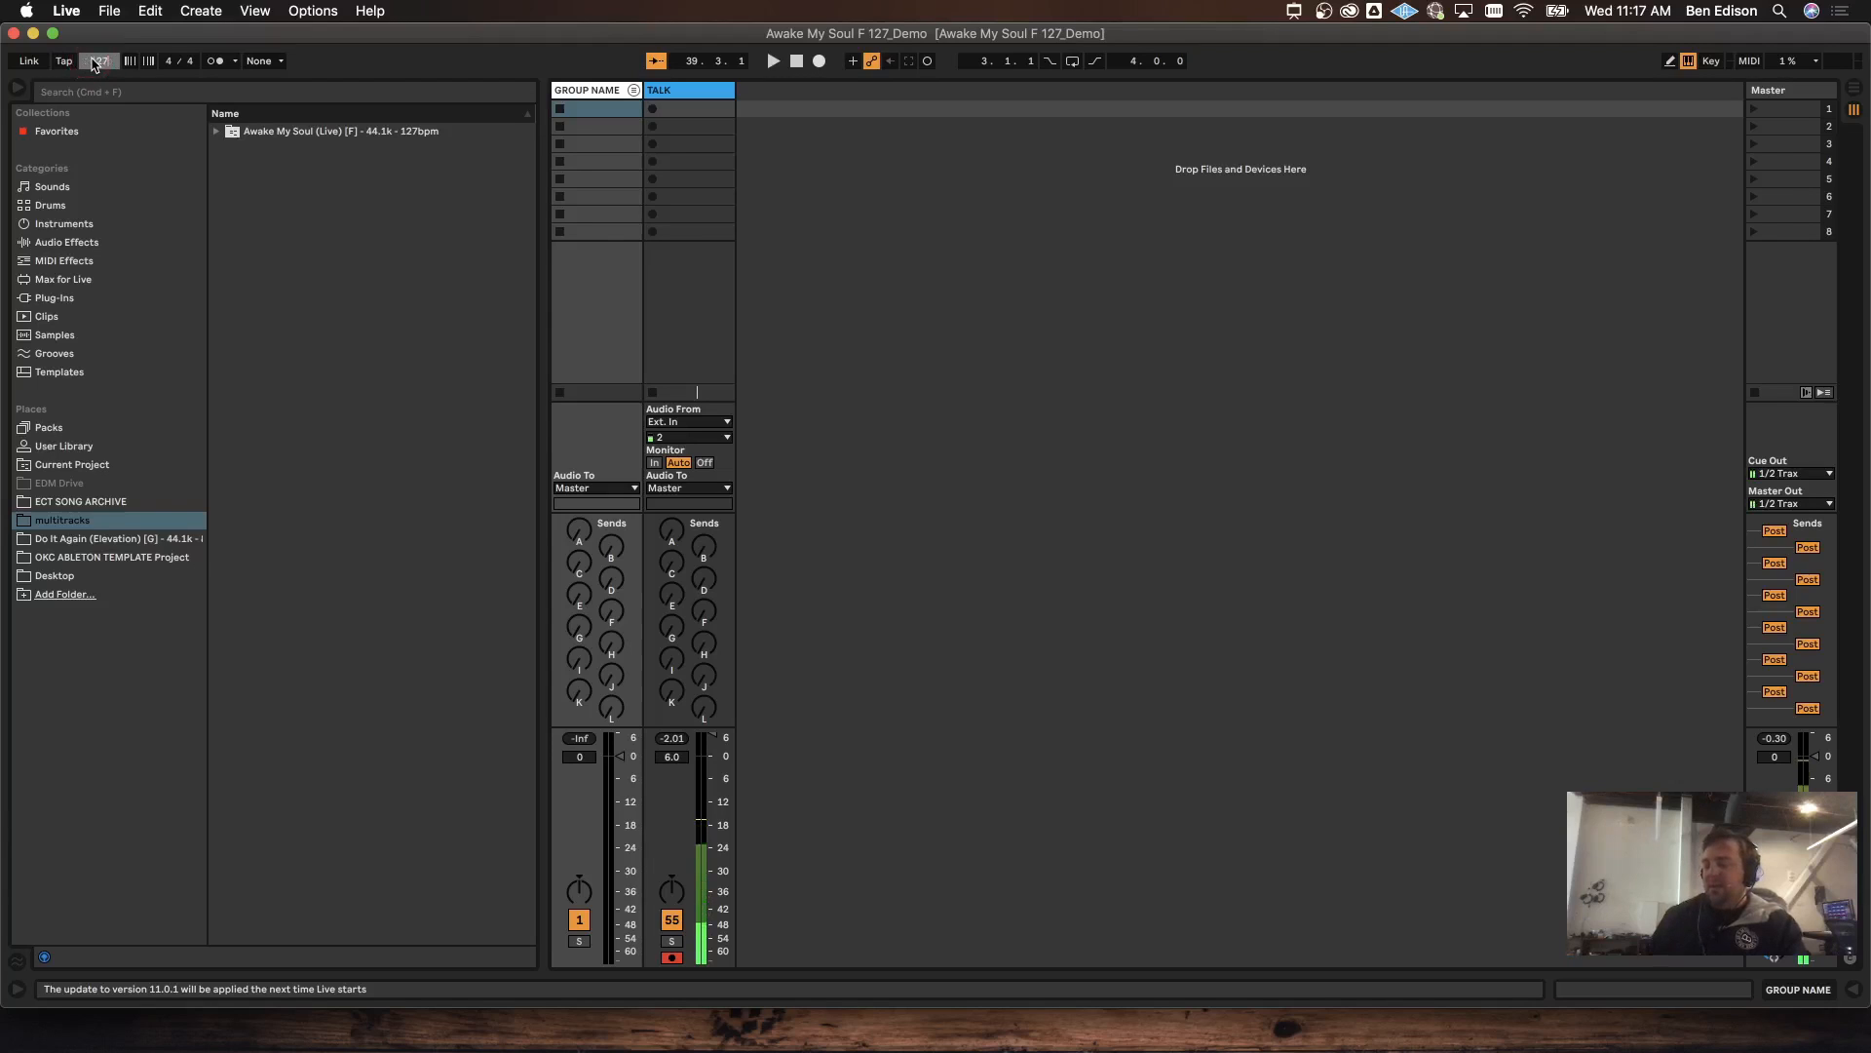
{"action": "key", "text": "super+s"}
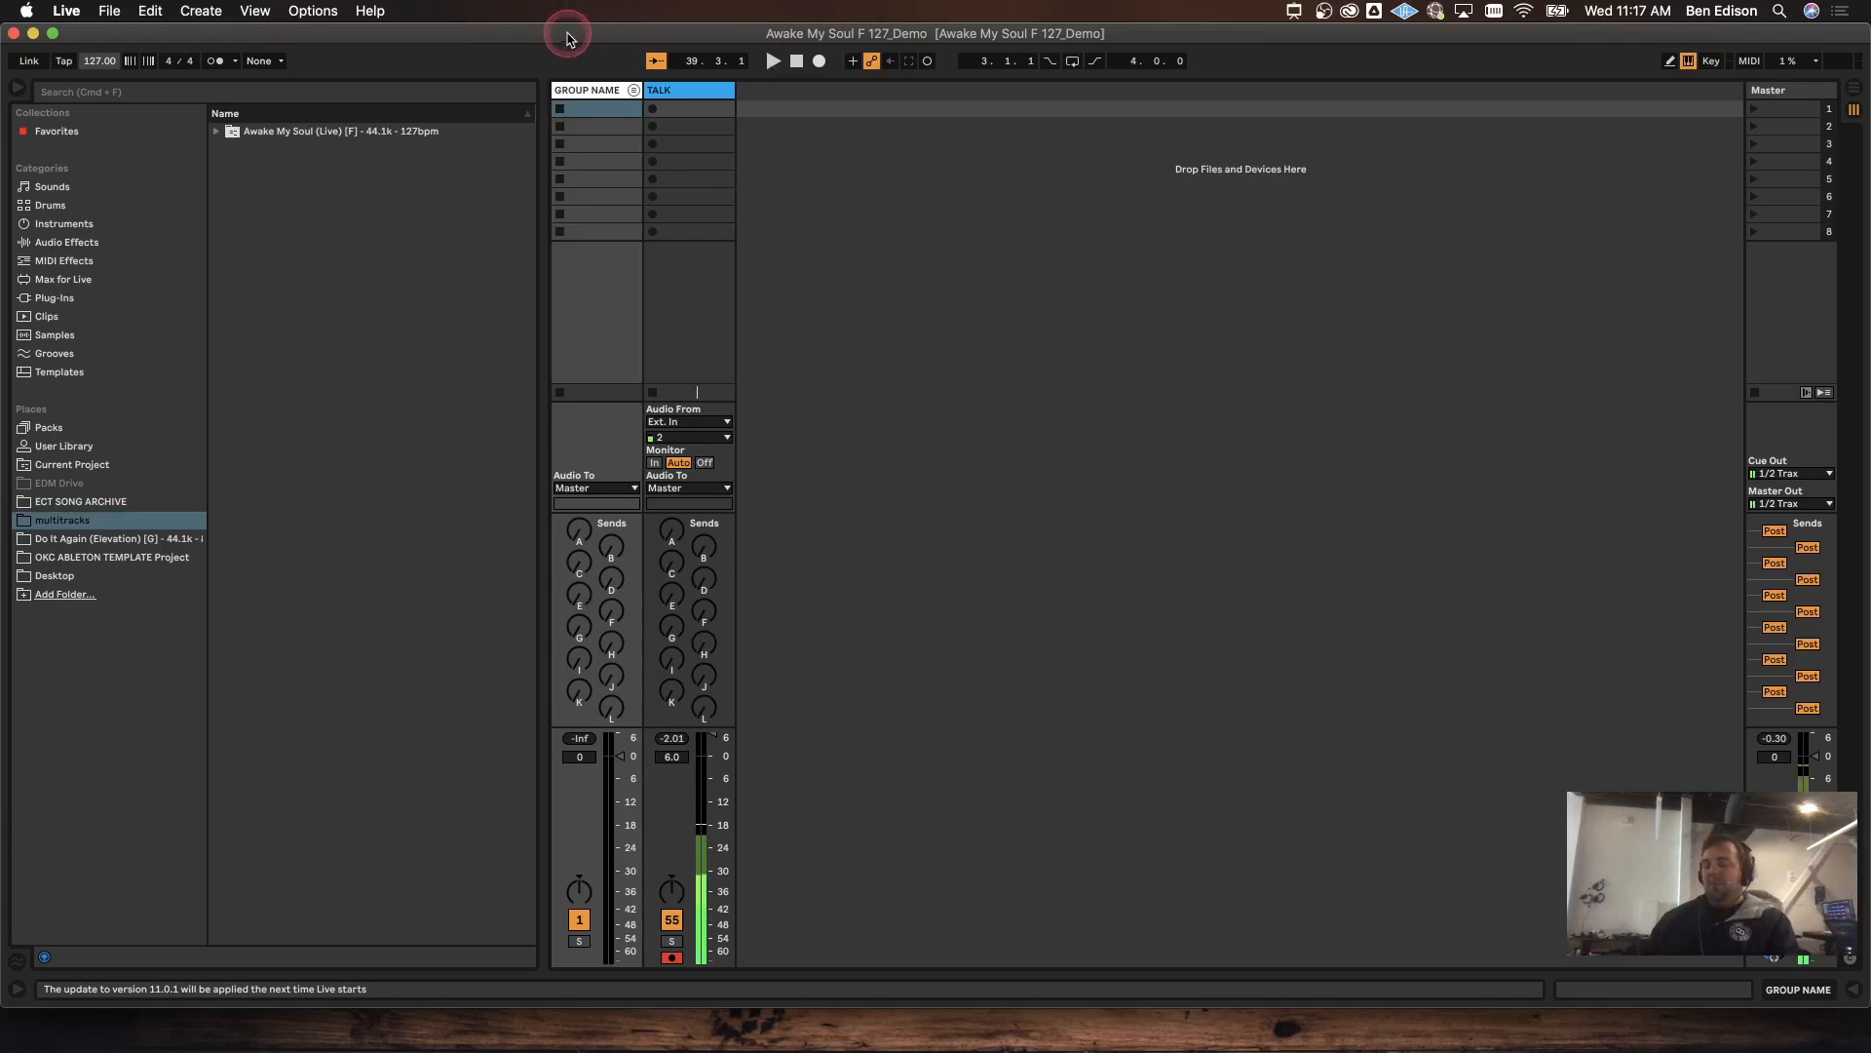
{"action": "key", "text": "super+comma"}
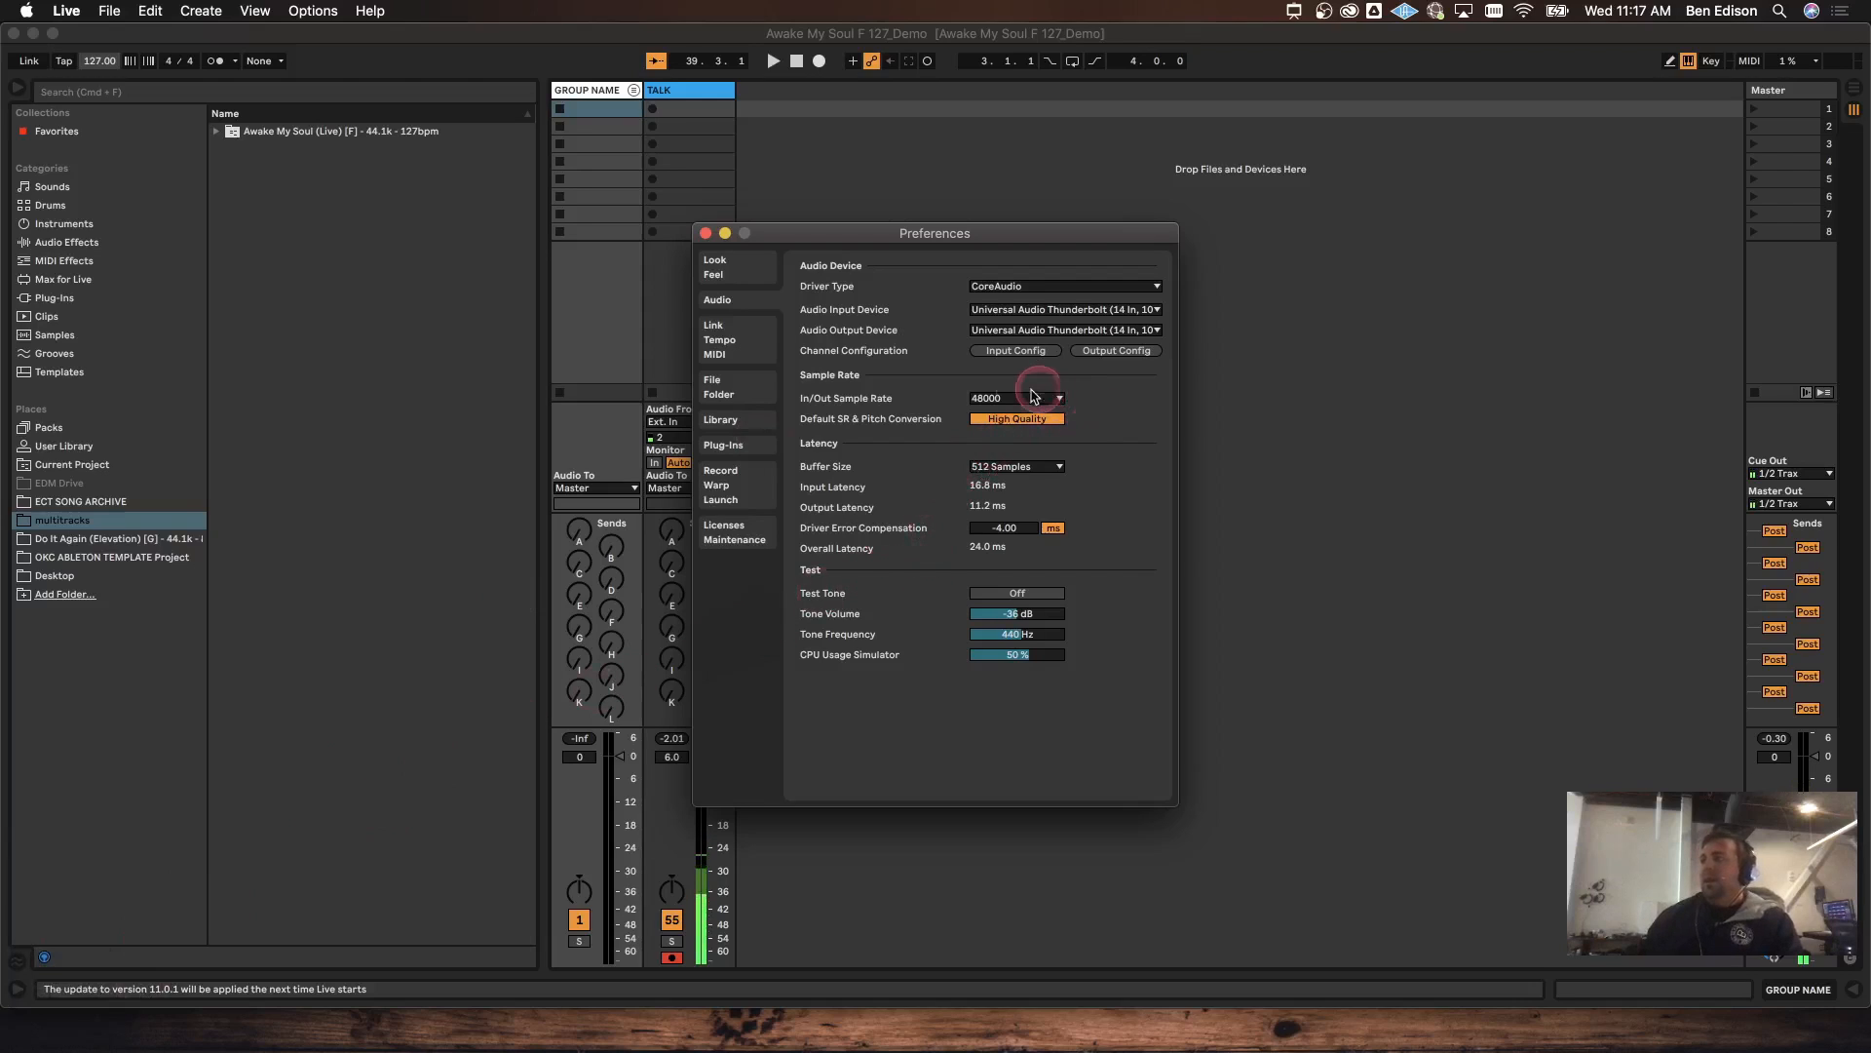
Step: Check the Record Warp Launch Auto-Warp settings, then close Preferences
{"action": "left_click", "coordinate": [724, 484]}
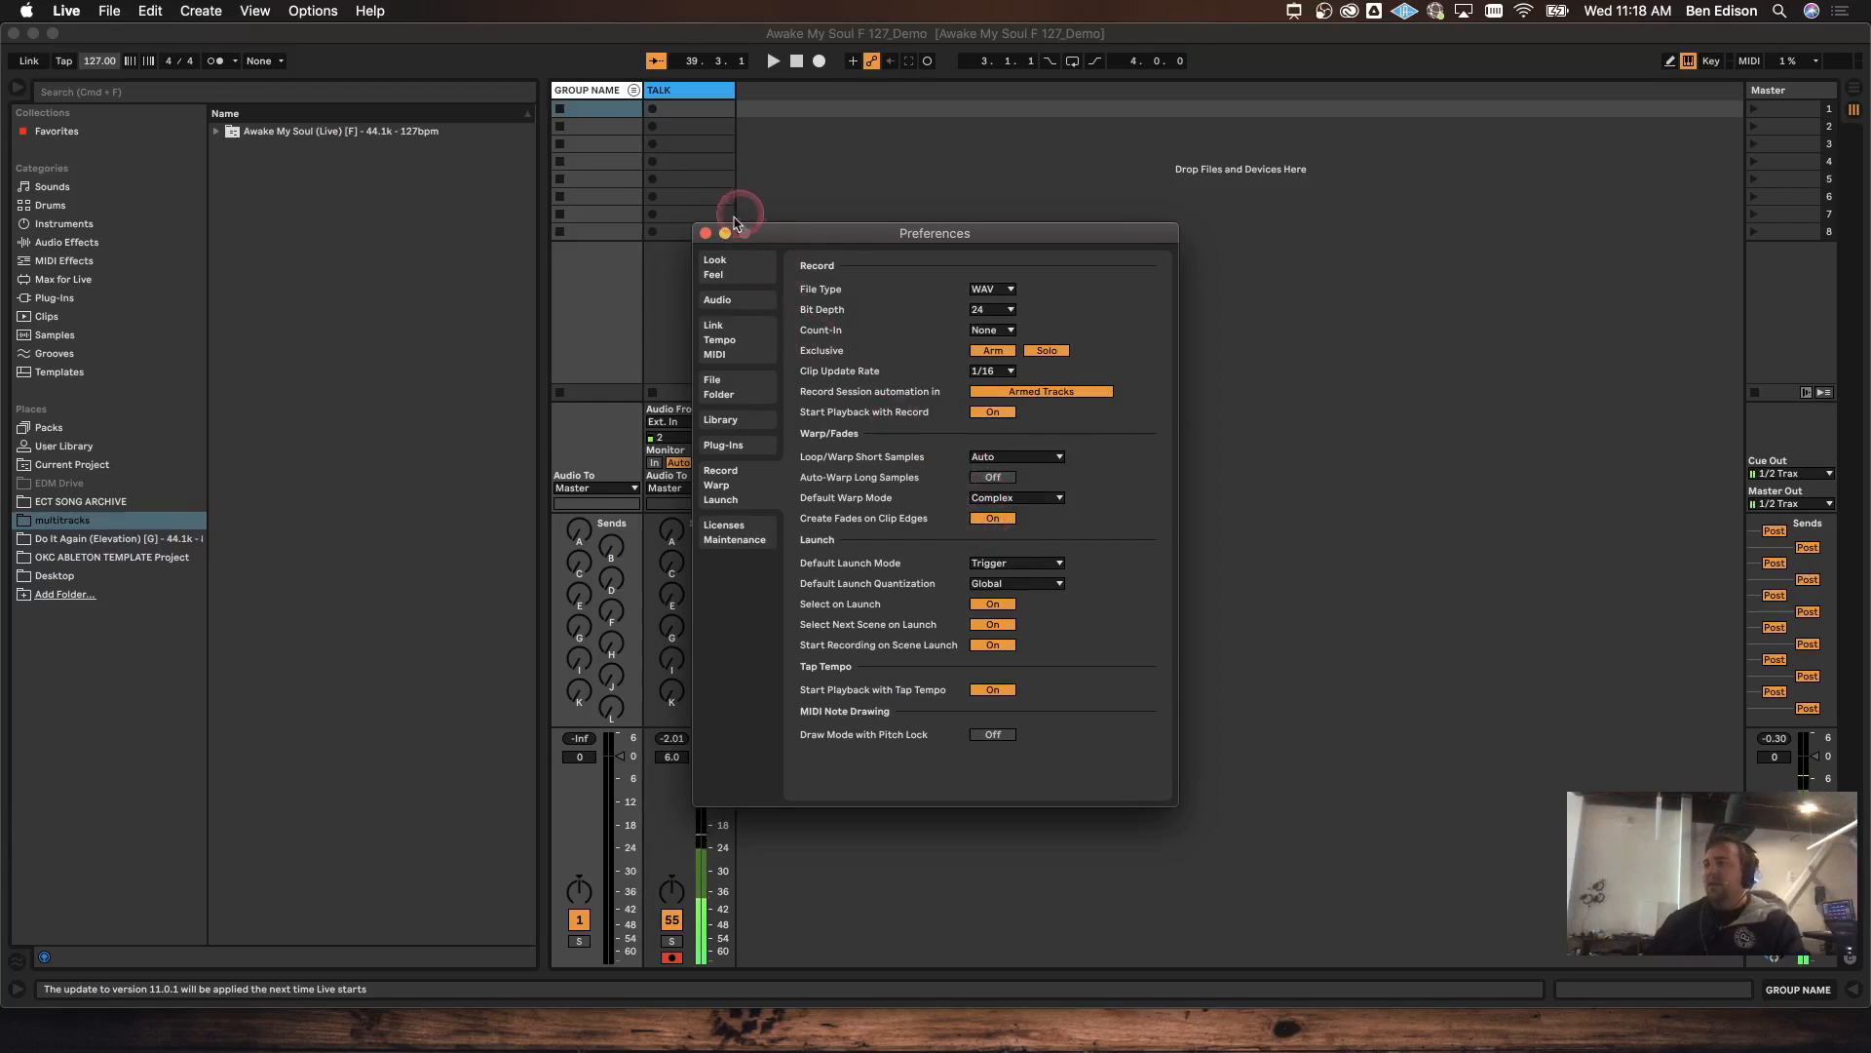
{"action": "left_click", "coordinate": [706, 234]}
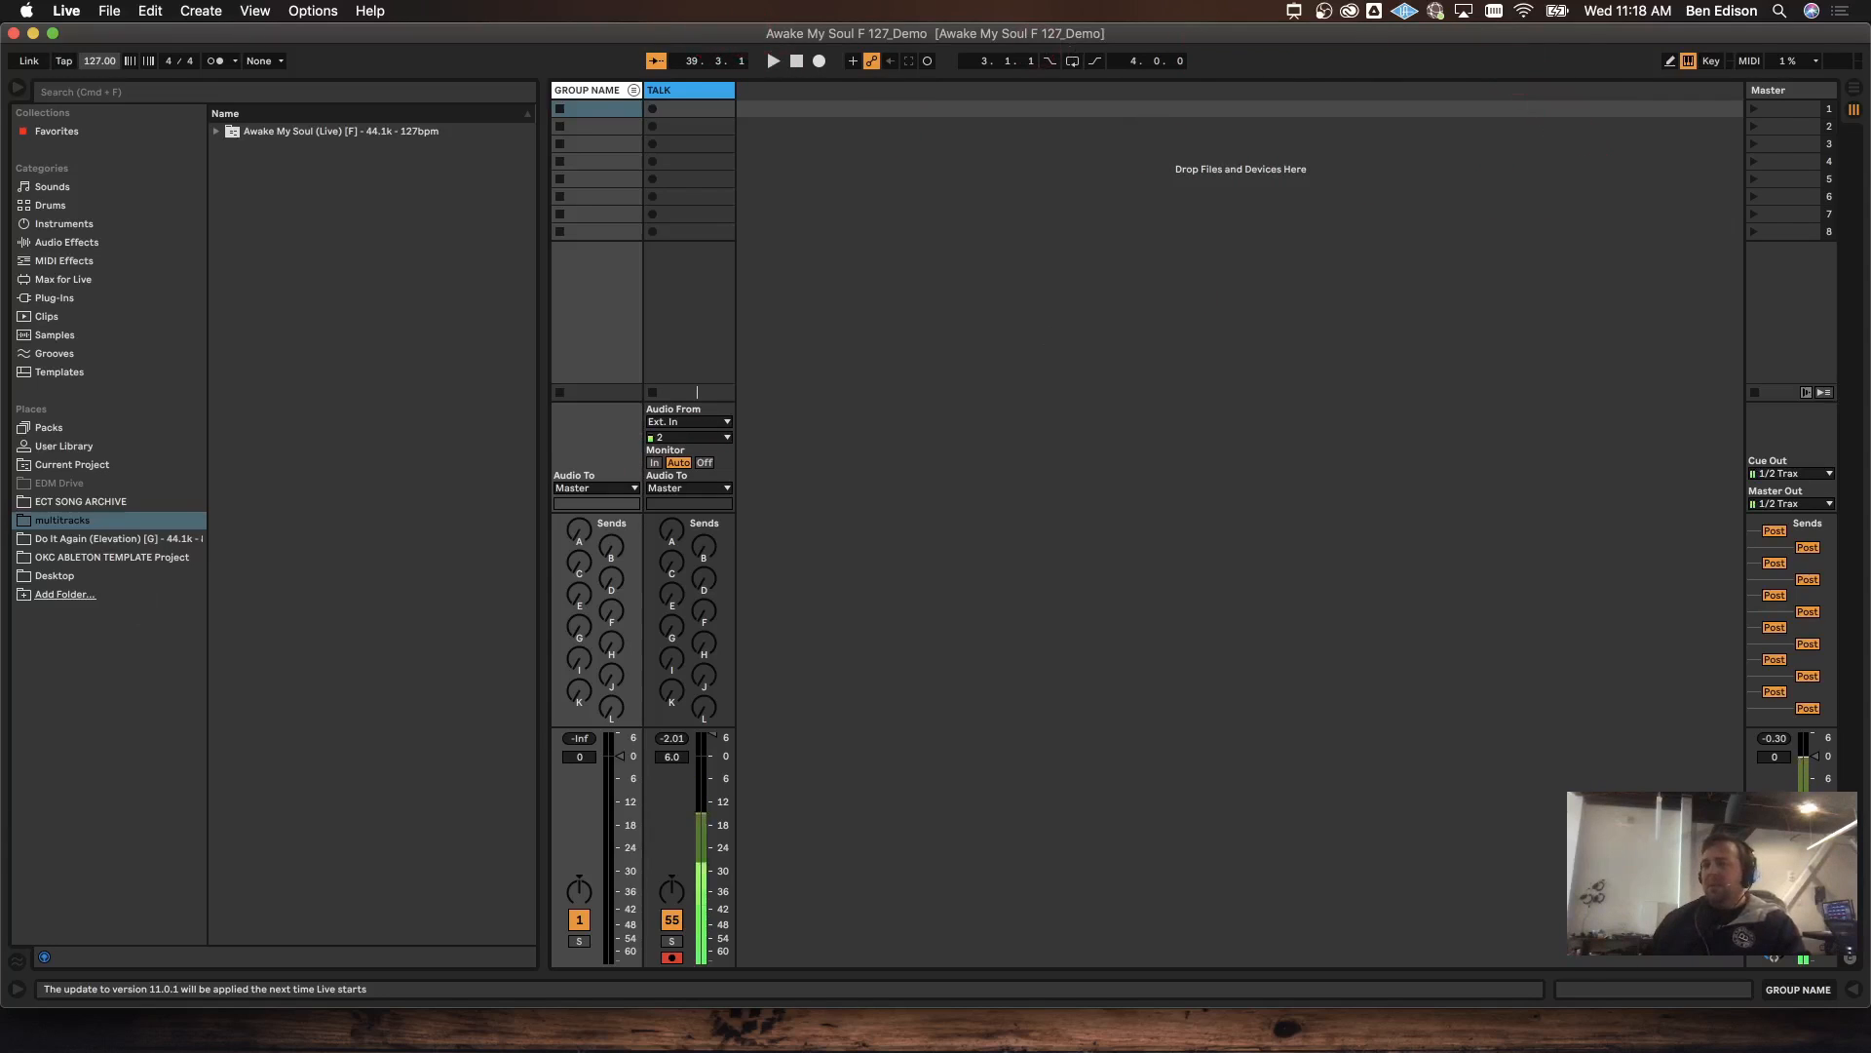
Step: Toggle the Info View off and on several times, leaving it shown
{"action": "left_click", "coordinate": [18, 988]}
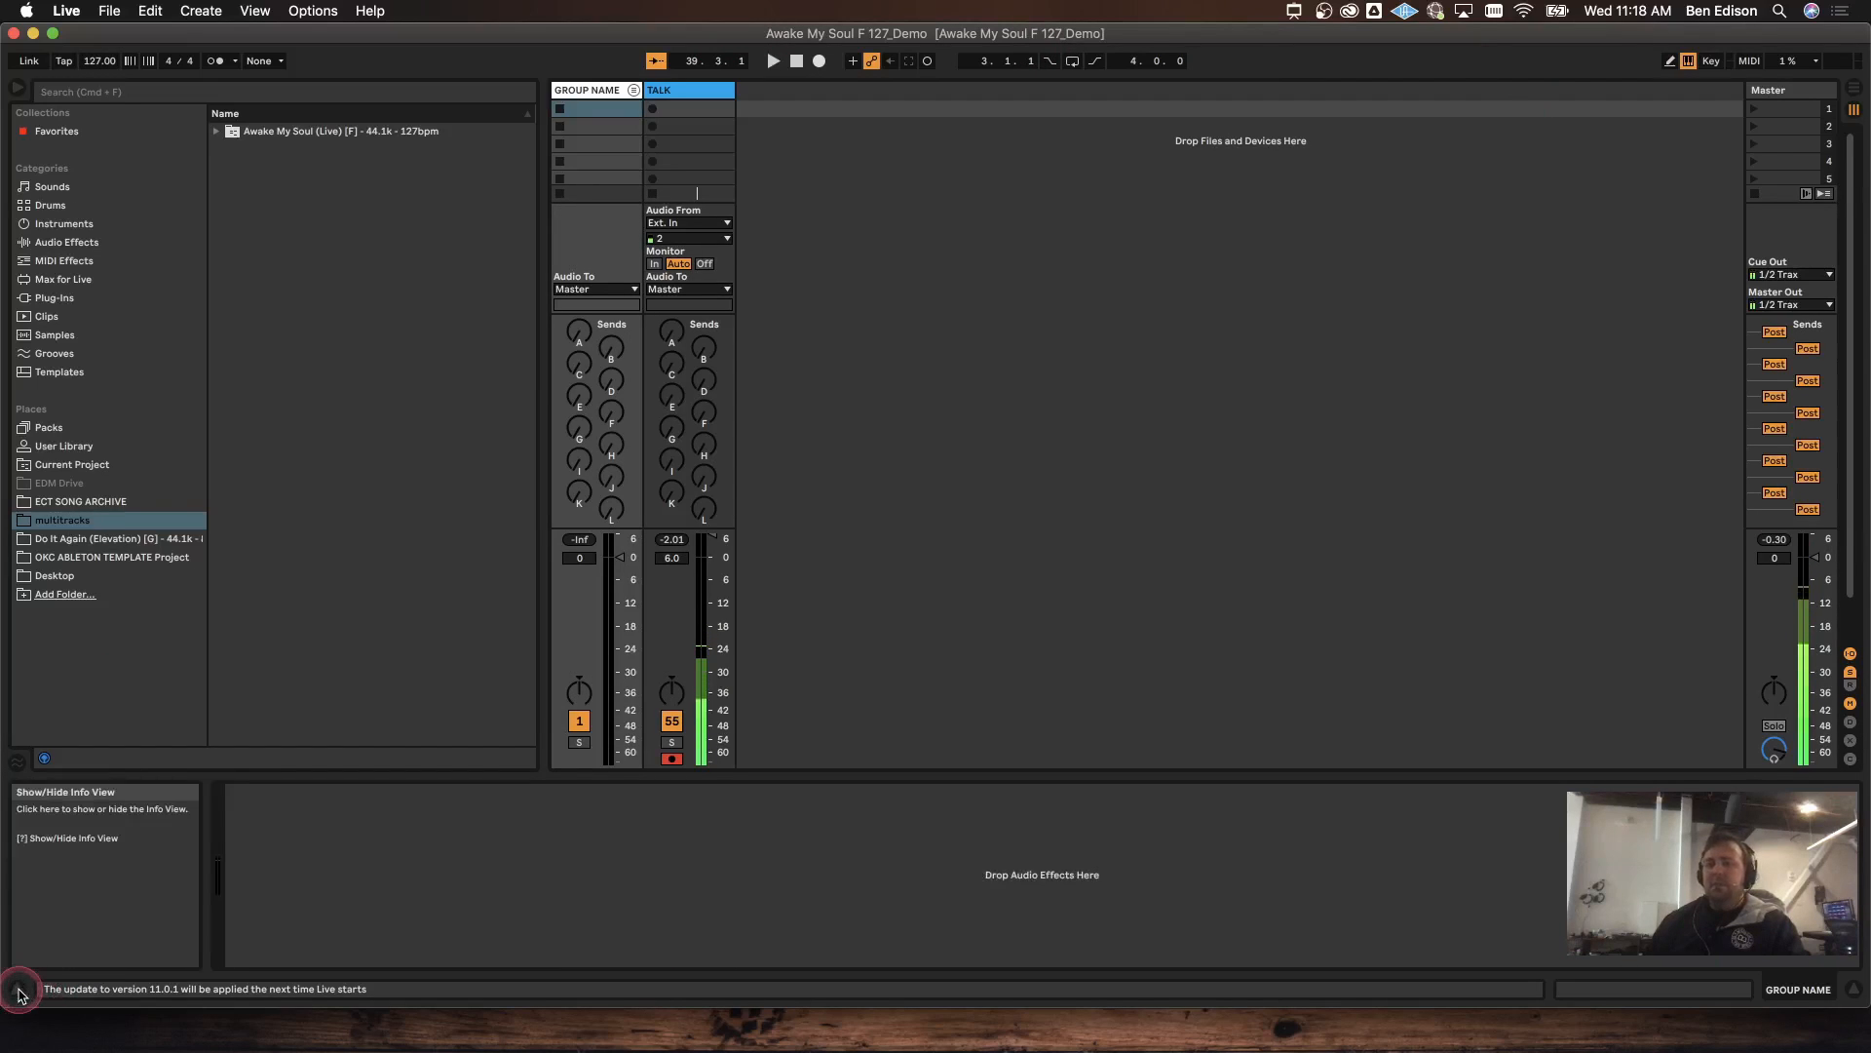
{"action": "left_click", "coordinate": [17, 988]}
{"action": "left_click", "coordinate": [18, 989]}
{"action": "left_click", "coordinate": [17, 989]}
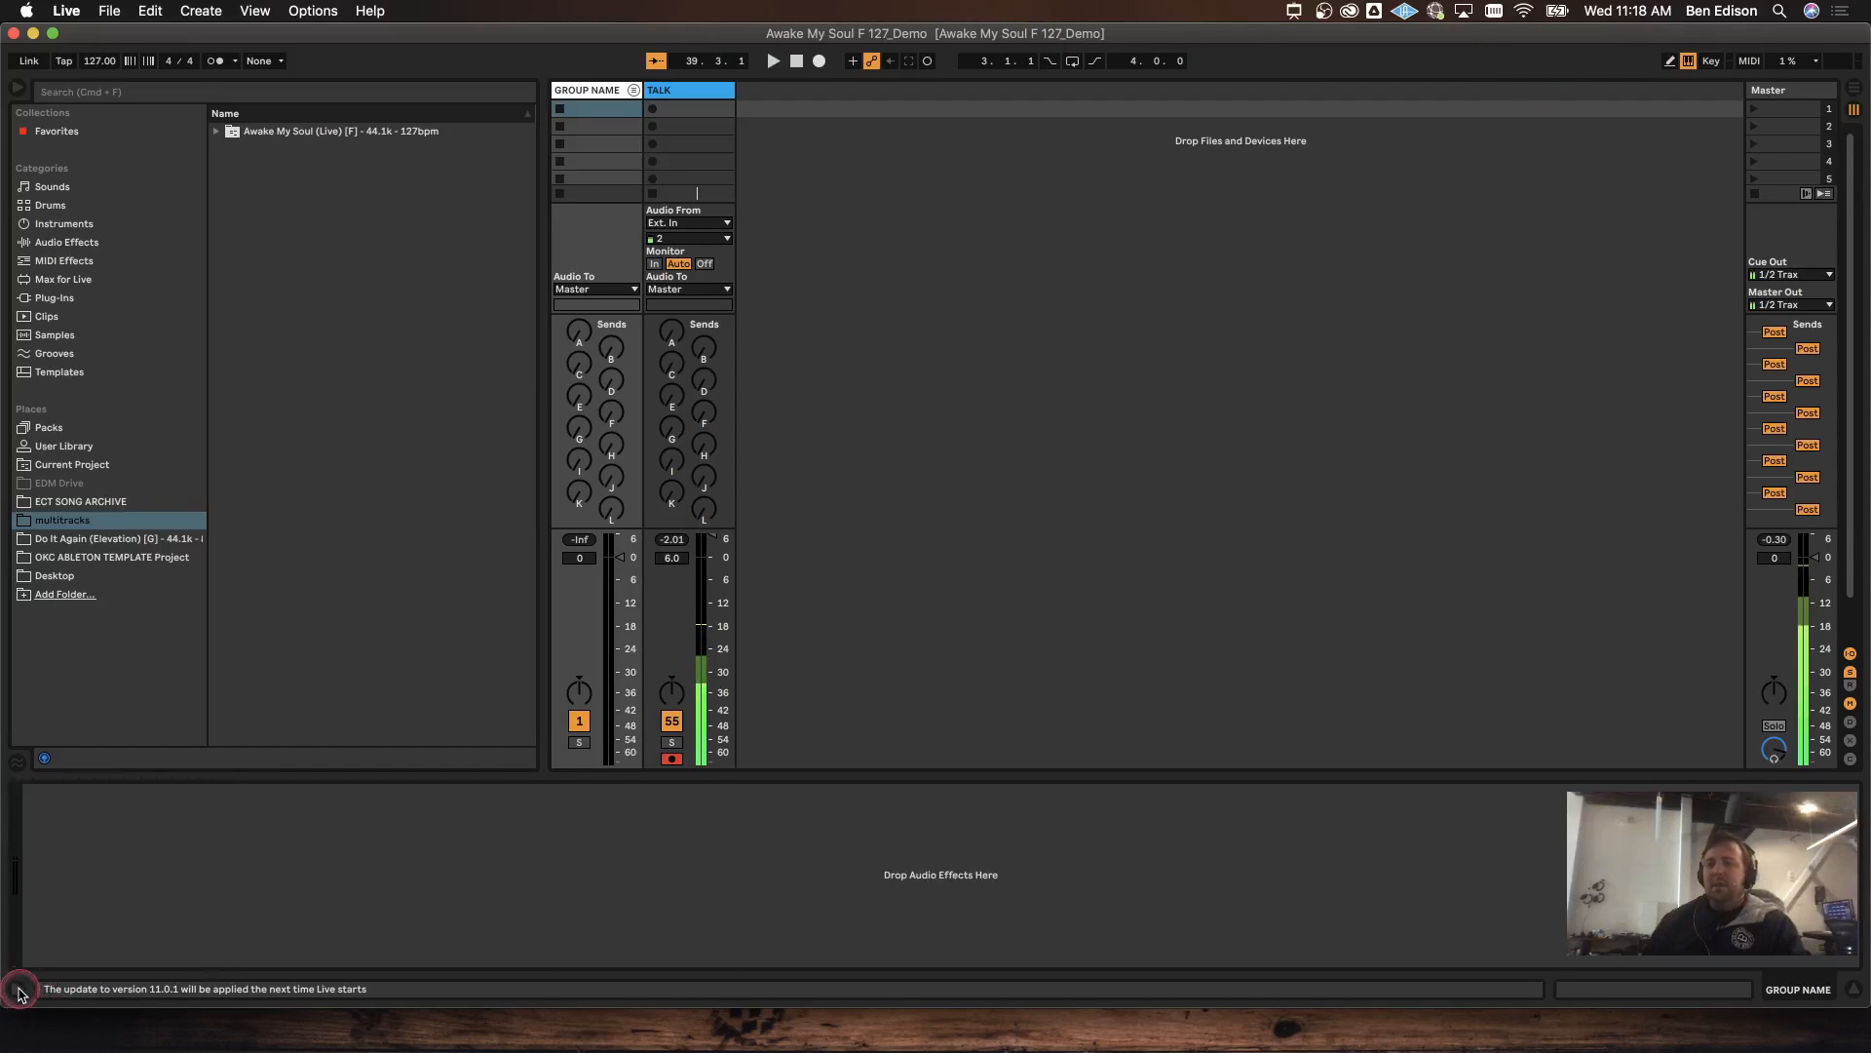
{"action": "left_click", "coordinate": [18, 988]}
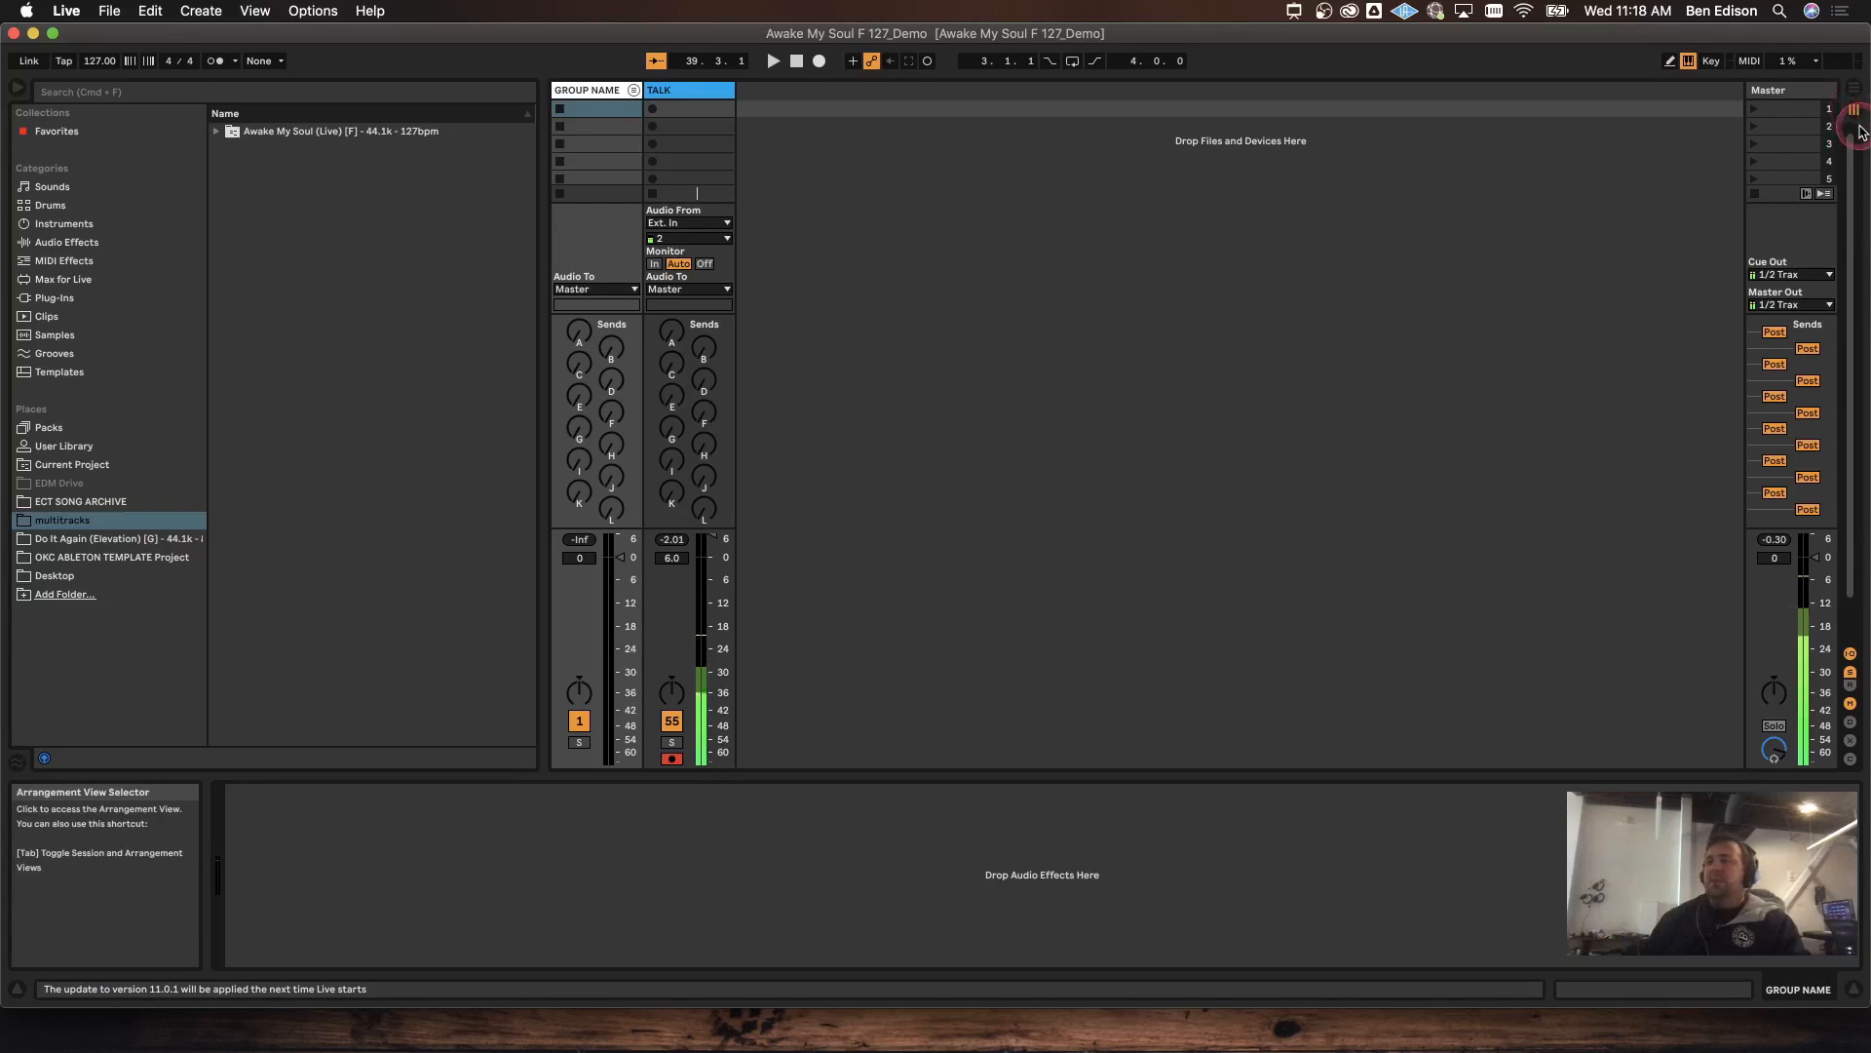
Step: In Arrangement View with GROUP NAME unfolded, move the 6/8_100 clip from bar 8 to bar 9
{"action": "left_click", "coordinate": [1854, 88]}
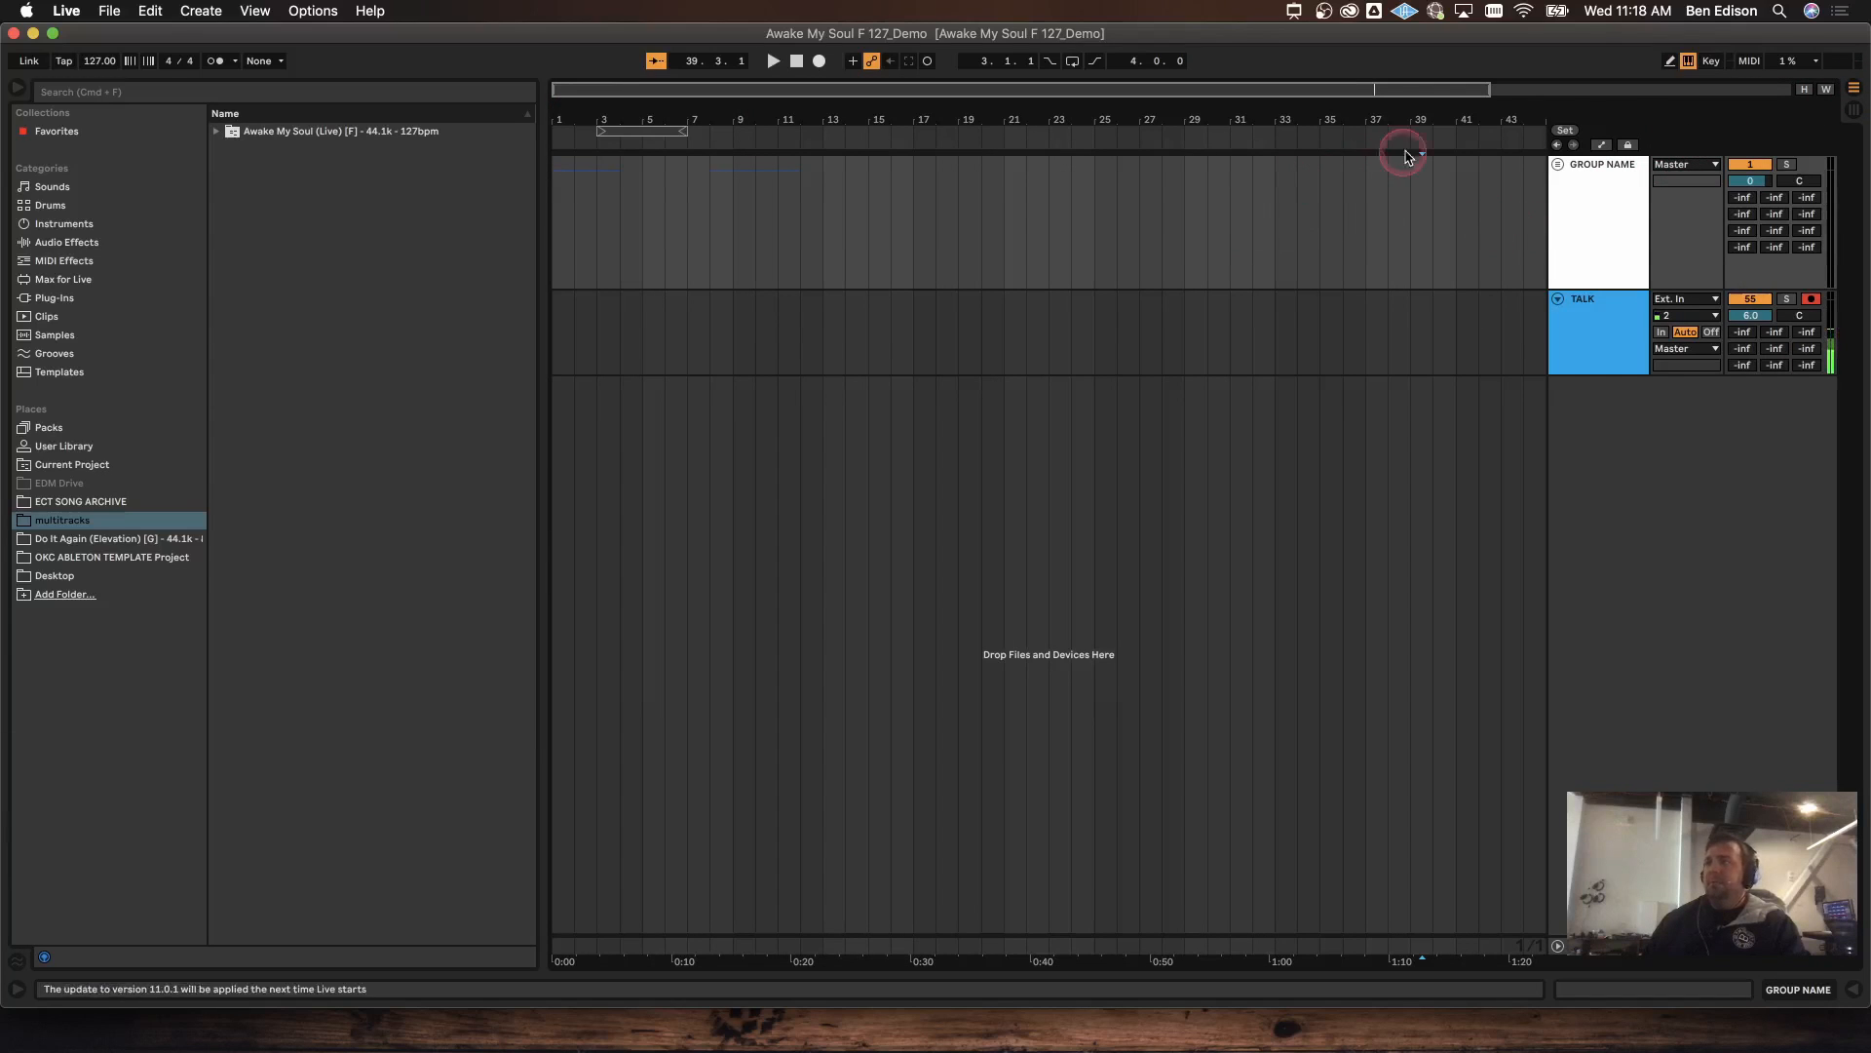
{"action": "left_click", "coordinate": [1557, 164]}
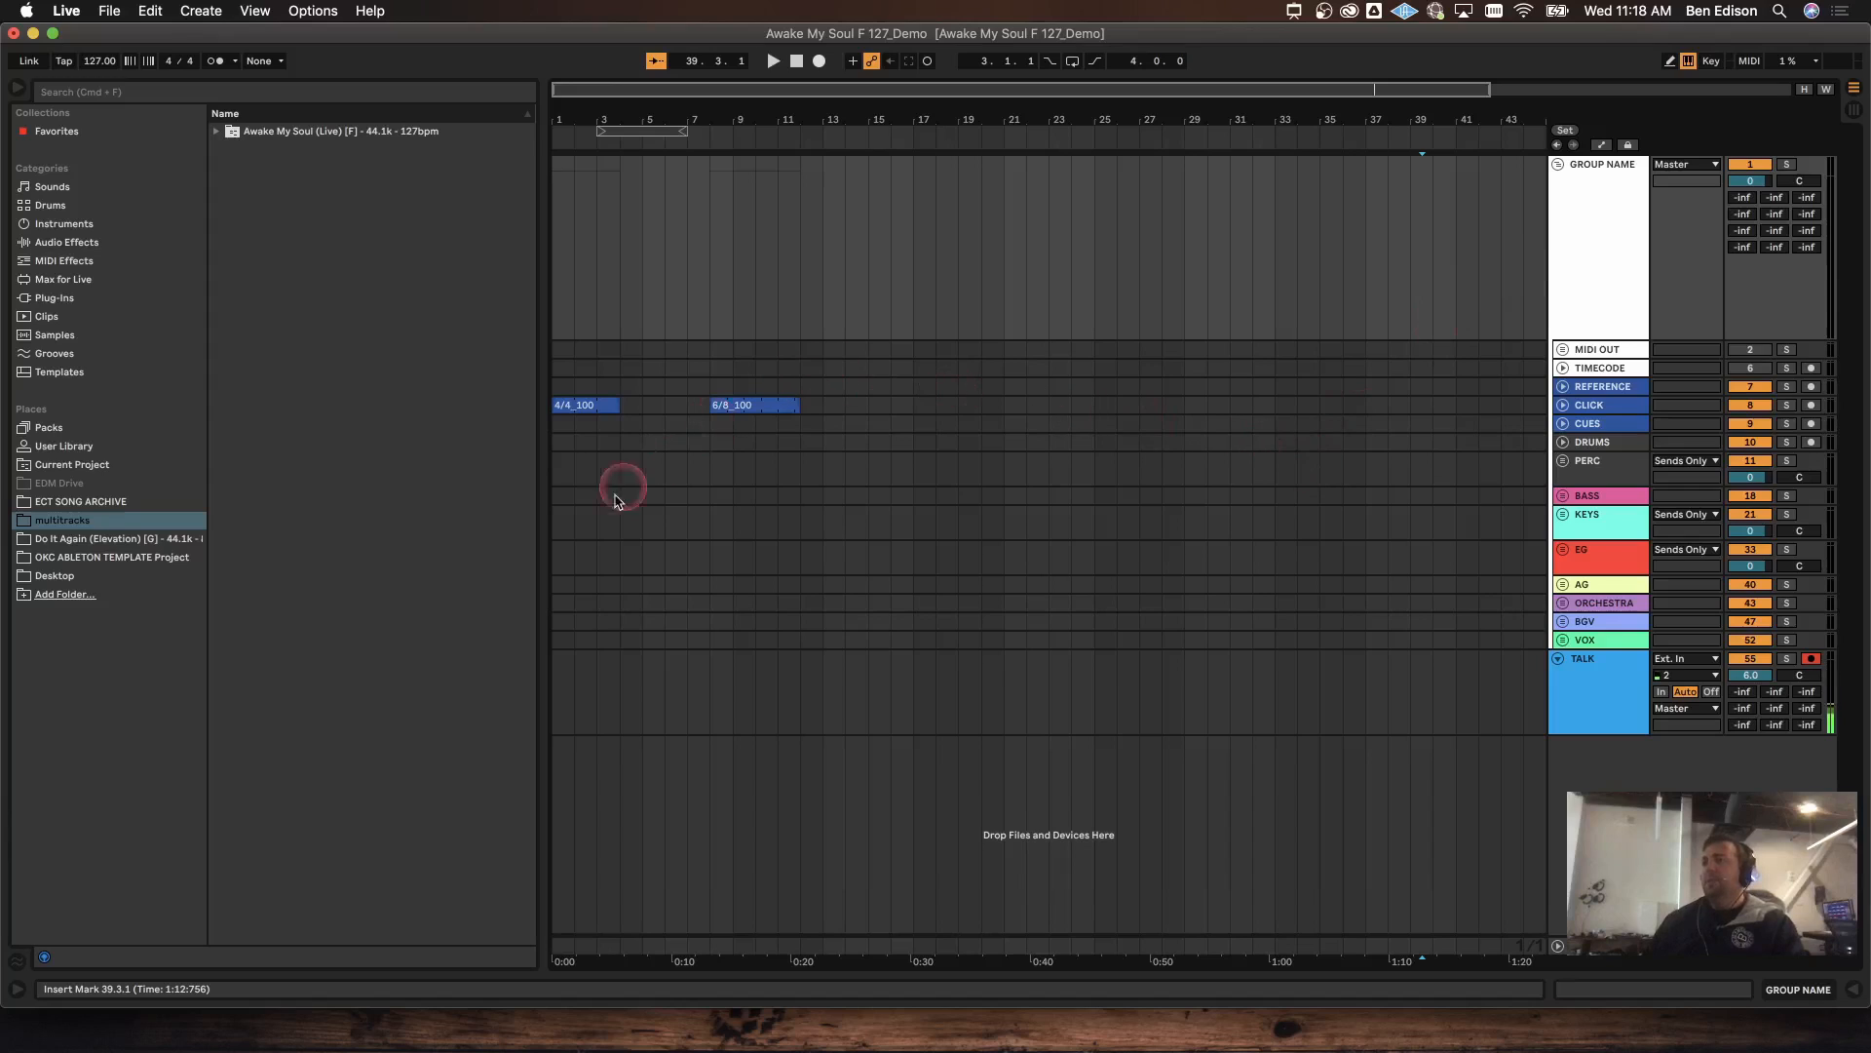
{"action": "left_click", "coordinate": [750, 404]}
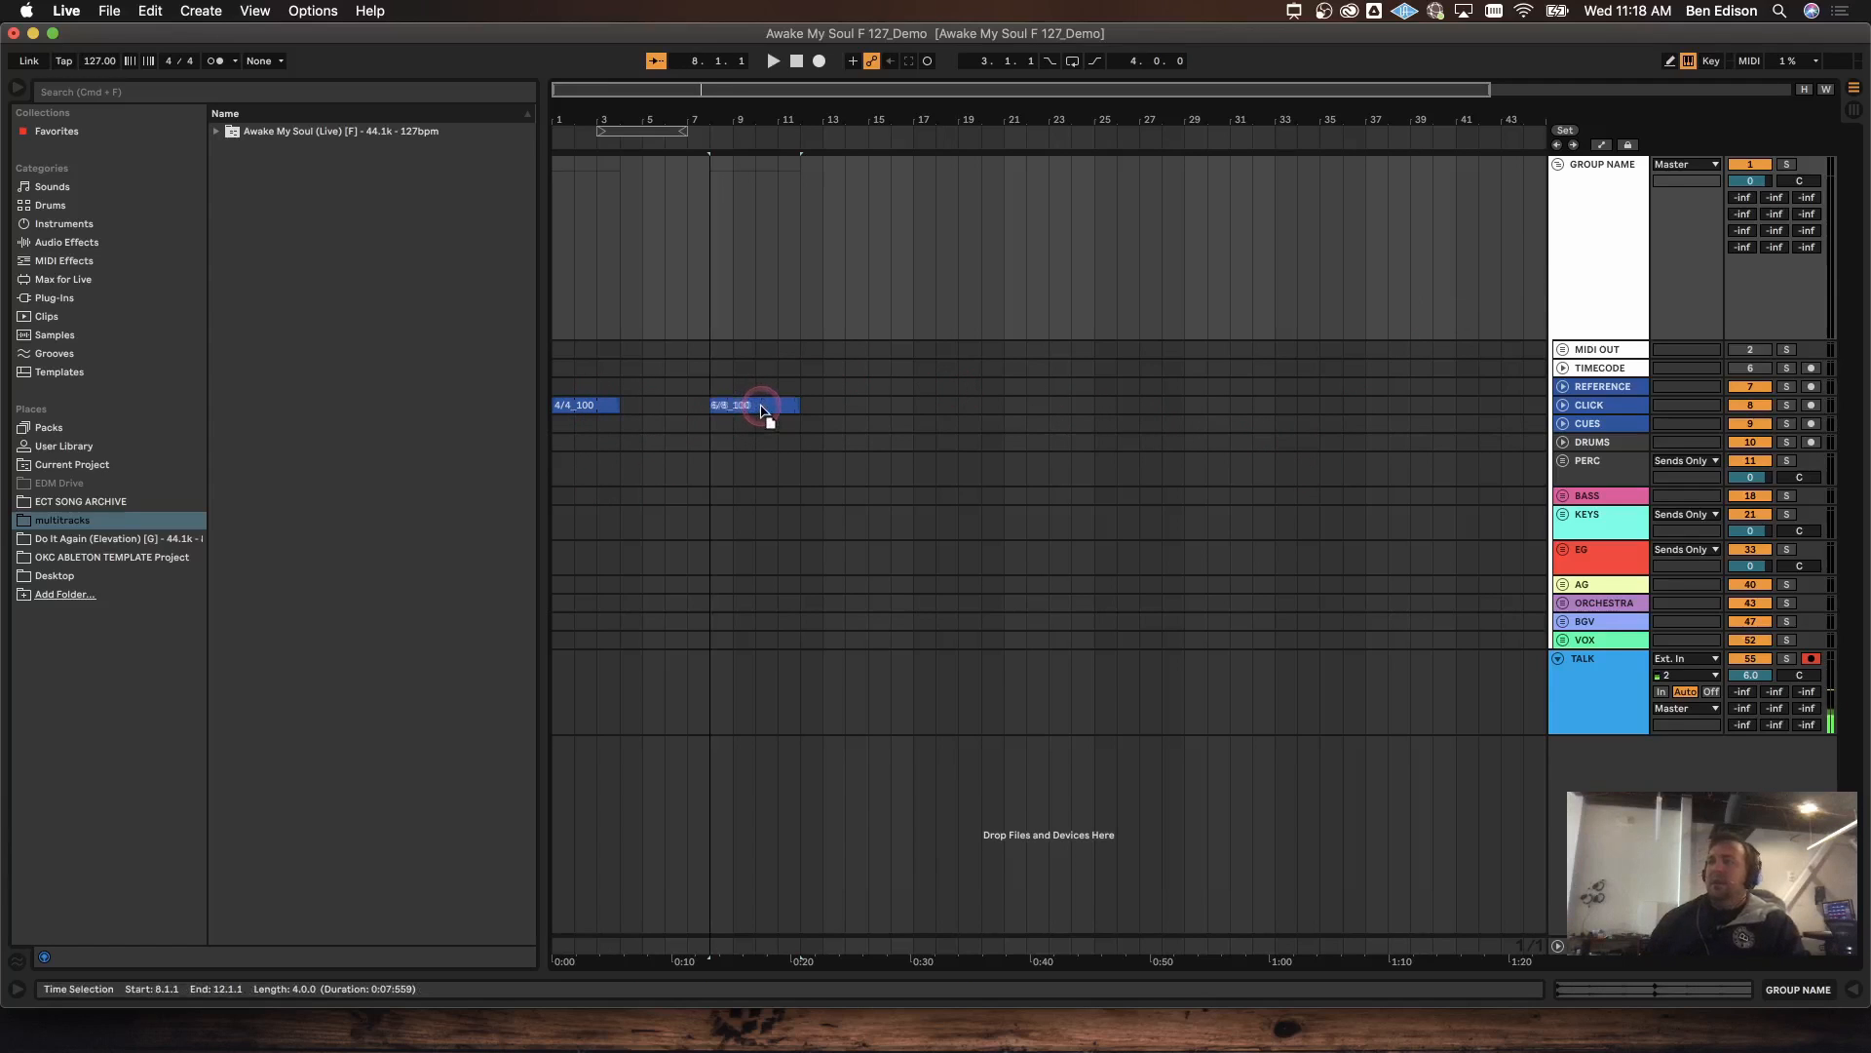
{"action": "left_click_drag", "start_coordinate": [763, 410], "coordinate": [782, 408]}
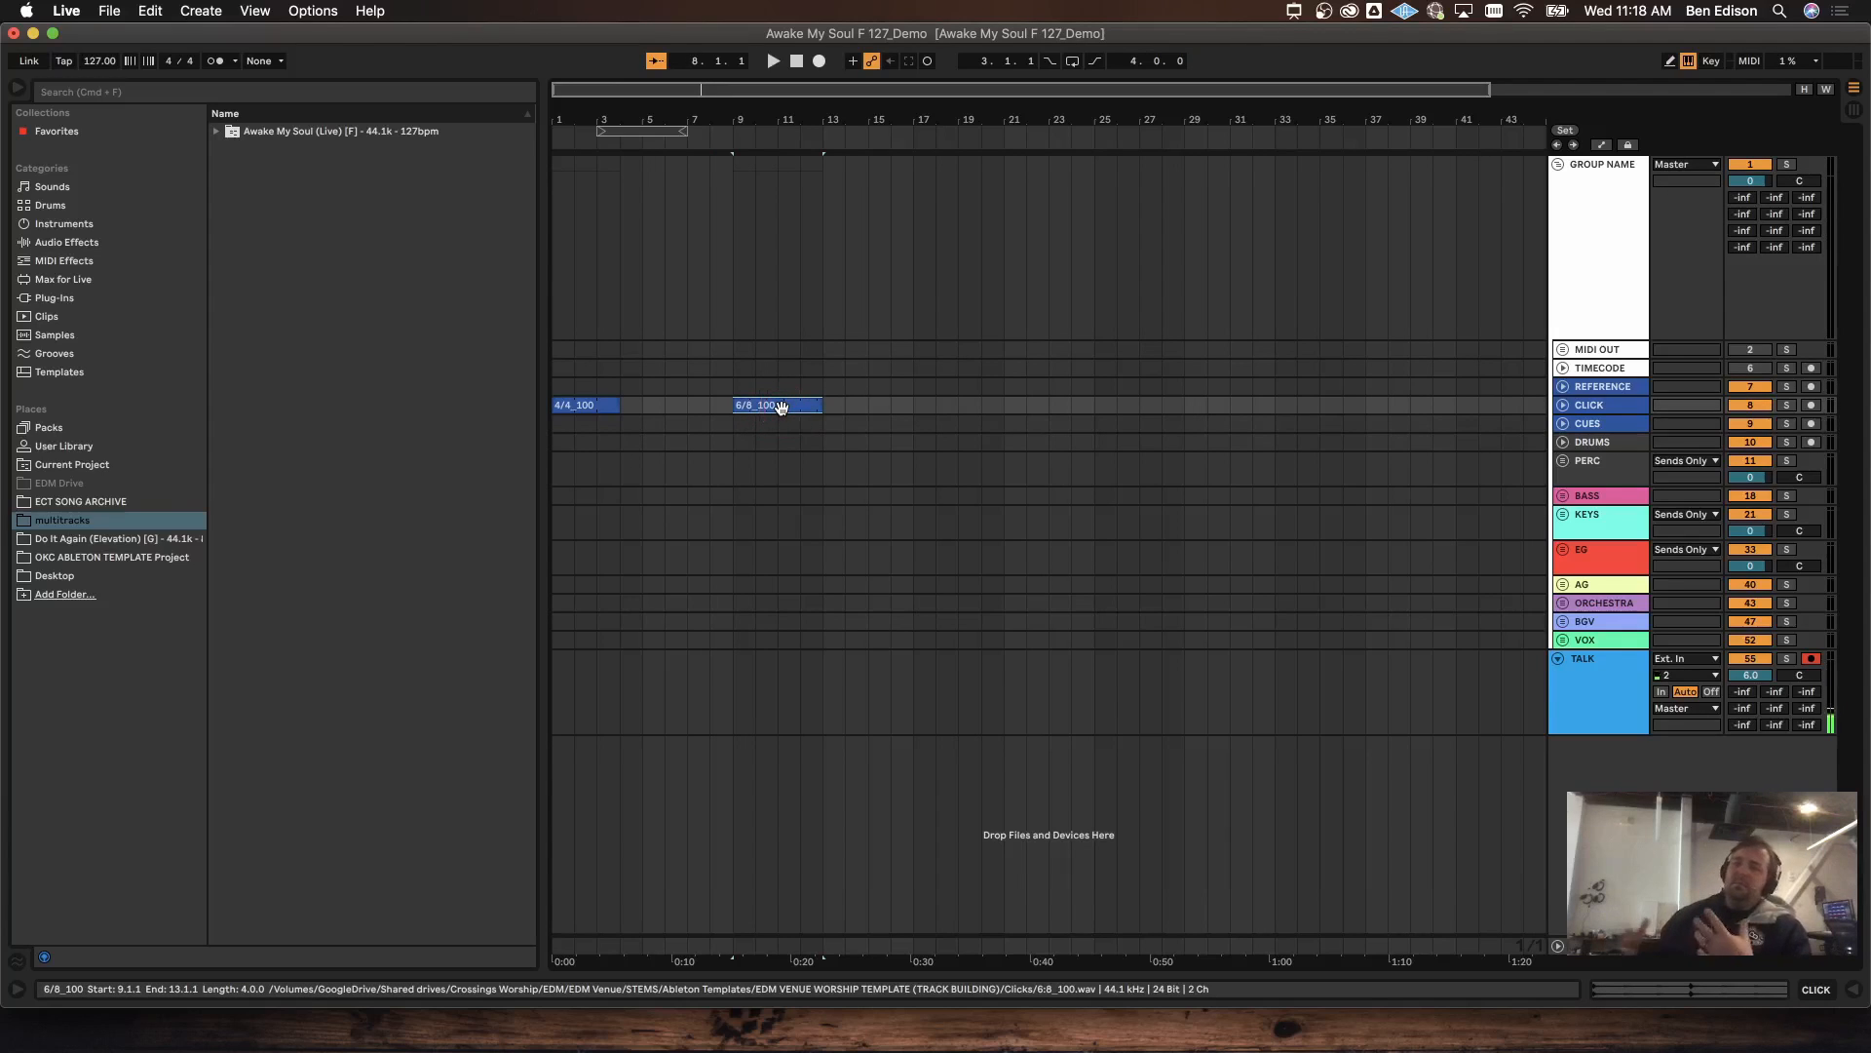
Step: Browse to the MultiTracks folder of the Awake My Soul (Live) song
{"action": "left_click", "coordinate": [783, 411]}
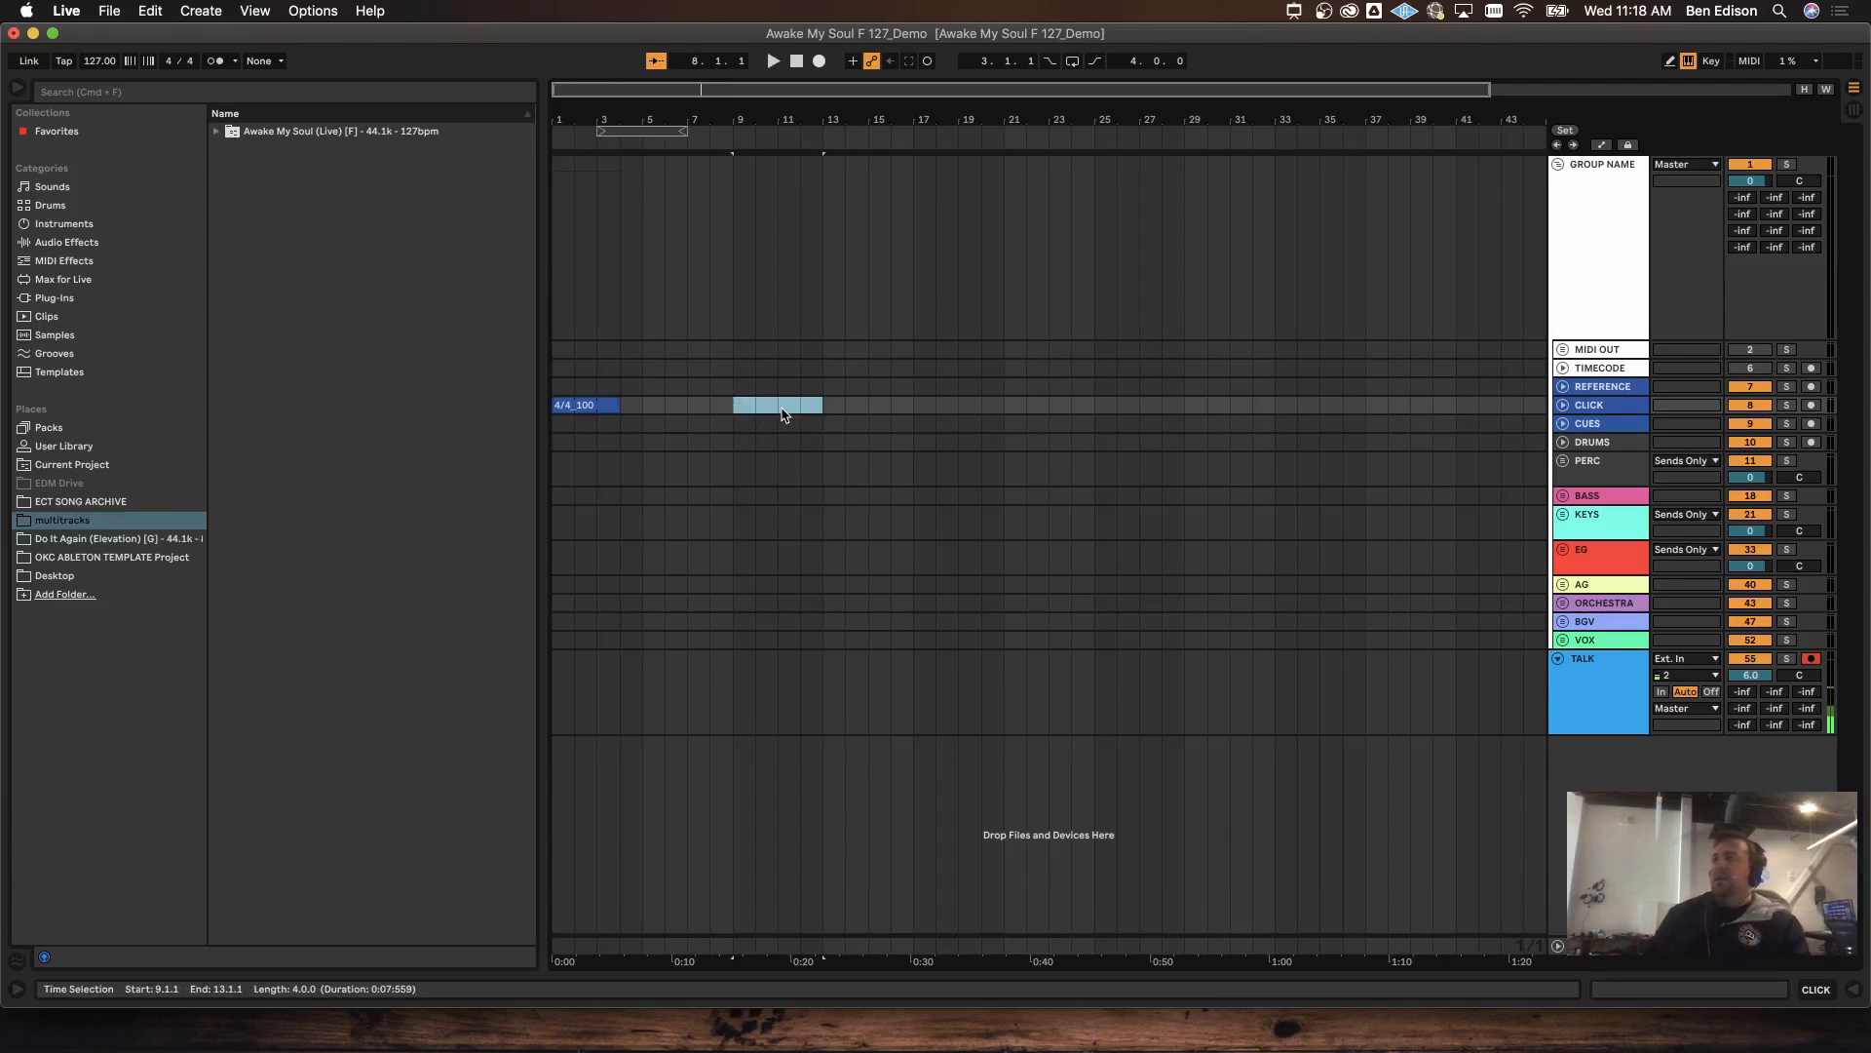
{"action": "left_click", "coordinate": [607, 405]}
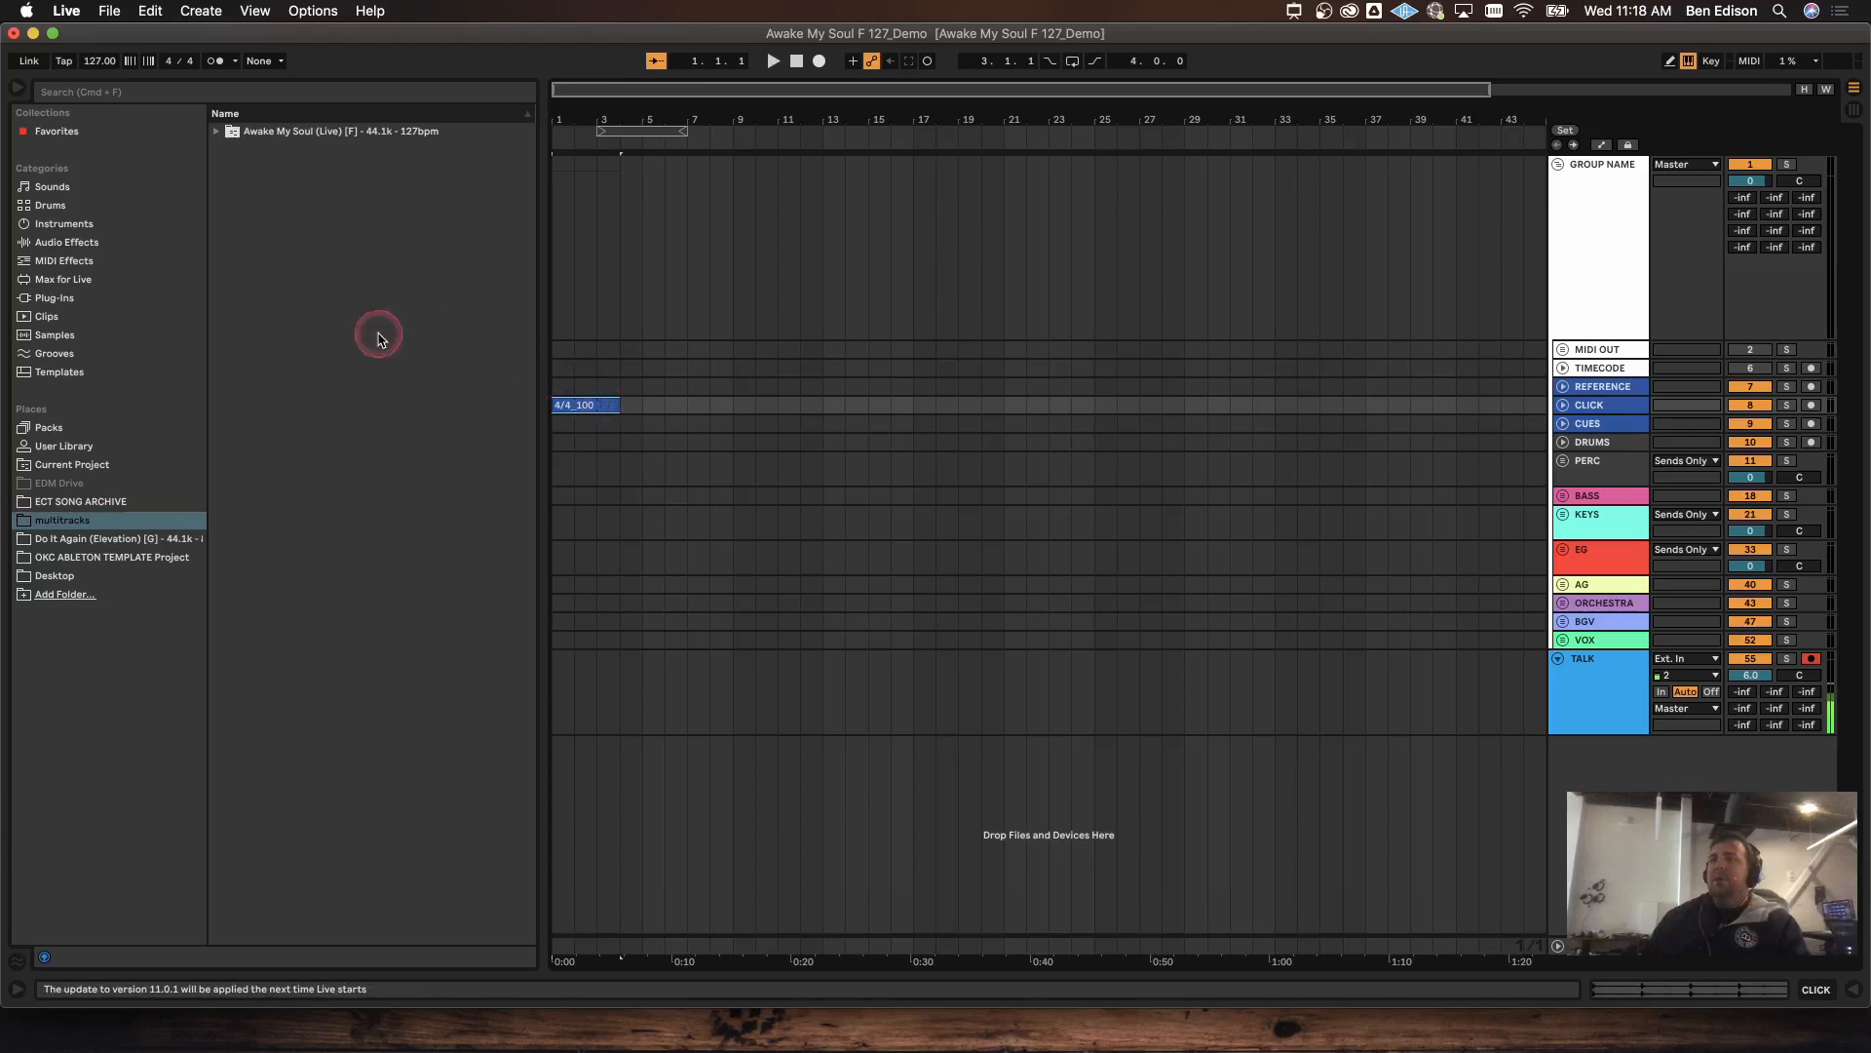
{"action": "left_click", "coordinate": [110, 530]}
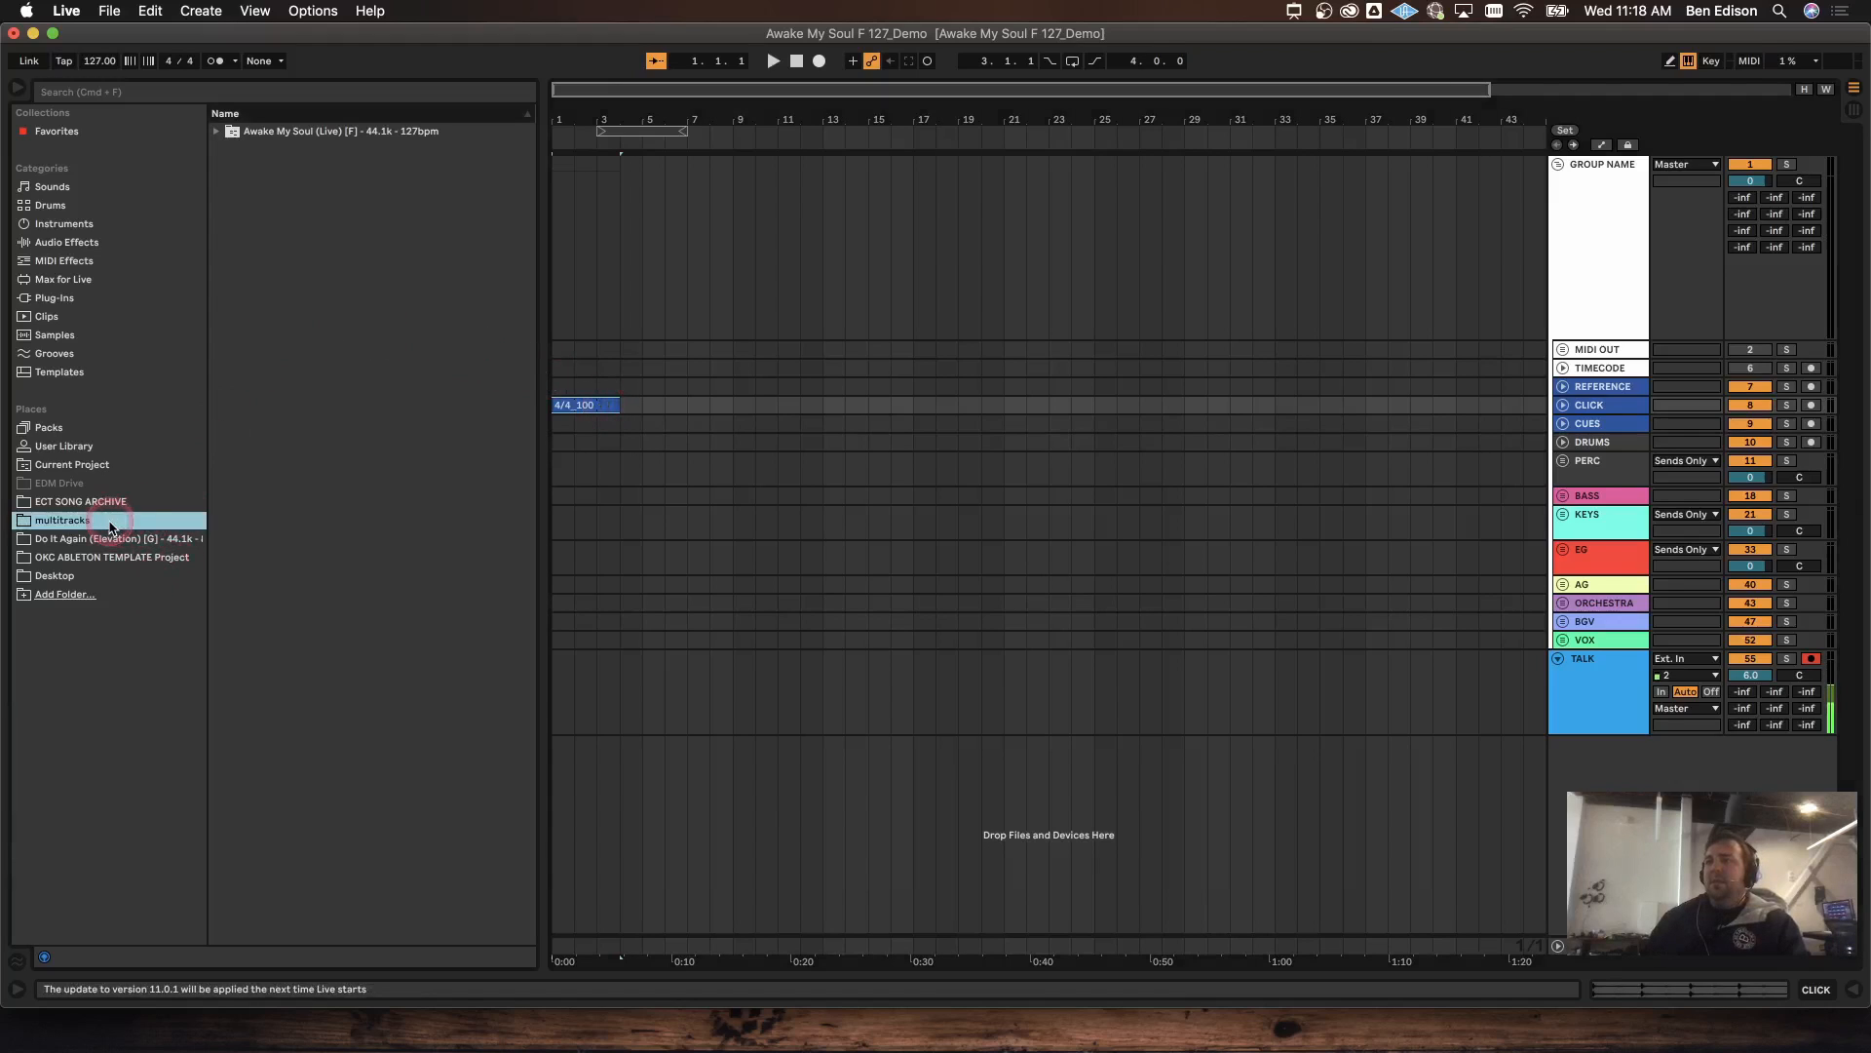
{"action": "left_click", "coordinate": [216, 130]}
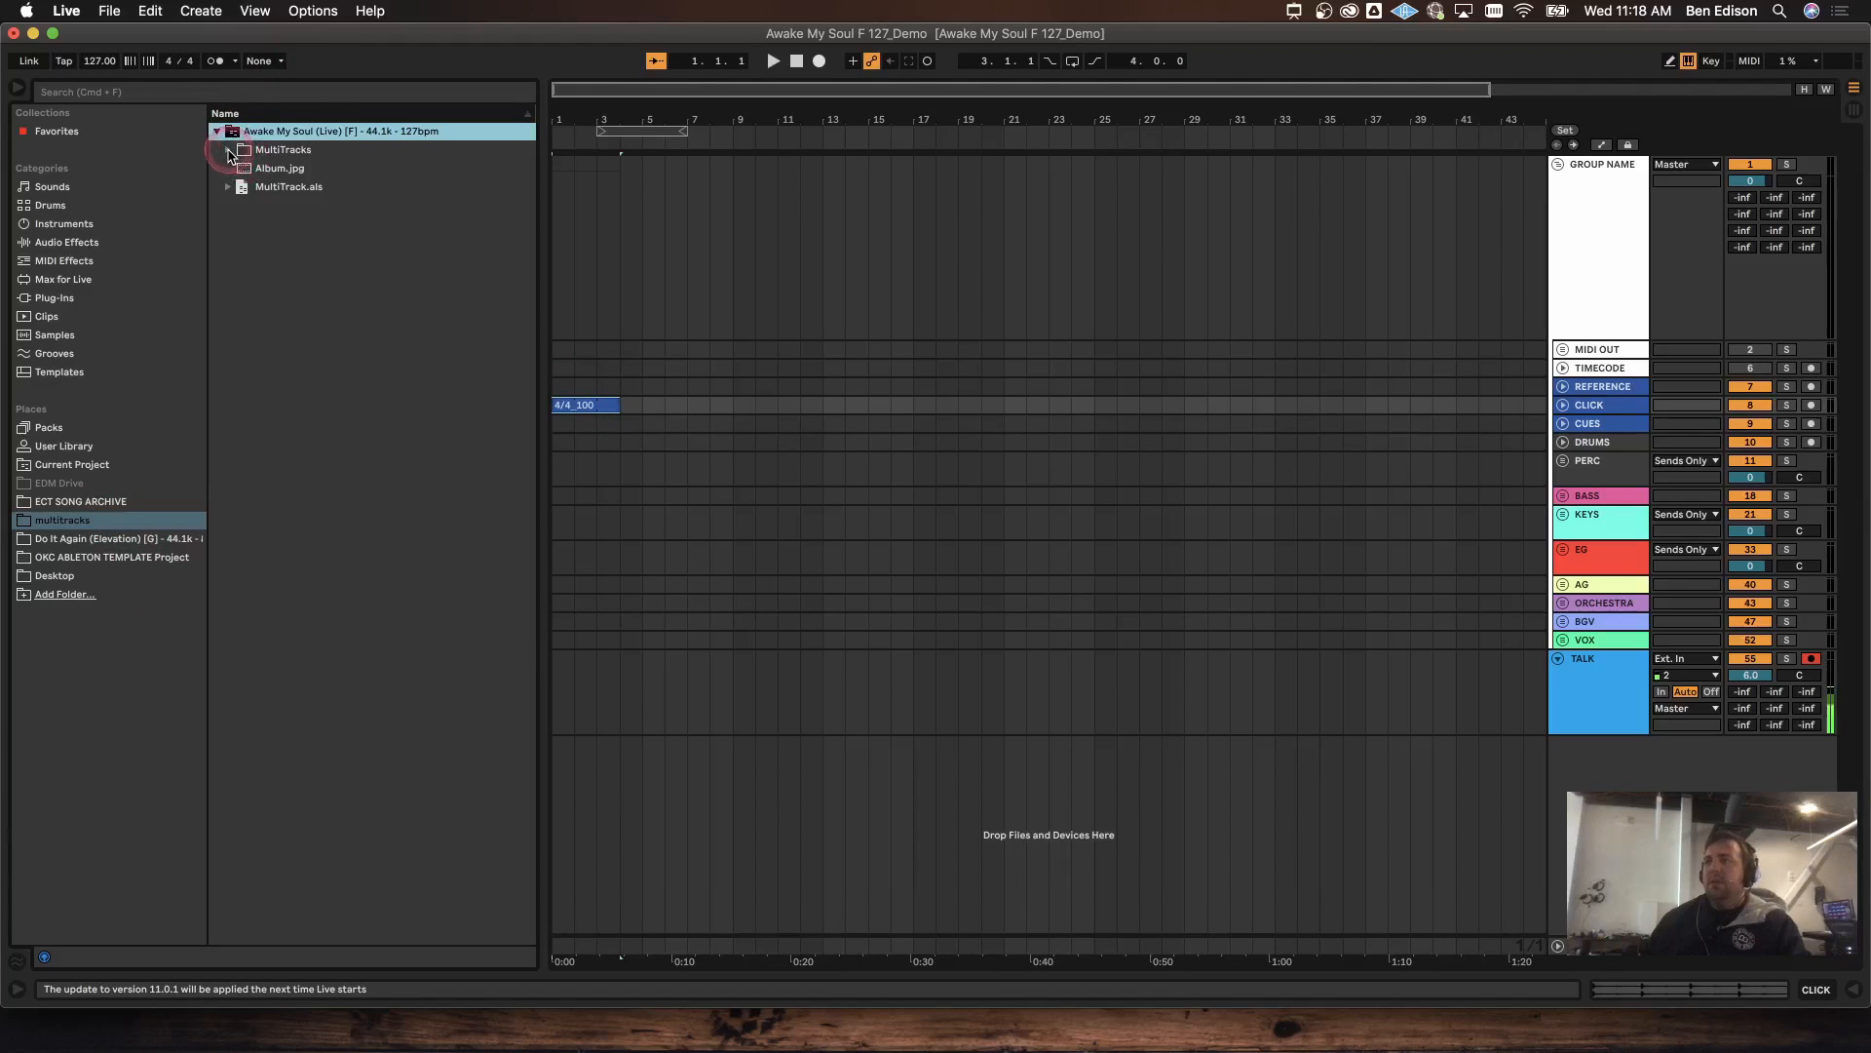
{"action": "left_click", "coordinate": [229, 150]}
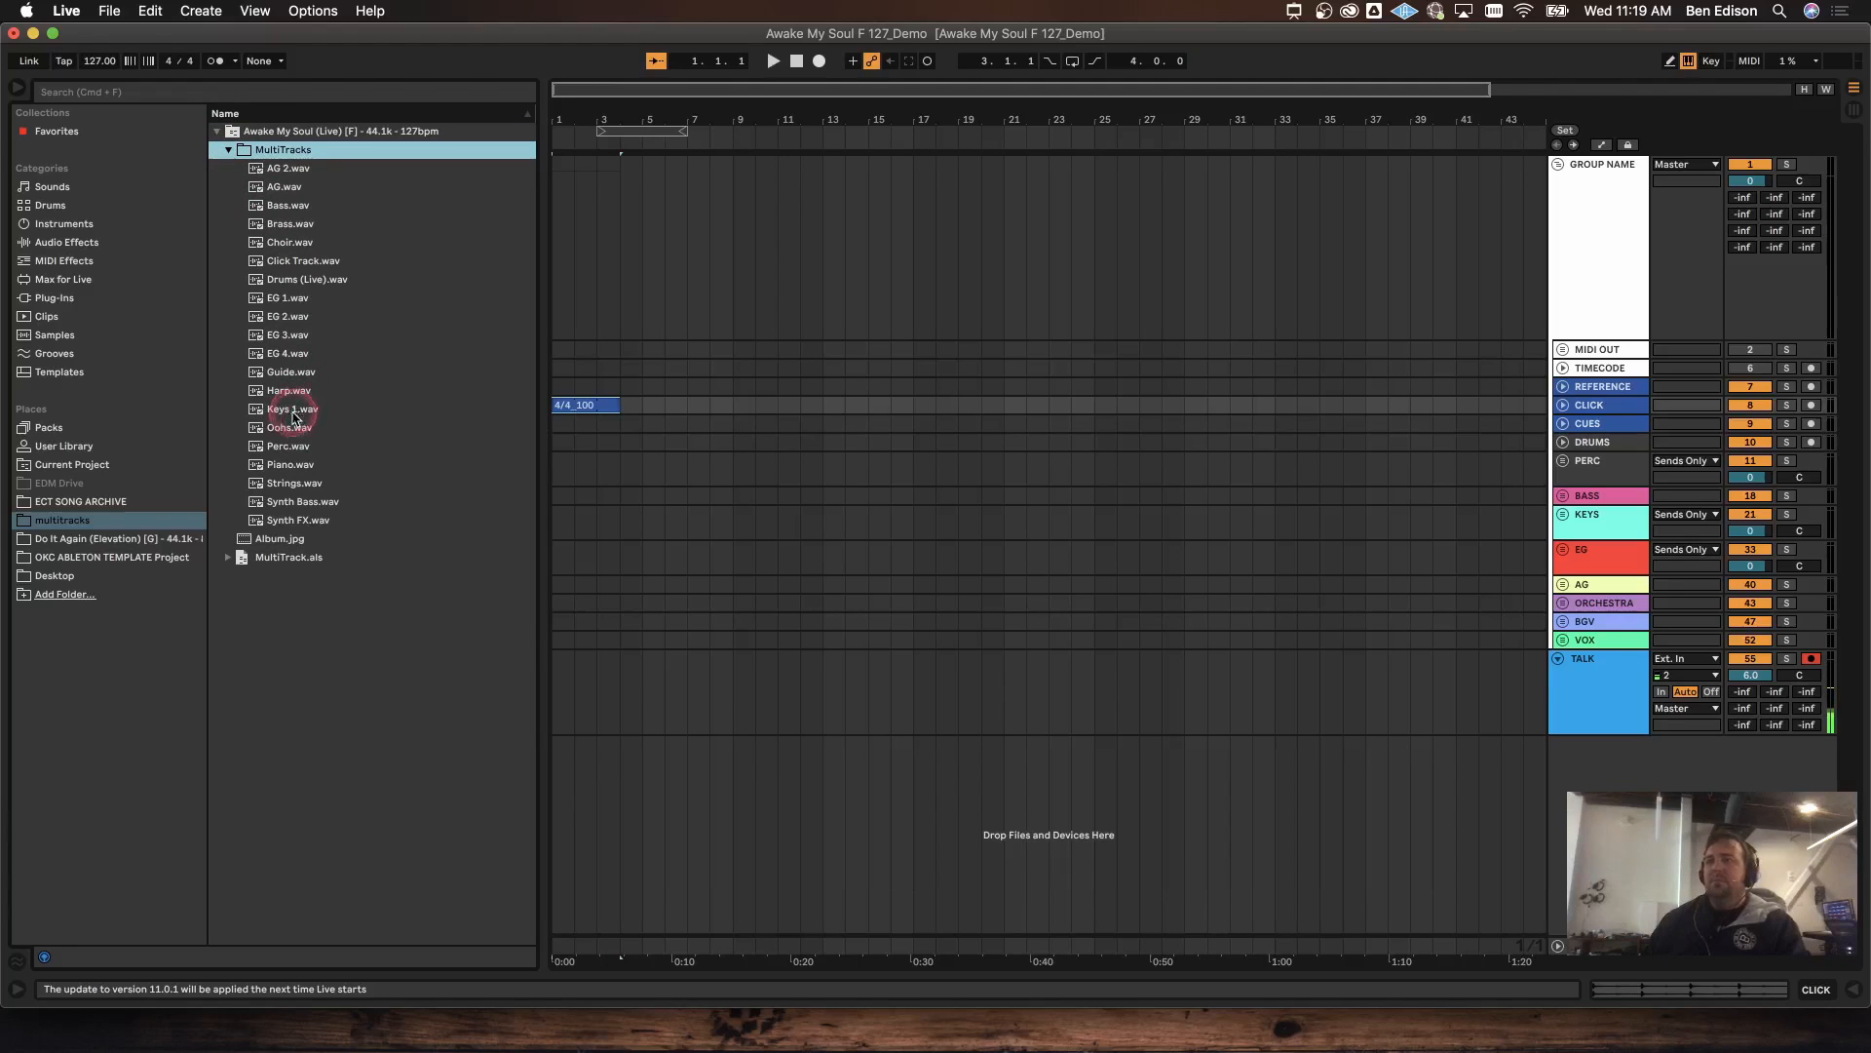
Step: Place Guide.wav on the CUES track at bar 1 and zoom out to the whole song
{"action": "left_click", "coordinate": [297, 376]}
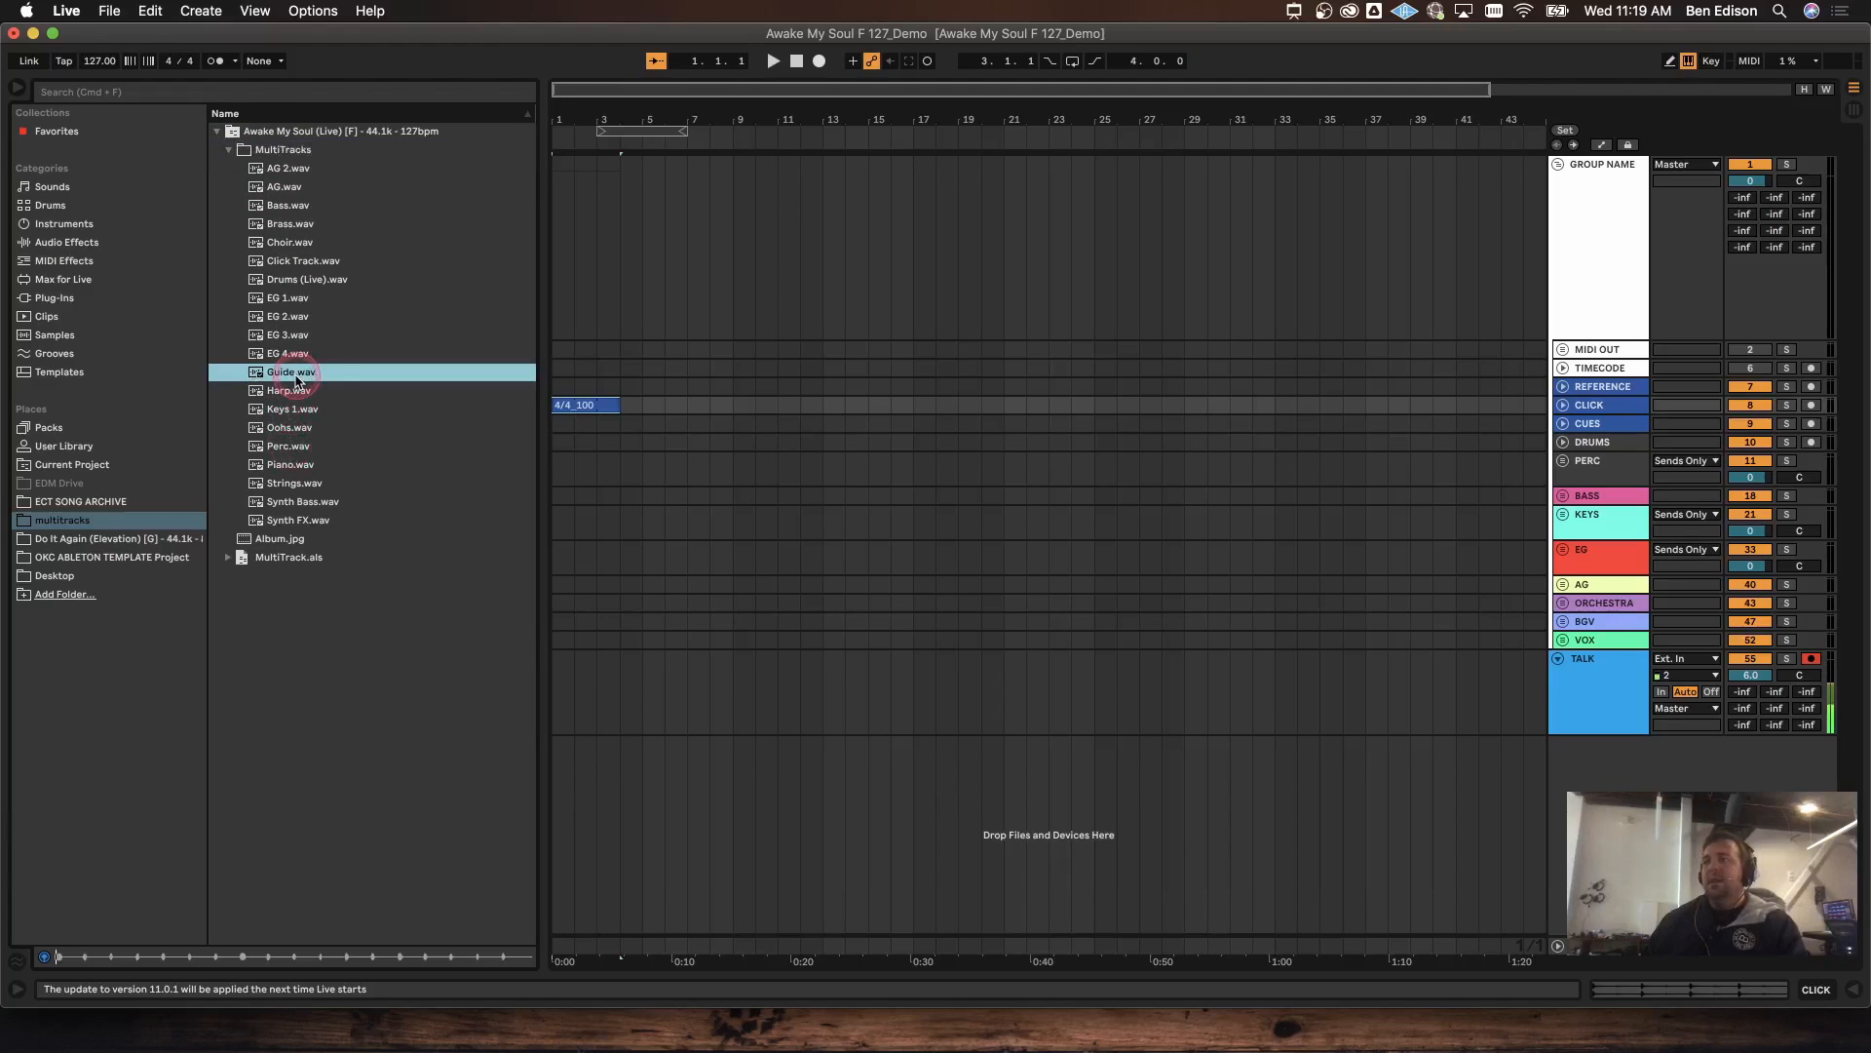
{"action": "mouse_move", "coordinate": [296, 376]}
{"action": "left_mouse_down"}
{"action": "mouse_move", "coordinate": [547, 374]}
{"action": "mouse_move", "coordinate": [605, 410]}
{"action": "mouse_move", "coordinate": [555, 424]}
{"action": "left_mouse_up"}
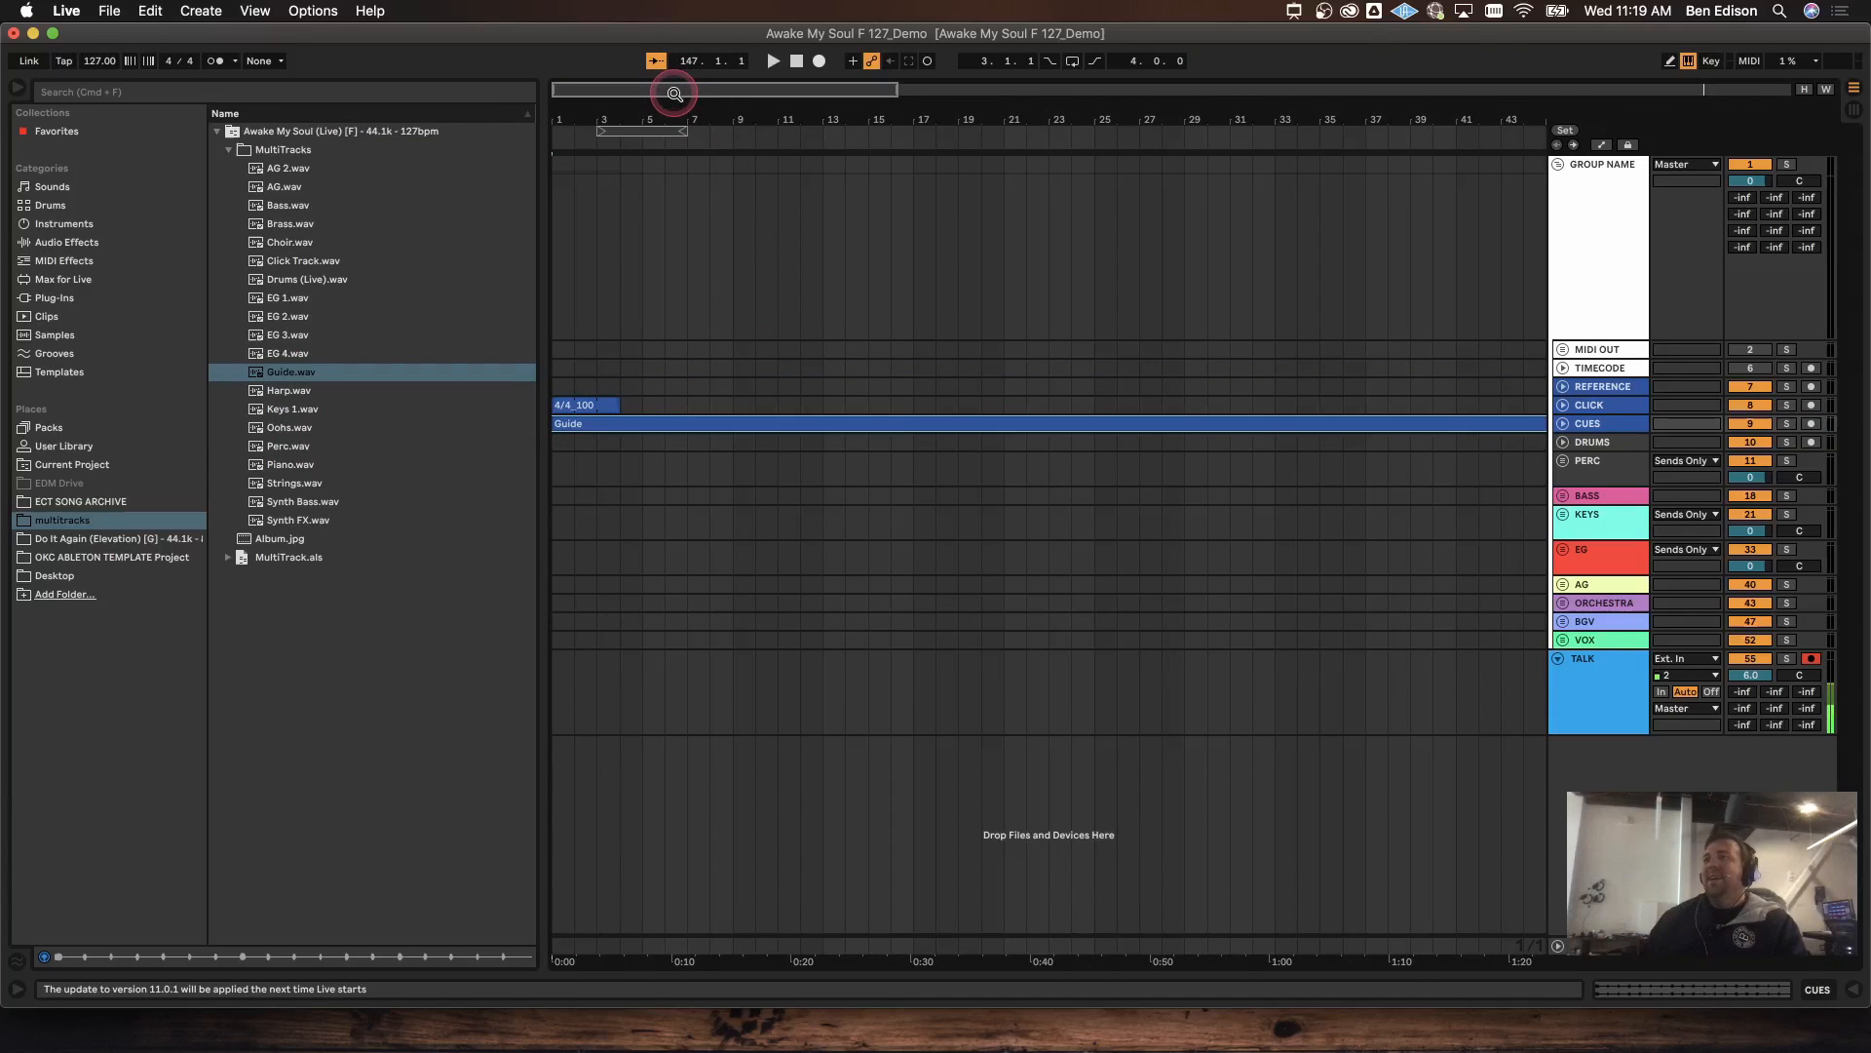
{"action": "left_click_drag", "start_coordinate": [674, 94], "coordinate": [991, 93]}
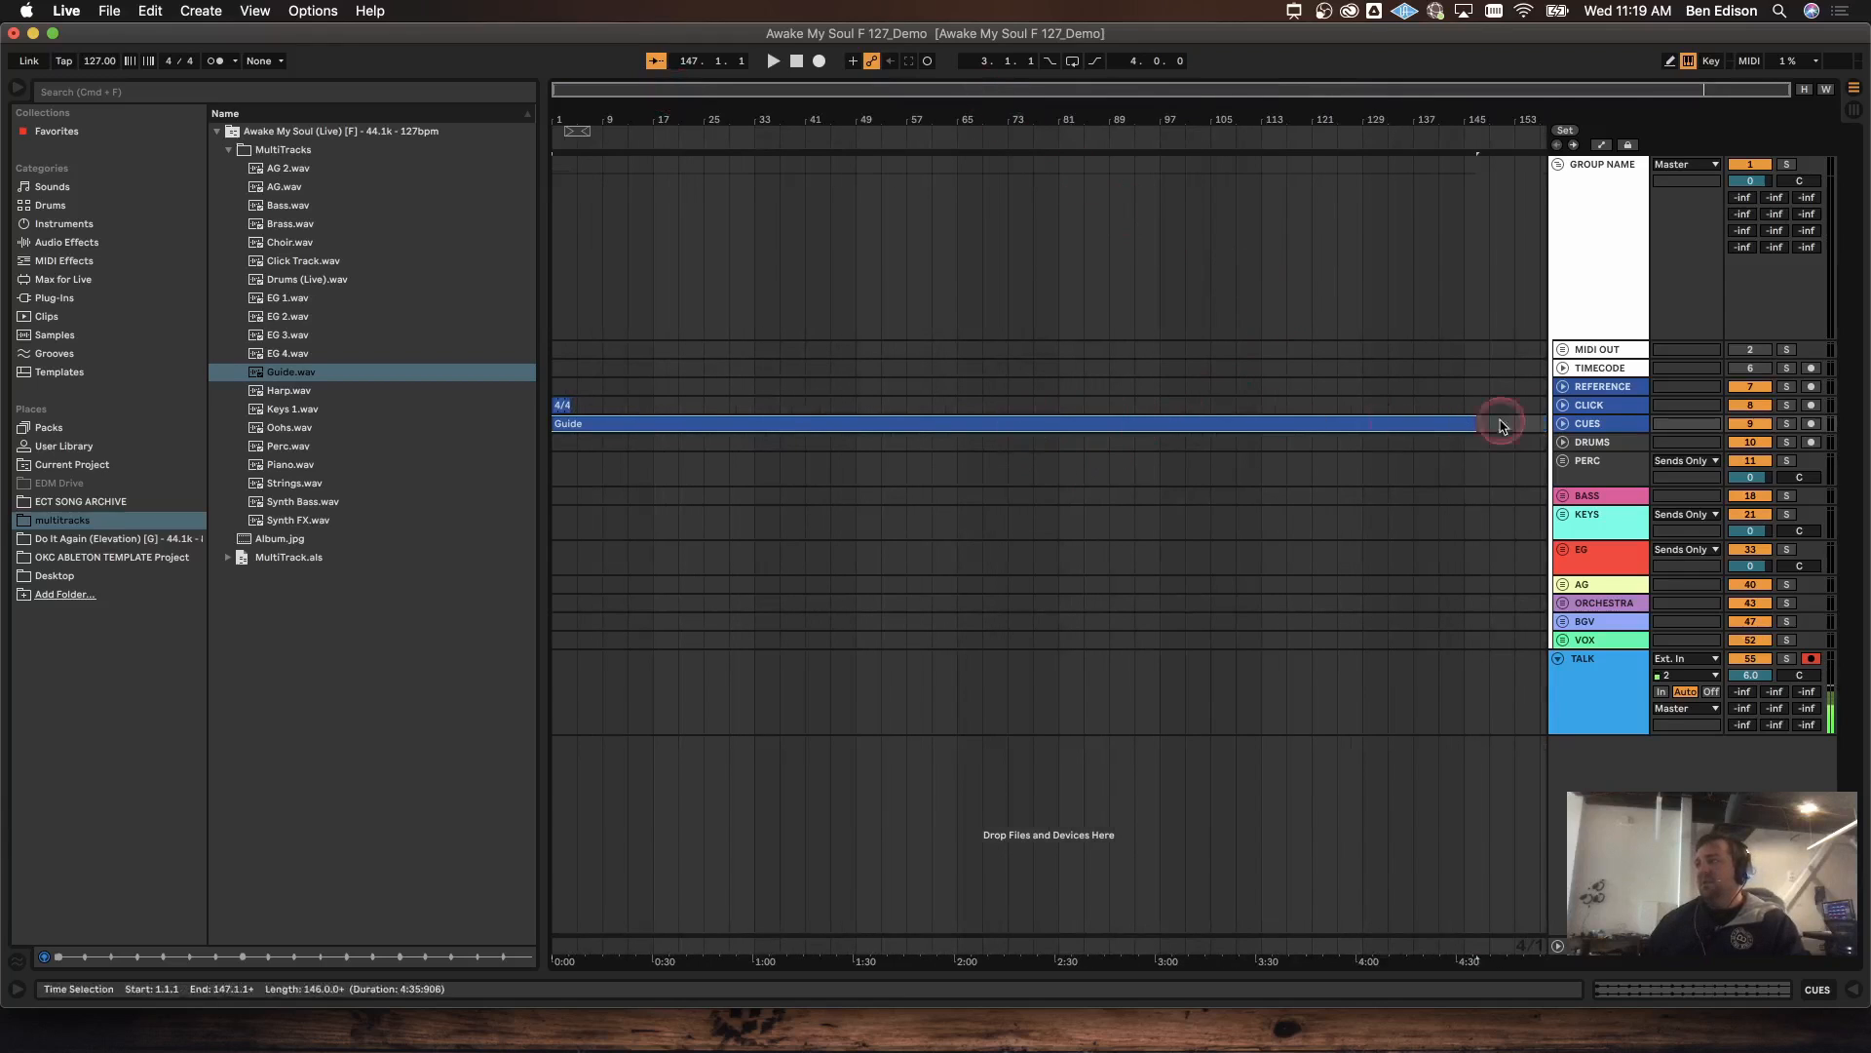
Step: Enable Warp on the Guide clip so it follows 127 BPM, and select the 4/4_100 clip
{"action": "double_click", "coordinate": [1399, 423]}
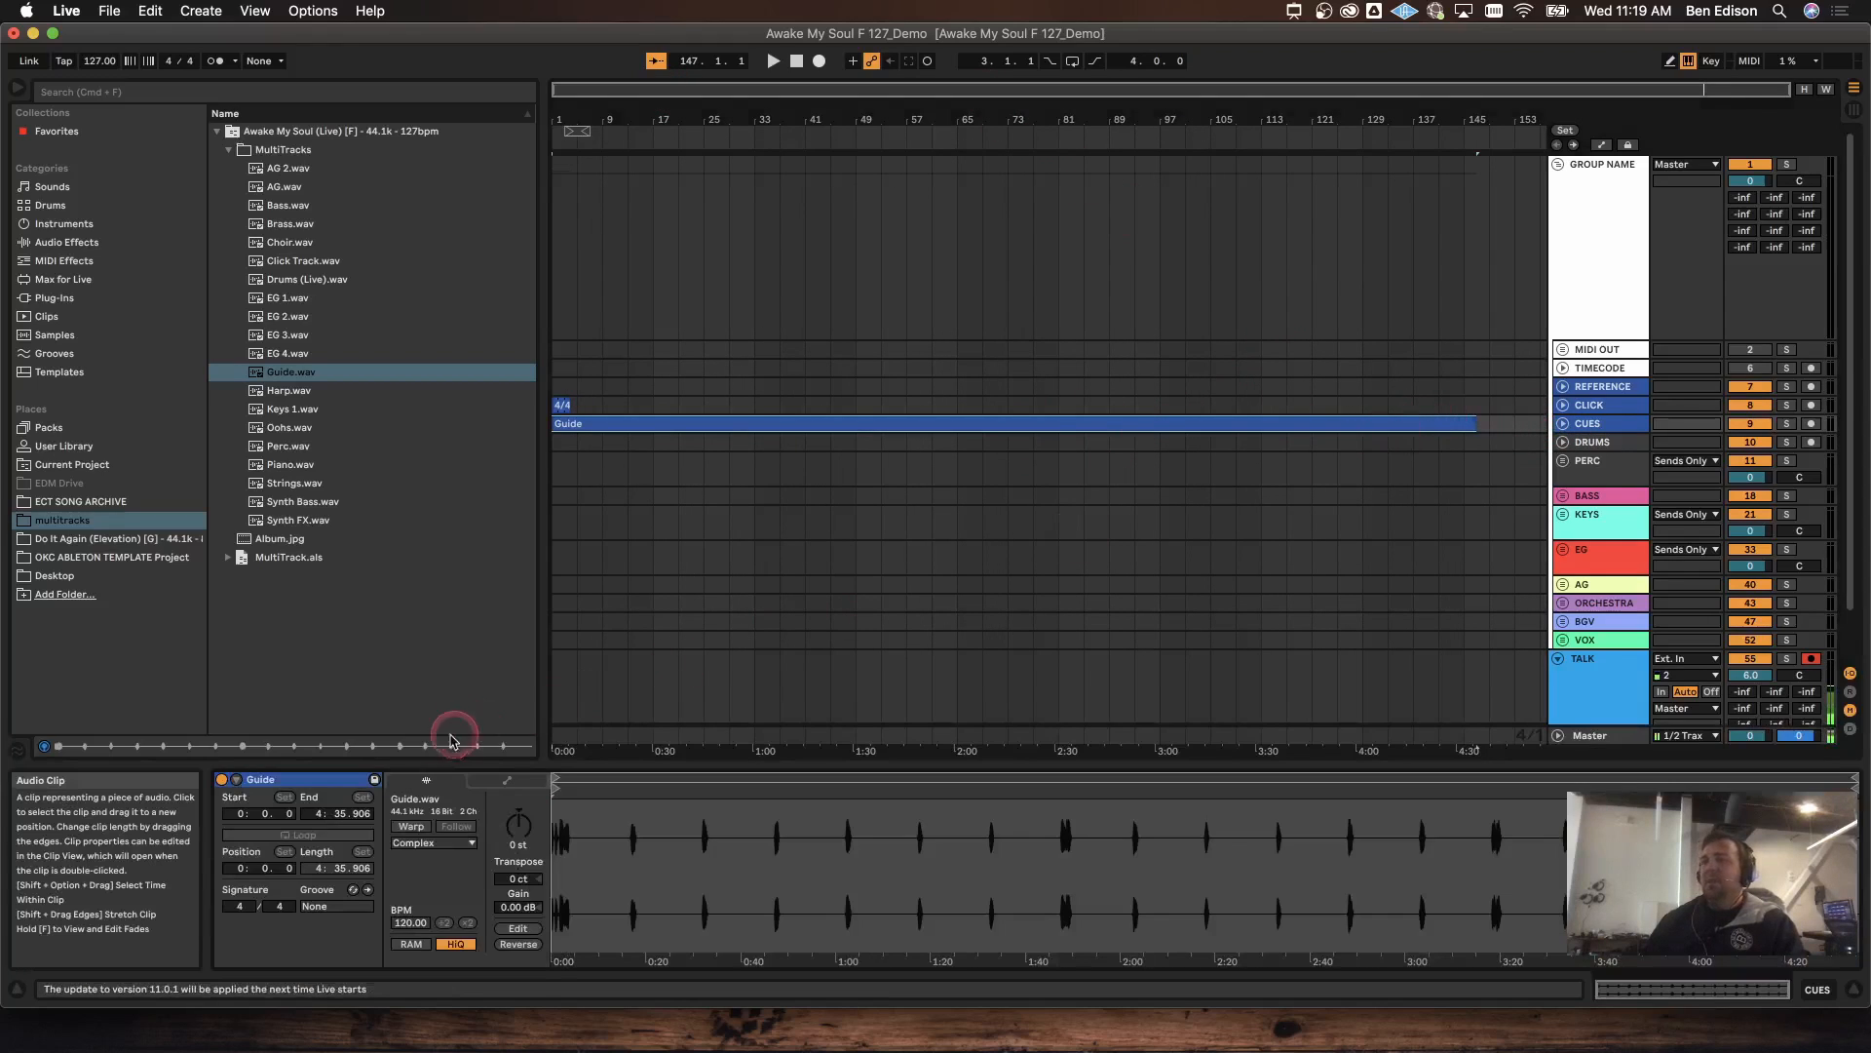
{"action": "left_click", "coordinate": [419, 829]}
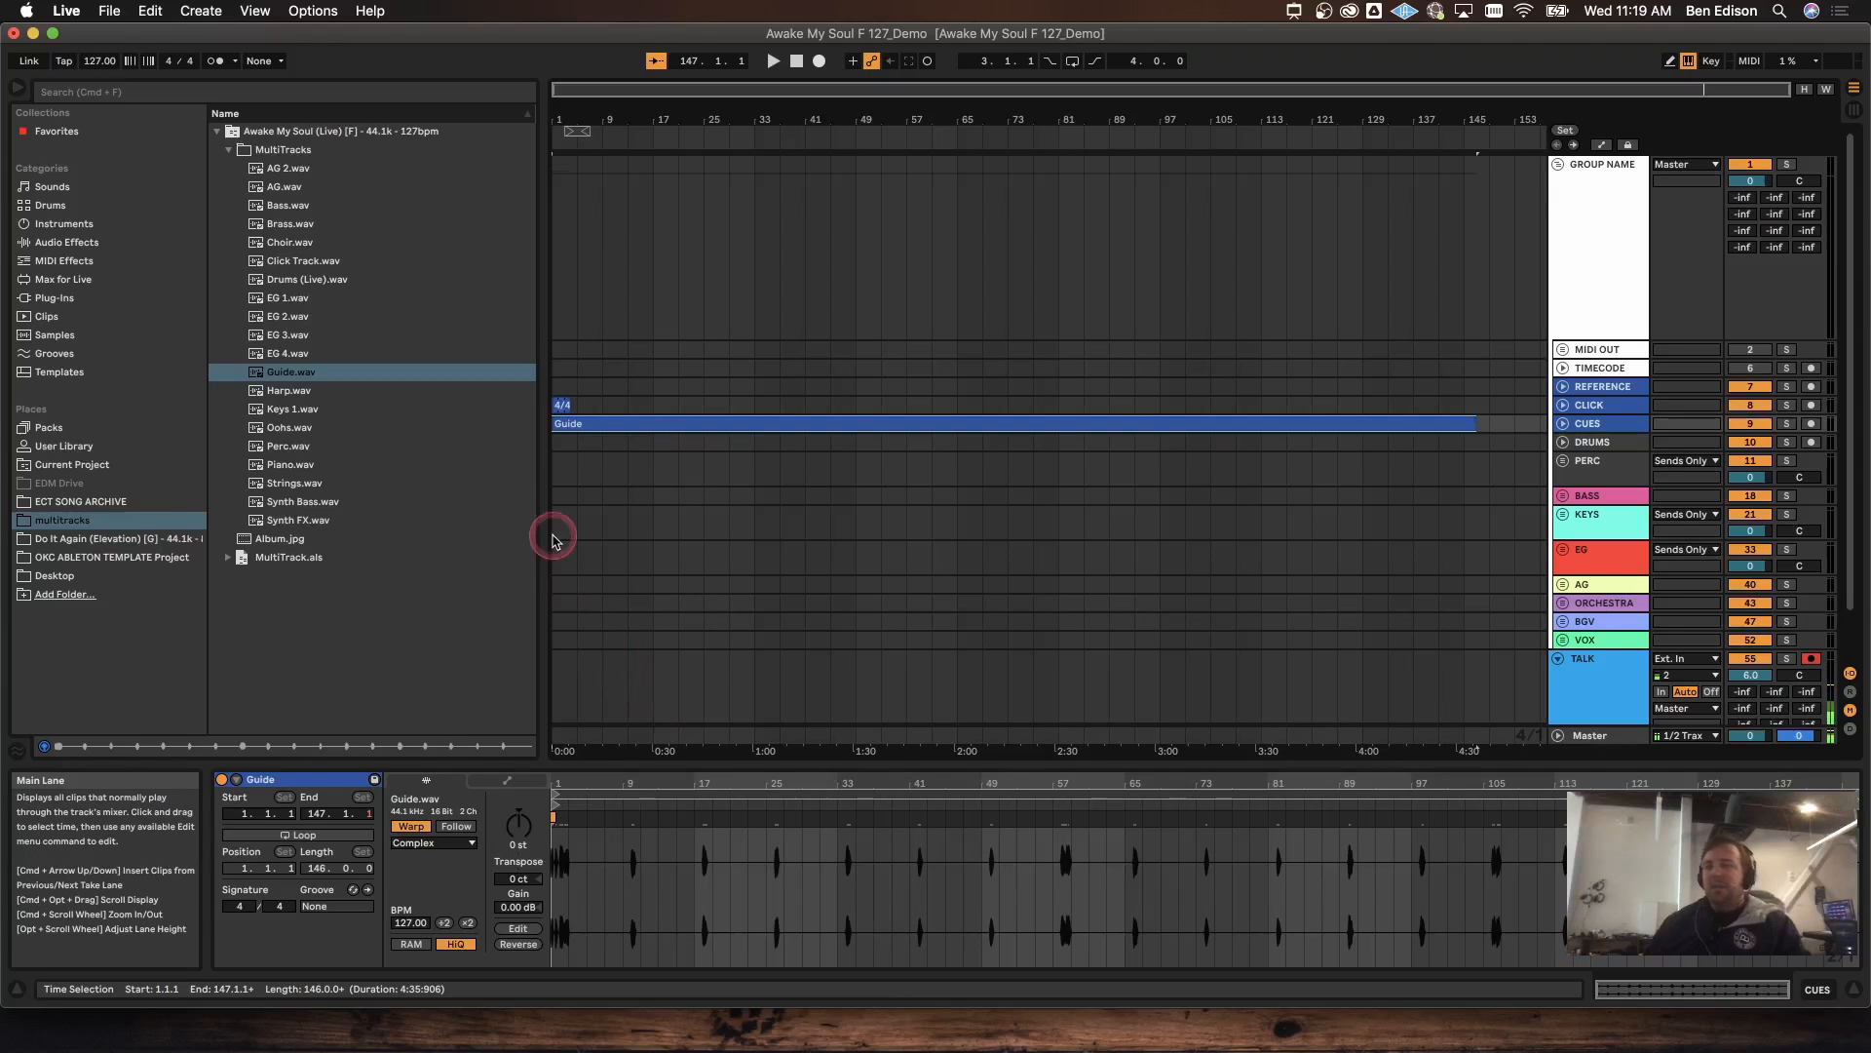
{"action": "left_click", "coordinate": [565, 402]}
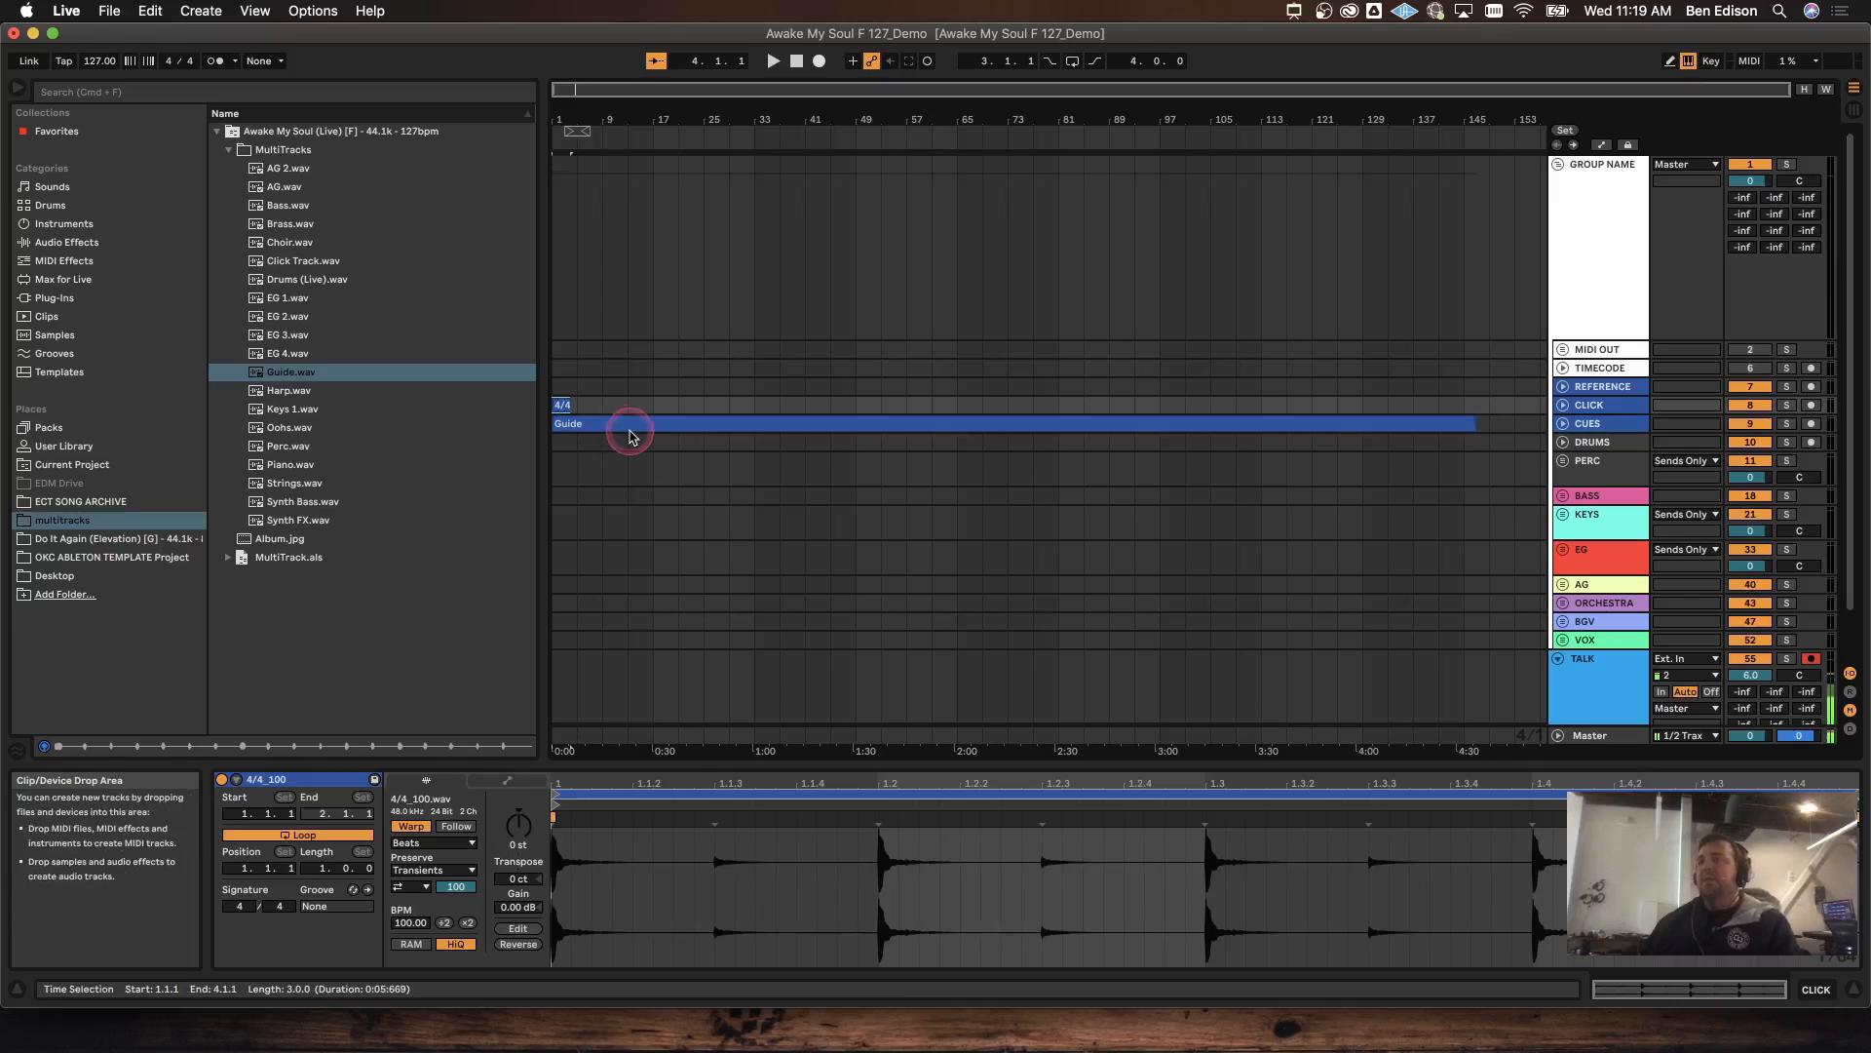
Step: Duplicate the 4/4_100 click clip to bar 148 and consolidate all copies into one clip
{"action": "key", "text": "super+d"}
{"action": "key", "text": "super+d"}
{"action": "key", "text": "super+d"}
{"action": "key", "text": "super+d"}
{"action": "key", "text": "super+d"}
{"action": "key", "text": "super+d"}
{"action": "key", "text": "super+d"}
{"action": "key", "text": "super+d"}
{"action": "key", "text": "super+d"}
{"action": "key", "text": "super+d"}
{"action": "key", "text": "super+d"}
{"action": "key", "text": "super+d"}
{"action": "key", "text": "super+d"}
{"action": "key", "text": "super+d"}
{"action": "key", "text": "super+d"}
{"action": "key", "text": "super+d"}
{"action": "key", "text": "super+d"}
{"action": "key", "text": "super+d"}
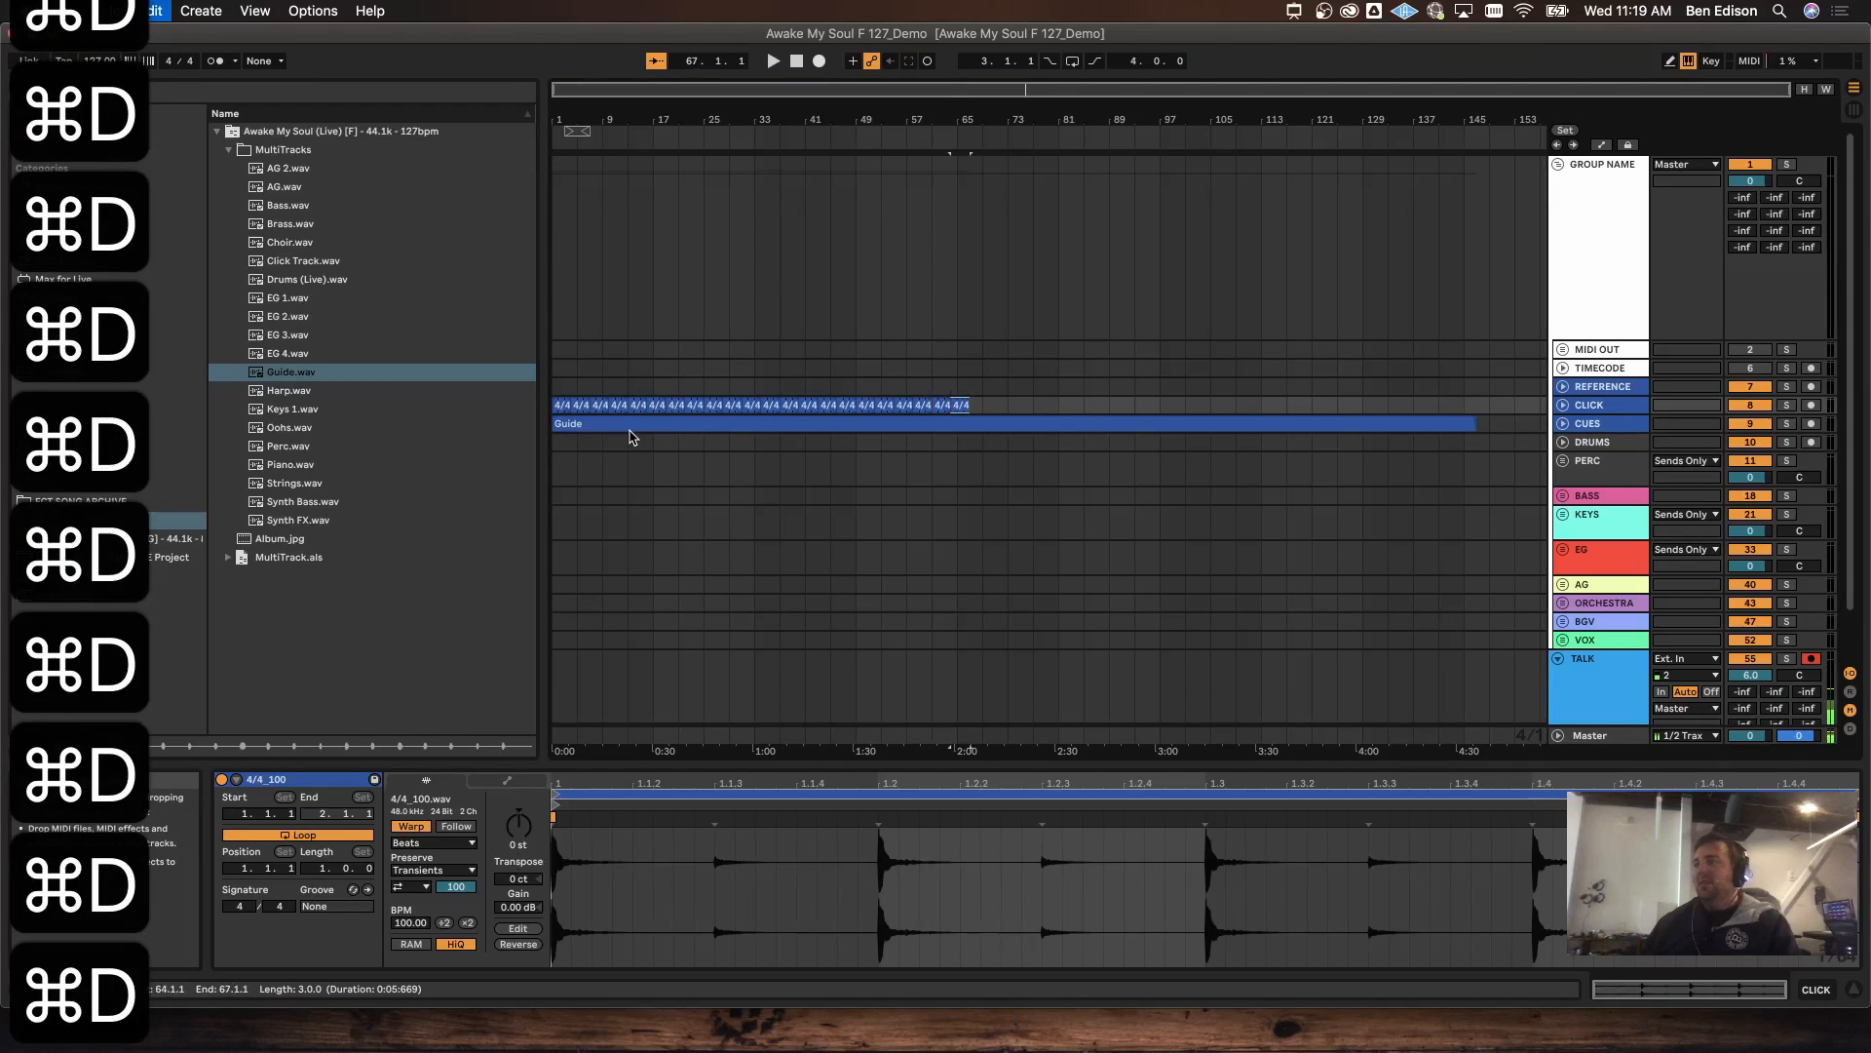
{"action": "key", "text": "super+d"}
{"action": "key", "text": "super+d"}
{"action": "key", "text": "super+d"}
{"action": "key", "text": "super+d"}
{"action": "key", "text": "super+d"}
{"action": "key", "text": "super+d"}
{"action": "key", "text": "super+d"}
{"action": "key", "text": "super+d"}
{"action": "key", "text": "super+d"}
{"action": "key", "text": "super+d"}
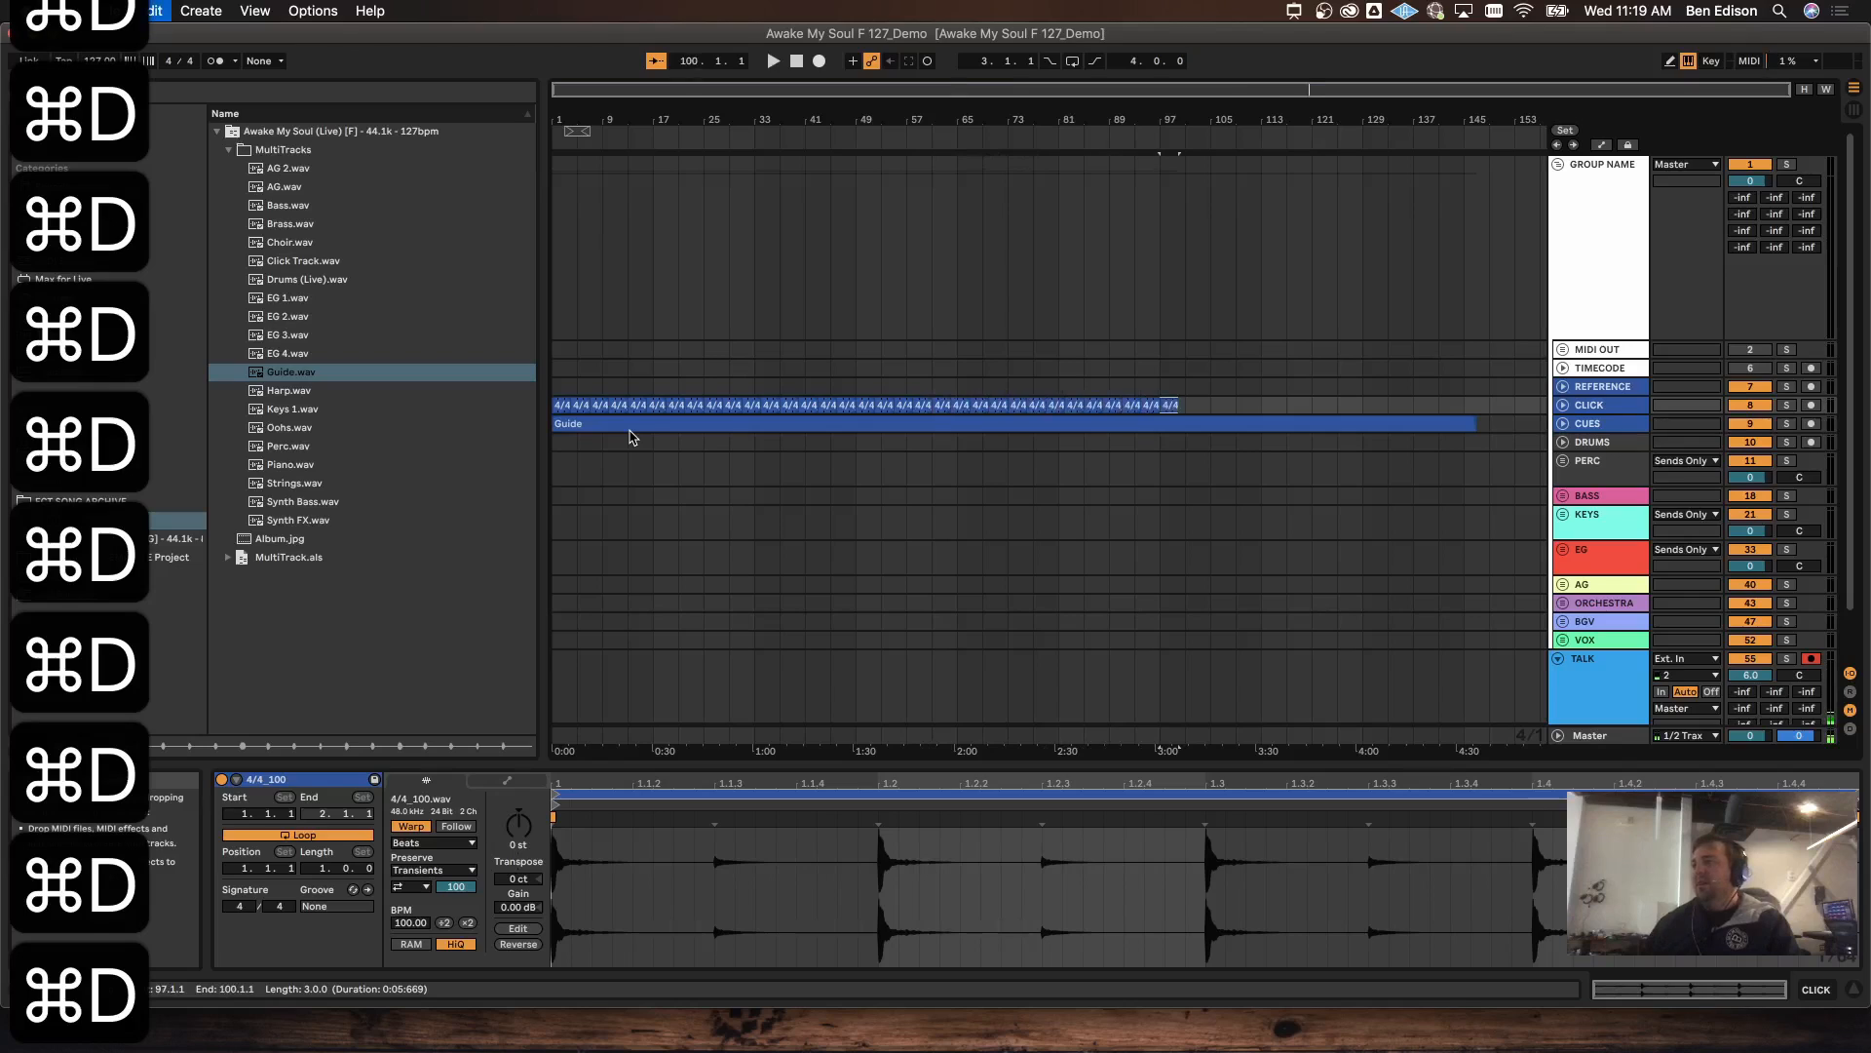
{"action": "key", "text": "super+d"}
{"action": "key", "text": "super+d"}
{"action": "key", "text": "super+d"}
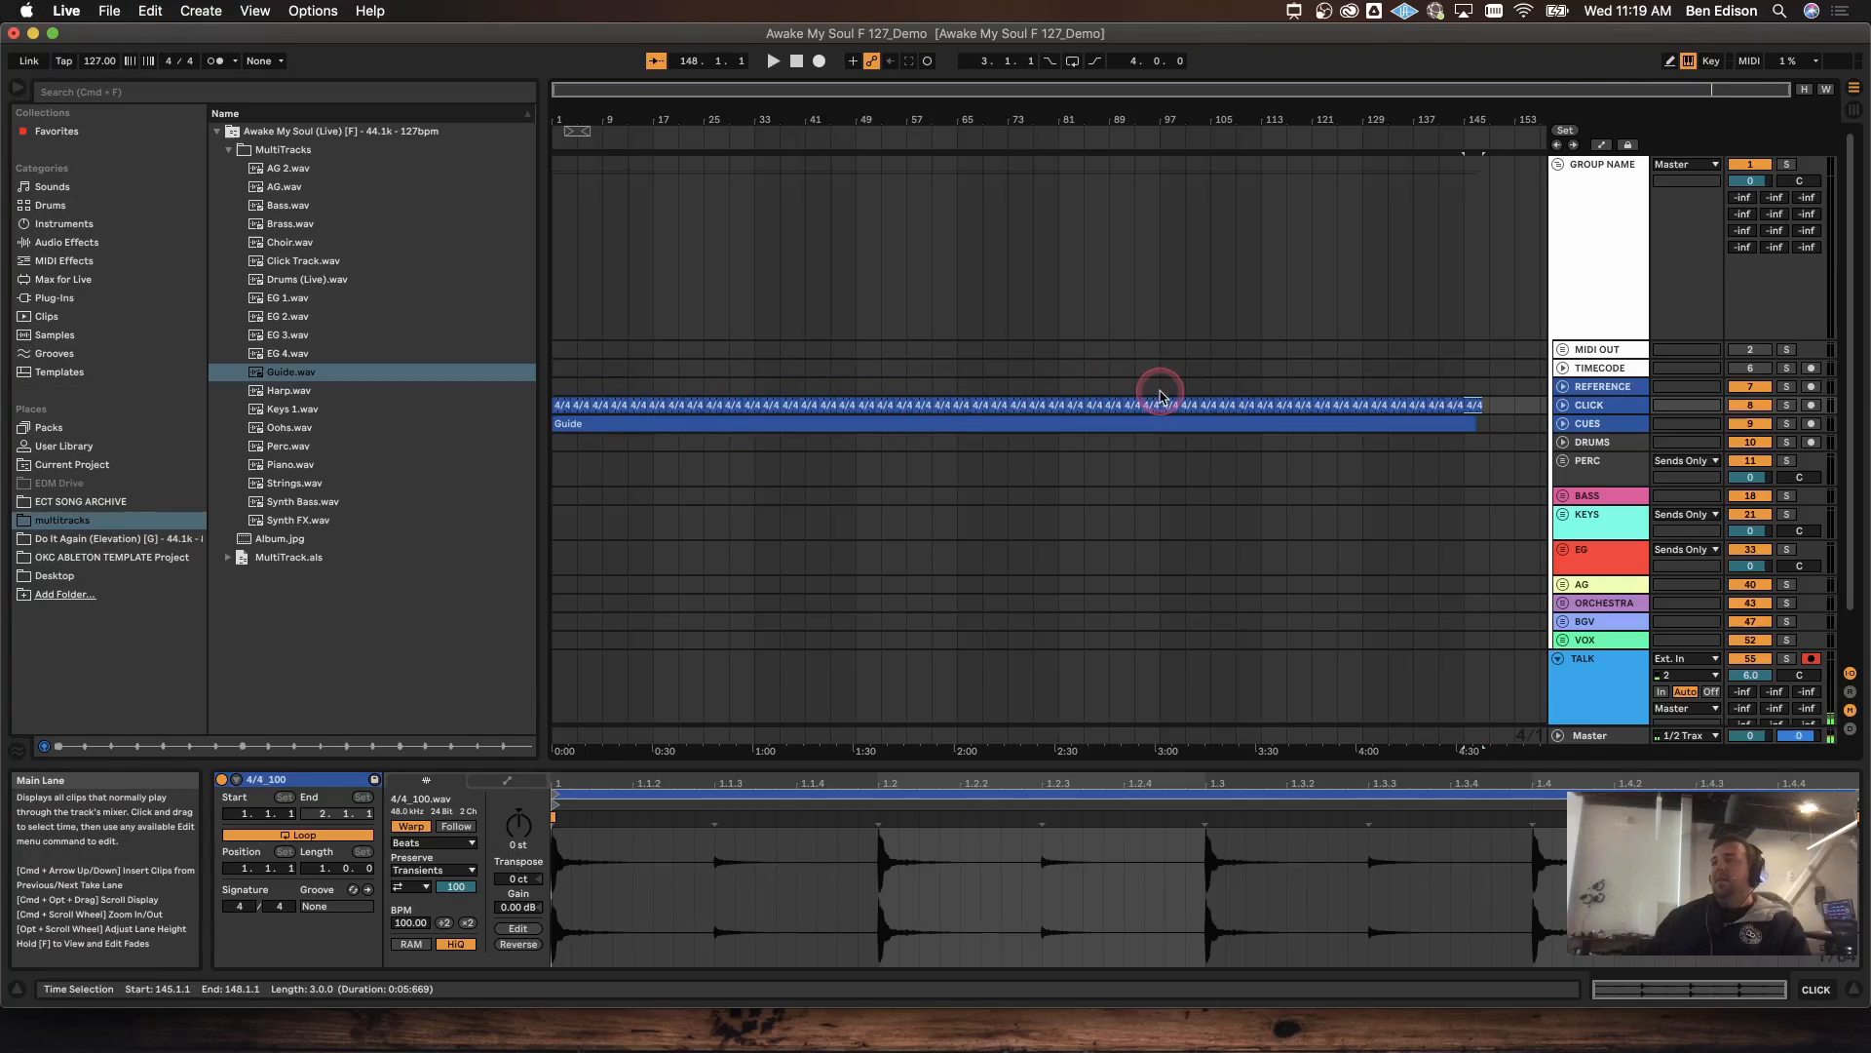
{"action": "left_click", "coordinate": [563, 405], "text": "shift"}
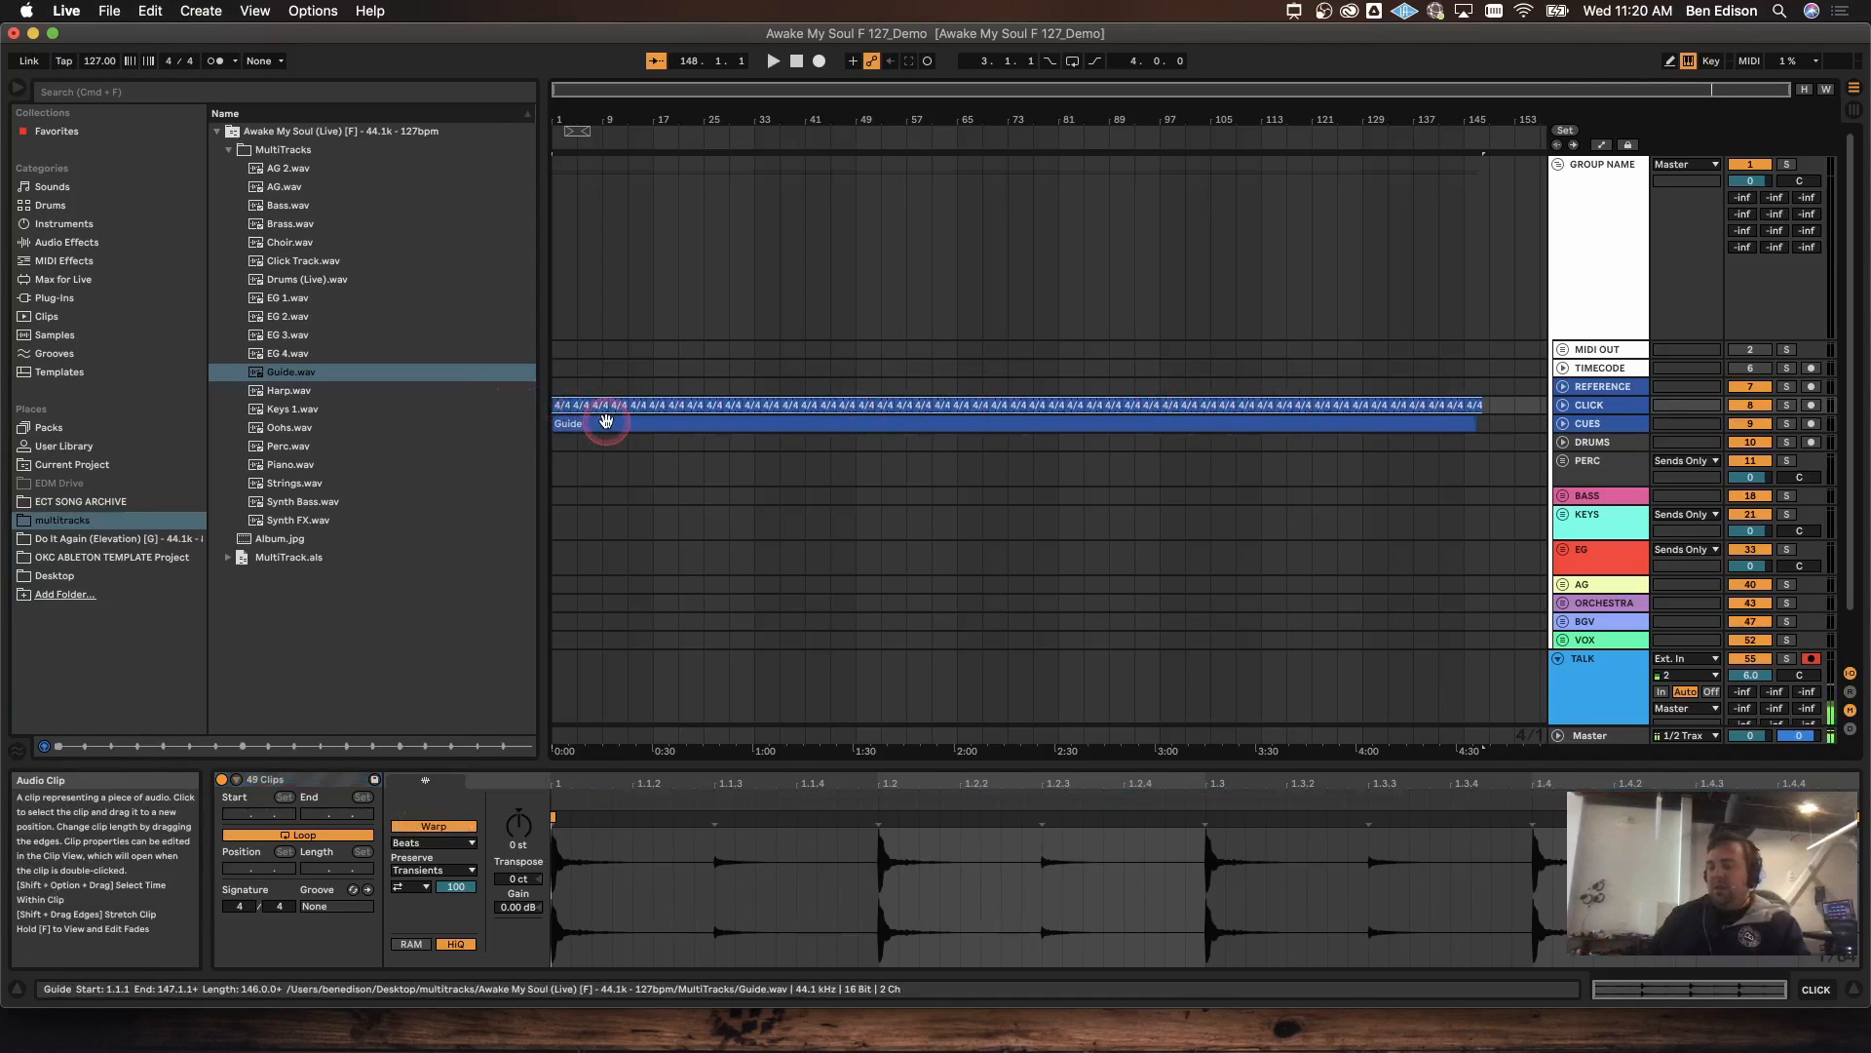
{"action": "key", "text": "super+j"}
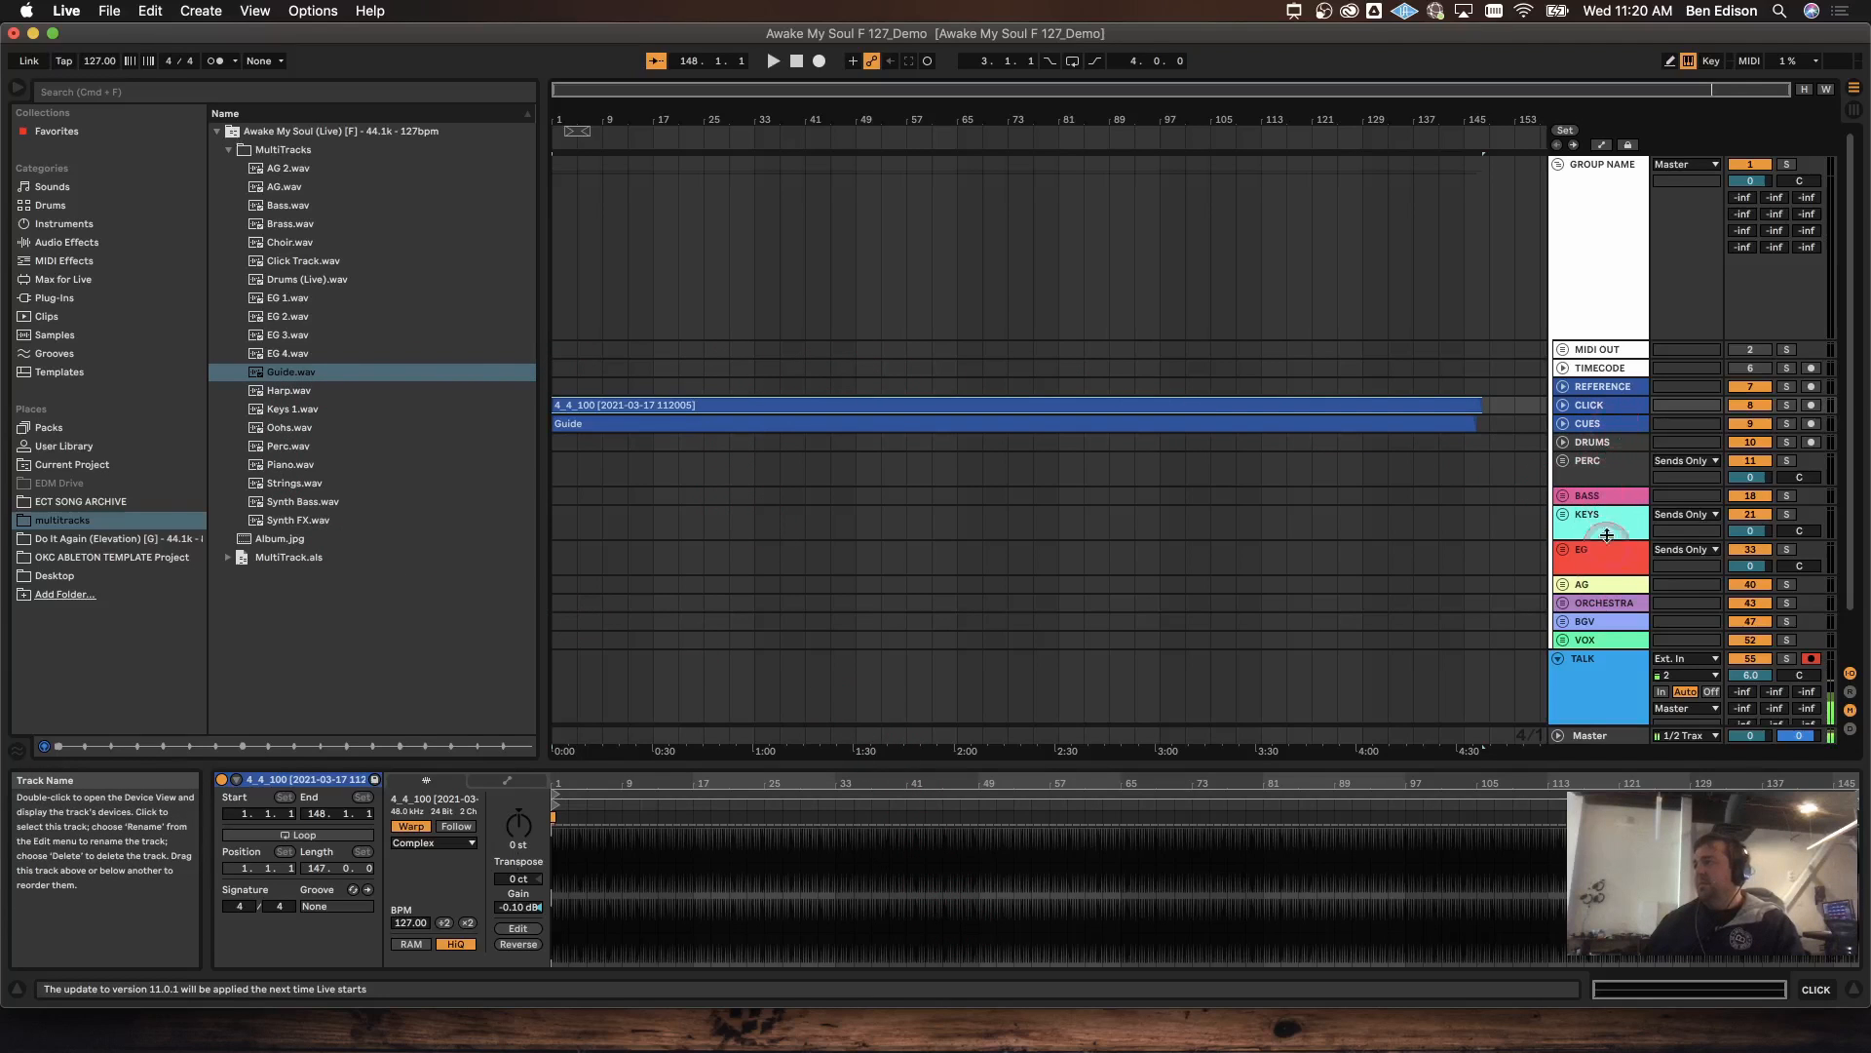
Step: Place Drums (Live).wav on the DRUMS track and warp the clip to 127 BPM
{"action": "left_click", "coordinate": [1593, 442]}
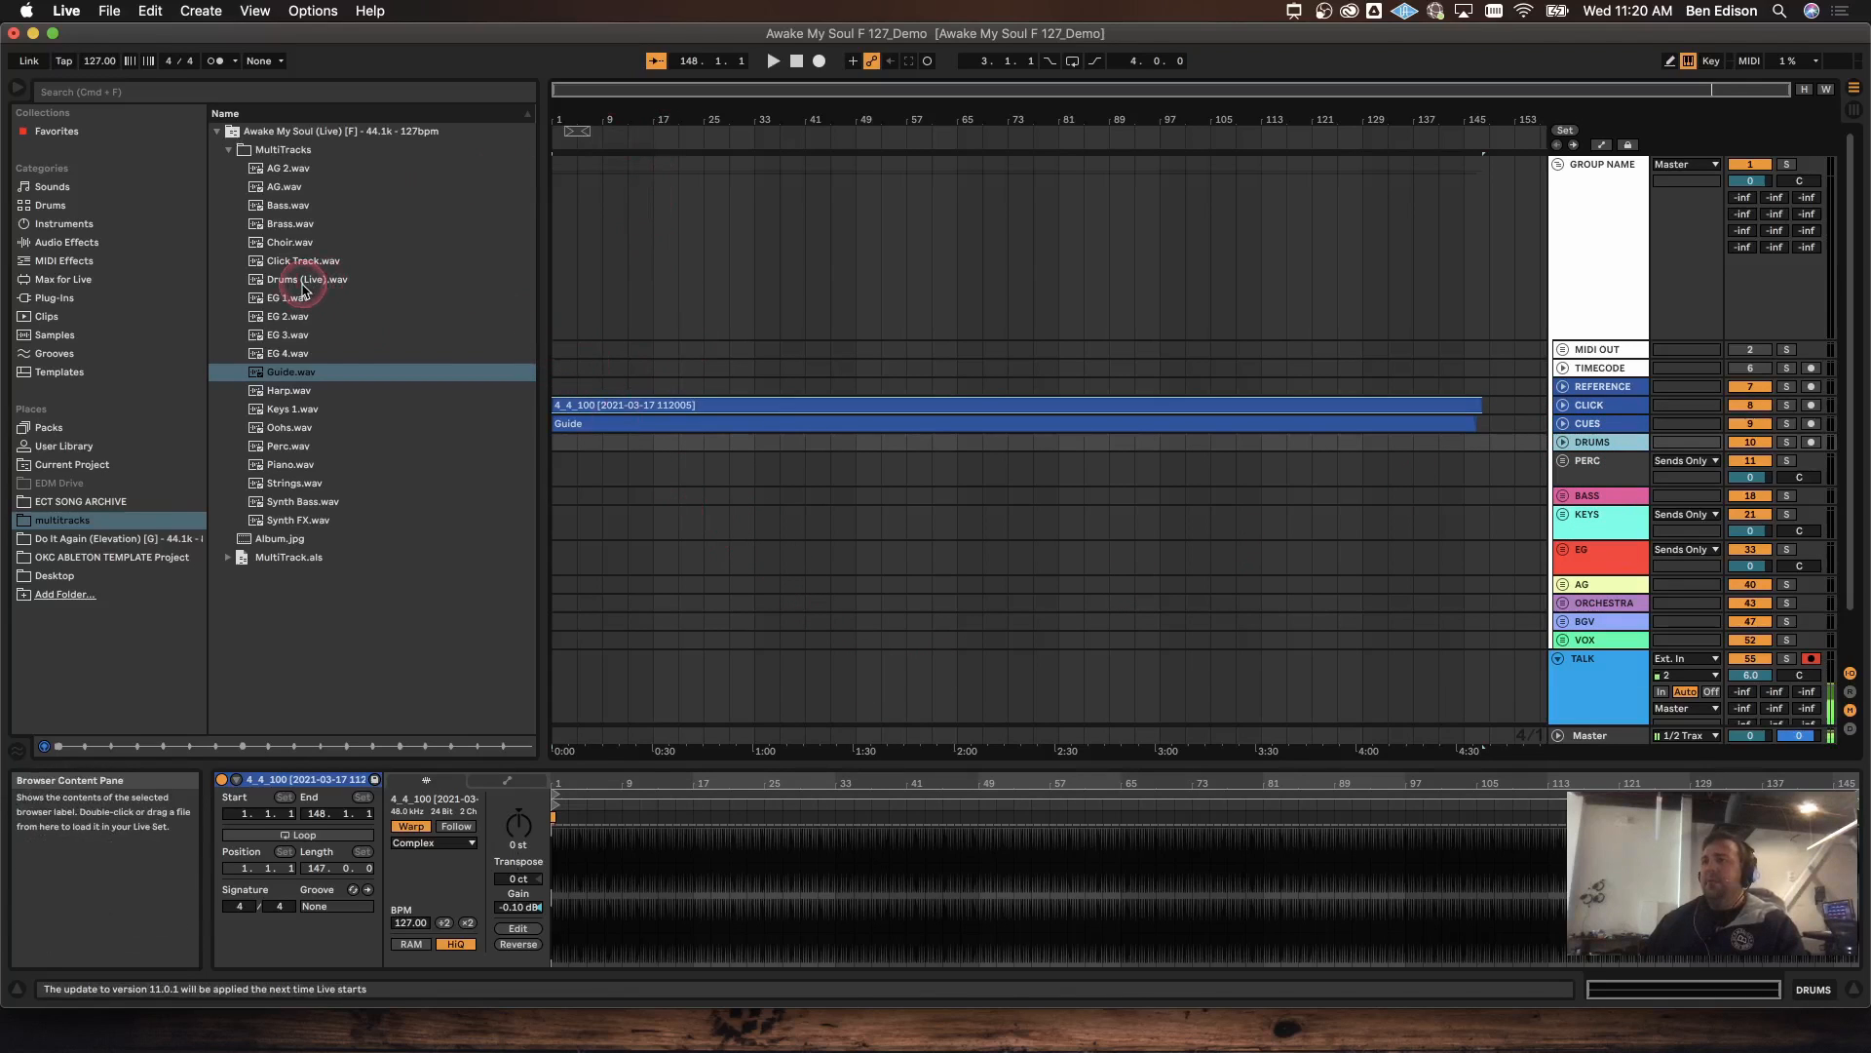
{"action": "left_click_drag", "start_coordinate": [287, 285], "coordinate": [546, 439]}
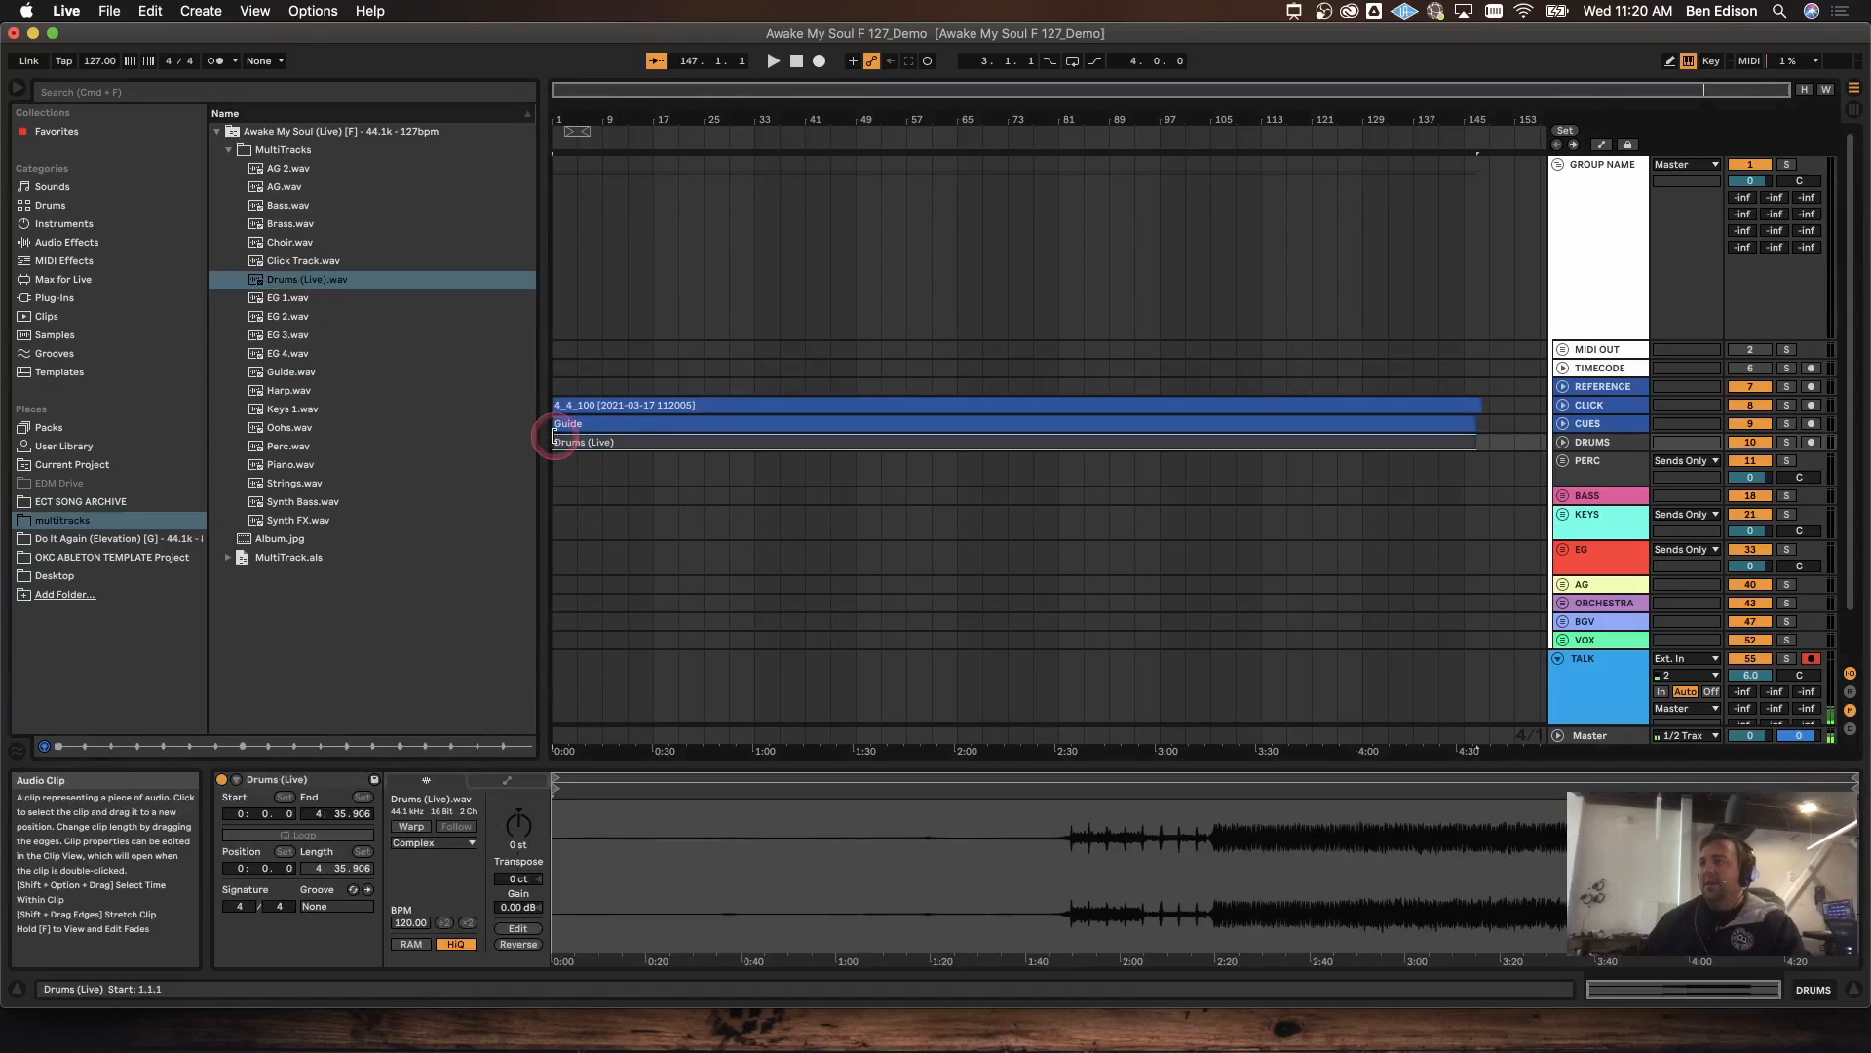
{"action": "left_click", "coordinate": [624, 443]}
{"action": "left_click", "coordinate": [411, 826]}
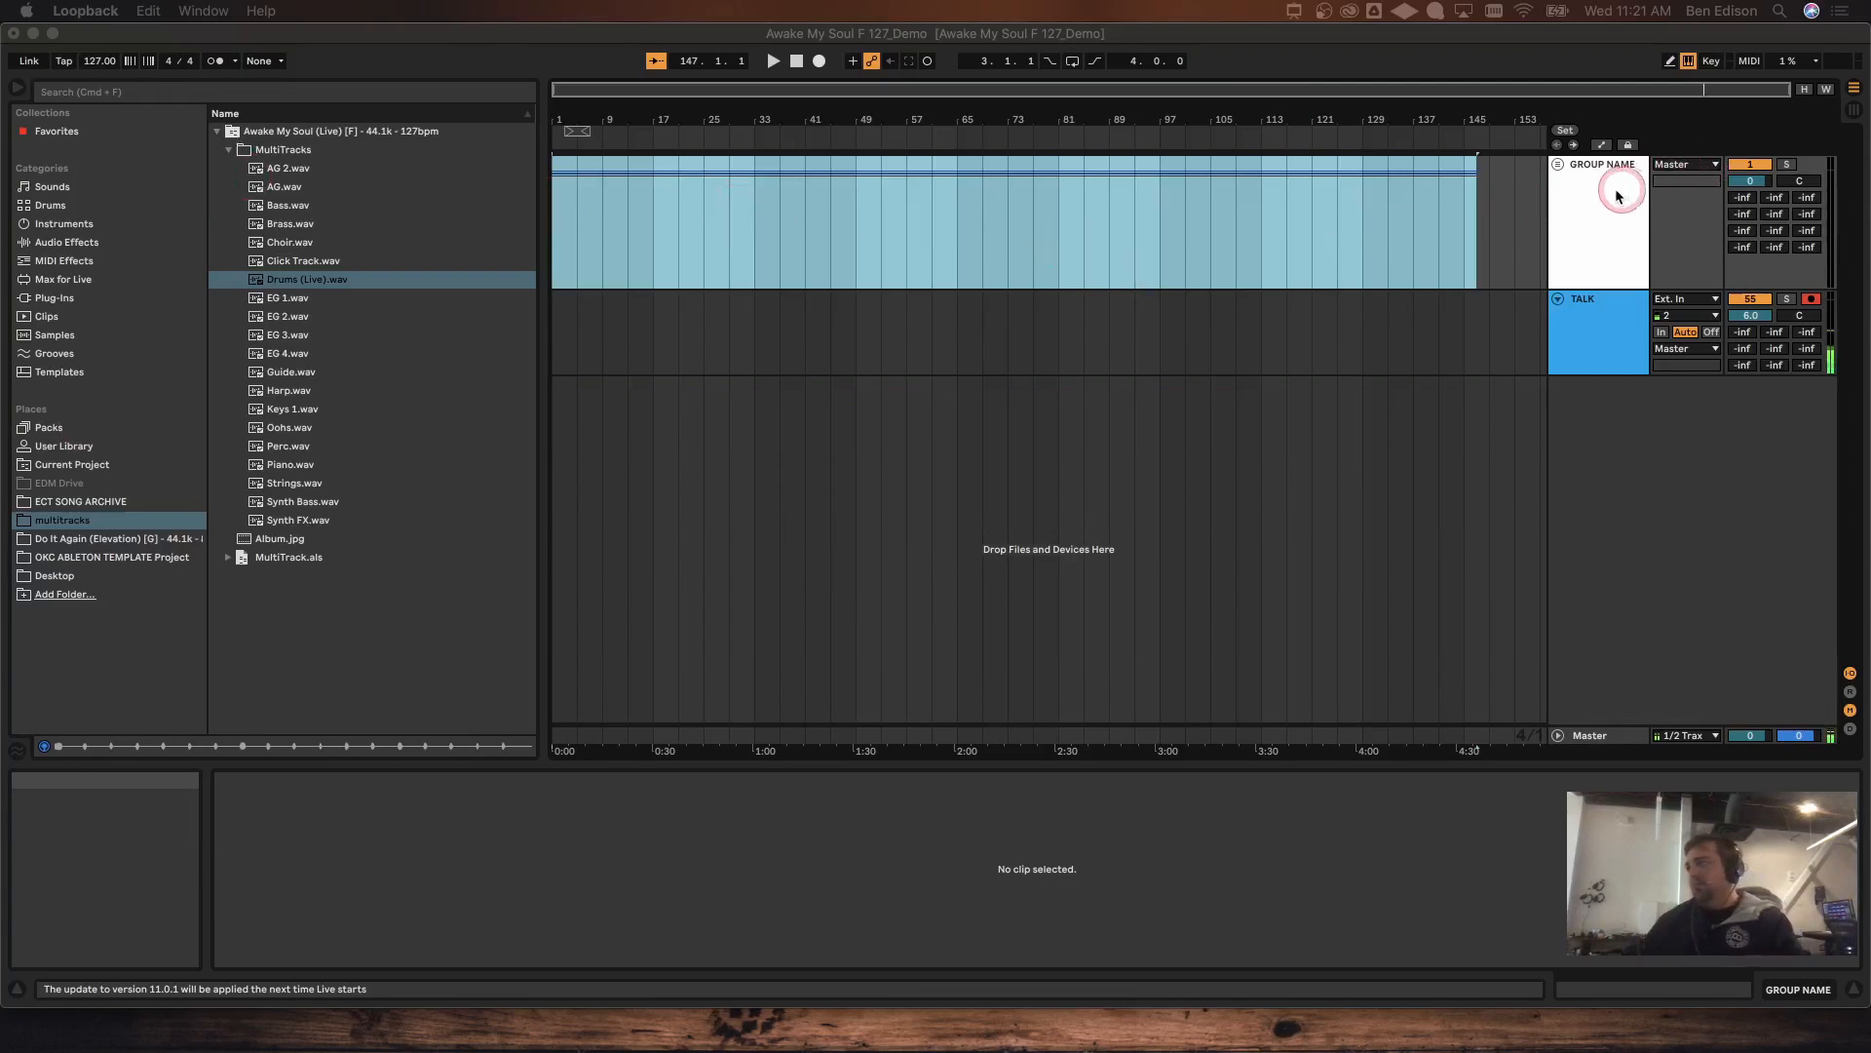
Step: Unfold GROUP NAME, play from around bar 103 with the metronome briefly on, then stop
{"action": "left_click", "coordinate": [1557, 165]}
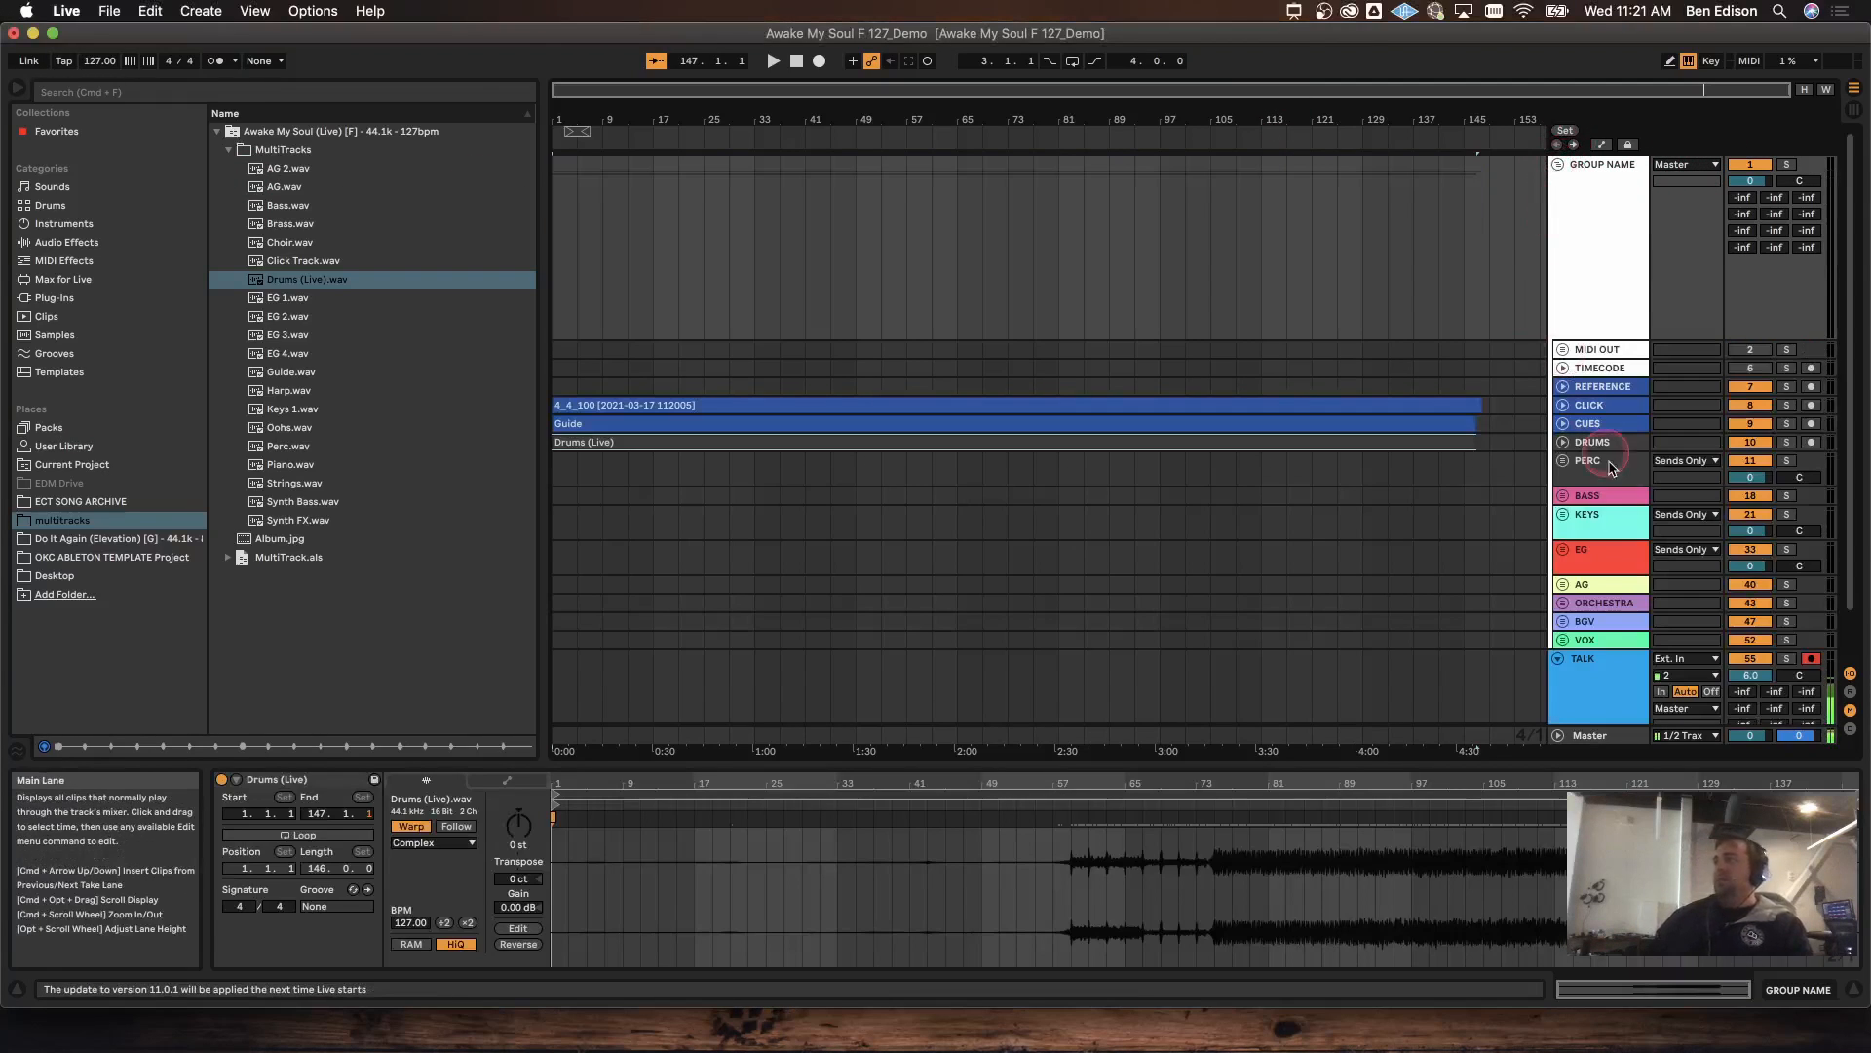
{"action": "left_click", "coordinate": [1218, 329]}
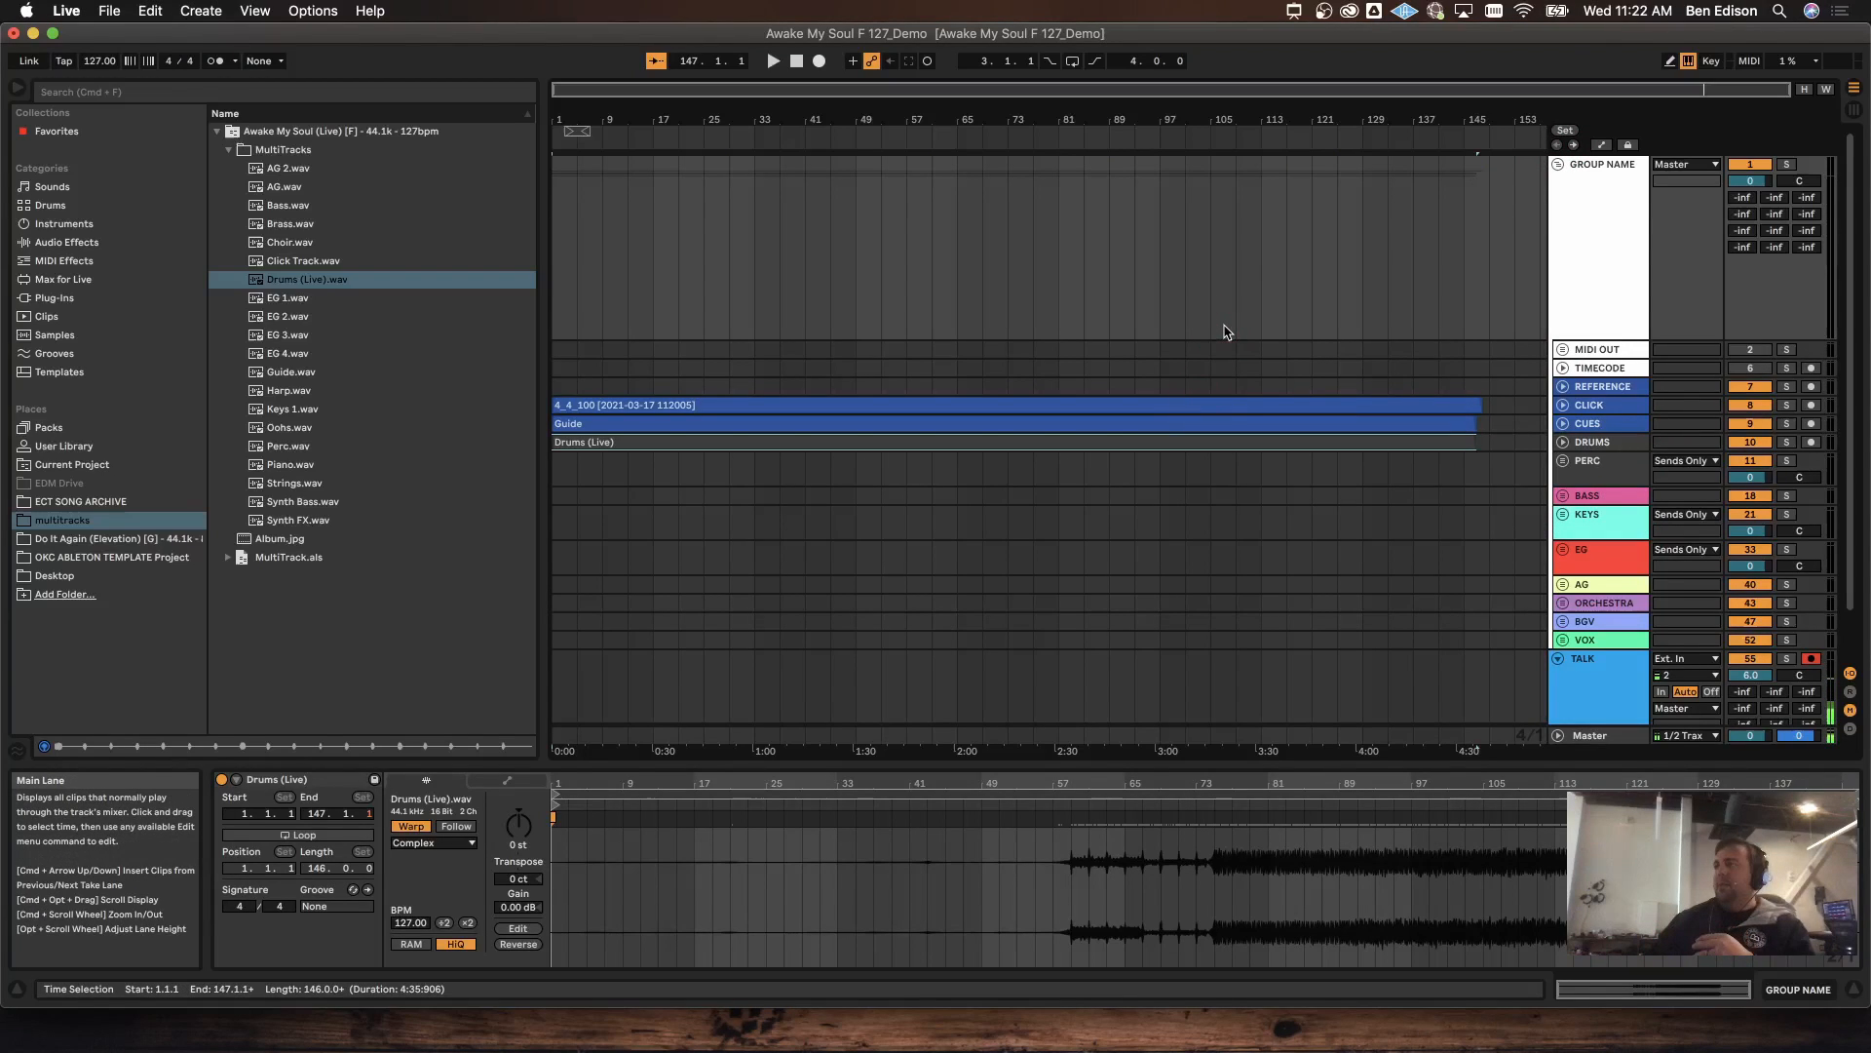
{"action": "left_click", "coordinate": [1194, 136]}
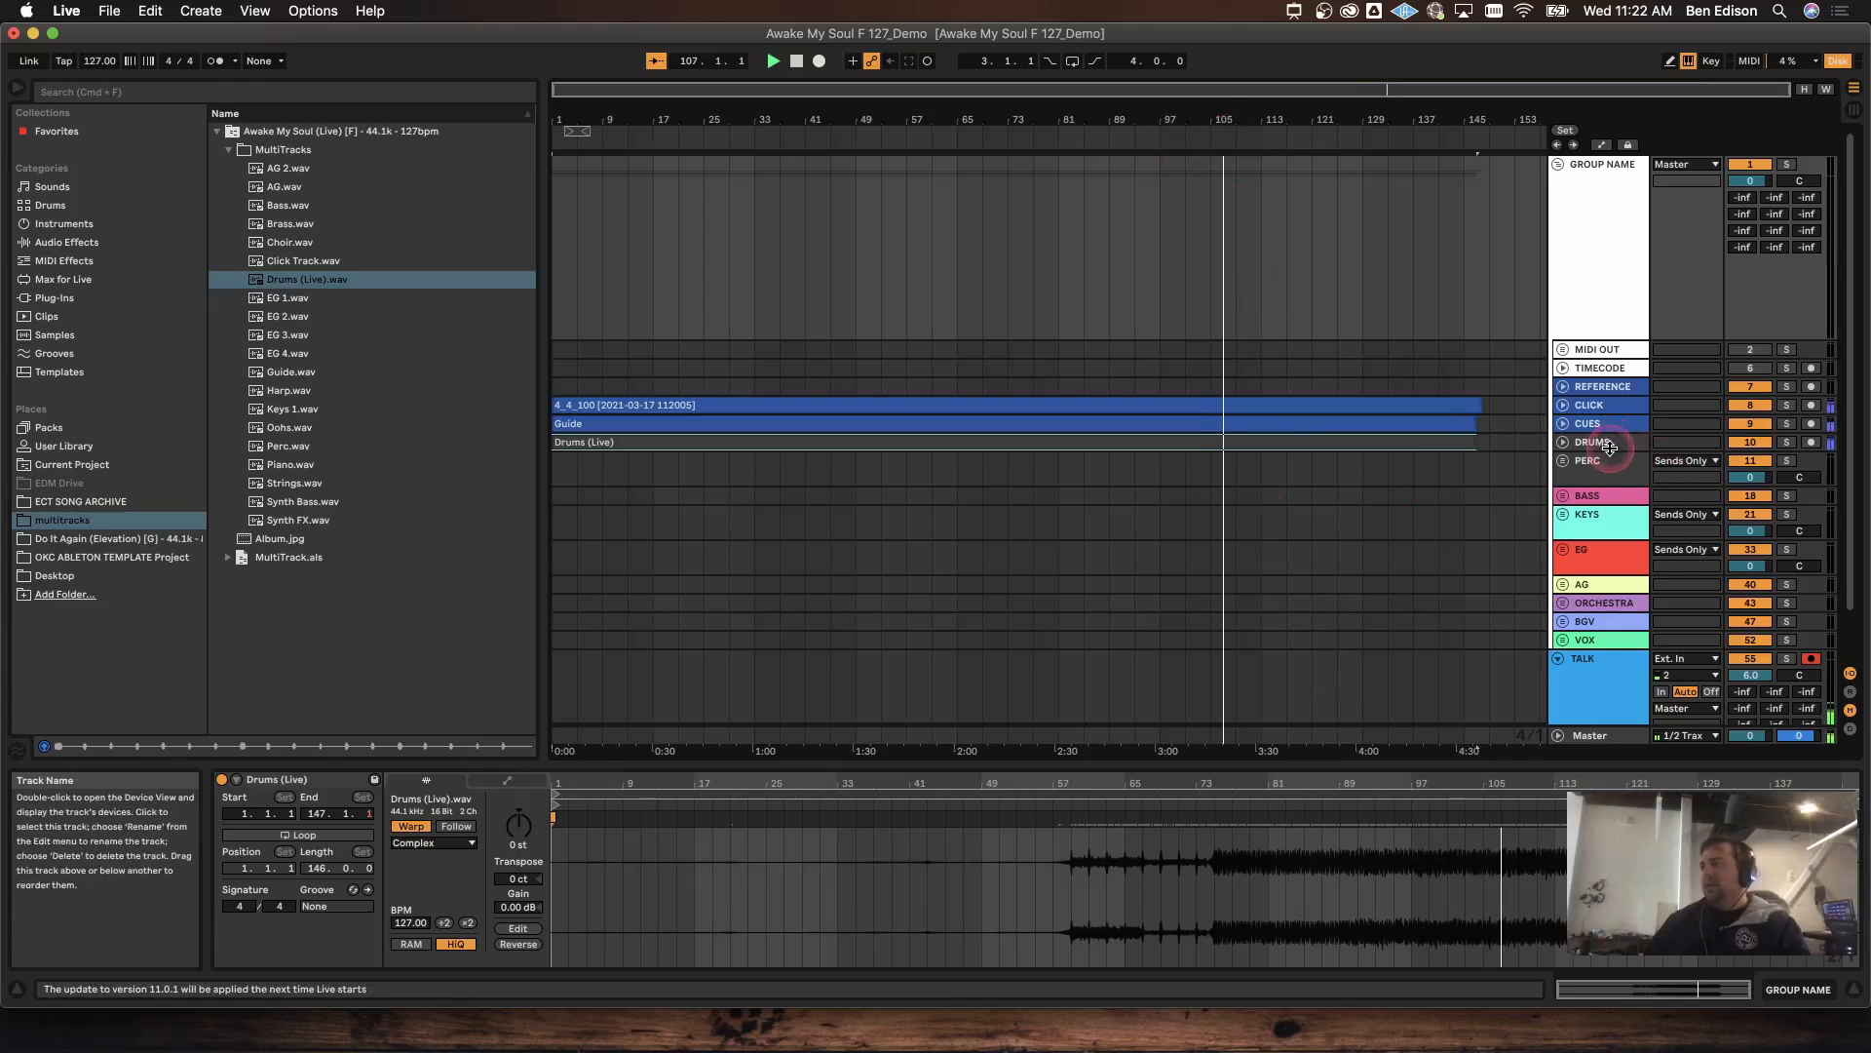
{"action": "left_click", "coordinate": [209, 66]}
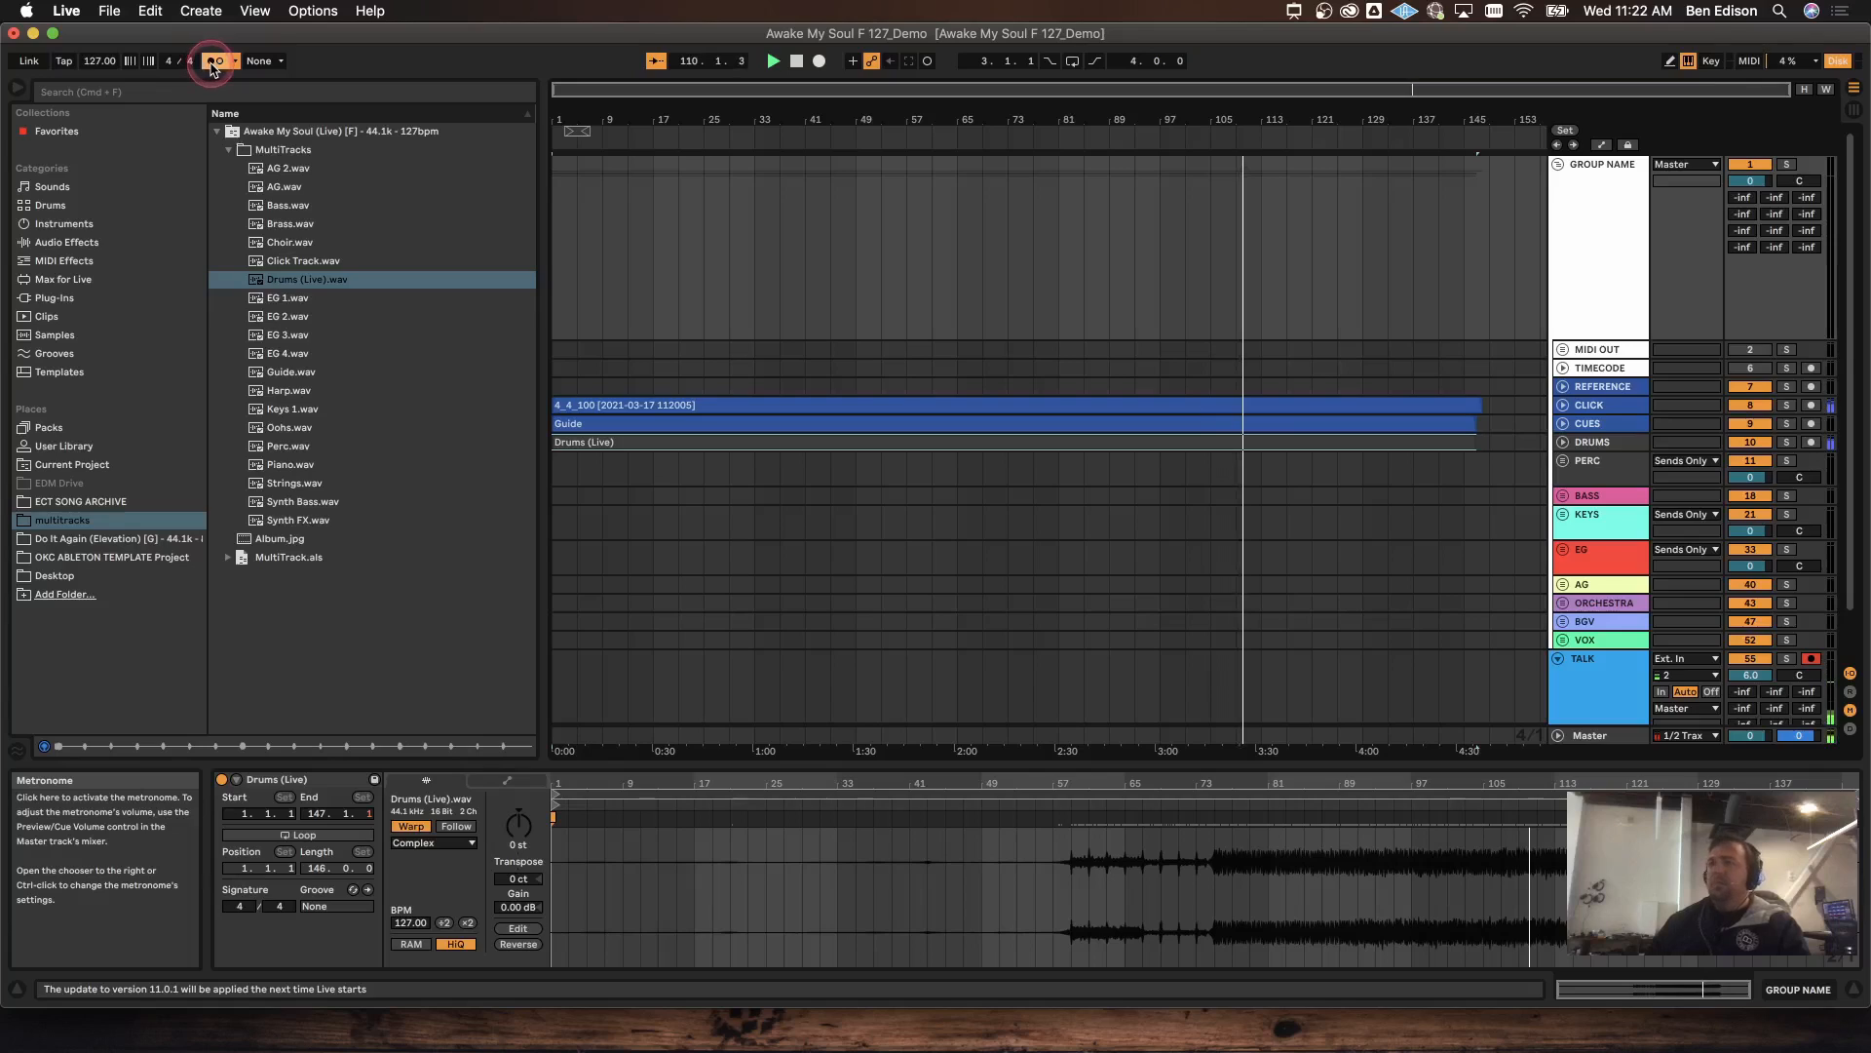
{"action": "left_click", "coordinate": [212, 62]}
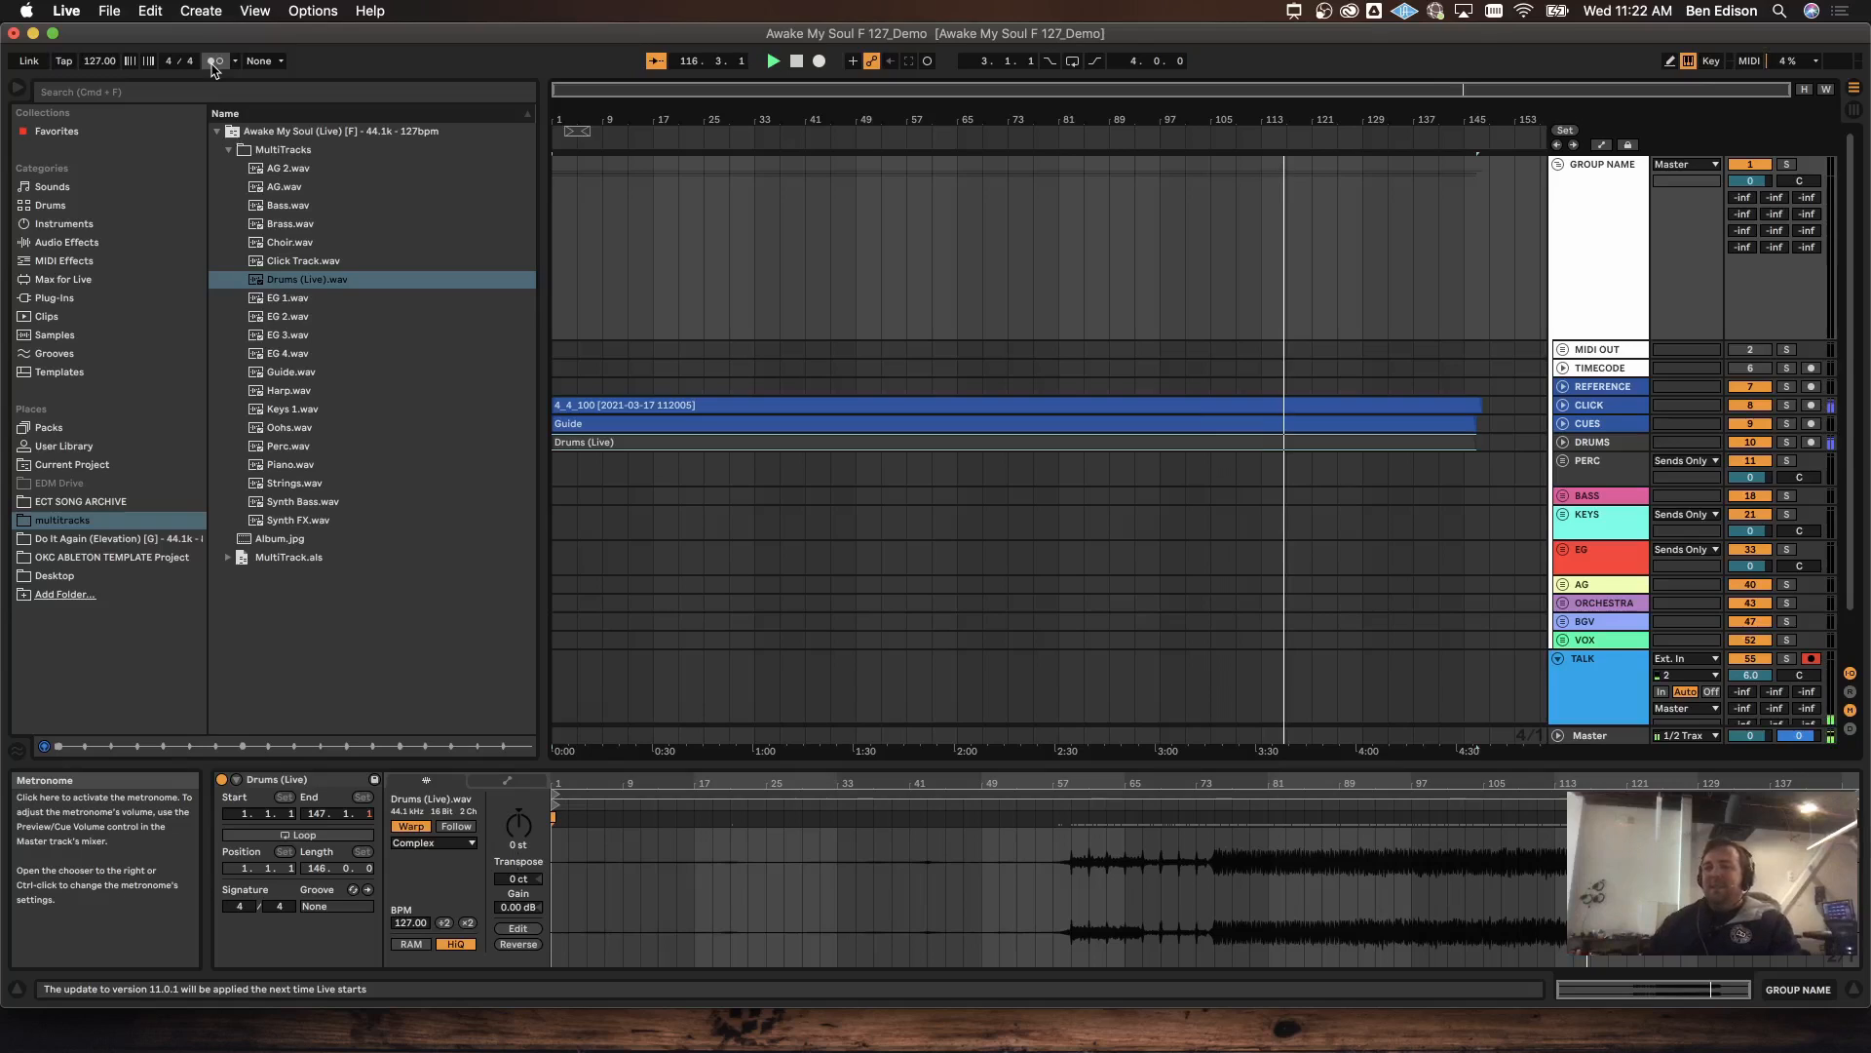
{"action": "left_click", "coordinate": [797, 63]}
Step: Unfold the PERC group and place Perc.wav on the PERC 1 track
{"action": "left_click", "coordinate": [1714, 429]}
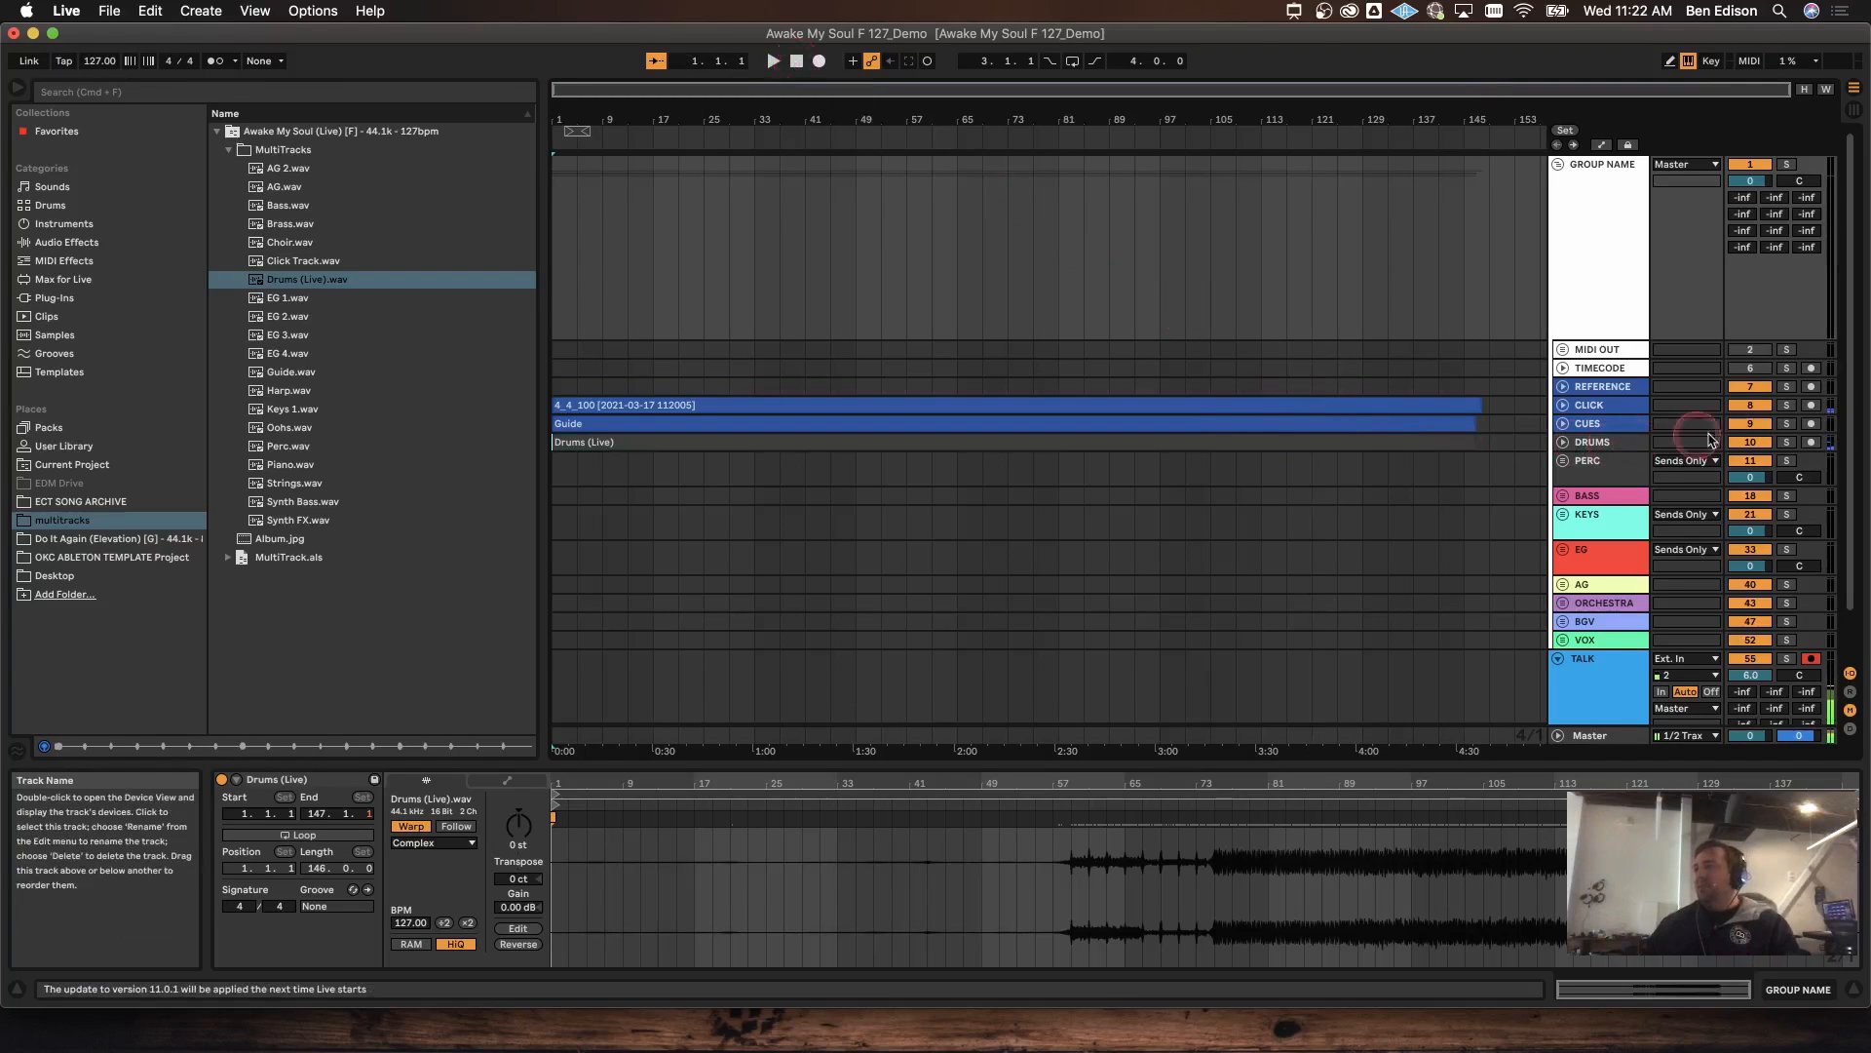
{"action": "scroll", "coordinate": [1295, 428], "scroll_direction": "down", "scroll_amount": 5}
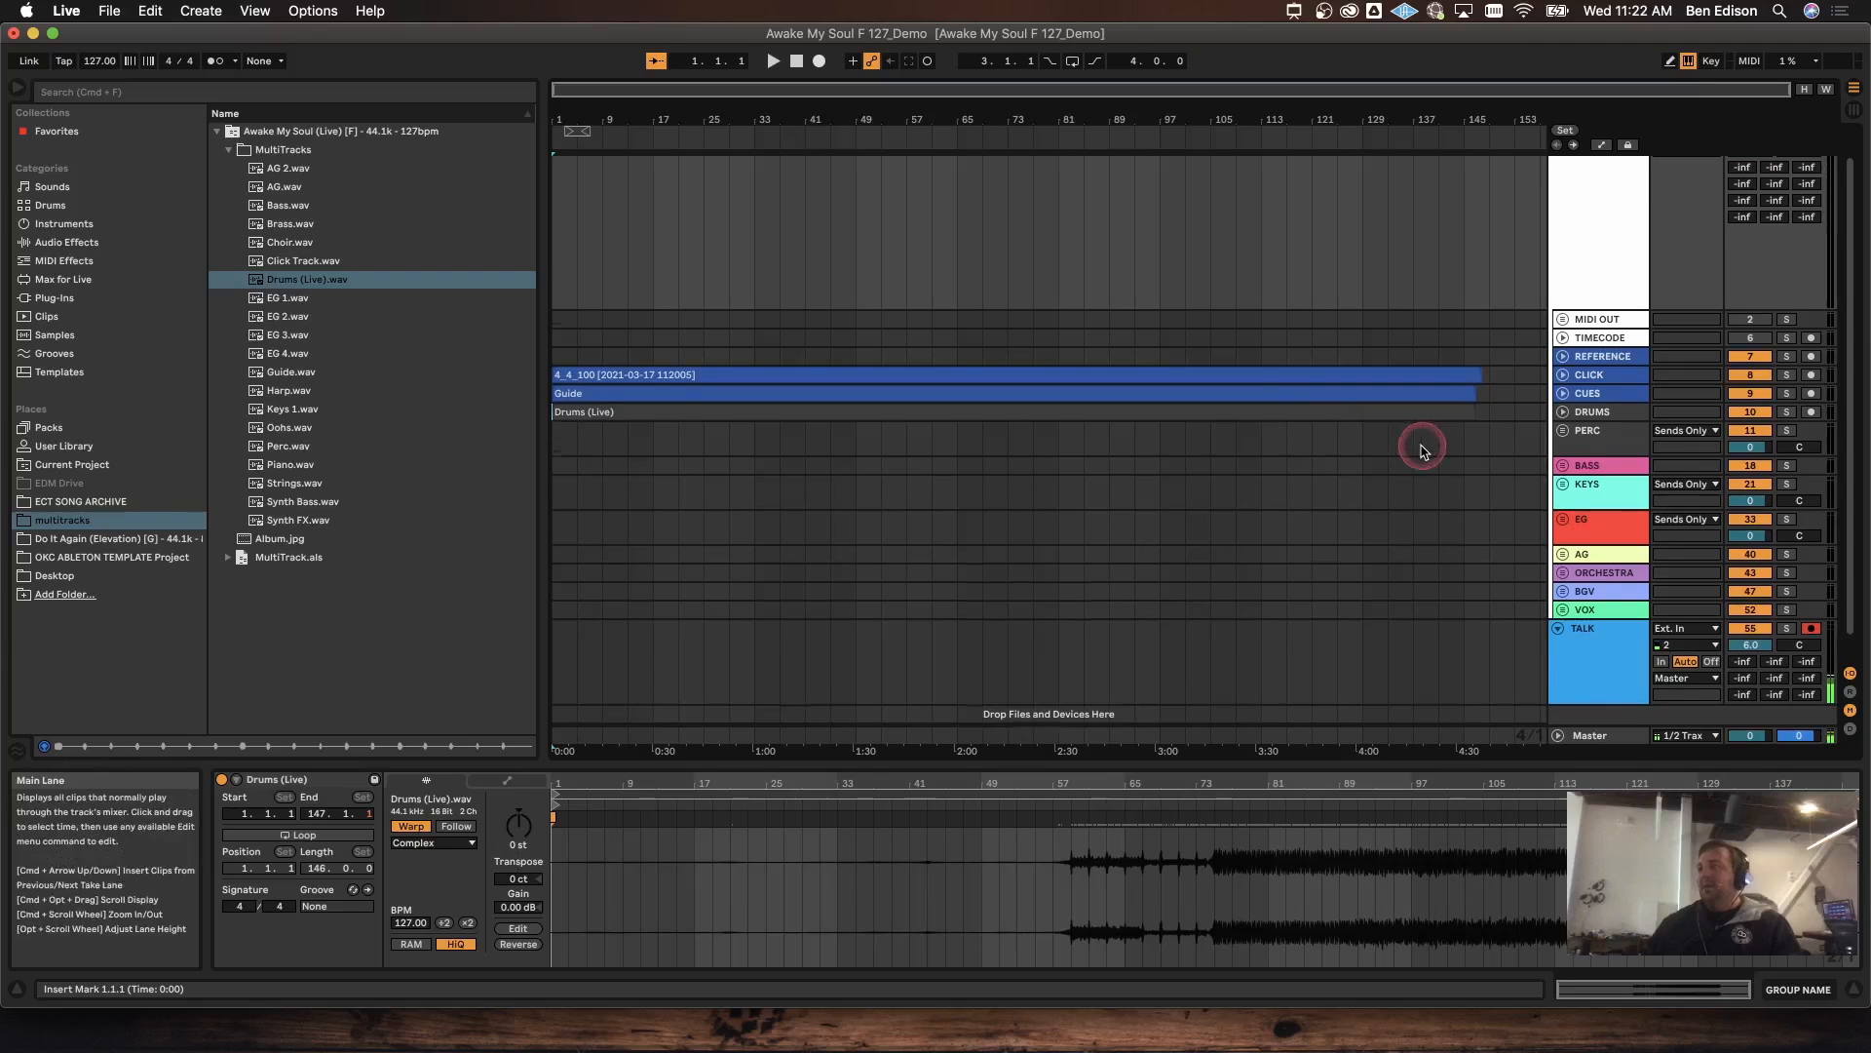
{"action": "left_click", "coordinate": [1562, 405]}
{"action": "scroll", "coordinate": [1531, 415], "scroll_direction": "down", "scroll_amount": 5}
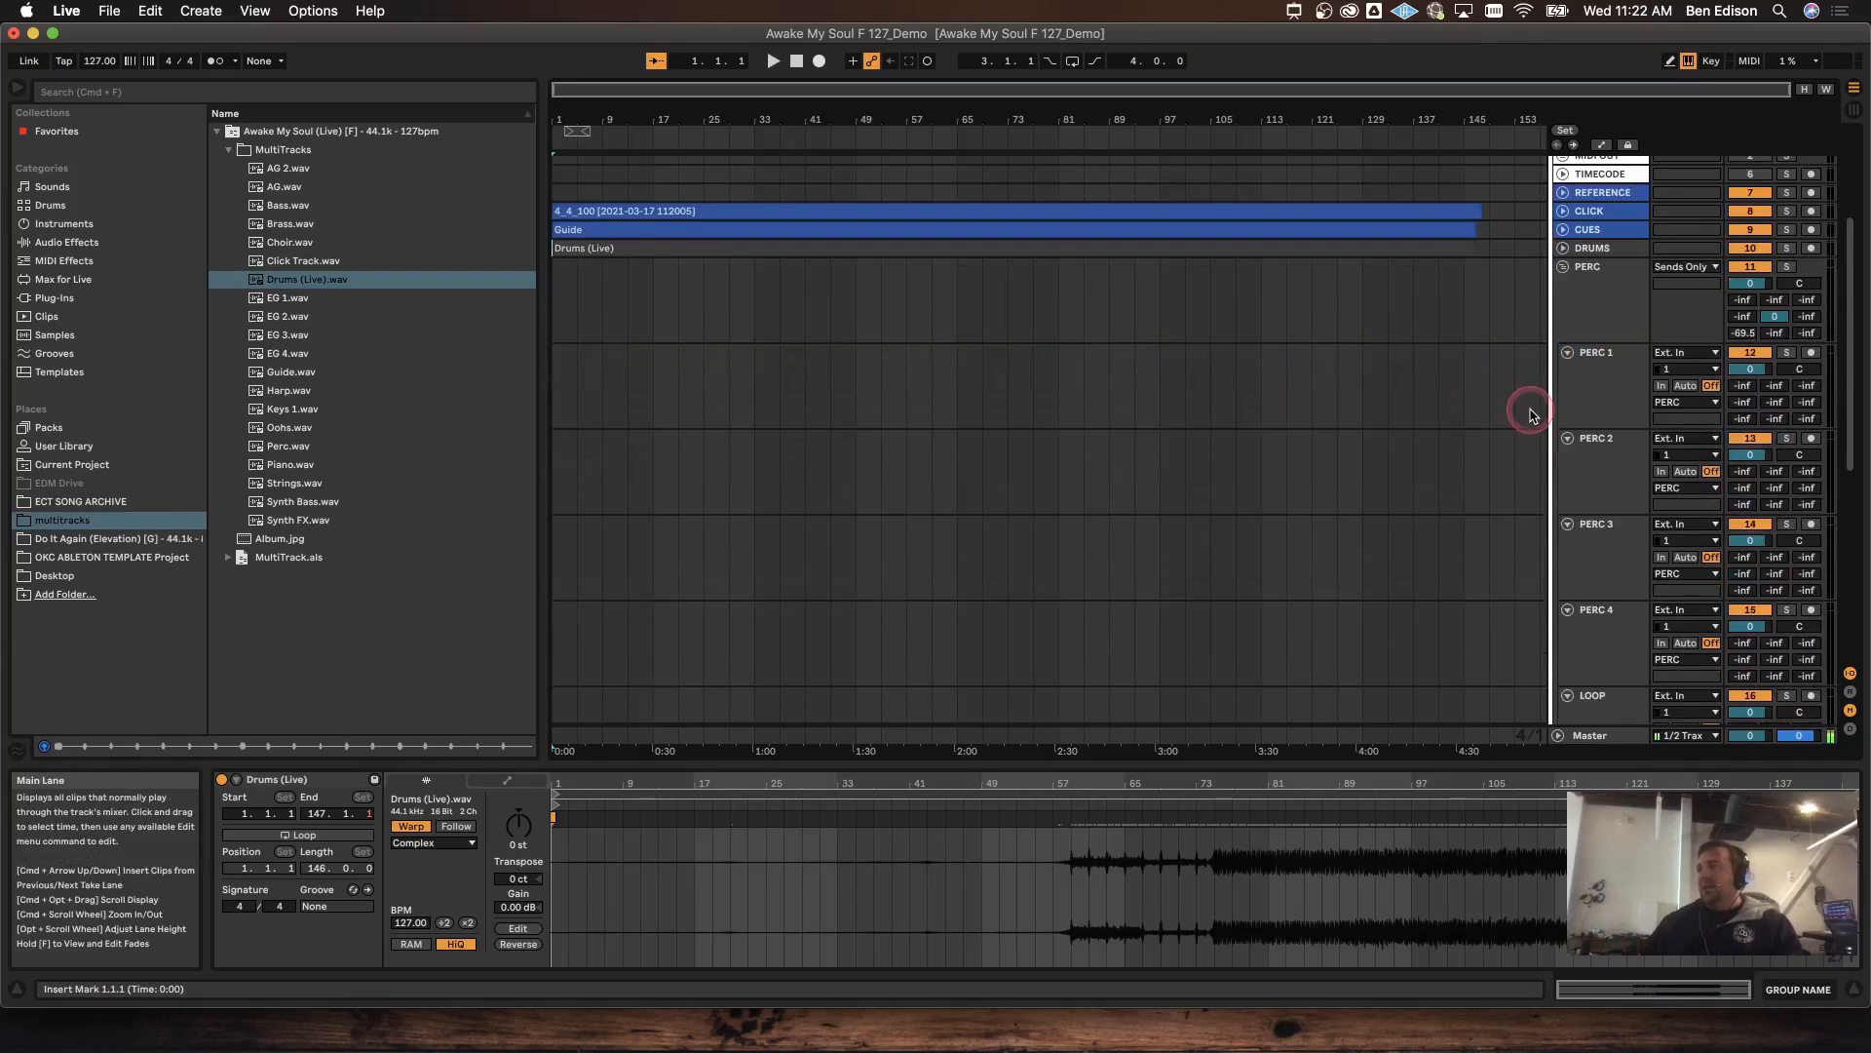
{"action": "scroll", "coordinate": [1529, 416], "scroll_direction": "down", "scroll_amount": 1}
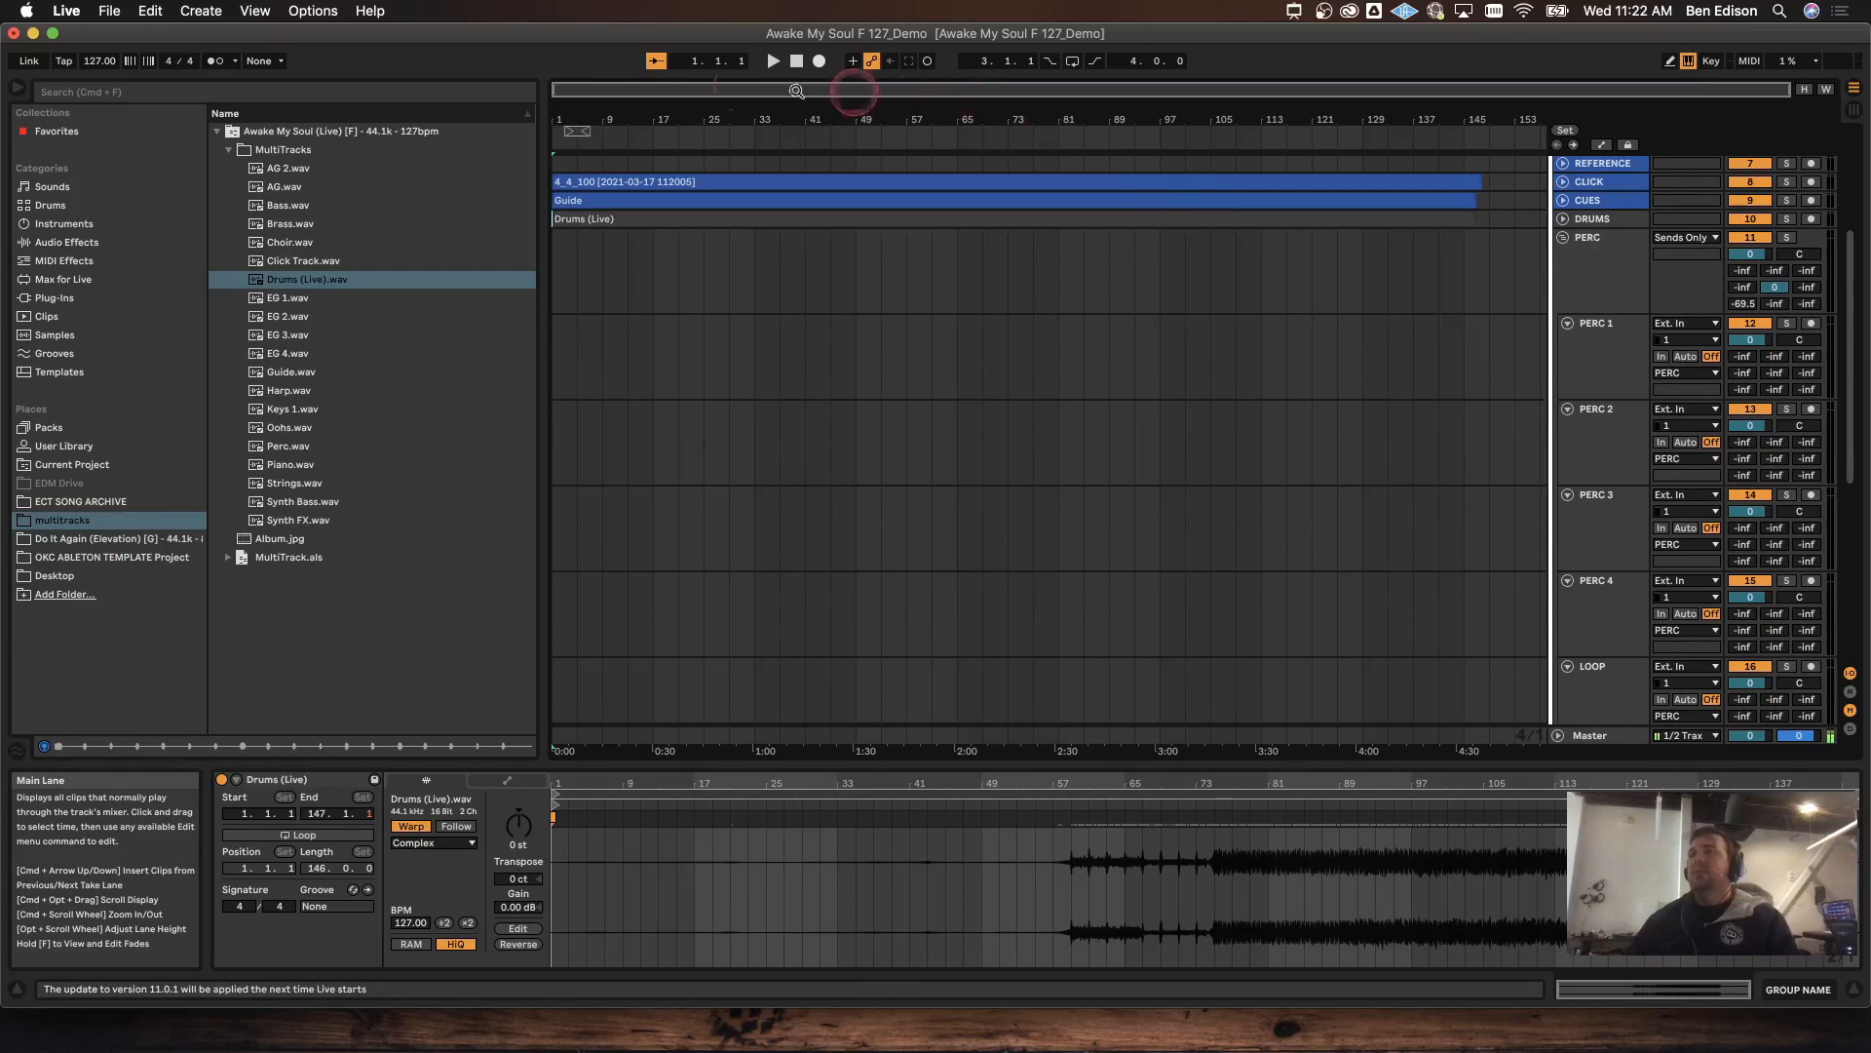
{"action": "left_click", "coordinate": [294, 447]}
{"action": "left_click_drag", "start_coordinate": [294, 447], "coordinate": [558, 368]}
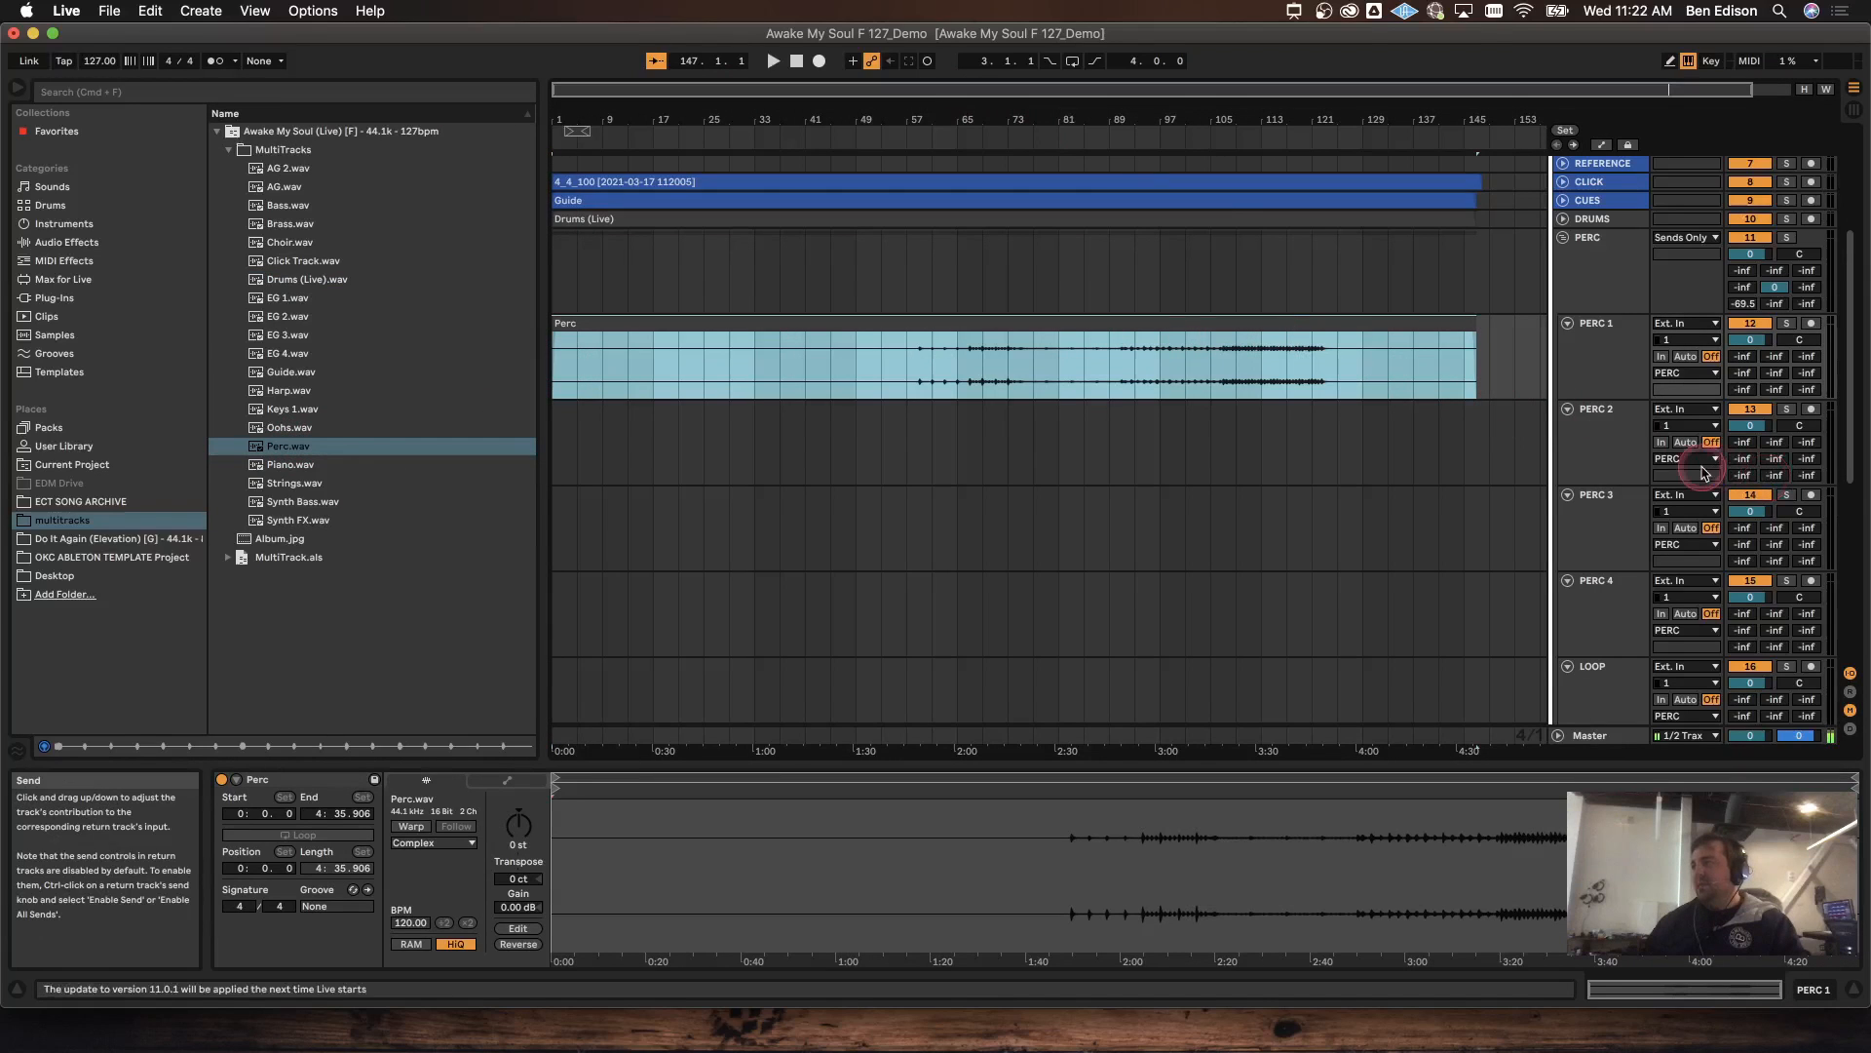
Step: Delete the unused PERC 2–4 tracks and the LOOP track
{"action": "left_click", "coordinate": [1616, 448]}
{"action": "left_click", "coordinate": [1622, 600], "text": "shift"}
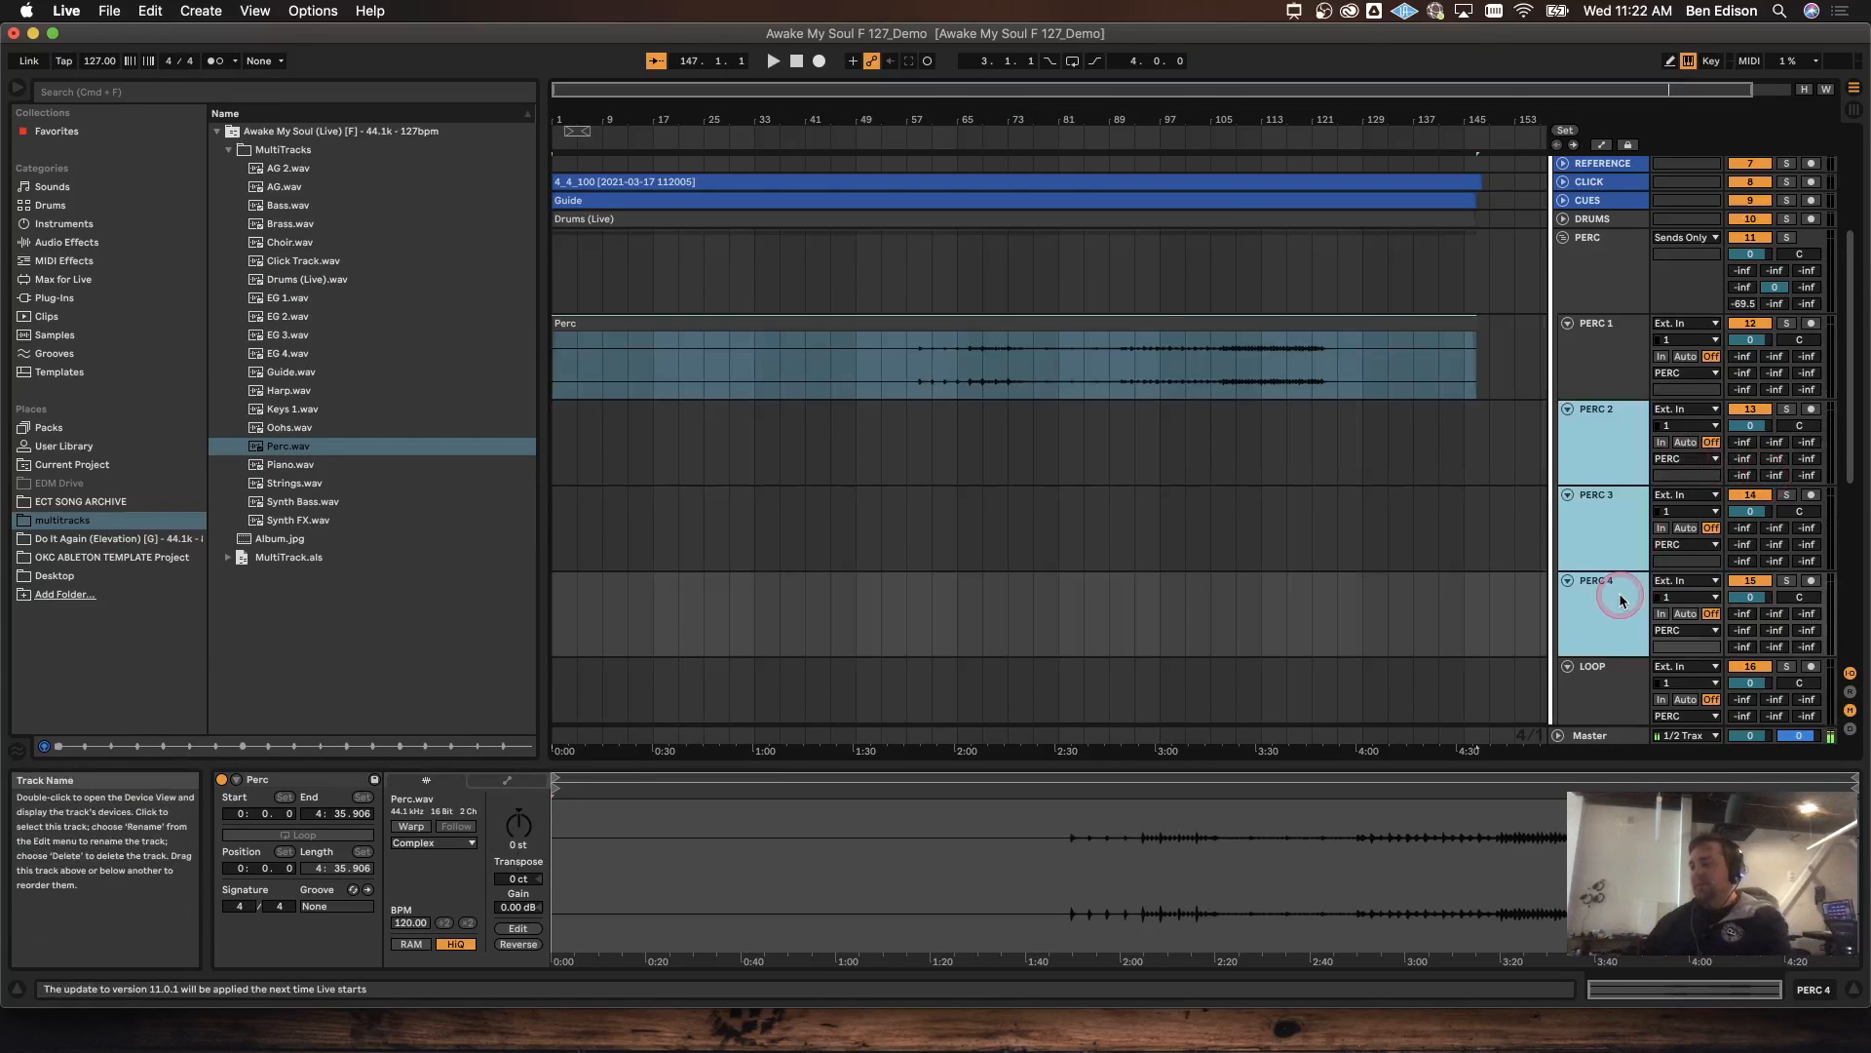
{"action": "key", "text": "BackSpace"}
{"action": "key", "text": "BackSpace"}
{"action": "left_click", "coordinate": [1593, 395]}
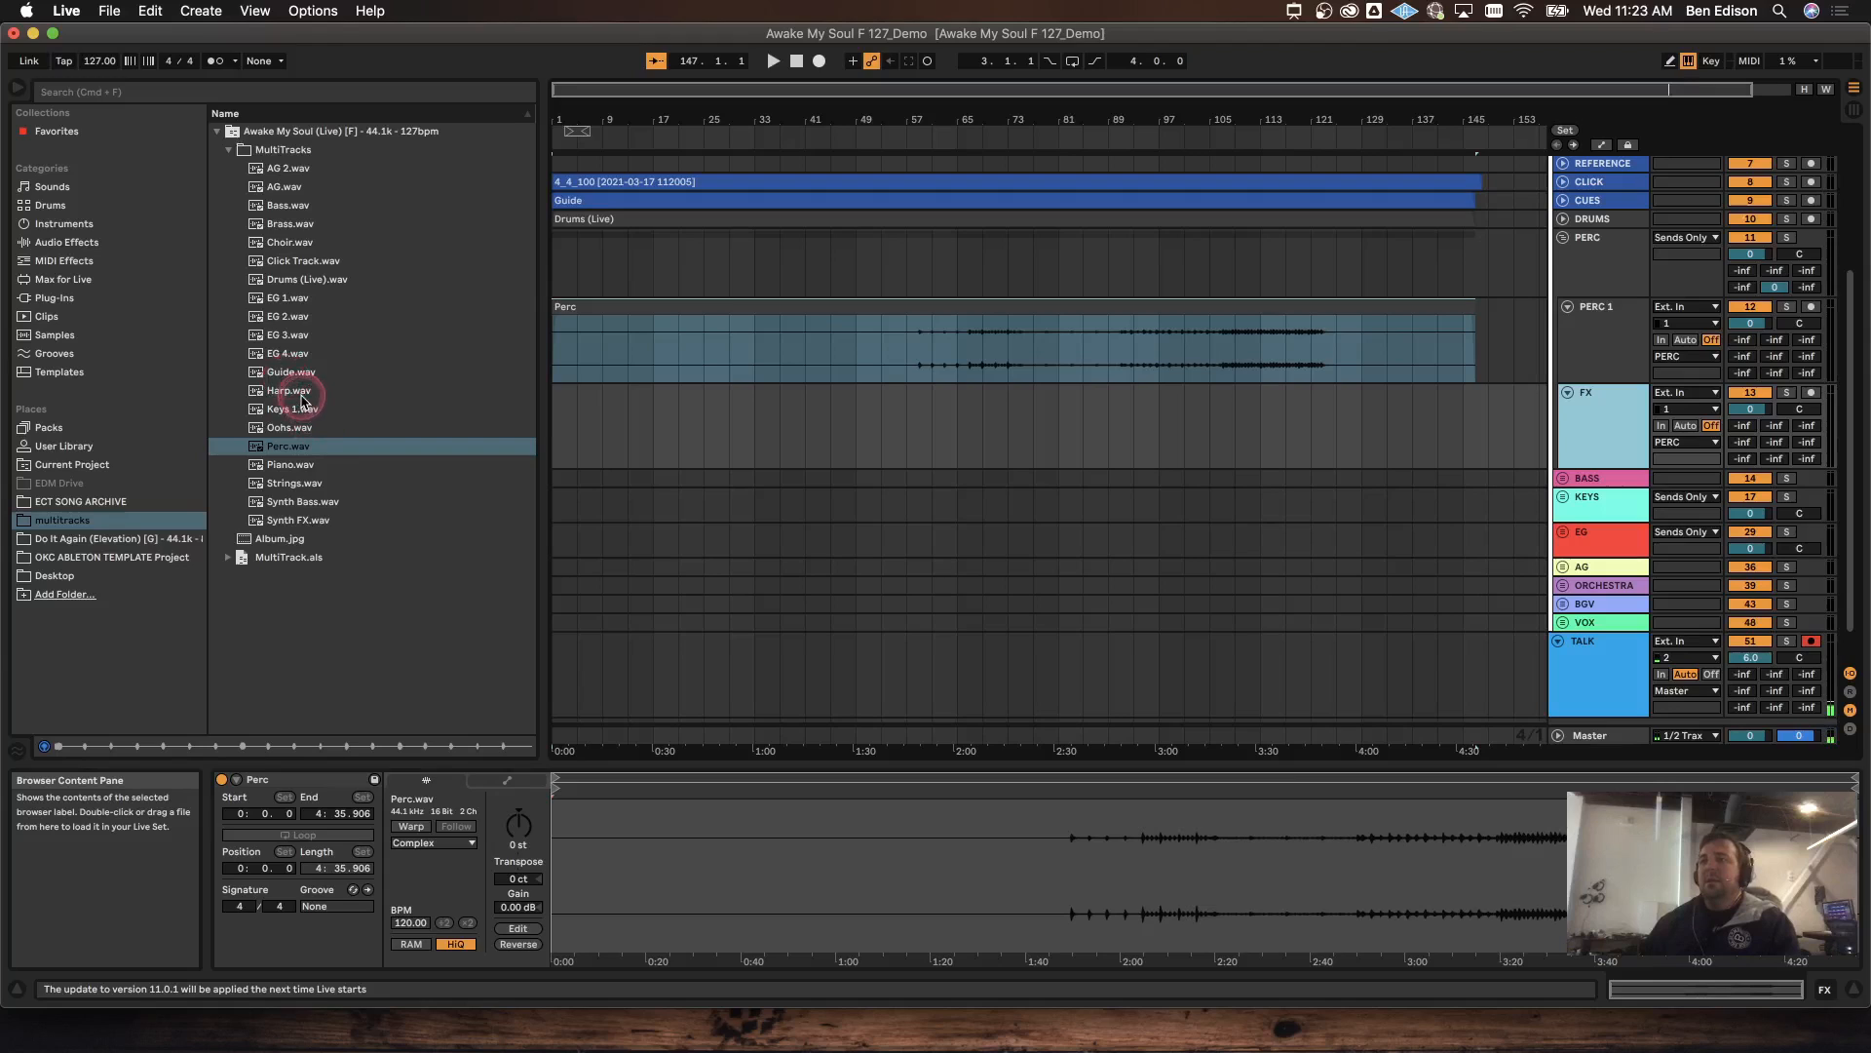
Step: Place Synth FX.wav on the FX track and warp it together with the Perc clip
{"action": "left_click_drag", "start_coordinate": [308, 532], "coordinate": [553, 443]}
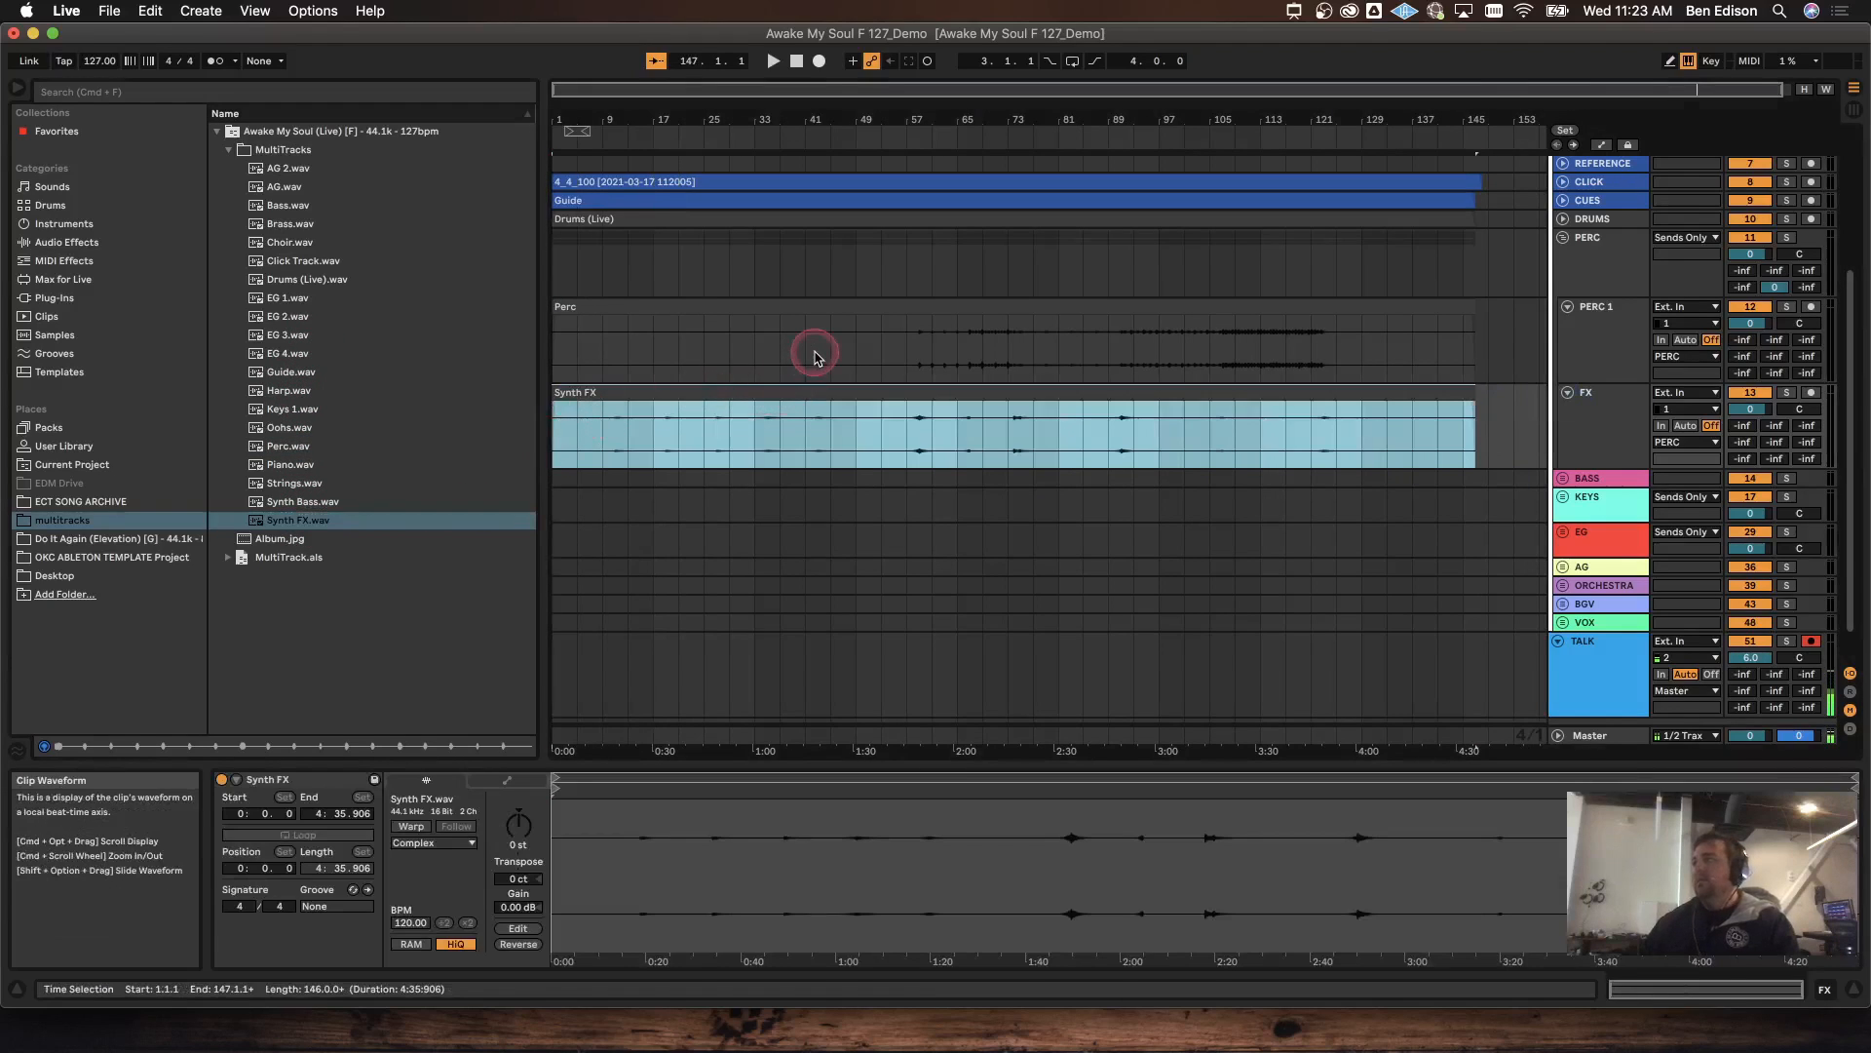
{"action": "left_click", "coordinate": [817, 320], "text": "shift"}
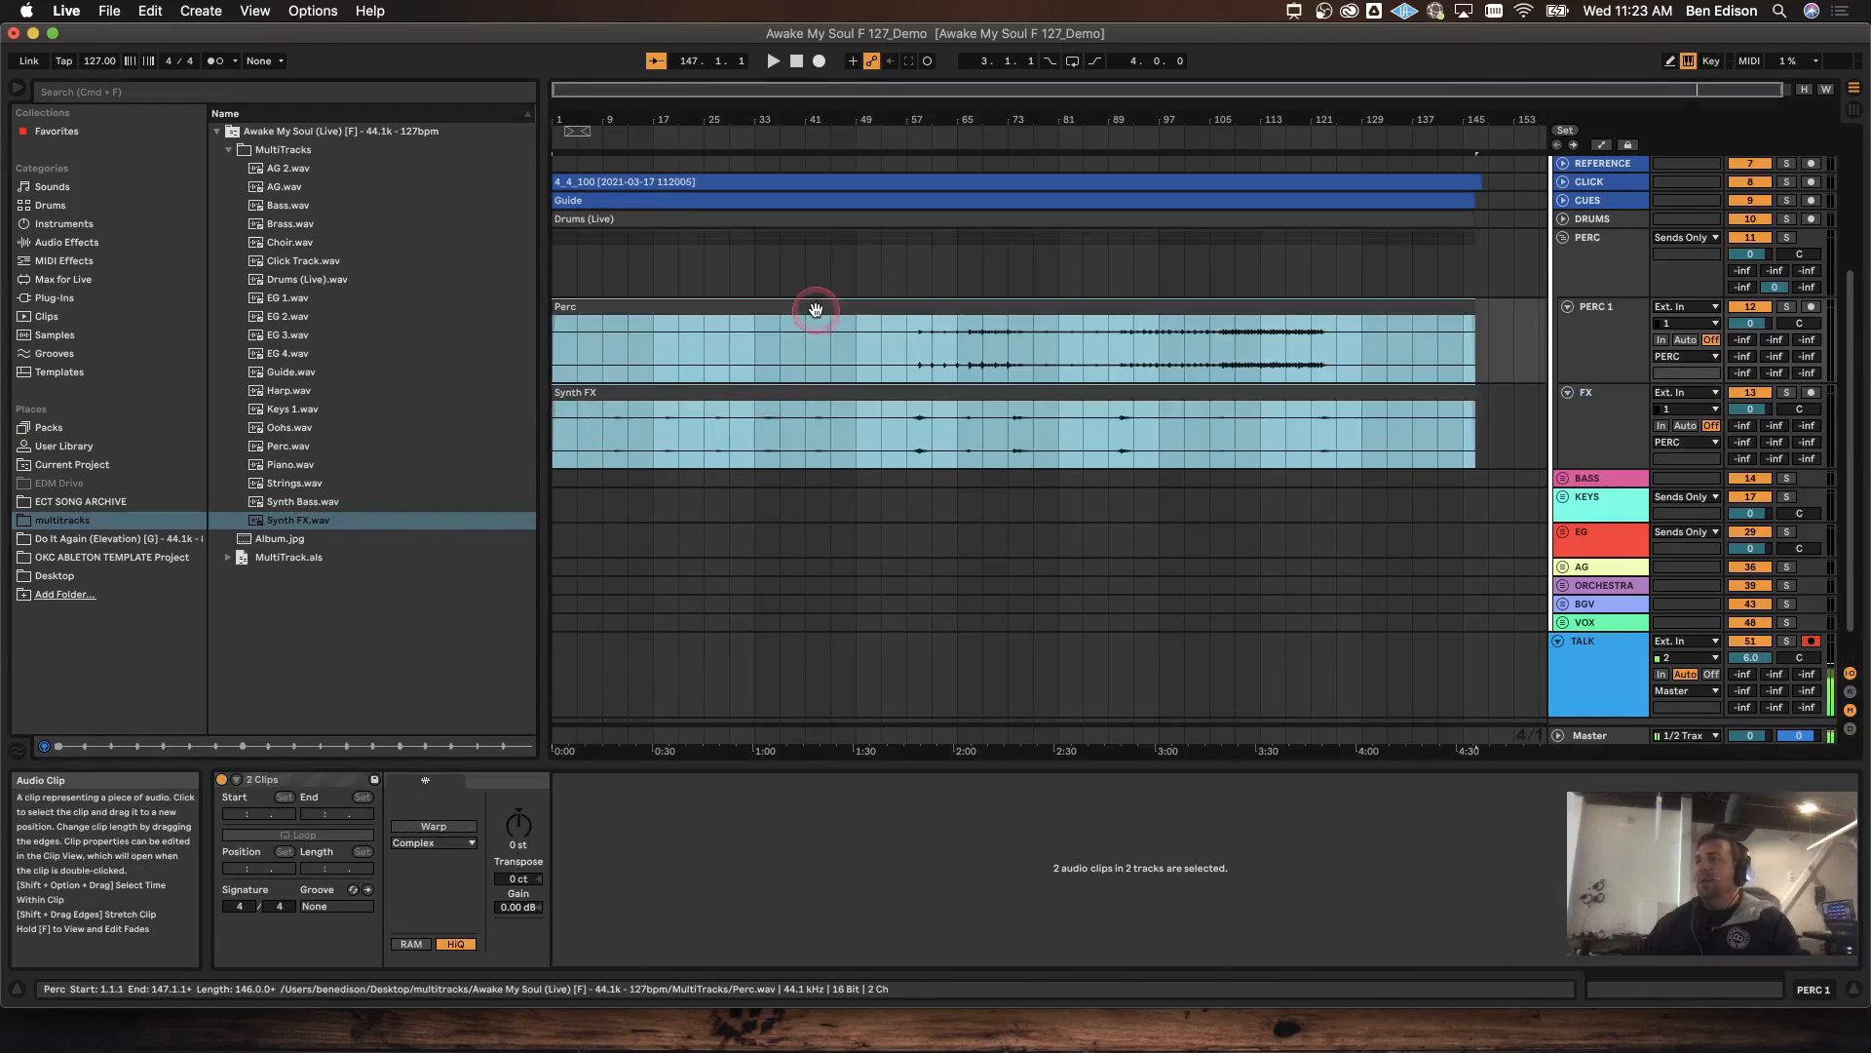
{"action": "left_click", "coordinate": [428, 825]}
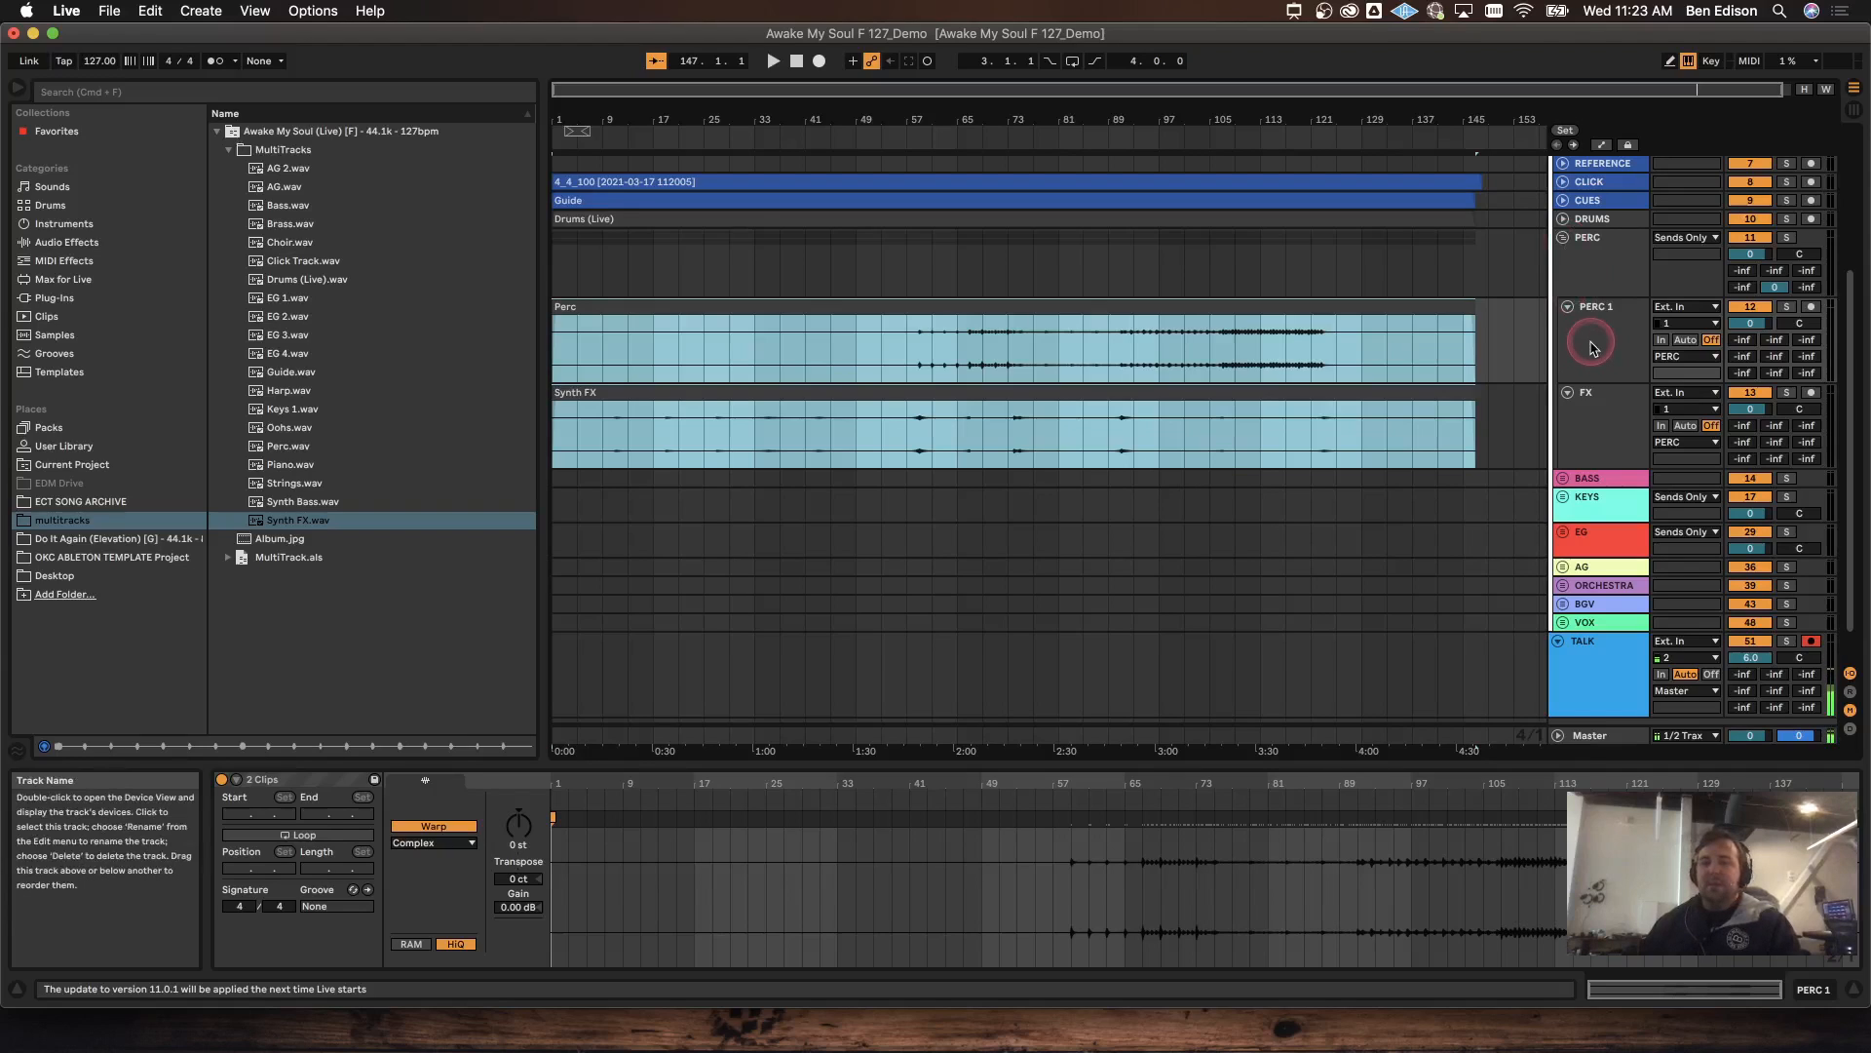
{"action": "left_click", "coordinate": [1606, 266]}
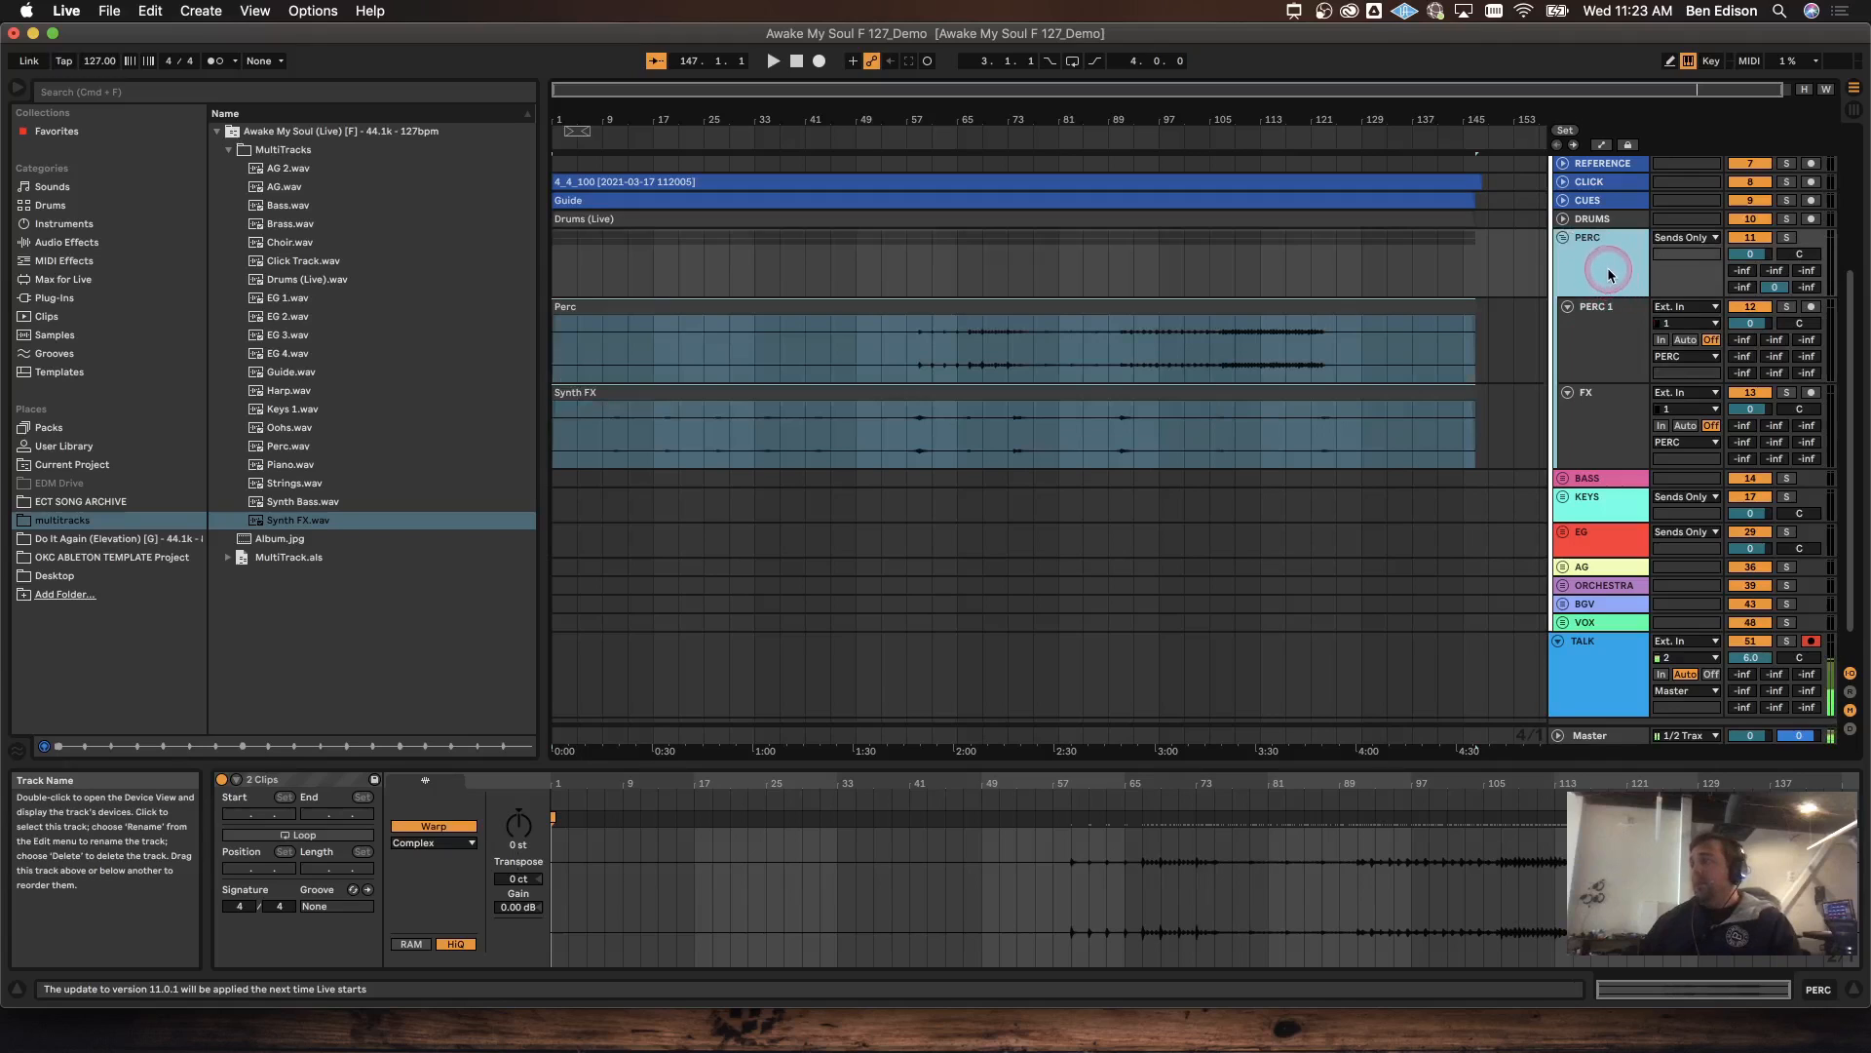
{"action": "scroll", "coordinate": [1580, 375], "scroll_direction": "down", "scroll_amount": 2}
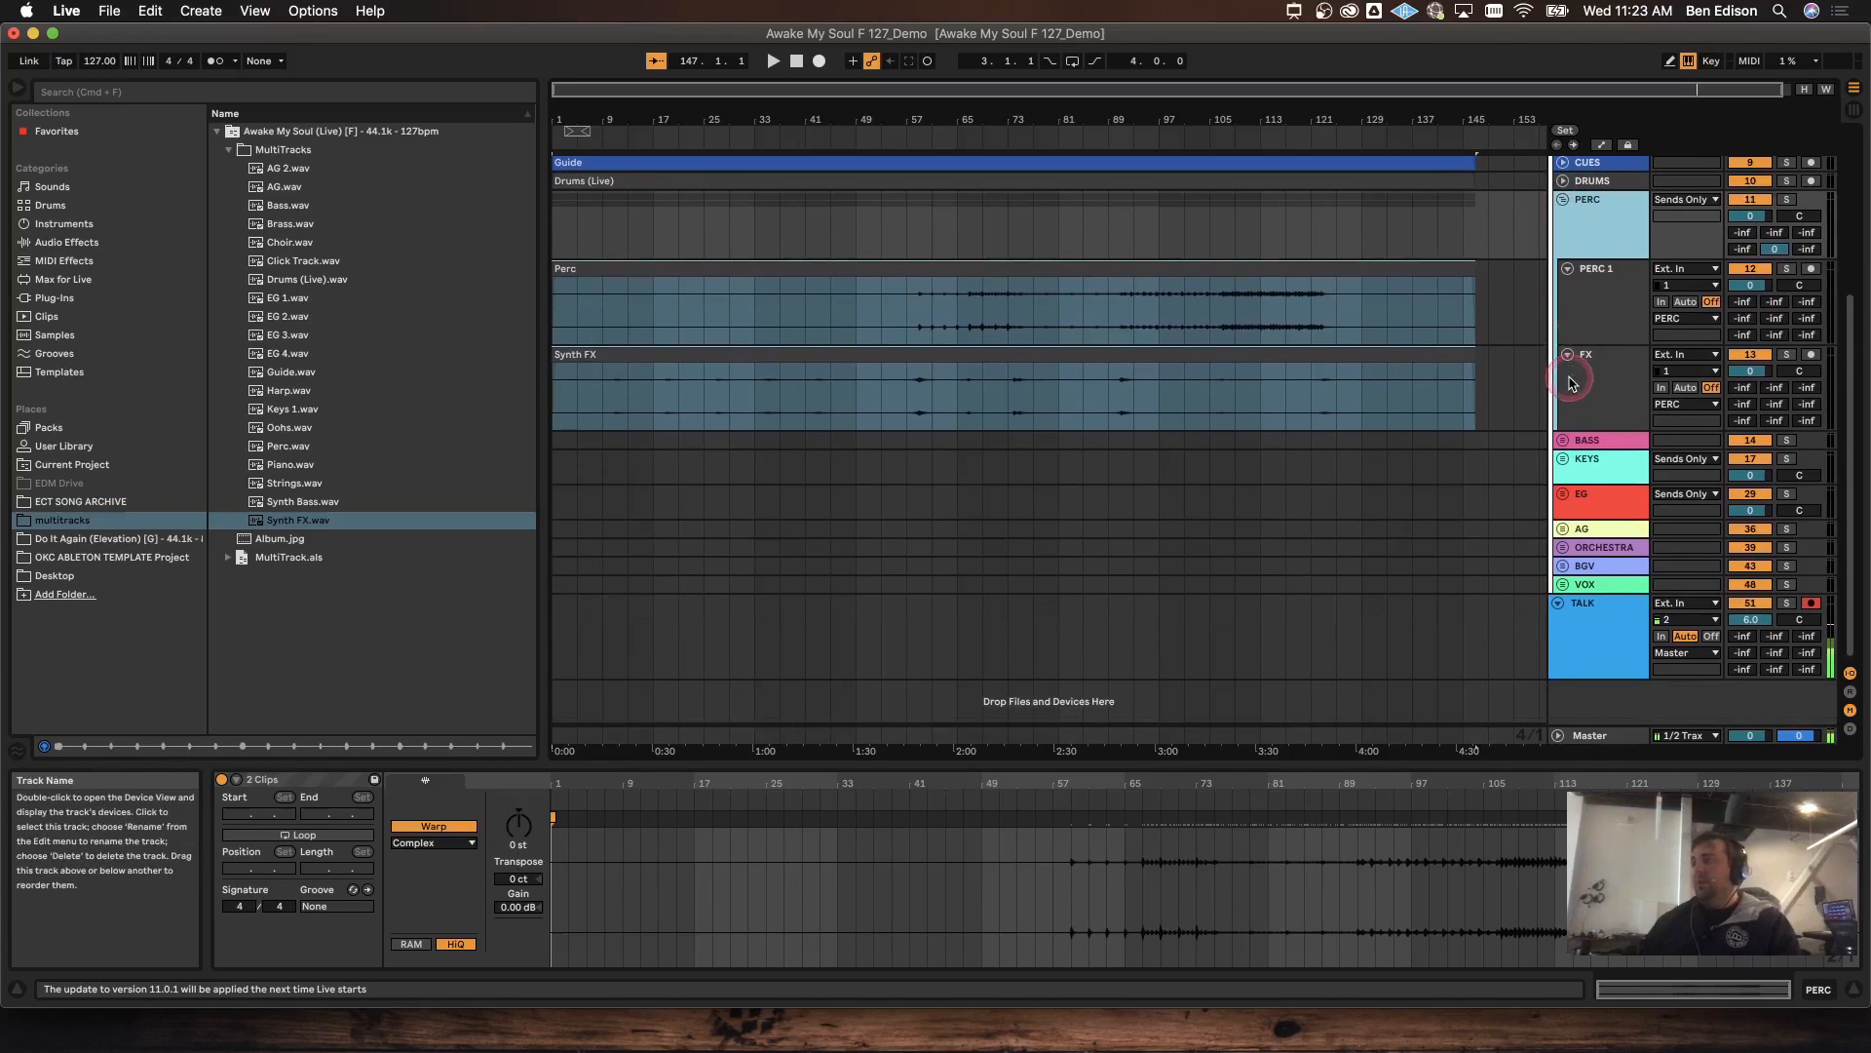
Step: Place Bass.wav on BASS and Synth Bass.wav on SYNTH BASS, then warp both clips
{"action": "left_click", "coordinate": [1579, 444]}
{"action": "scroll", "coordinate": [1569, 441], "scroll_direction": "down", "scroll_amount": 4}
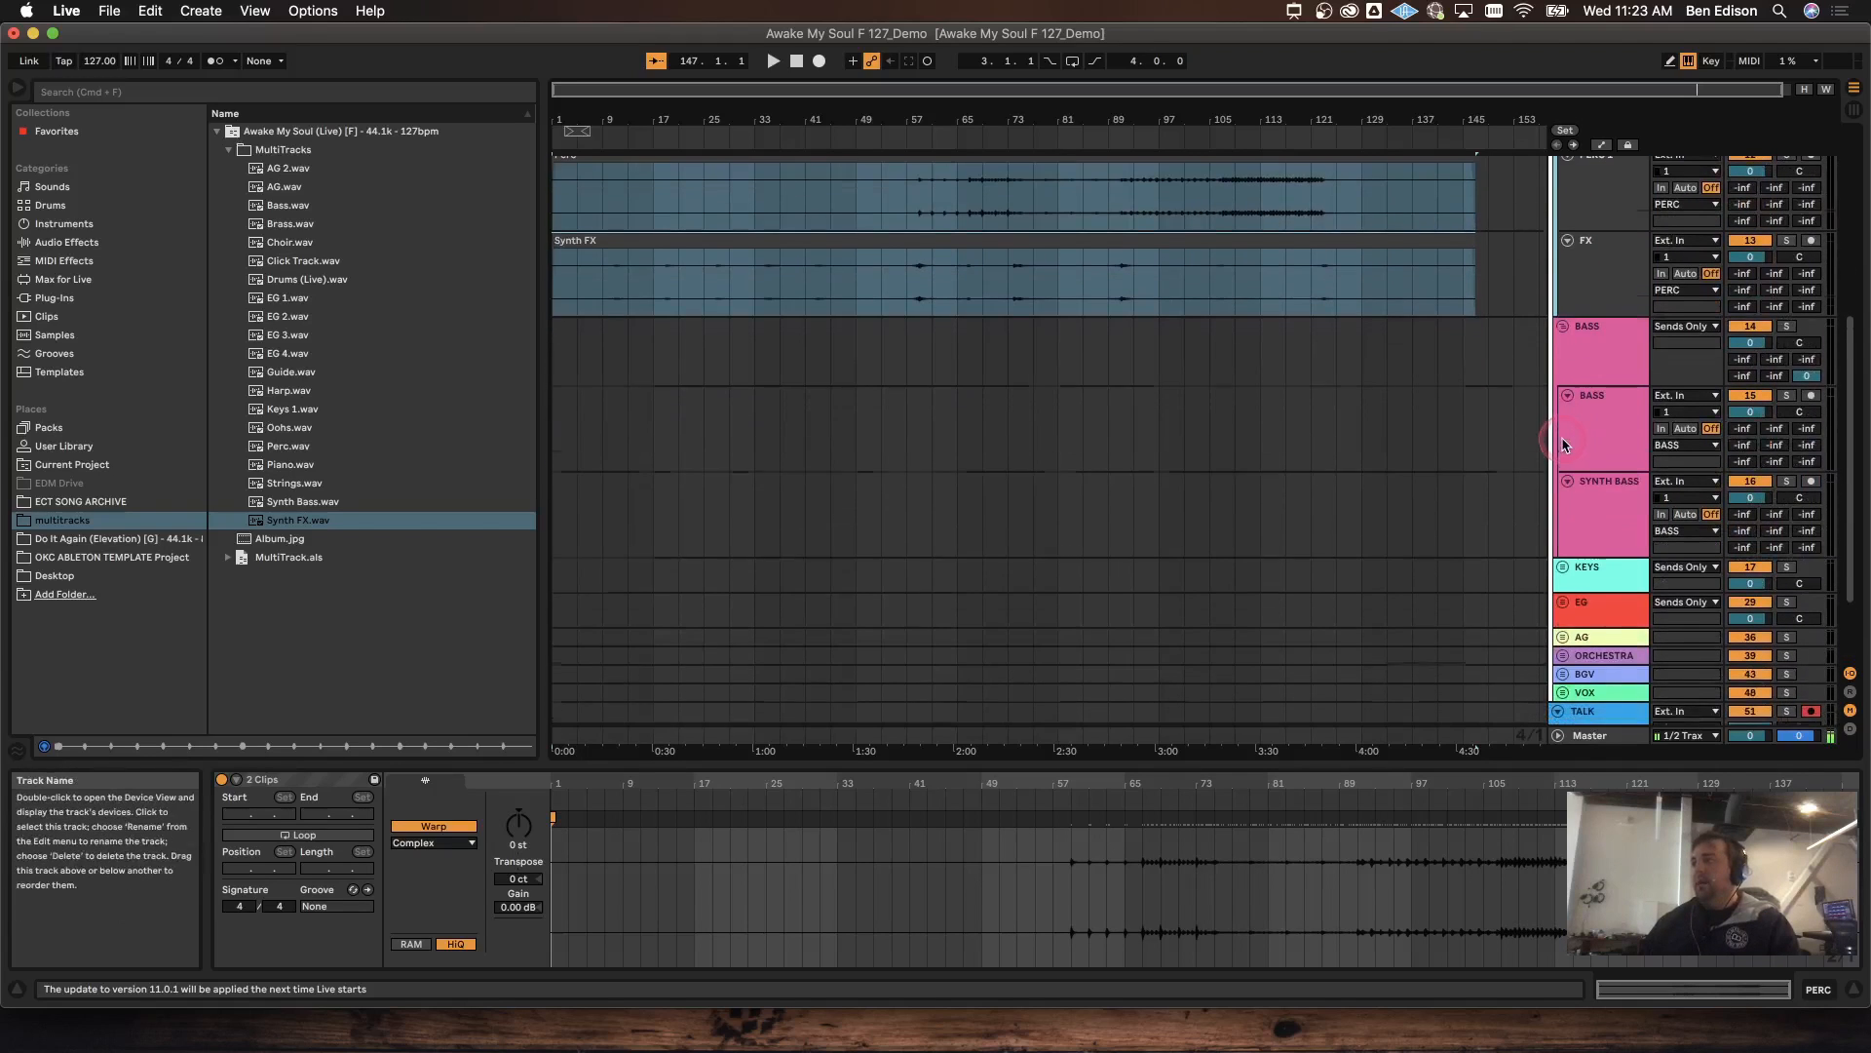
{"action": "scroll", "coordinate": [1564, 438], "scroll_direction": "down", "scroll_amount": 1}
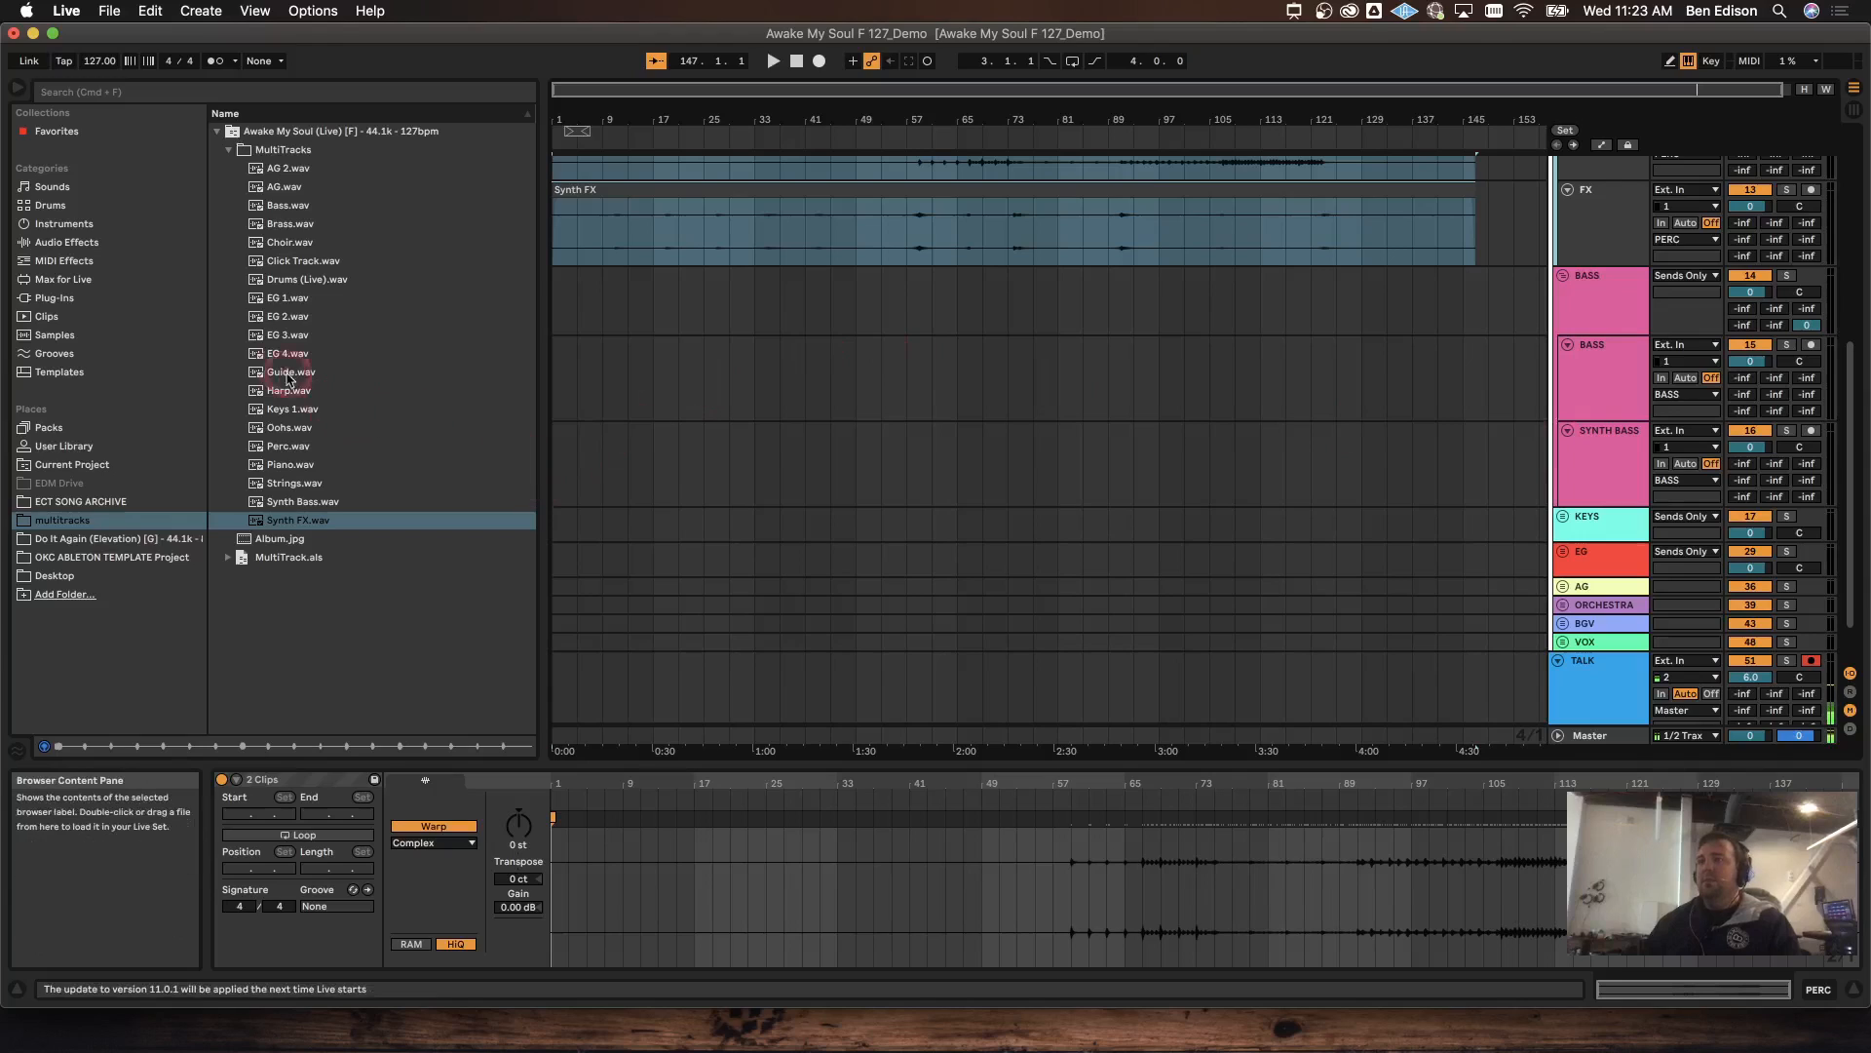
{"action": "left_click_drag", "start_coordinate": [278, 212], "coordinate": [556, 370]}
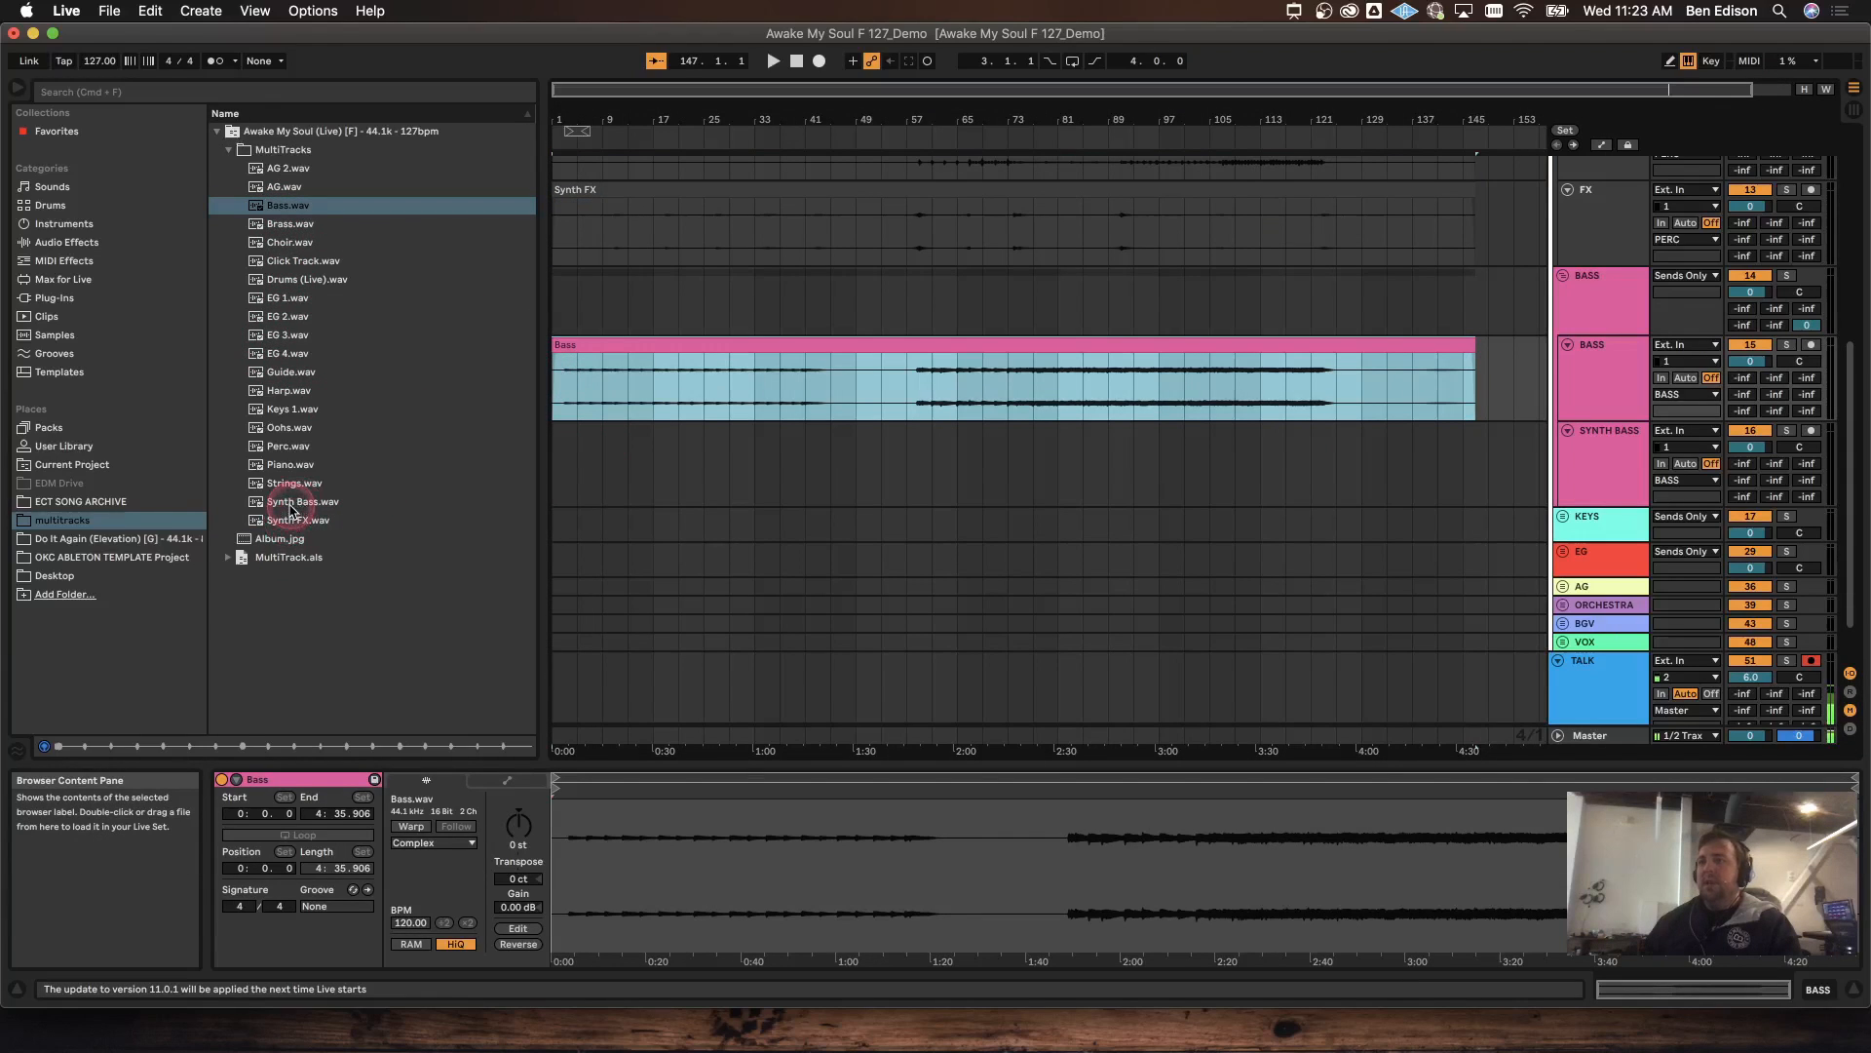
{"action": "left_click_drag", "start_coordinate": [292, 509], "coordinate": [564, 453]}
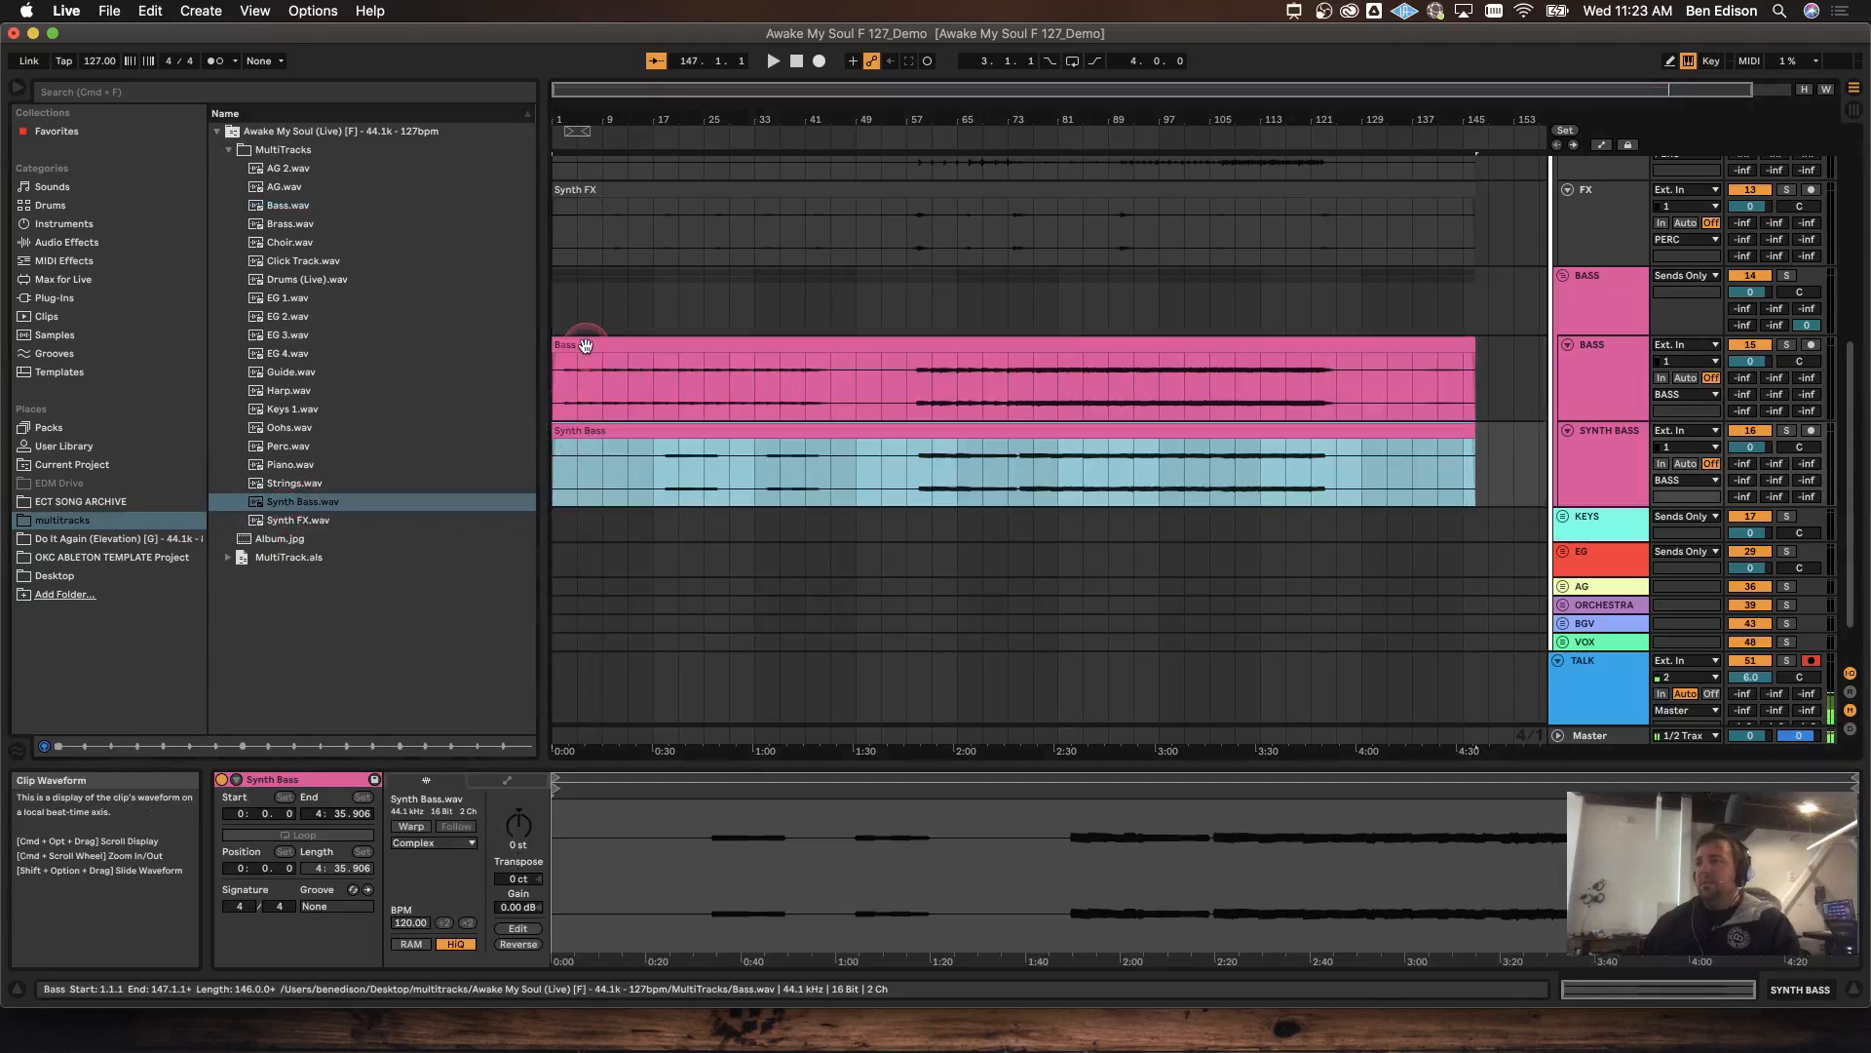
{"action": "left_click", "coordinate": [585, 345], "text": "shift"}
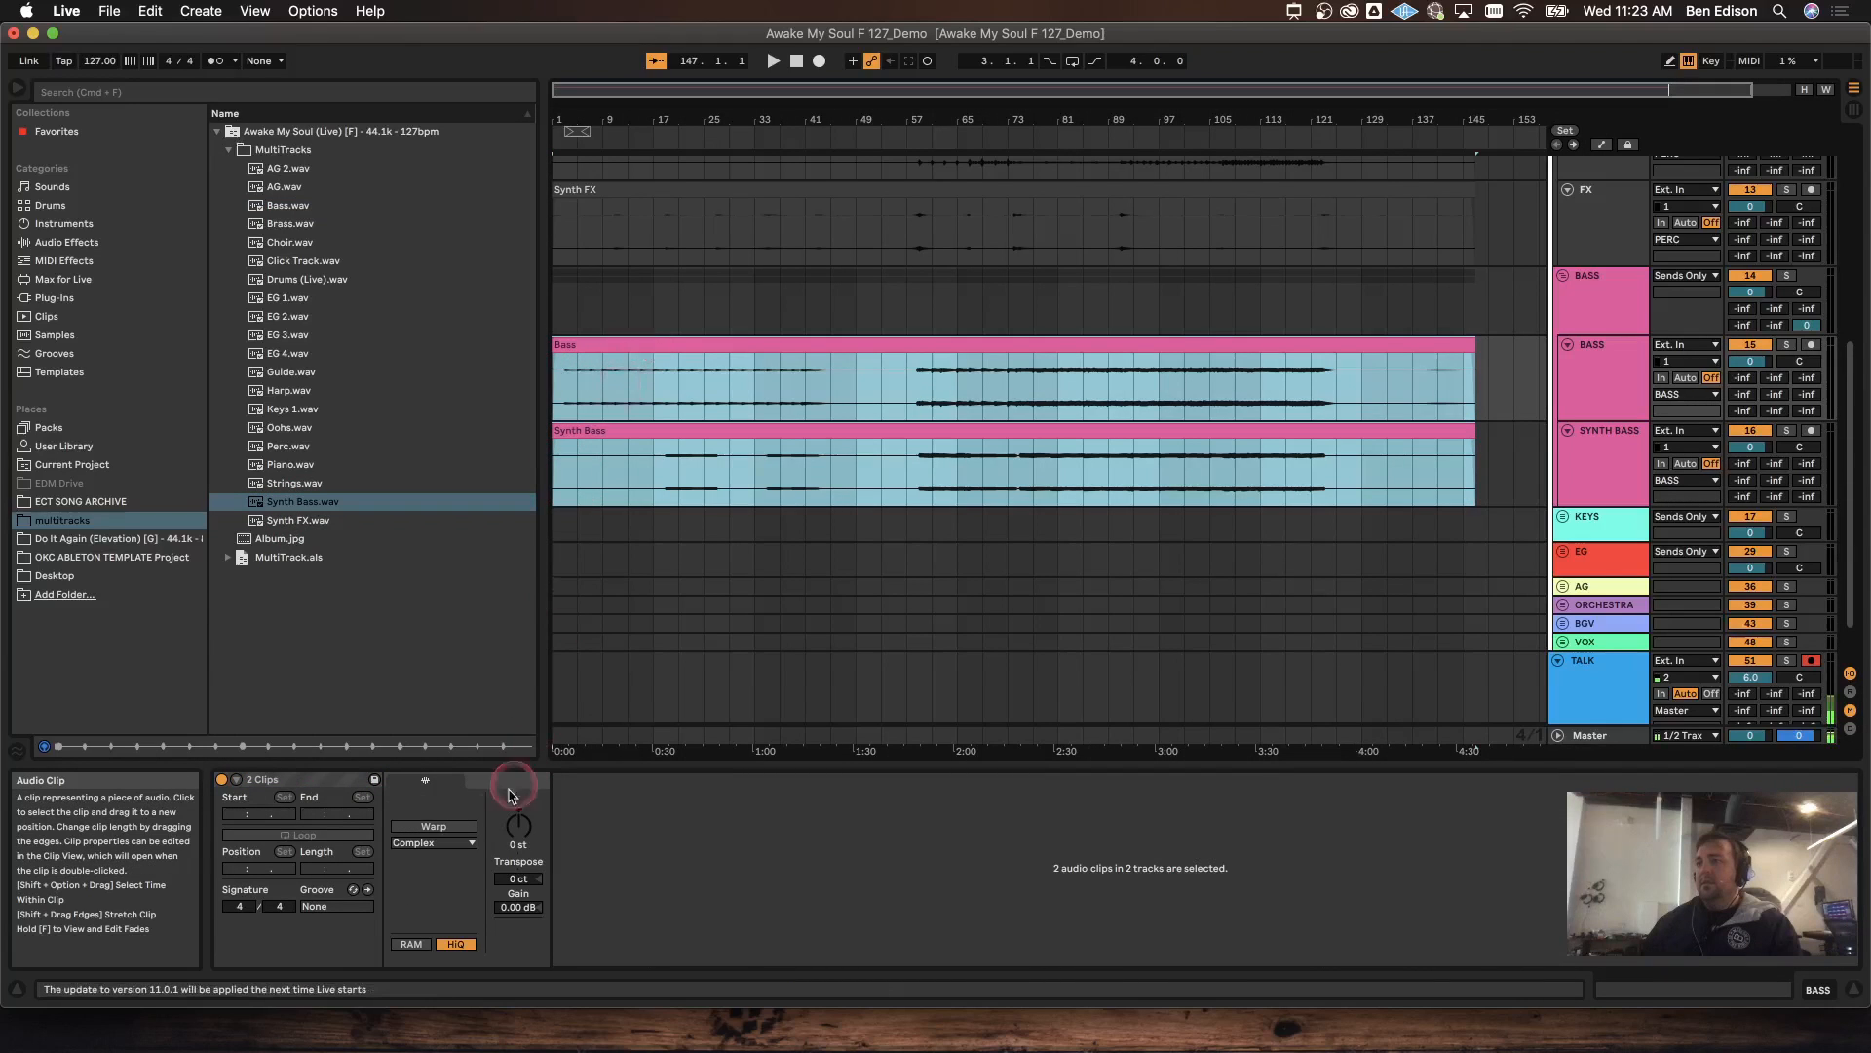
{"action": "left_click", "coordinate": [434, 826]}
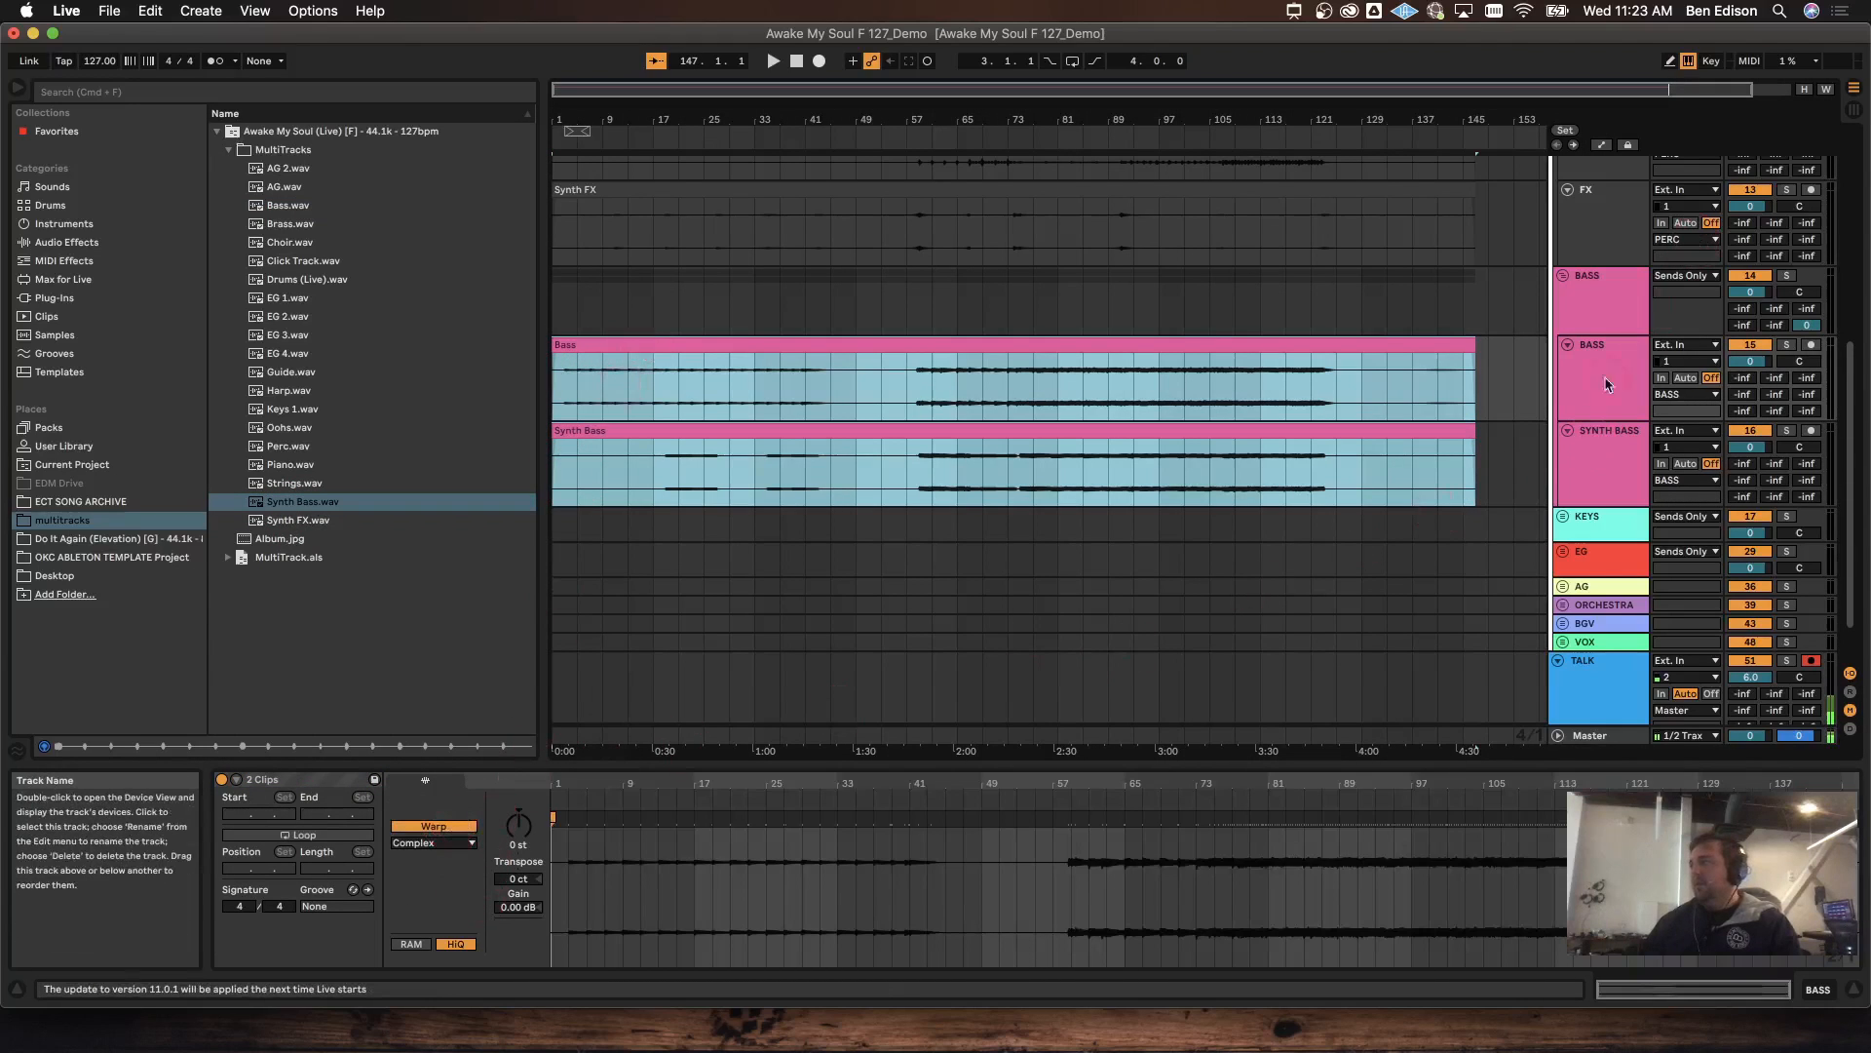
Step: Unfold KEYS, place Piano.wav on PIANO1, and delete the unused PIANO2 track
{"action": "scroll", "coordinate": [1594, 429], "scroll_direction": "down", "scroll_amount": 2}
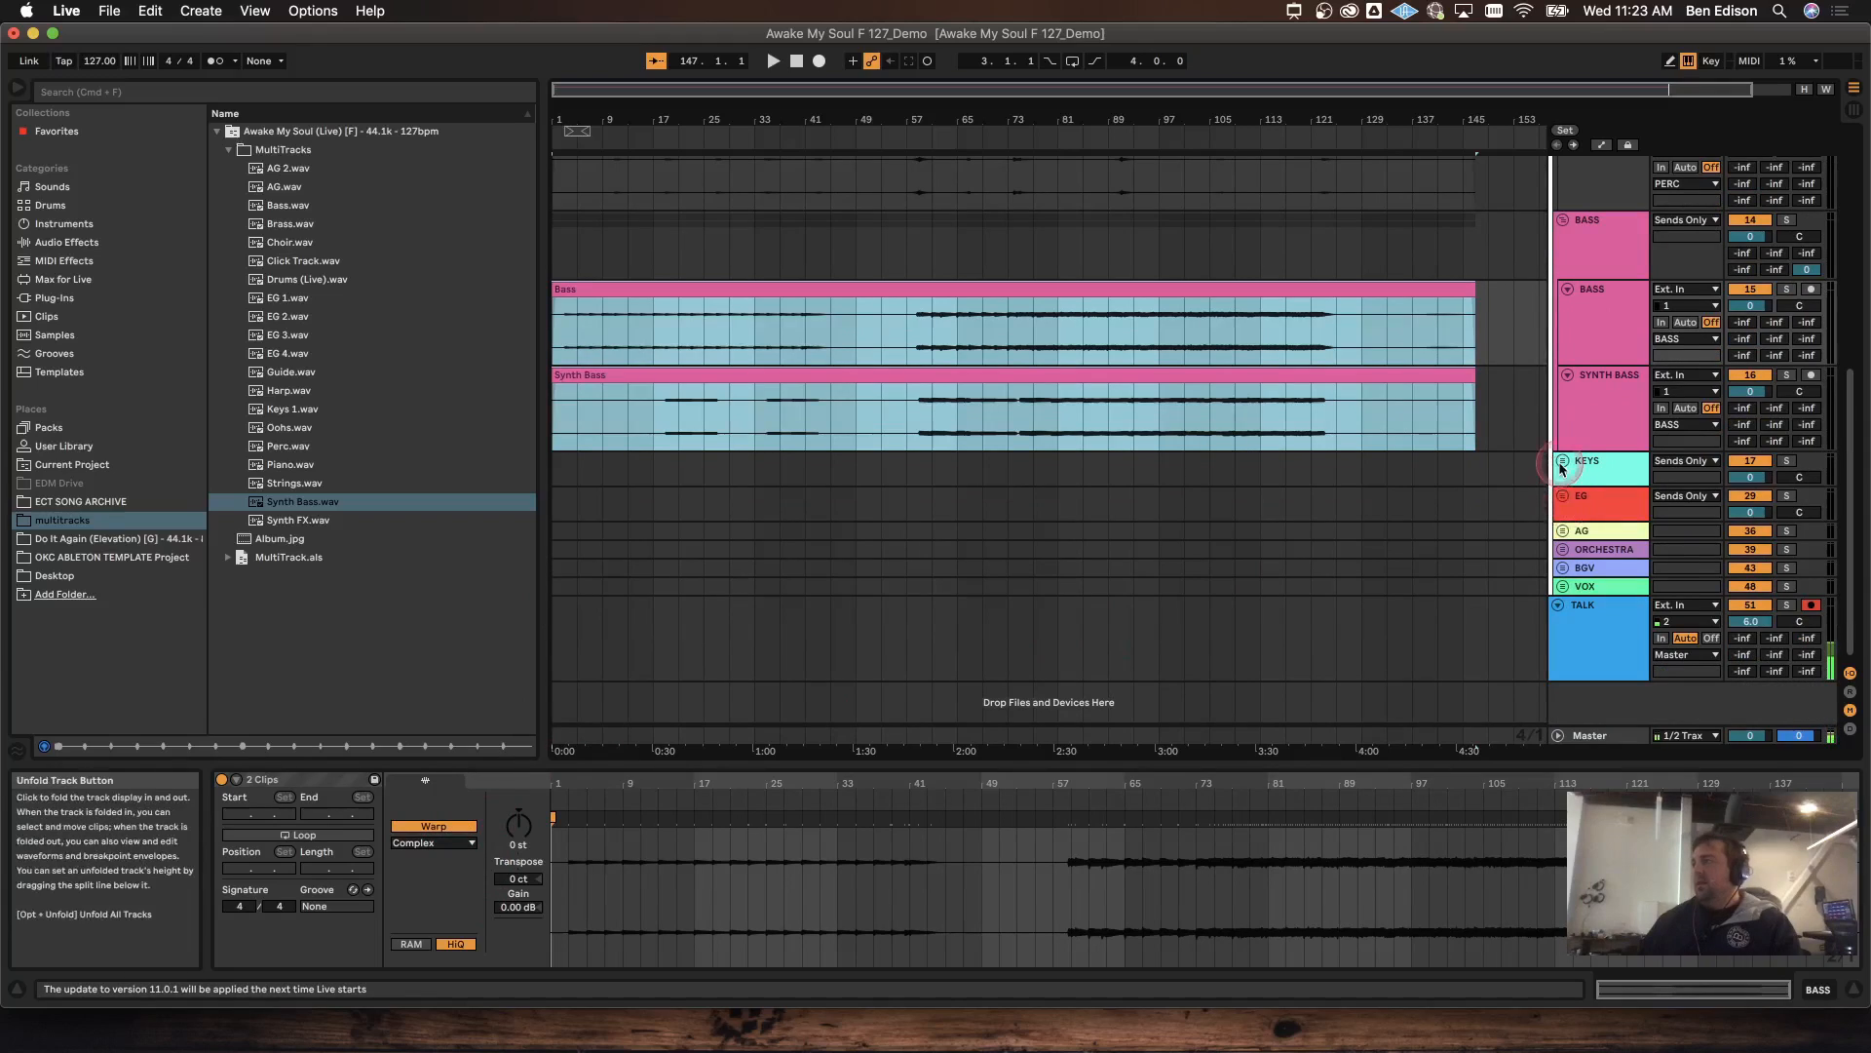
{"action": "left_click", "coordinate": [1562, 462]}
{"action": "scroll", "coordinate": [1563, 461], "scroll_direction": "down", "scroll_amount": 6}
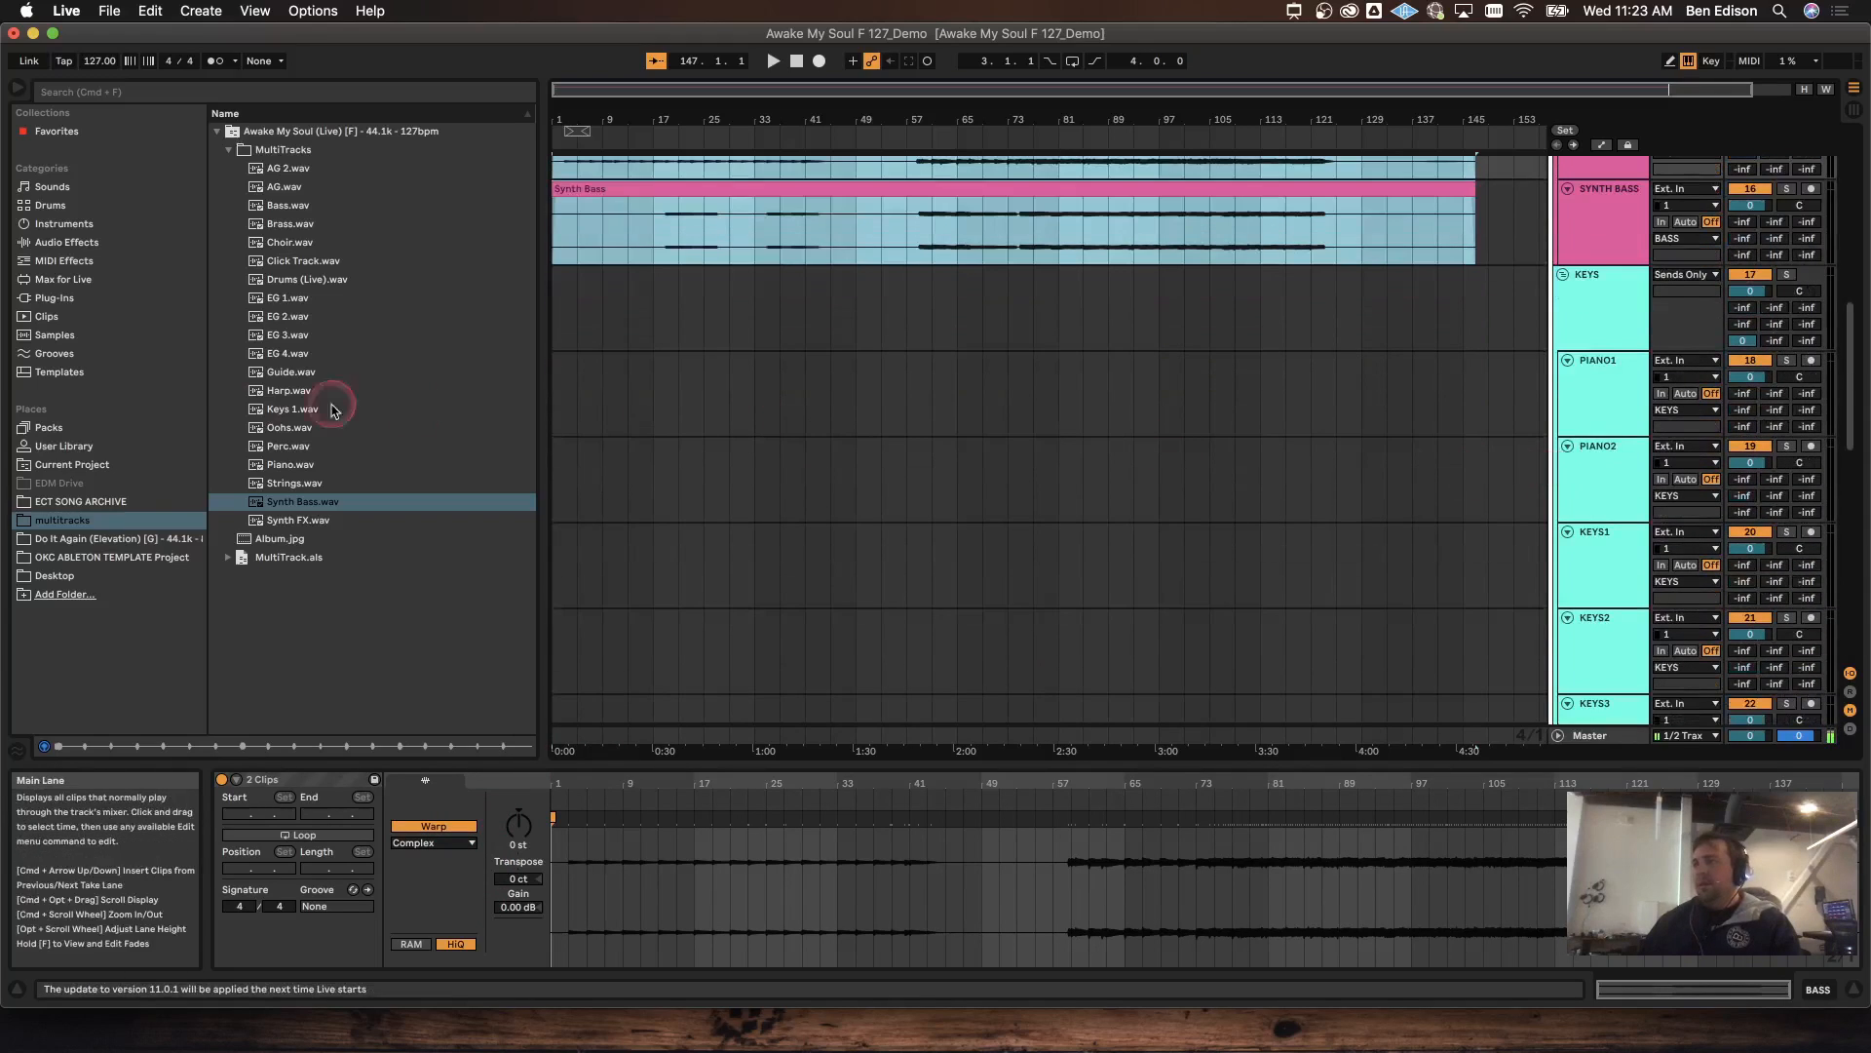
{"action": "left_click_drag", "start_coordinate": [290, 467], "coordinate": [561, 393]}
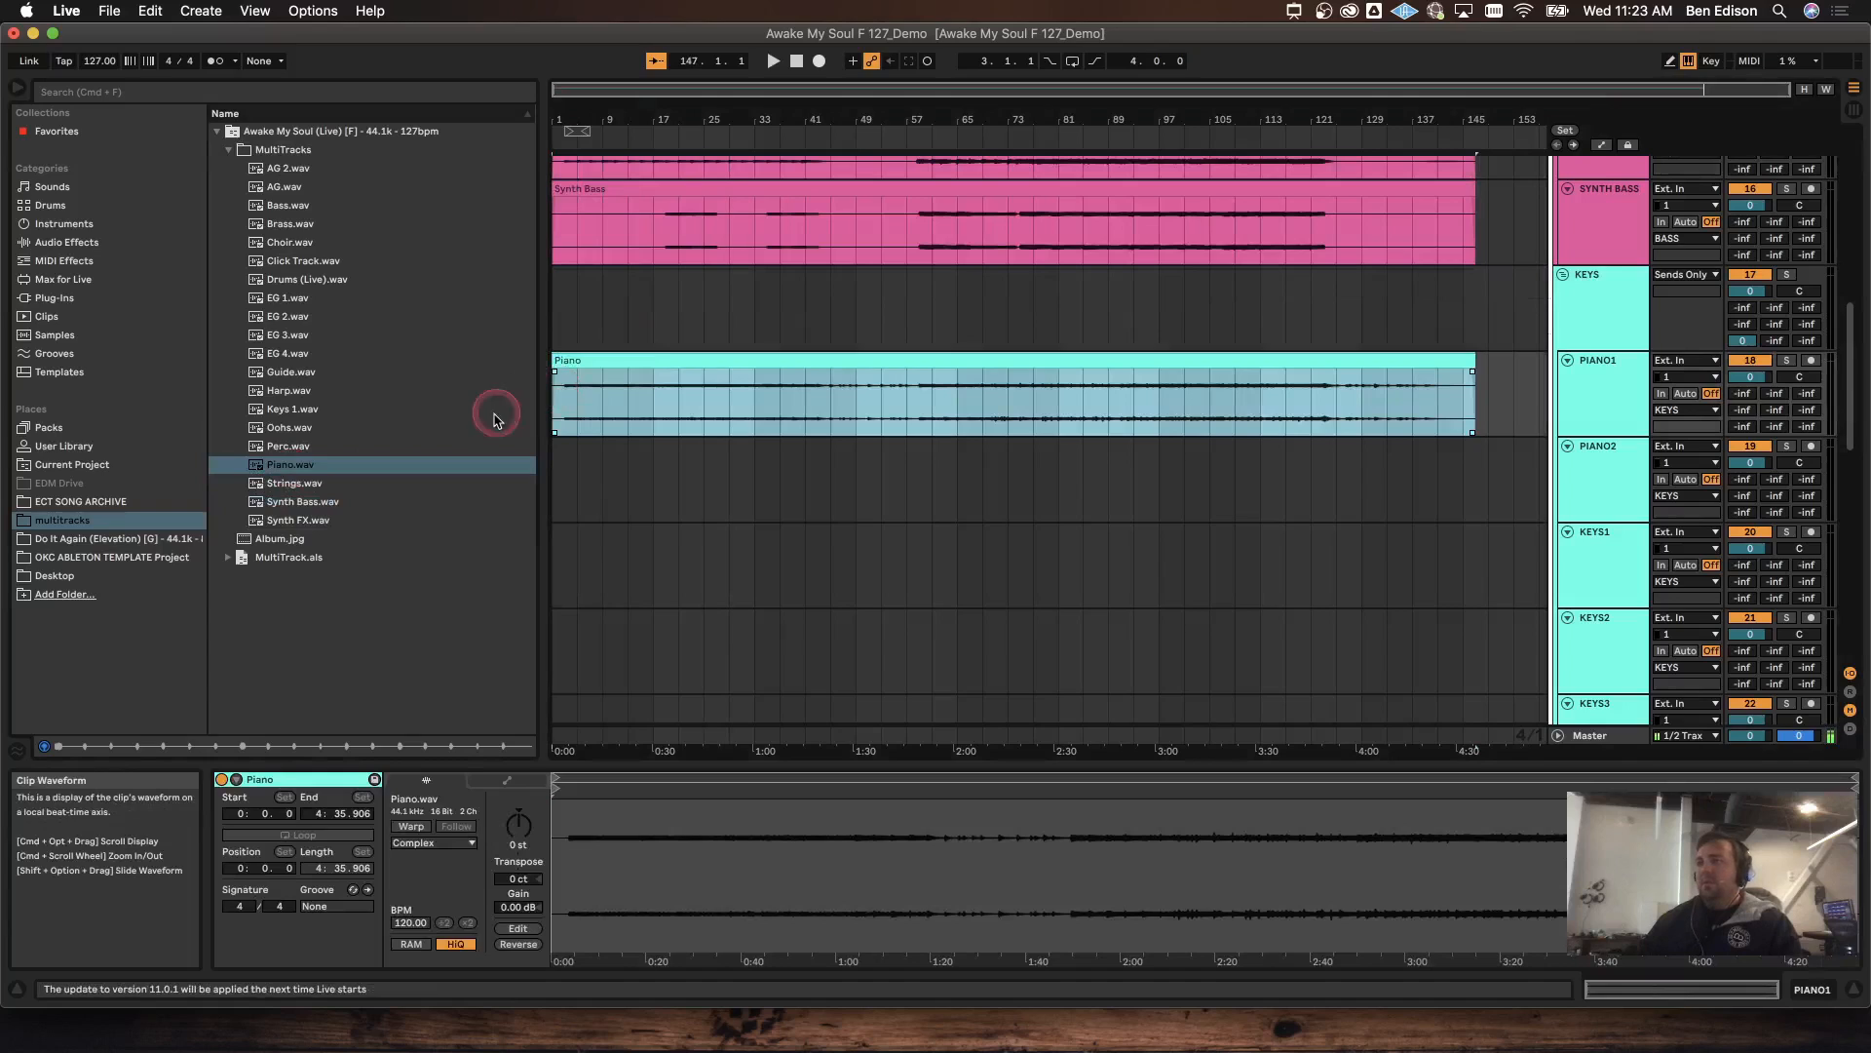
{"action": "left_click", "coordinate": [1625, 490]}
{"action": "key", "text": "Delete"}
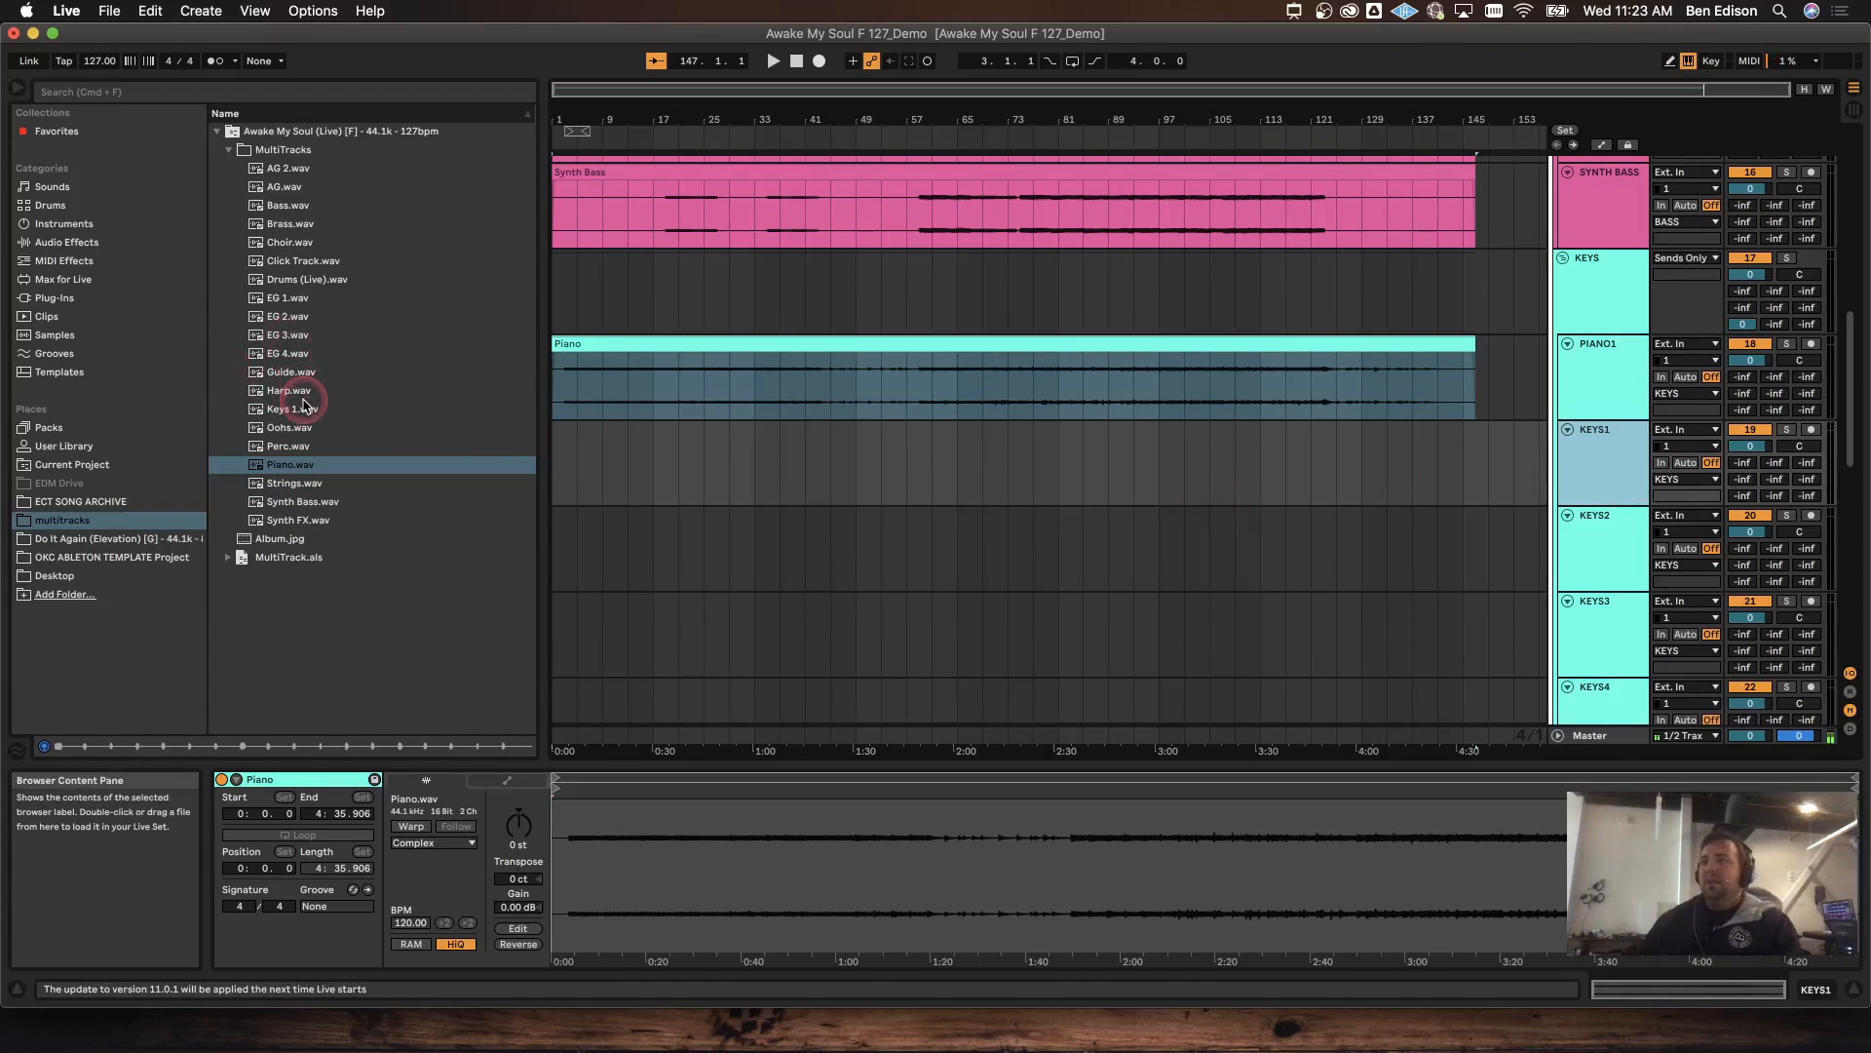
Step: Place Keys 1.wav on KEYS1 and warp it together with the Piano clip
{"action": "left_click_drag", "start_coordinate": [299, 413], "coordinate": [558, 446]}
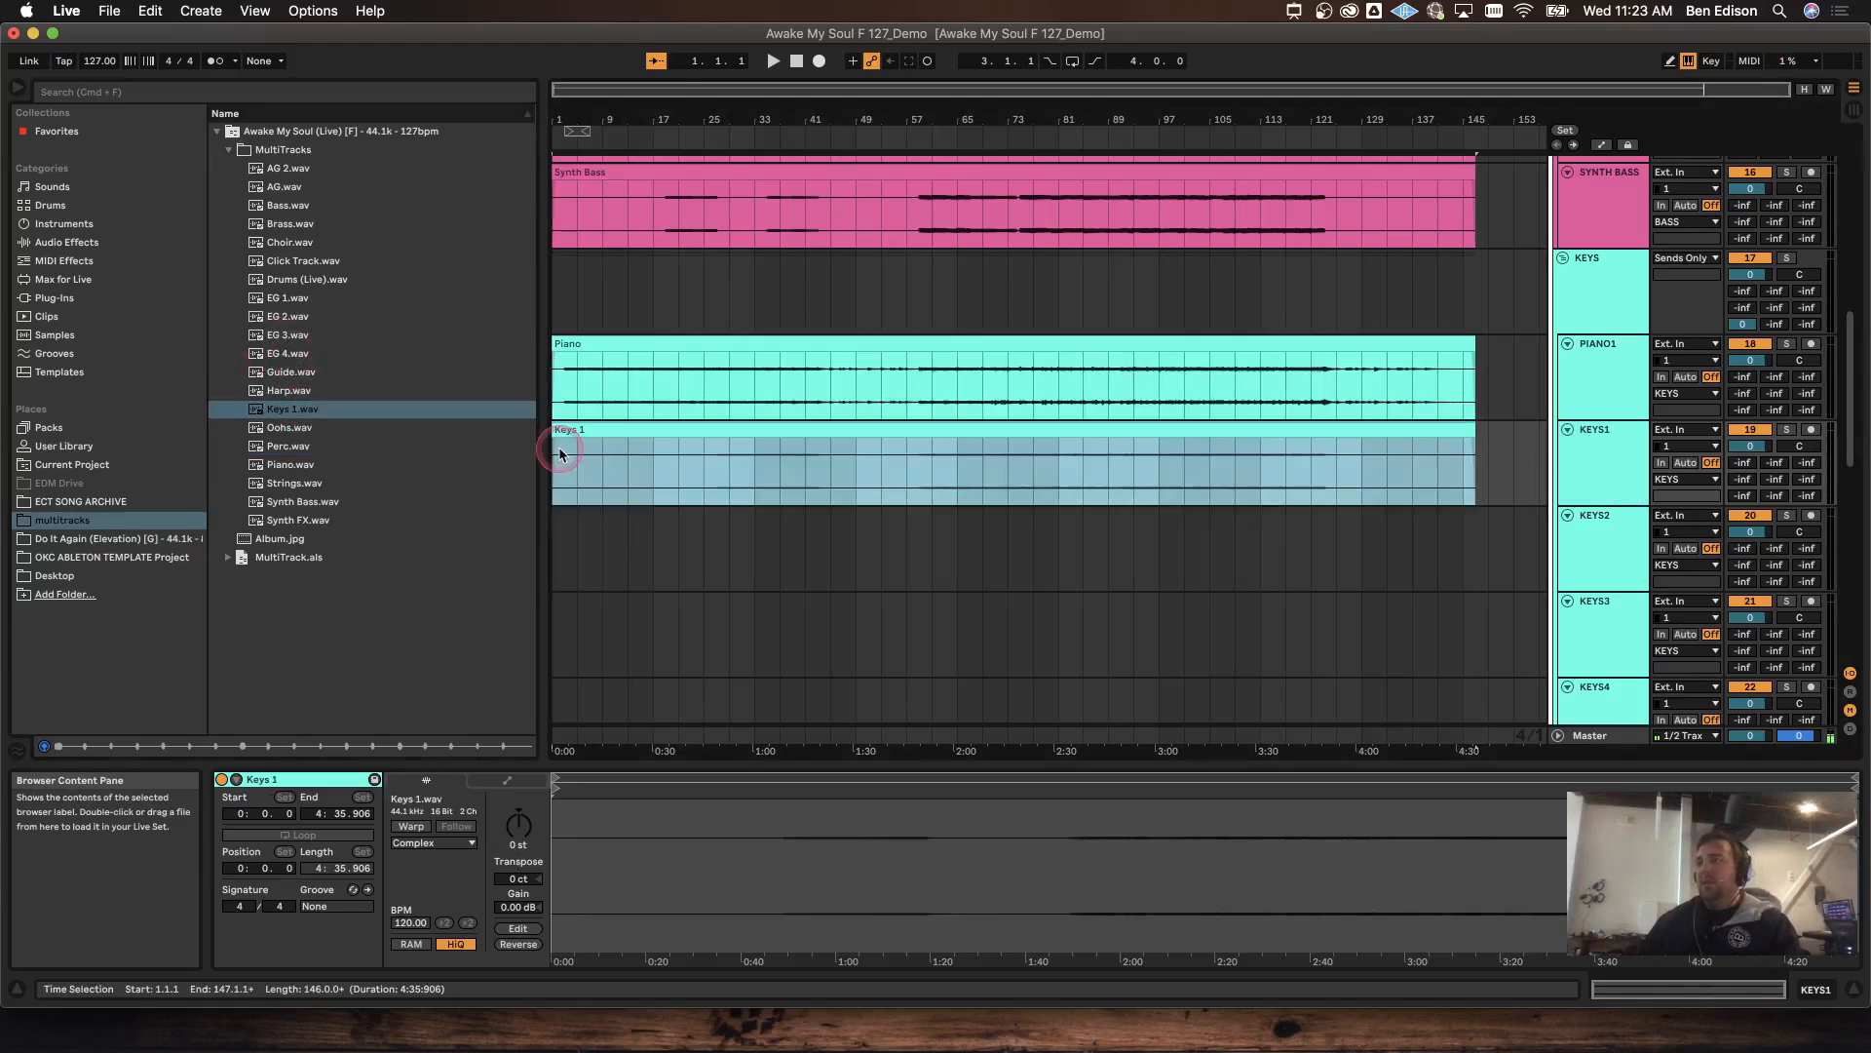
{"action": "left_click", "coordinate": [1203, 339], "text": "shift"}
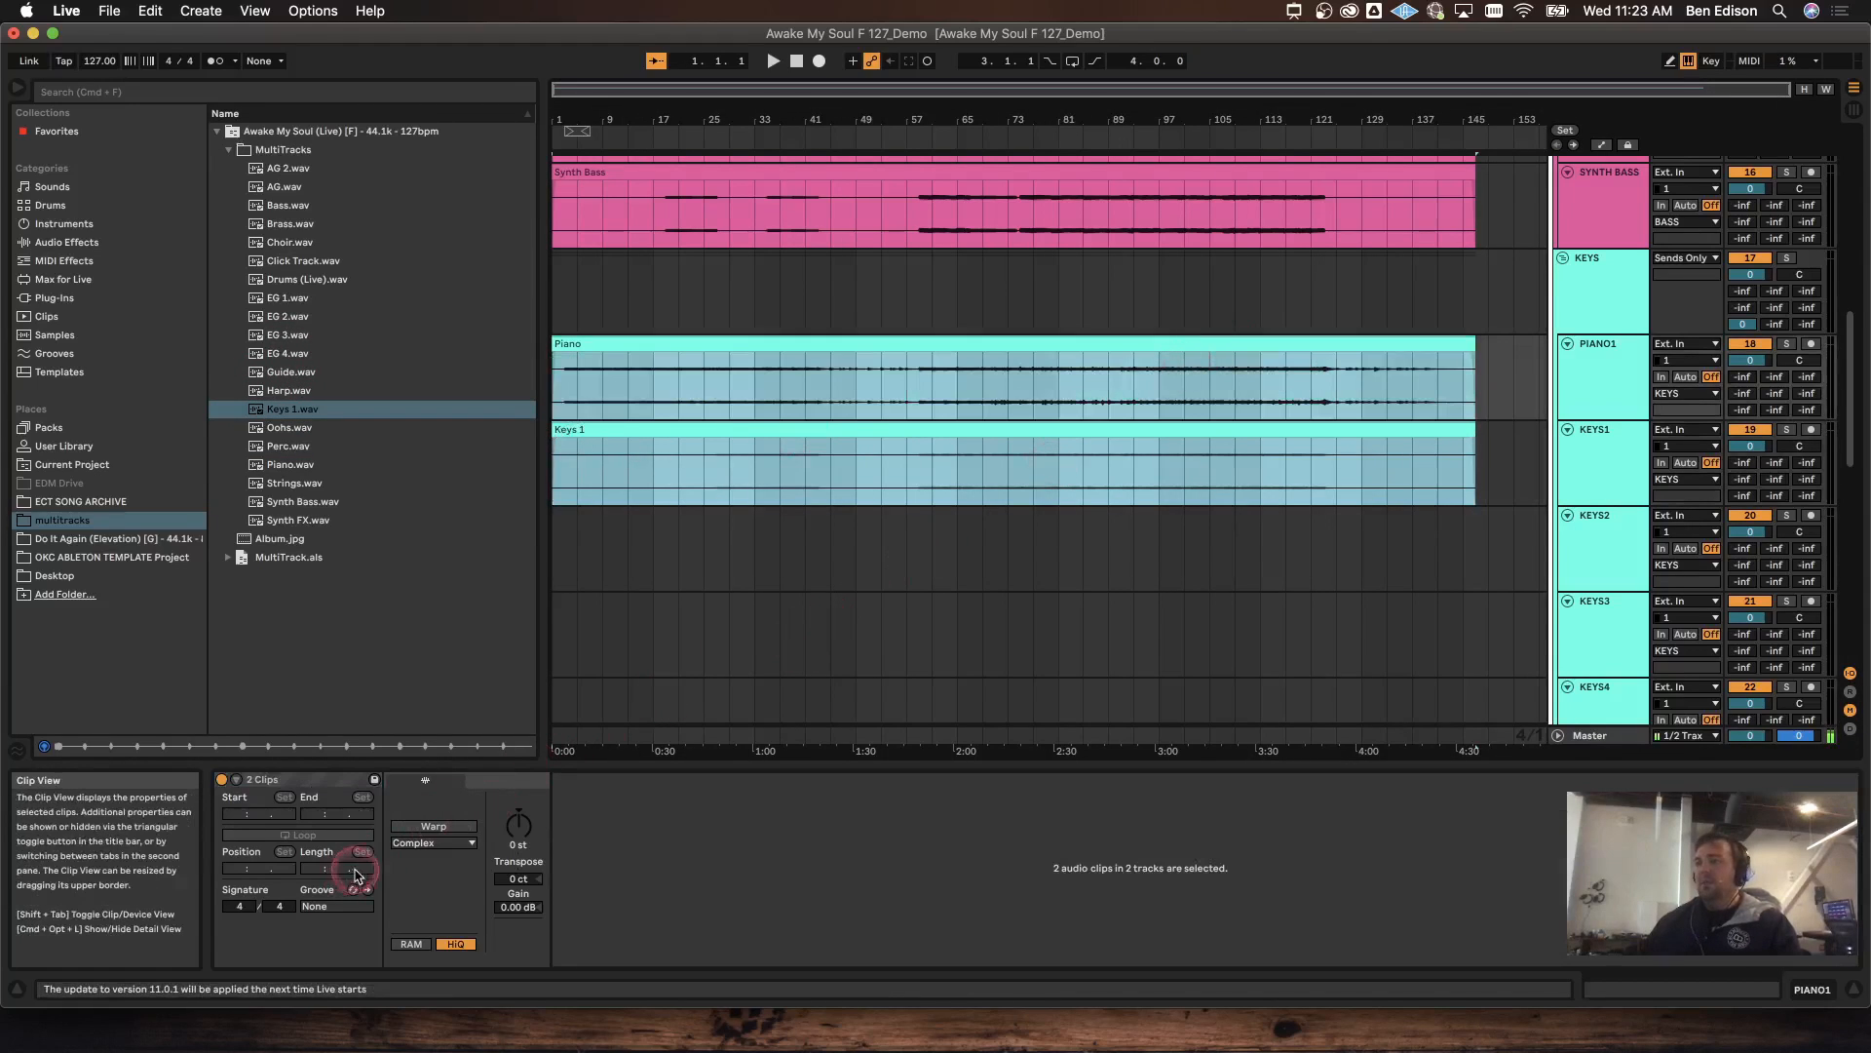
{"action": "left_click", "coordinate": [425, 826]}
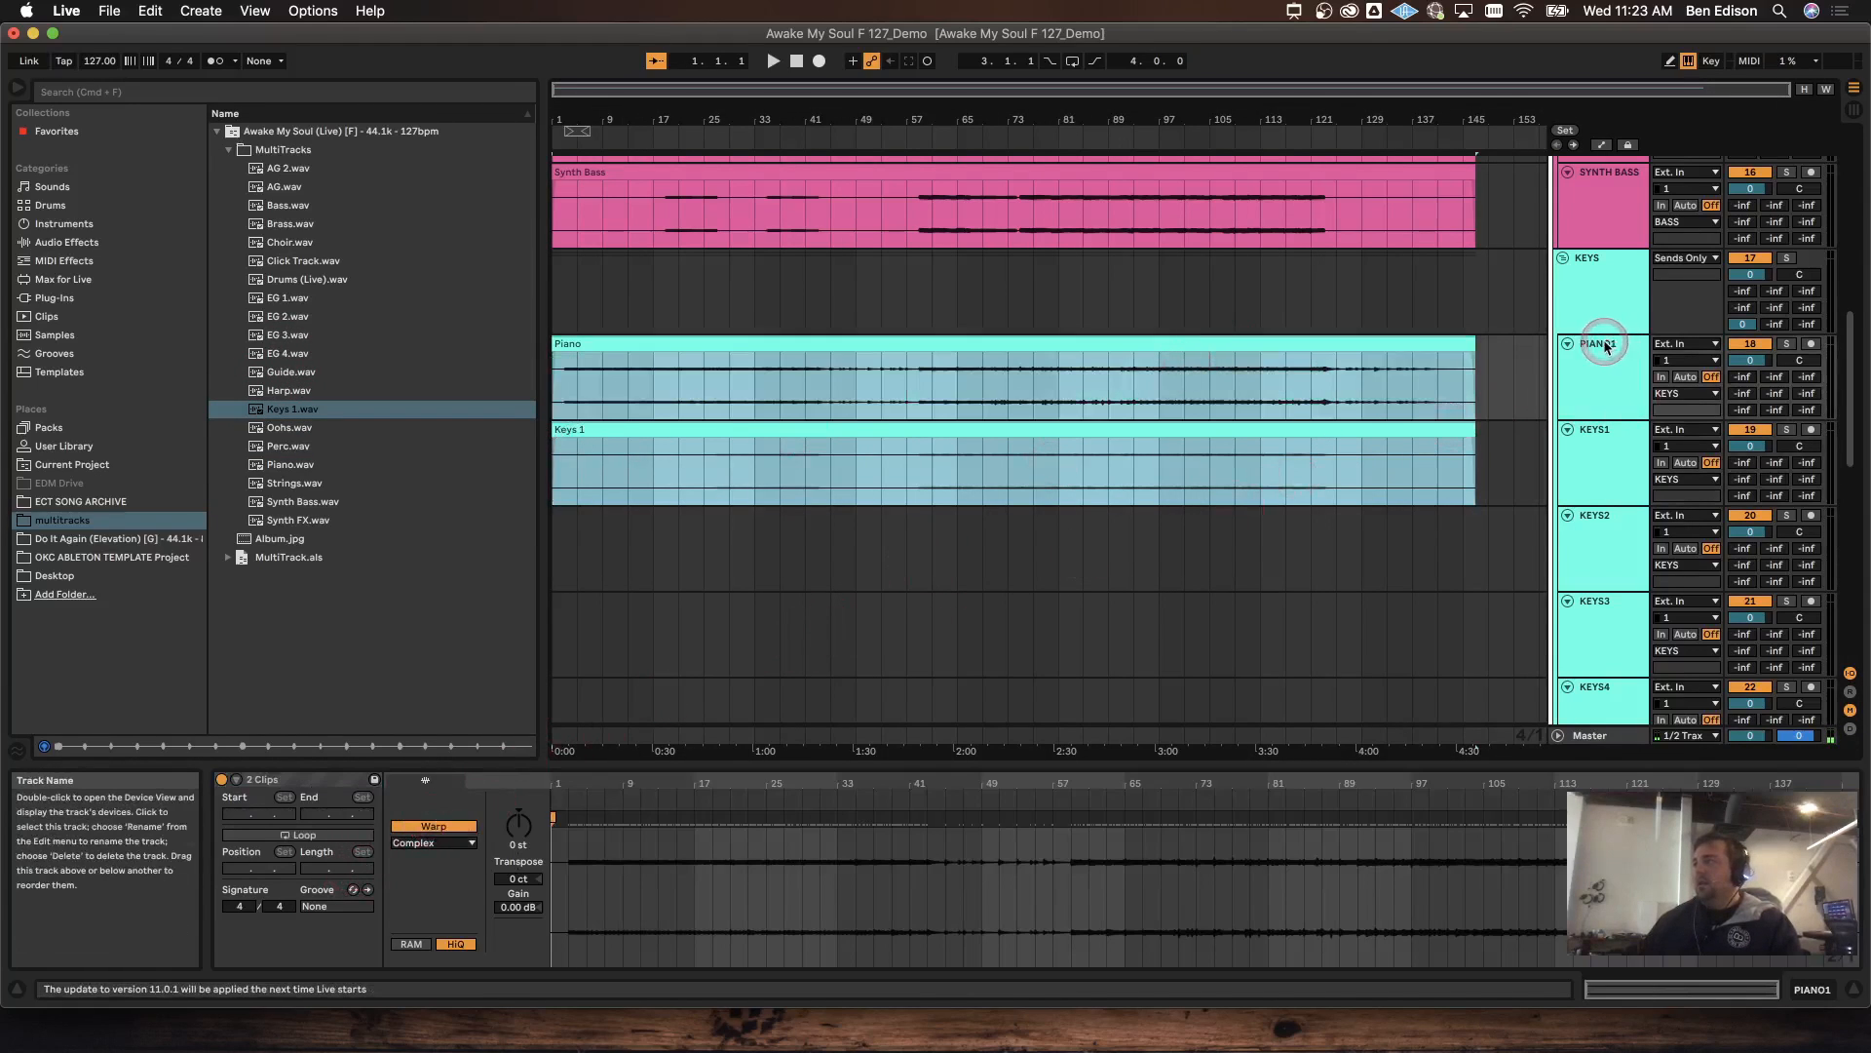
{"action": "left_click", "coordinate": [1618, 542]}
{"action": "scroll", "coordinate": [1619, 541], "scroll_direction": "down", "scroll_amount": 10}
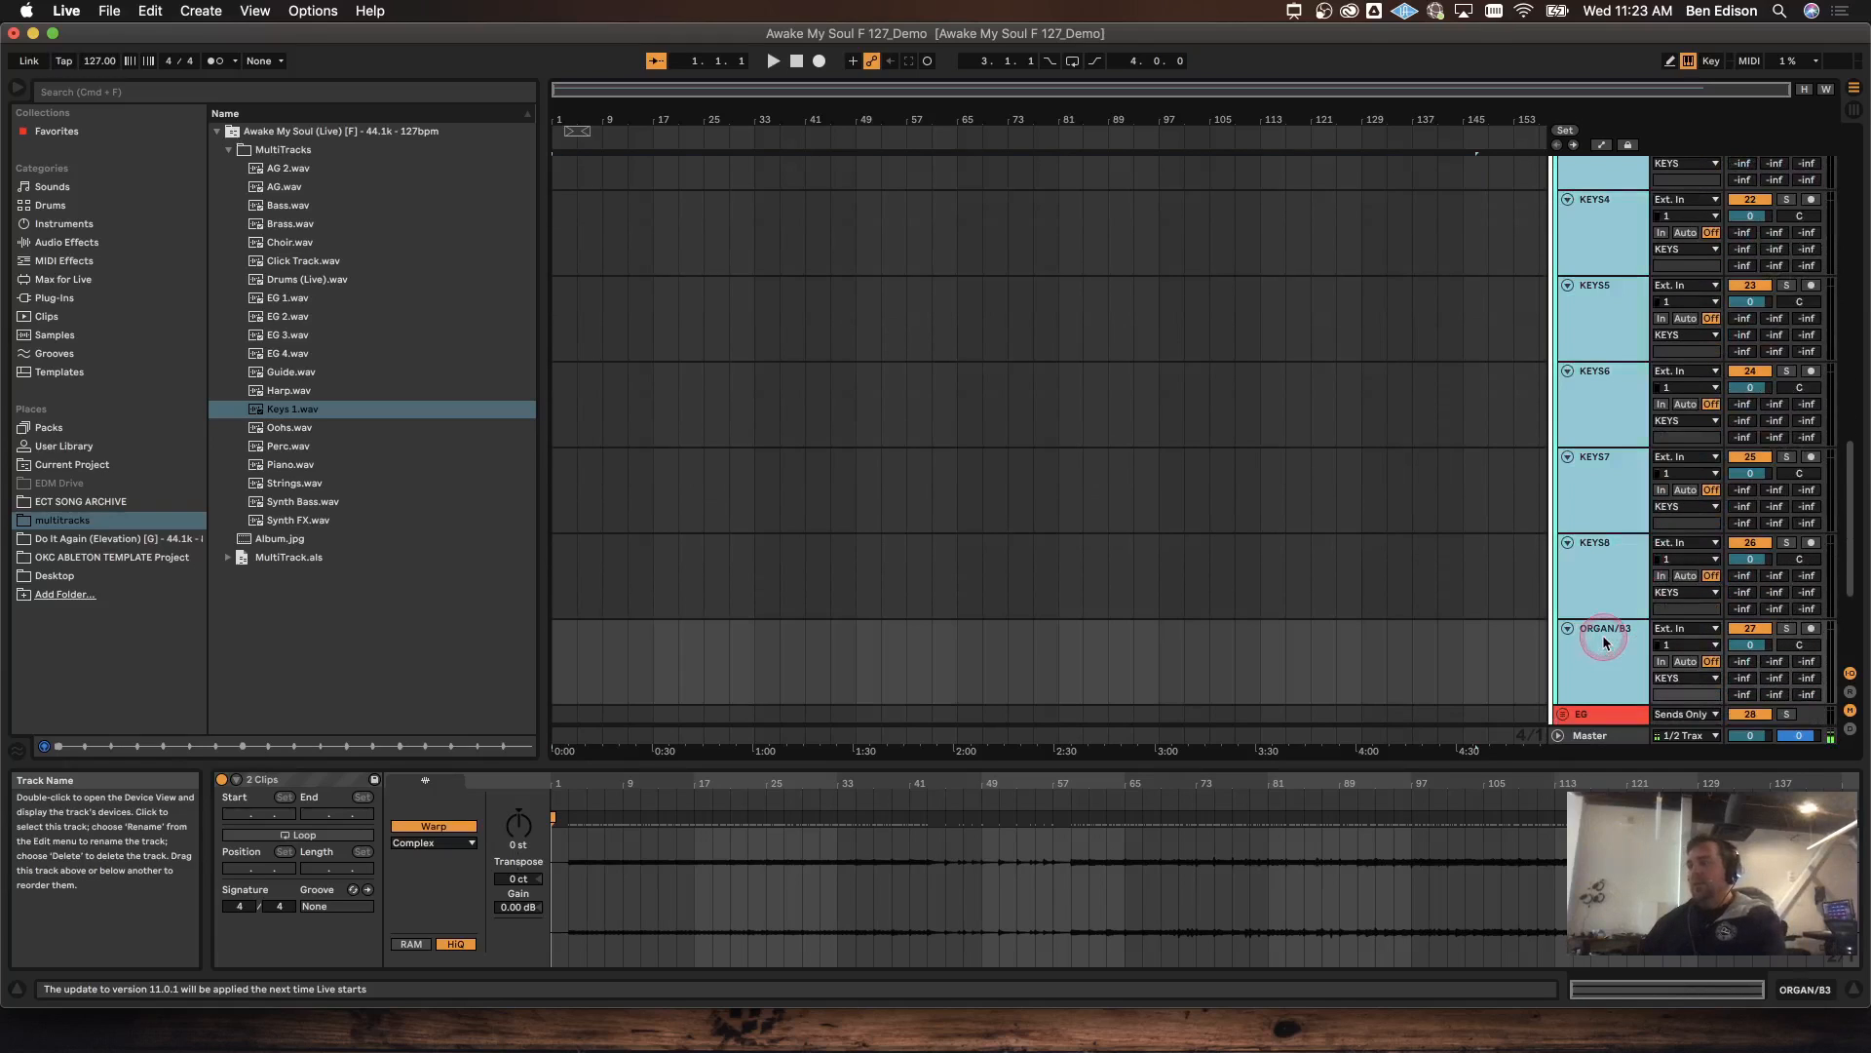
Step: Load EG 1–4.wav onto tracks EG1–EG4 and turn on warping for the four clips
{"action": "left_click", "coordinate": [1606, 644]}
{"action": "left_click", "coordinate": [1561, 217]}
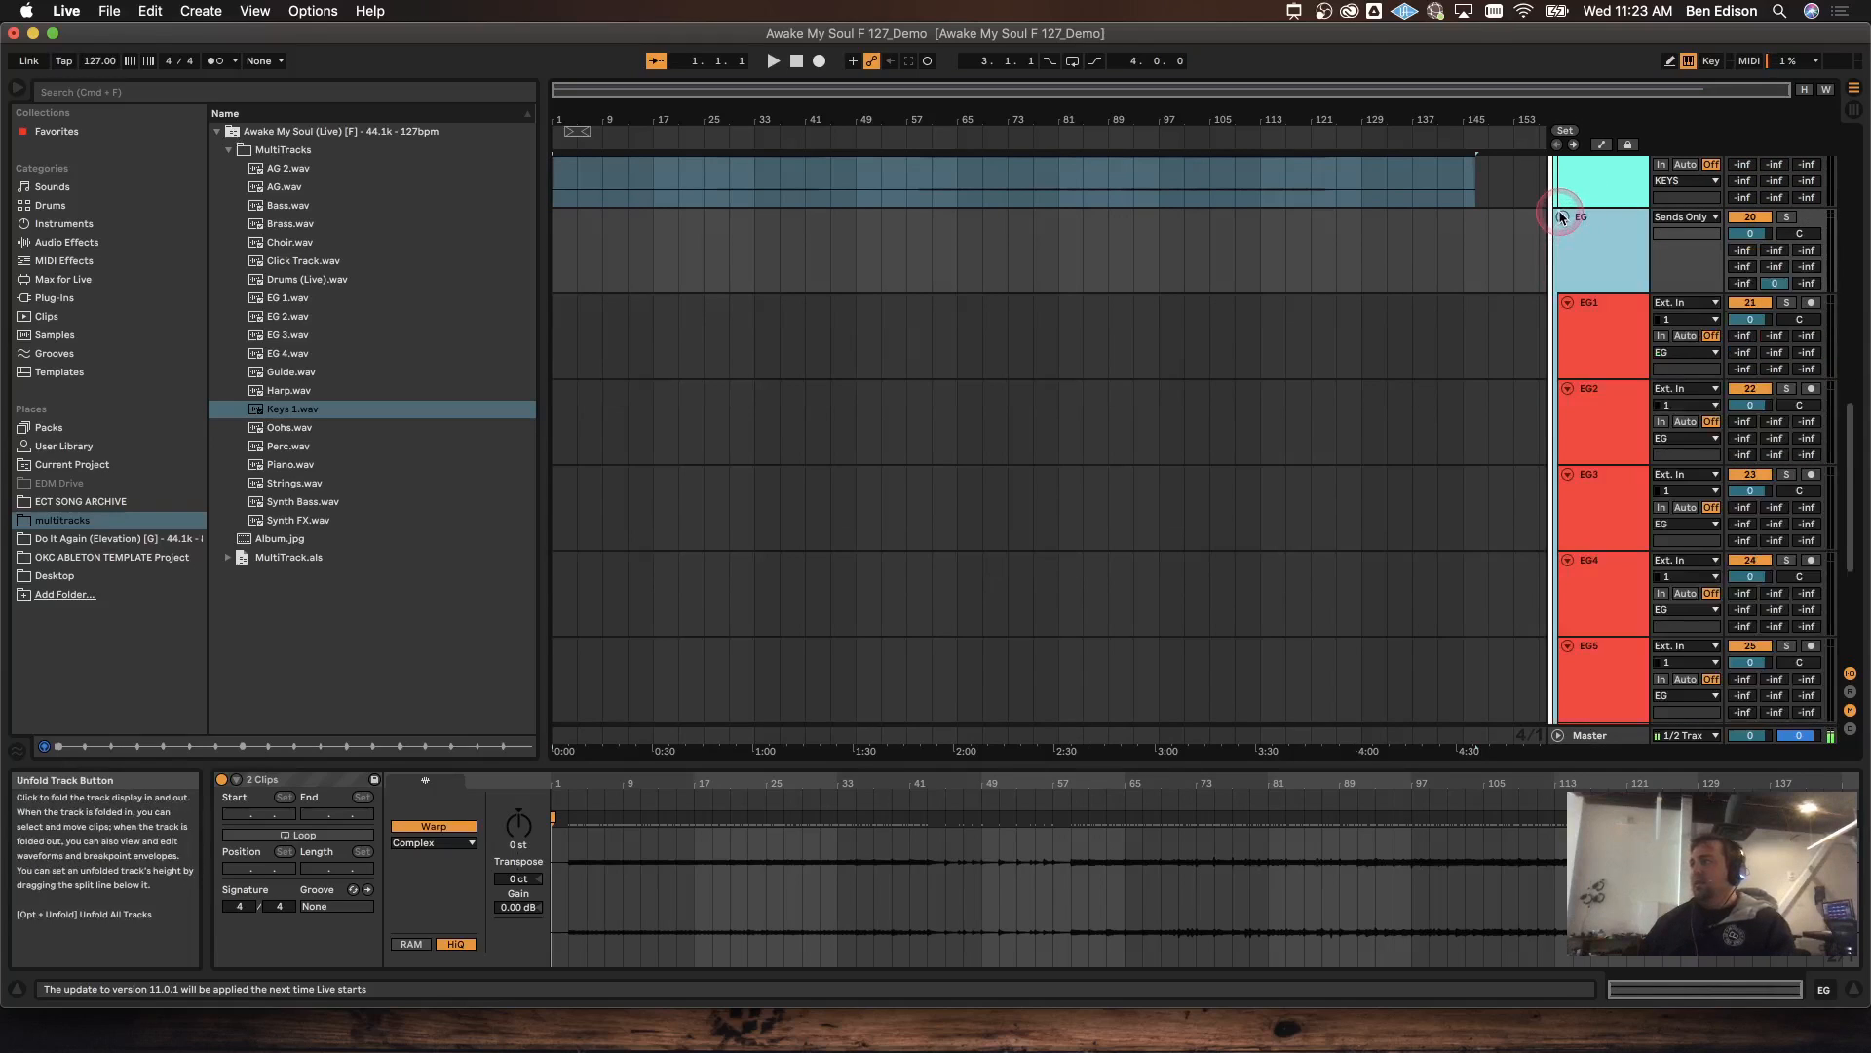
{"action": "left_click", "coordinate": [305, 305]}
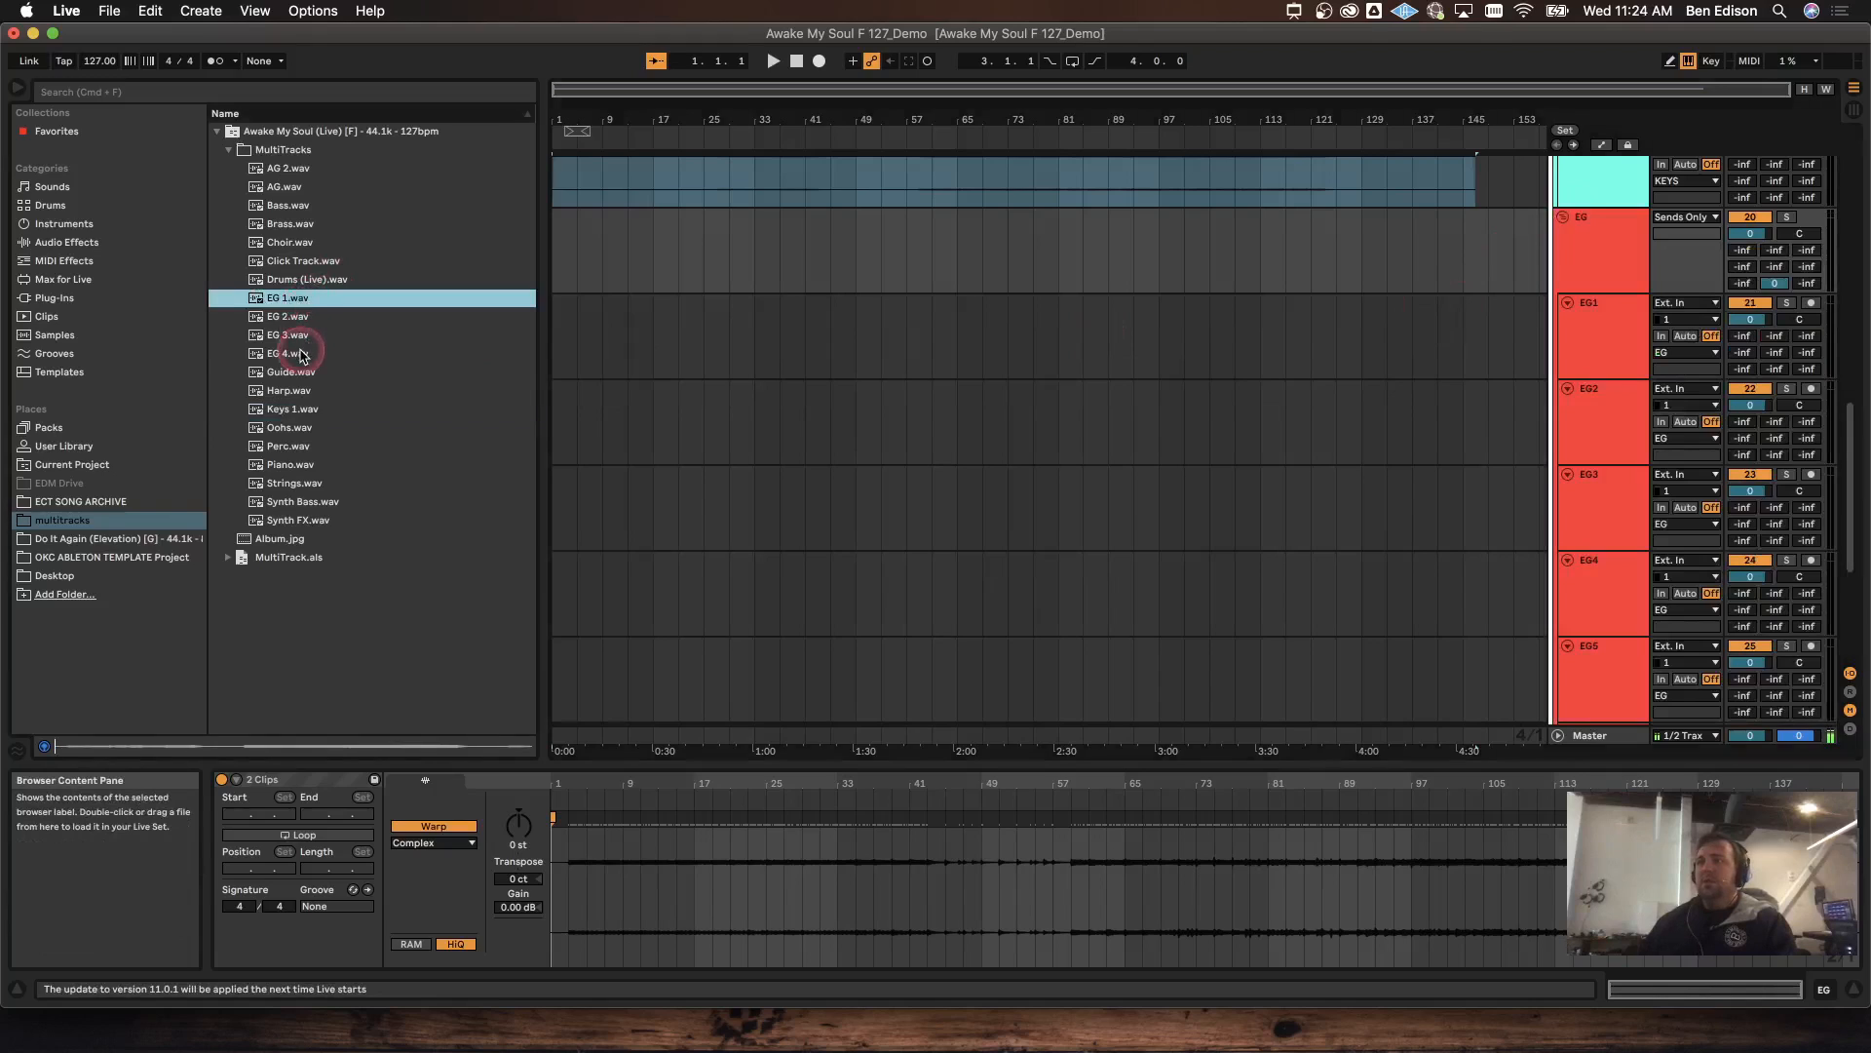
{"action": "left_click", "coordinate": [302, 355], "text": "shift"}
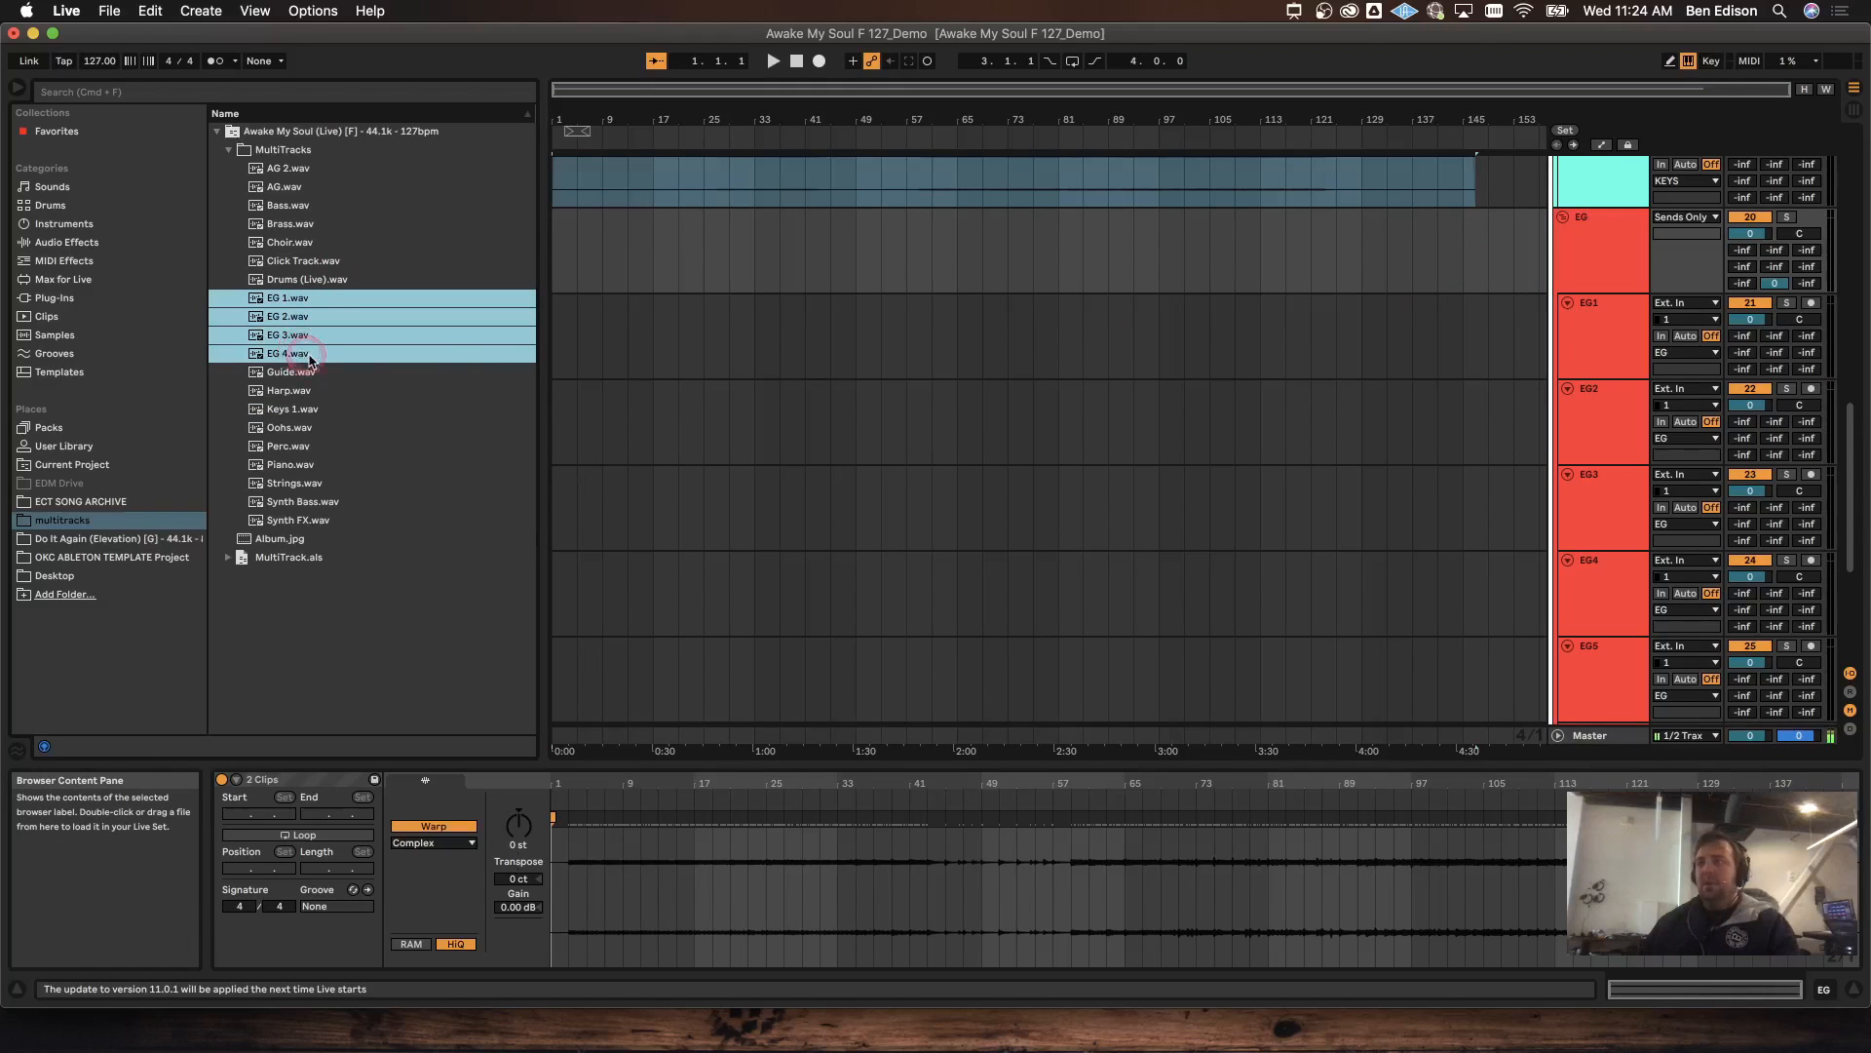
{"action": "left_click_drag", "start_coordinate": [310, 358], "coordinate": [557, 366]}
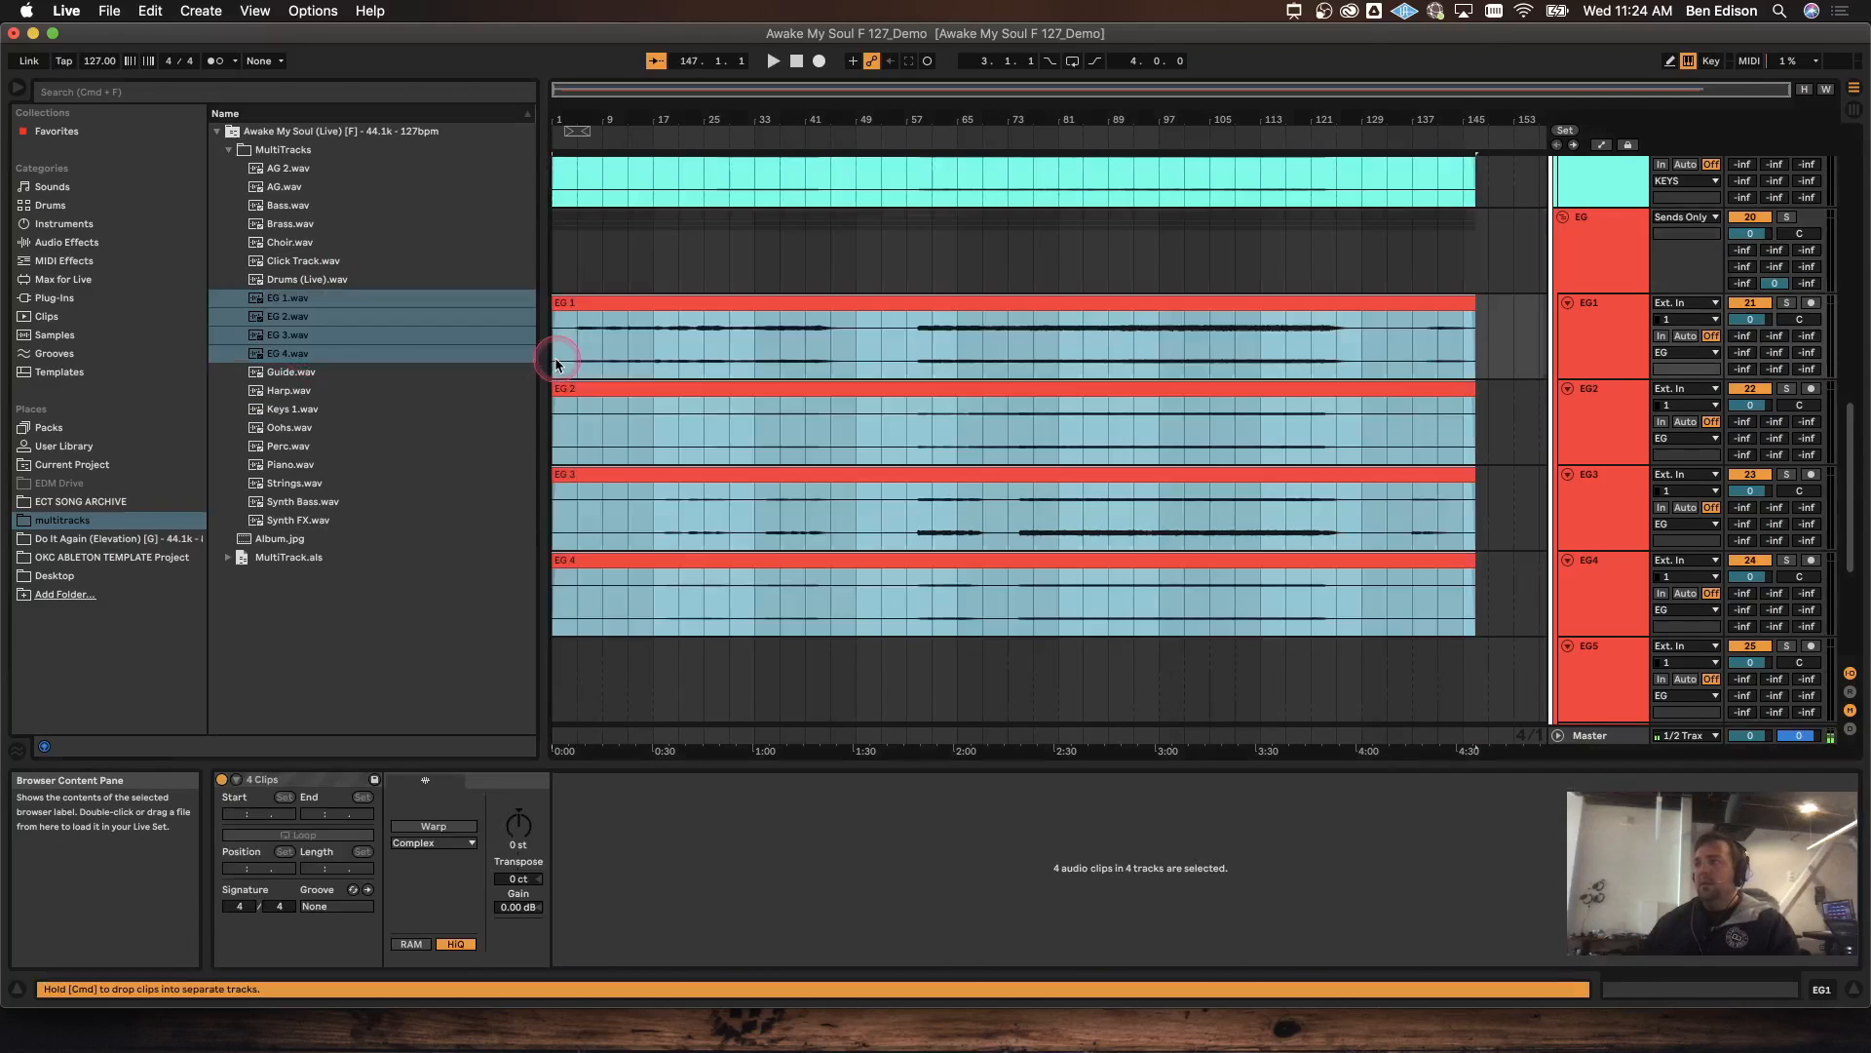
{"action": "left_click", "coordinate": [449, 829]}
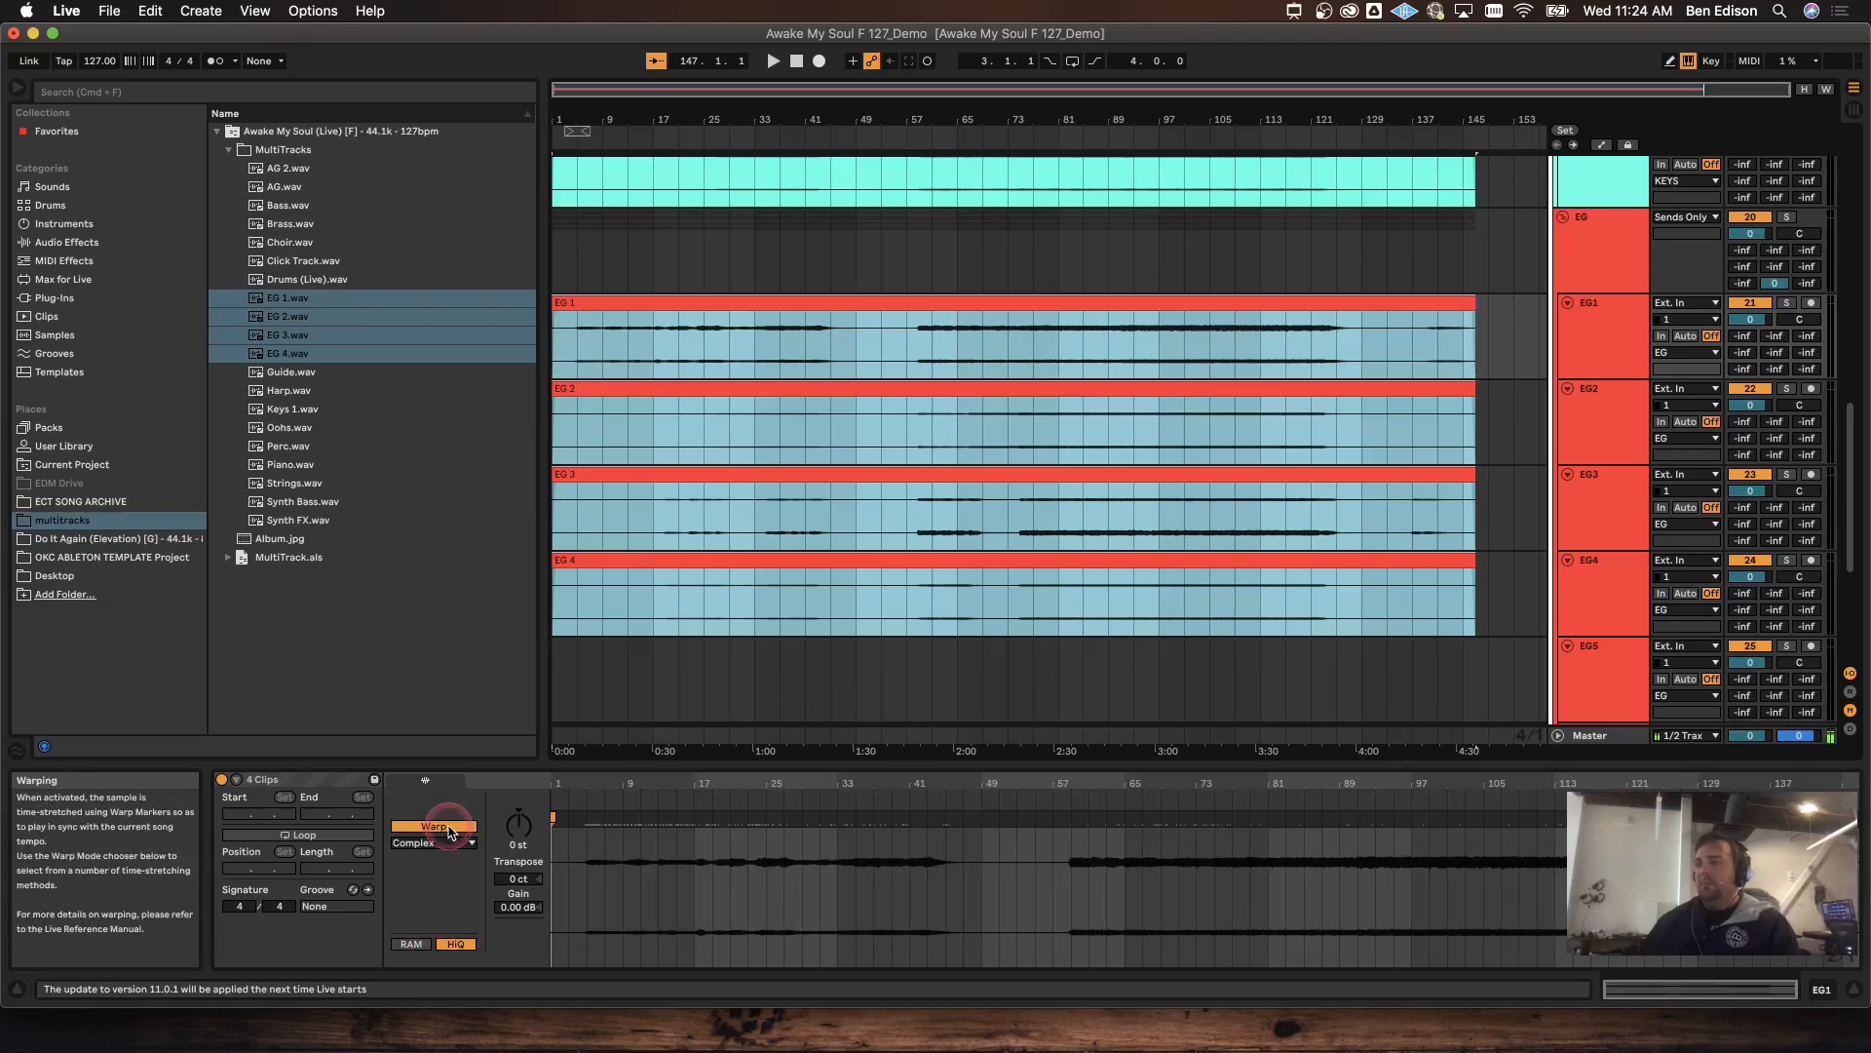
Step: Delete the unused EG5 and EG6 tracks
{"action": "scroll", "coordinate": [1598, 417], "scroll_direction": "down", "scroll_amount": 5}
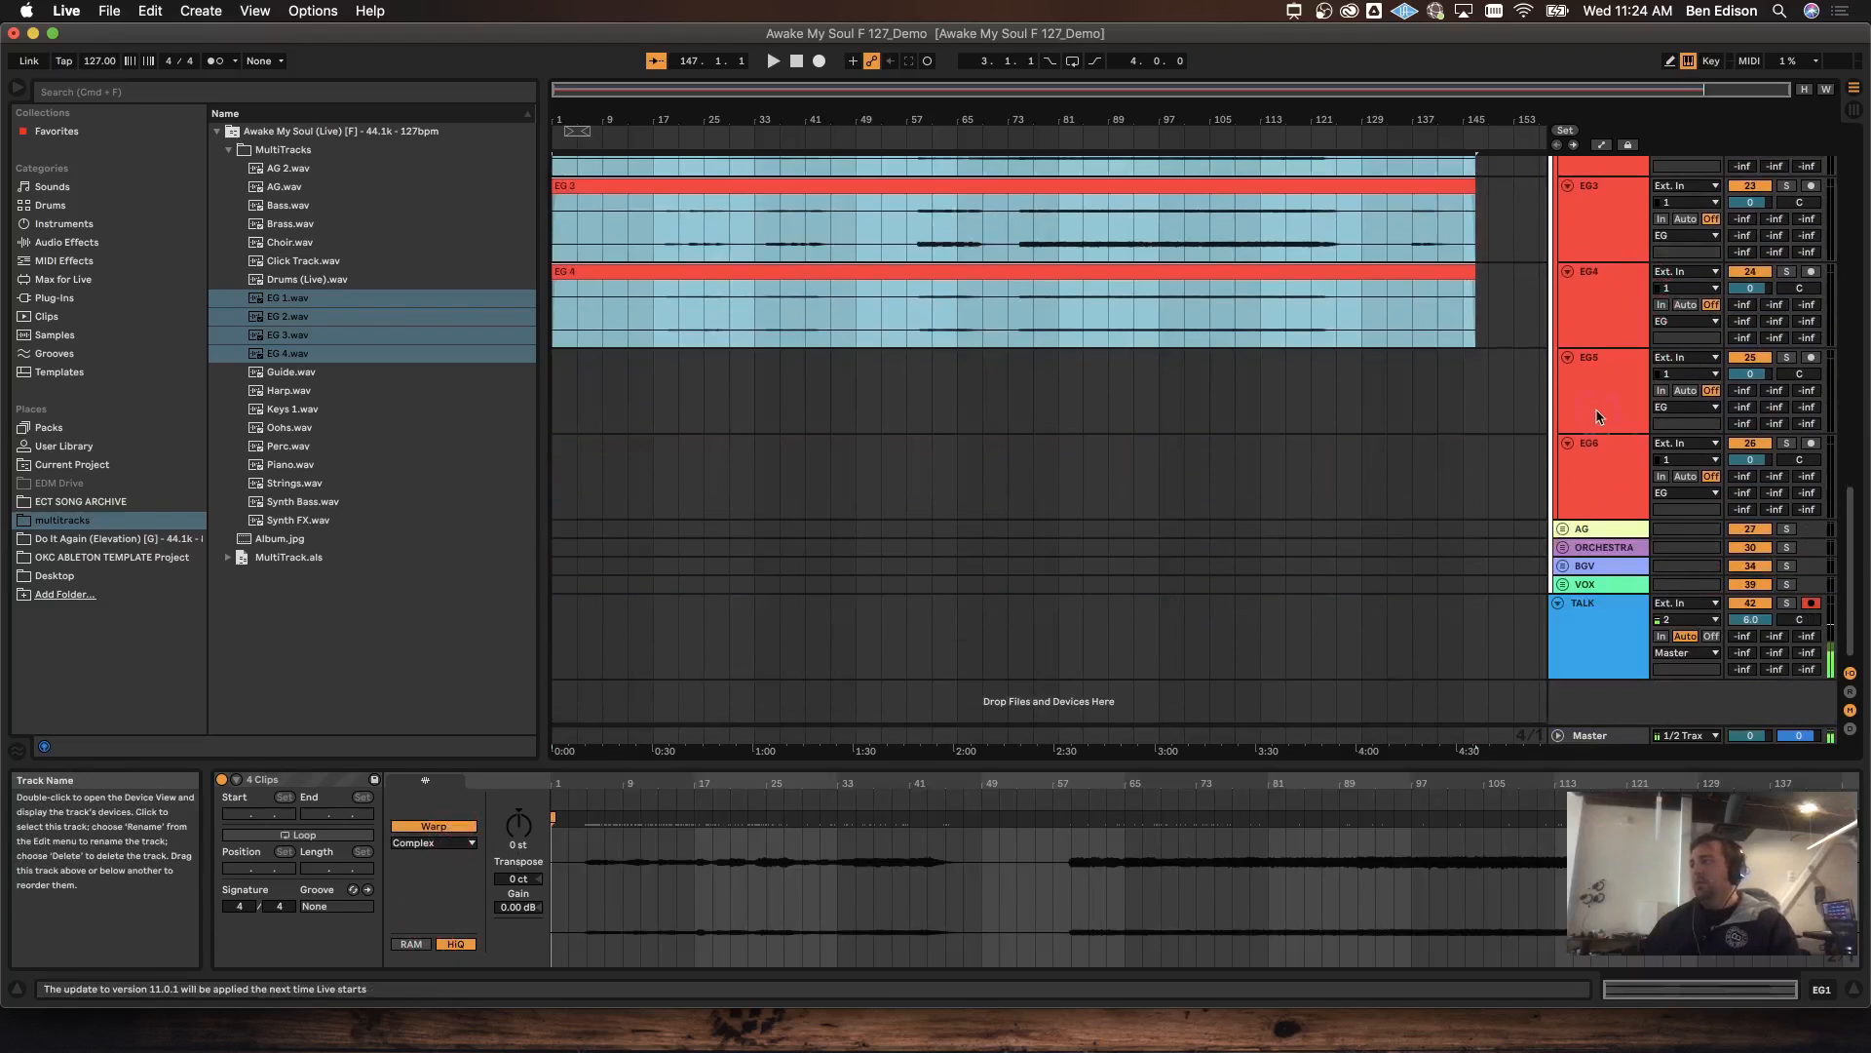
{"action": "left_click", "coordinate": [1598, 417]}
{"action": "left_click", "coordinate": [1614, 463], "text": "shift"}
{"action": "key", "text": "Delete"}
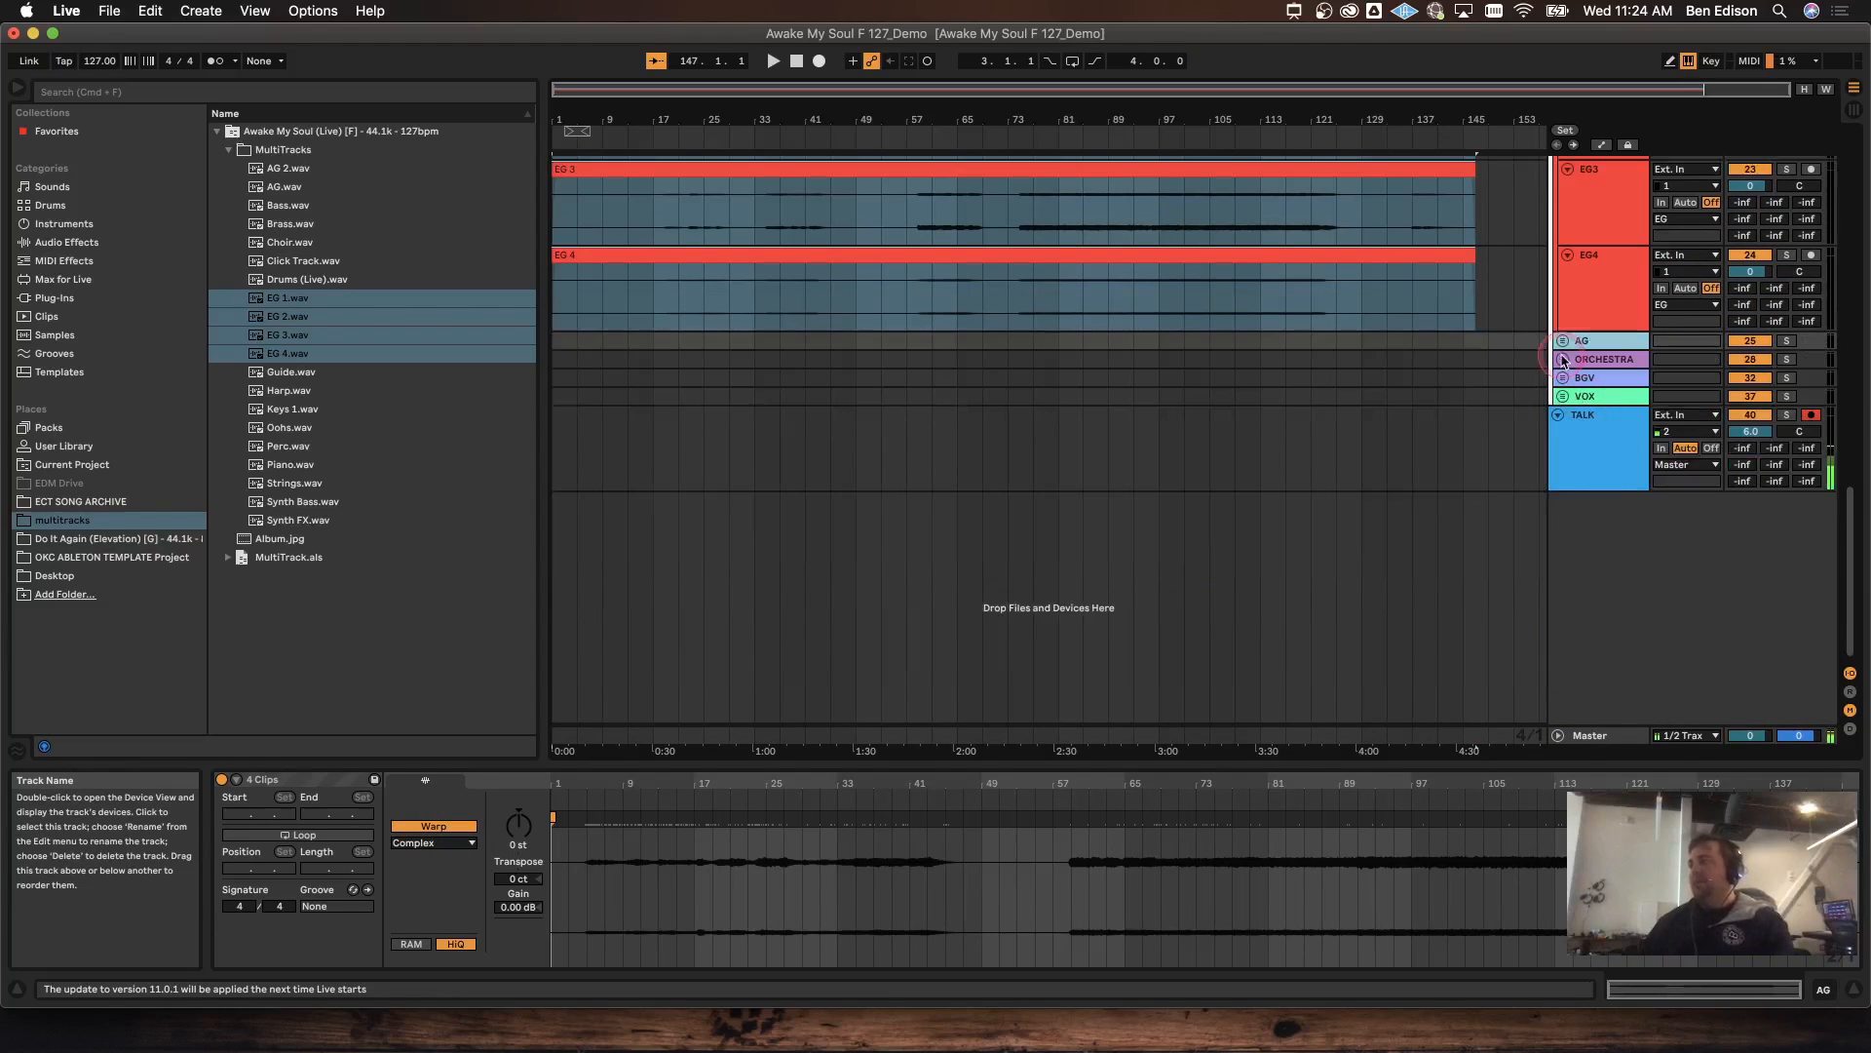
Step: Place the AG.wav and AG 2.wav stems on the AG1 and AG2 tracks
{"action": "left_click", "coordinate": [1562, 342]}
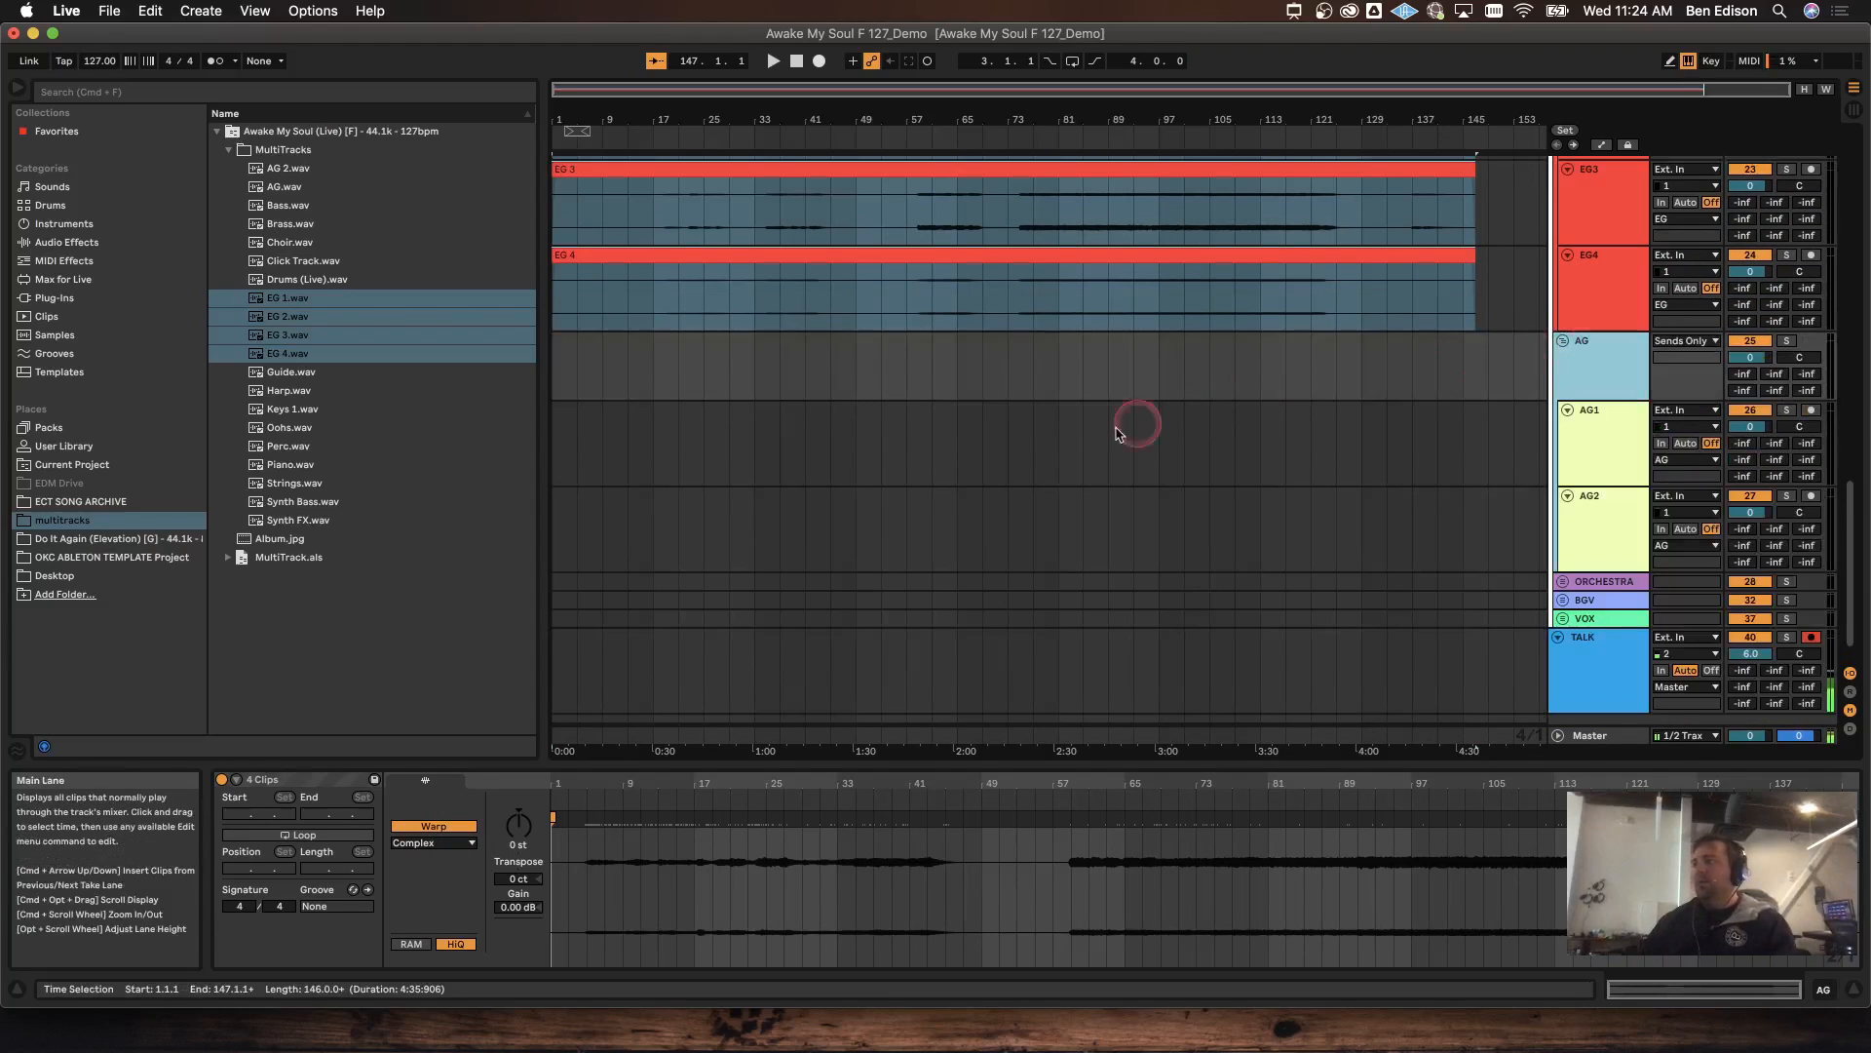
{"action": "left_click", "coordinate": [303, 187]}
{"action": "left_click", "coordinate": [302, 171]}
{"action": "left_click", "coordinate": [299, 185], "text": "shift"}
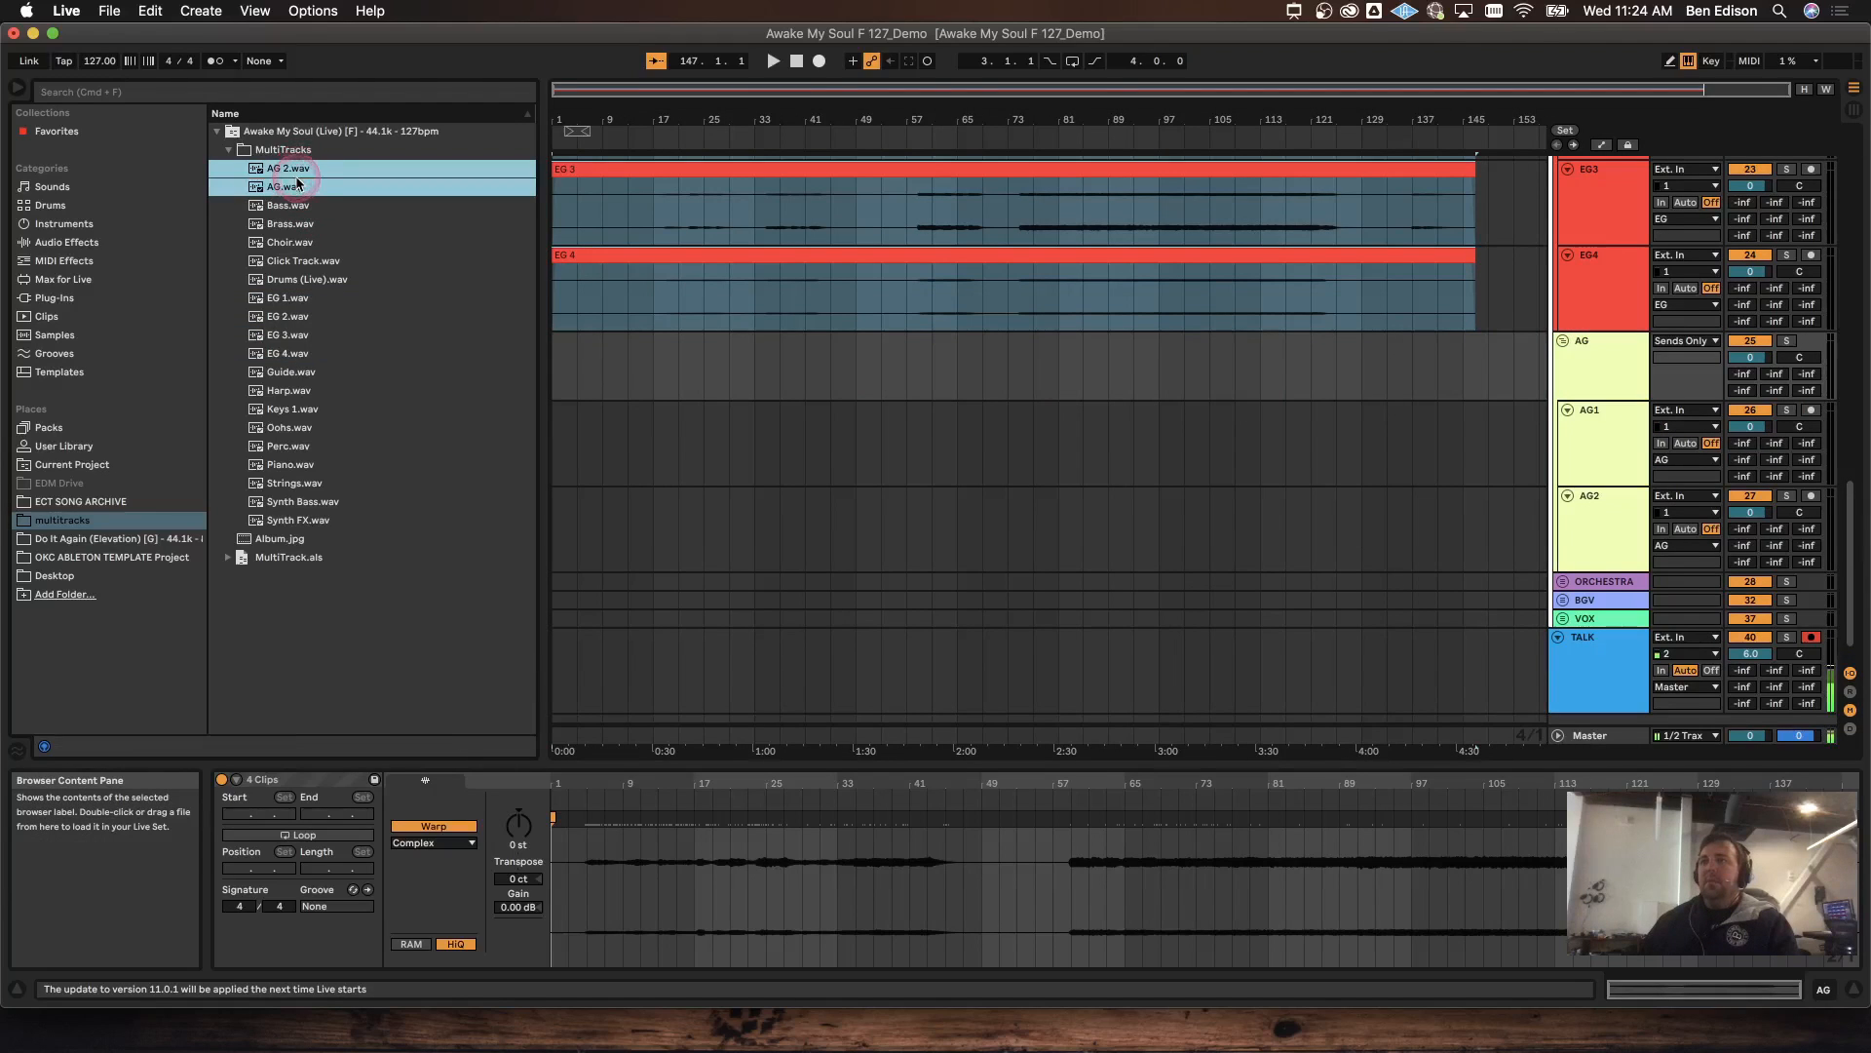
{"action": "left_click_drag", "start_coordinate": [299, 198], "coordinate": [562, 443]}
{"action": "scroll", "coordinate": [1306, 368], "scroll_direction": "down", "scroll_amount": 1}
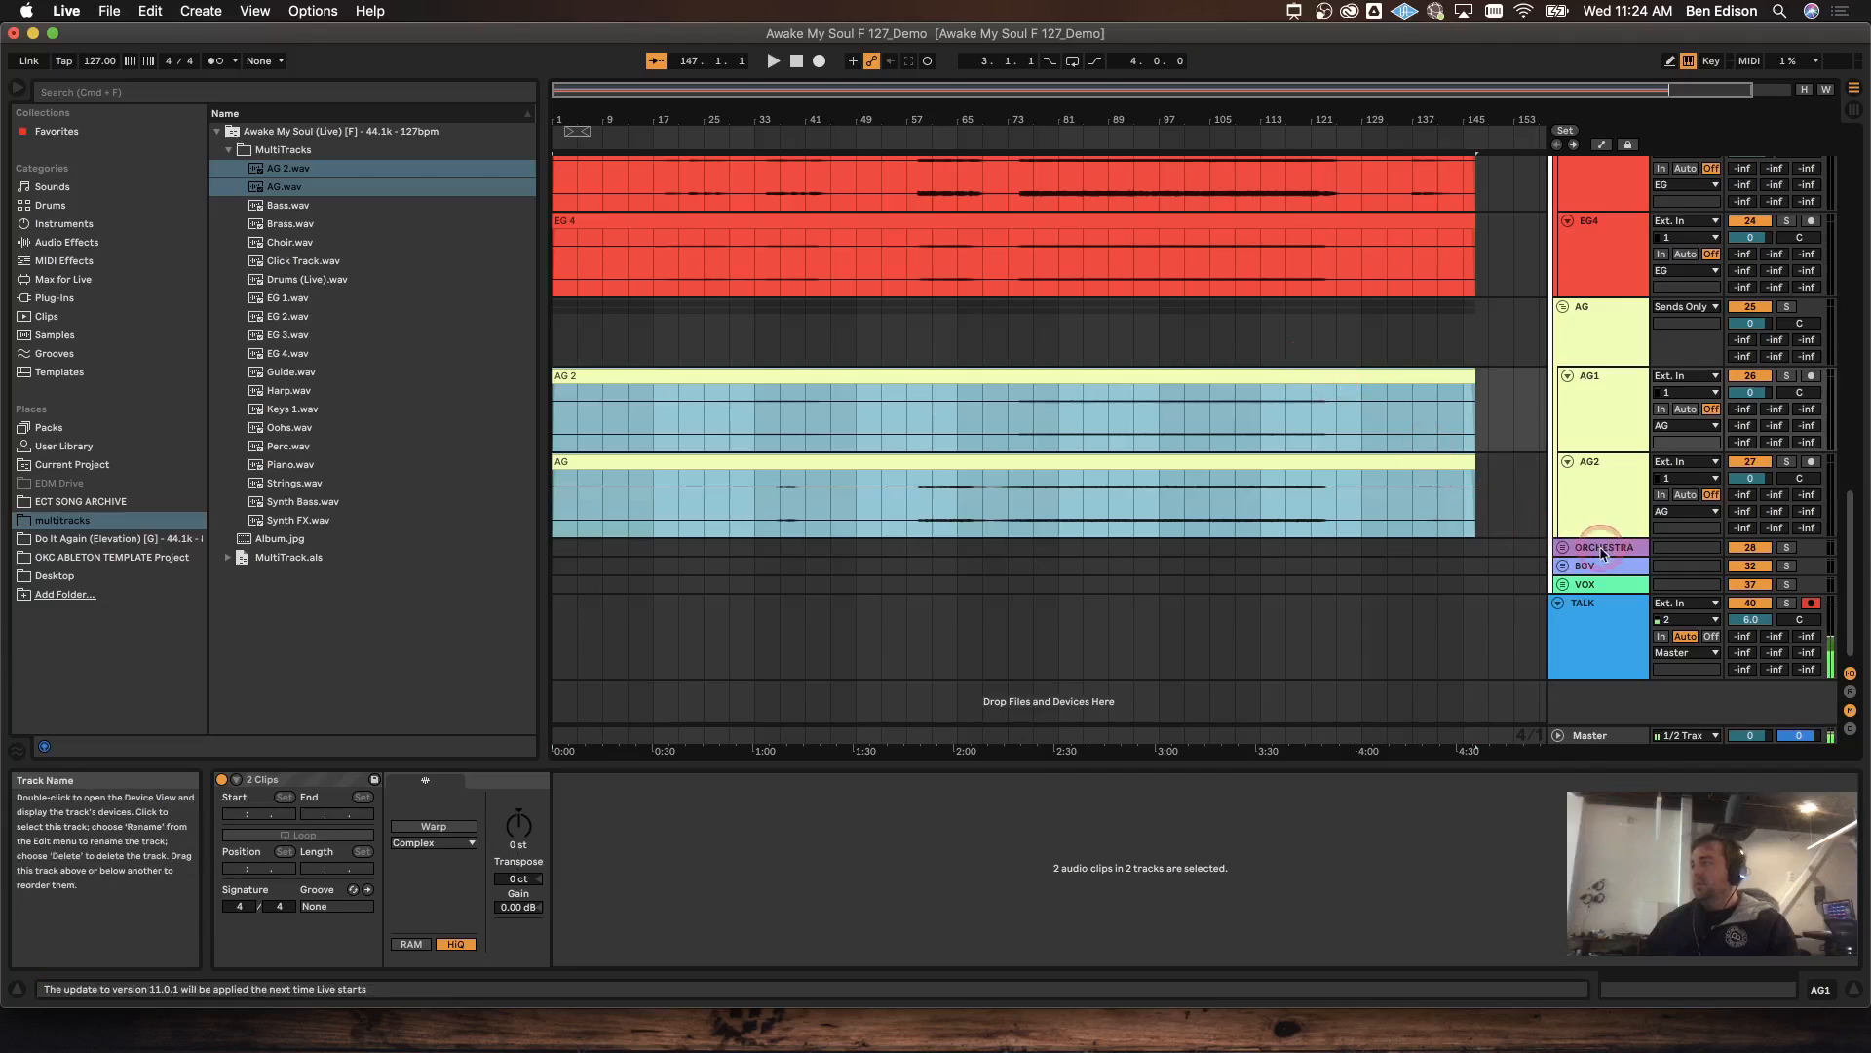
{"action": "left_click", "coordinate": [1564, 548]}
{"action": "scroll", "coordinate": [1545, 543], "scroll_direction": "down", "scroll_amount": 8}
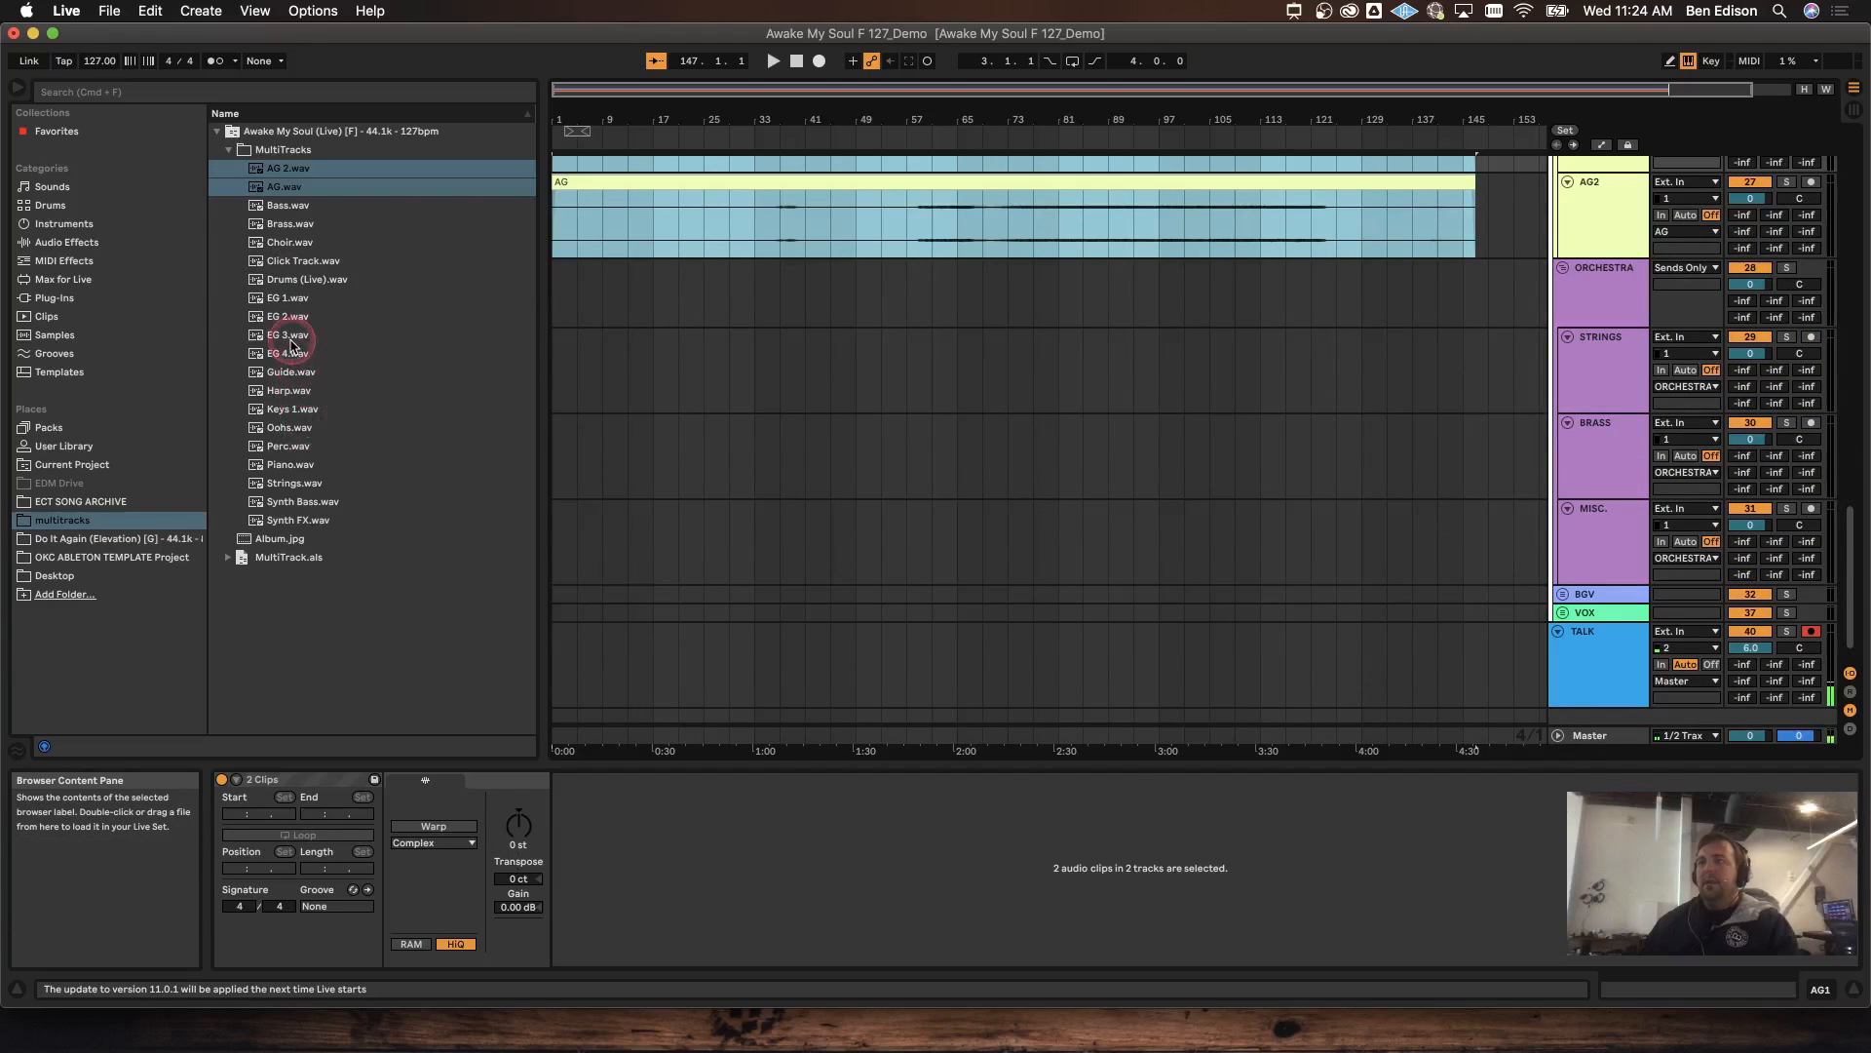
Step: Drop Strings.wav, Brass.wav and Harp.wav onto STRINGS, BRASS and MISC, then warp all three clips
{"action": "left_click_drag", "start_coordinate": [289, 485], "coordinate": [560, 357]}
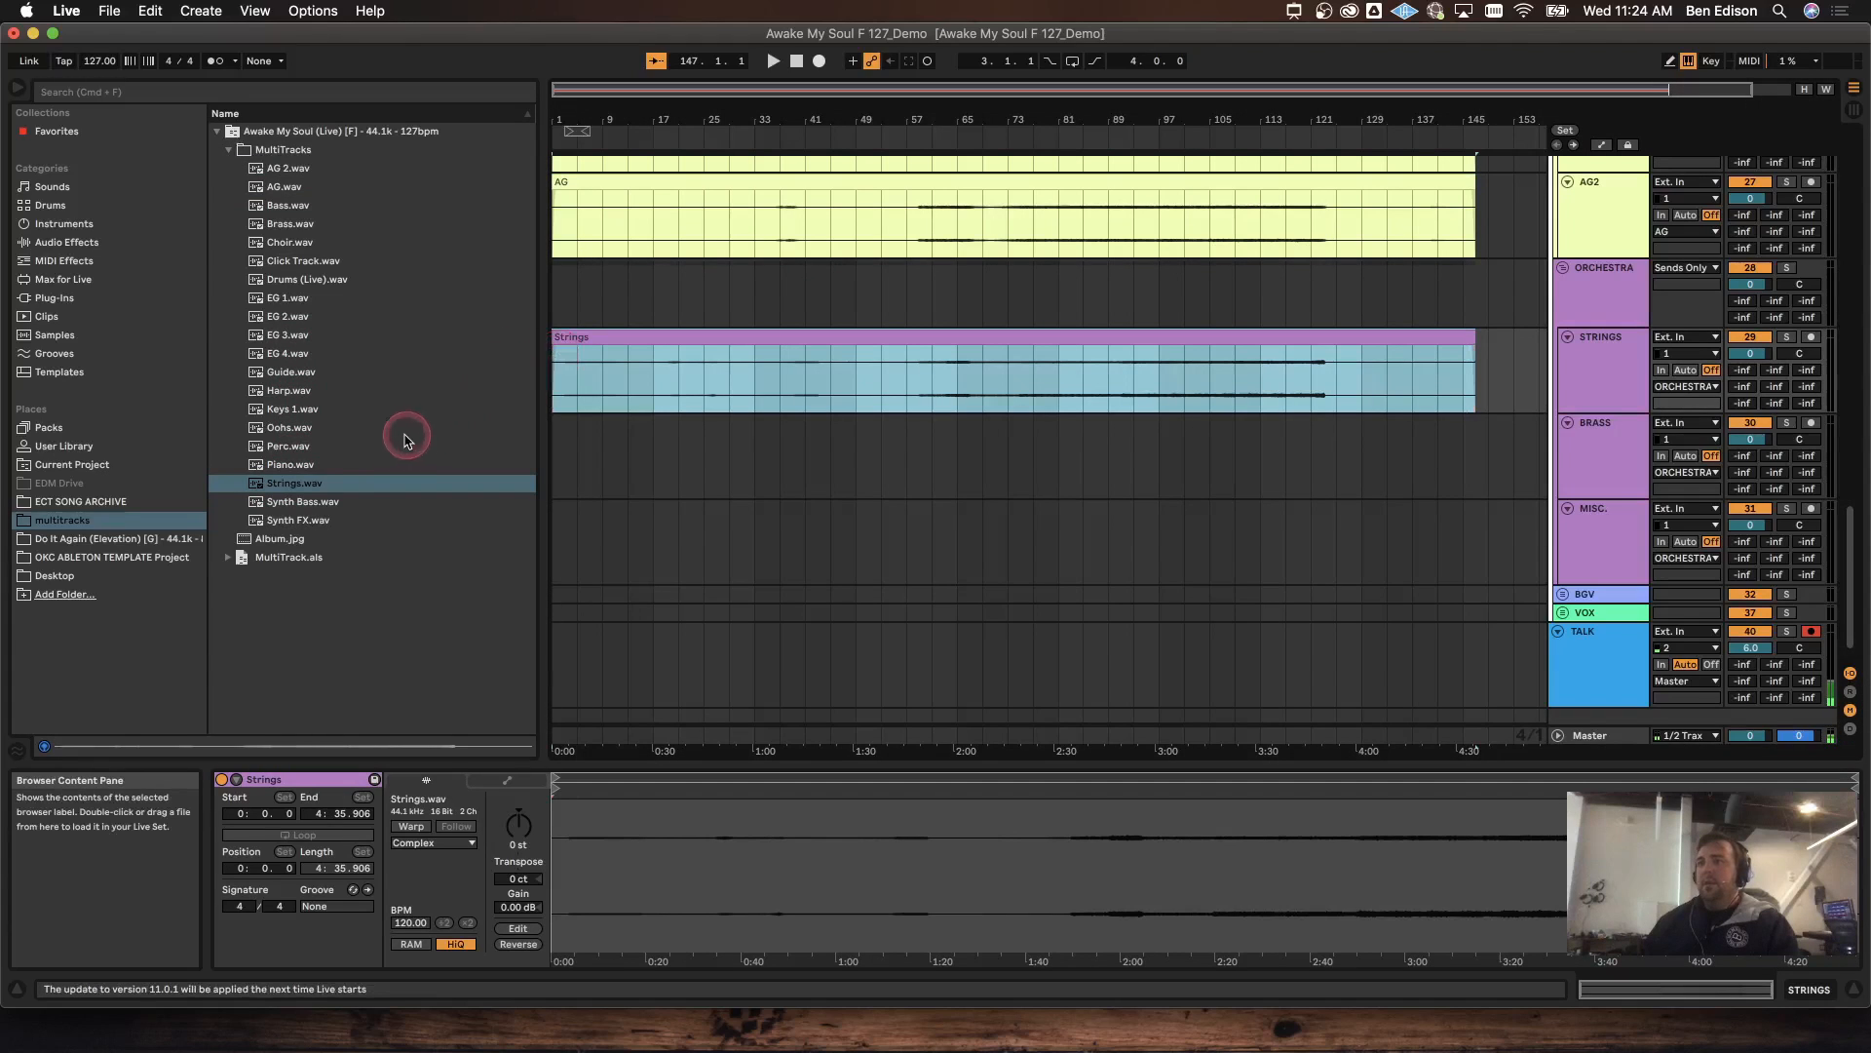
{"action": "left_click_drag", "start_coordinate": [290, 223], "coordinate": [565, 439]}
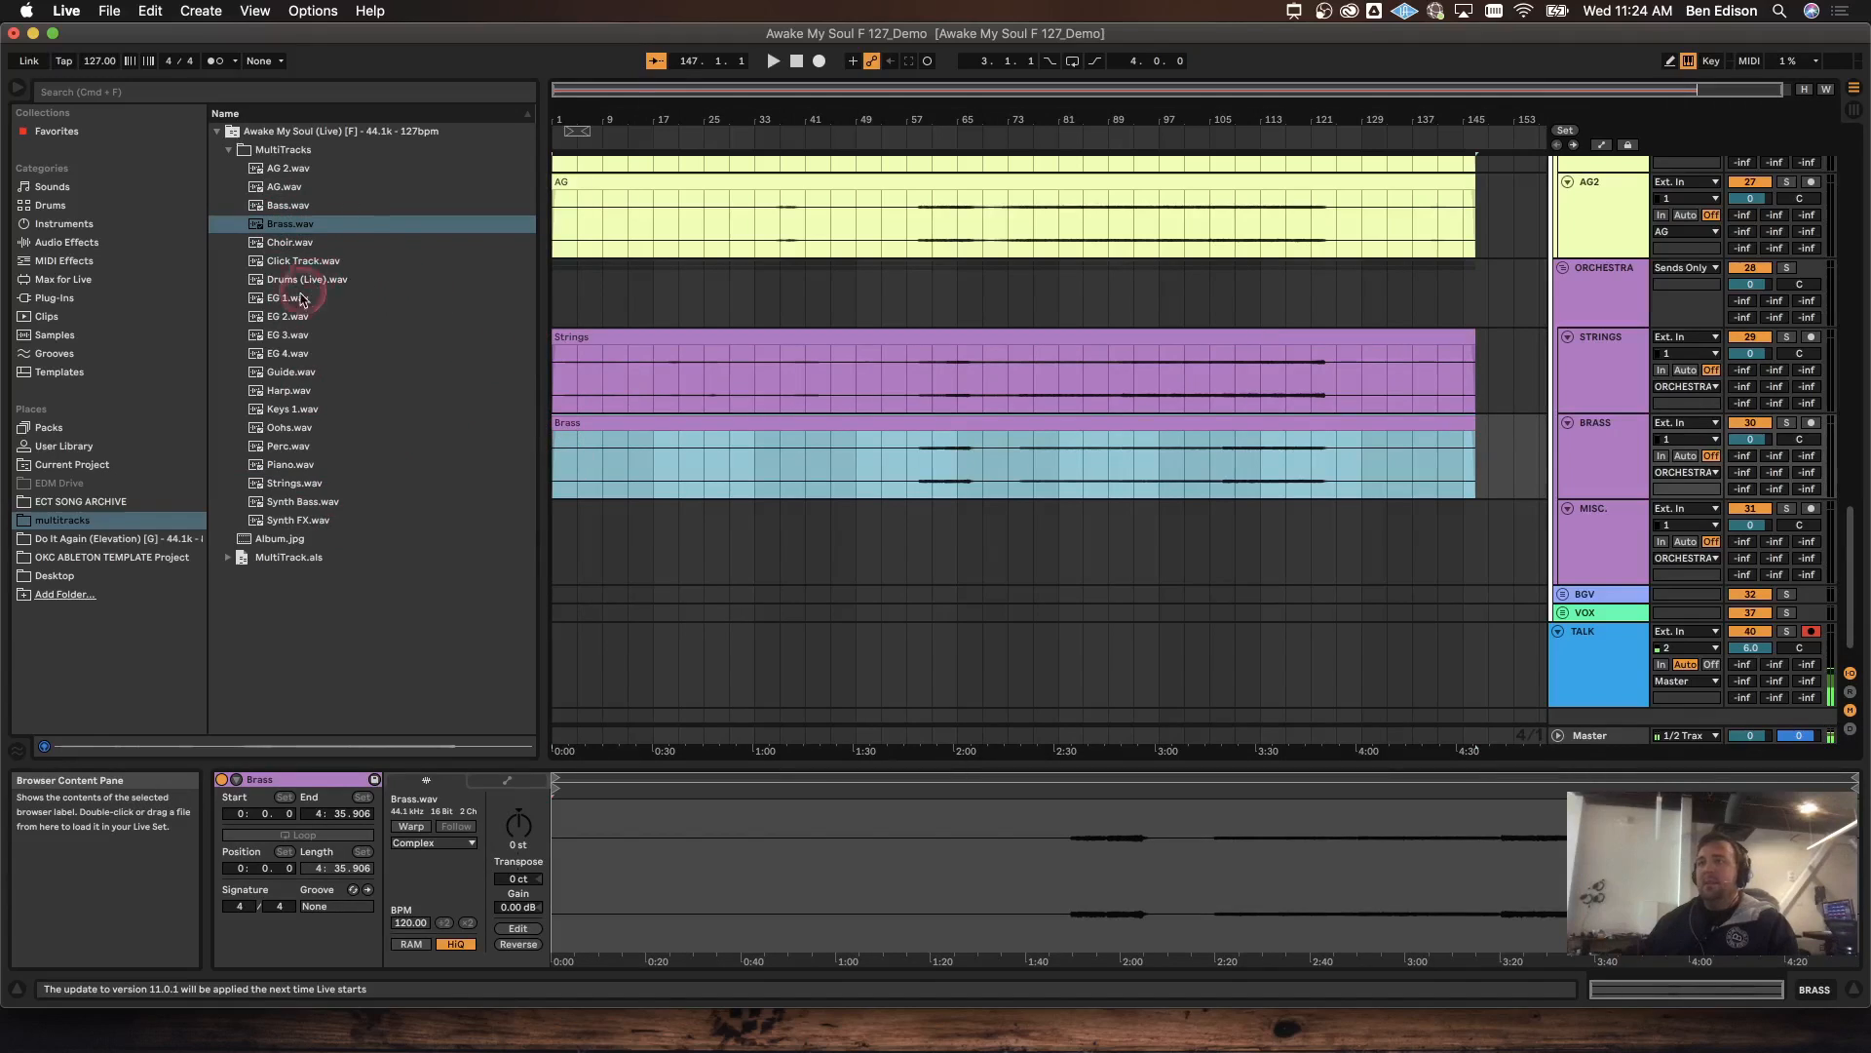
{"action": "left_click", "coordinate": [281, 396]}
{"action": "left_click_drag", "start_coordinate": [275, 400], "coordinate": [556, 557]}
{"action": "left_click", "coordinate": [599, 349]}
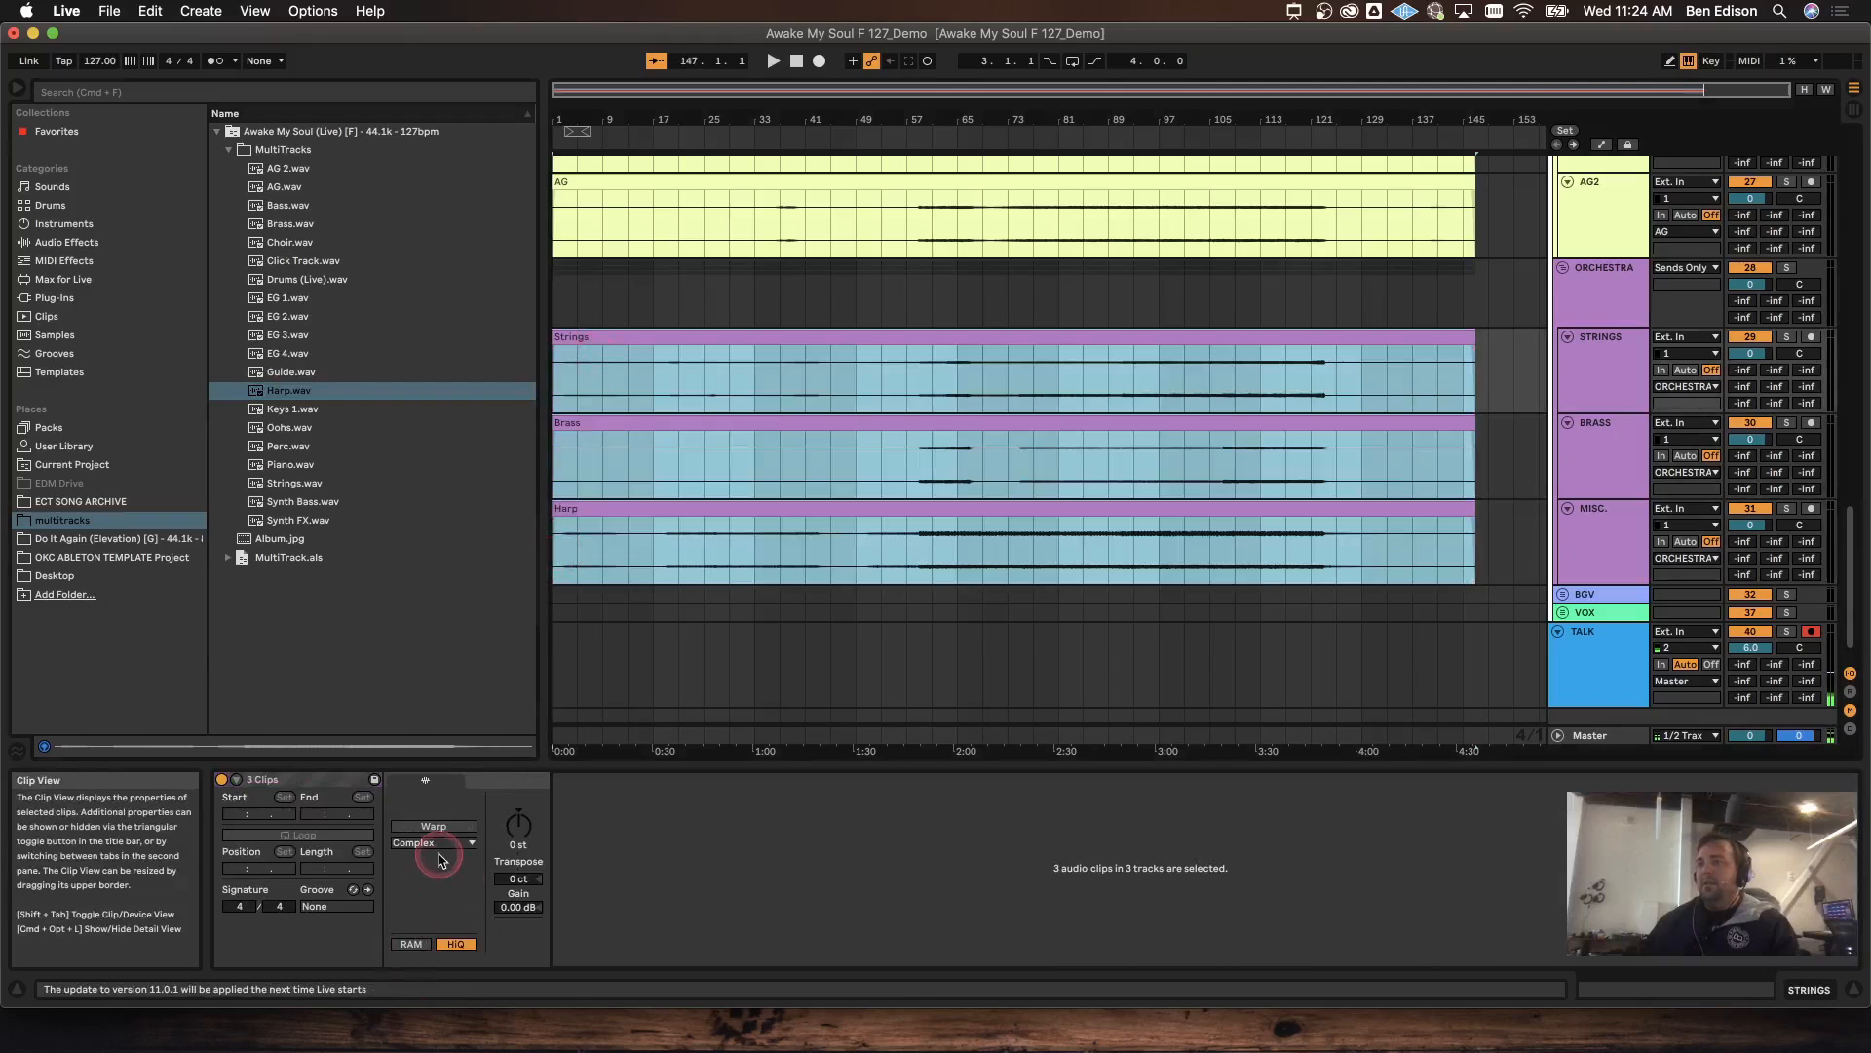
{"action": "left_click", "coordinate": [435, 827]}
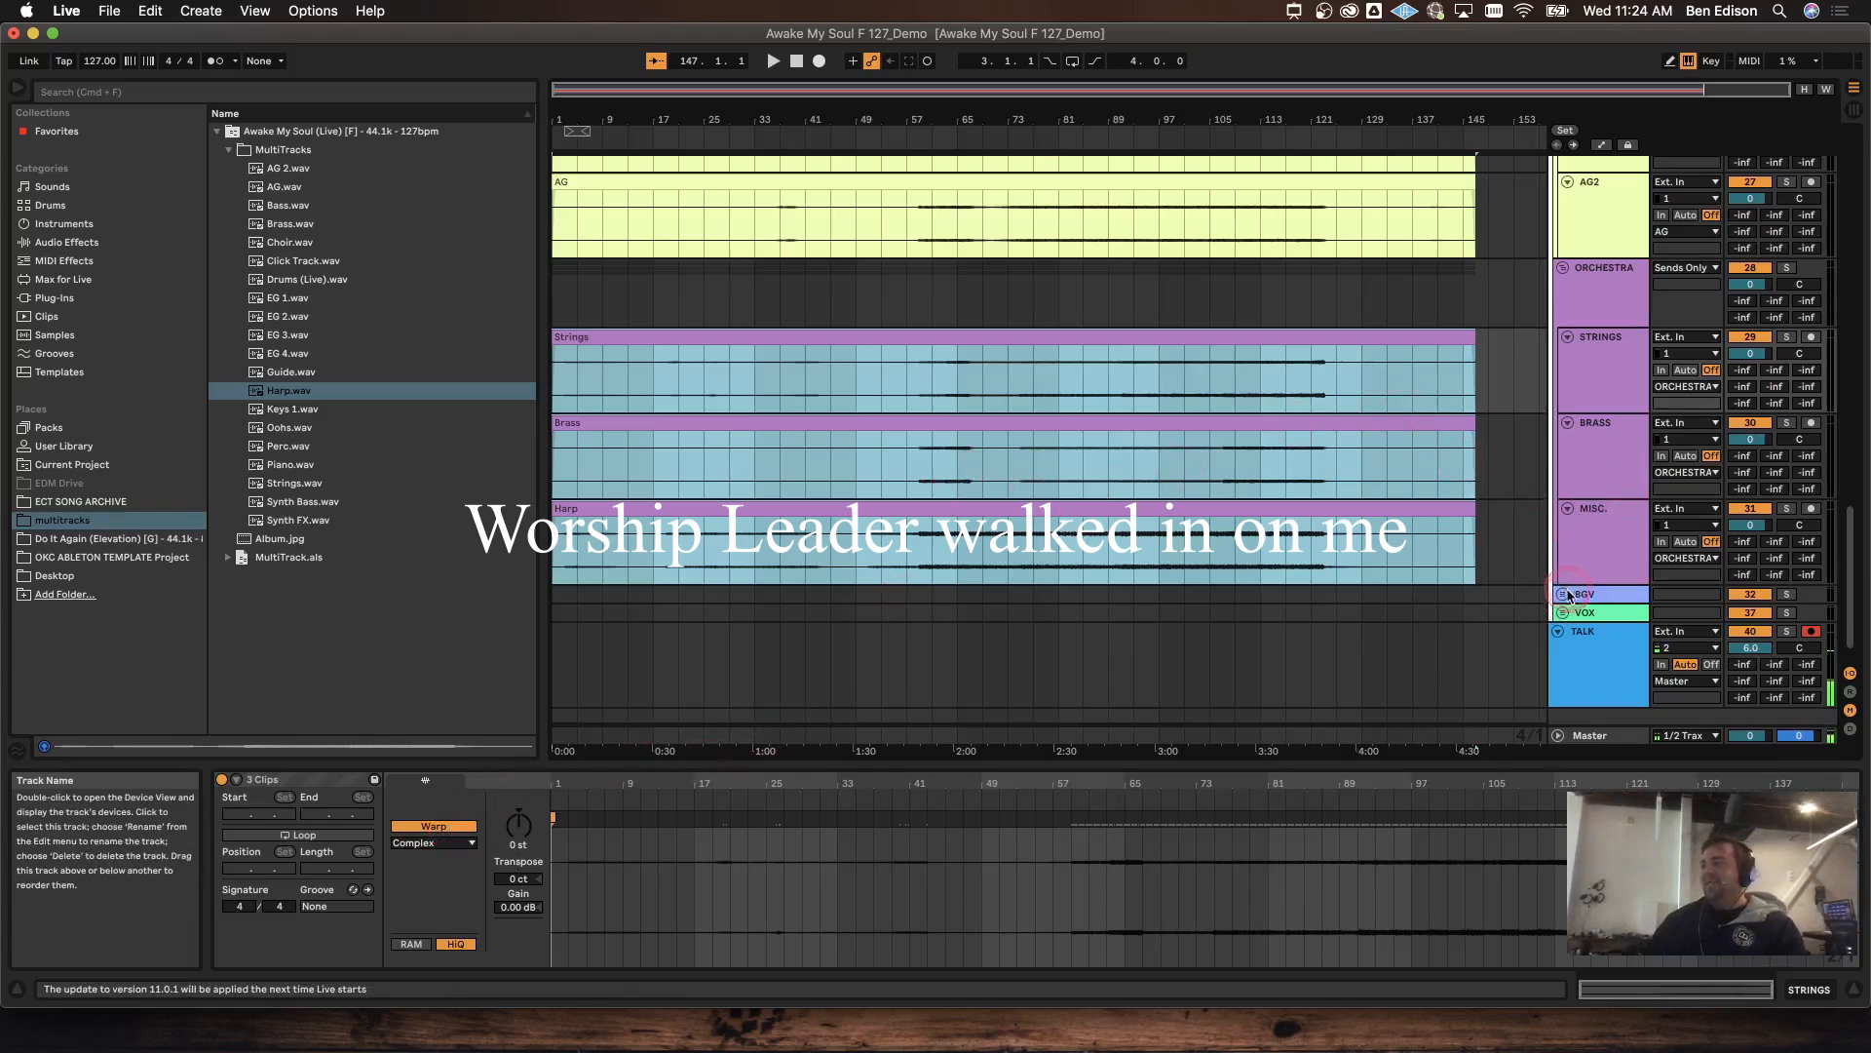
Step: Place Choir.wav on the CHOIR track and Oohs.wav on the BGV1 track
{"action": "scroll", "coordinate": [1499, 585], "scroll_direction": "down", "scroll_amount": 5}
{"action": "scroll", "coordinate": [1499, 584], "scroll_direction": "down", "scroll_amount": 1}
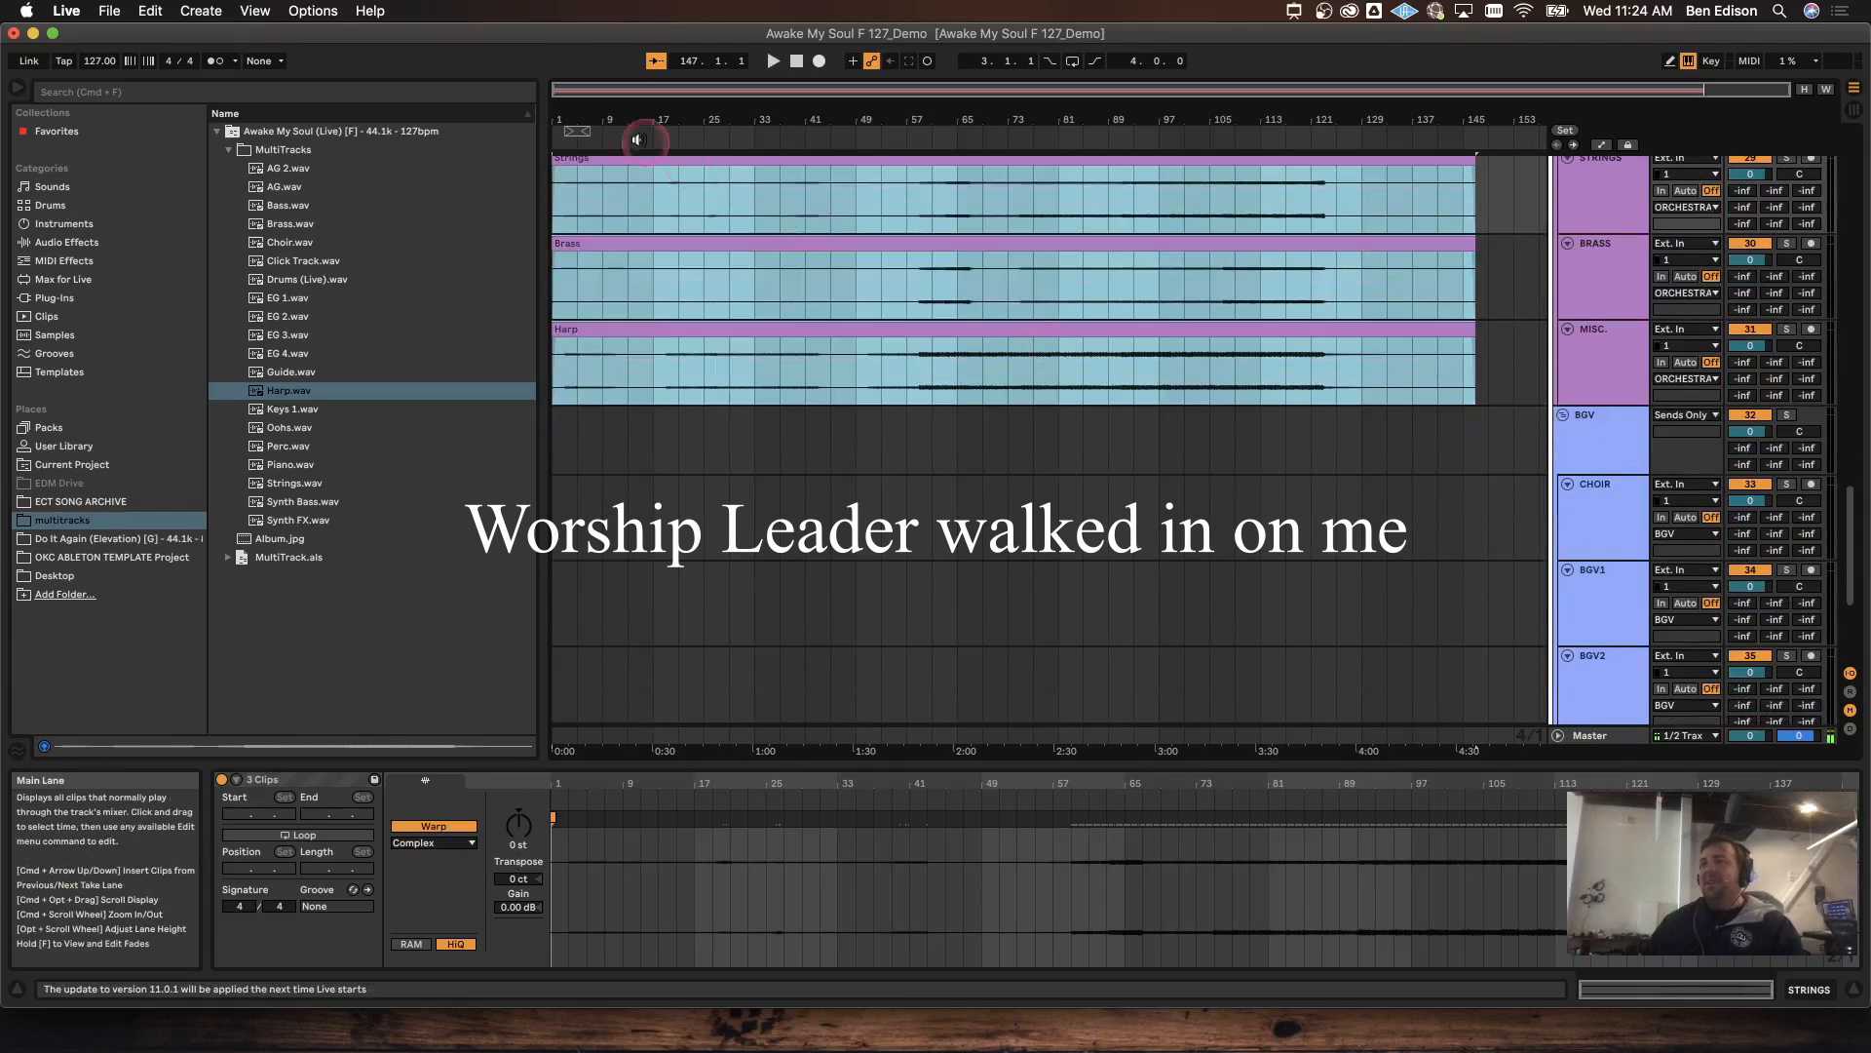
{"action": "left_click", "coordinate": [279, 259]}
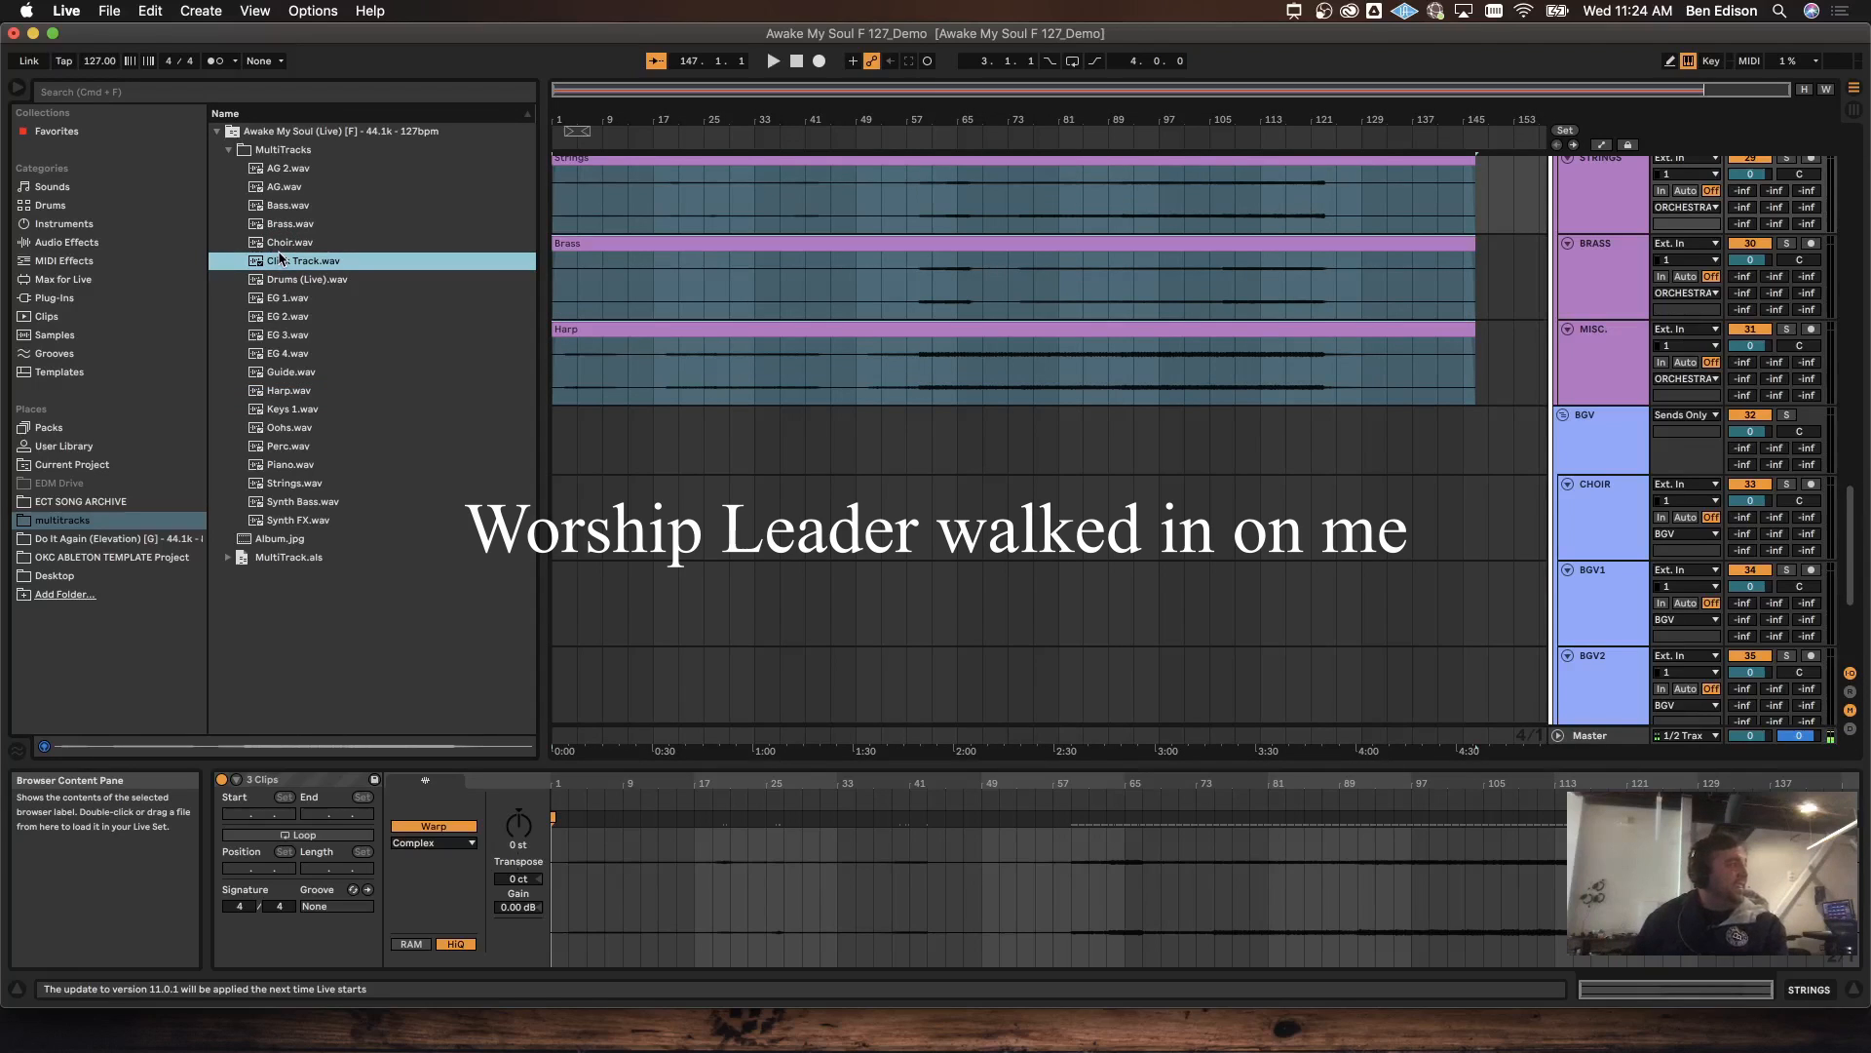
{"action": "left_click", "coordinate": [280, 262]}
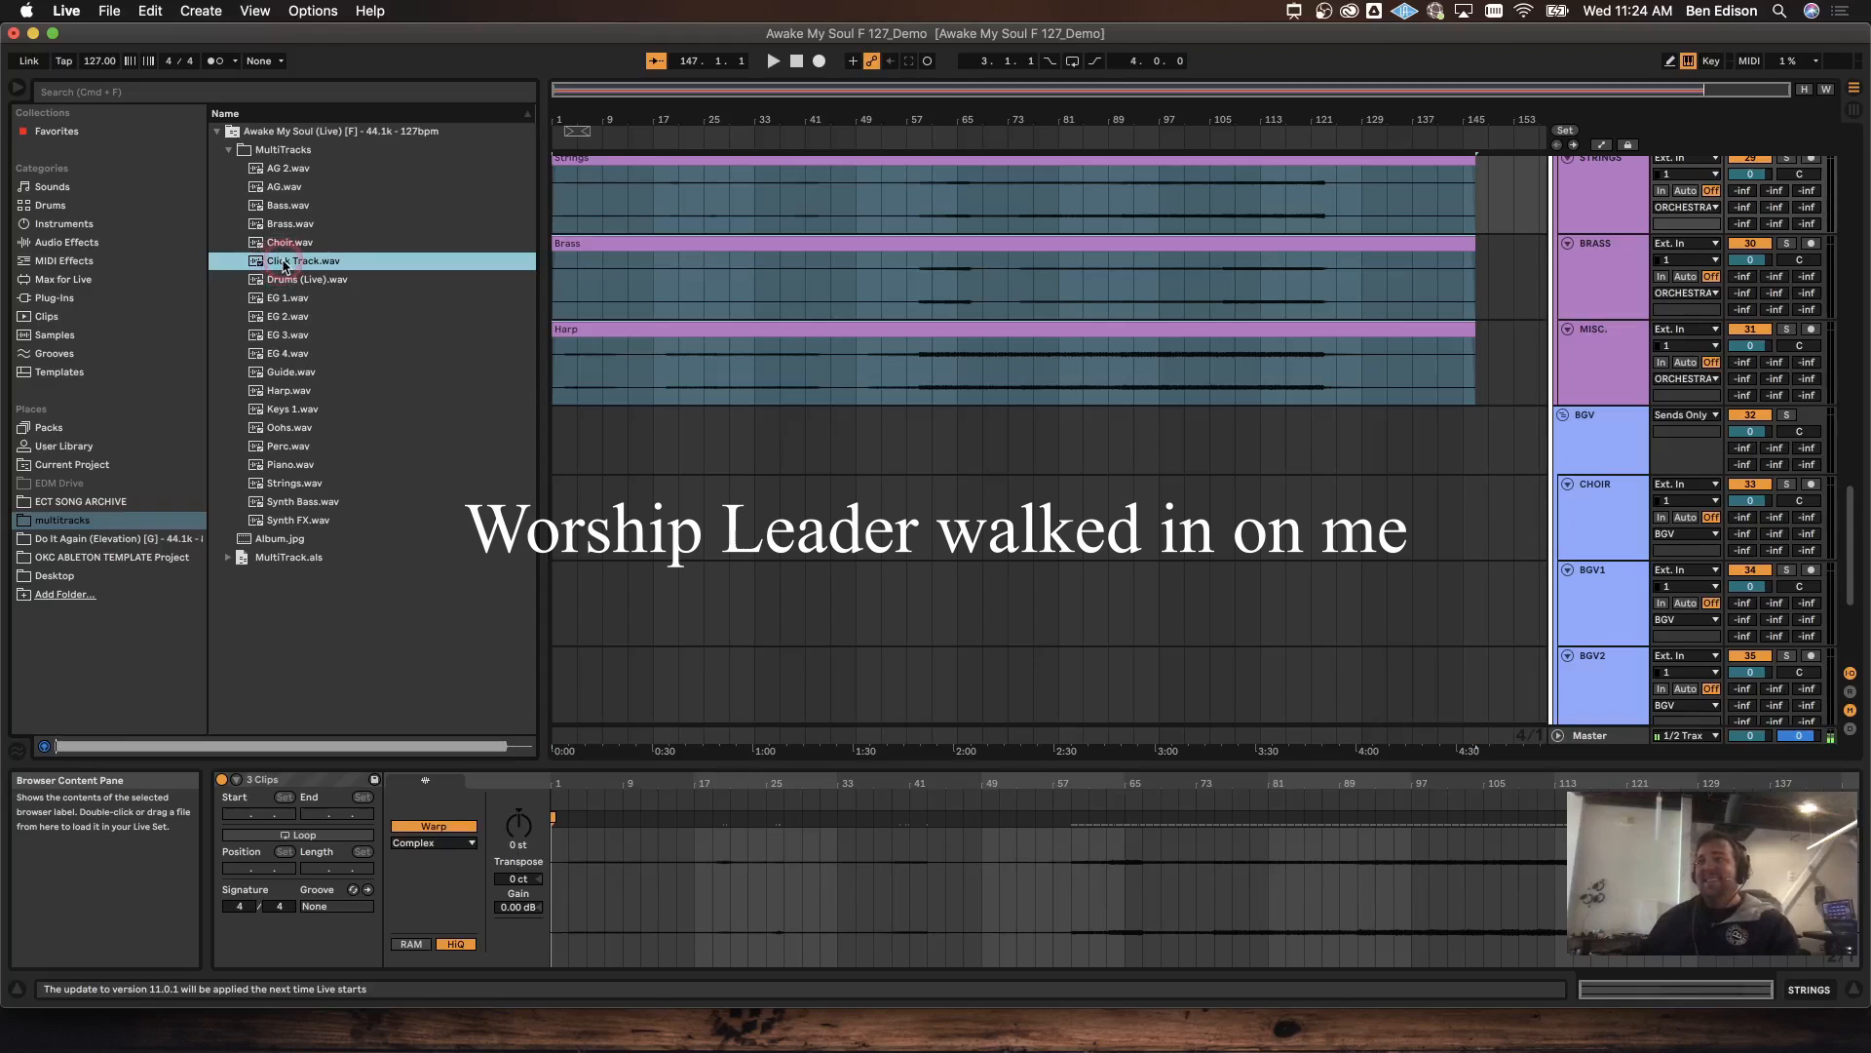
{"action": "key", "text": "Up"}
{"action": "left_click_drag", "start_coordinate": [277, 245], "coordinate": [562, 520]}
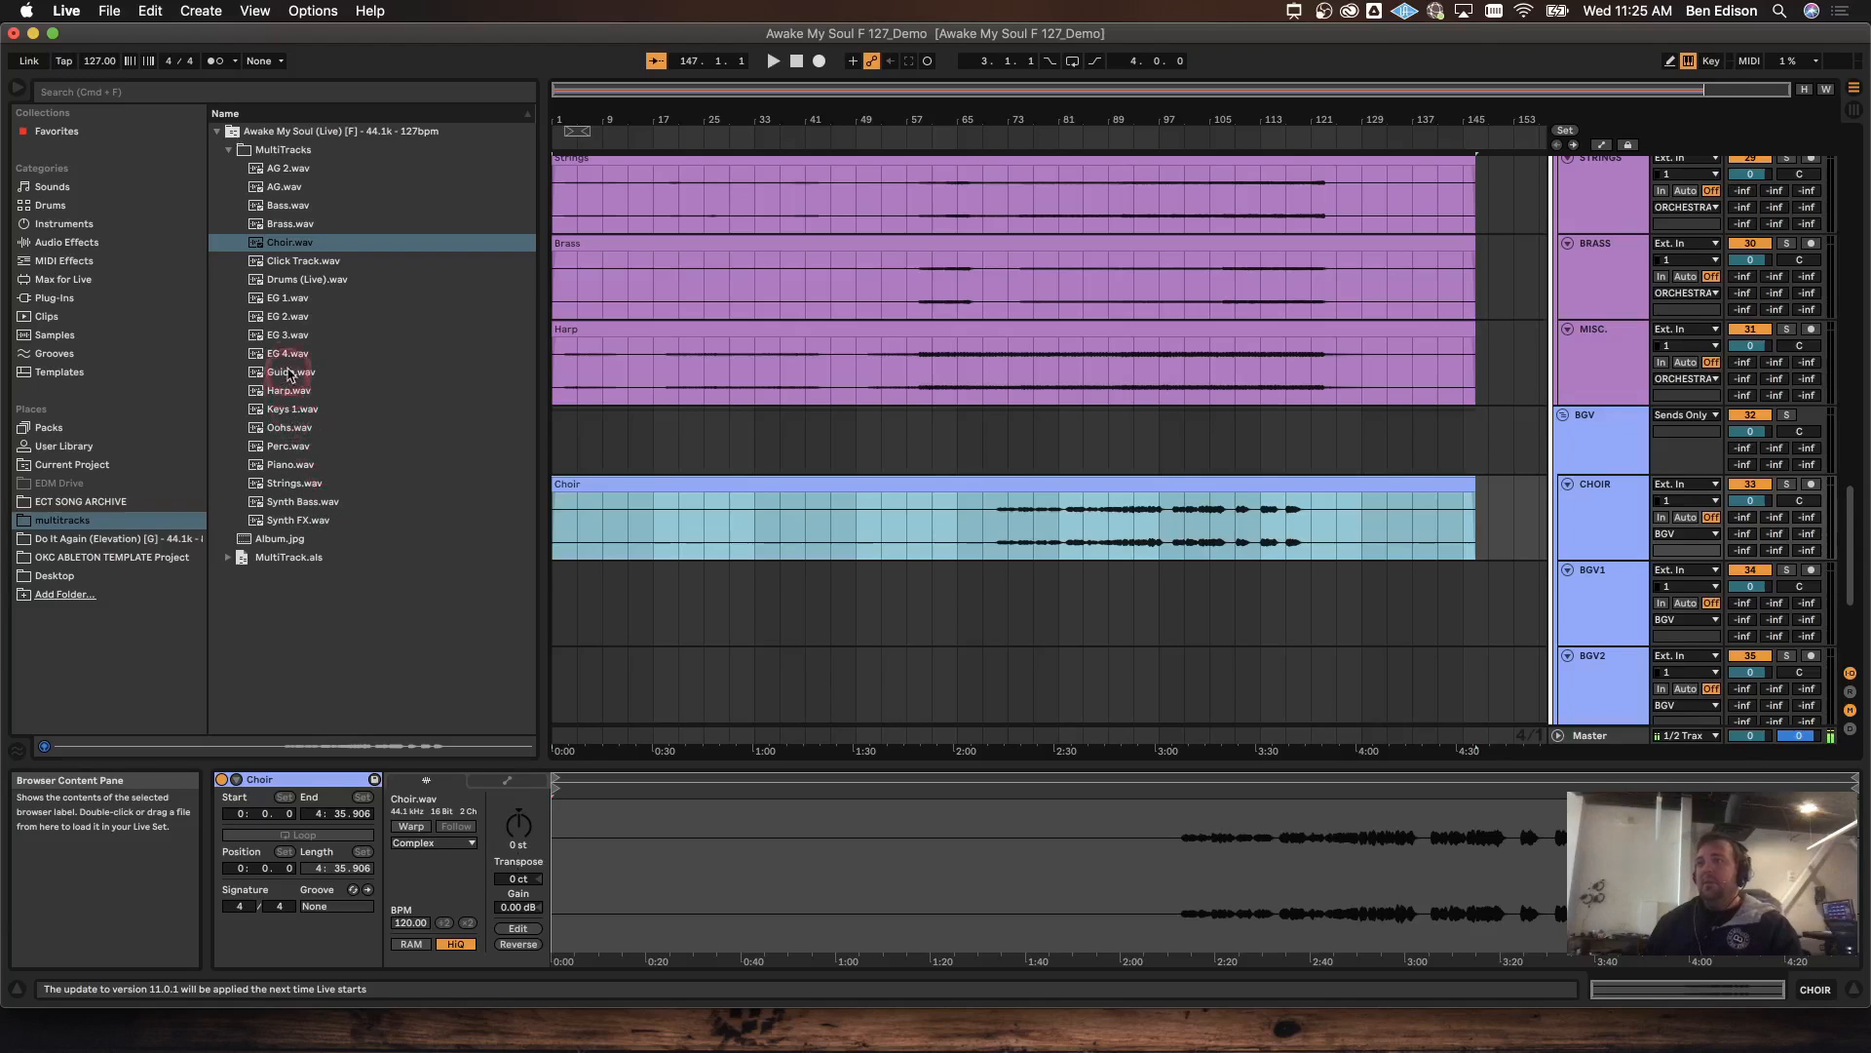
{"action": "left_click_drag", "start_coordinate": [289, 432], "coordinate": [557, 614]}
Step: Delete the unused BGV2 and BGV3 tracks
{"action": "scroll", "coordinate": [1491, 452], "scroll_direction": "down", "scroll_amount": 3}
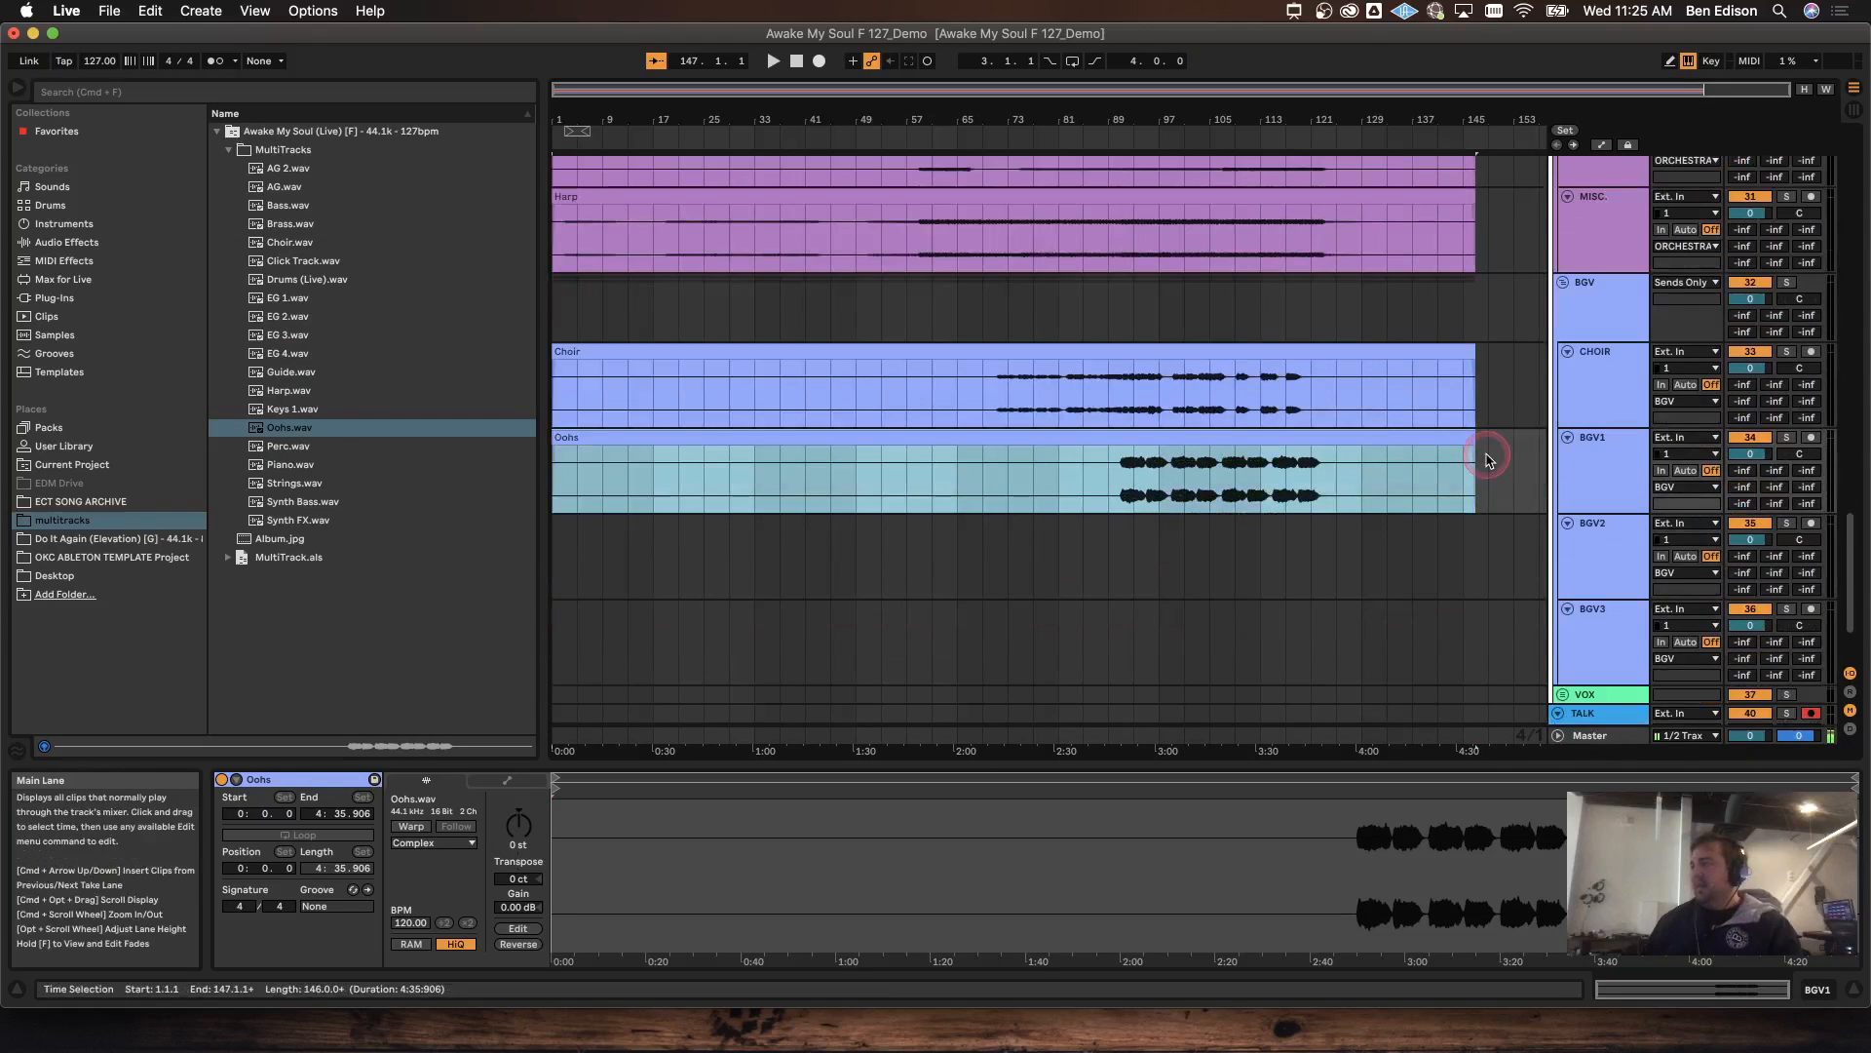
{"action": "left_click", "coordinate": [1575, 533]}
{"action": "left_click", "coordinate": [1611, 652], "text": "shift"}
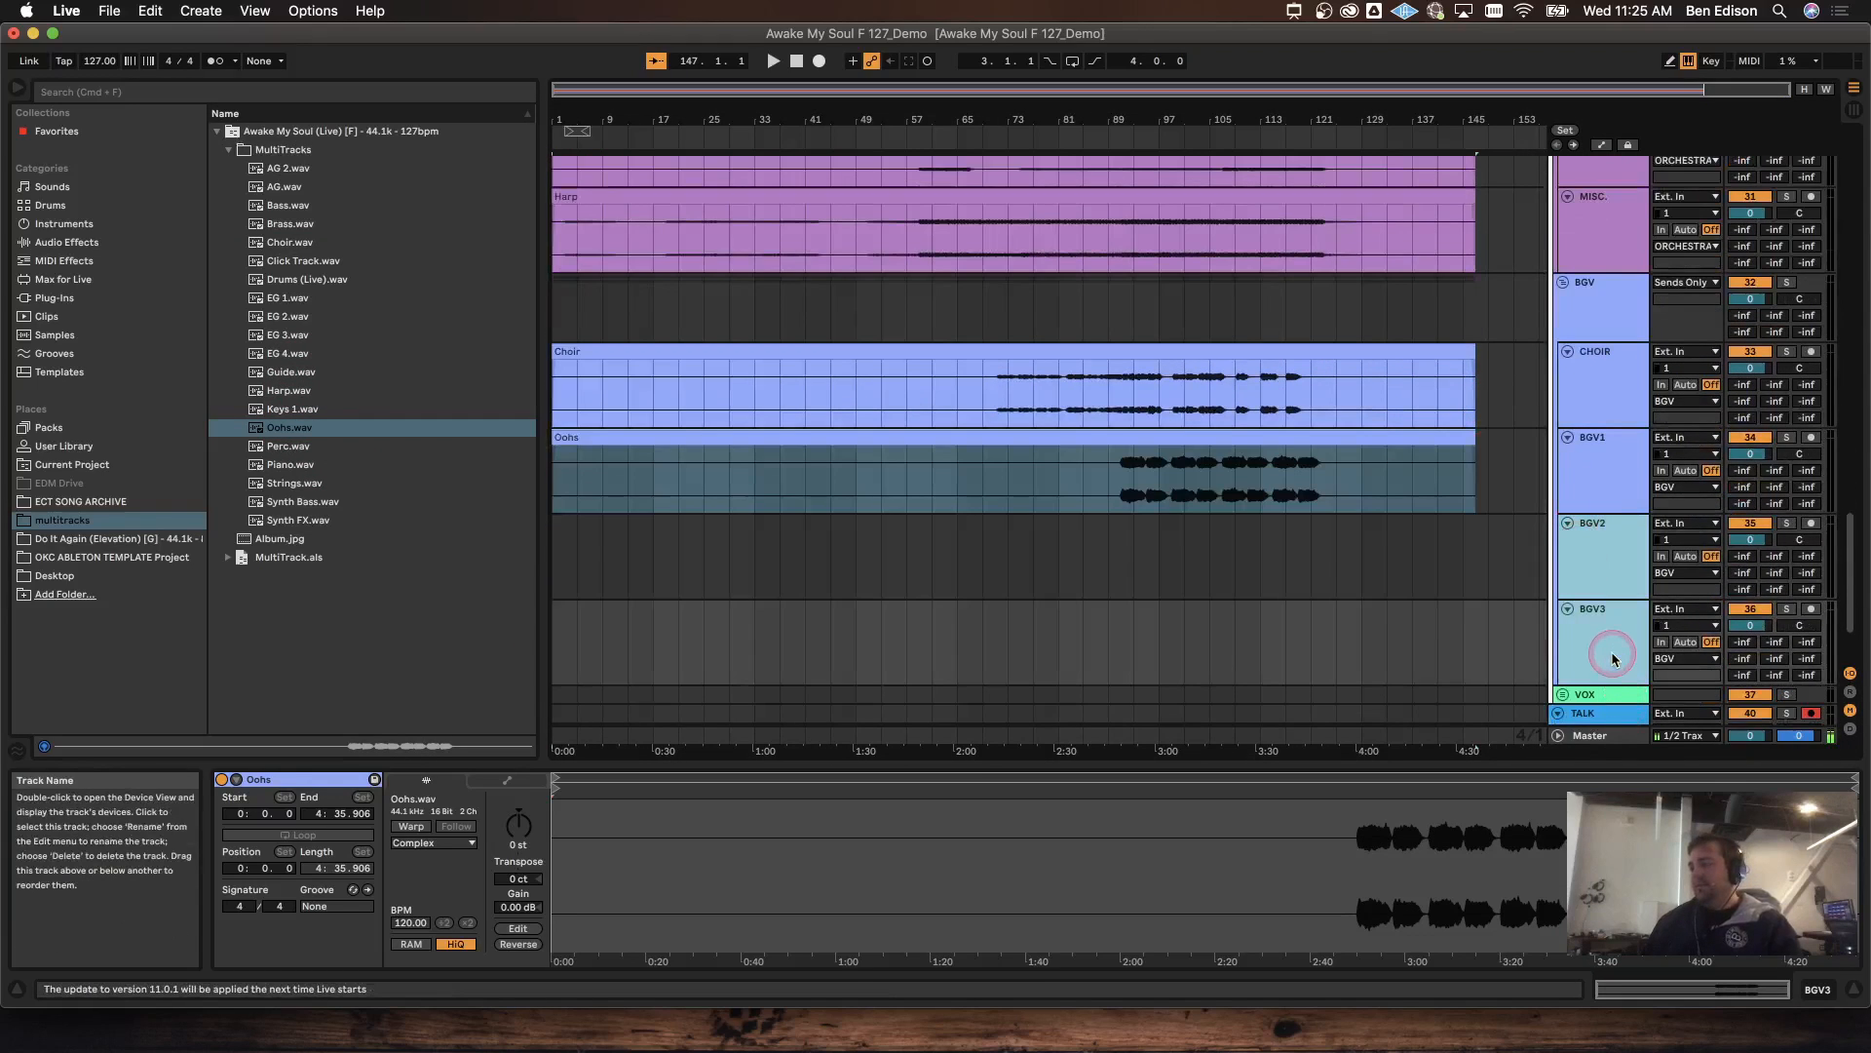
{"action": "key", "text": "Delete"}
{"action": "key", "text": "Delete"}
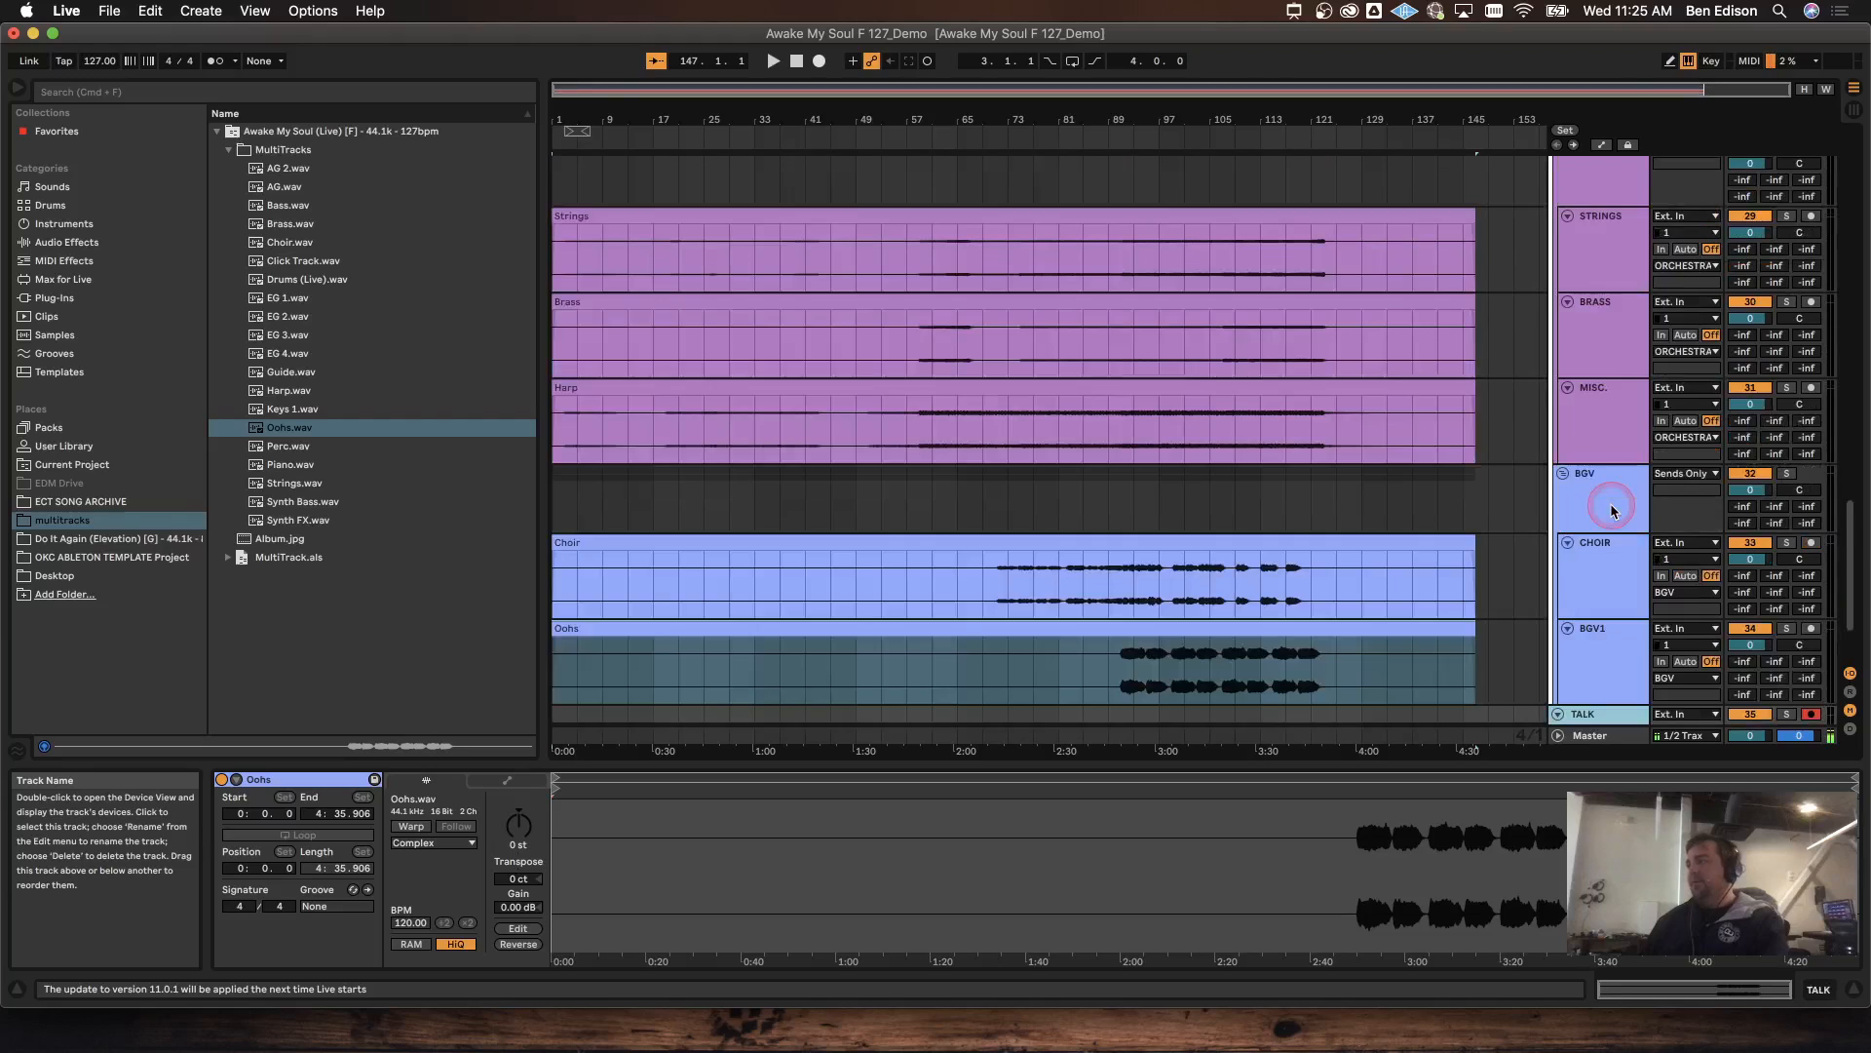
Step: Turn on warping for the Choir and Oohs clips
{"action": "left_click", "coordinate": [1399, 543], "text": "shift"}
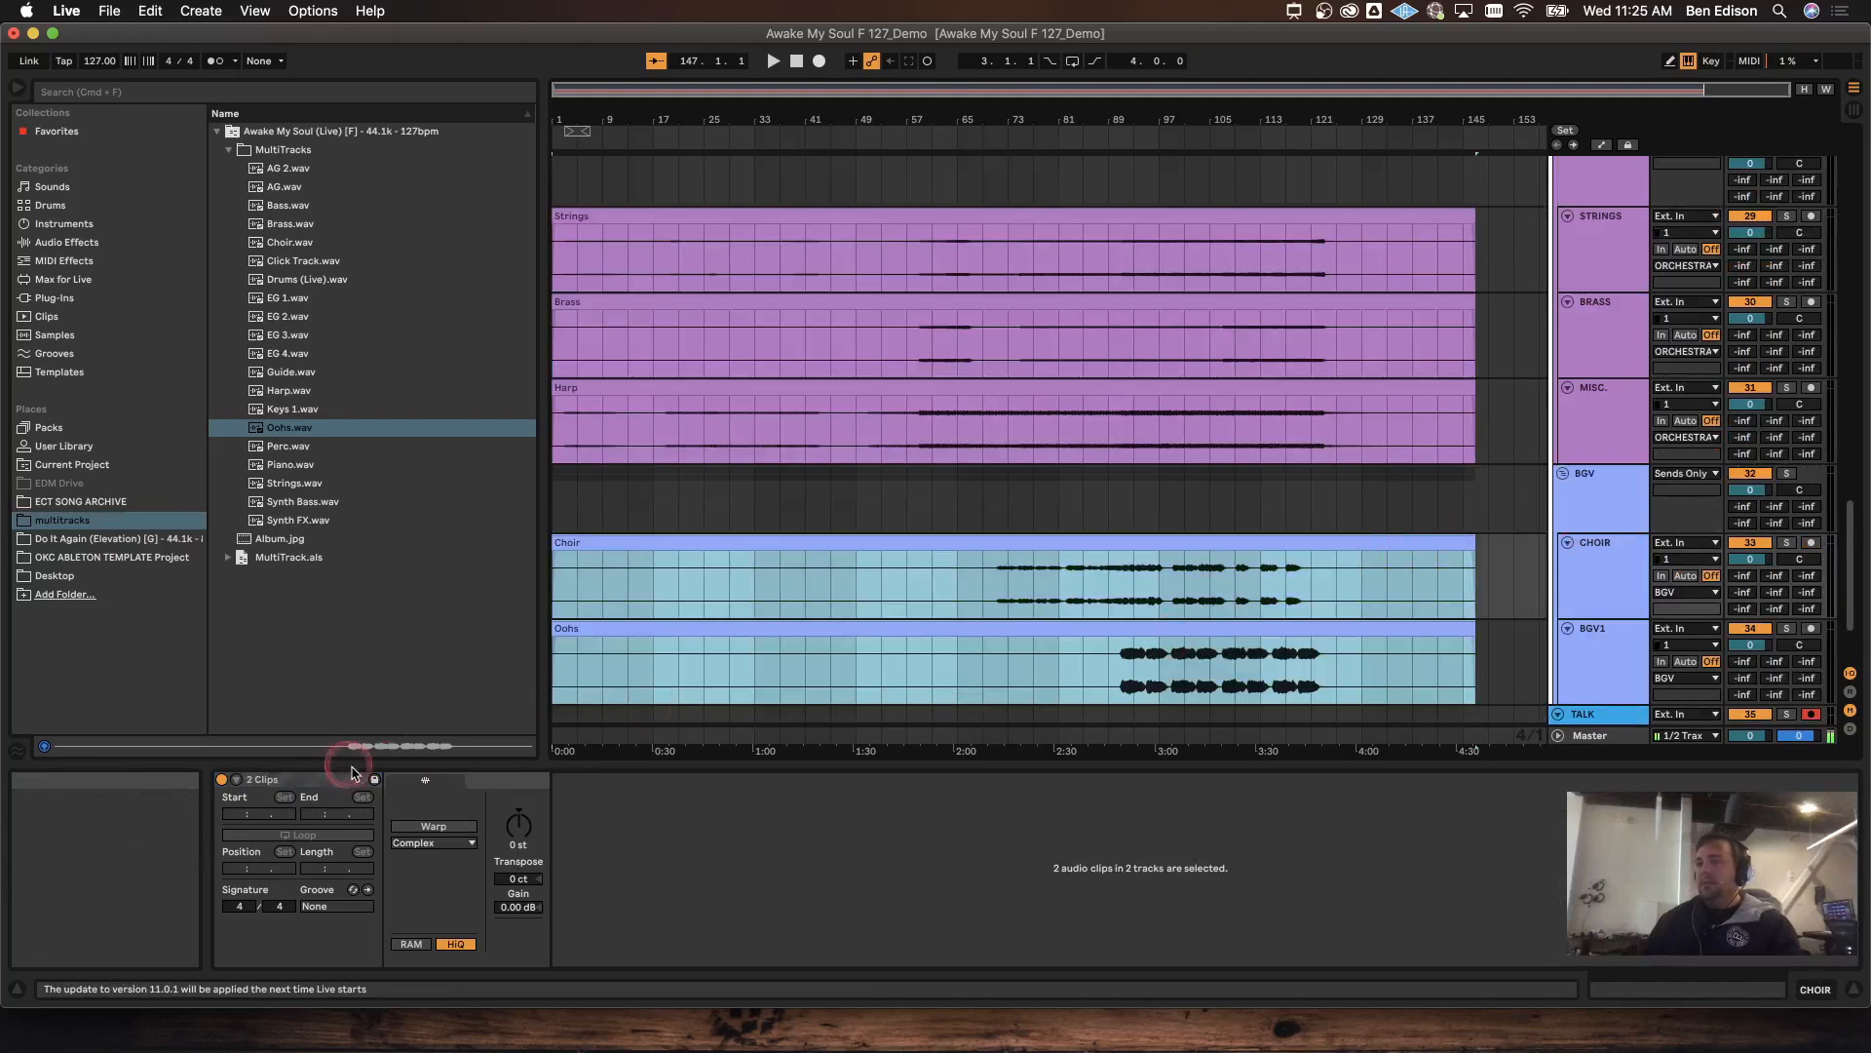
{"action": "left_click", "coordinate": [435, 825]}
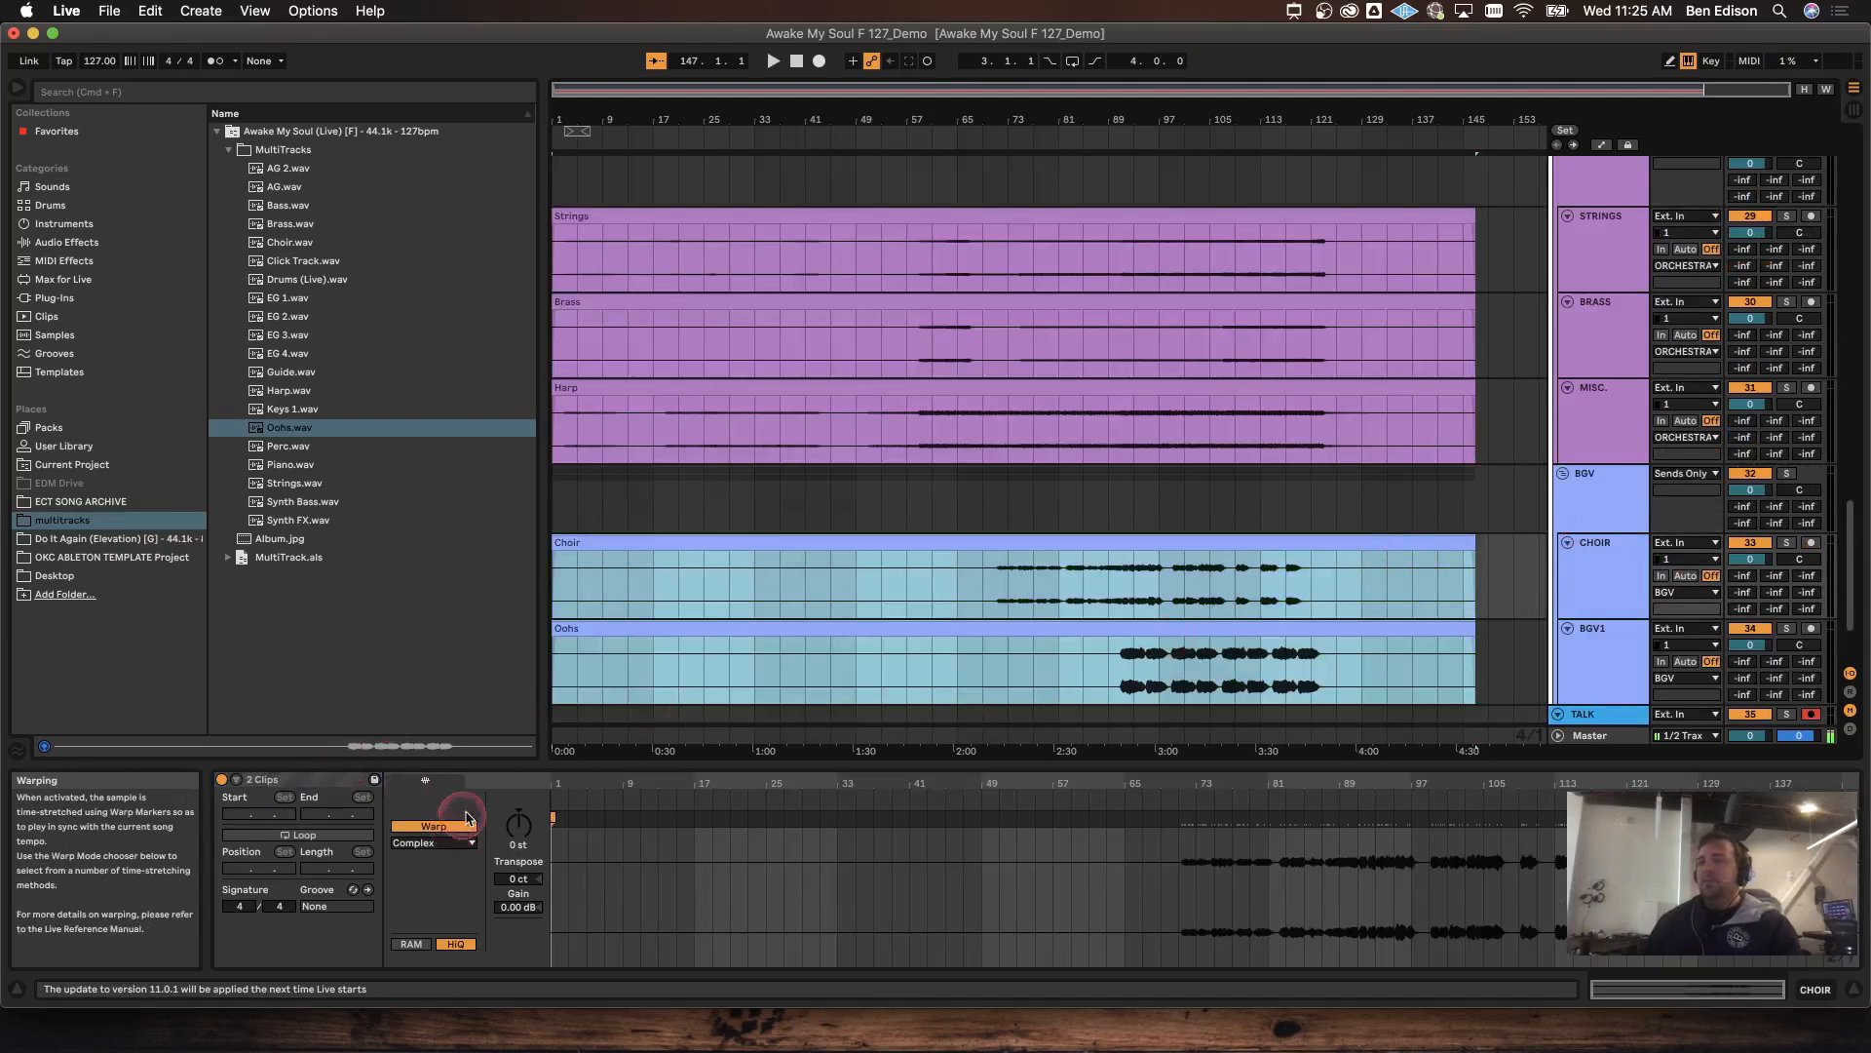
{"action": "left_click", "coordinate": [835, 625]}
{"action": "scroll", "coordinate": [835, 631], "scroll_direction": "down", "scroll_amount": 3}
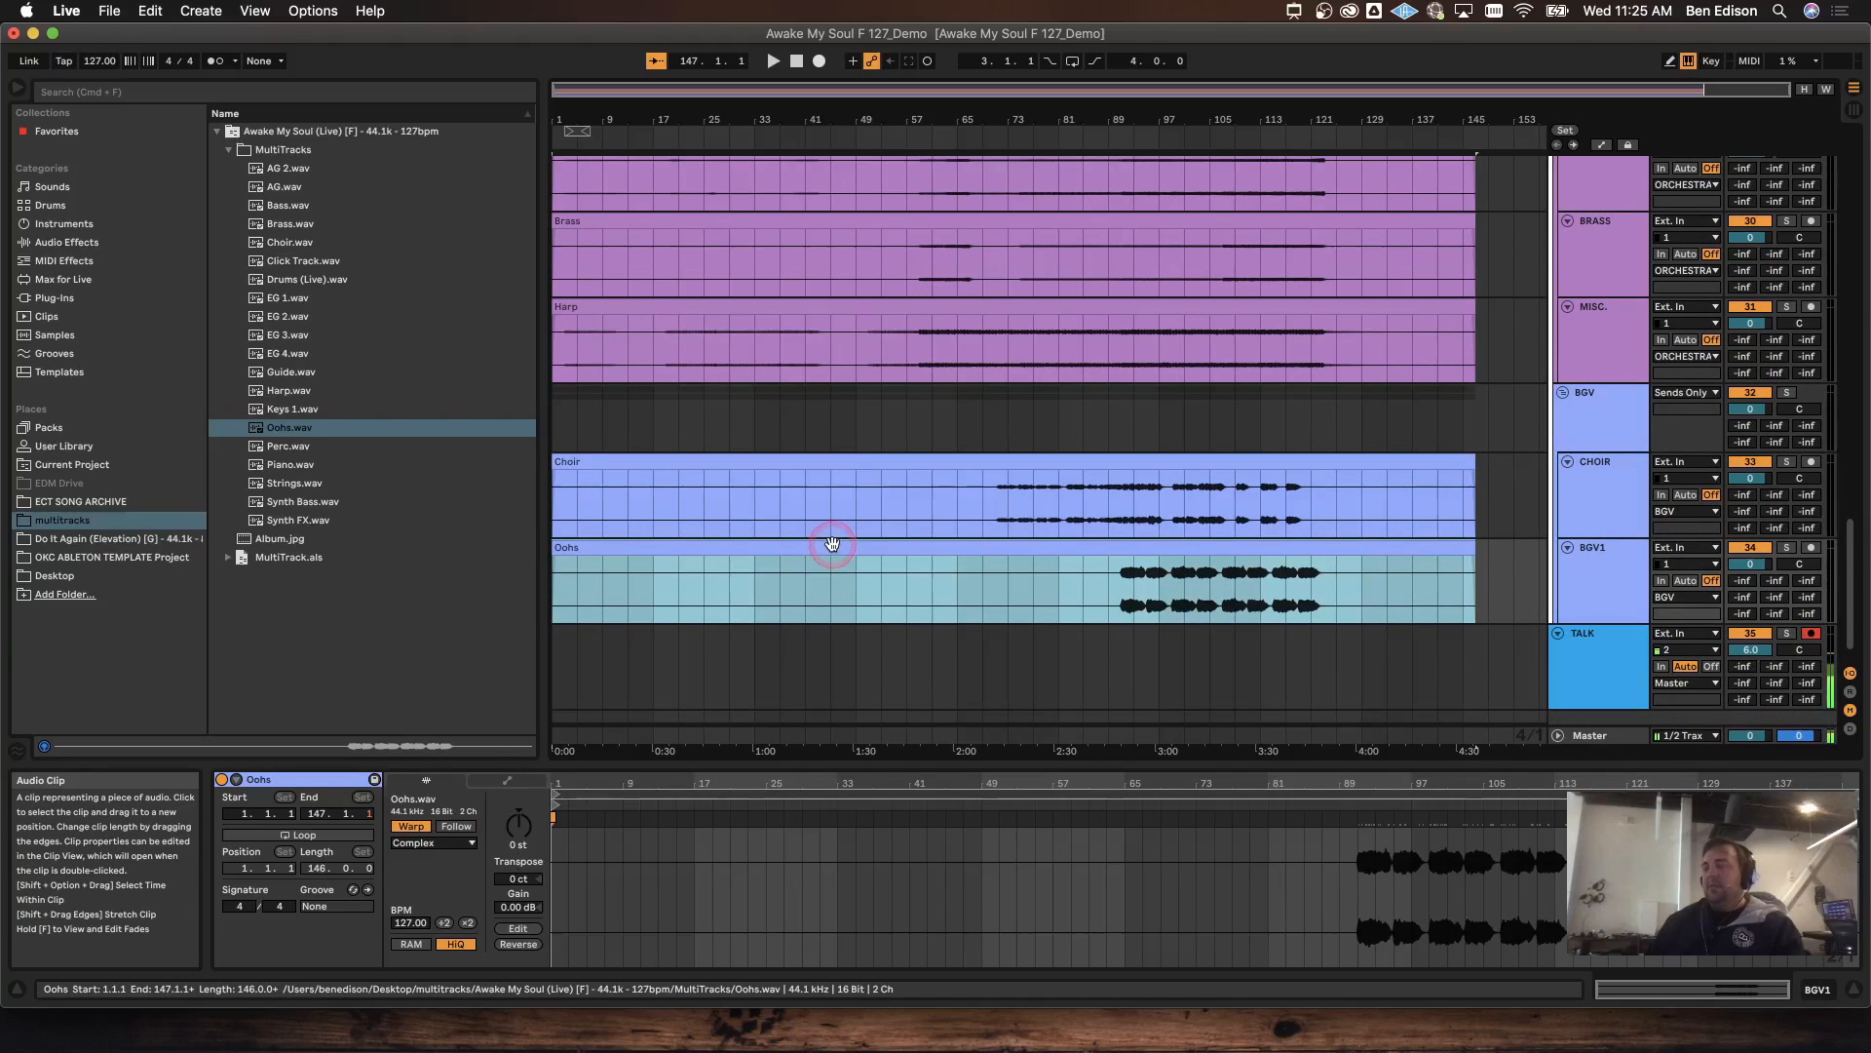
Step: Select all 18 clips from Drums (Live) downward and turn on warping
{"action": "scroll", "coordinate": [832, 555], "scroll_direction": "up", "scroll_amount": 15}
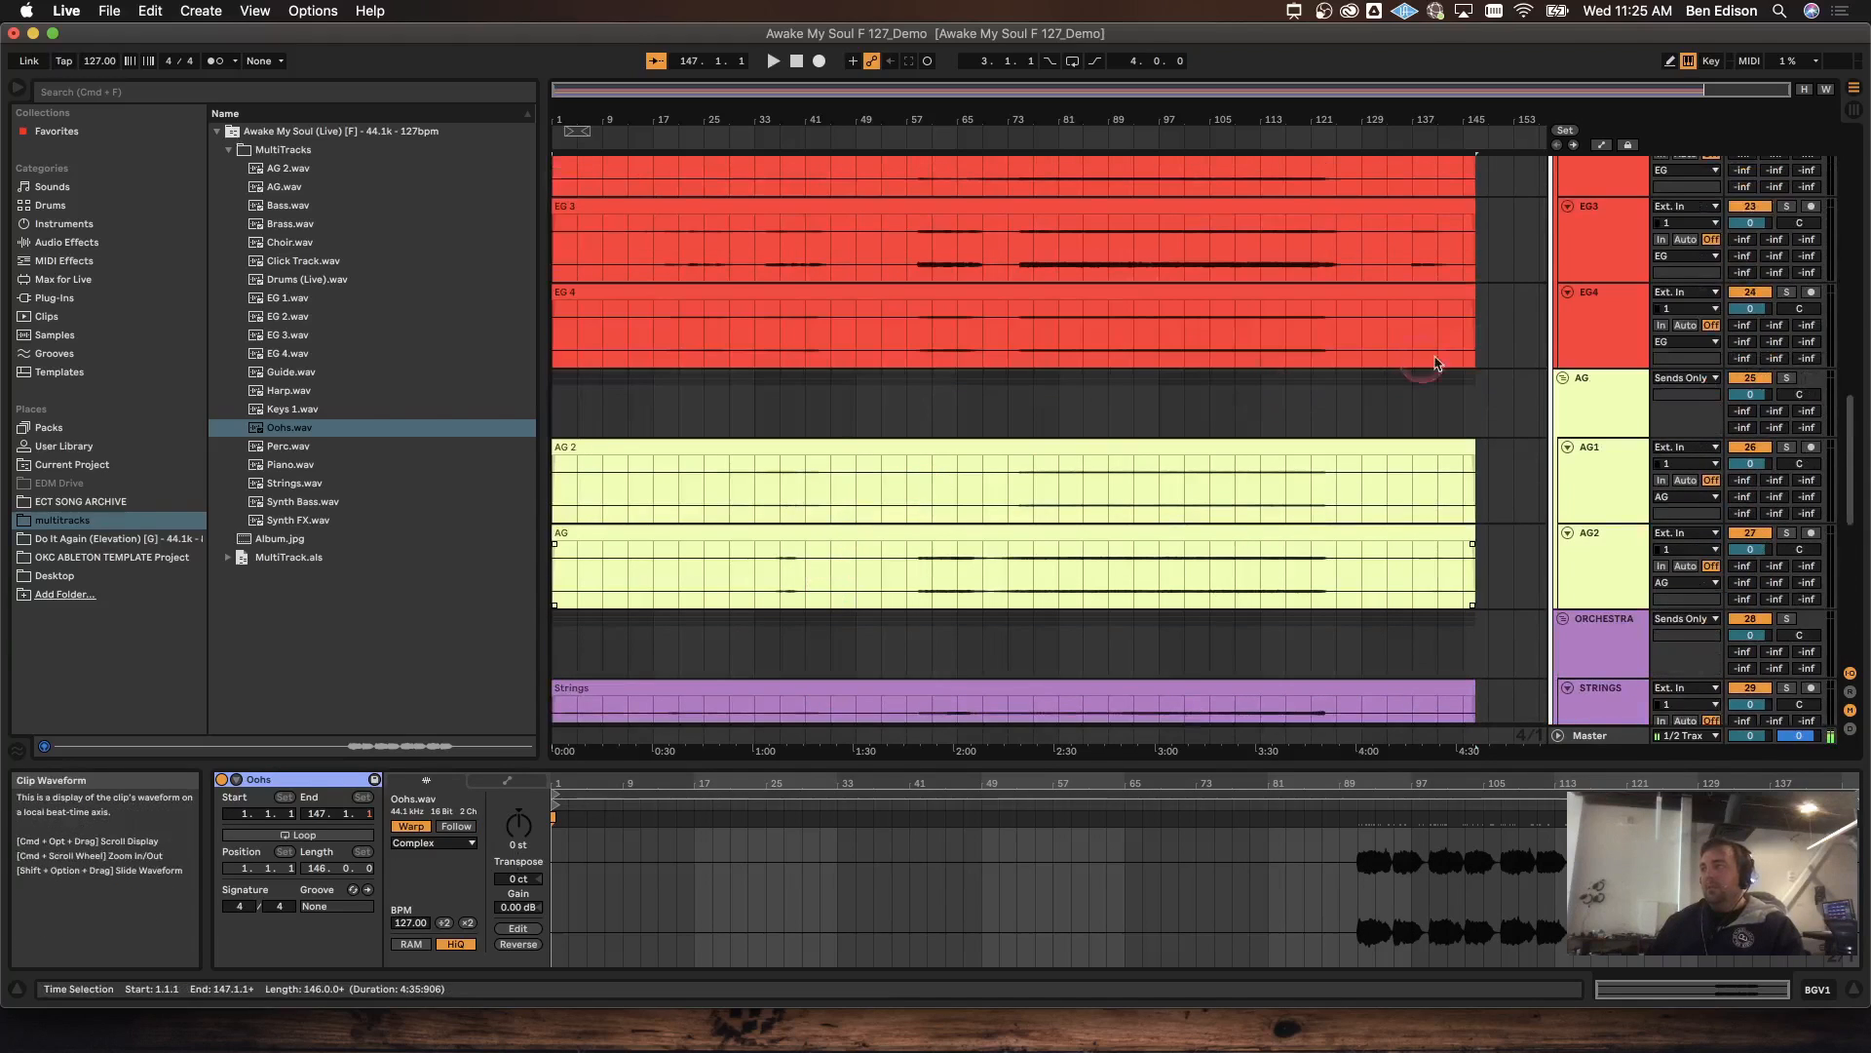
{"action": "scroll", "coordinate": [1860, 397], "scroll_direction": "up", "scroll_amount": 3}
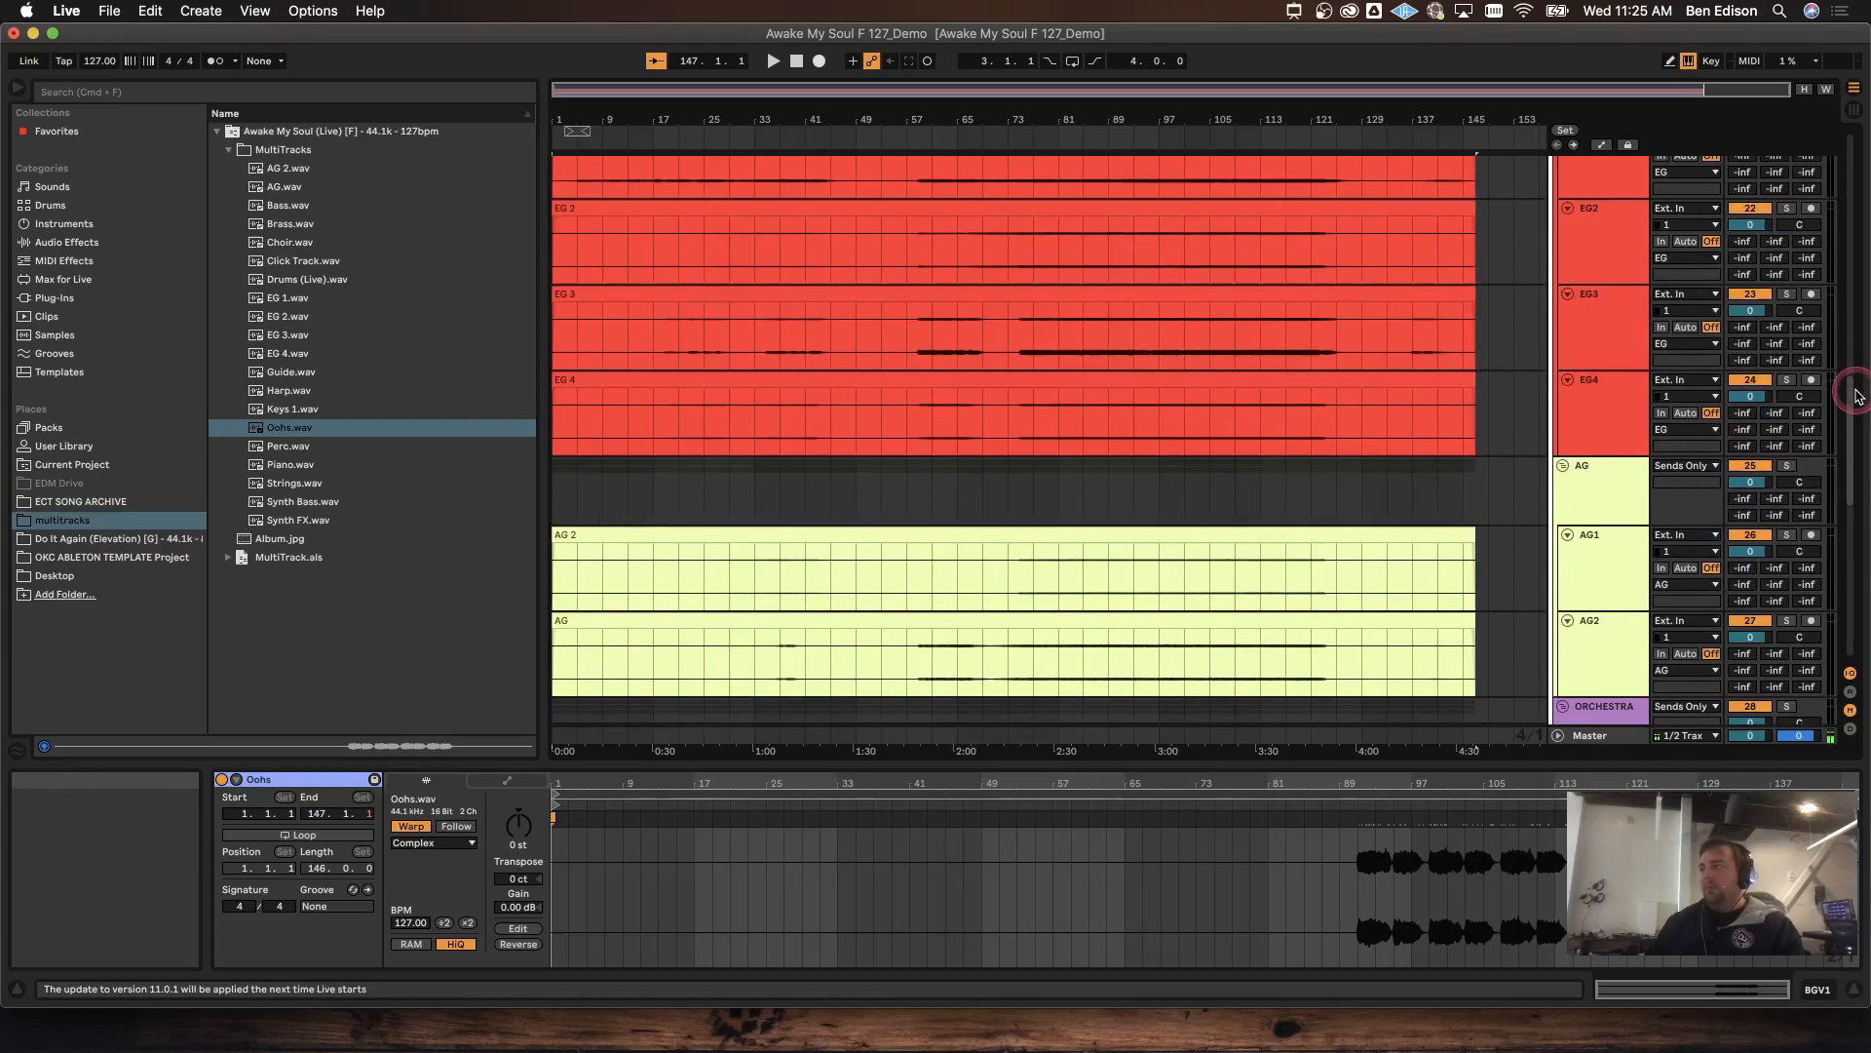
{"action": "scroll", "coordinate": [1857, 397], "scroll_direction": "up", "scroll_amount": 15}
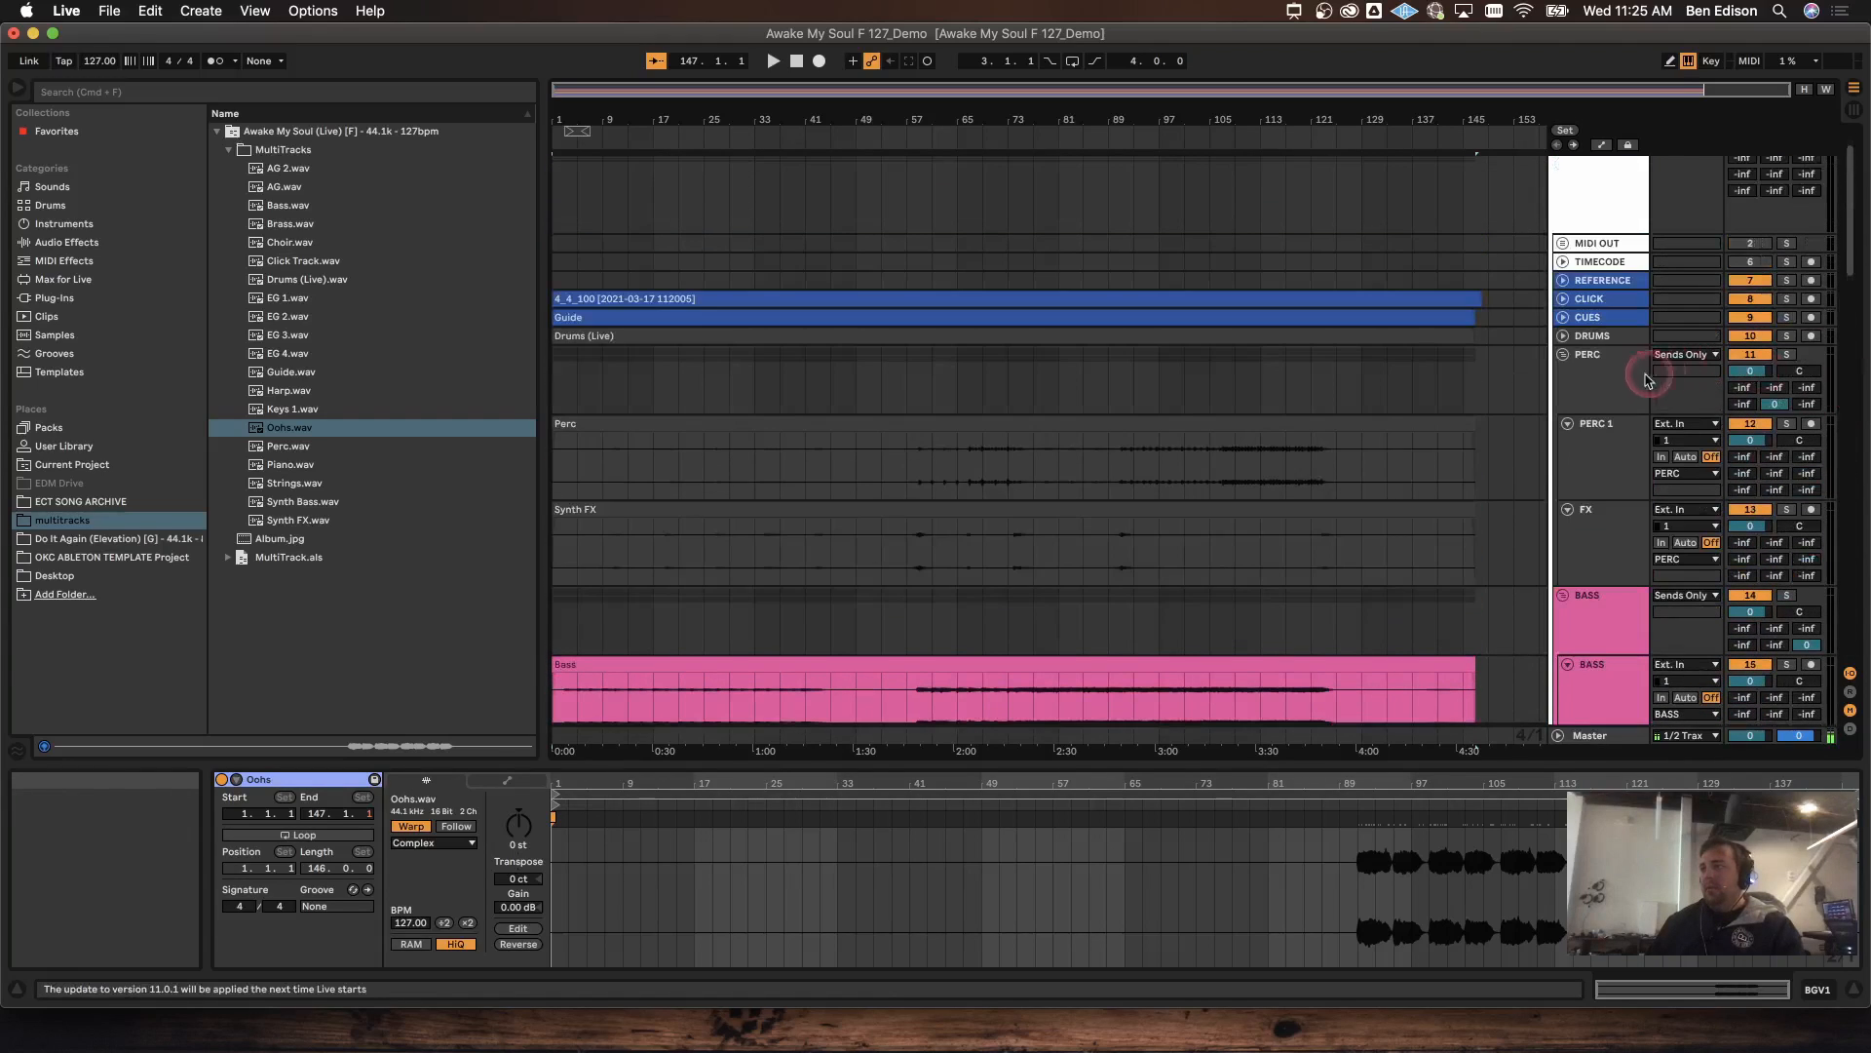
{"action": "left_click", "coordinate": [1199, 335], "text": "shift"}
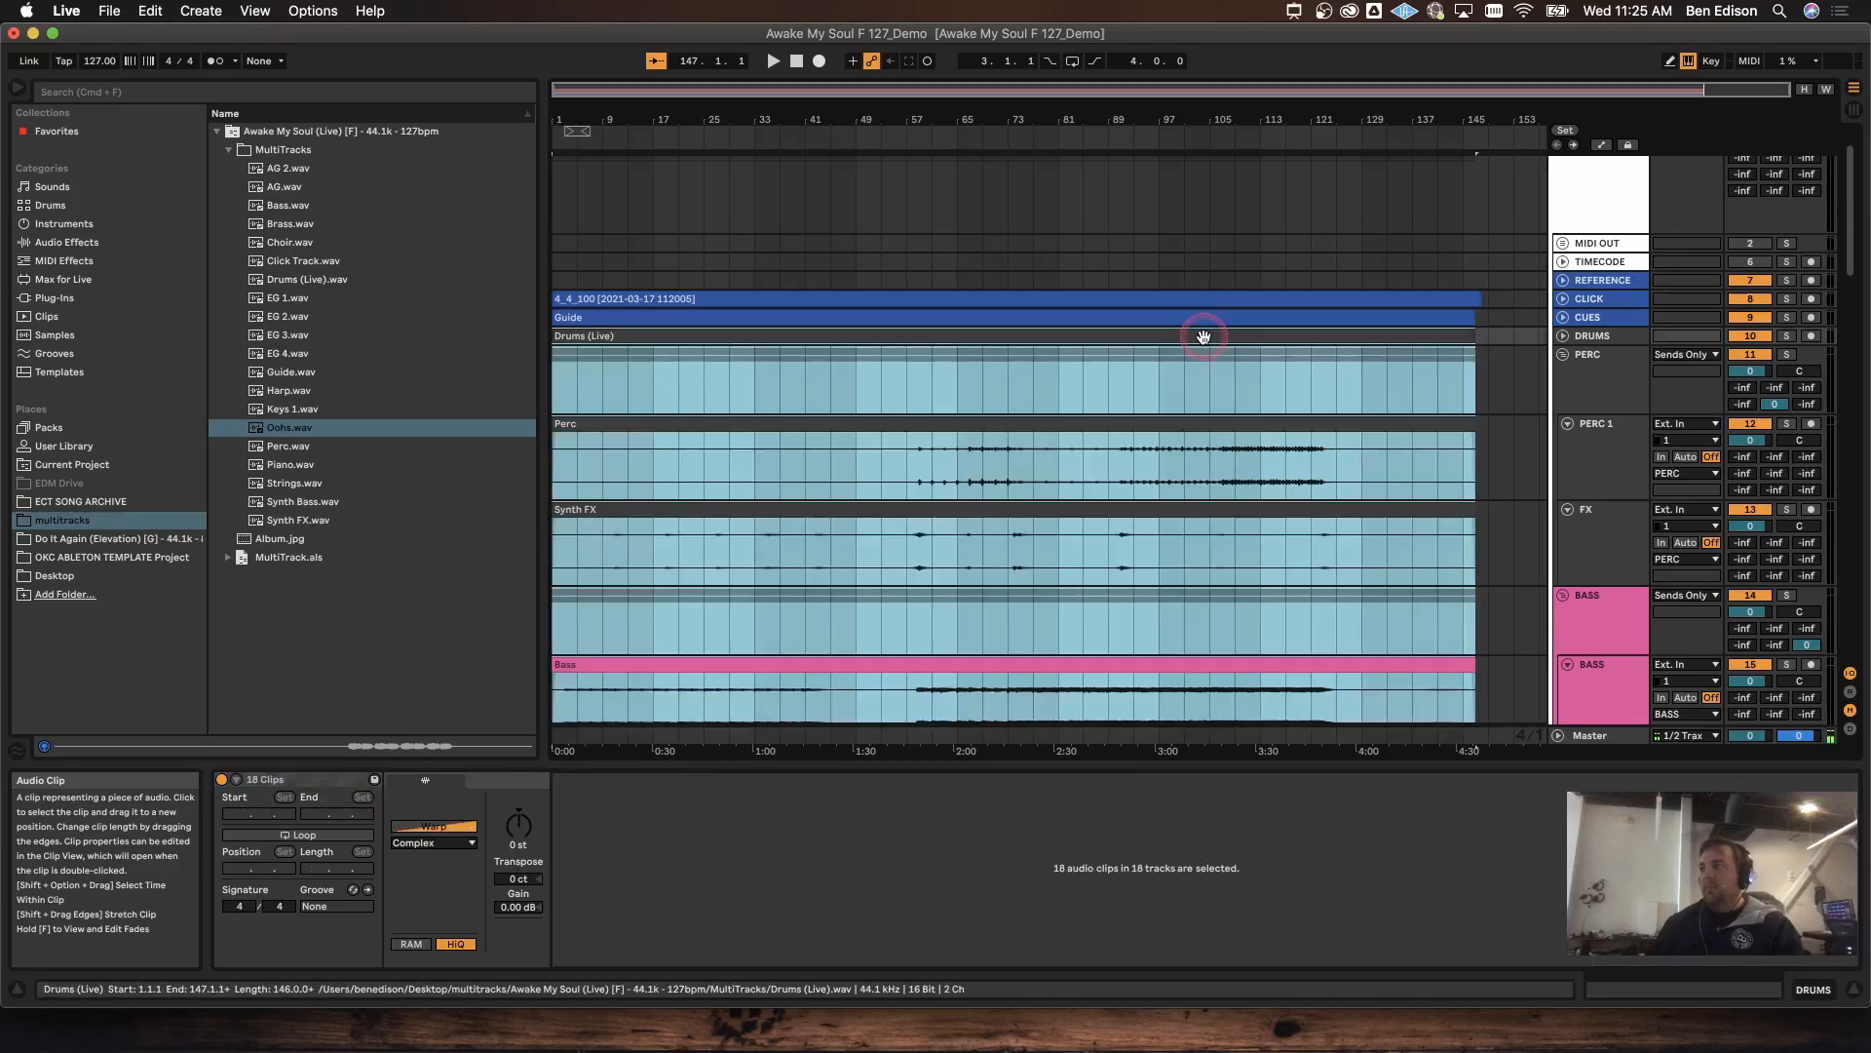
{"action": "left_click", "coordinate": [426, 827]}
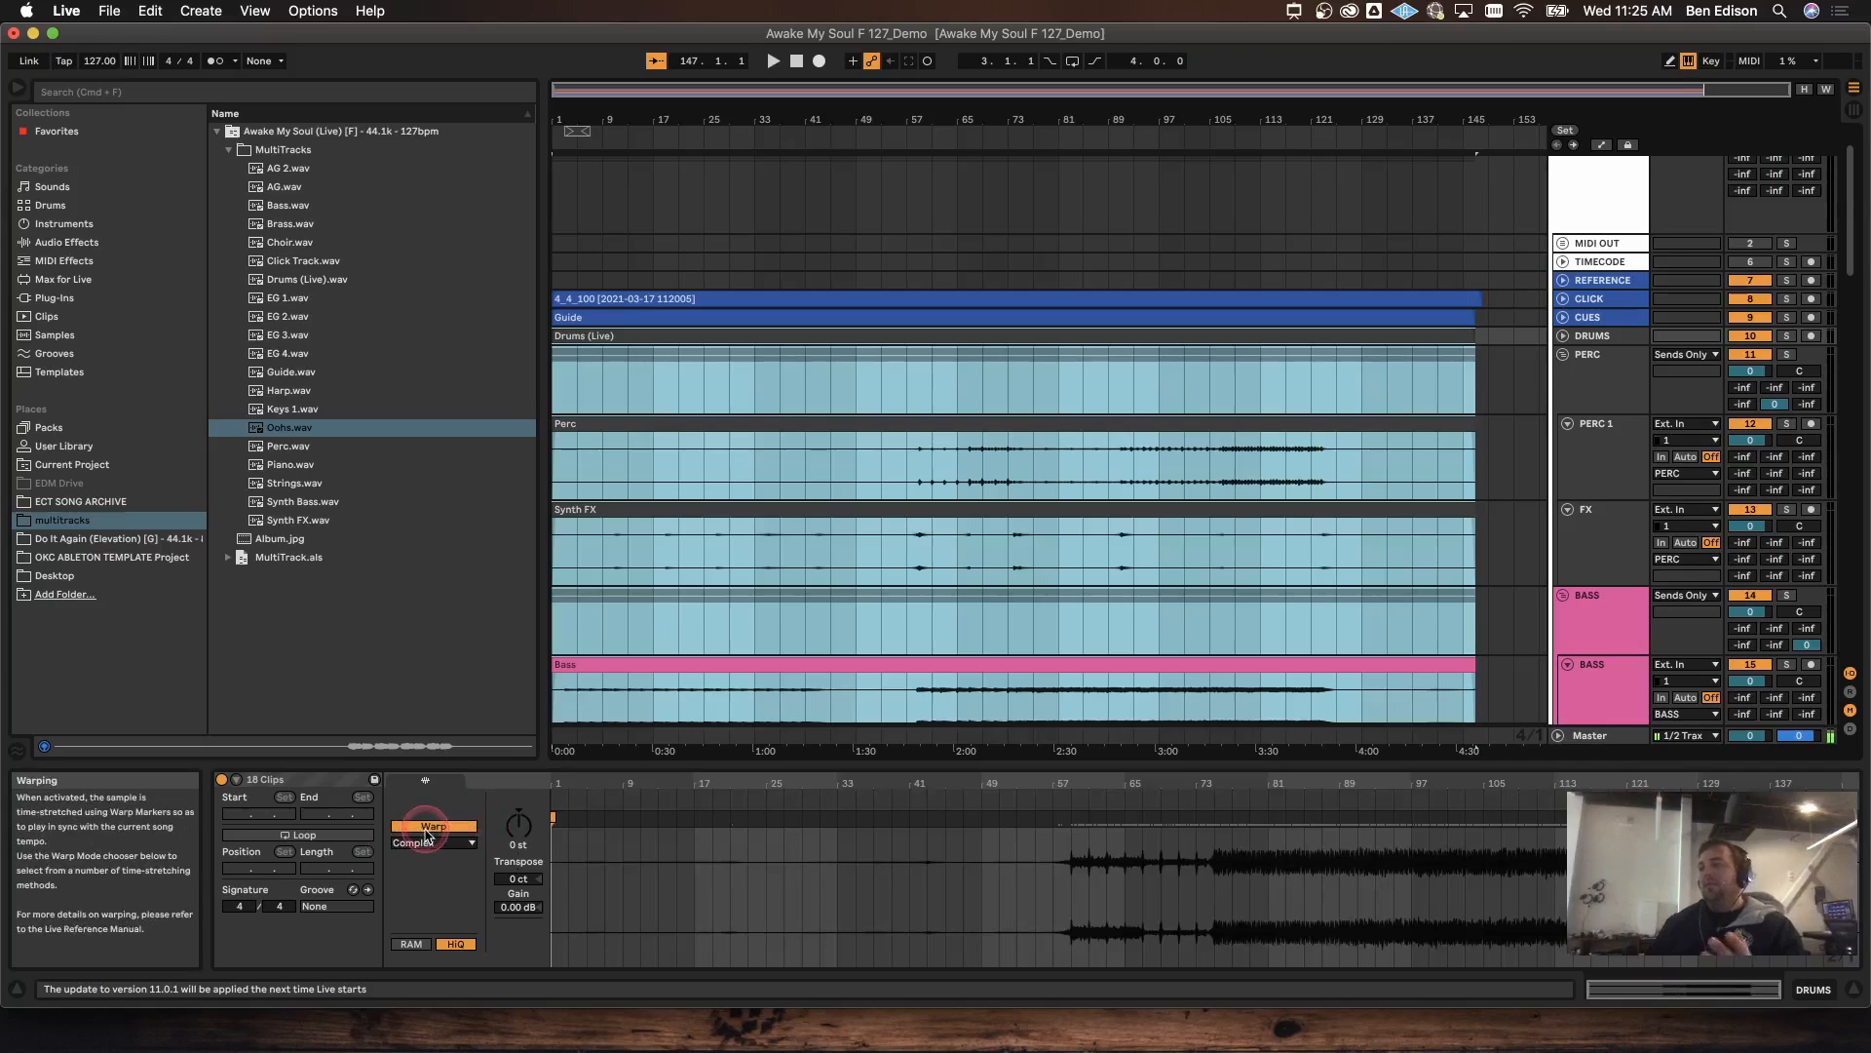
Step: Start playback from around bar 90 and enter 100 in the tempo field
{"action": "left_click", "coordinate": [905, 542]}
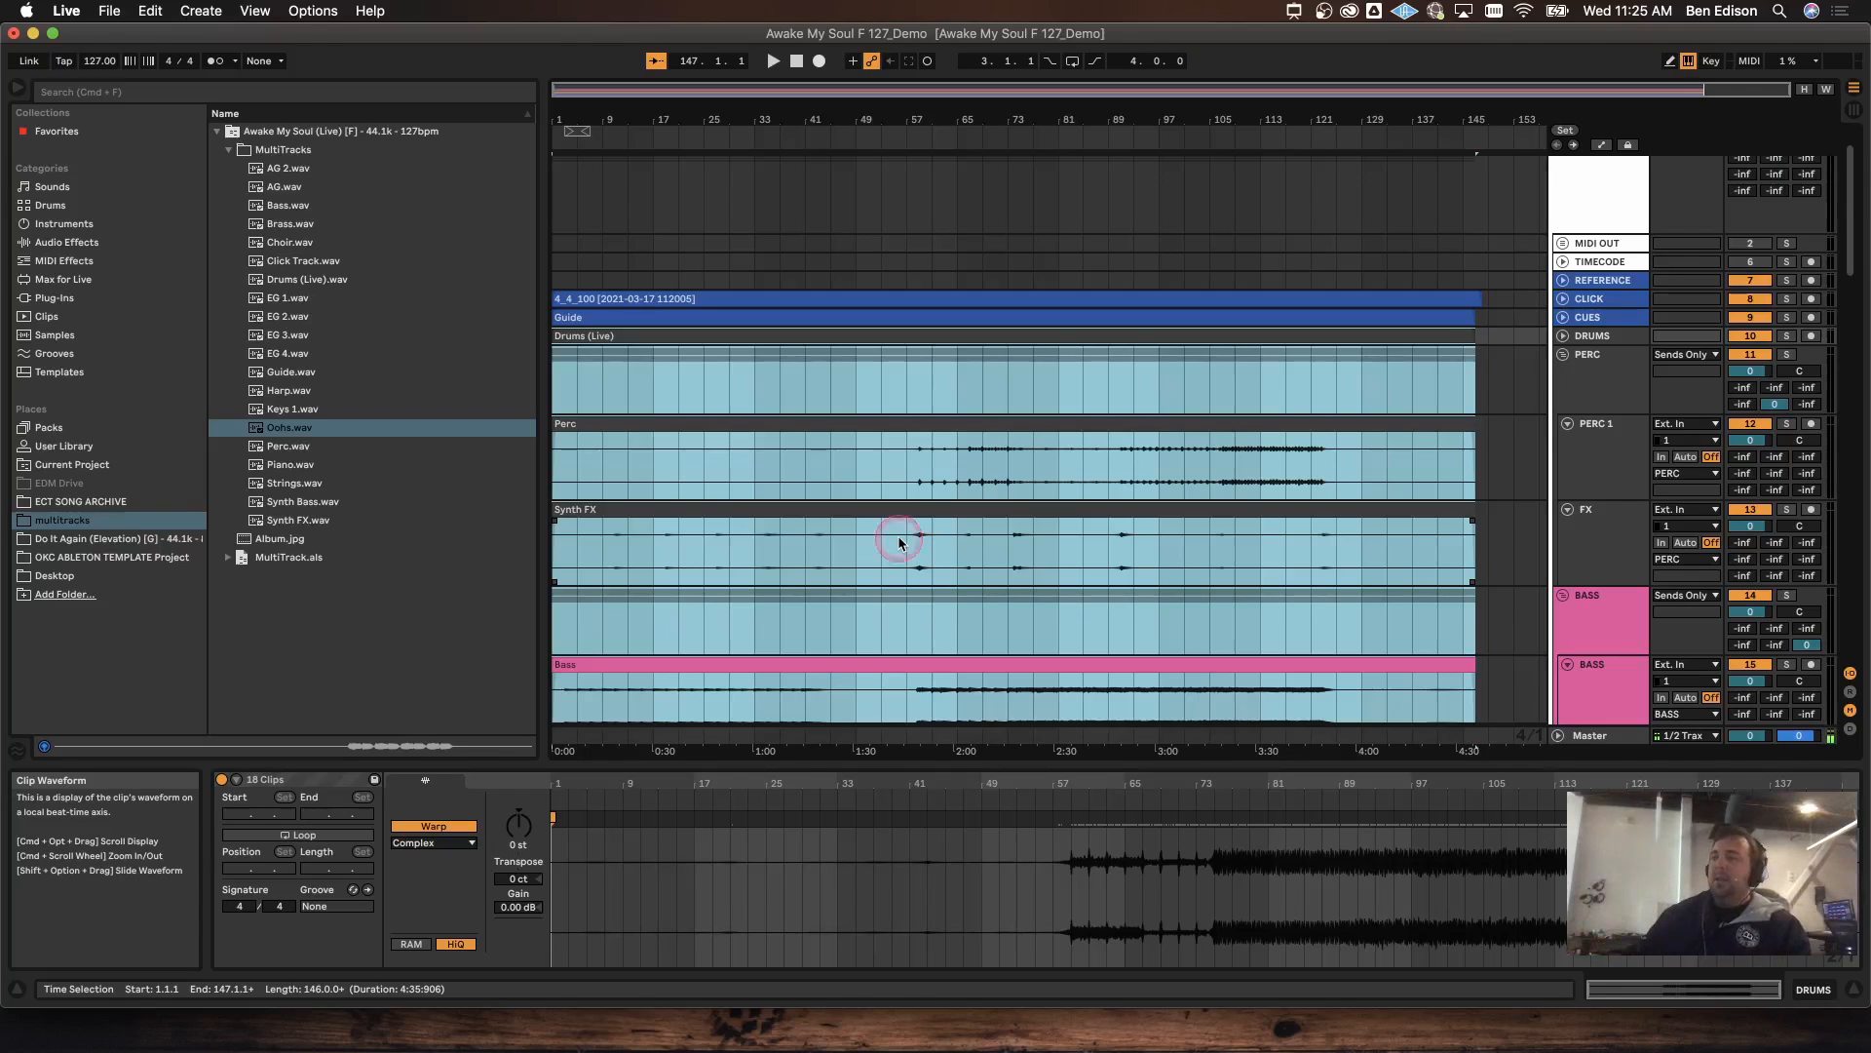
{"action": "left_click", "coordinate": [1086, 377]}
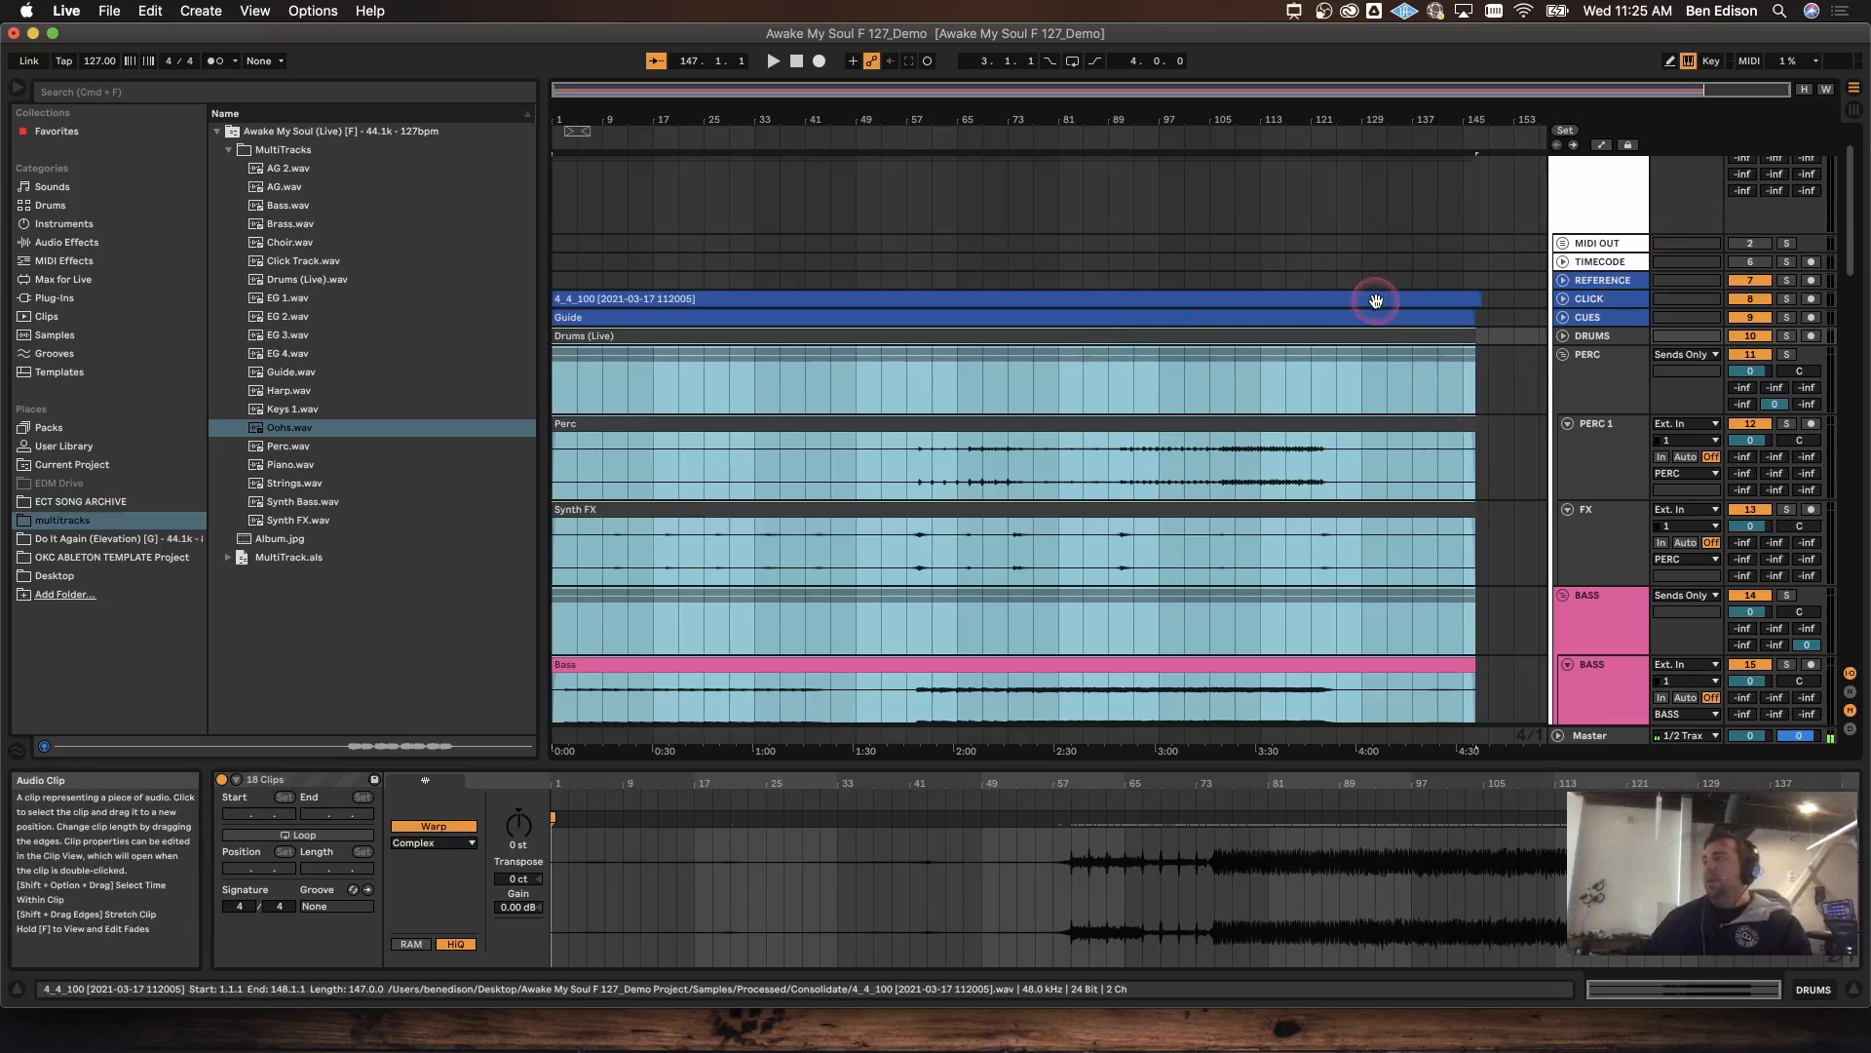
{"action": "left_click", "coordinate": [1130, 135]}
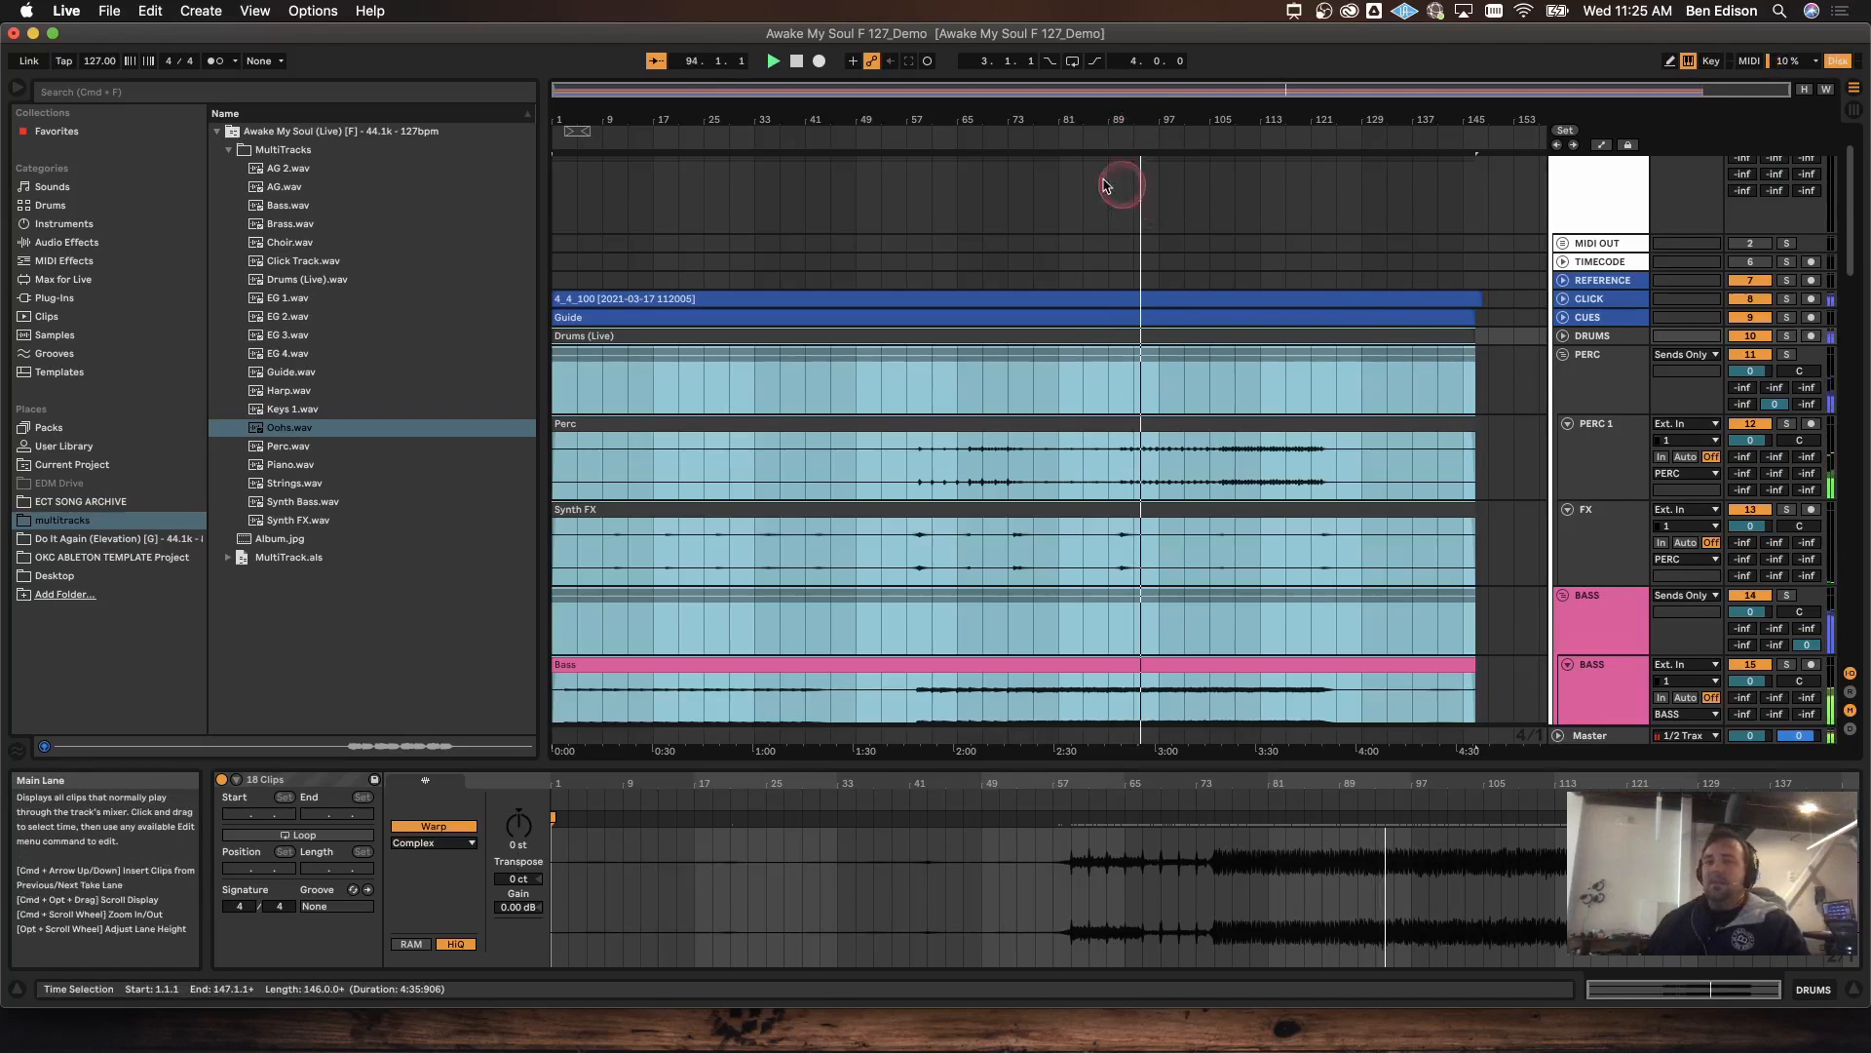
{"action": "left_click", "coordinate": [96, 63]}
{"action": "type", "text": "10"}
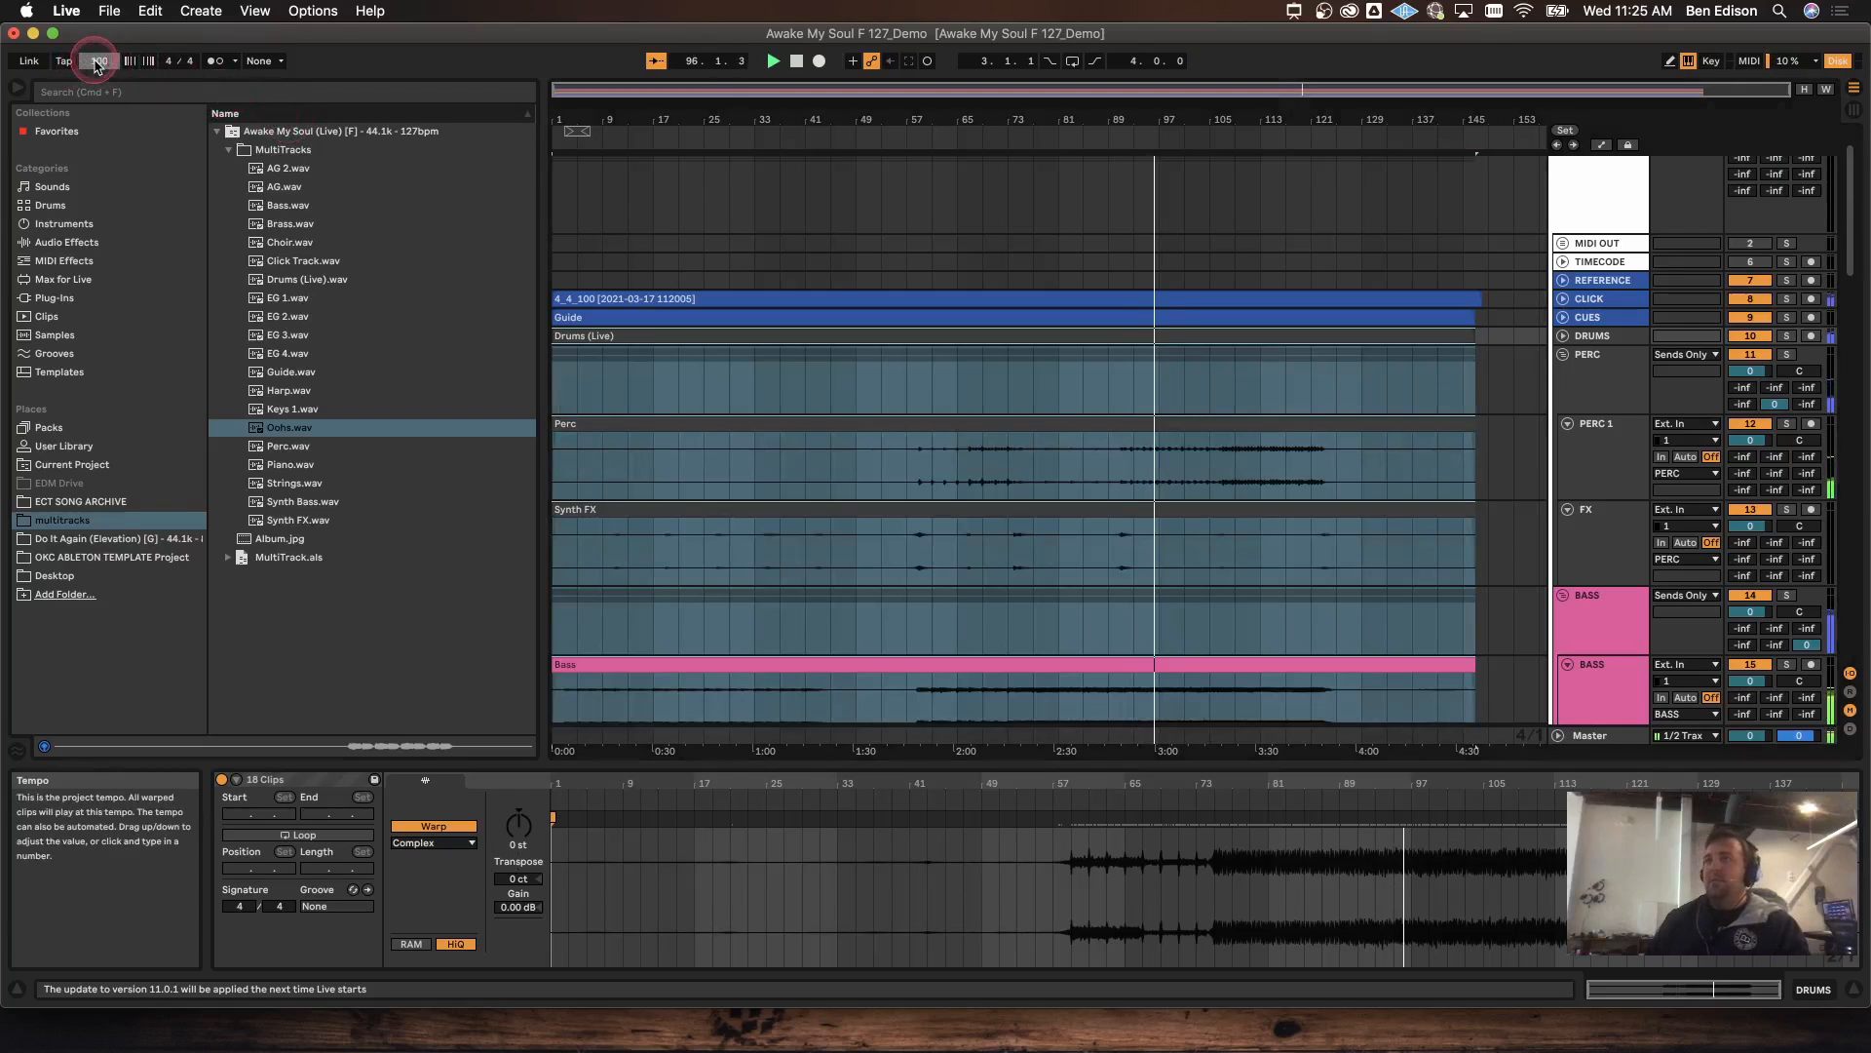
{"action": "type", "text": "0"}
{"action": "key", "text": "Return"}
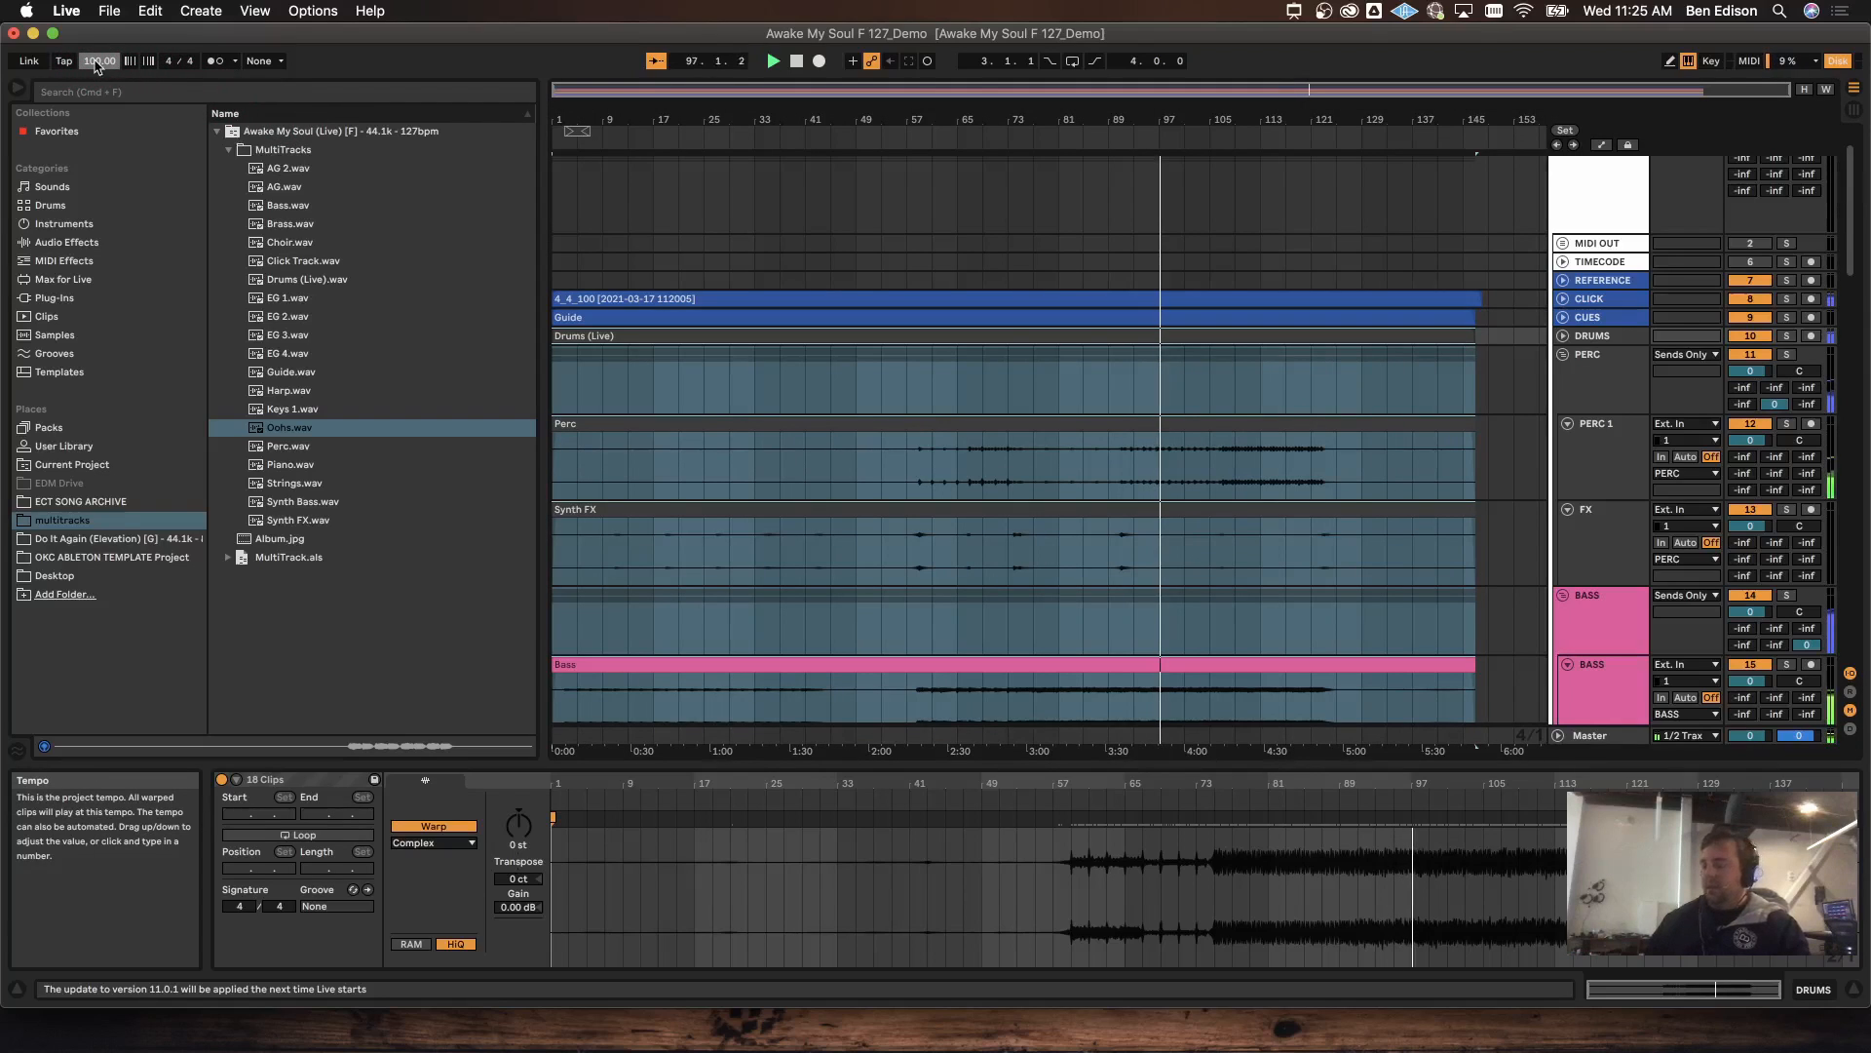
{"action": "left_click", "coordinate": [97, 62]}
{"action": "type", "text": "150"}
{"action": "key", "text": "Return"}
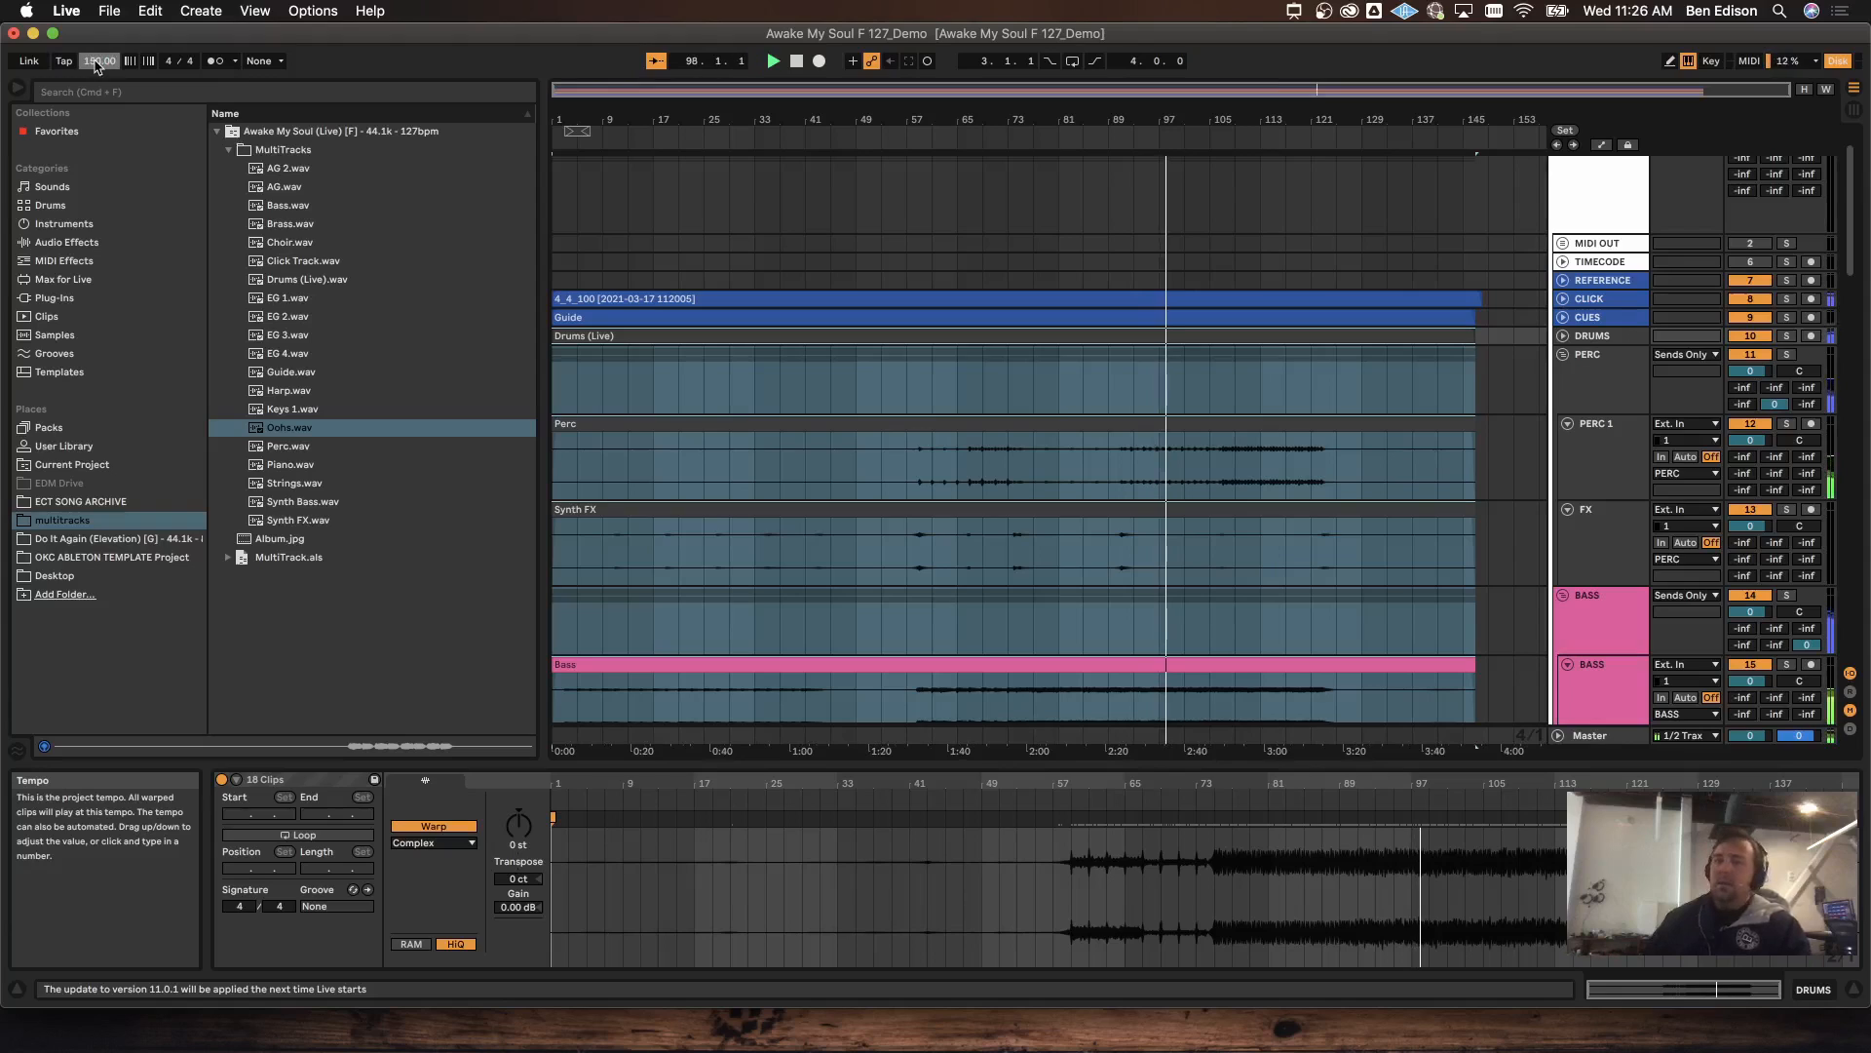
{"action": "left_click", "coordinate": [100, 62]}
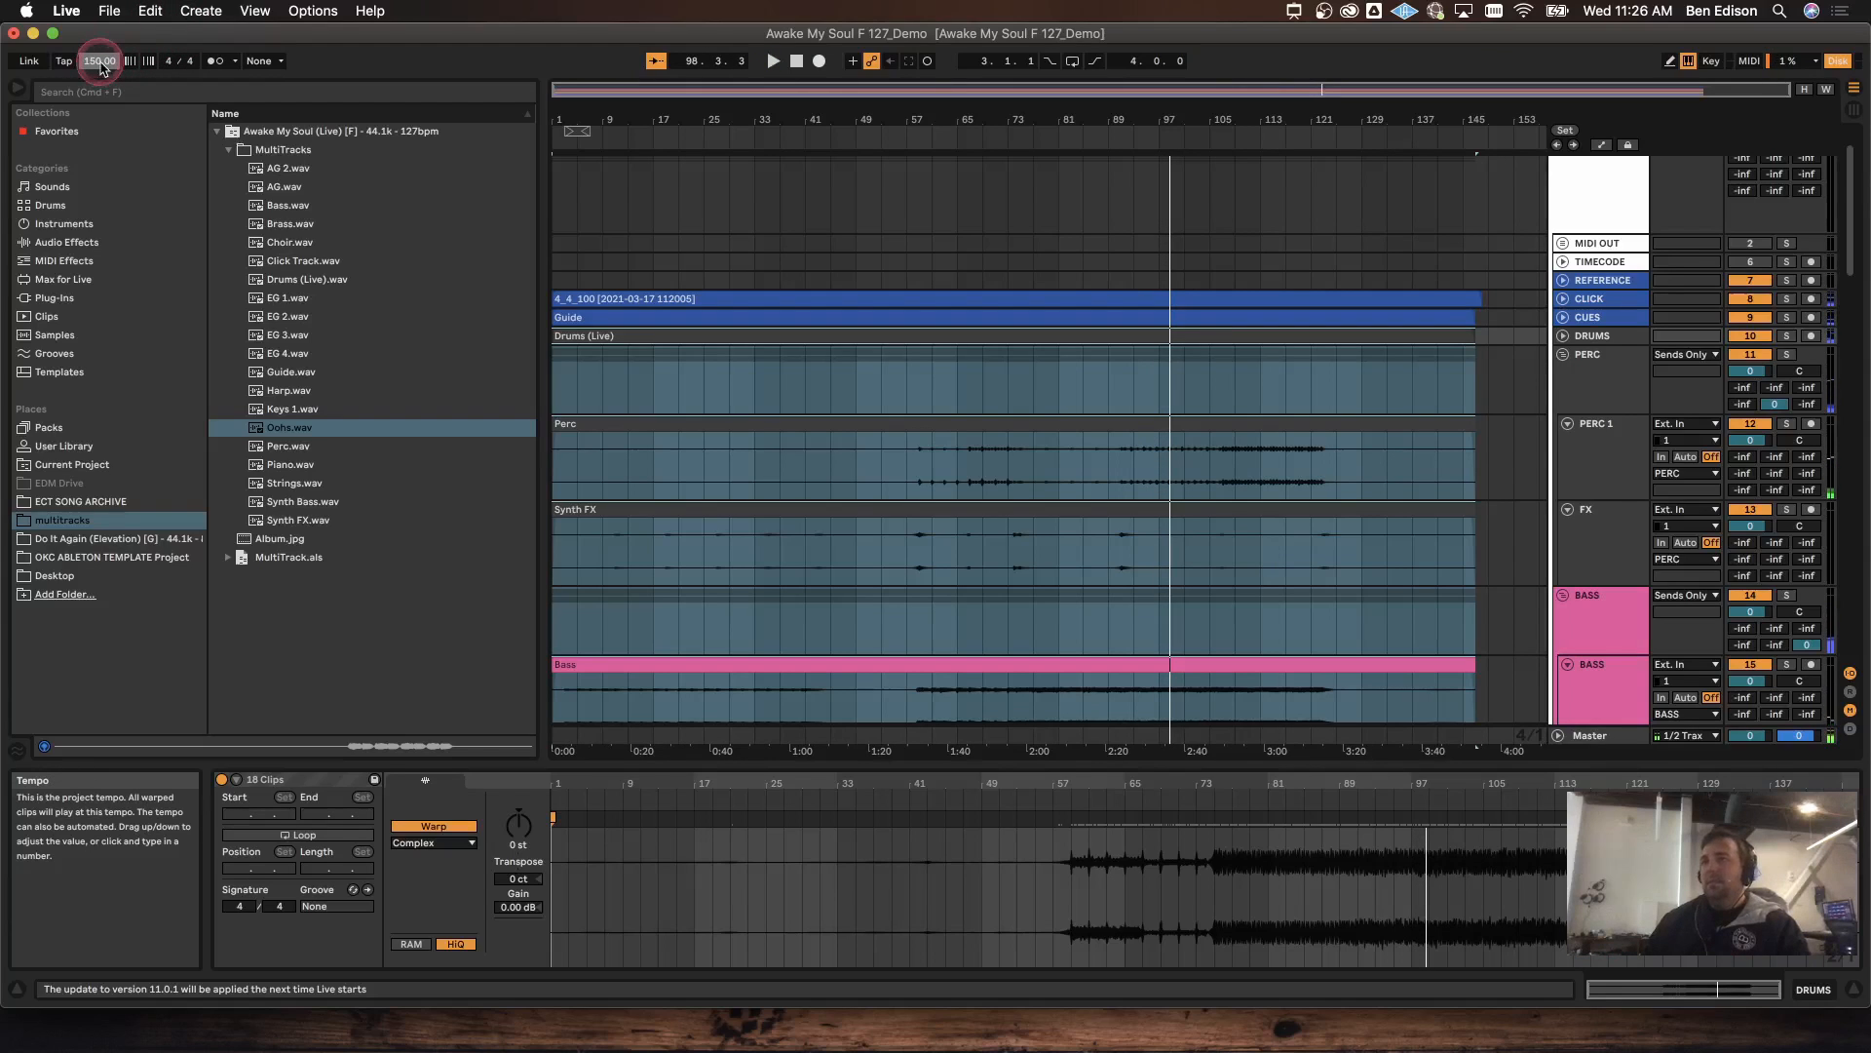
{"action": "key", "text": "Return"}
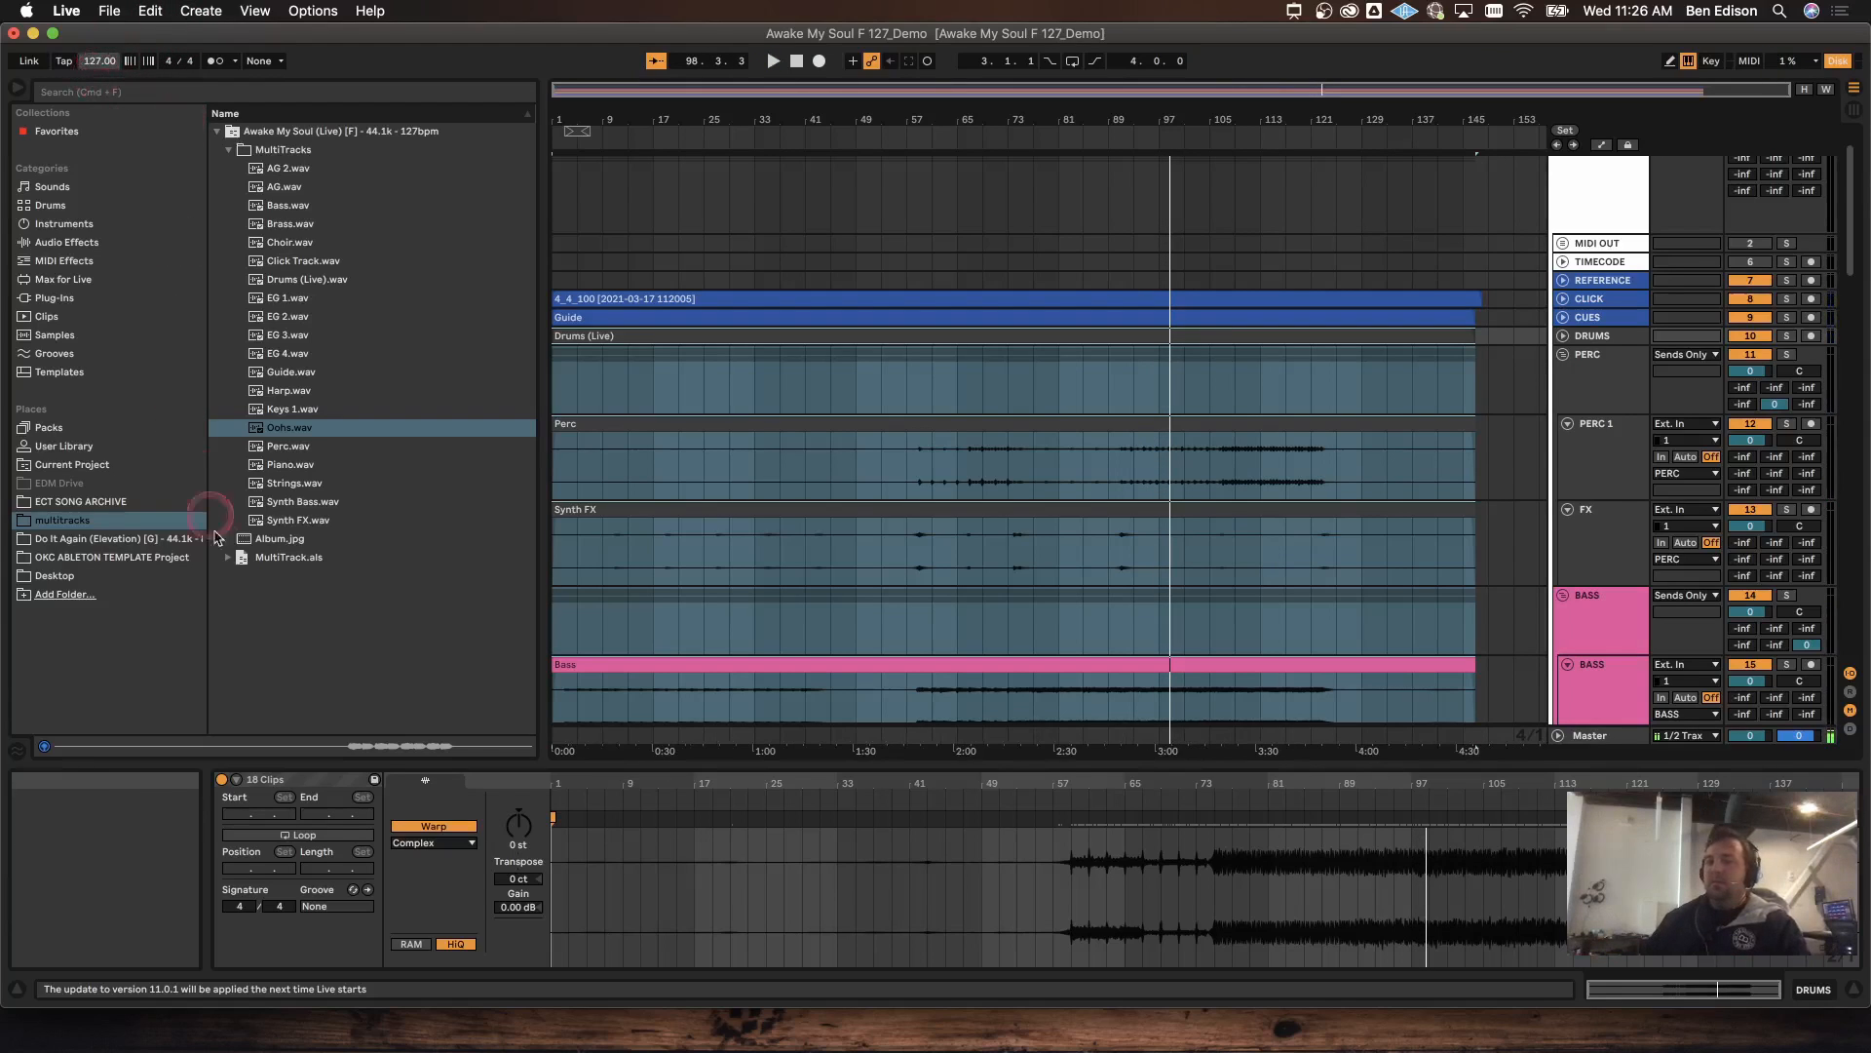
{"action": "left_click", "coordinate": [521, 826]}
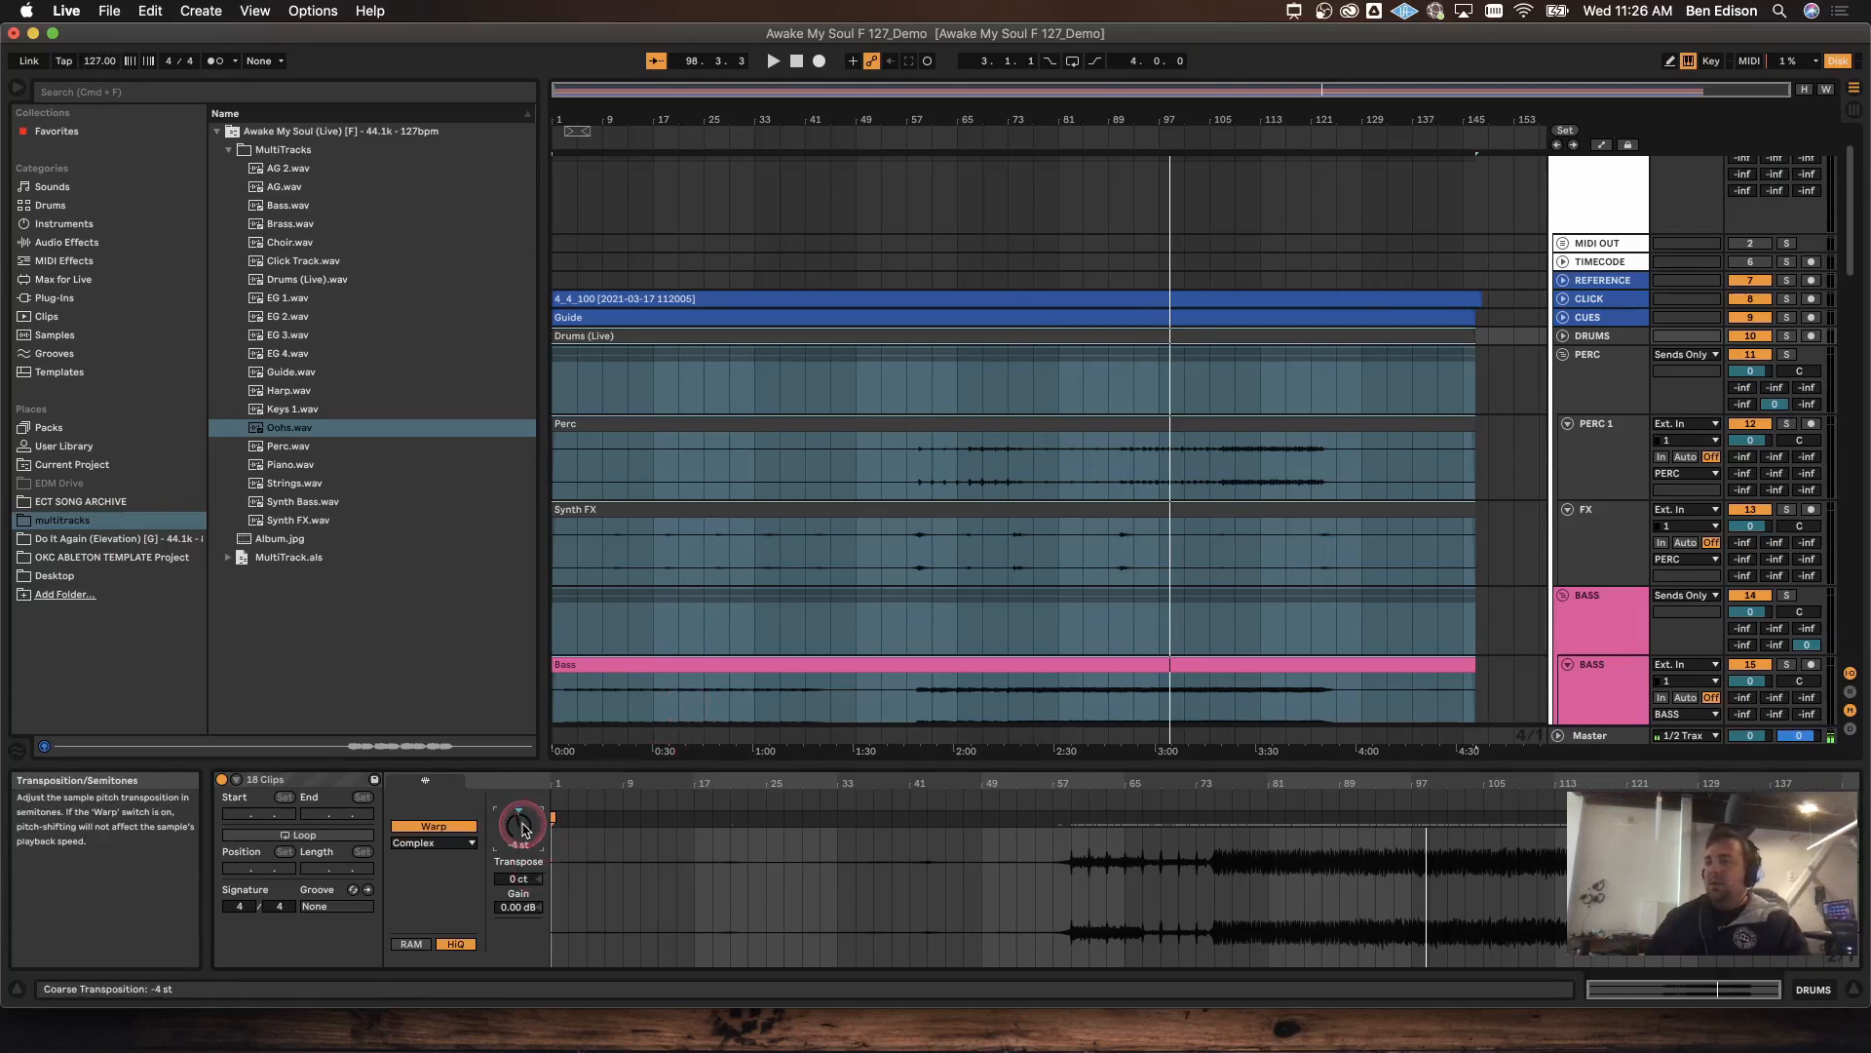
{"action": "key", "text": "space"}
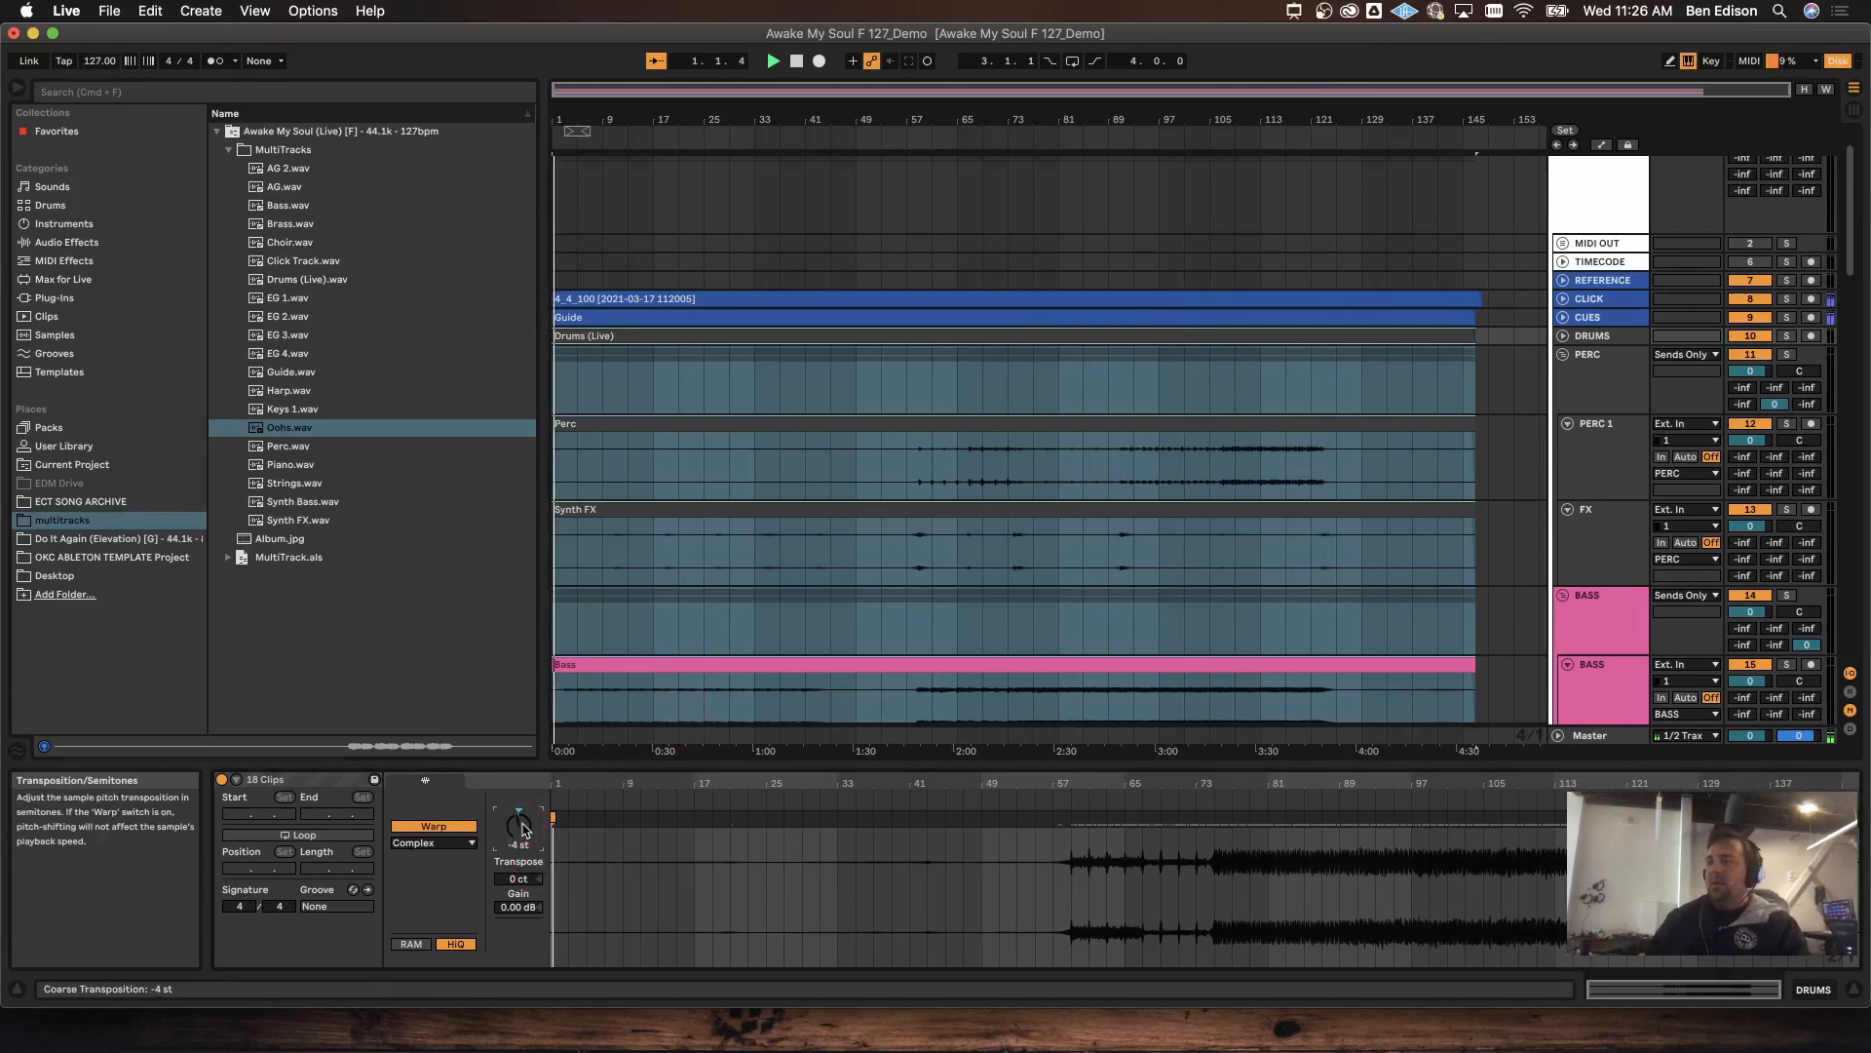
{"action": "left_click", "coordinate": [859, 135]}
{"action": "left_click", "coordinate": [1050, 127]}
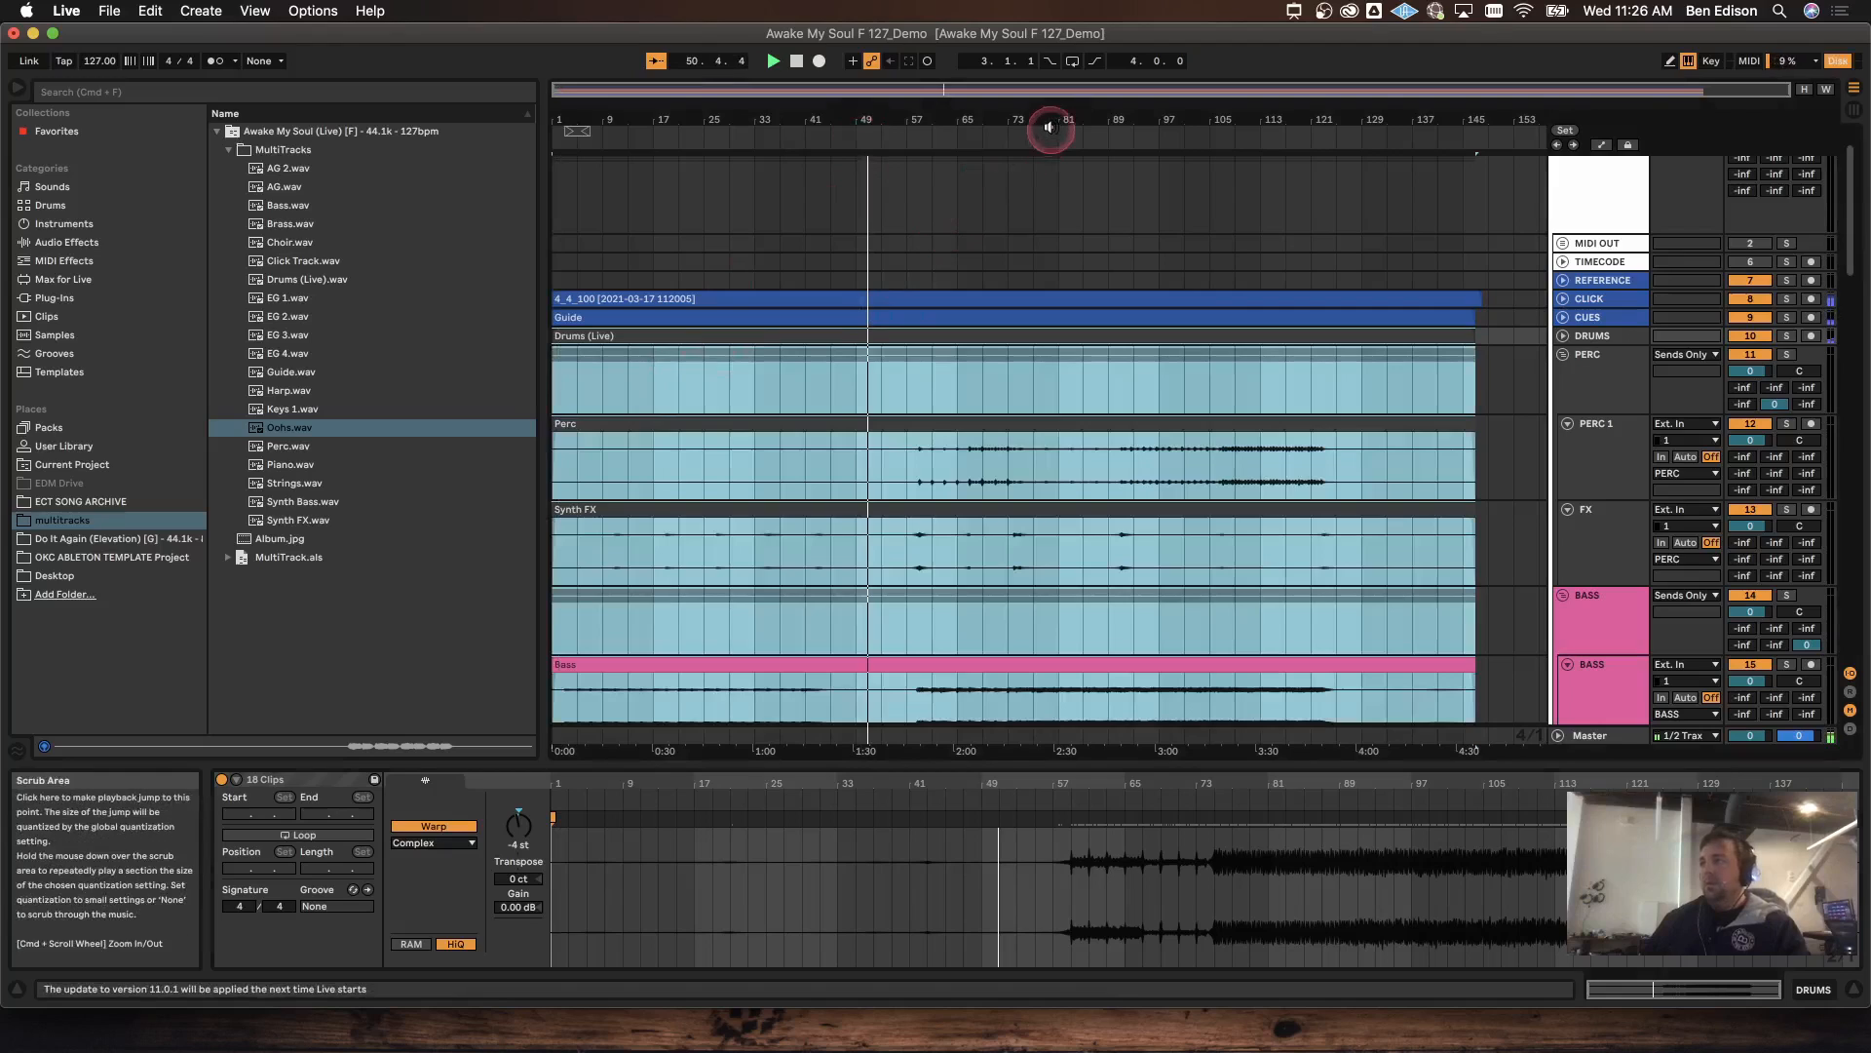
{"action": "left_click", "coordinate": [526, 833]}
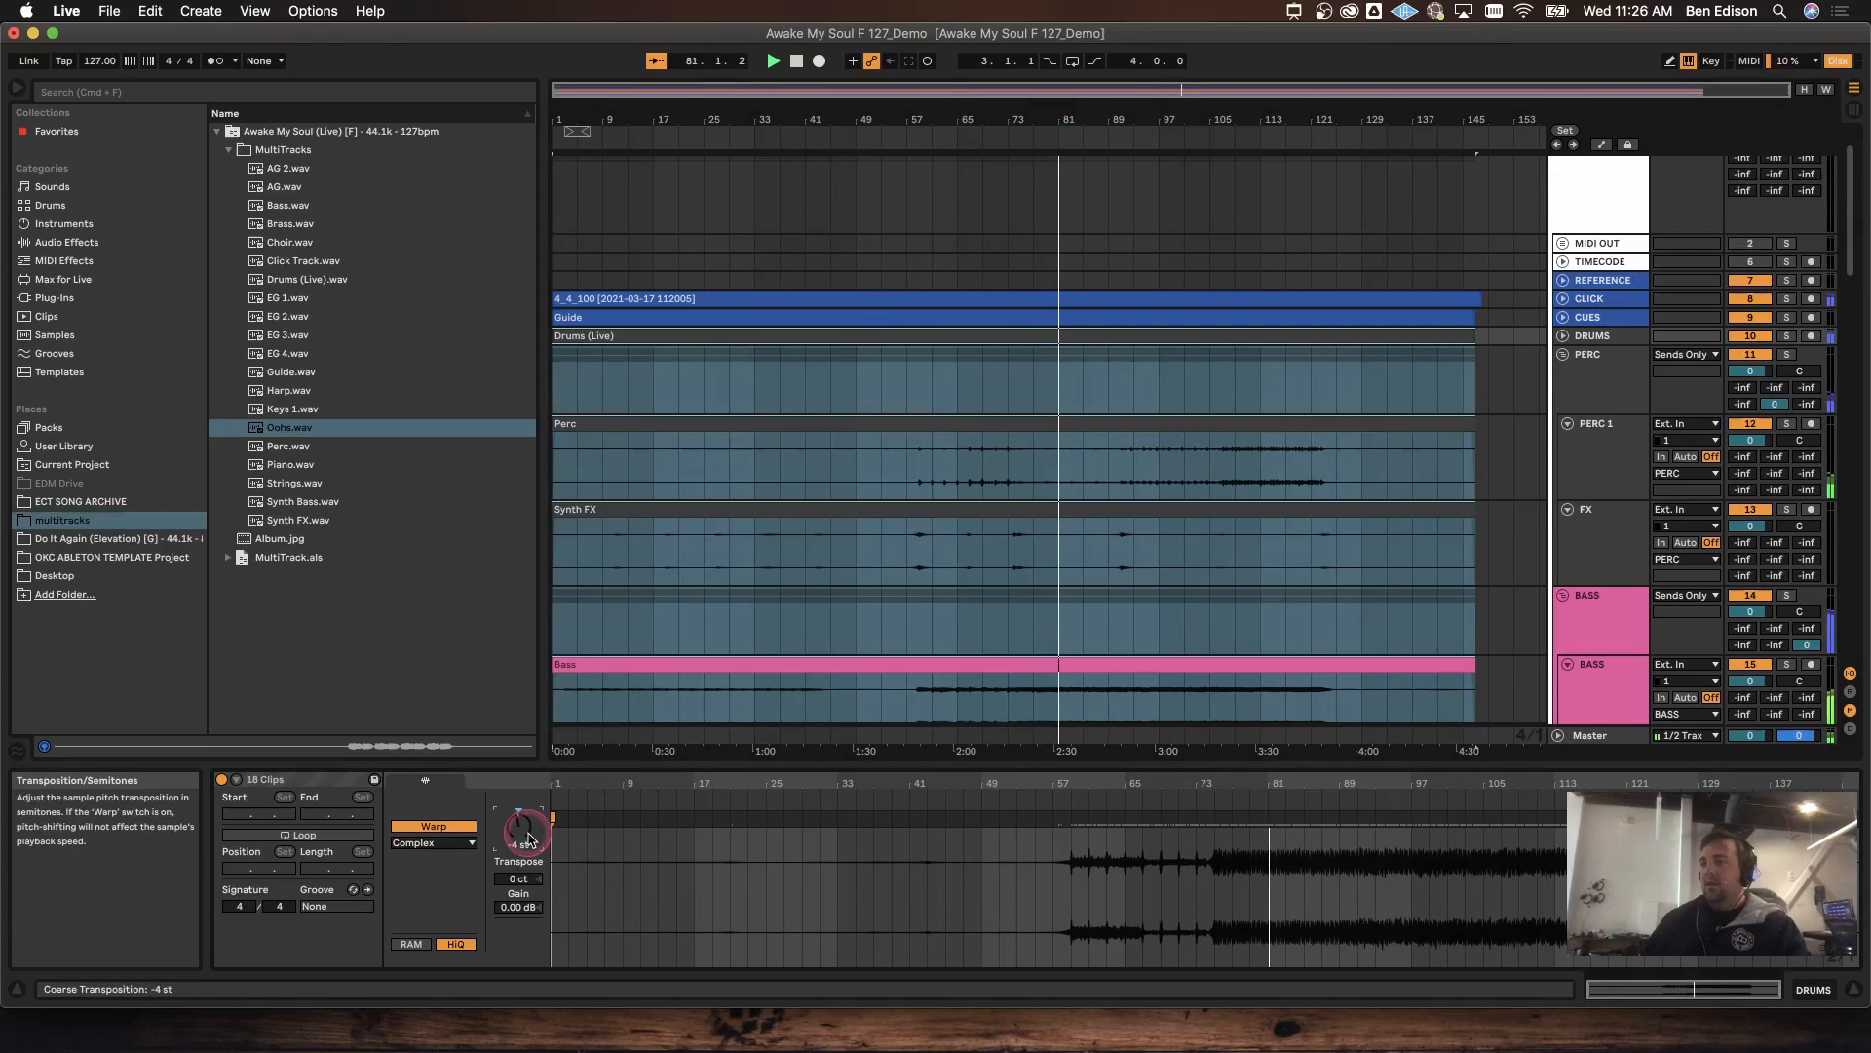
{"action": "left_click_drag", "start_coordinate": [527, 836], "coordinate": [527, 836]}
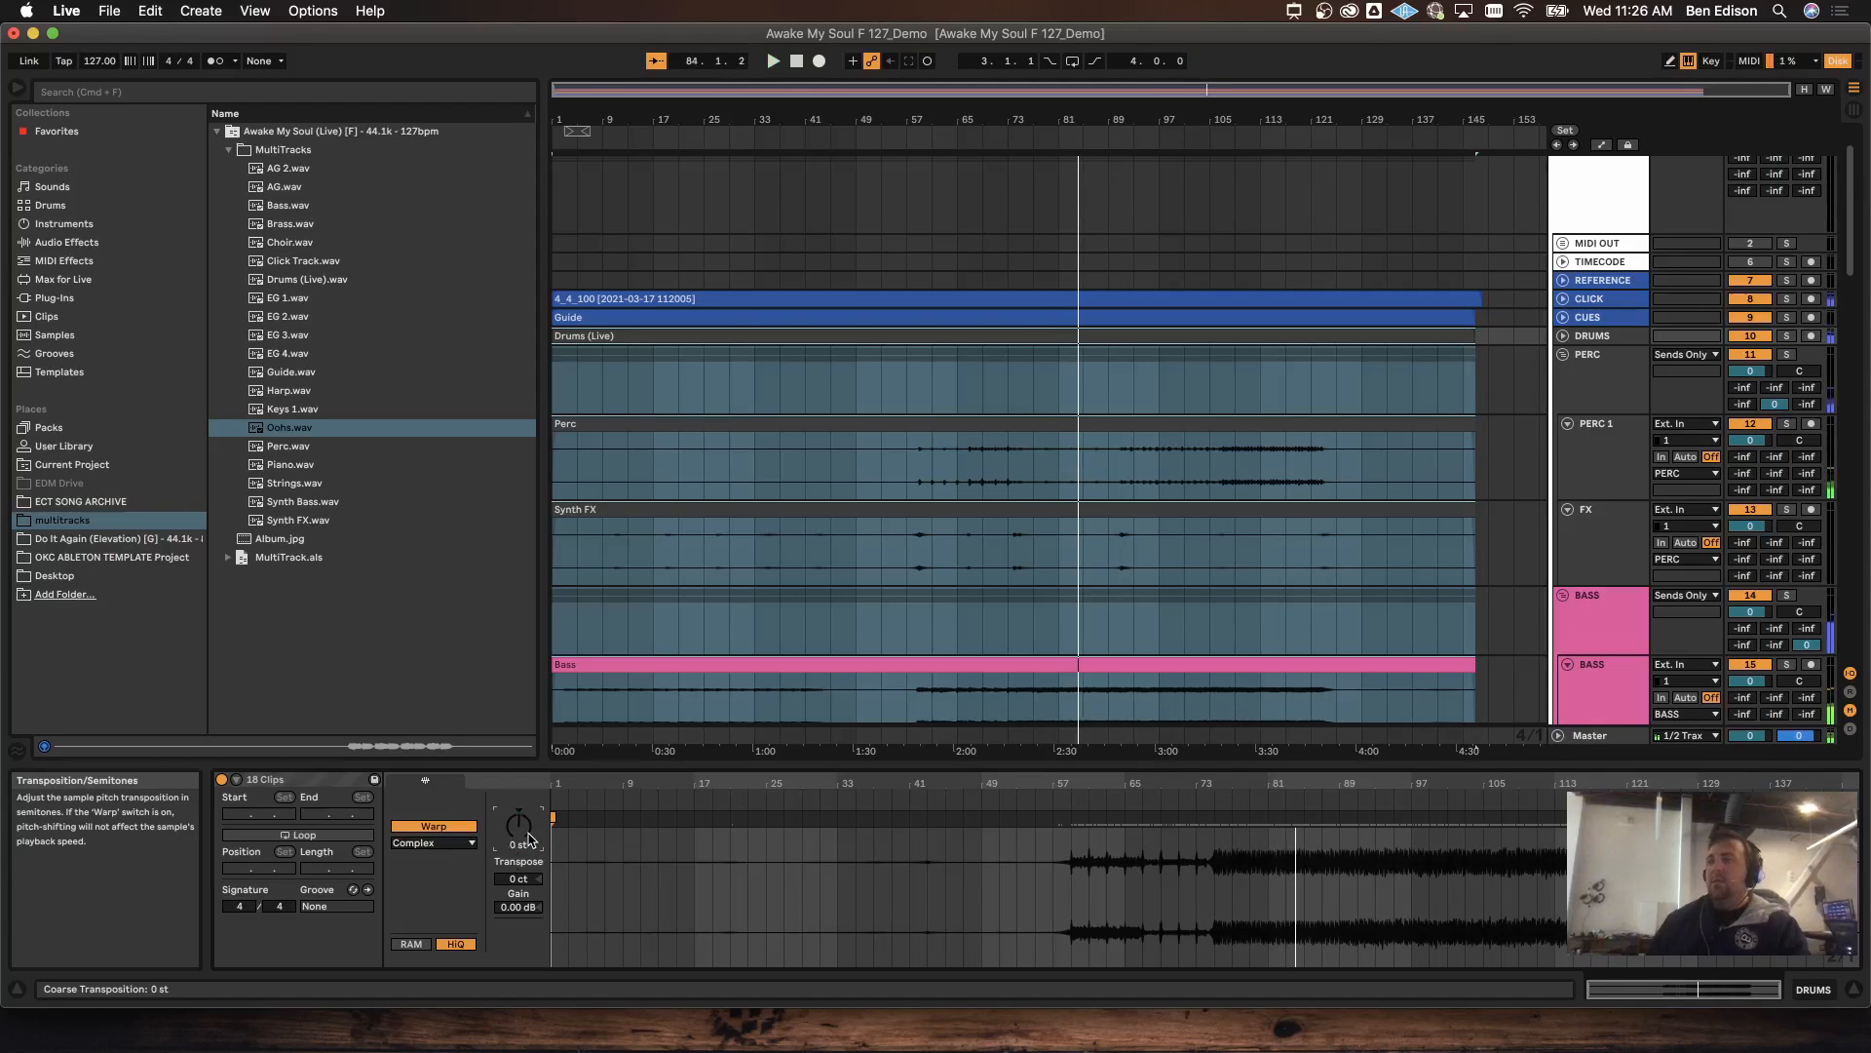
{"action": "left_click", "coordinate": [733, 301]}
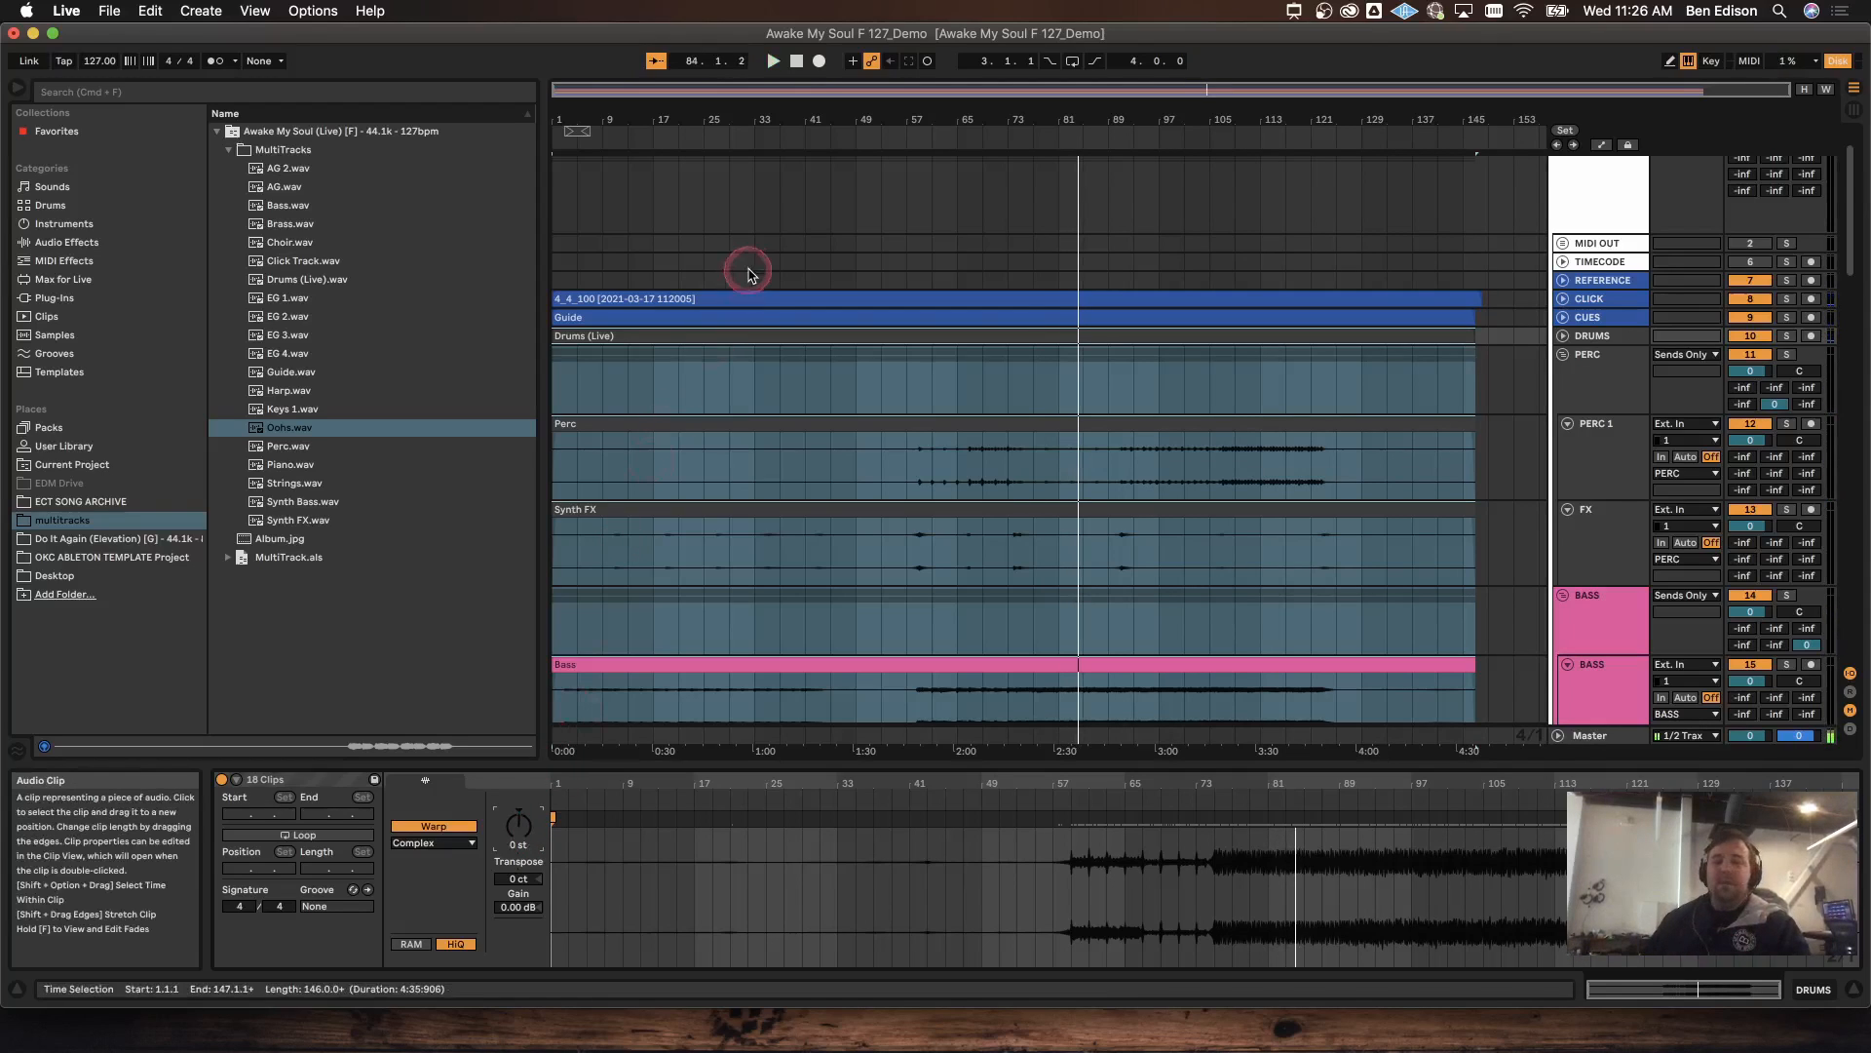
Step: Rename the GROUP NAME group track to 'Awake My Soul F 127'
{"action": "scroll", "coordinate": [1370, 358], "scroll_direction": "up", "scroll_amount": 2}
{"action": "left_click", "coordinate": [1608, 193]}
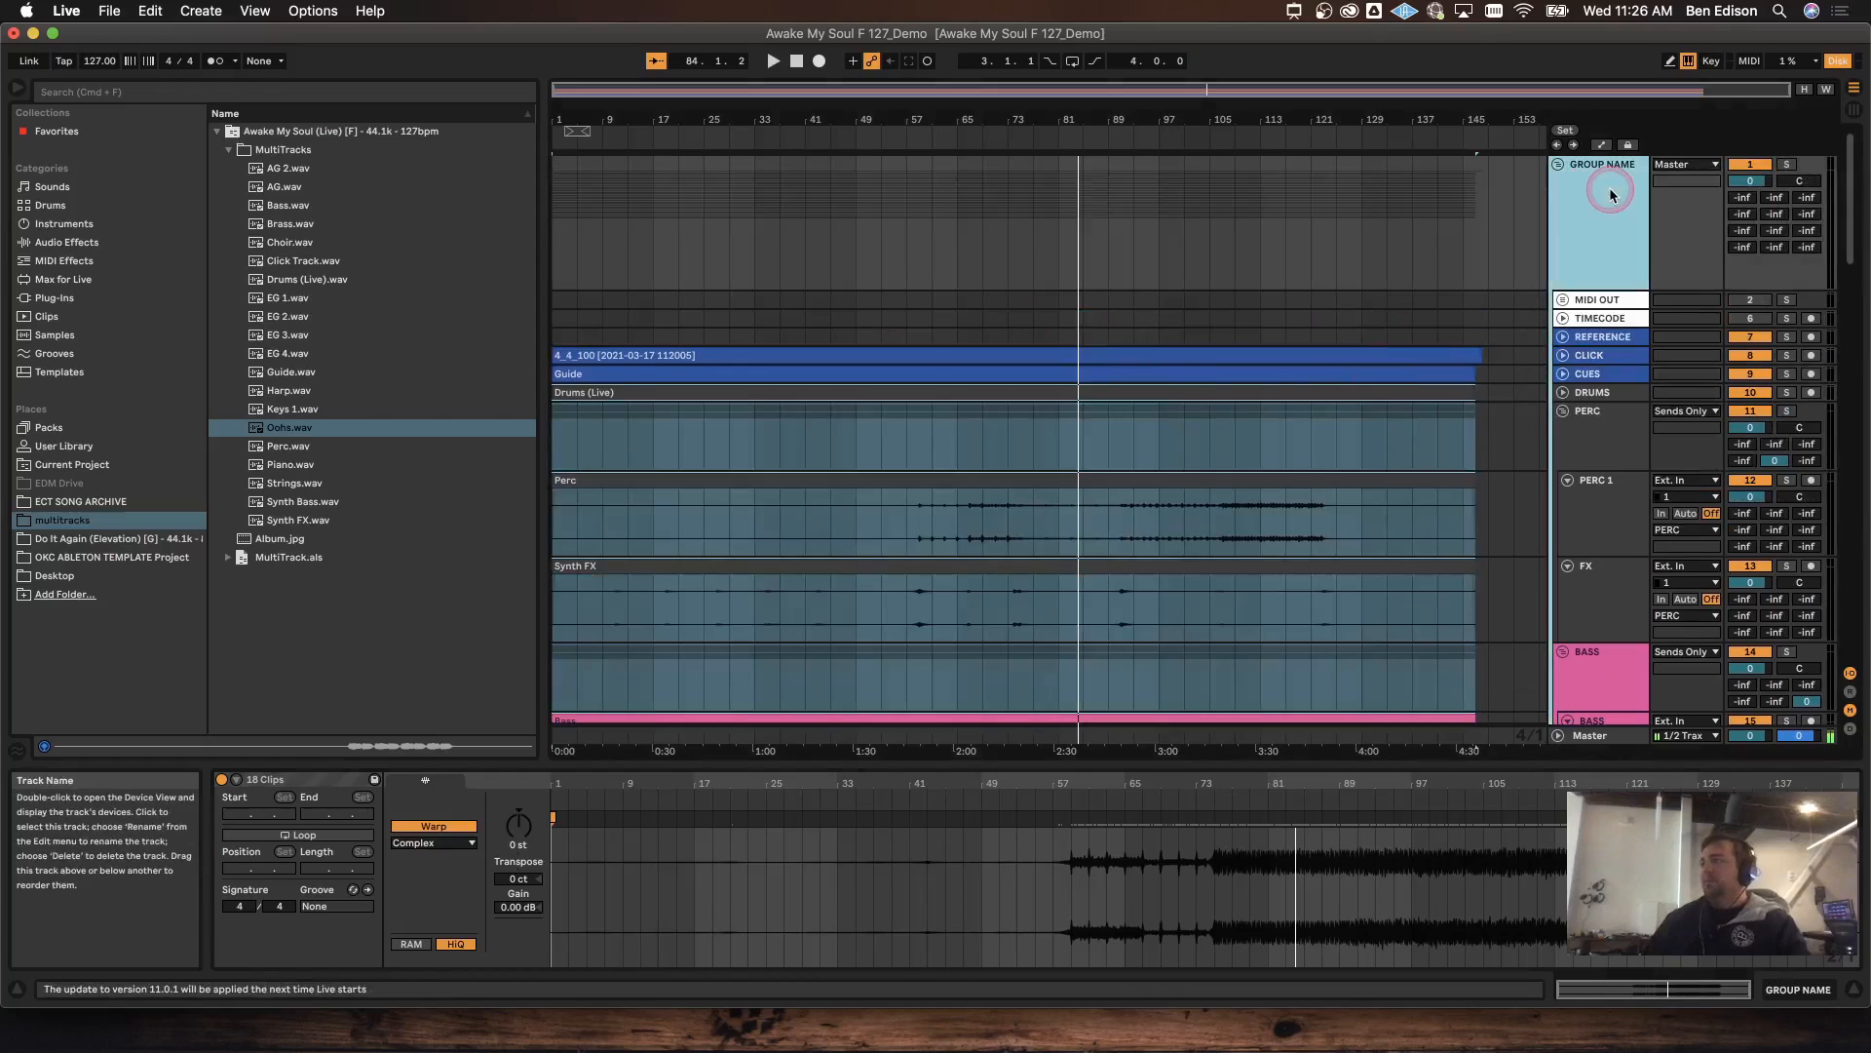
{"action": "key", "text": "cmd+r"}
{"action": "type", "text": "AW"}
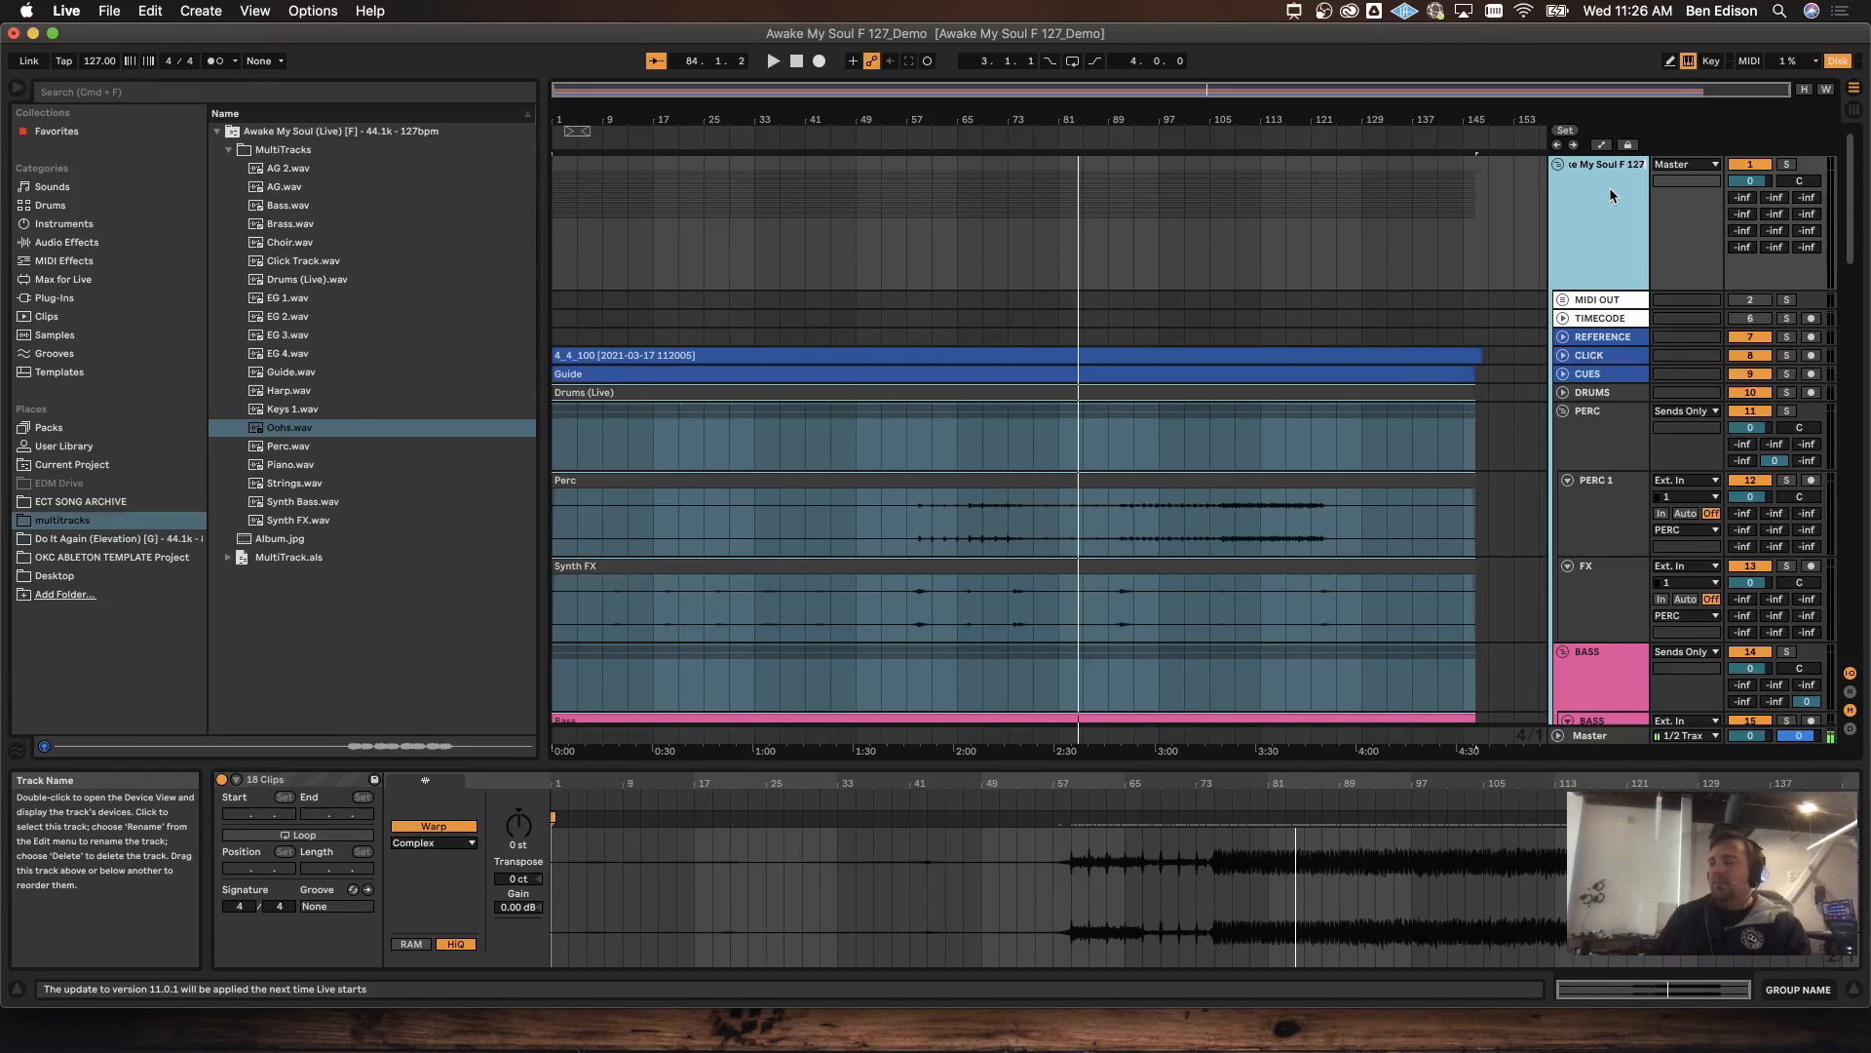
{"action": "key", "text": "Return"}
Step: Save the set and fold the Awake My Soul F 127 group
{"action": "left_click", "coordinate": [1551, 209]}
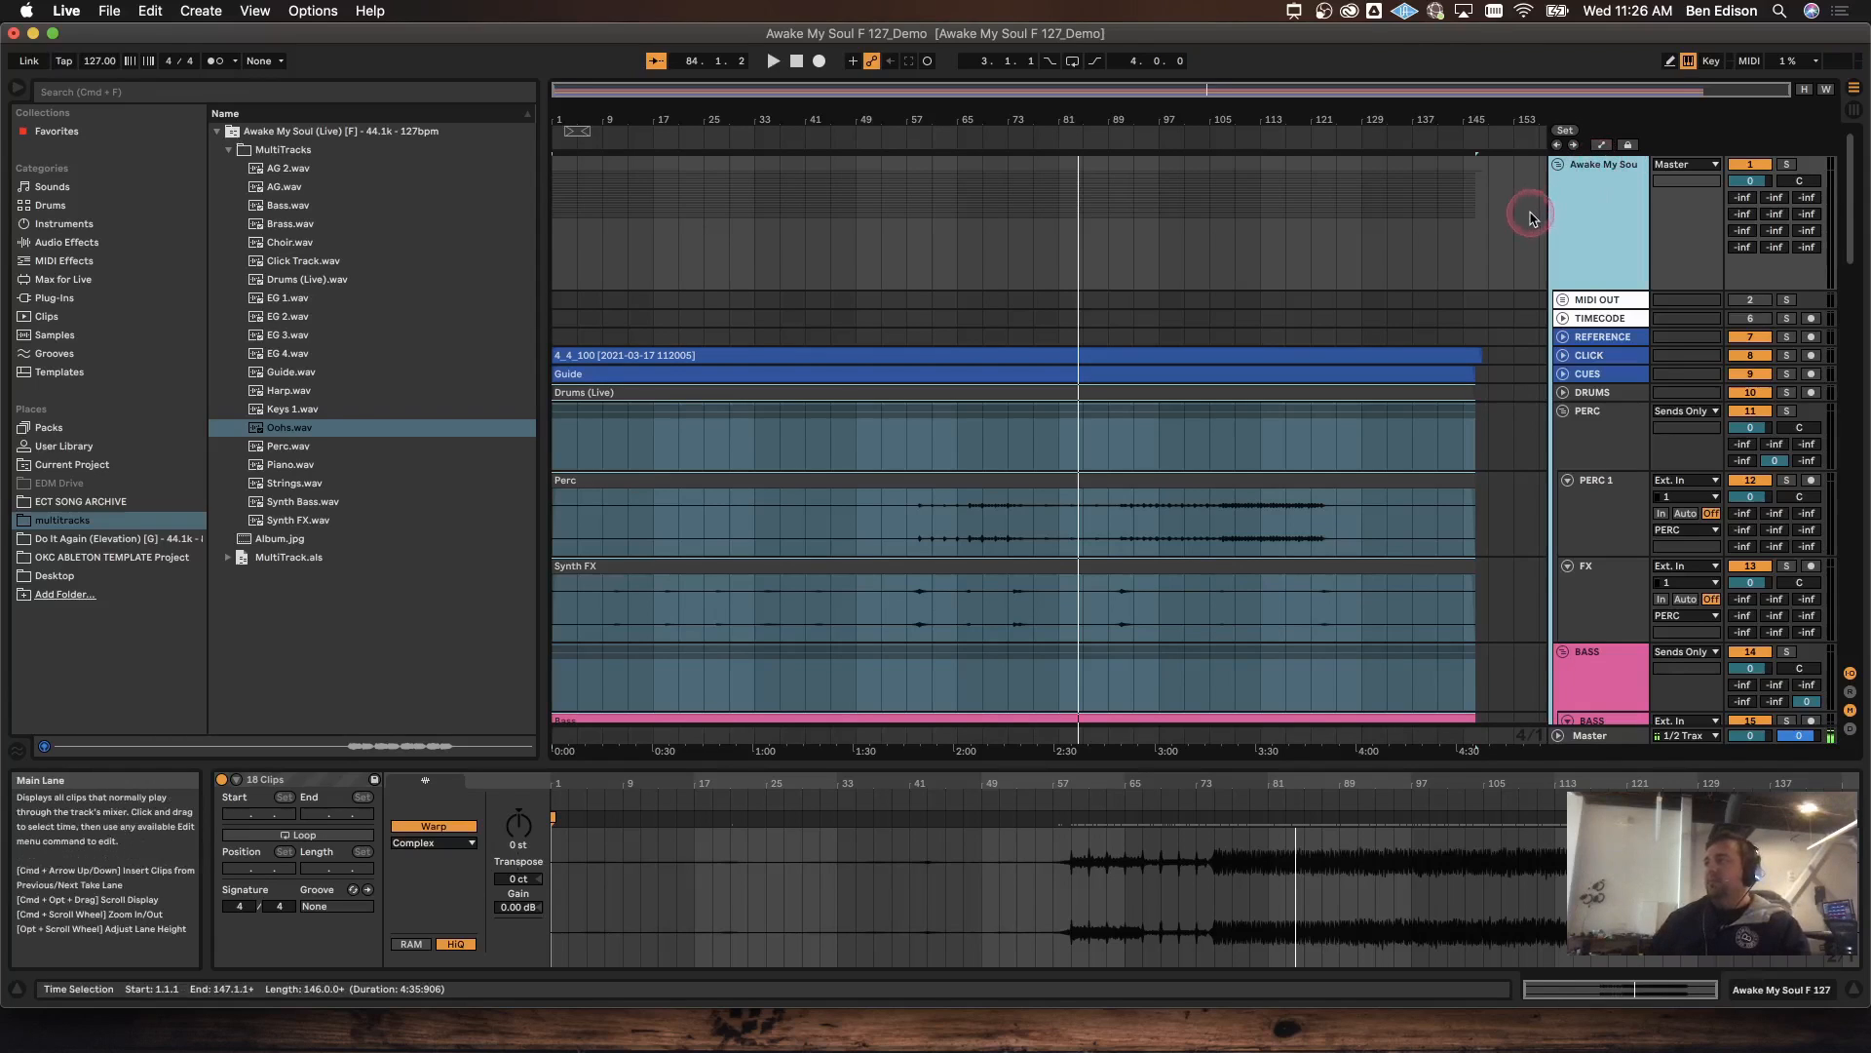
{"action": "mouse_move", "coordinate": [1506, 220]}
{"action": "left_mouse_down"}
{"action": "mouse_move", "coordinate": [1537, 201]}
{"action": "mouse_move", "coordinate": [1473, 212]}
{"action": "left_mouse_up"}
{"action": "key", "text": "super+s"}
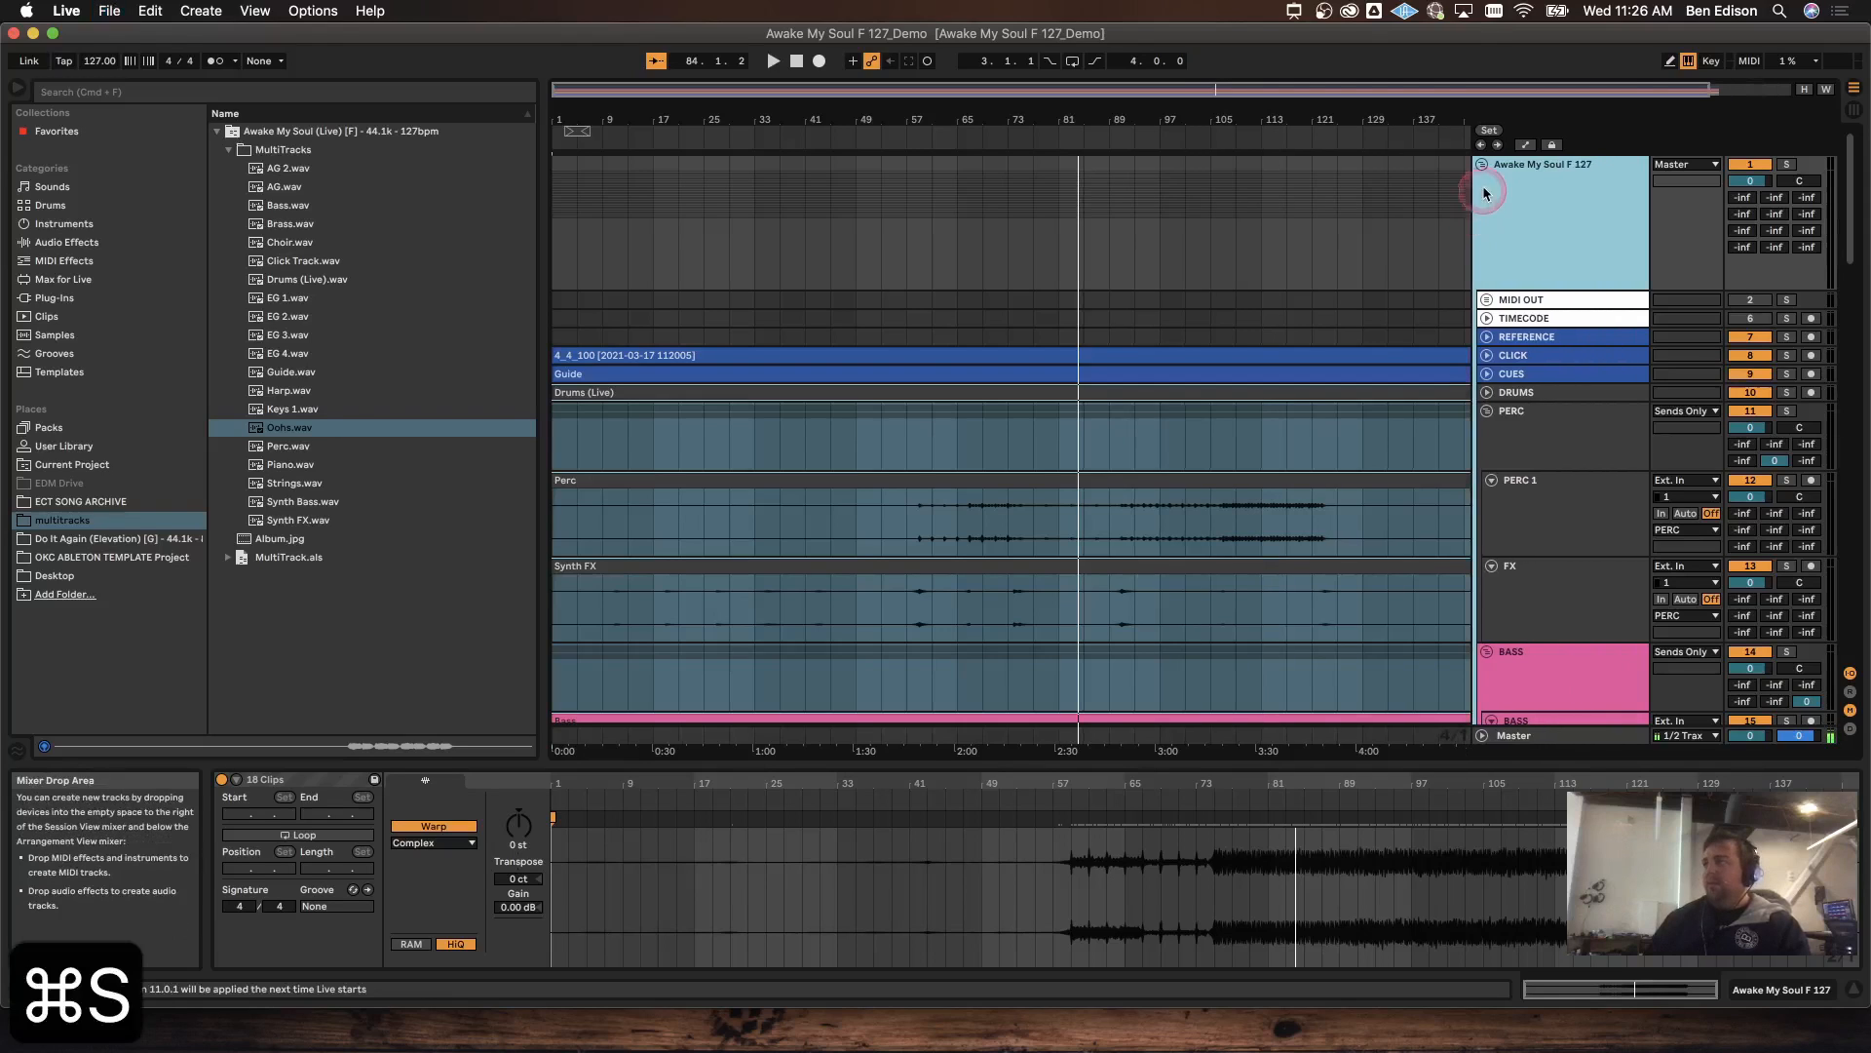
{"action": "left_click", "coordinate": [1482, 165]}
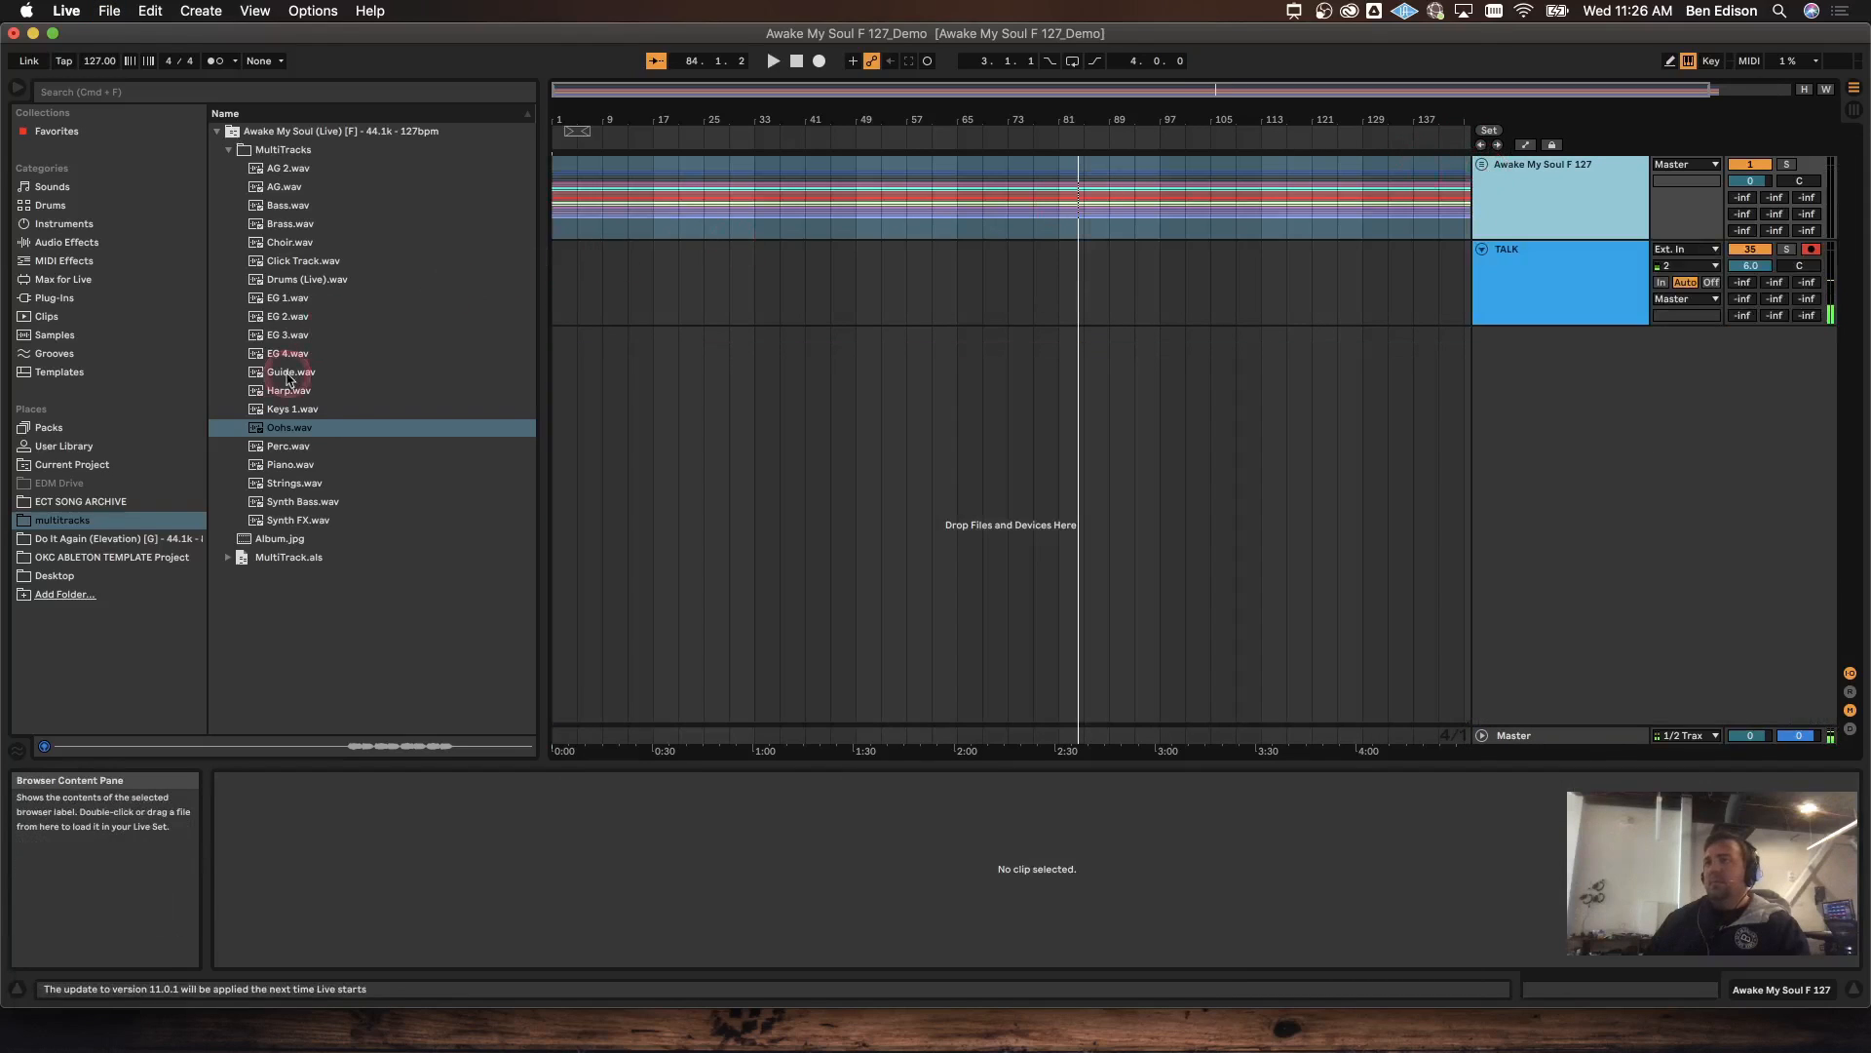
Step: Move the old Awake My Soul projects in ECT SONG ARCHIVE to the trash
{"action": "left_click", "coordinate": [107, 501]}
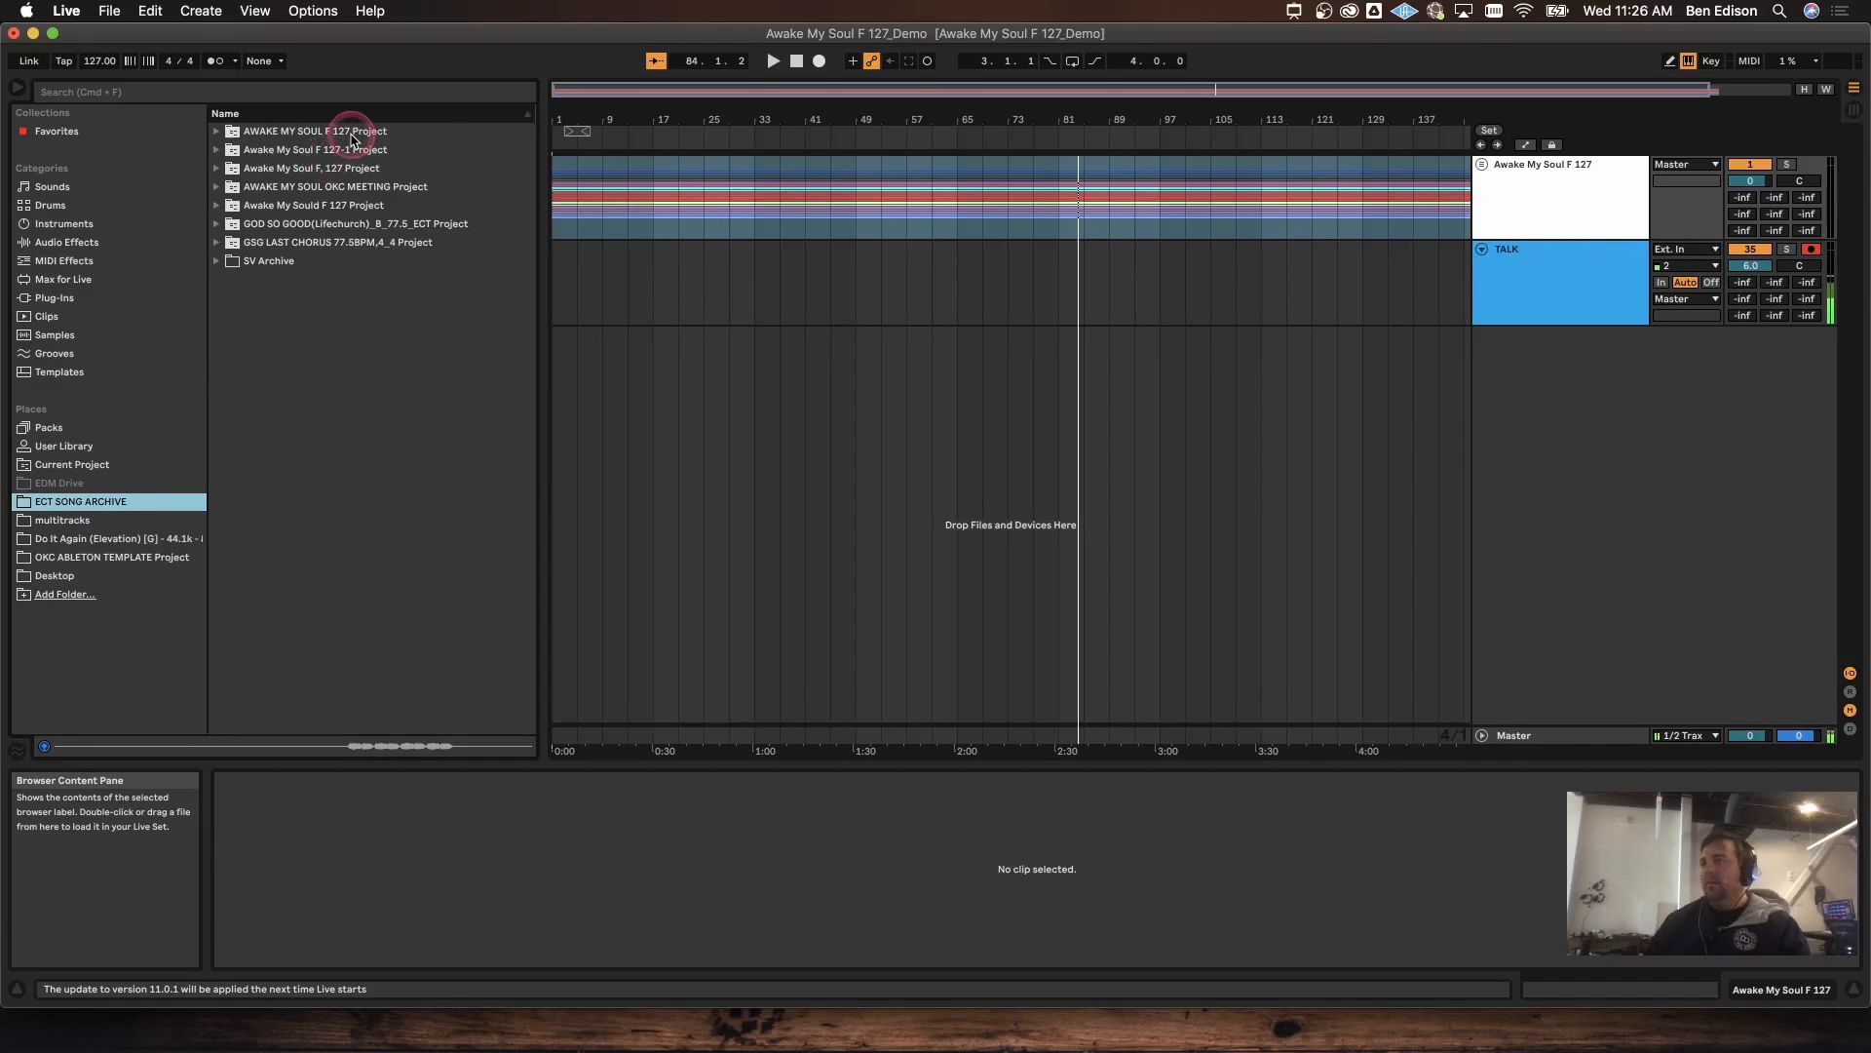
{"action": "left_click", "coordinate": [1546, 215]}
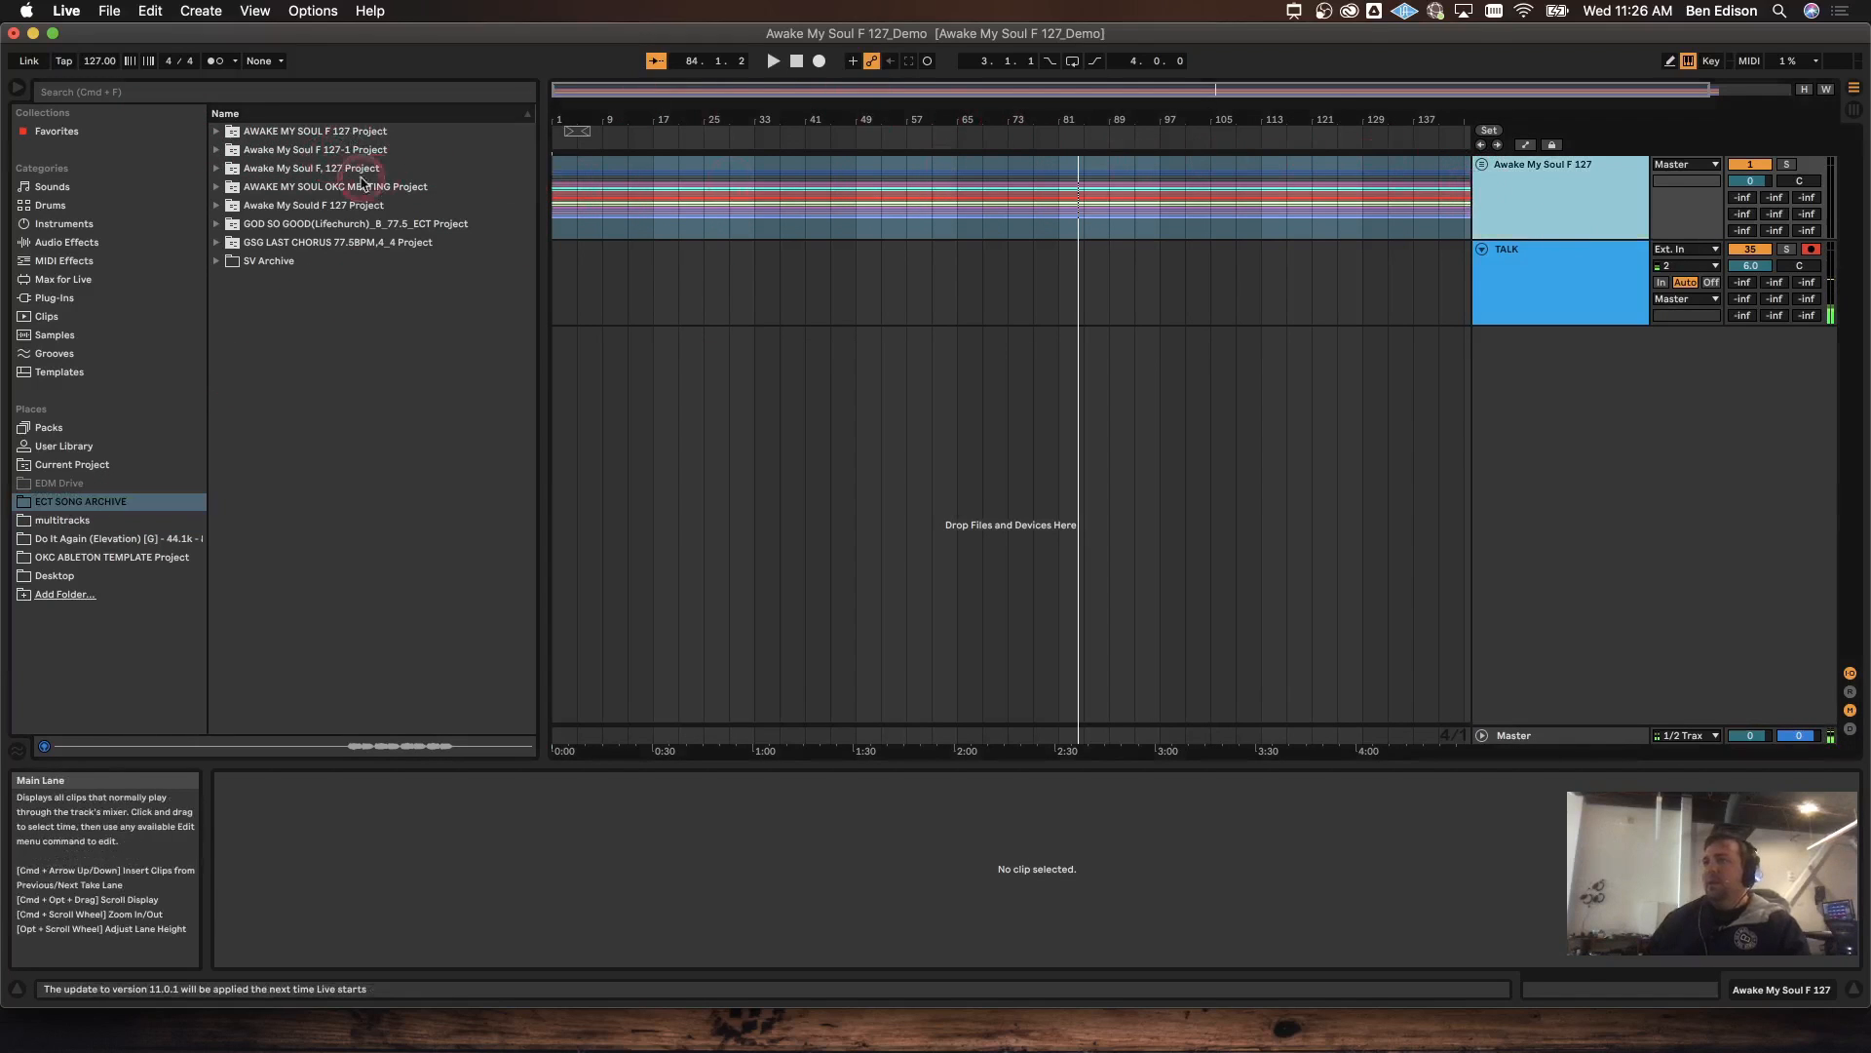
{"action": "left_click", "coordinate": [310, 131]}
{"action": "left_click", "coordinate": [327, 167], "text": "shift"}
{"action": "right_click", "coordinate": [331, 164]}
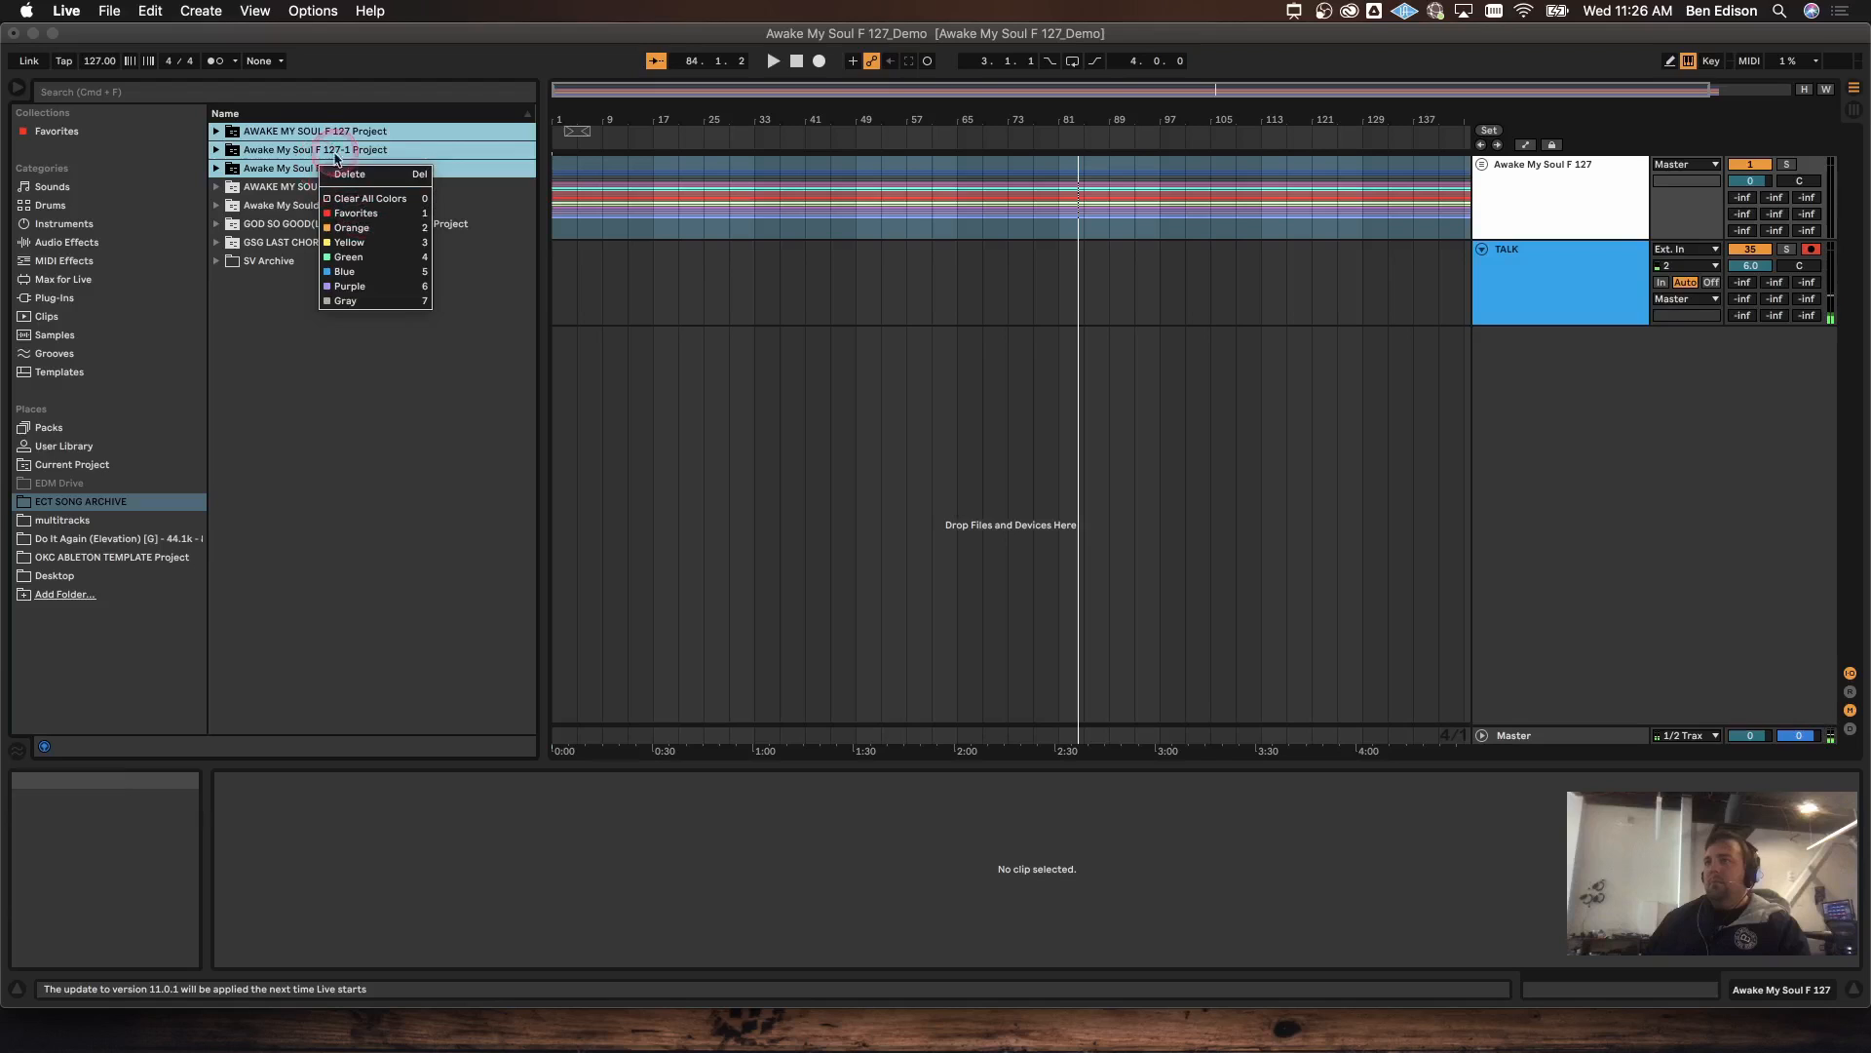
{"action": "left_click", "coordinate": [355, 174]}
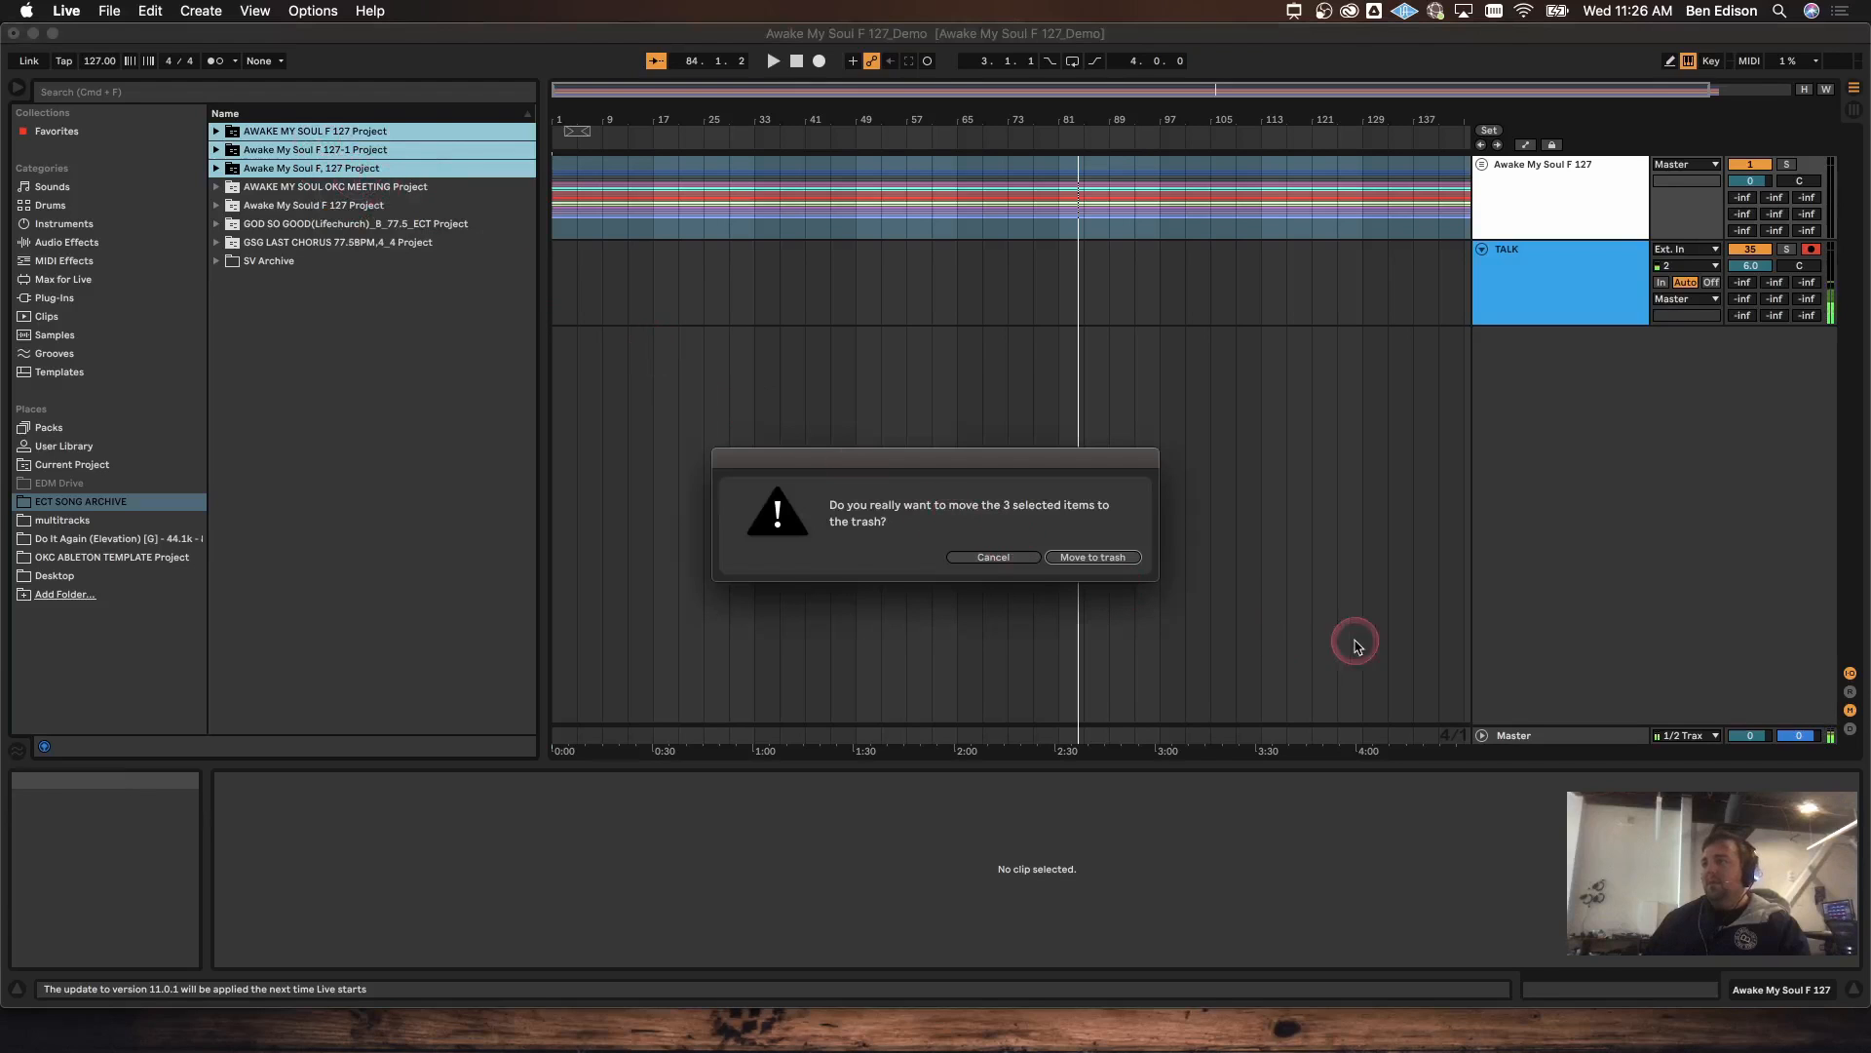
{"action": "left_click", "coordinate": [1093, 557]}
{"action": "right_click", "coordinate": [354, 151]}
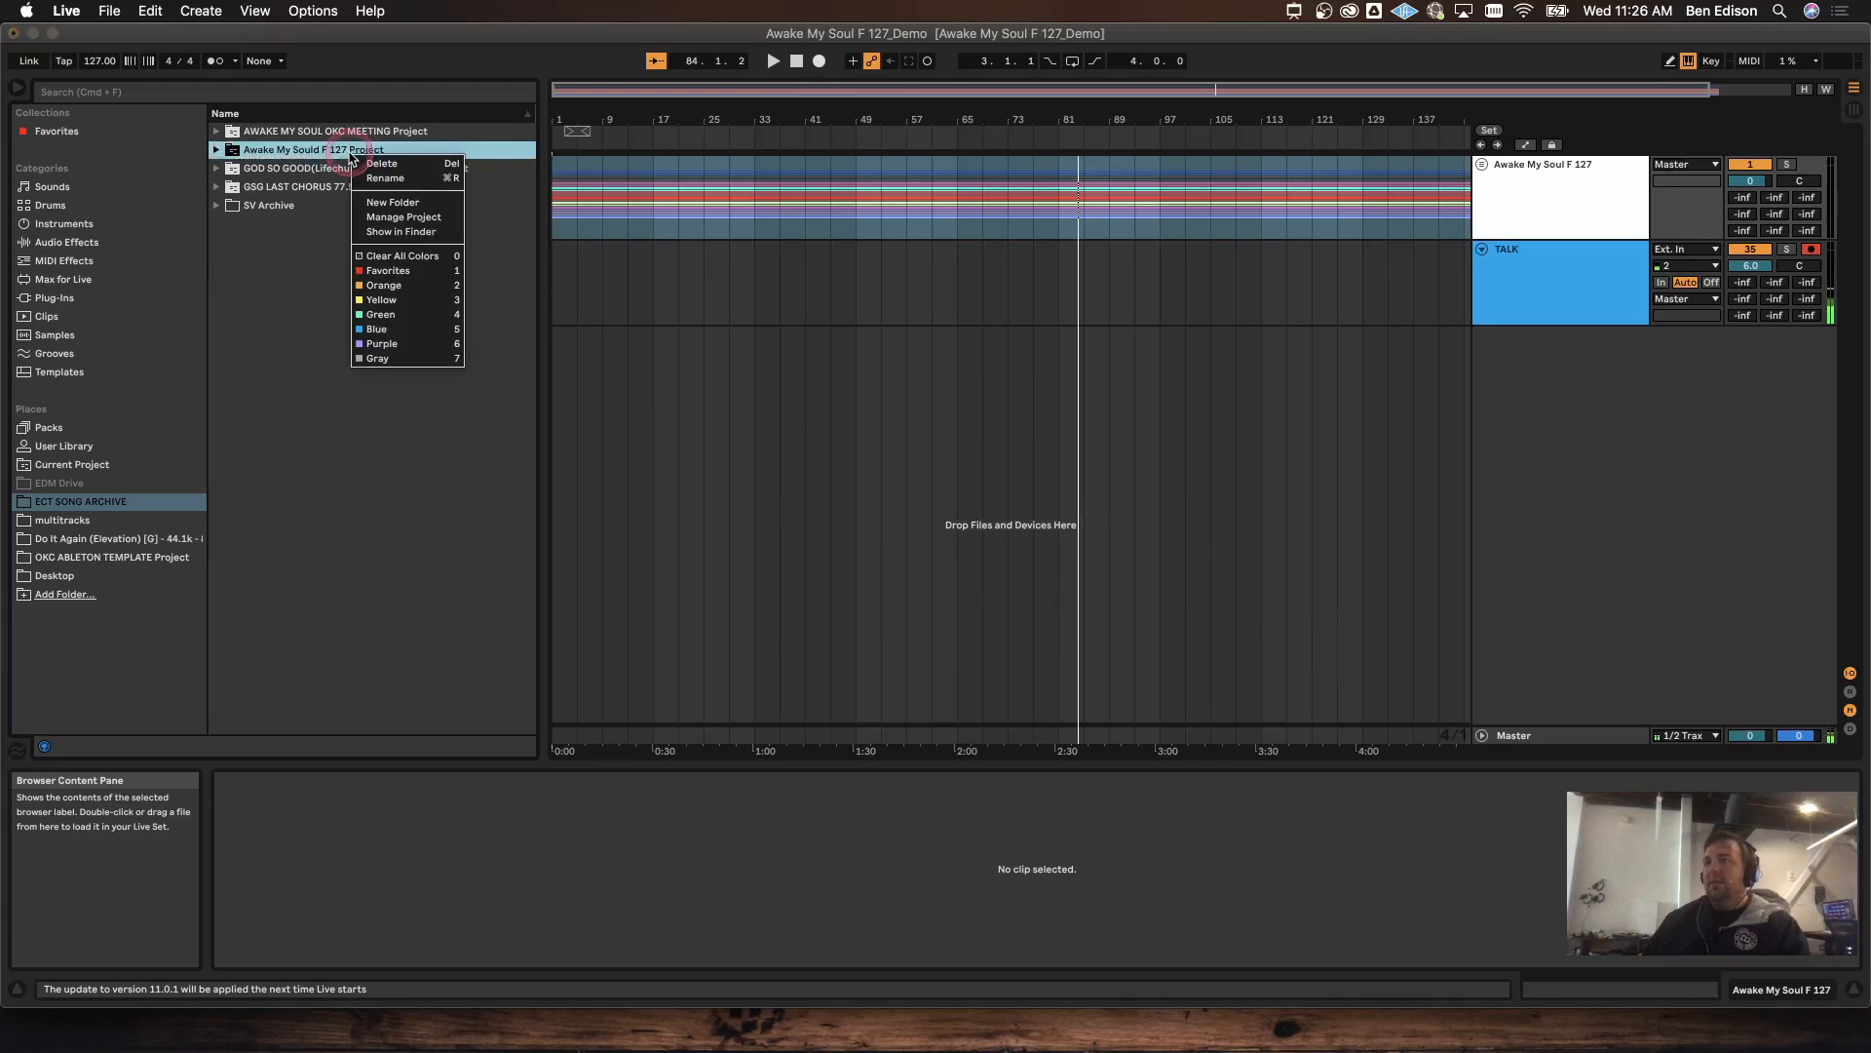
{"action": "left_click", "coordinate": [385, 171]}
{"action": "left_click", "coordinate": [1092, 556]}
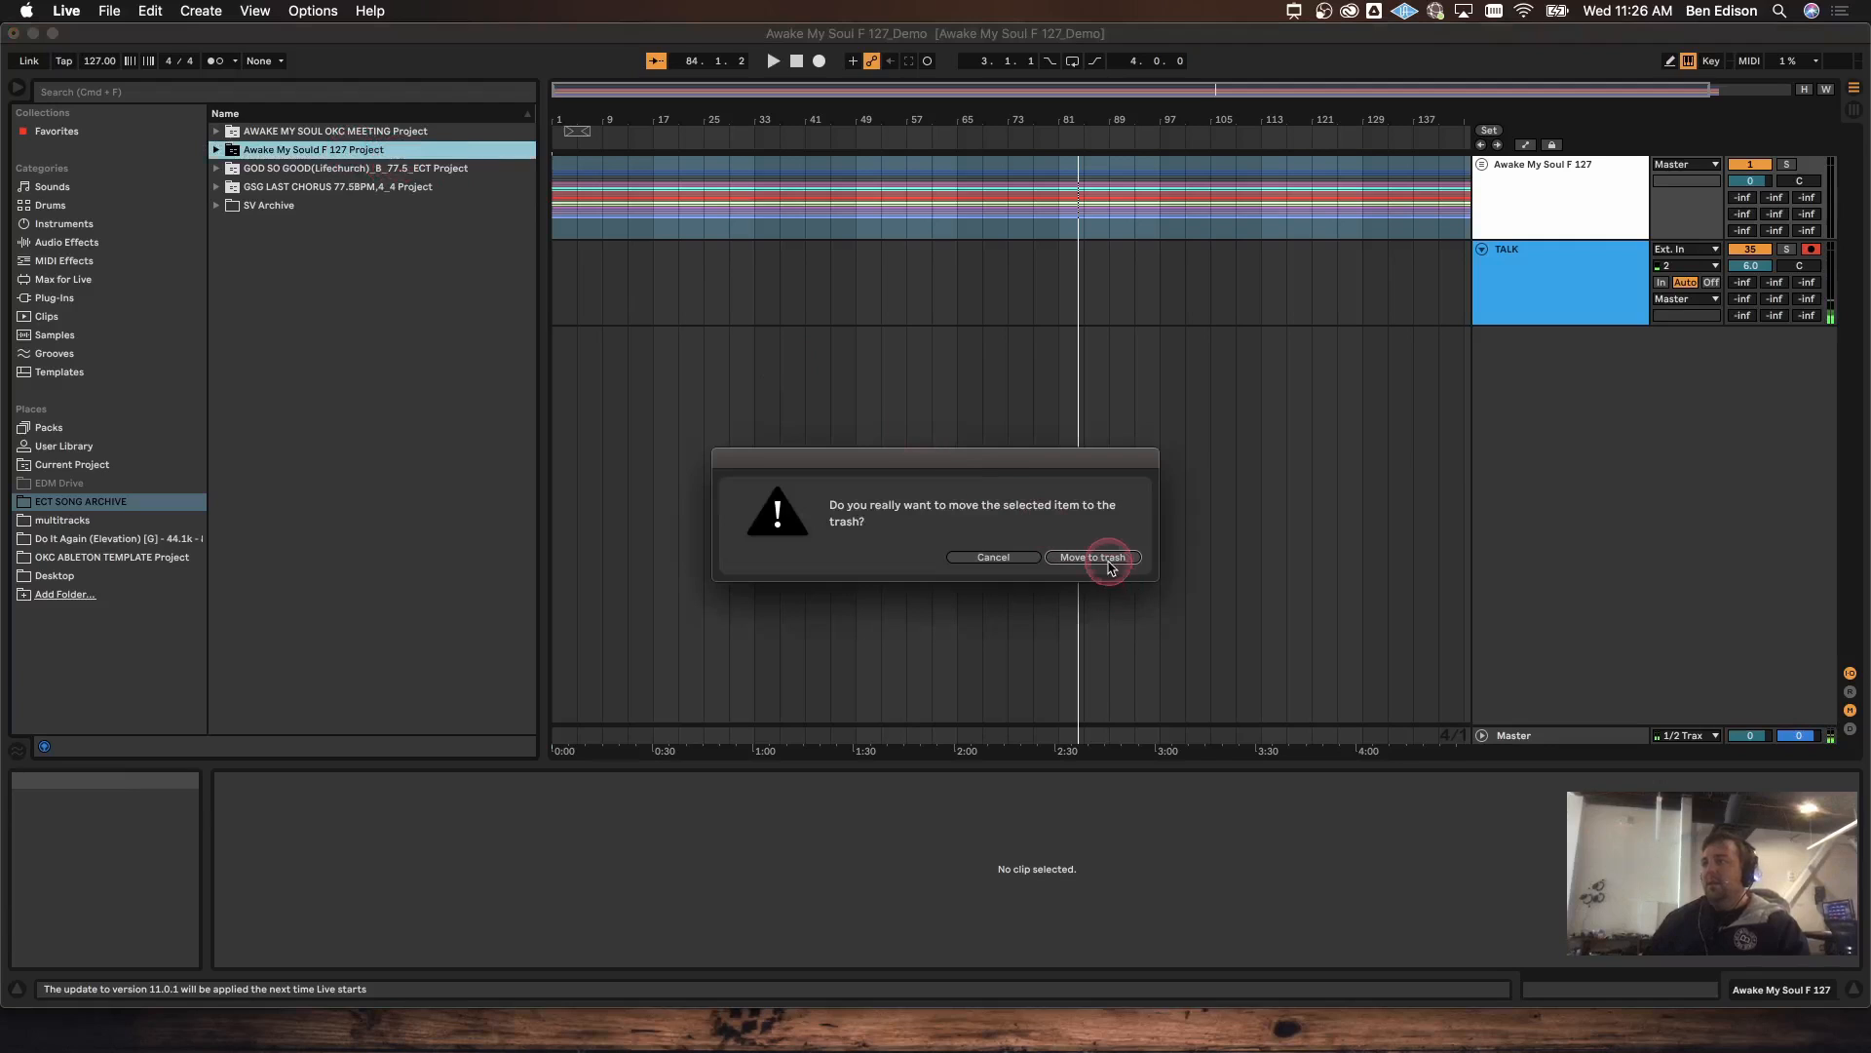
Step: Save the Awake My Soul F 127 group into ECT SONG ARCHIVE as its own project
{"action": "left_click", "coordinate": [1549, 216]}
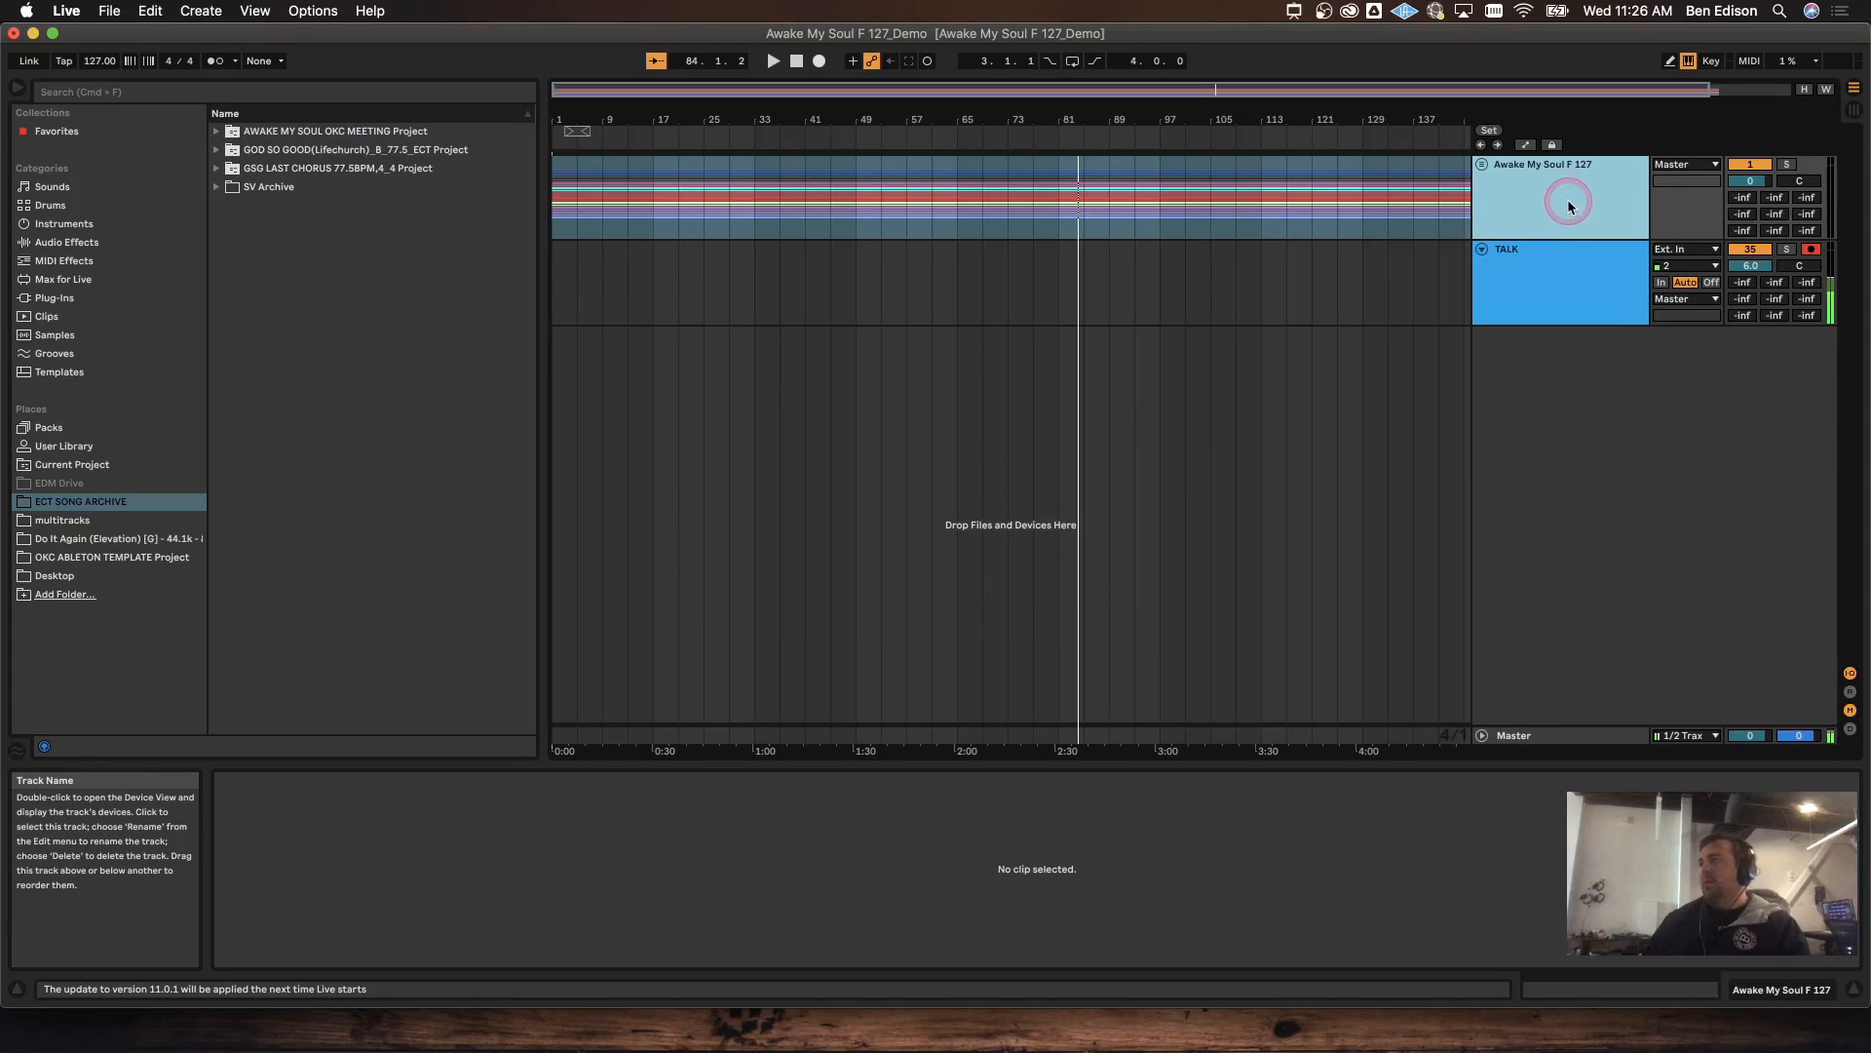
{"action": "left_click", "coordinate": [212, 321]}
{"action": "left_click_drag", "start_coordinate": [266, 250], "coordinate": [269, 256]}
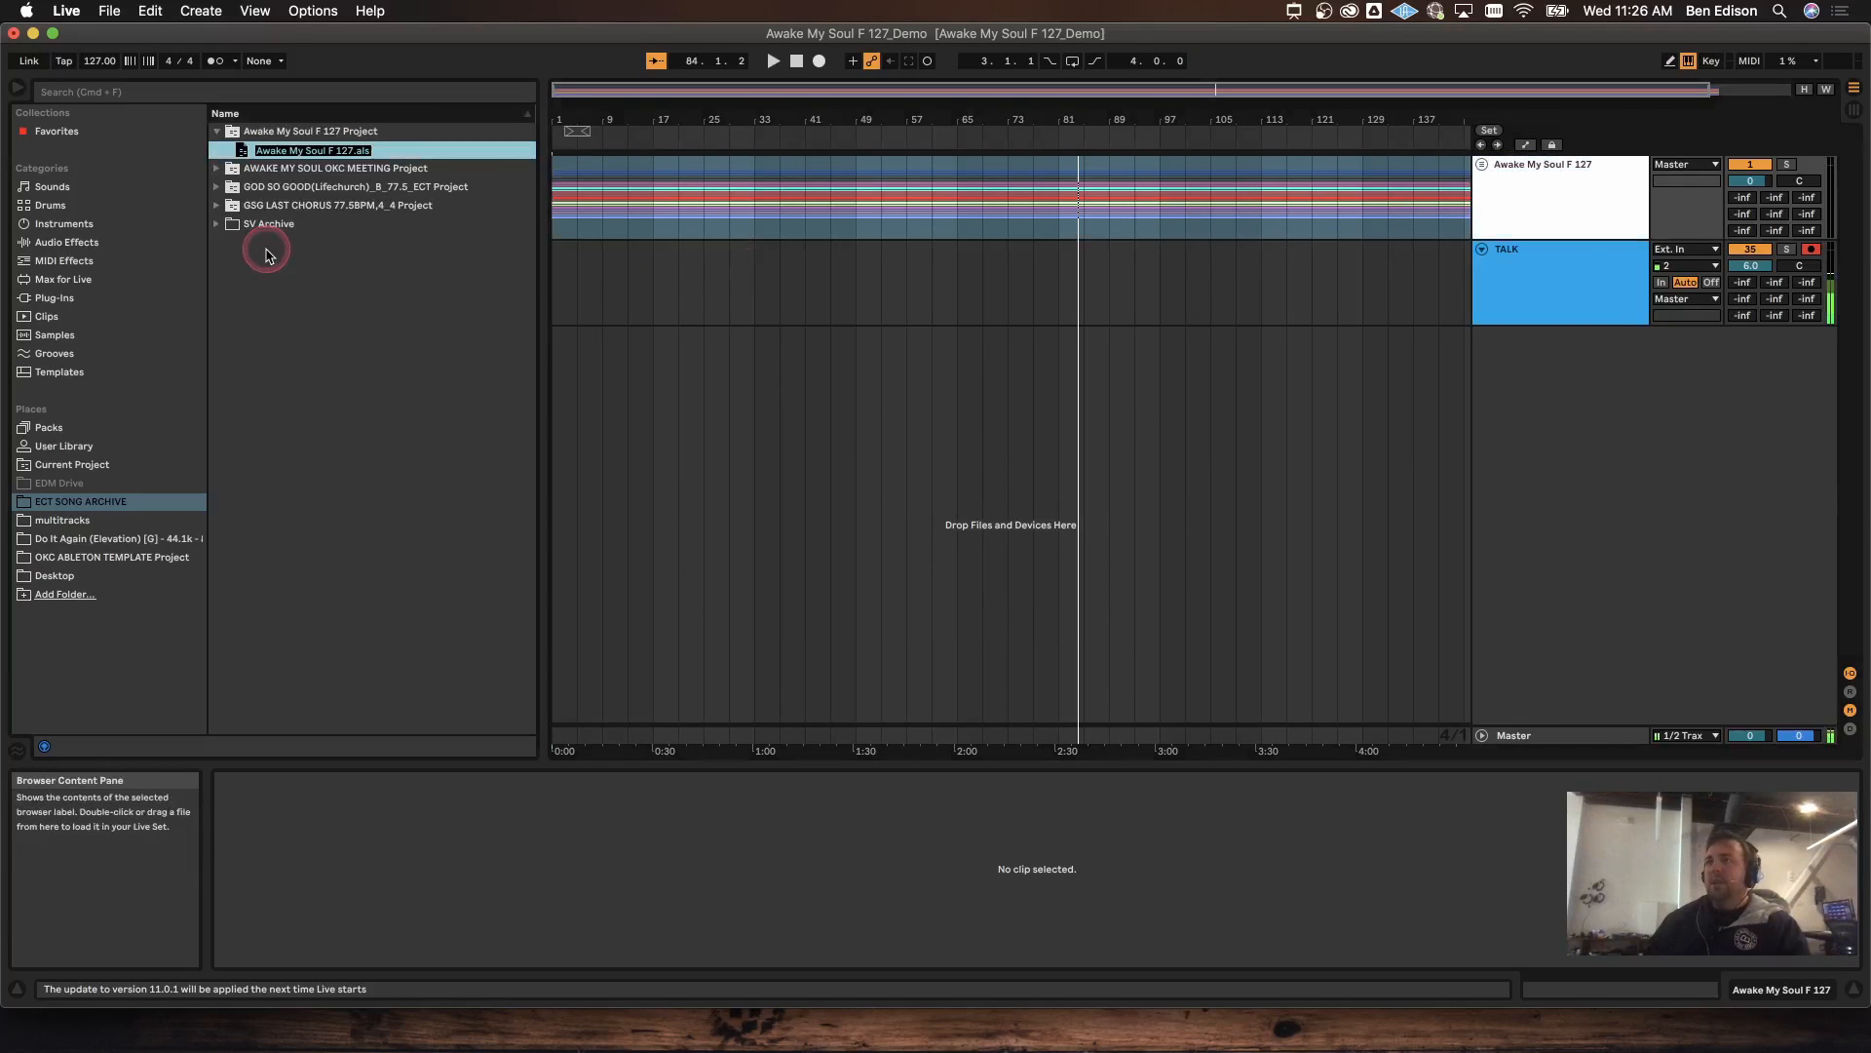
{"action": "key", "text": "Return"}
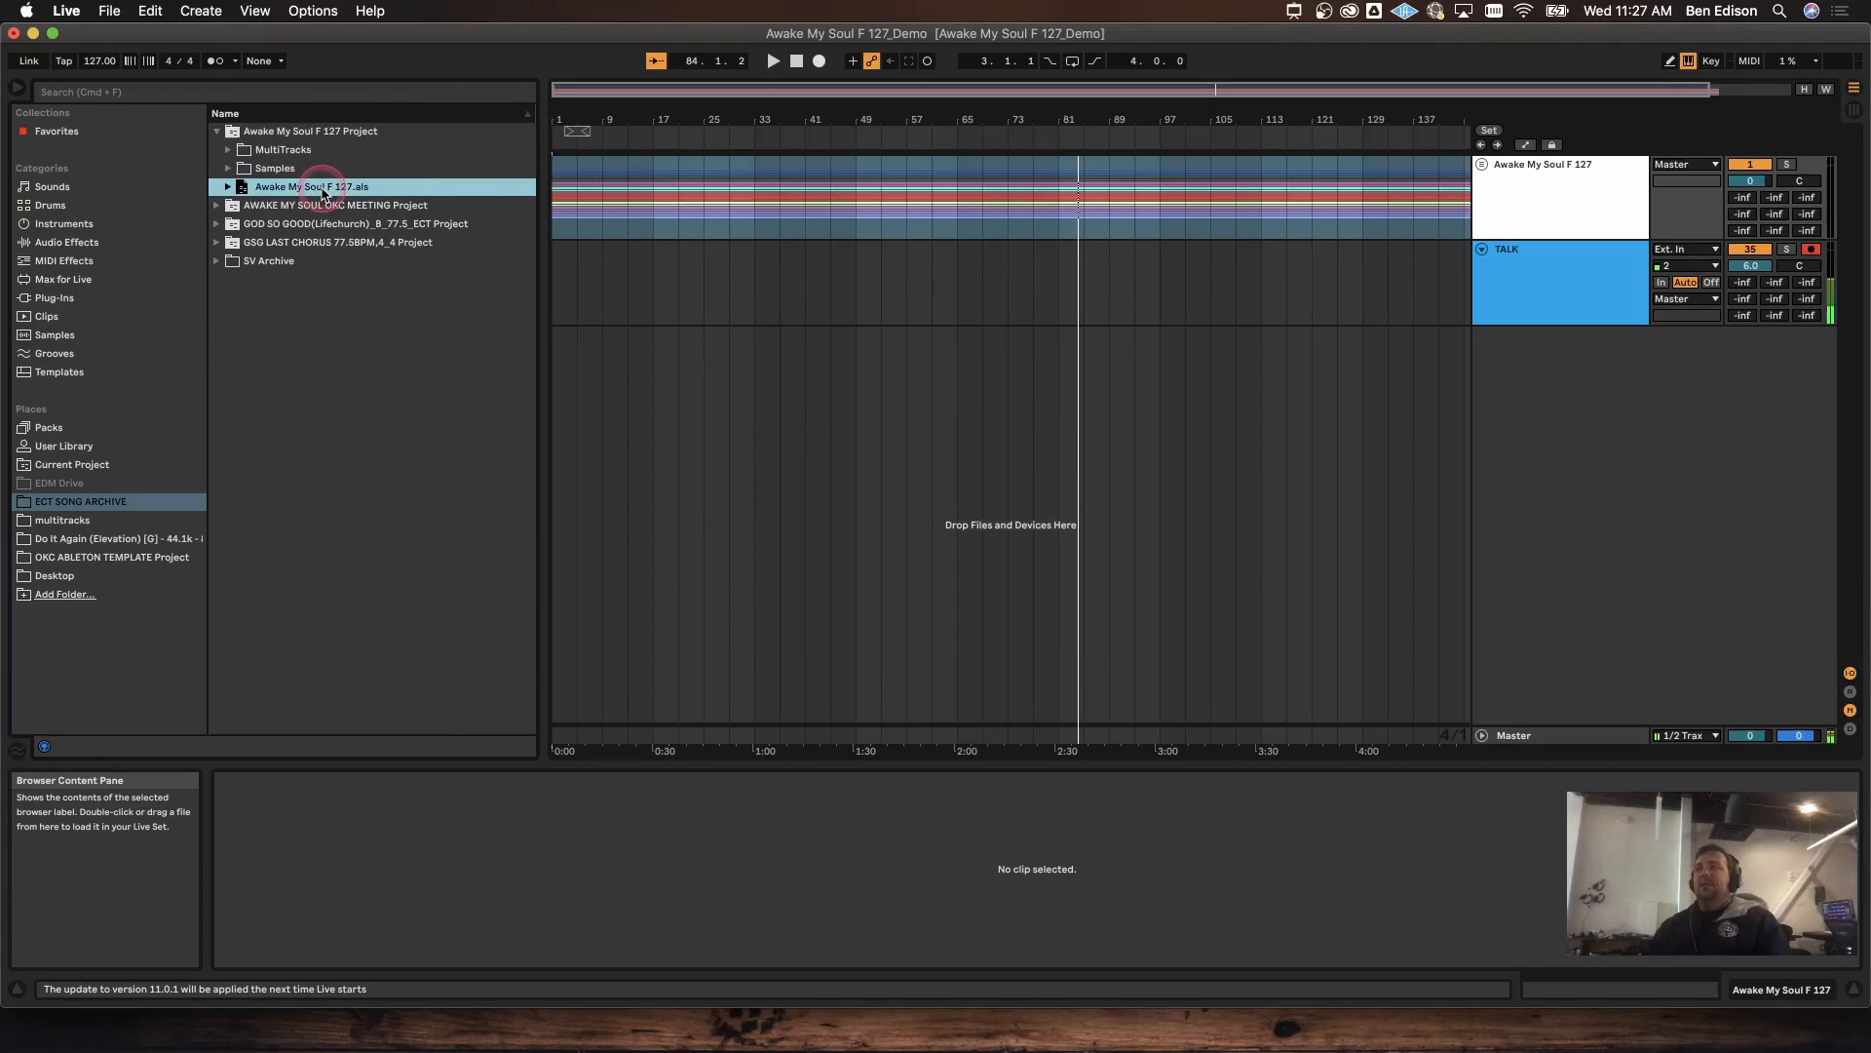
{"action": "left_click", "coordinate": [233, 140]}
{"action": "left_click", "coordinate": [233, 141]}
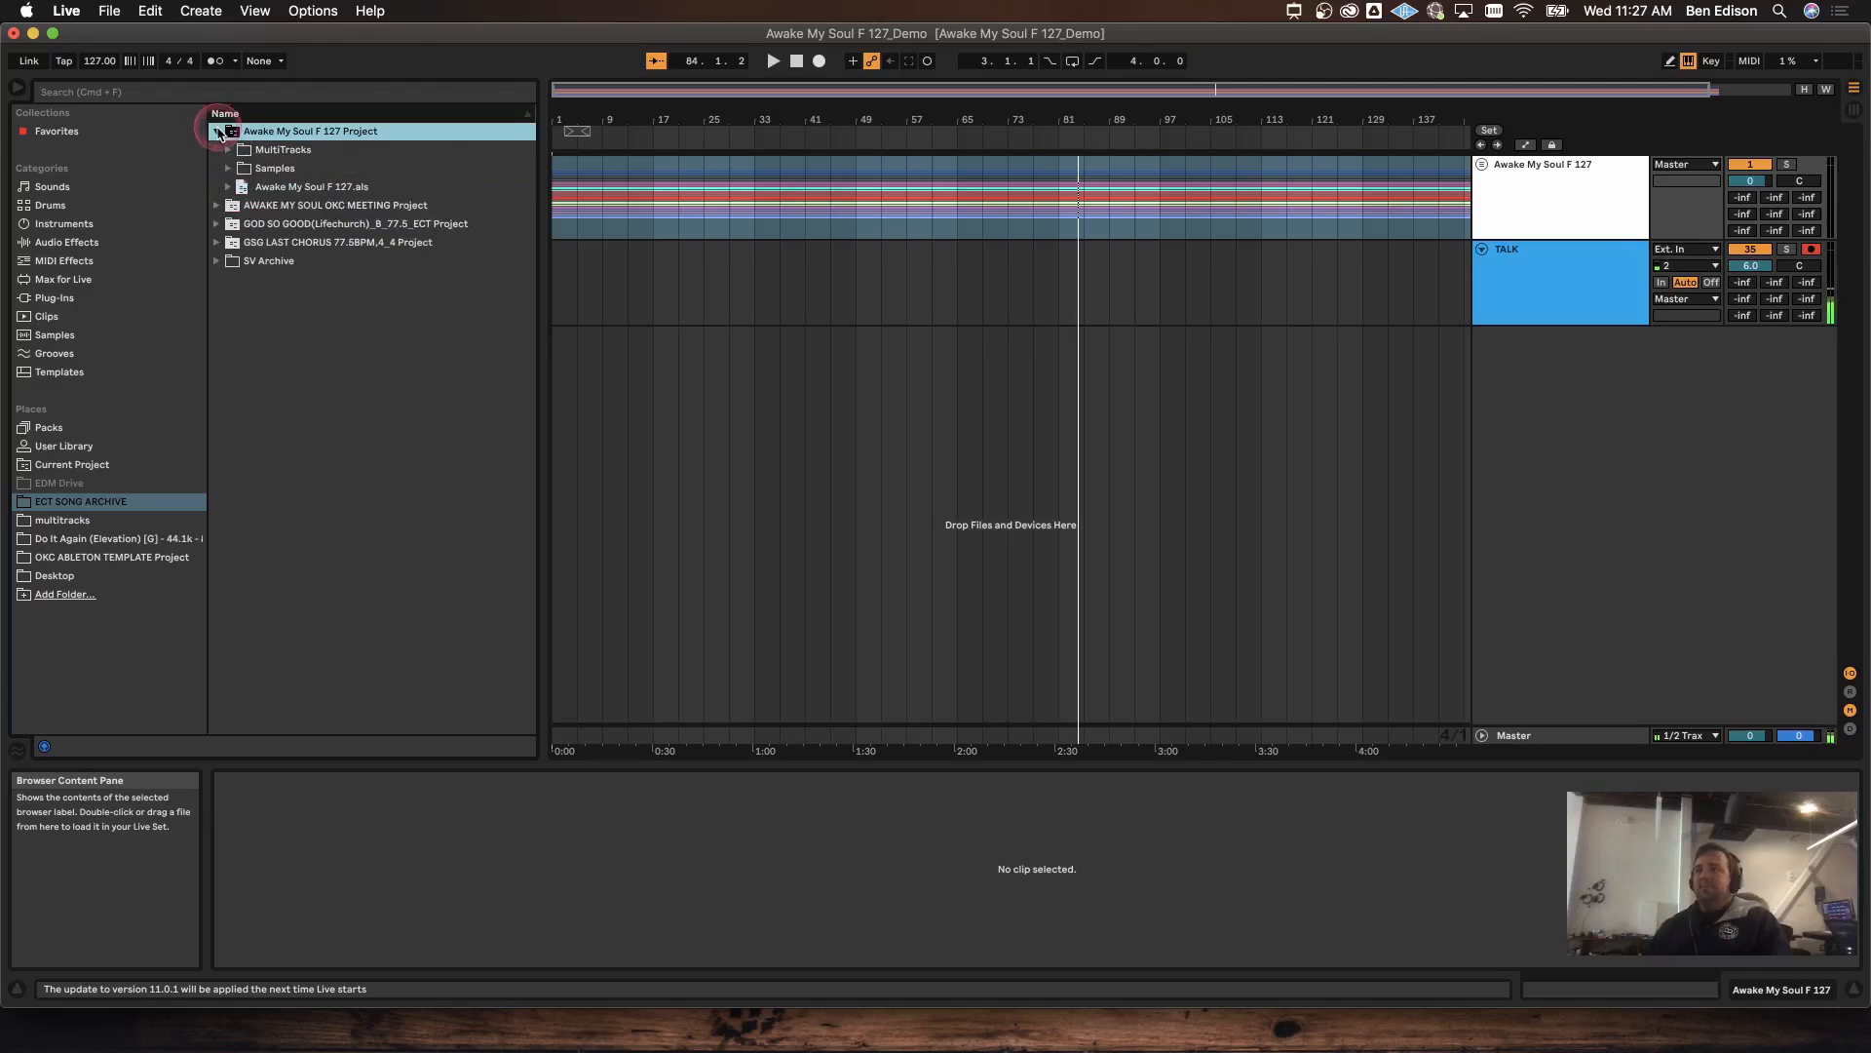
{"action": "left_click", "coordinate": [361, 188]}
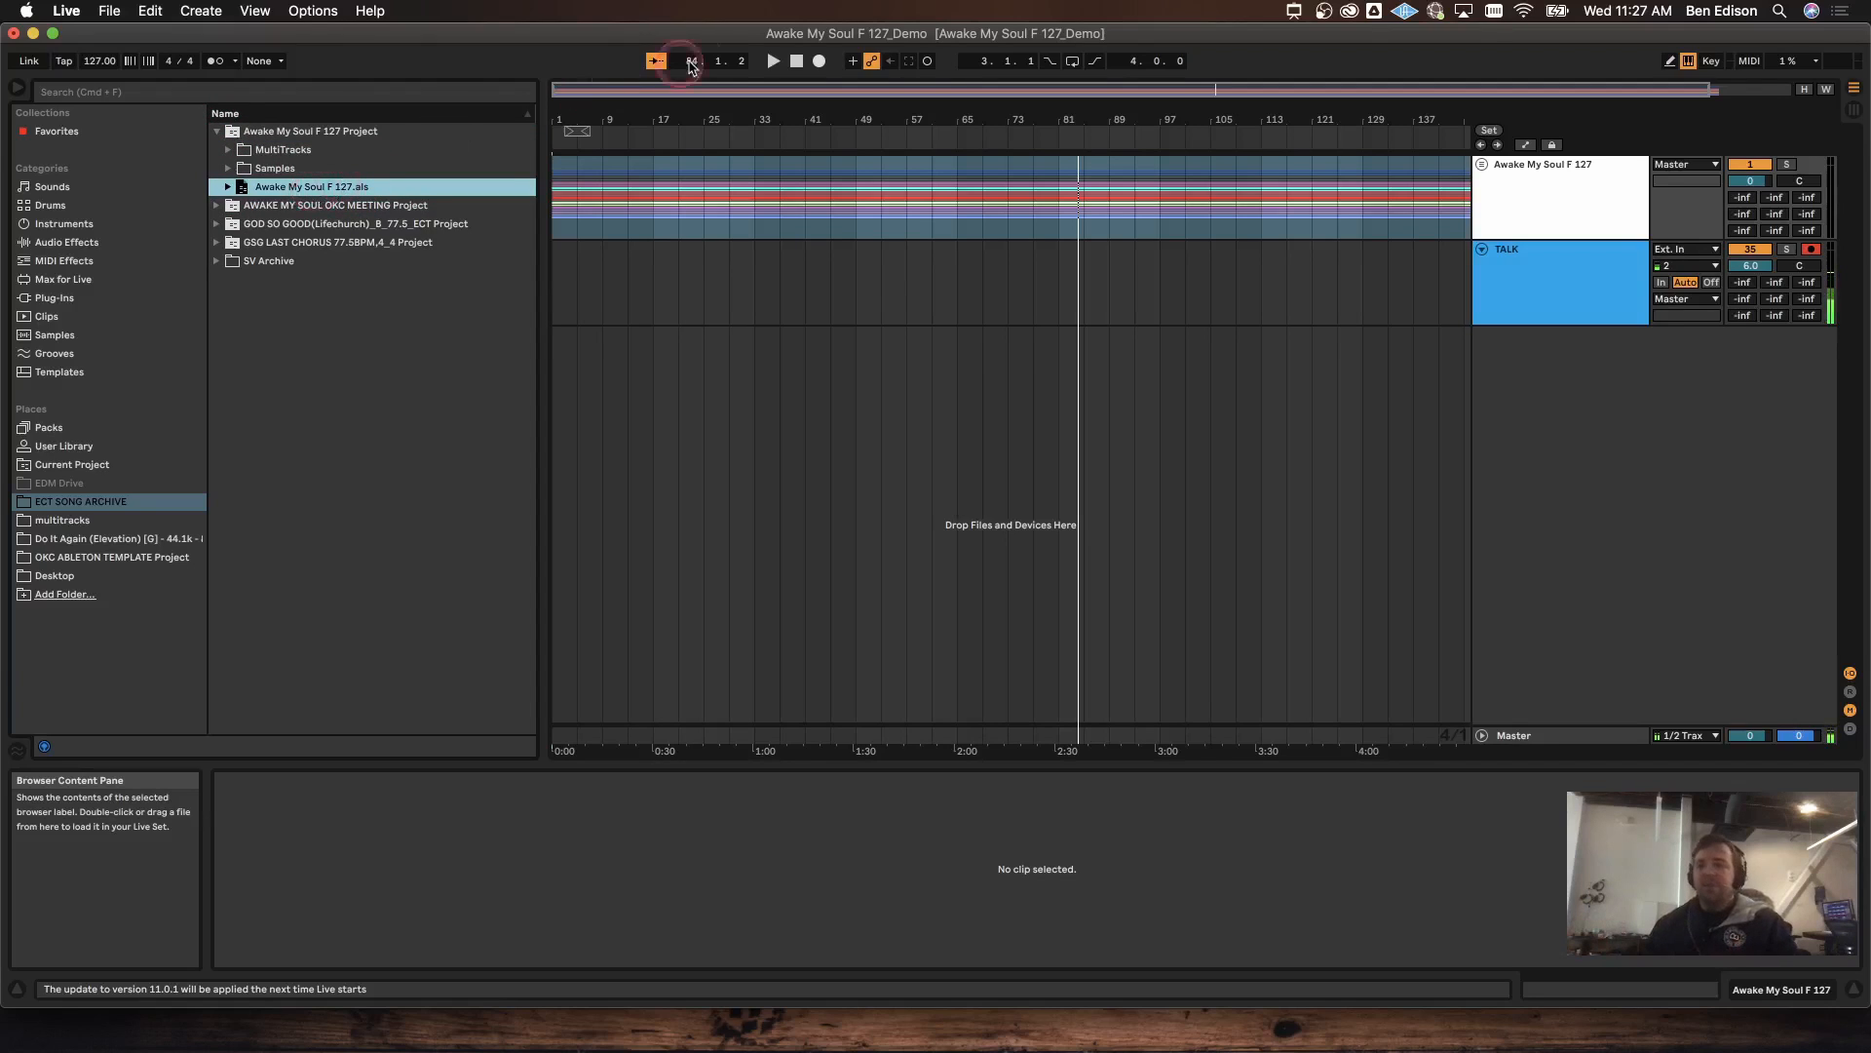
{"action": "left_click", "coordinate": [1566, 198]}
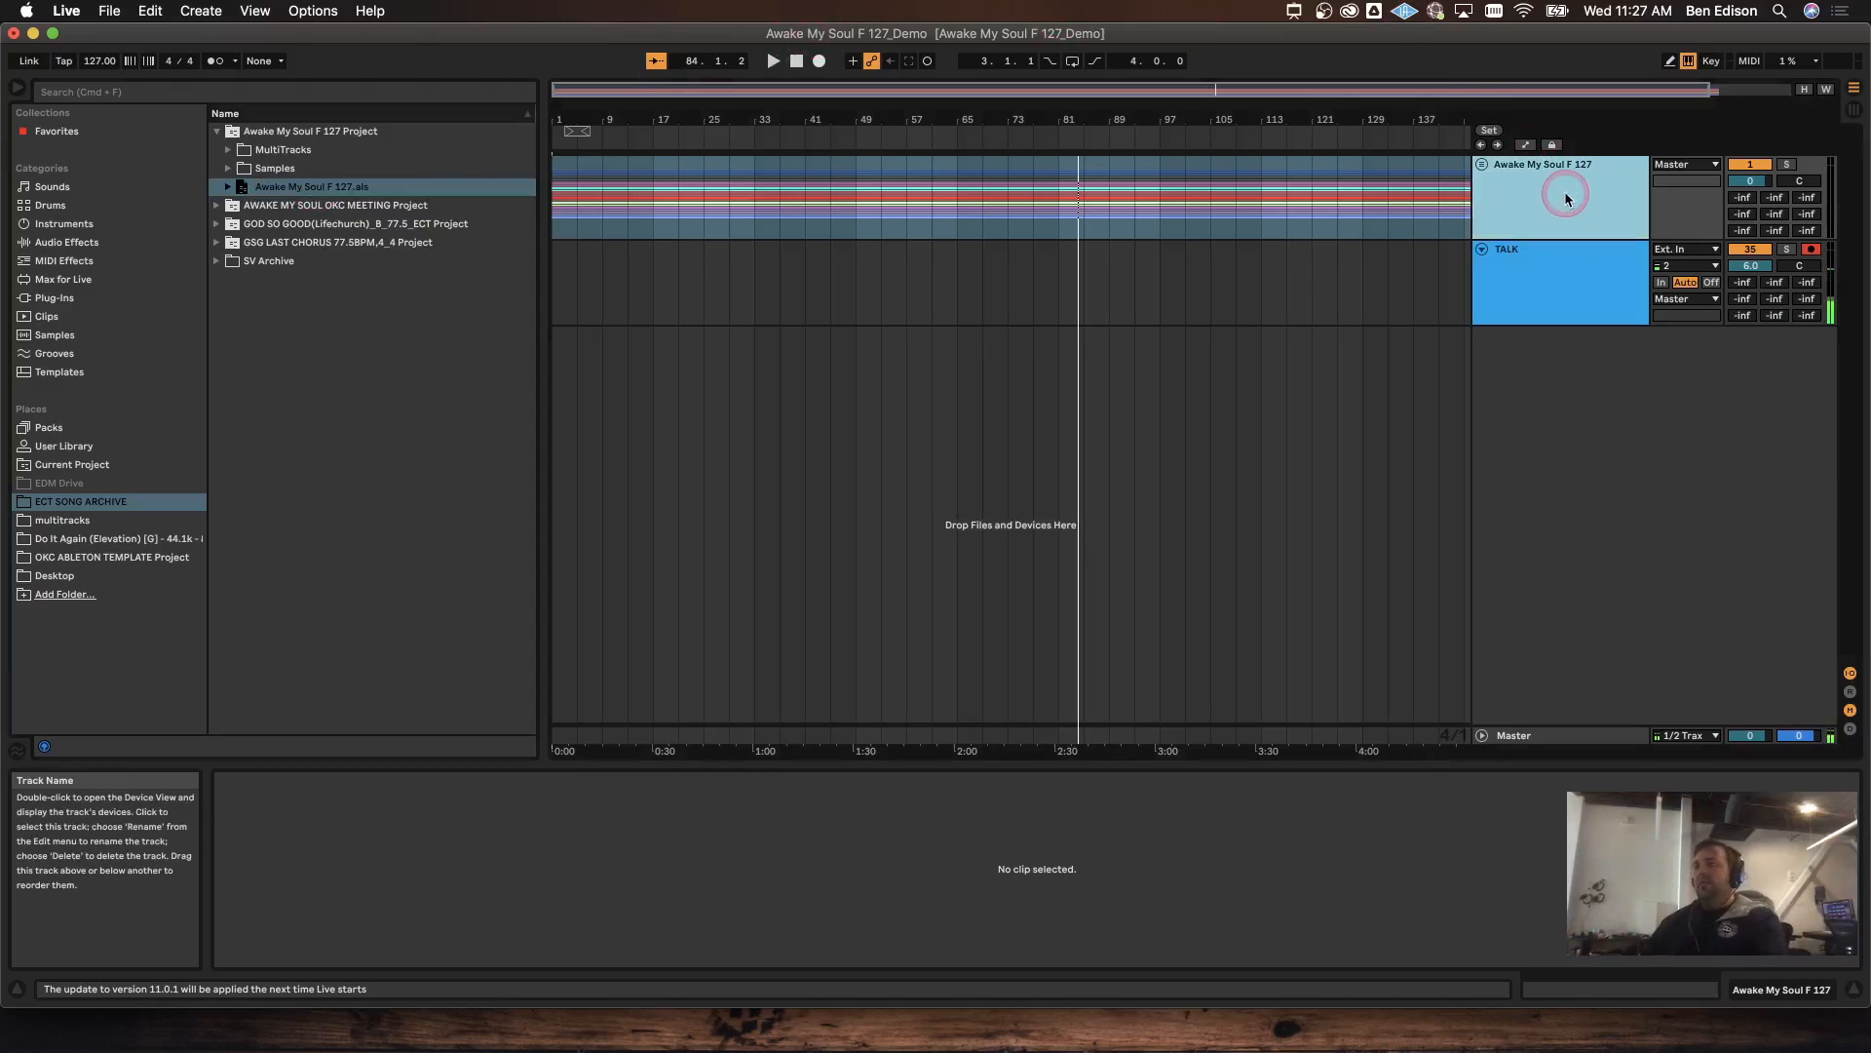
Step: Replace the group with the saved Awake My Soul F 127 set and fold it
{"action": "key", "text": "Delete"}
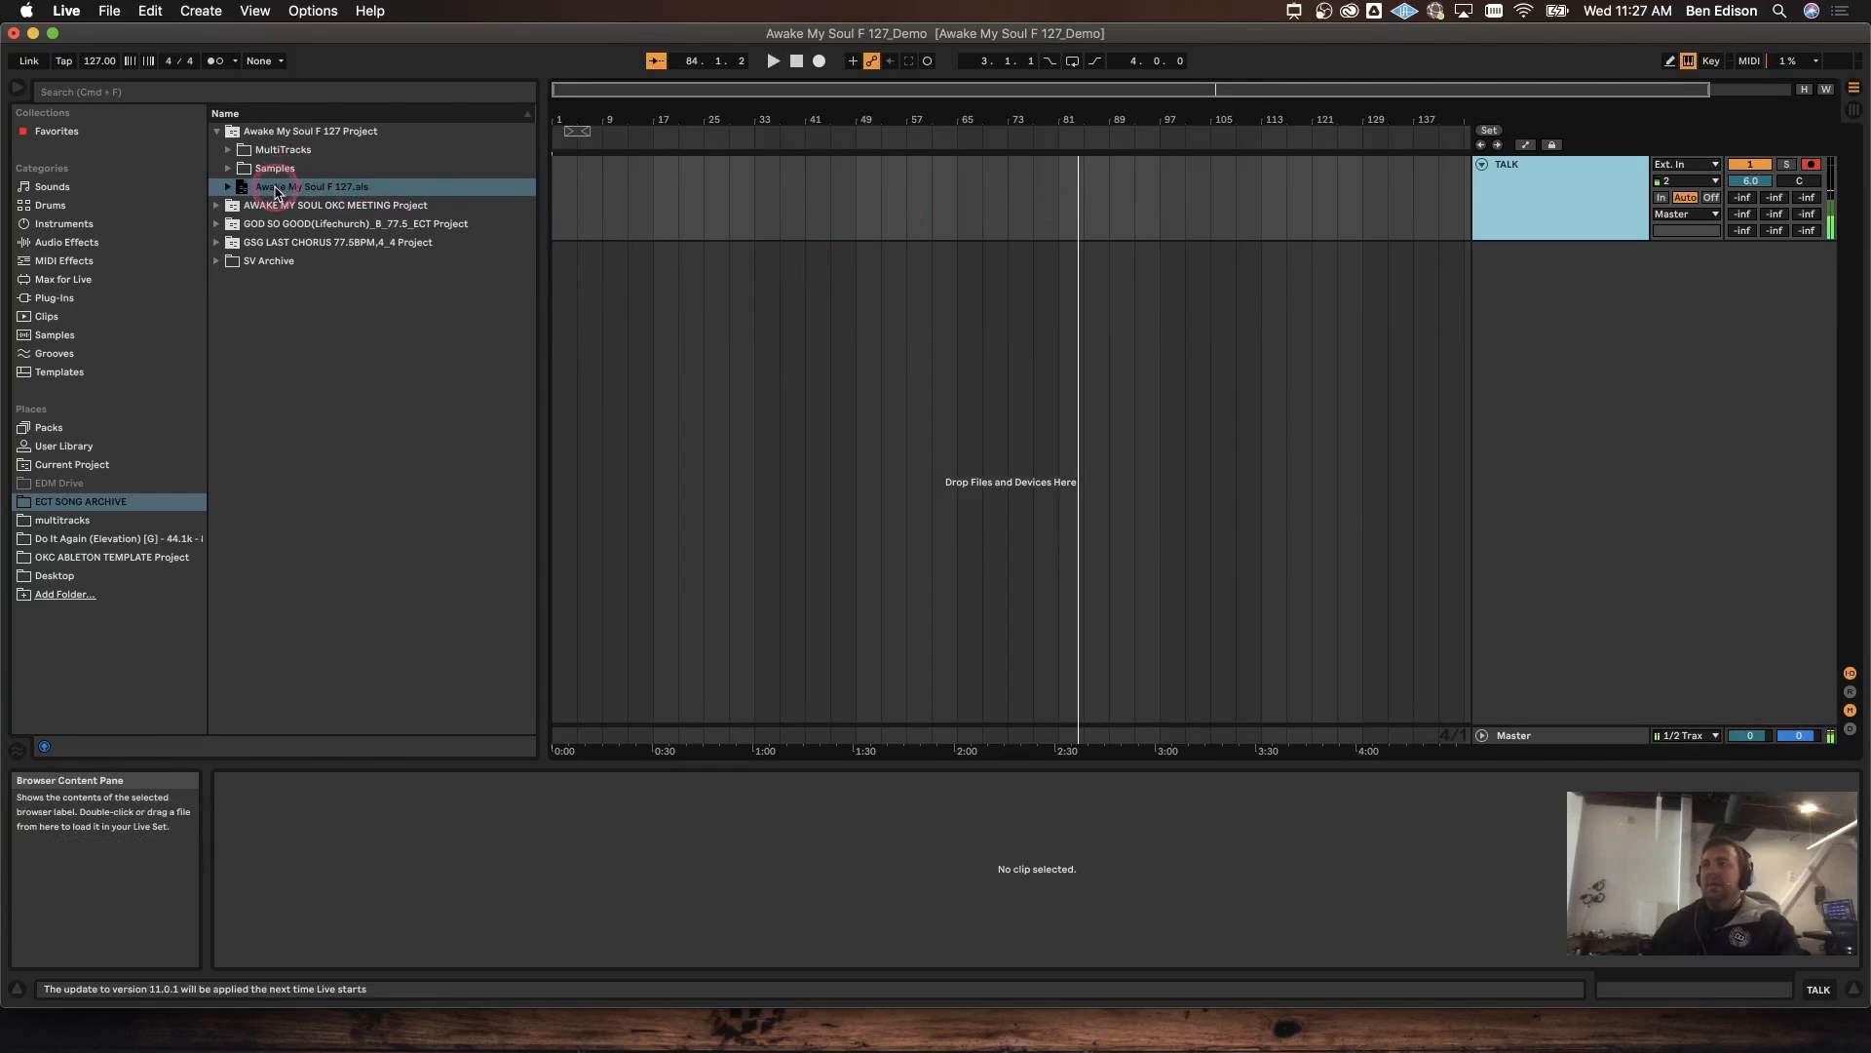
{"action": "left_click_drag", "start_coordinate": [278, 192], "coordinate": [604, 214]}
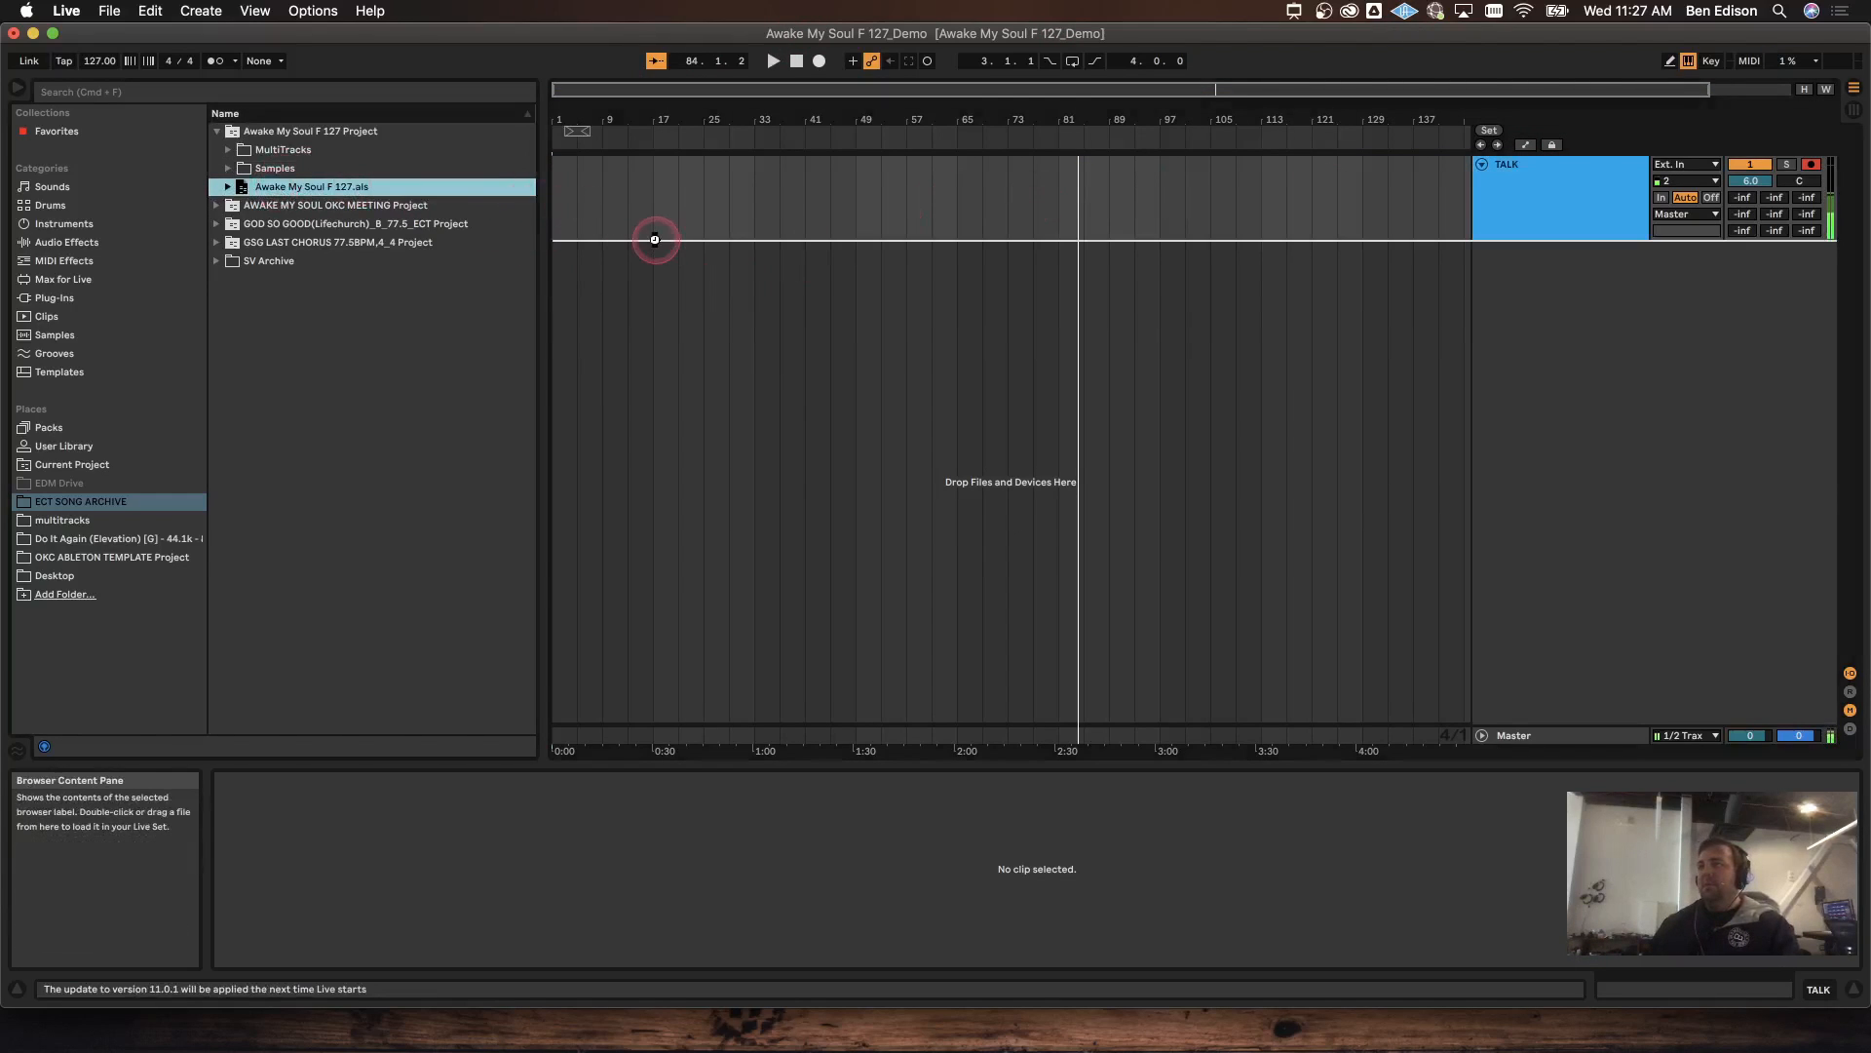
{"action": "scroll", "coordinate": [1580, 273], "scroll_direction": "up", "scroll_amount": 10}
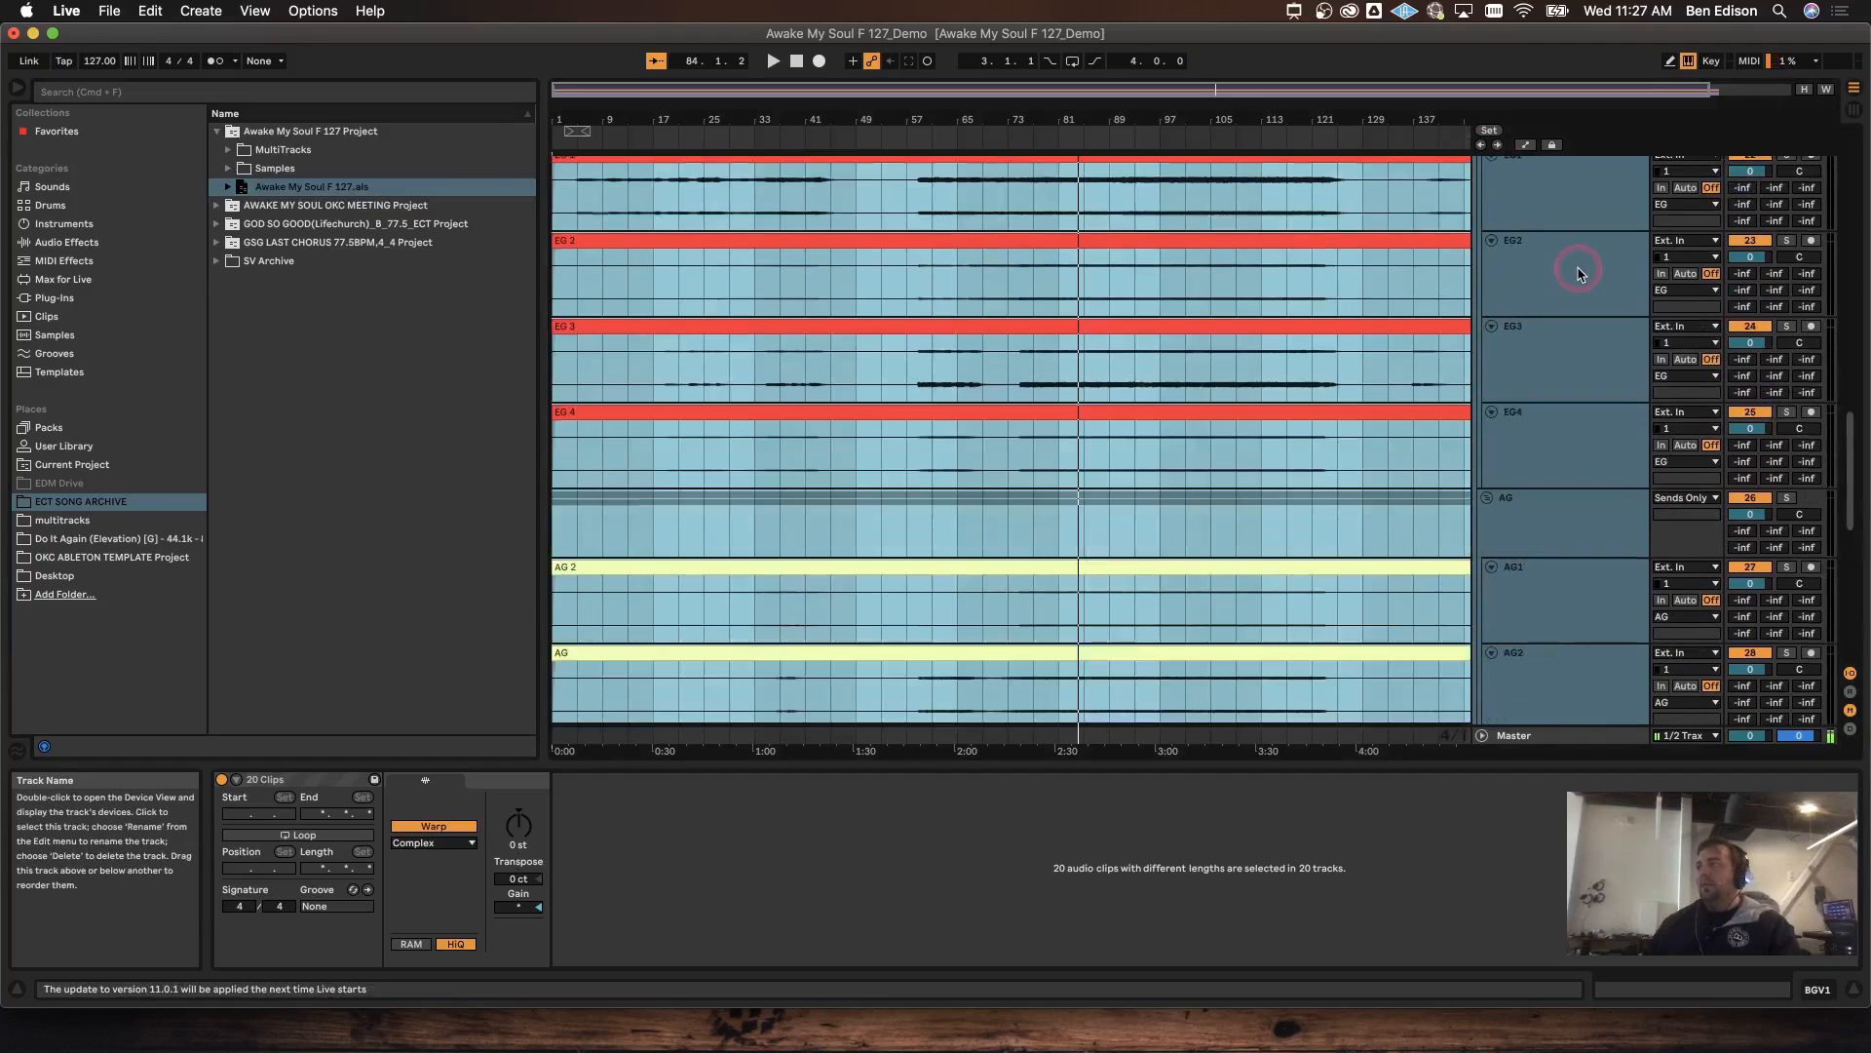
{"action": "scroll", "coordinate": [1580, 273], "scroll_direction": "up", "scroll_amount": 10}
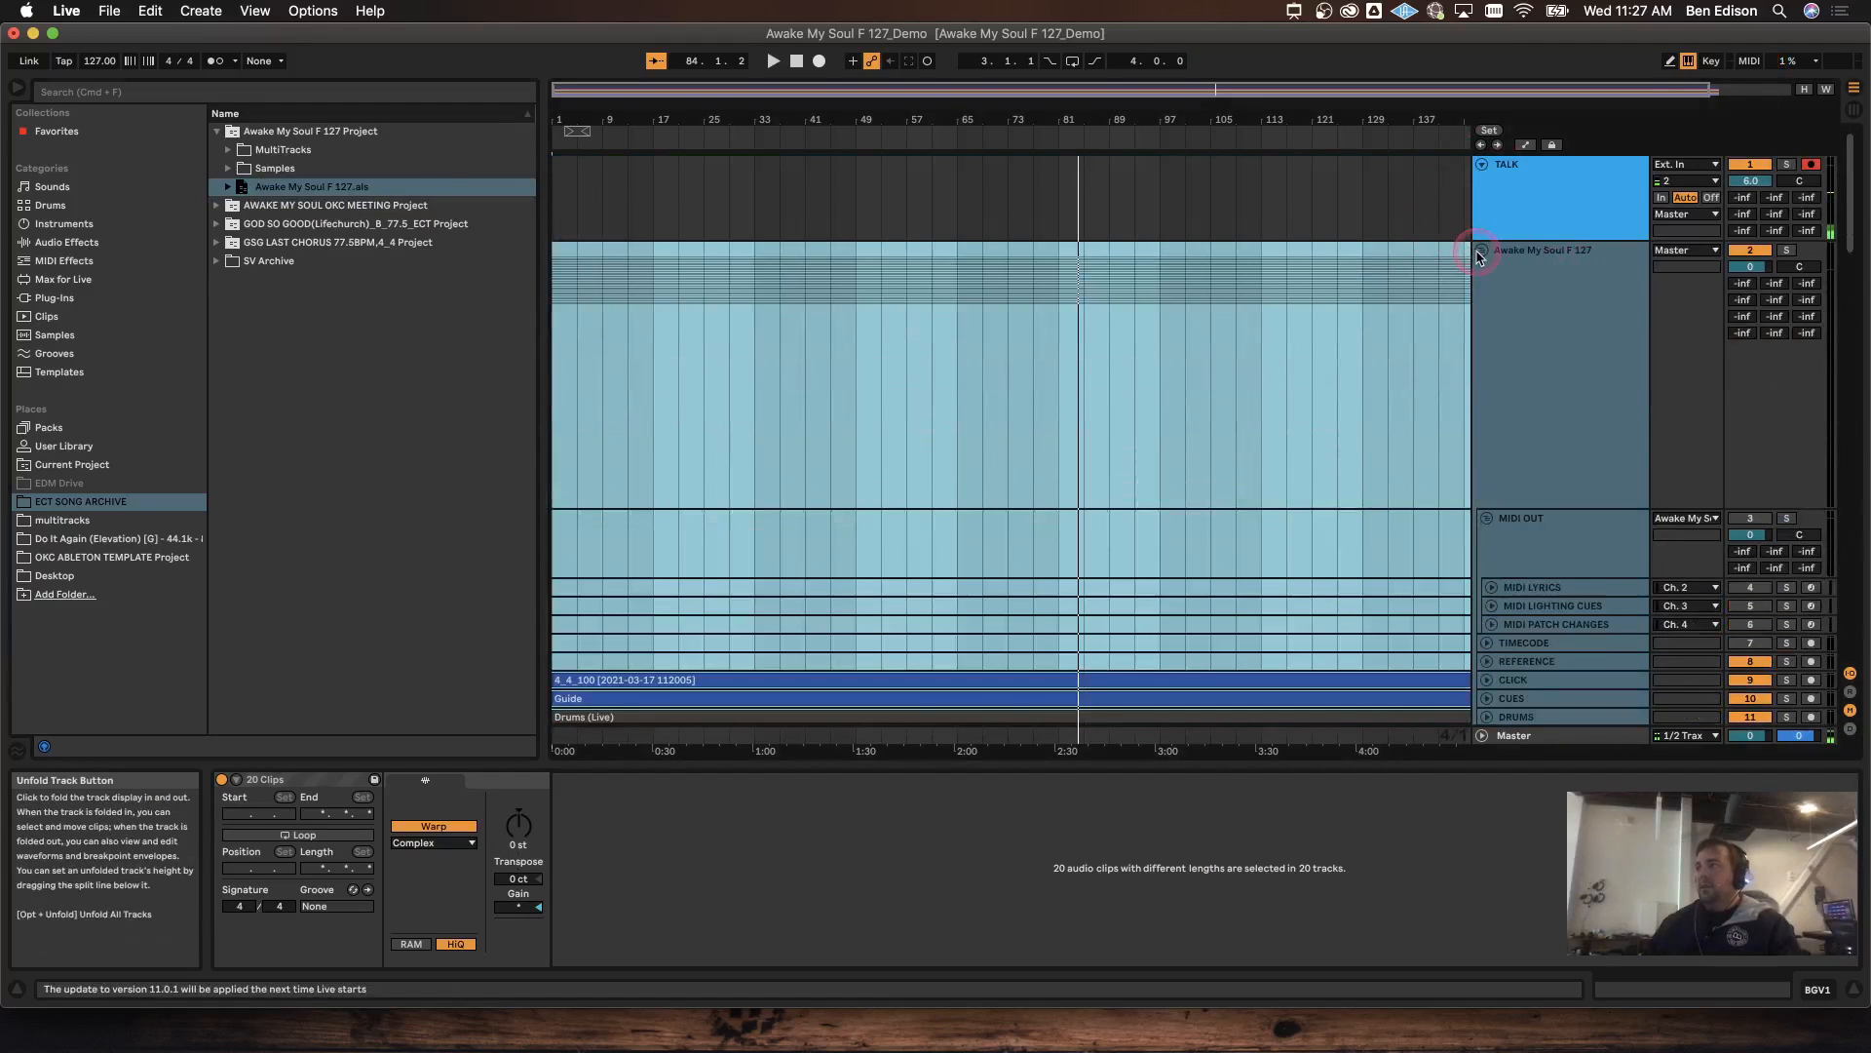
{"action": "left_click", "coordinate": [1481, 255]}
{"action": "left_click", "coordinate": [1543, 232]}
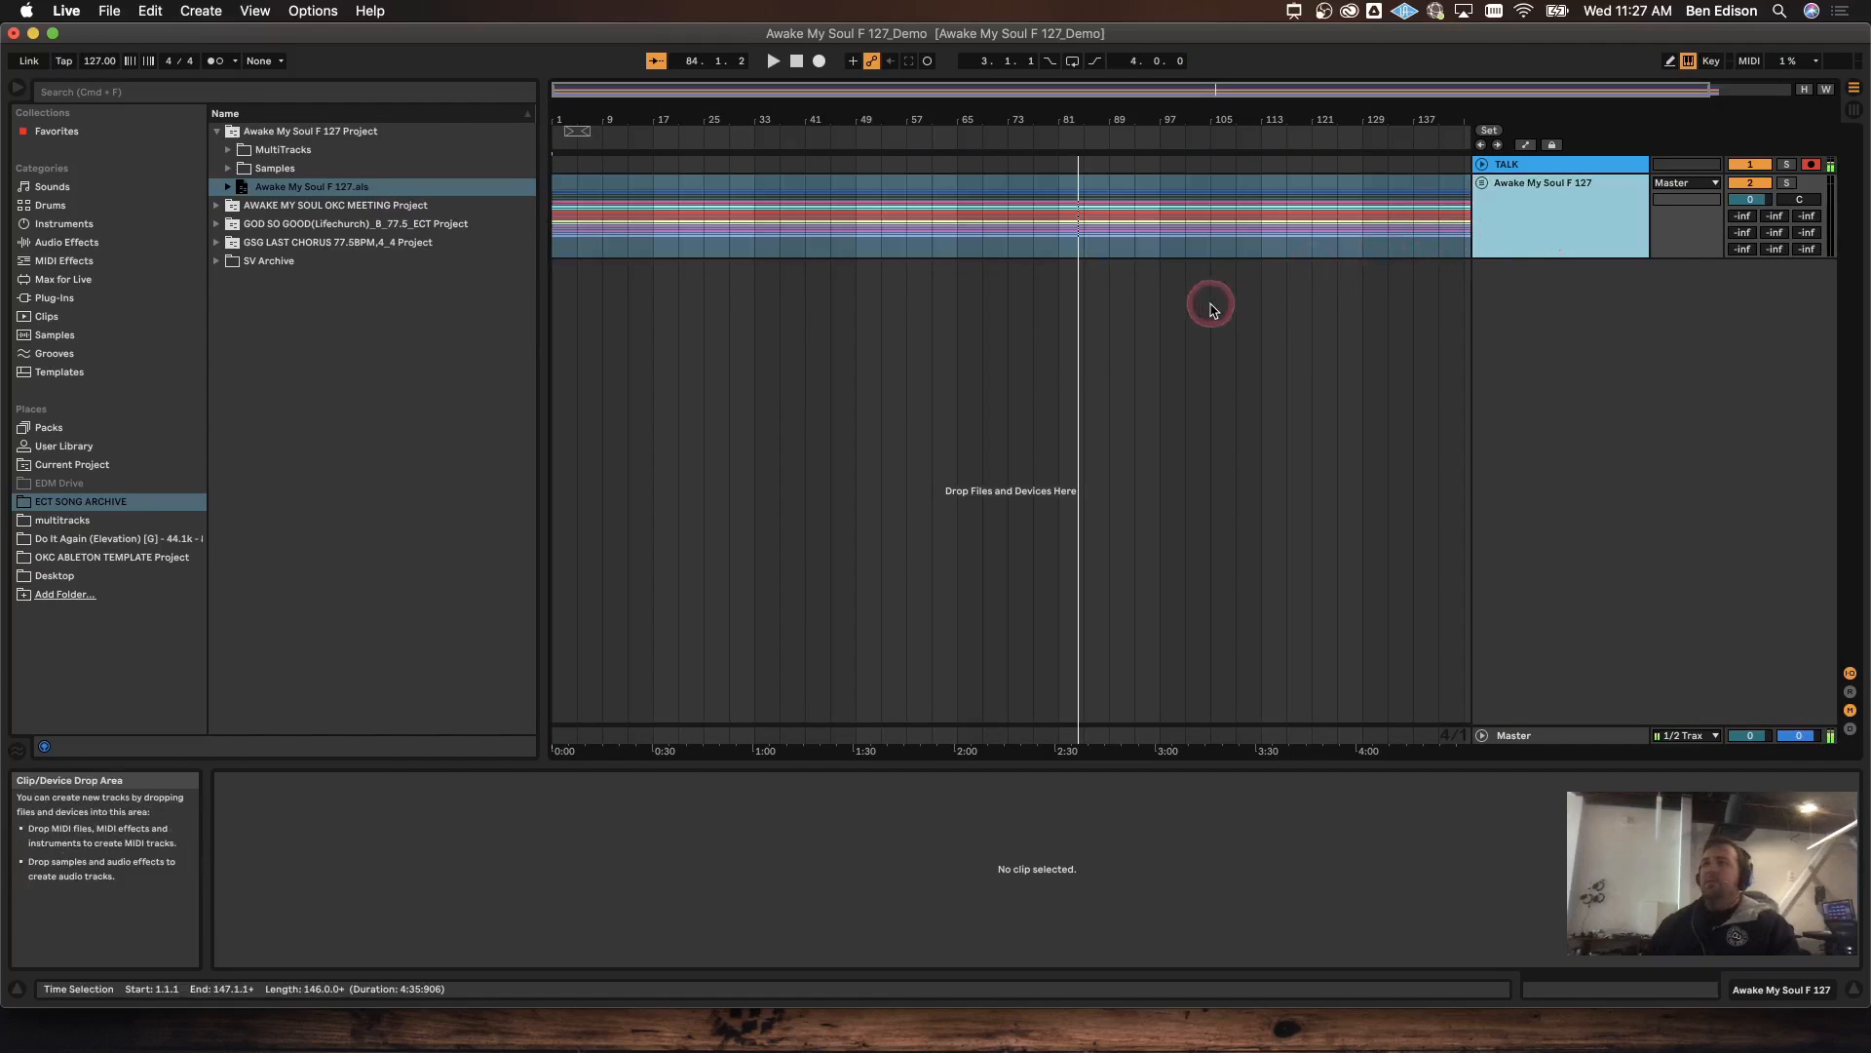
Step: Add the GOD SO GOOD set below as a folded GOD SO GOOD B 77.5 ECT group
{"action": "left_click", "coordinate": [218, 222]}
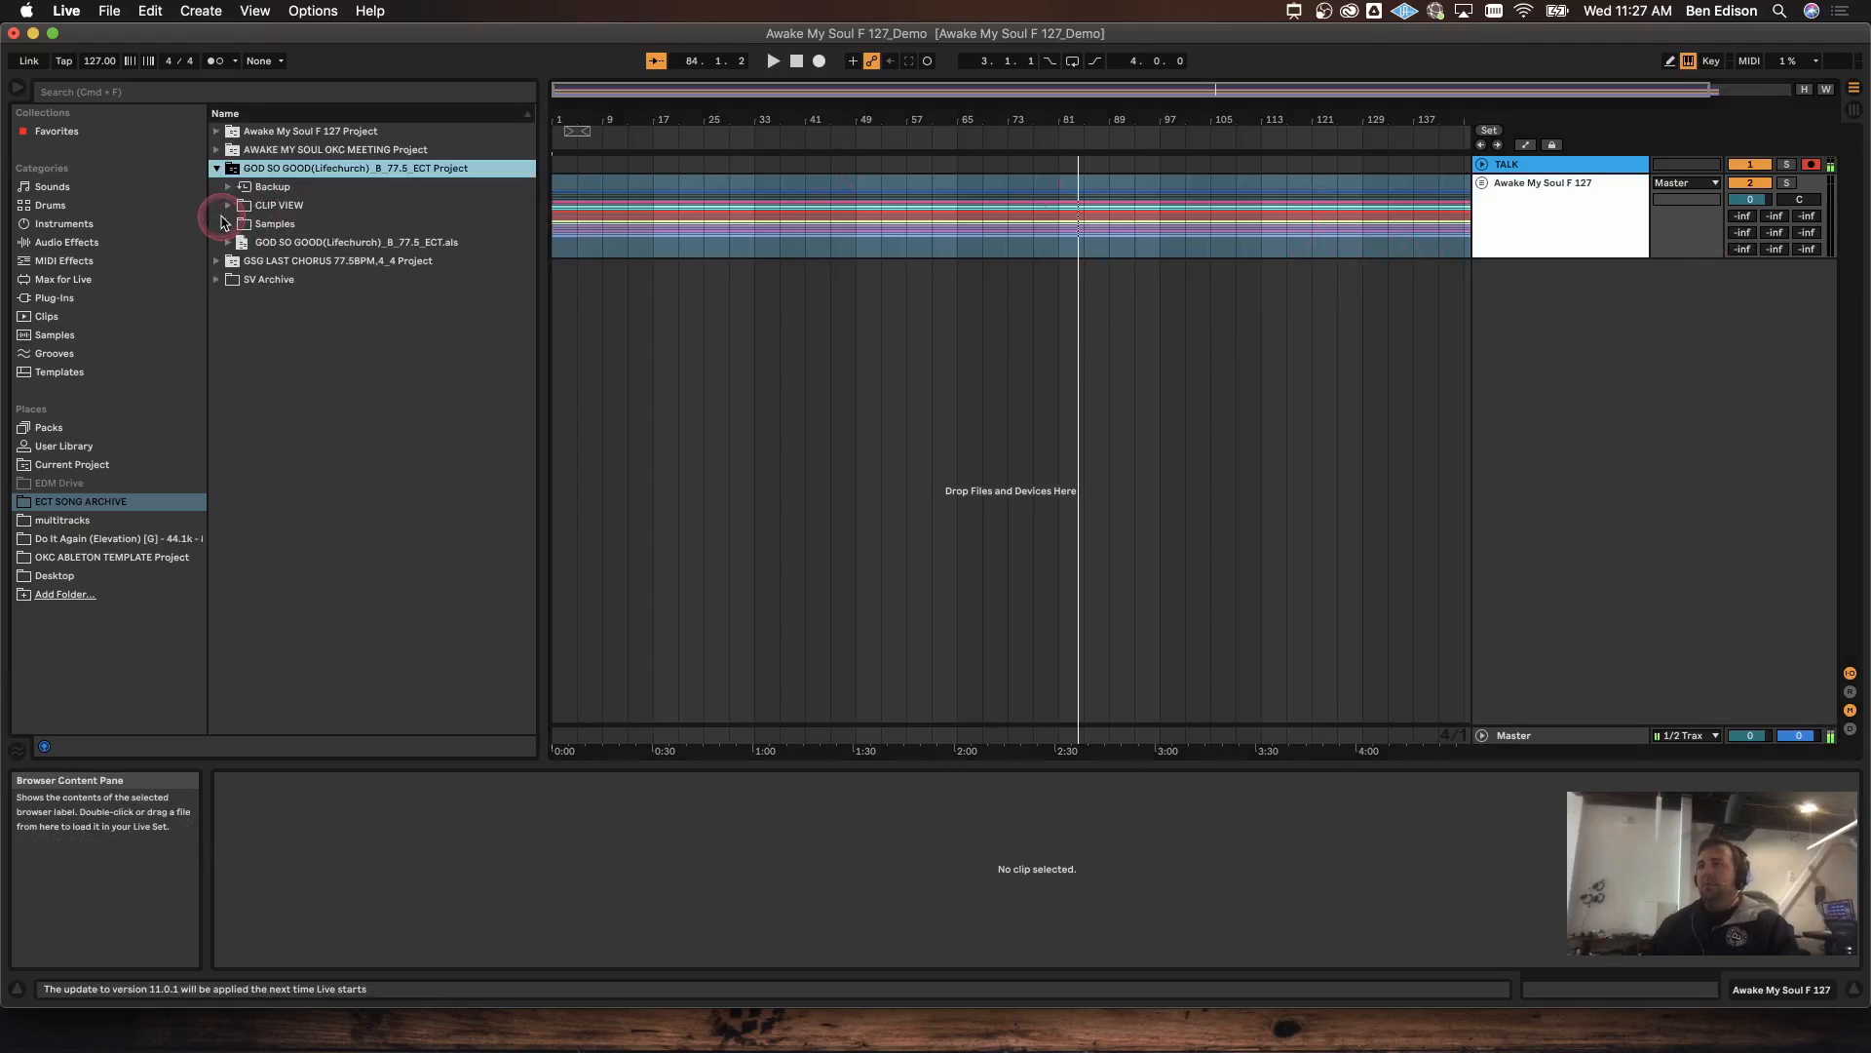
{"action": "double_click", "coordinate": [293, 242]}
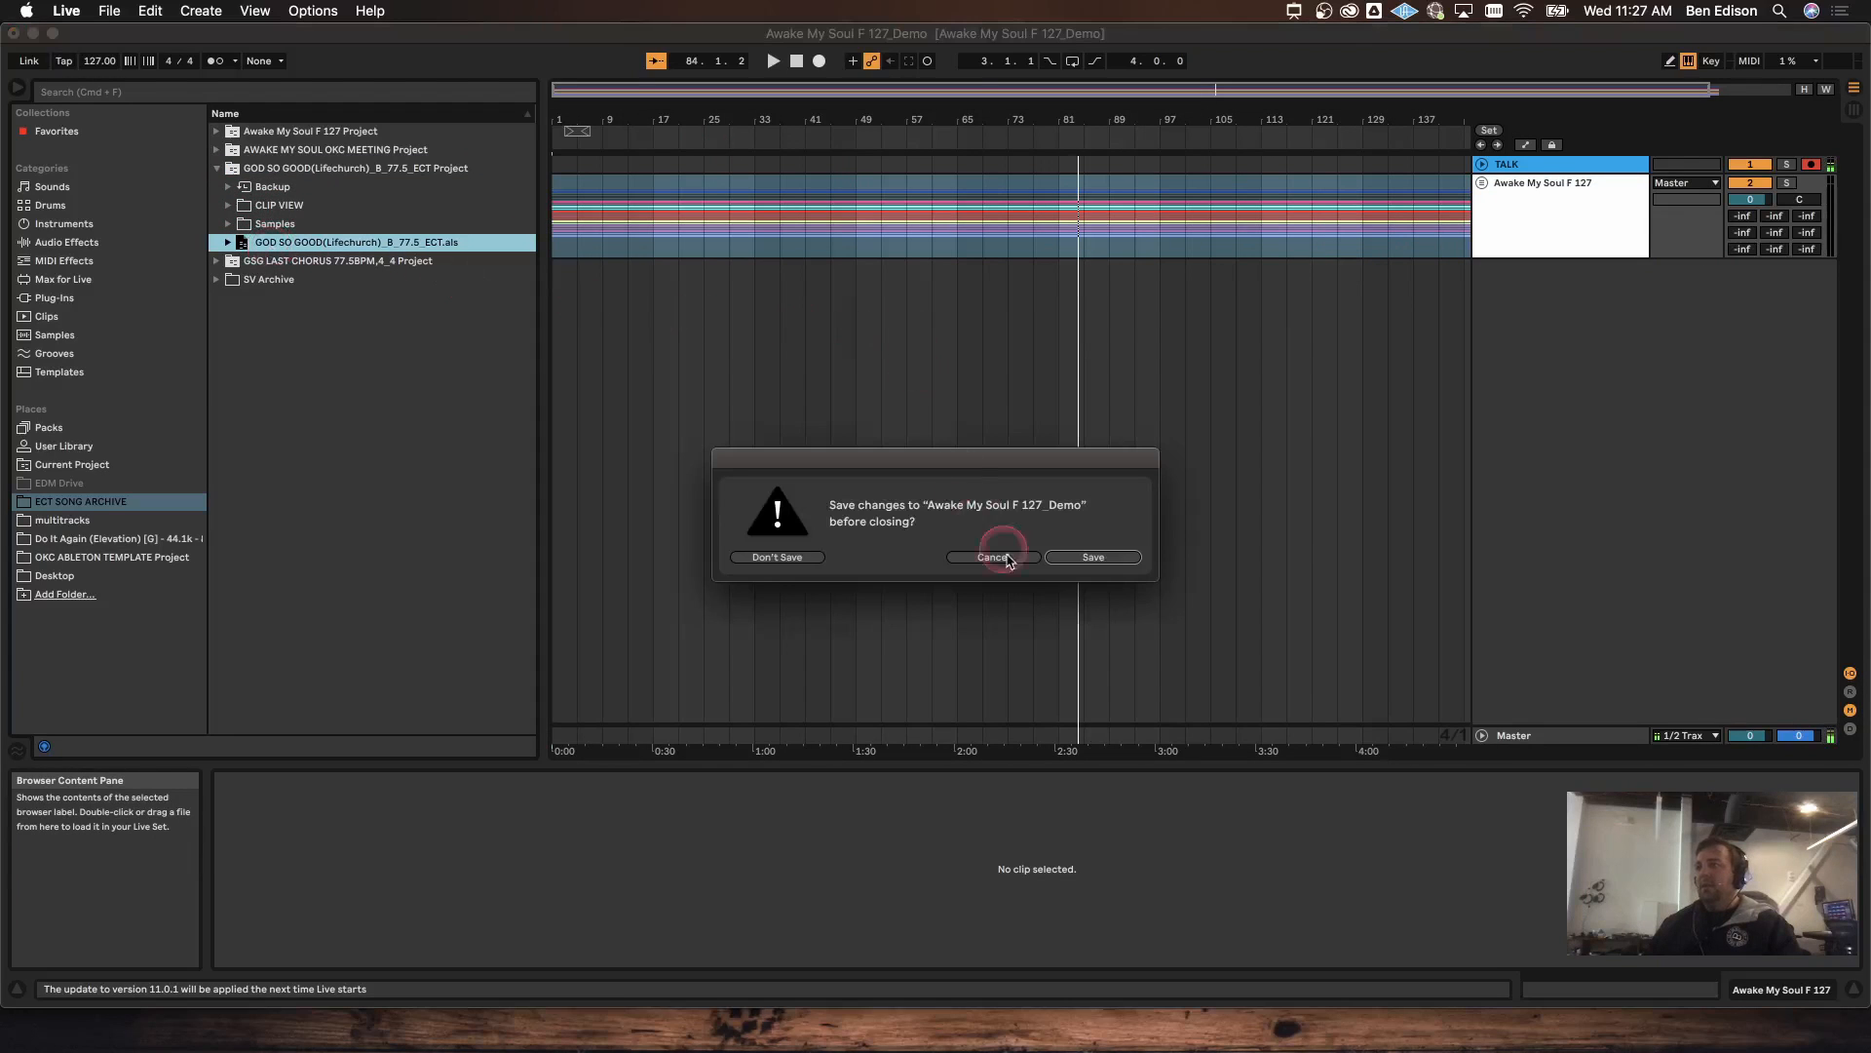
{"action": "left_click", "coordinate": [1006, 560]}
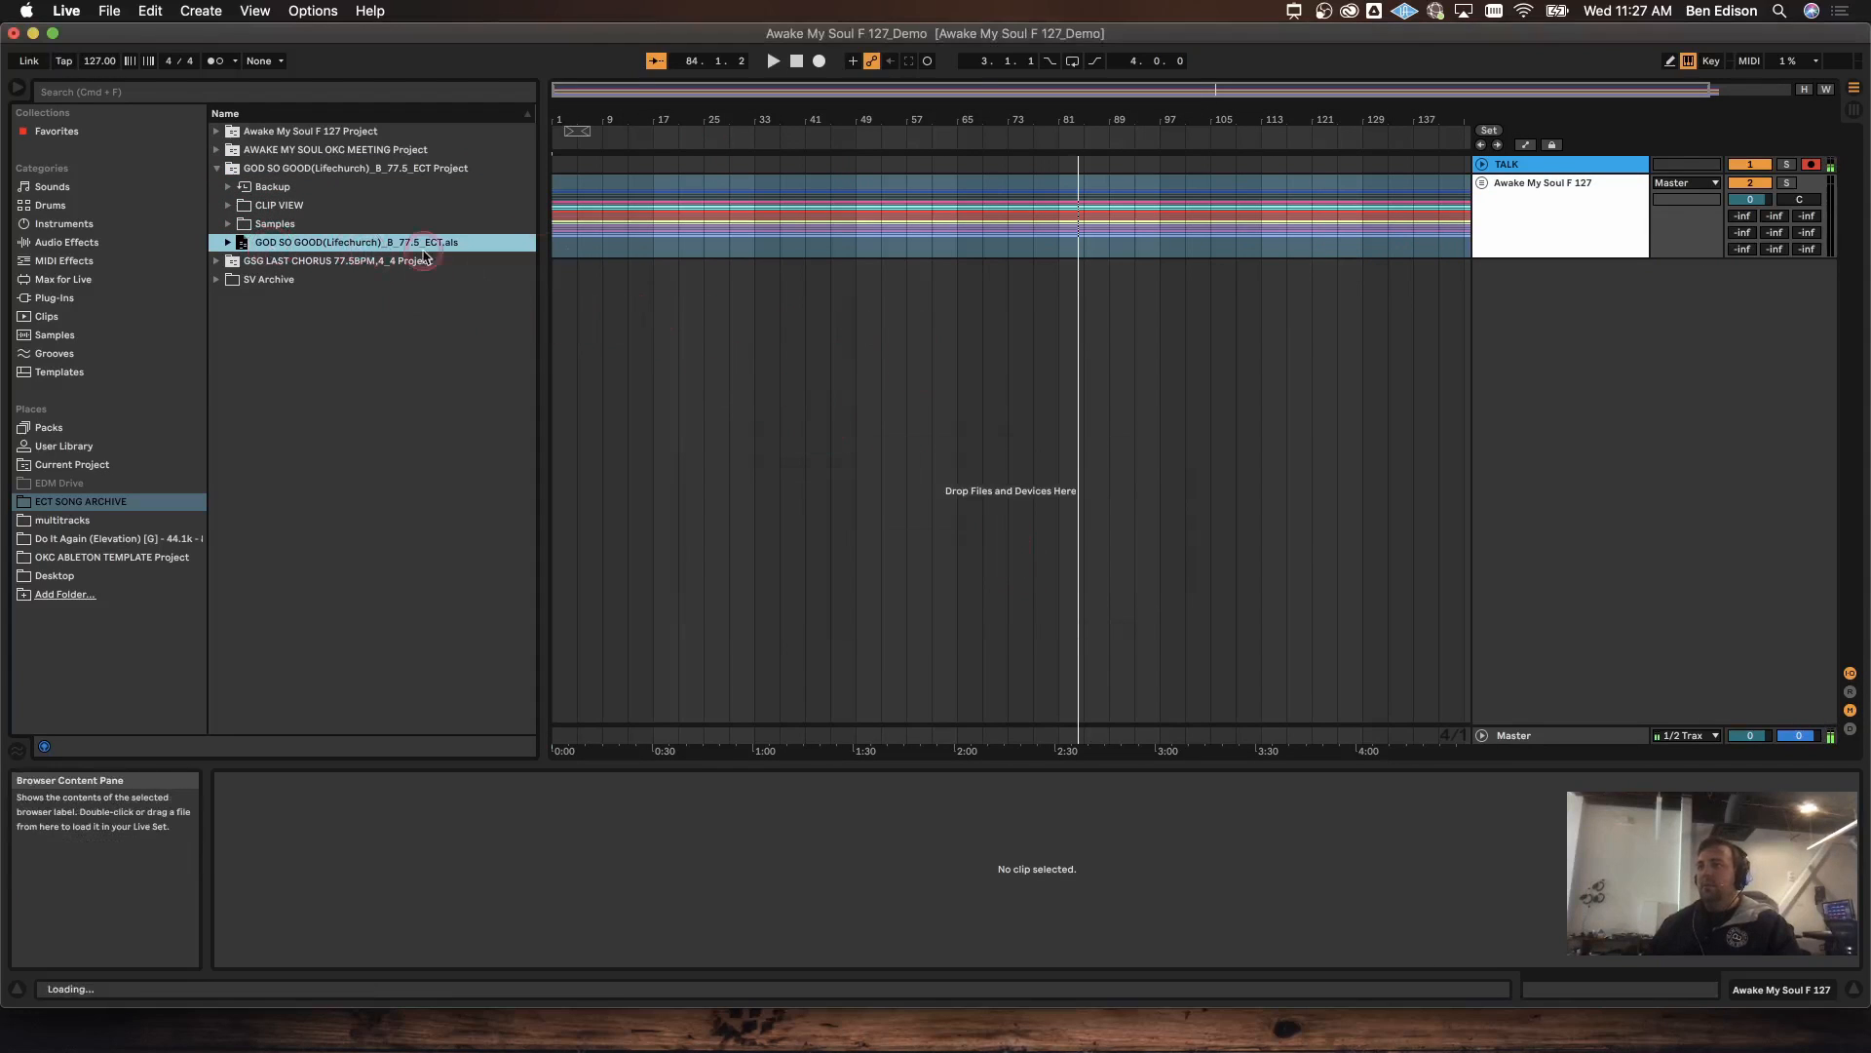
{"action": "left_click_drag", "start_coordinate": [423, 255], "coordinate": [1006, 280]}
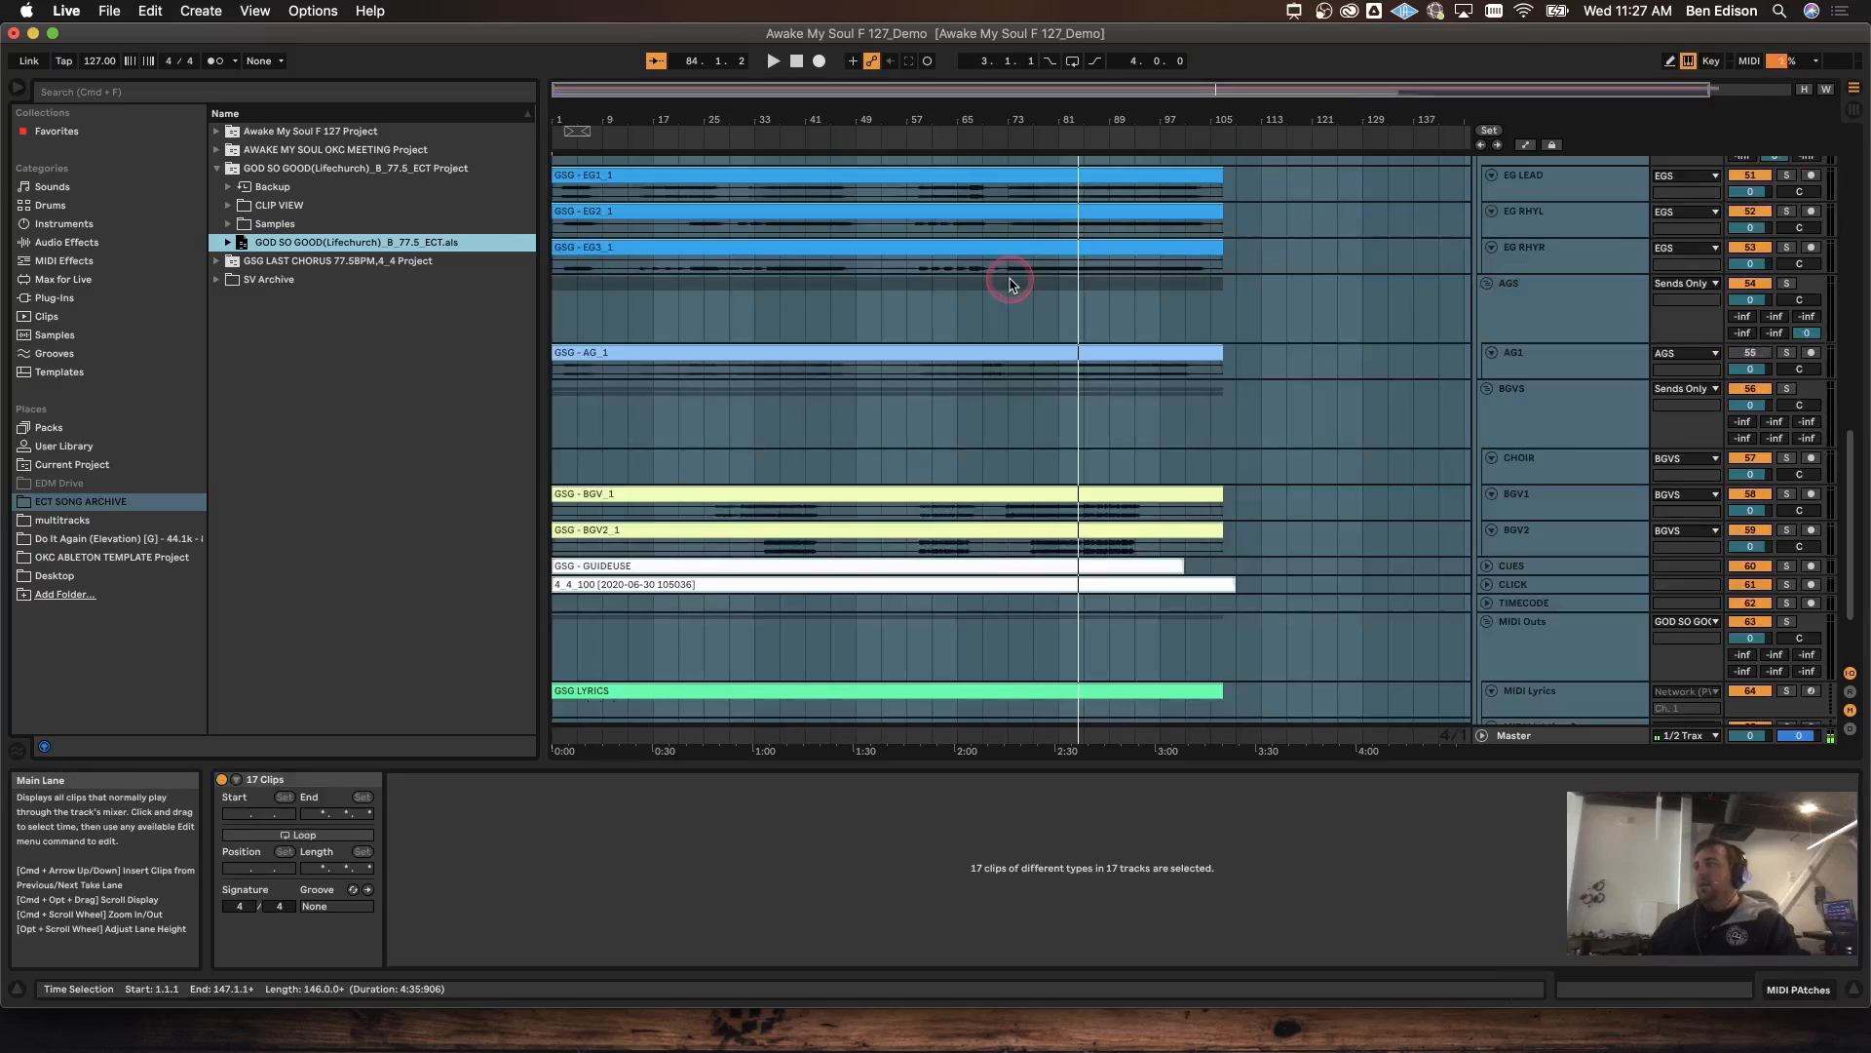
{"action": "left_click", "coordinate": [1489, 334]}
{"action": "left_click", "coordinate": [1484, 269]}
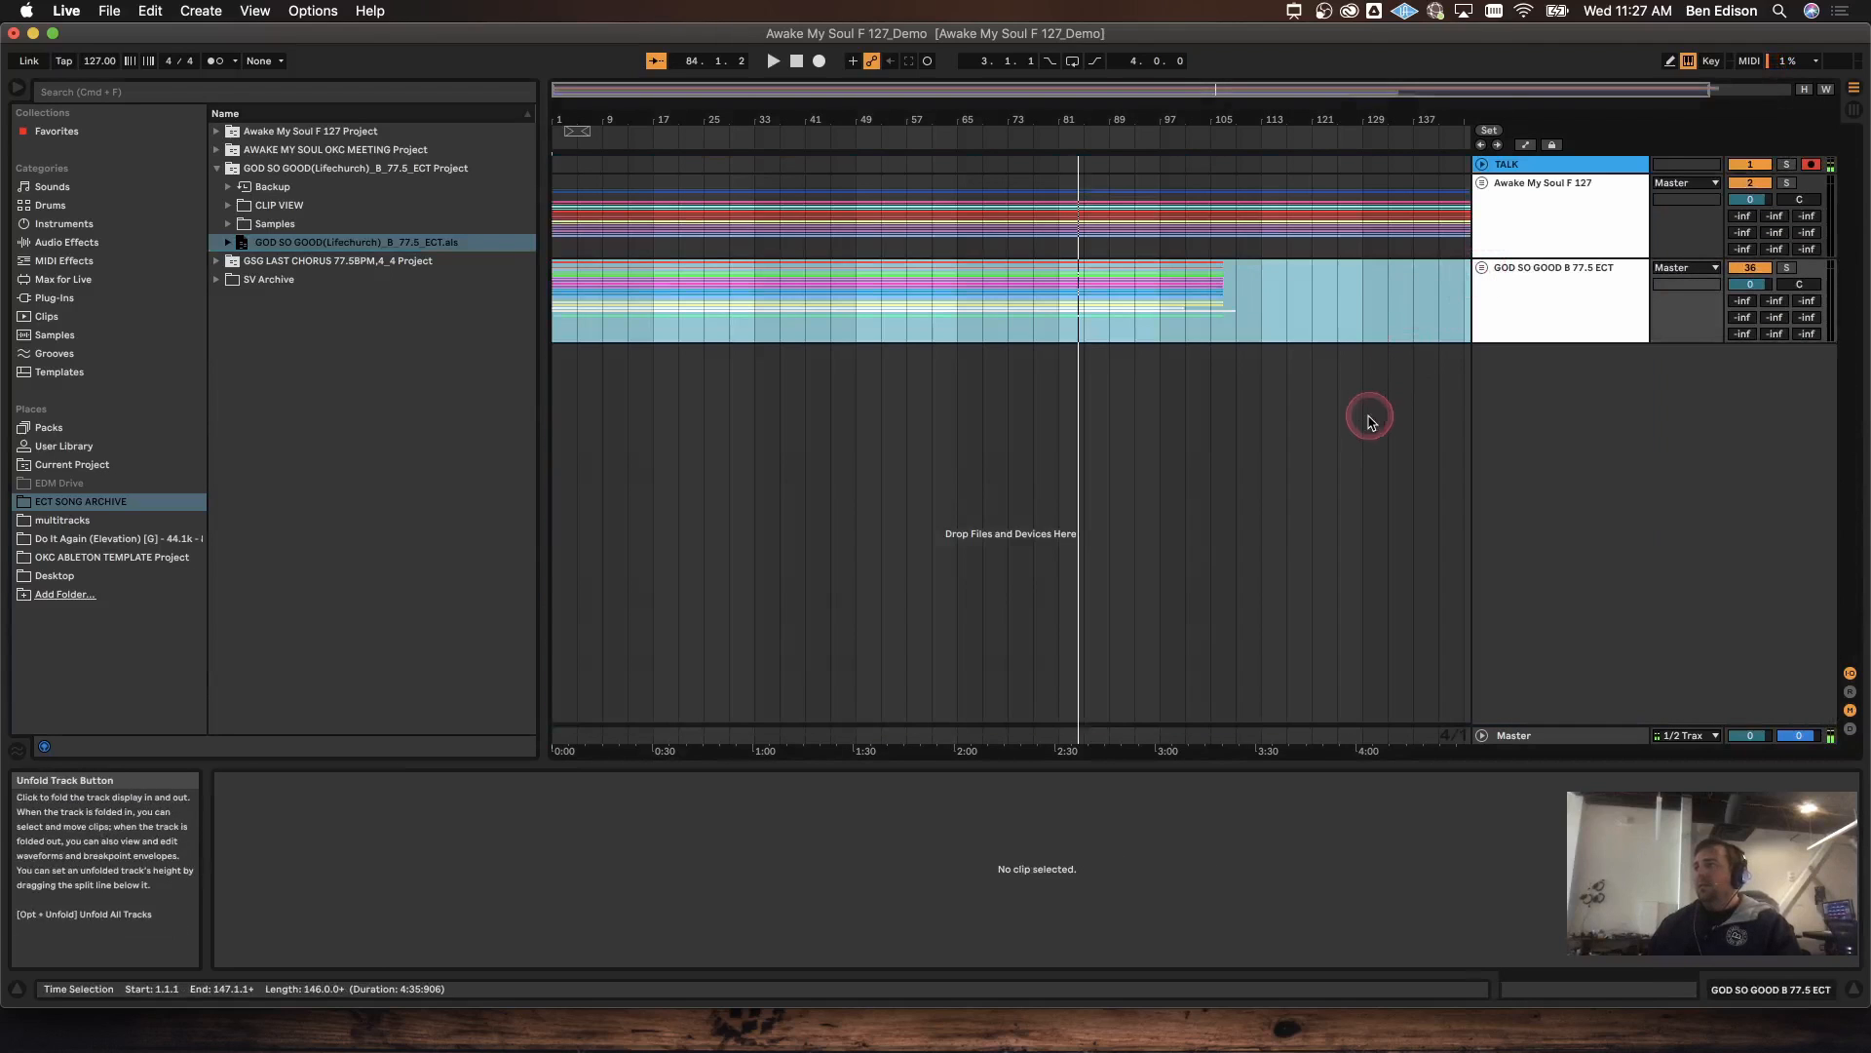
{"action": "double_click", "coordinate": [796, 93]}
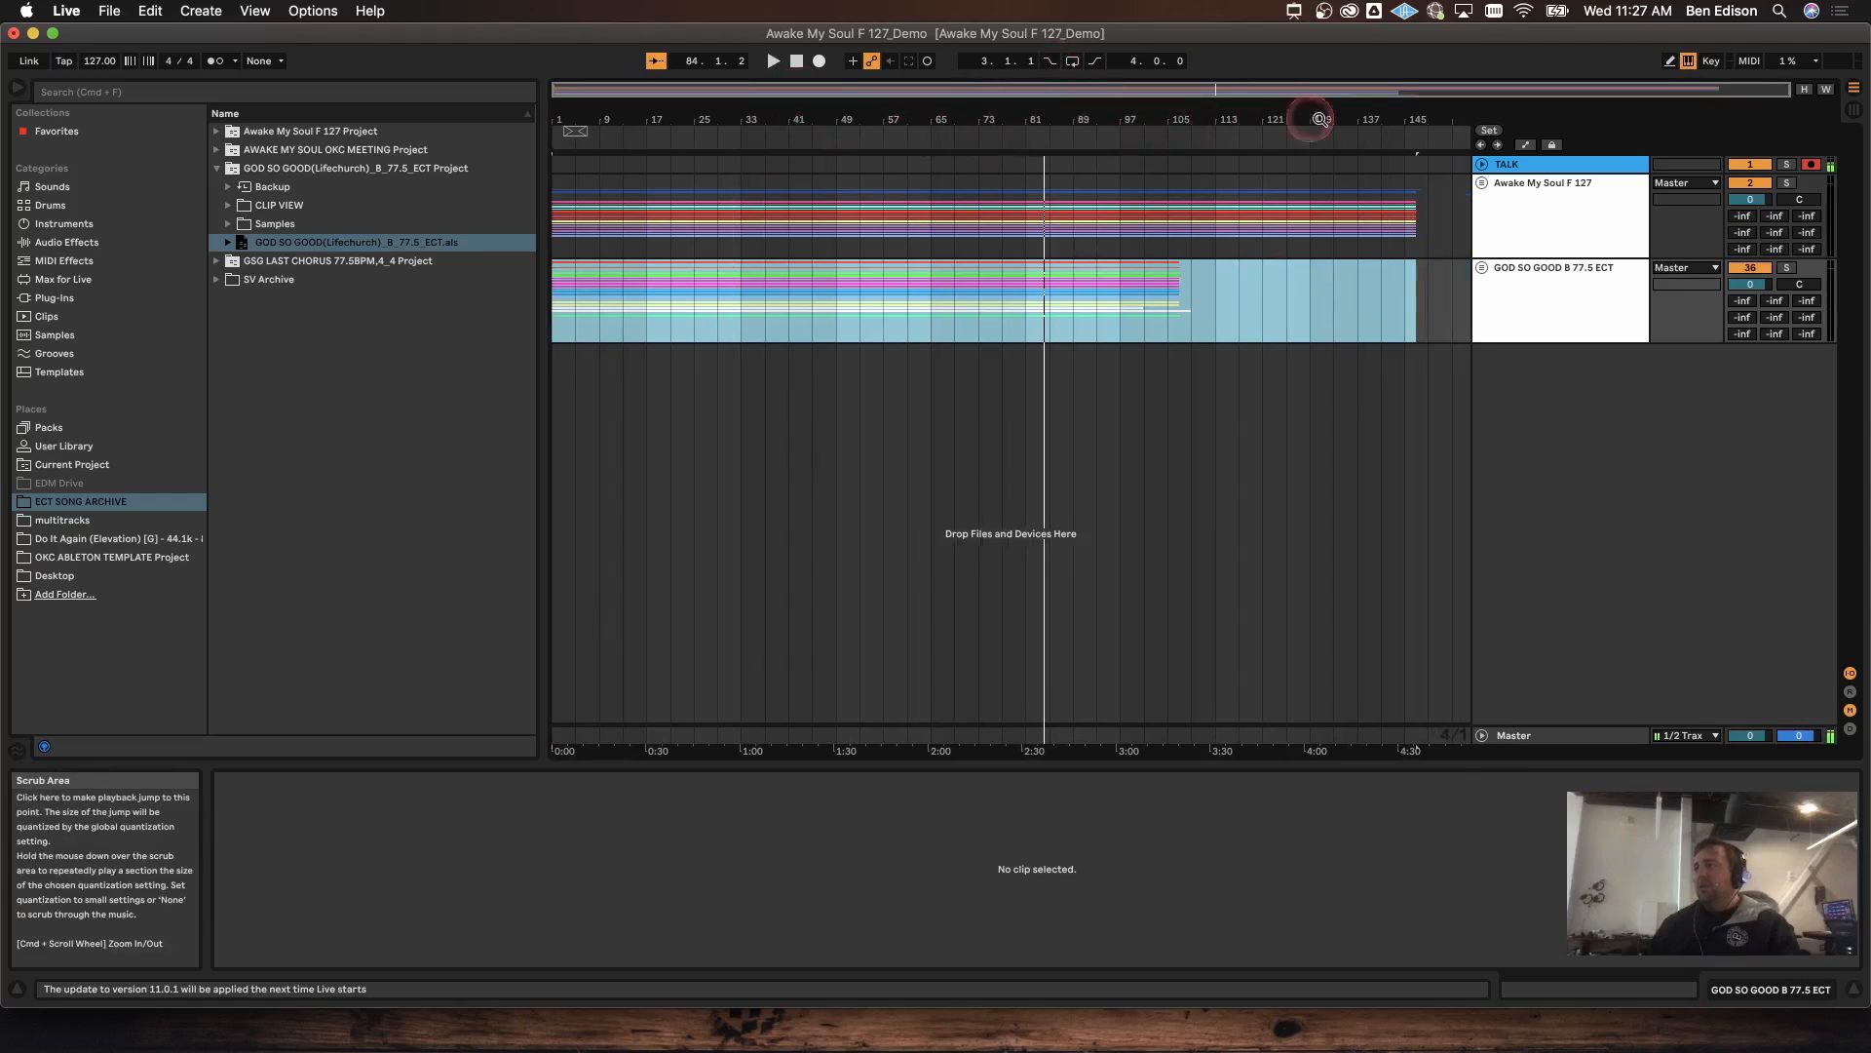